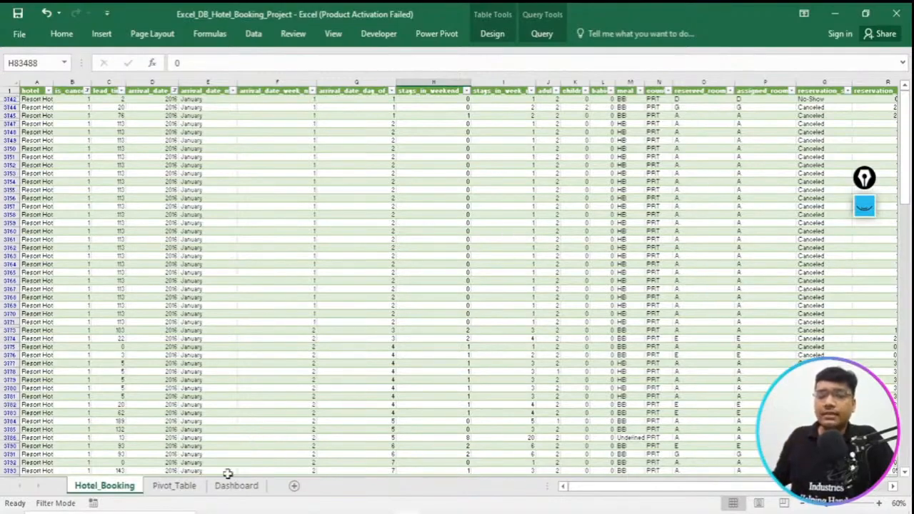
- Look over the Pivot_Table and Dashboard sheets and return to the Hotel_Booking data sheet
left_click(189, 489)
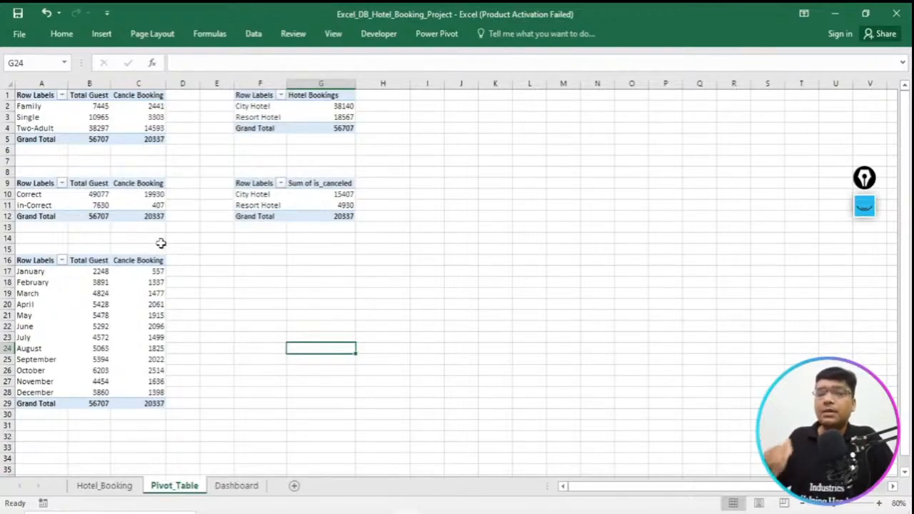
left_click(234, 487)
left_click(100, 488)
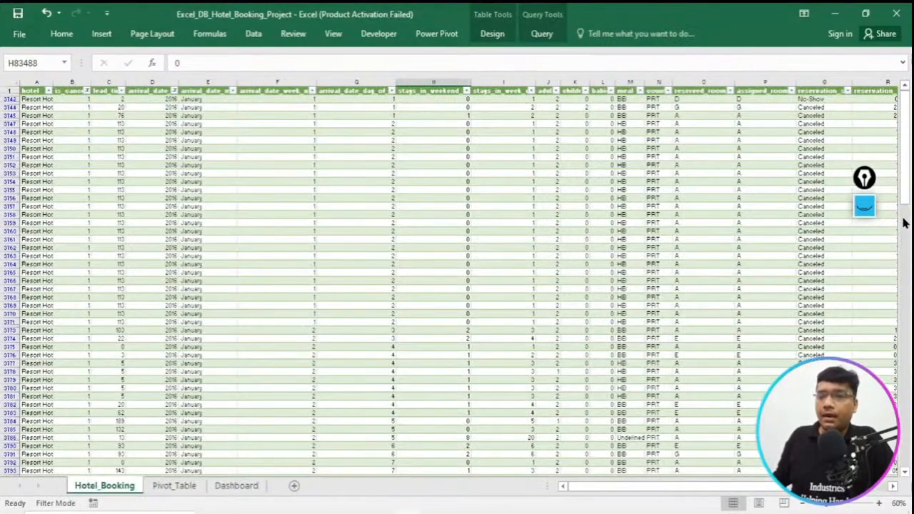
- Outline the Hotel_Booking sheet name with a pink rectangle annotation, clear the drawing and collapse the annotation tools
left_click(865, 206)
left_click(864, 330)
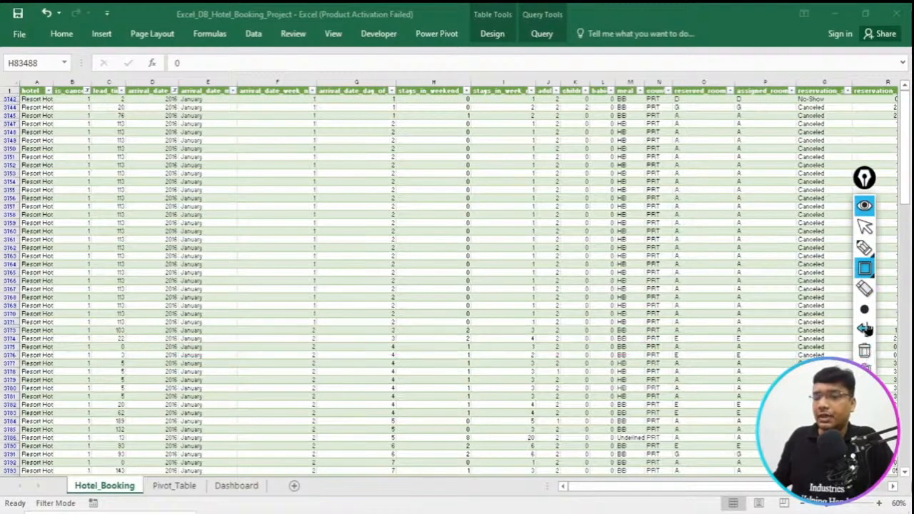
mouse_move(40, 452)
left_mouse_down()
mouse_move(116, 513)
mouse_move(142, 513)
left_mouse_up()
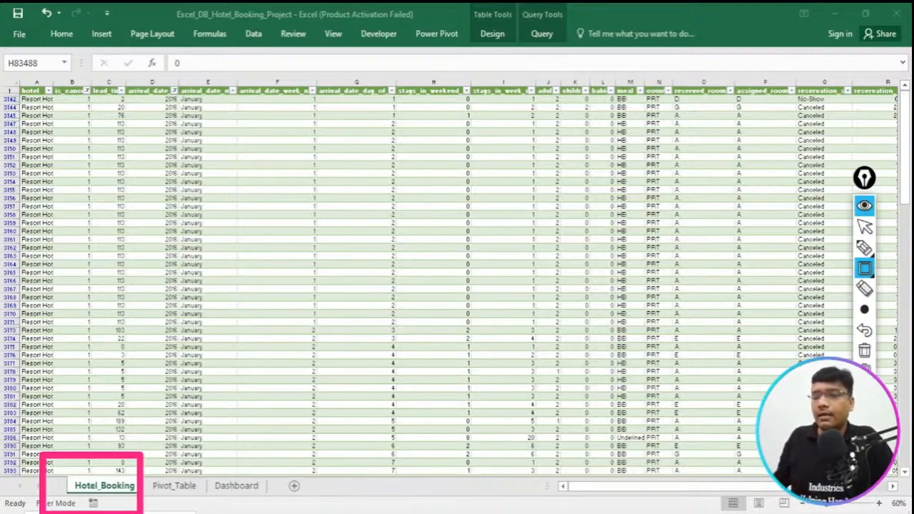
left_click(864, 352)
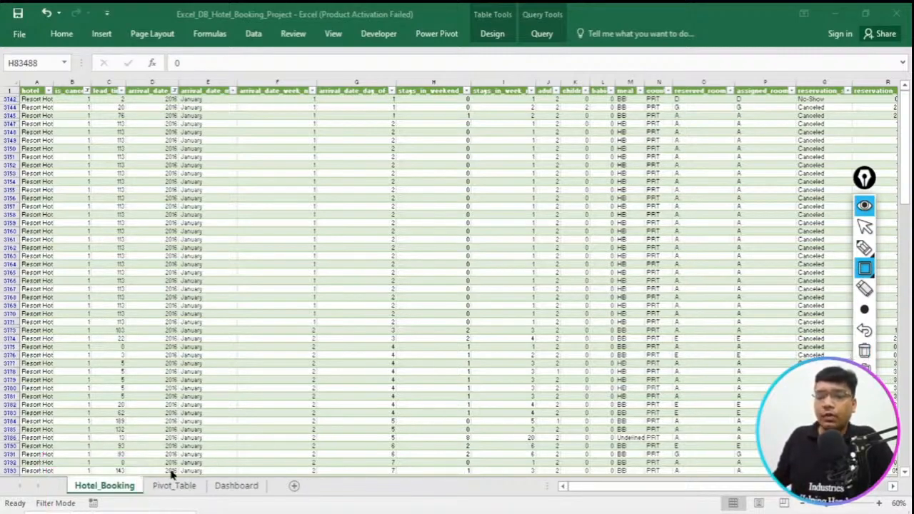
left_click(864, 205)
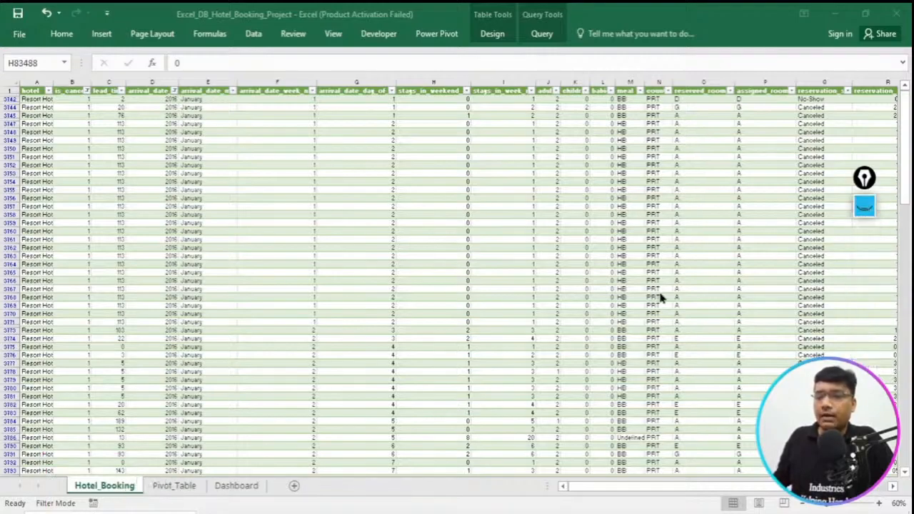
- Show the Pivot_Table sheet, outline its sheet name with a pink rectangle annotation and collapse the annotation tools
left_click(174, 486)
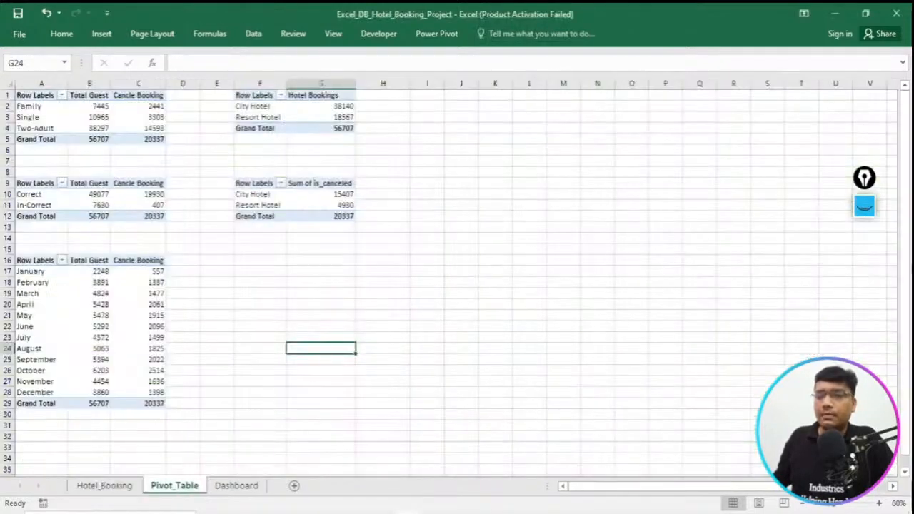
left_click(865, 206)
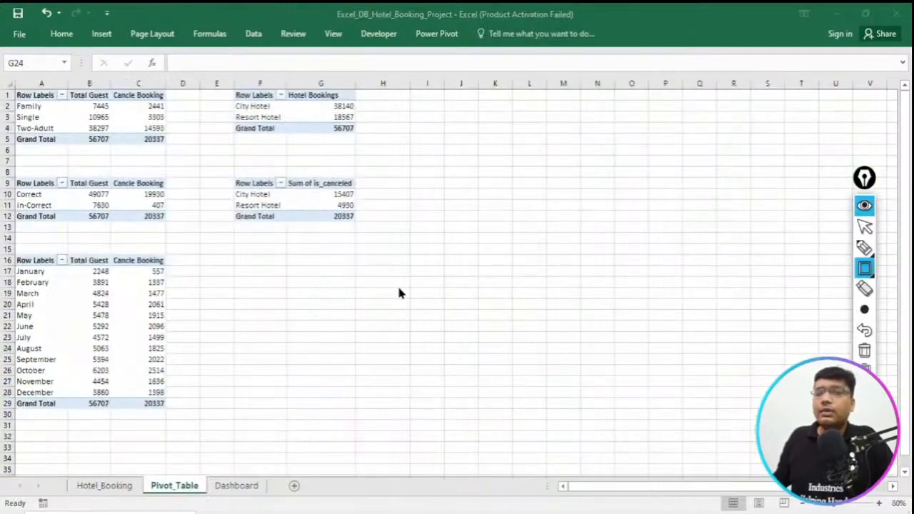
left_click_drag(133, 463, 212, 512)
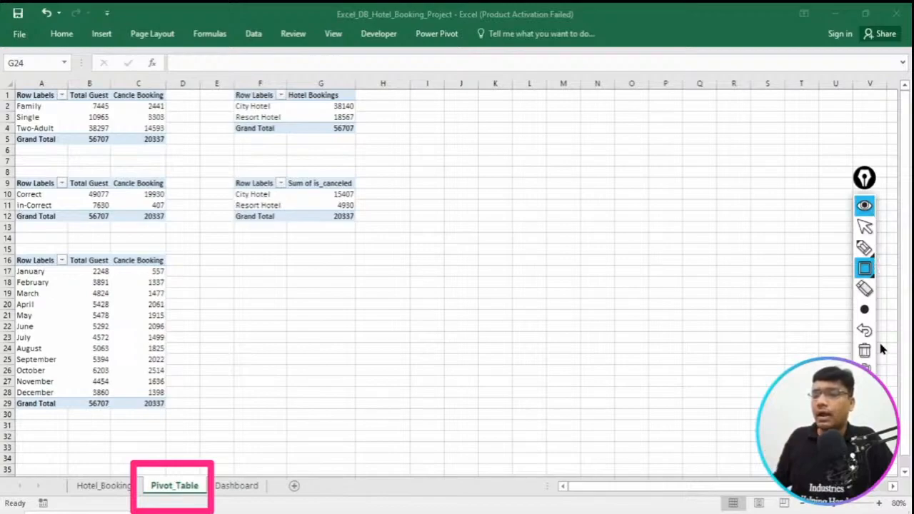
left_click(866, 207)
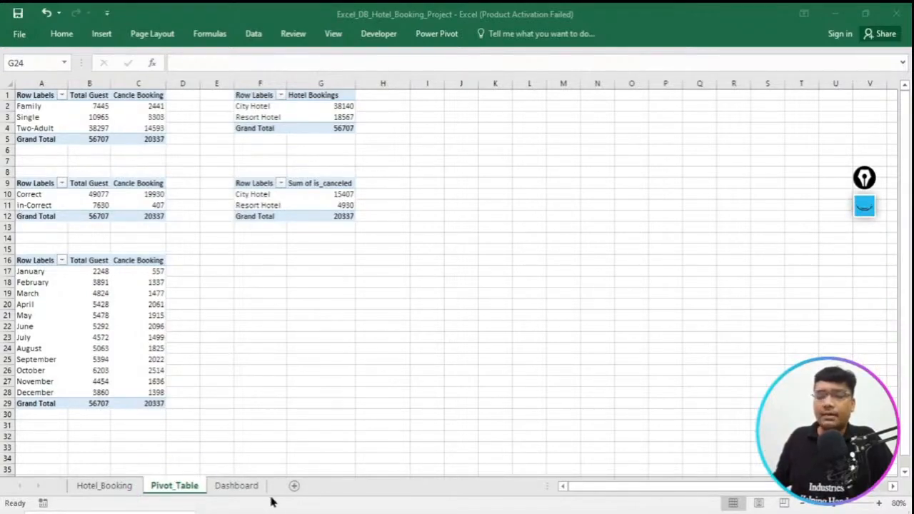
- Show the Dashboard sheet, outline its sheet name with a pink rectangle annotation, and clear the drawing
left_click(243, 491)
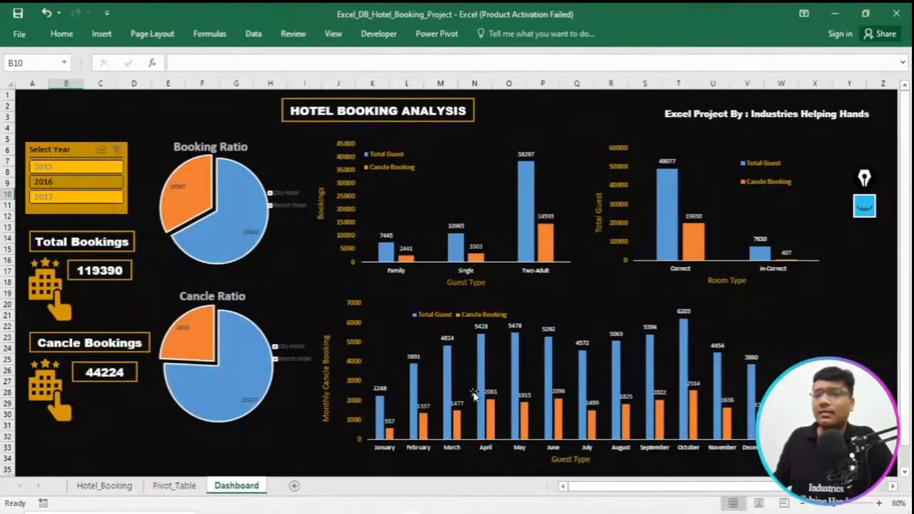
left_click(865, 207)
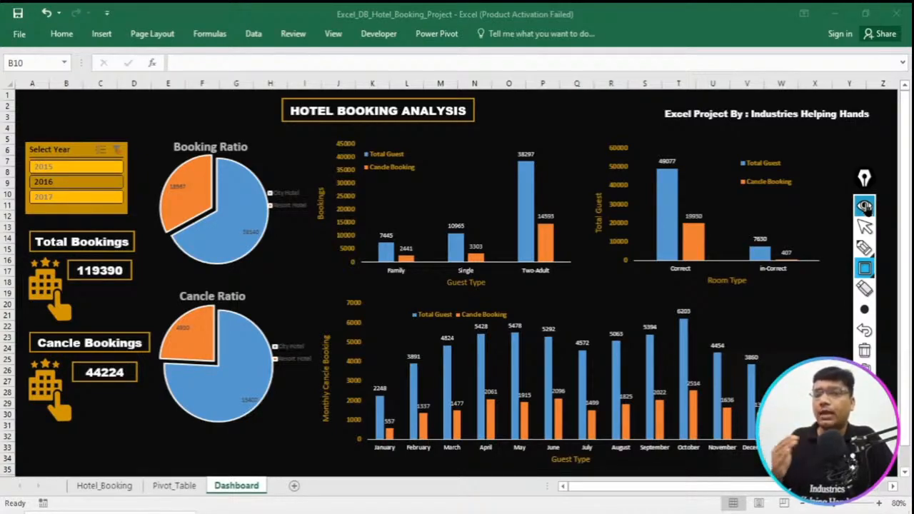
left_click_drag(183, 460, 282, 504)
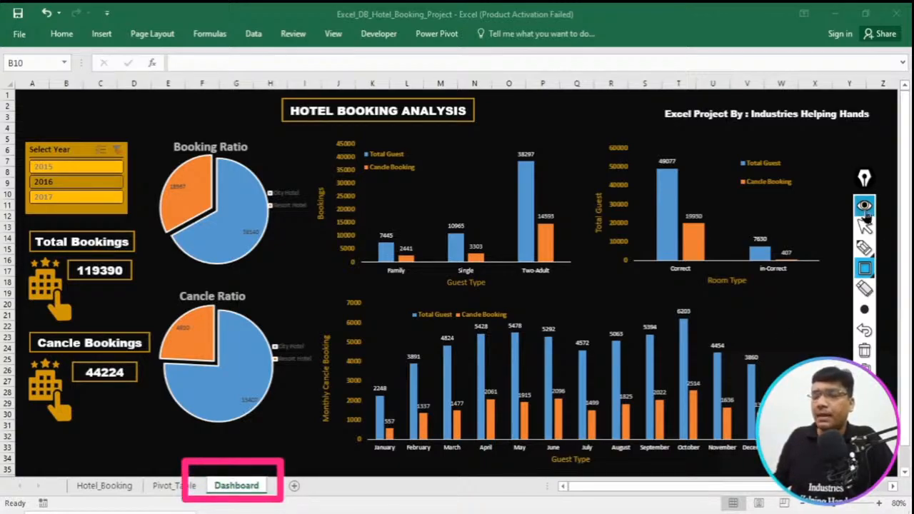
left_click(865, 351)
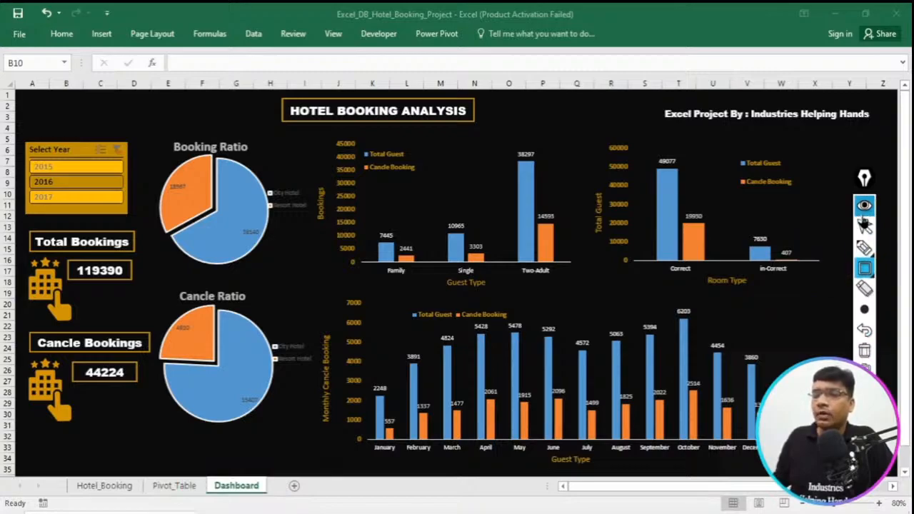
left_click(864, 207)
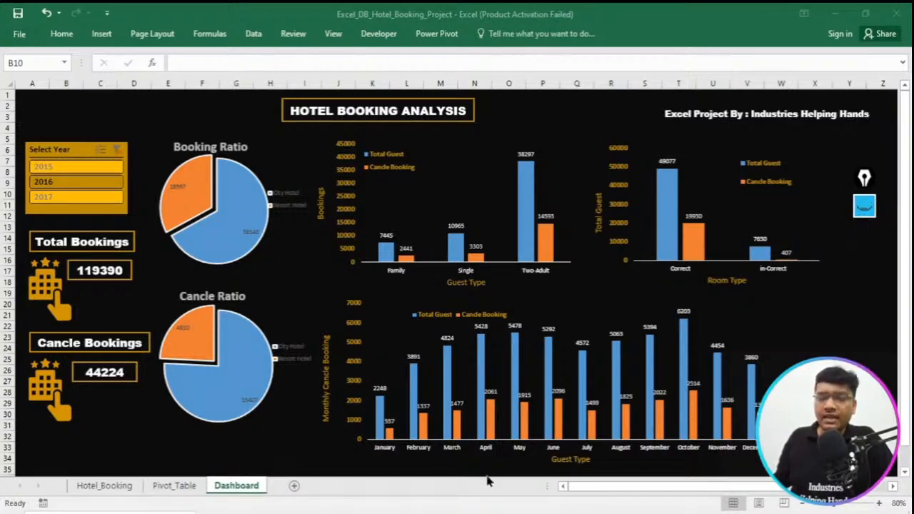
- Switch to the Hotel Booking project PDF in Adobe Acrobat and read its dataset download instructions, project steps and required formulas
left_click(316, 449)
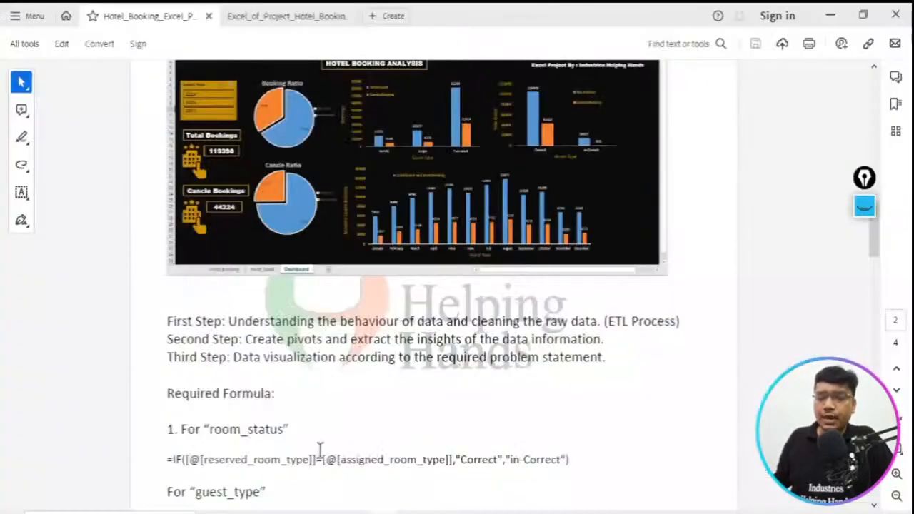
scroll(426, 322, "down", 1)
scroll(429, 325, "down", 1)
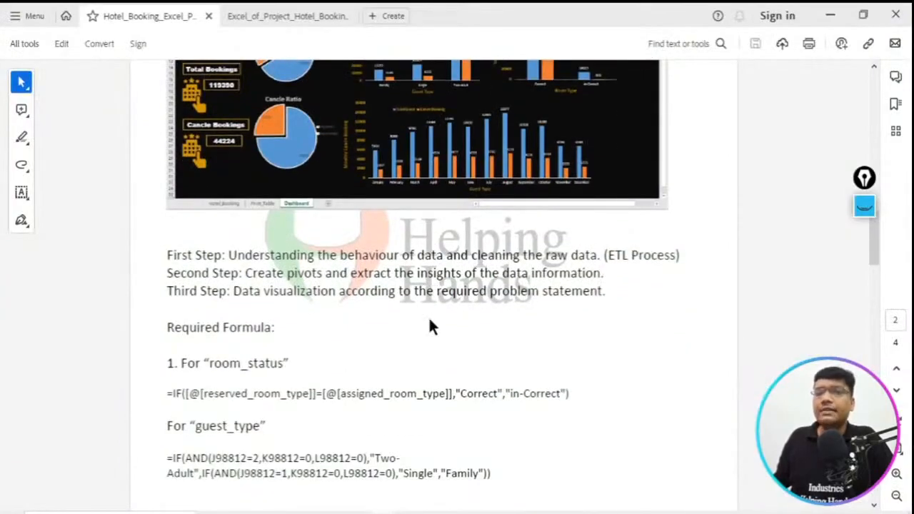
scroll(431, 327, "down", 3)
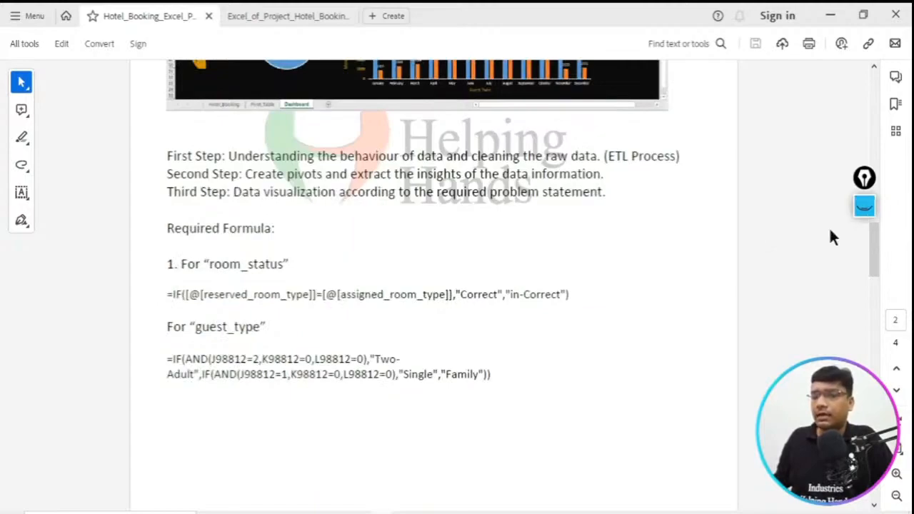
scroll(414, 311, "up", 3)
scroll(414, 311, "up", 20)
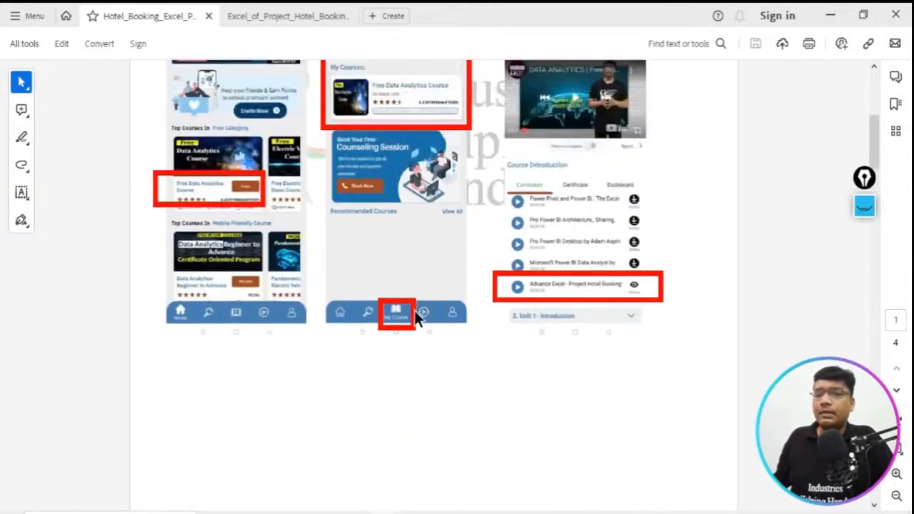
scroll(414, 310, "up", 10)
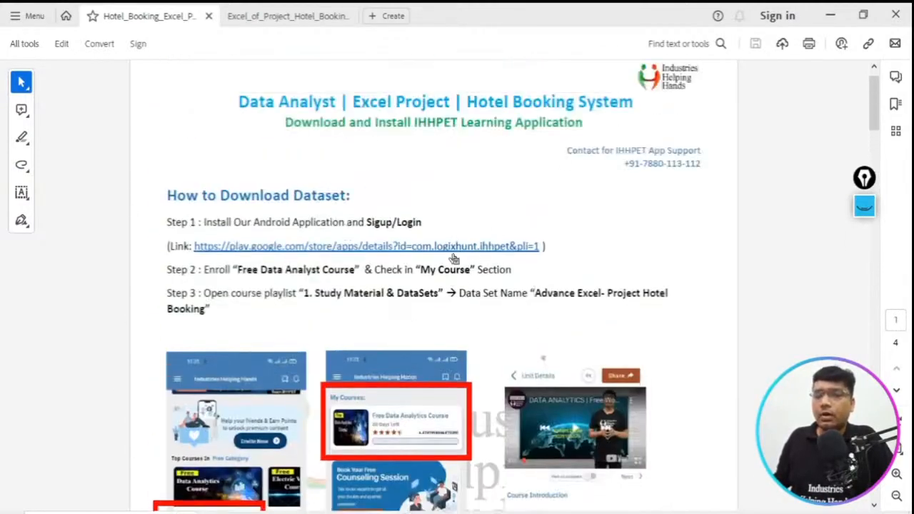
scroll(464, 256, "down", 6)
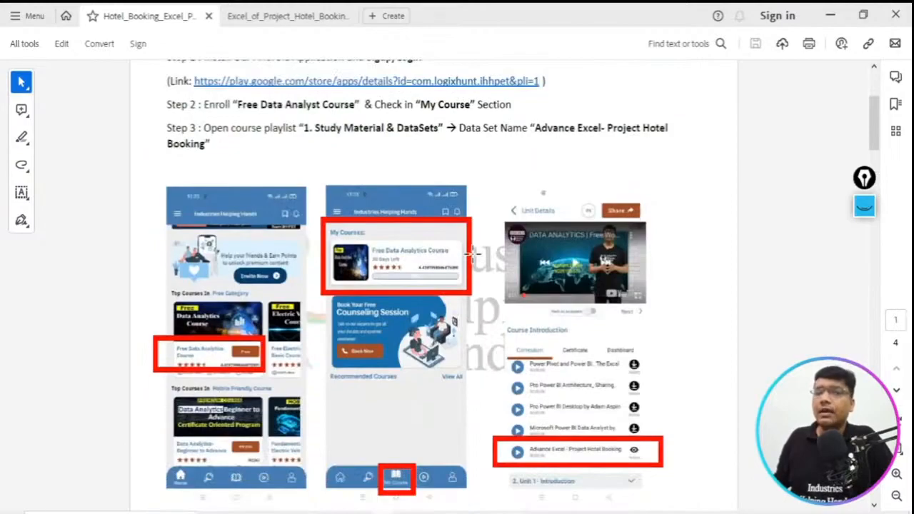
scroll(472, 254, "down", 6)
scroll(472, 254, "down", 4)
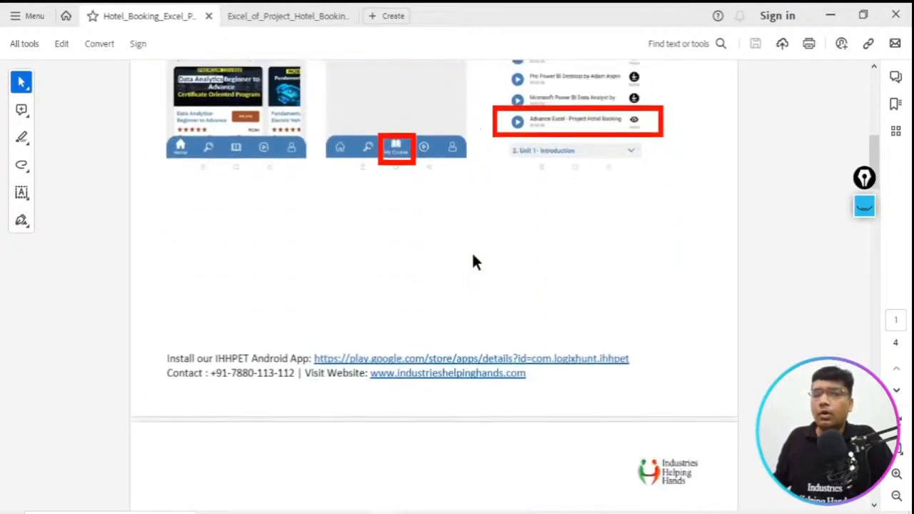
scroll(472, 254, "down", 10)
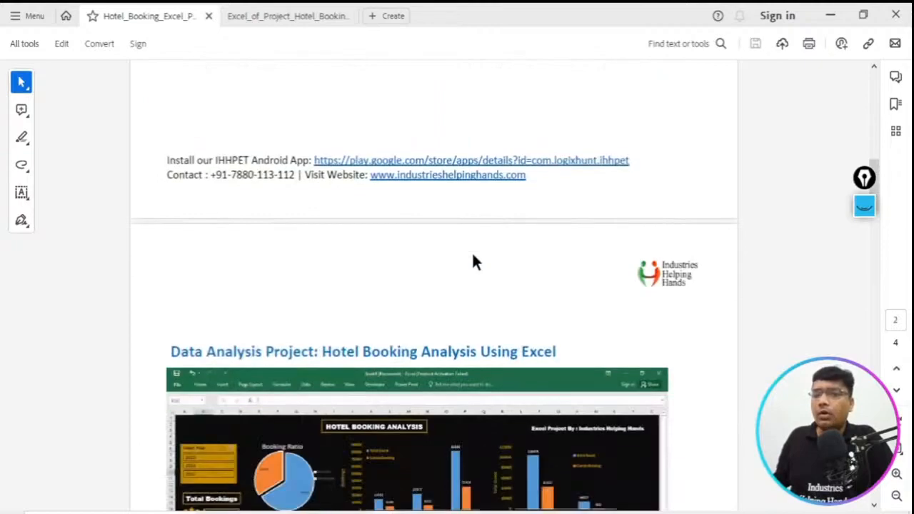
scroll(473, 253, "down", 8)
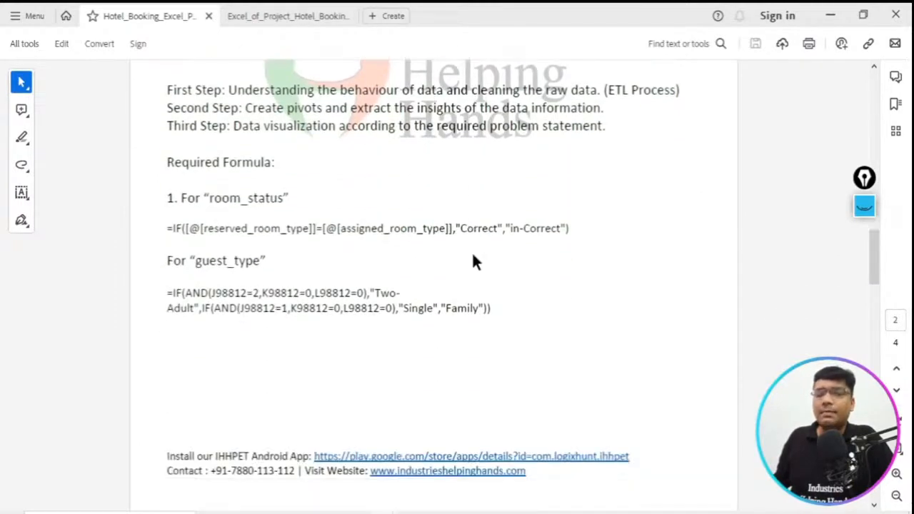
scroll(472, 253, "up", 5)
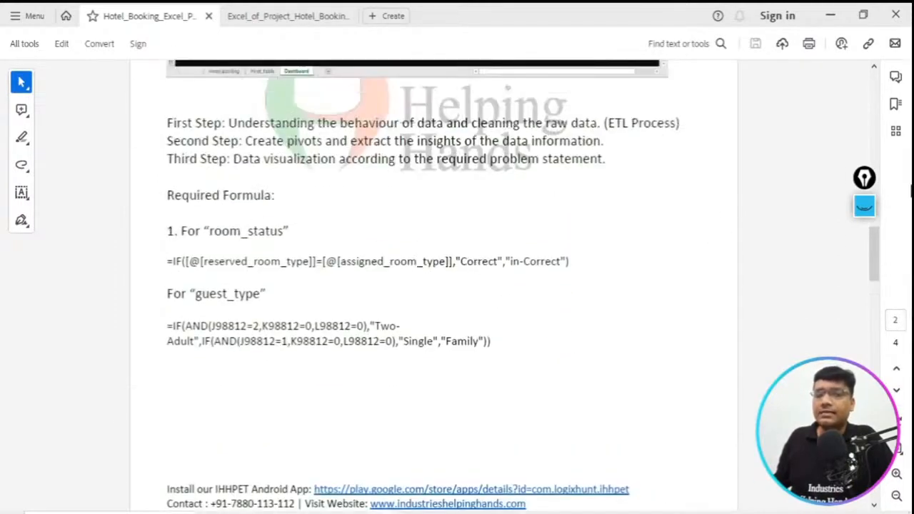
- Frame the PDF's Required Formula section for room_status and guest_type with a rectangle annotation, and clear the drawing
left_click(865, 208)
left_click_drag(136, 177, 638, 371)
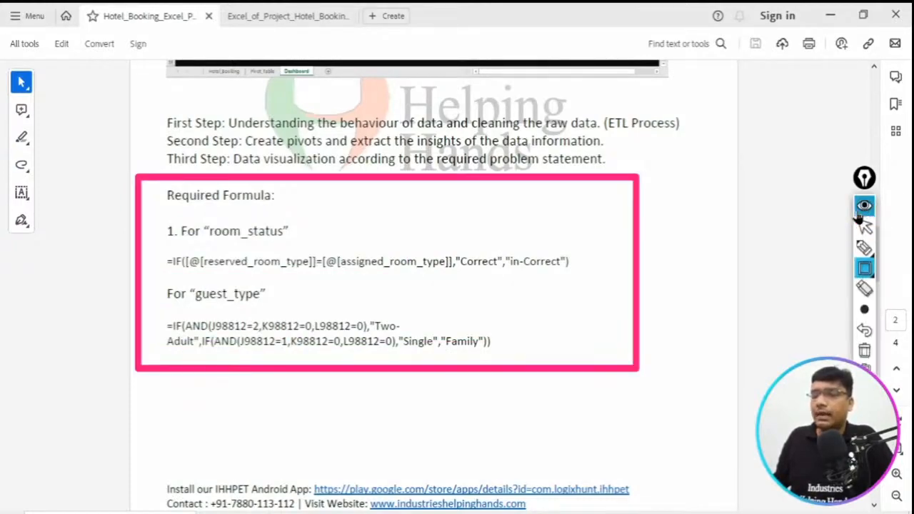
left_click(864, 352)
left_click(865, 207)
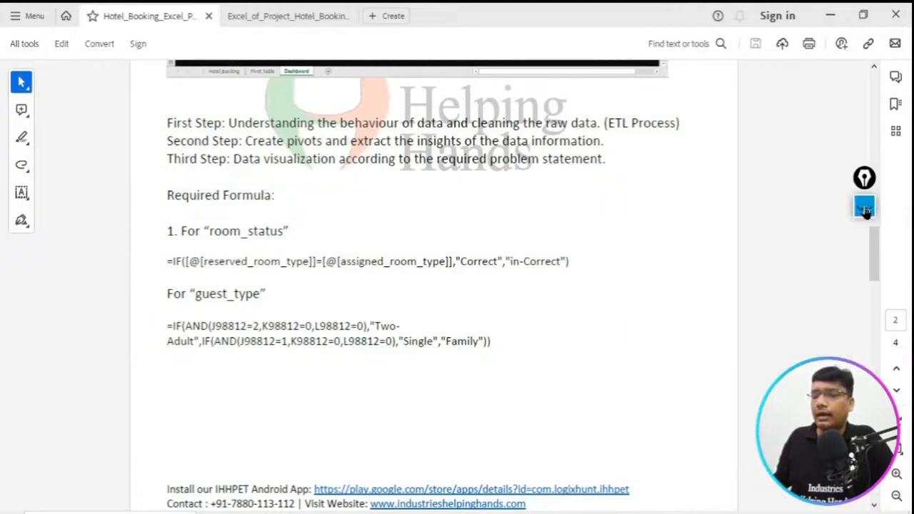
- Close both project PDFs in Adobe Acrobat and the Excel_DB_Hotel_Booking_Project workbook in Excel
left_click(893, 16)
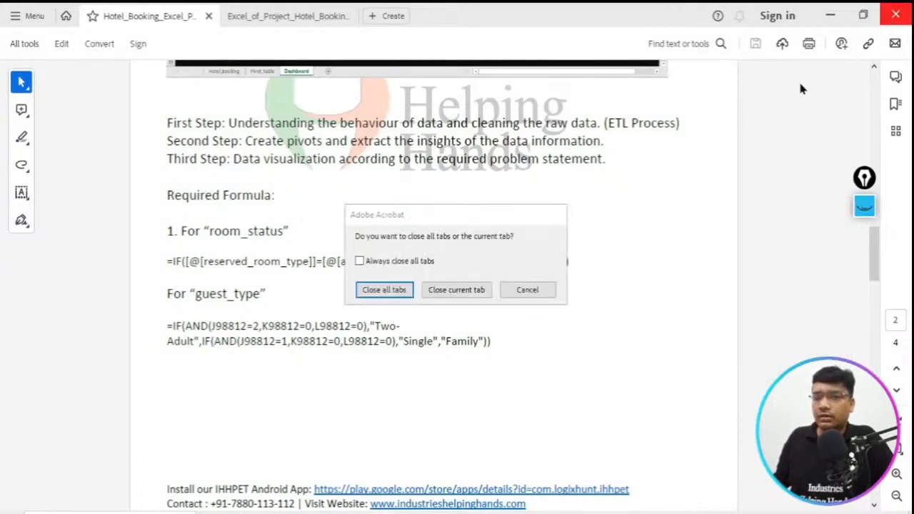
left_click(456, 290)
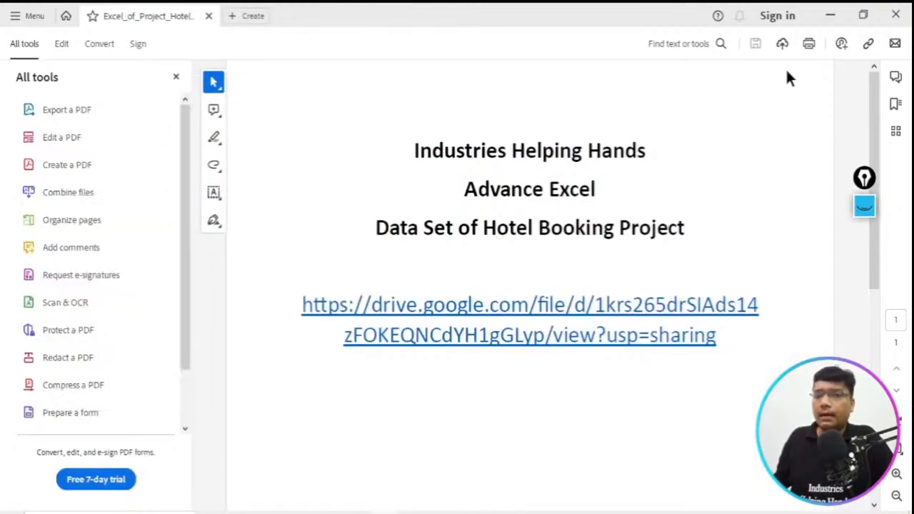
left_click(901, 18)
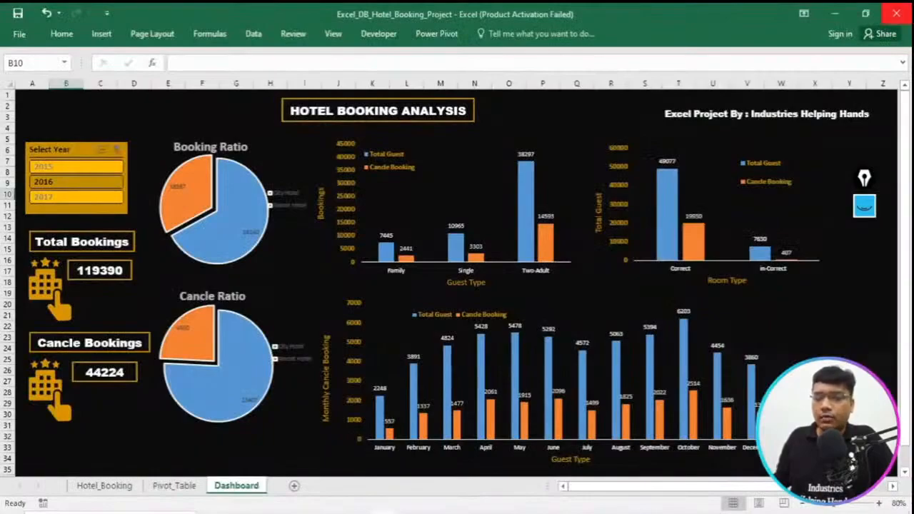
left_click(900, 15)
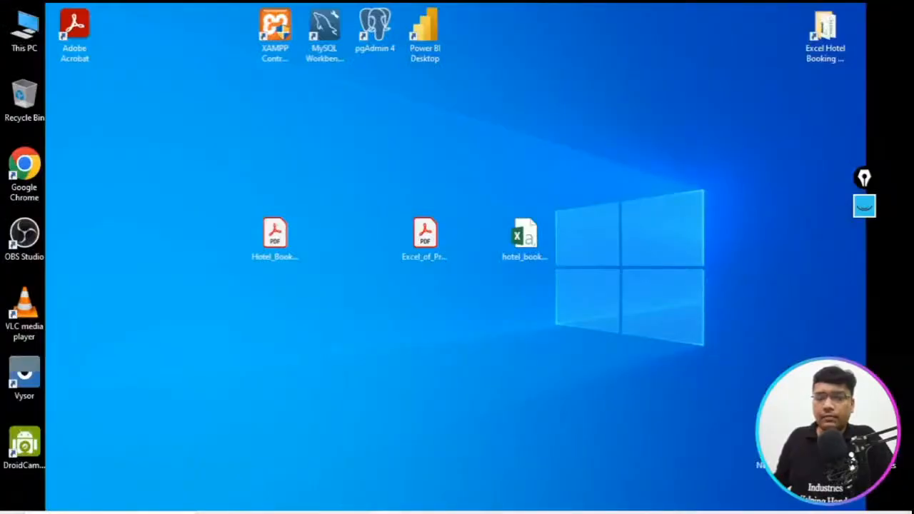
- Open the hotel_bookings dataset from the desktop in Excel and inspect its last columns and last rows
double_click(541, 236)
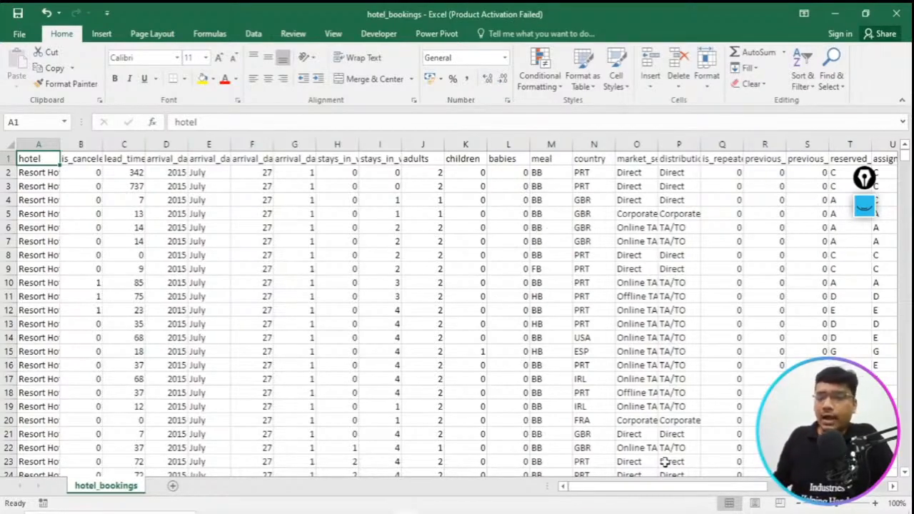
left_click_drag(650, 487, 786, 487)
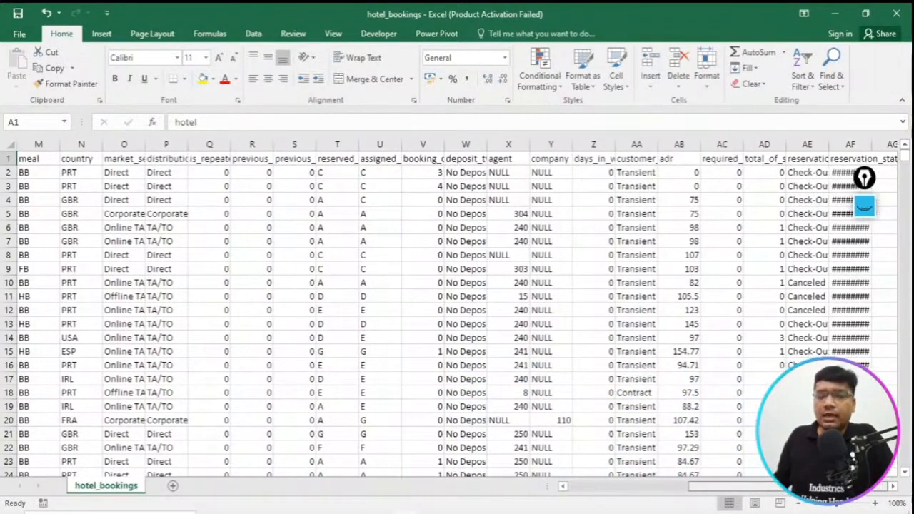
left_click(892, 140)
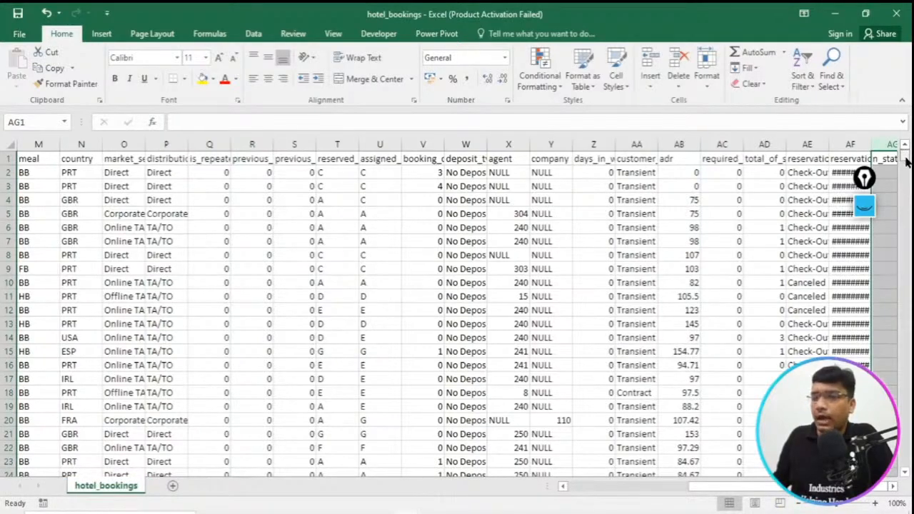
left_click_drag(906, 158, 904, 488)
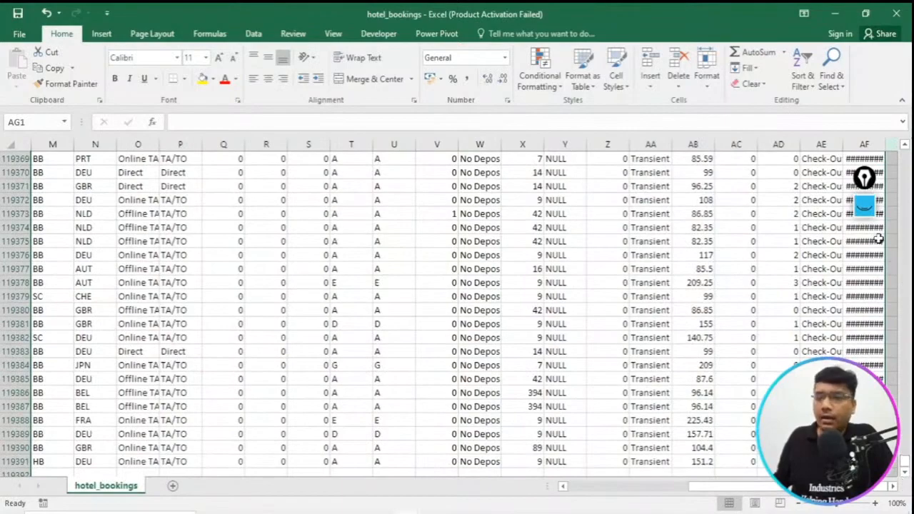
- Frame the last row number of the hotel_bookings data with a rectangle annotation, clear the drawing and hide the annotation tools
left_click(866, 209)
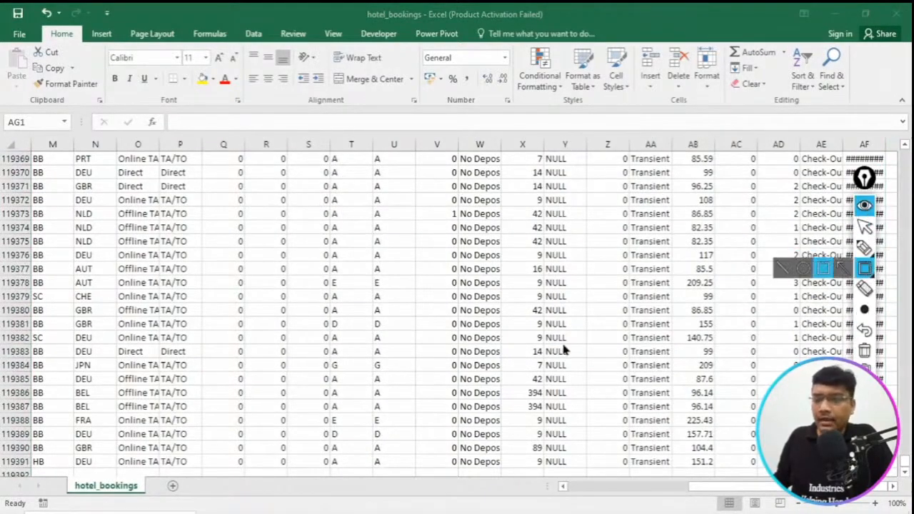
mouse_move(1, 440)
left_mouse_down()
mouse_move(17, 464)
mouse_move(47, 473)
left_mouse_up()
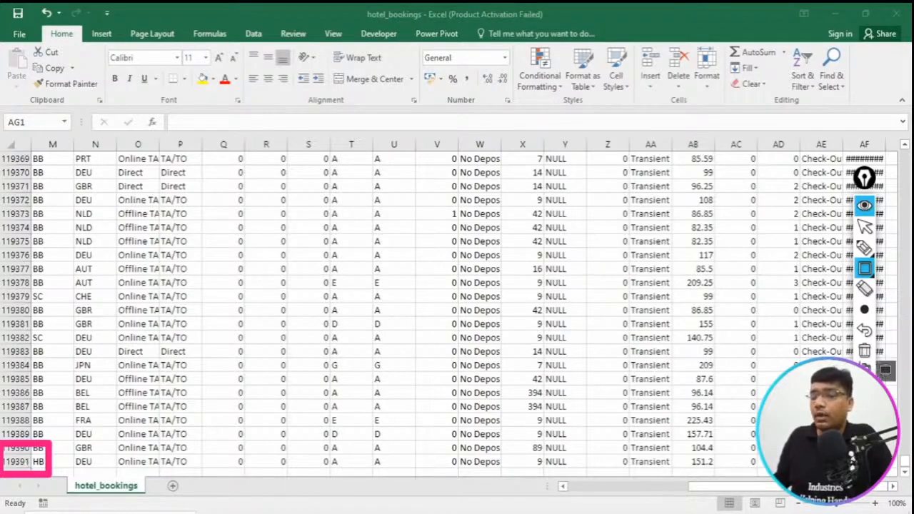
left_click(865, 351)
left_click(865, 207)
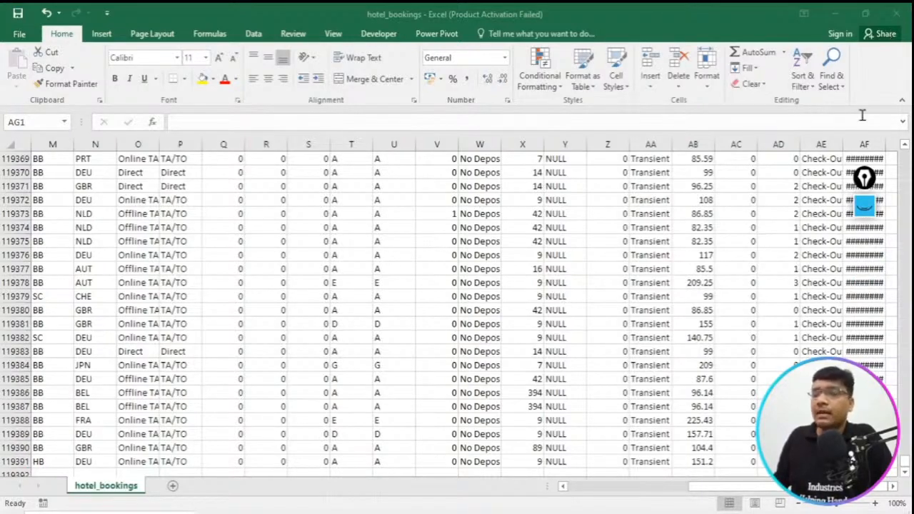
- Close the hotel_bookings workbook and minimize the Excel_DB_Hotel_Booking_Project workbook to reveal the desktop
left_click(880, 90)
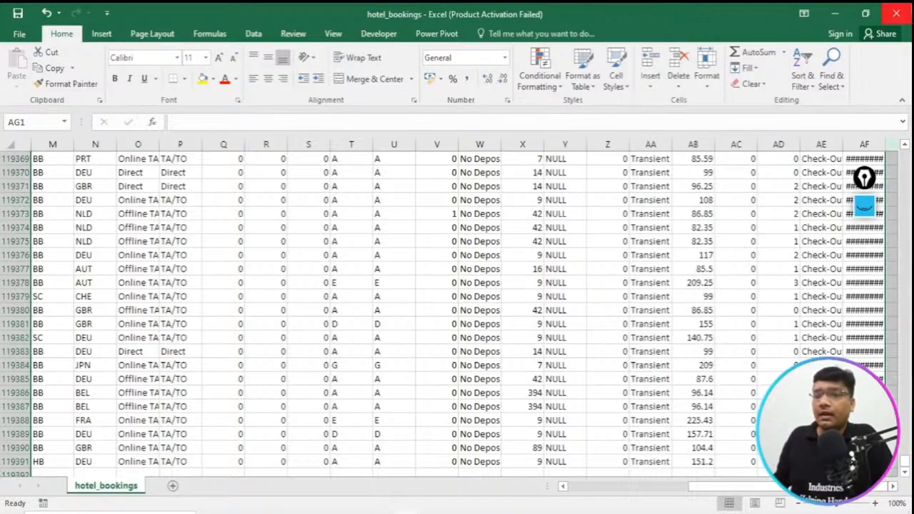
left_click(898, 11)
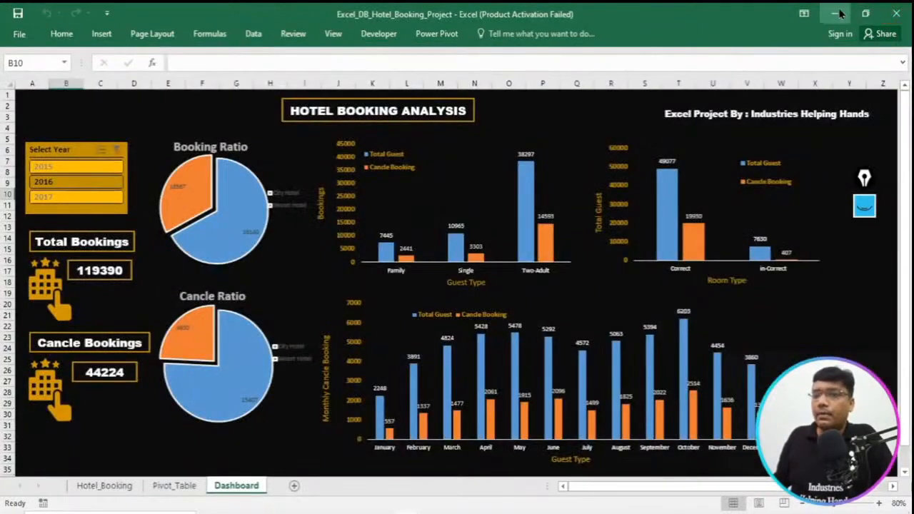
left_click(841, 12)
- Frame the hotel_bookings file on the desktop with a rectangle annotation, and clear the drawing
left_click(865, 206)
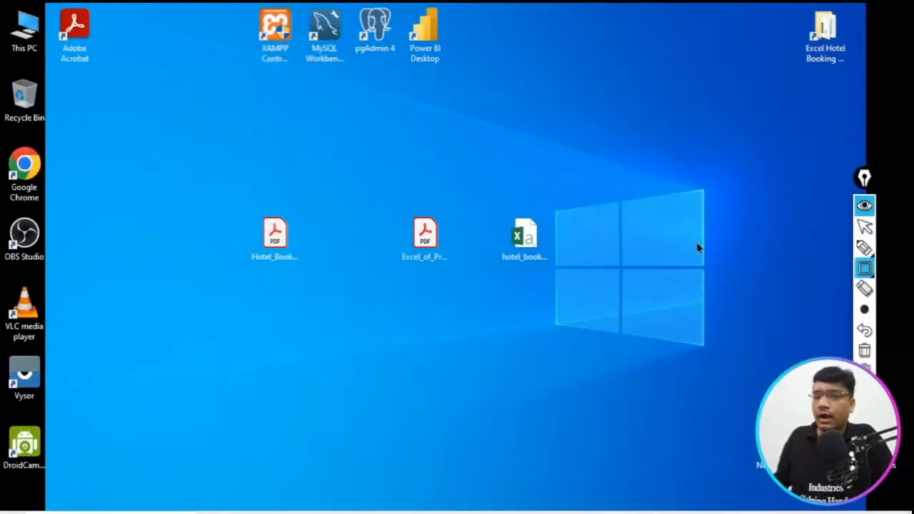
left_click_drag(483, 182, 584, 302)
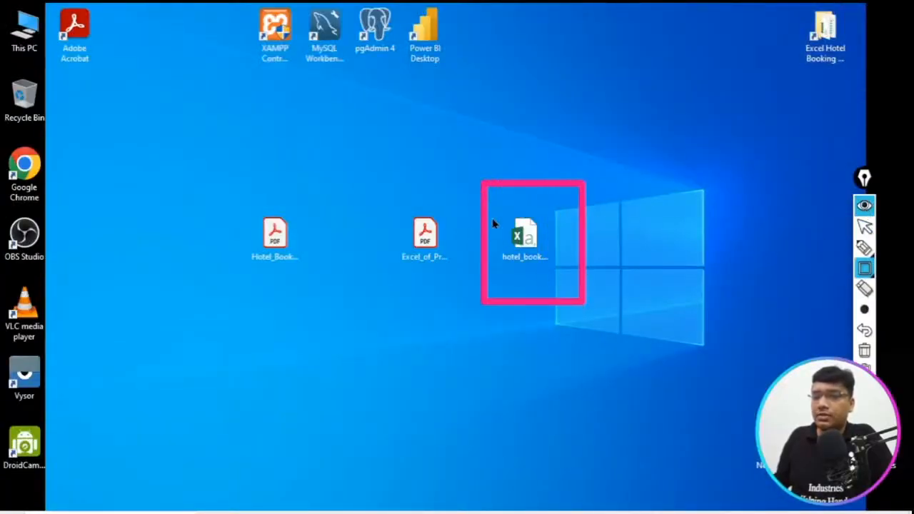
left_click(865, 208)
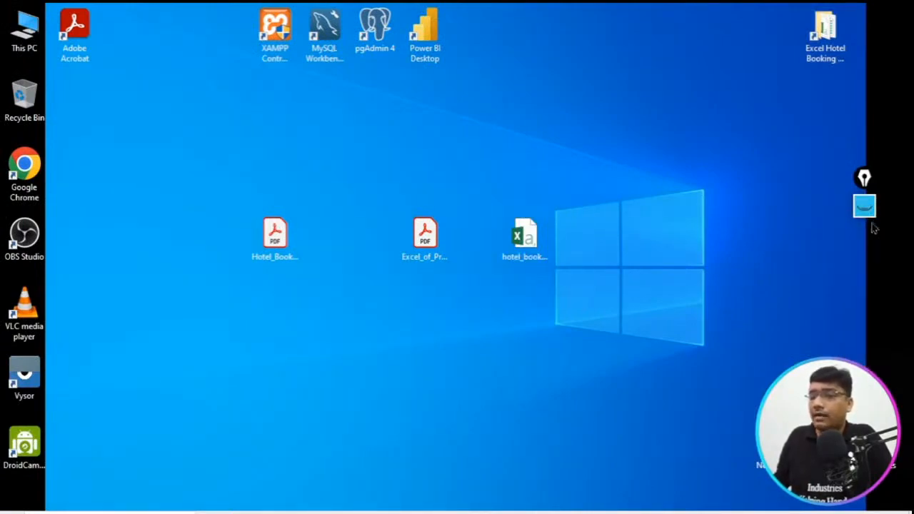
left_click(870, 213)
left_click(865, 350)
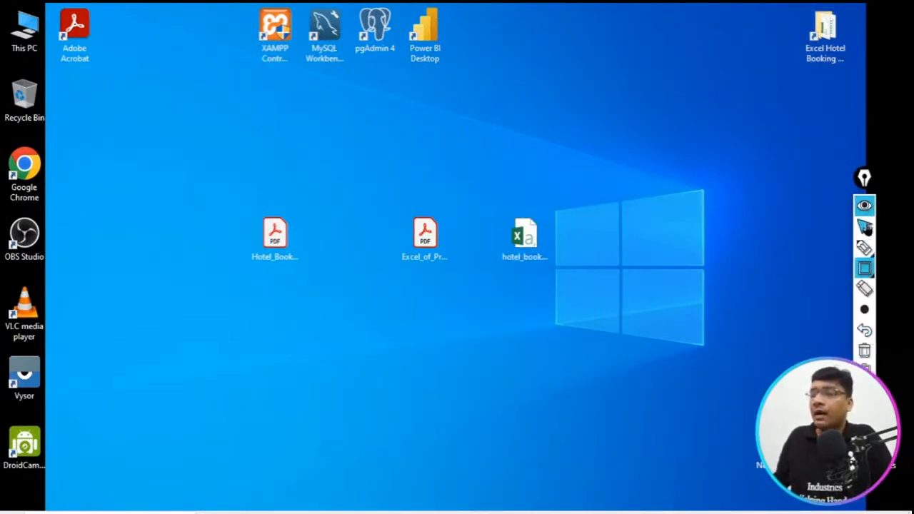
left_click(865, 206)
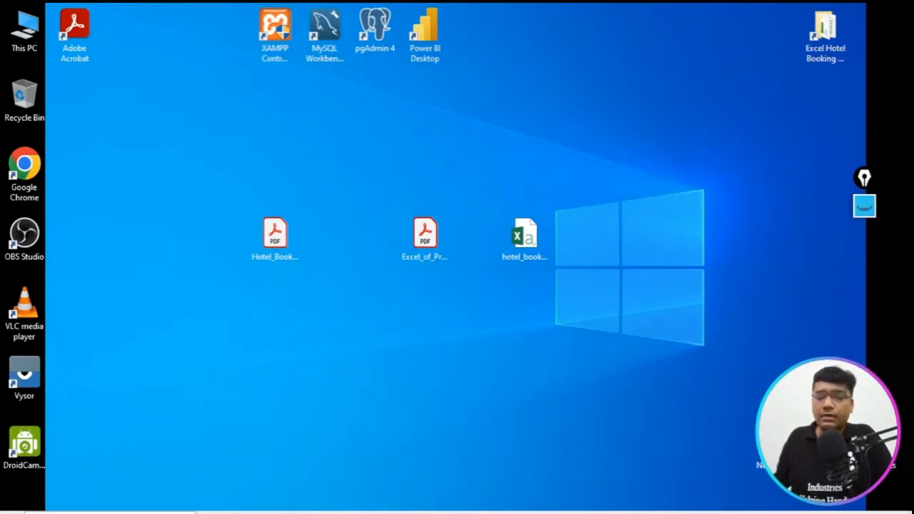
left_click(115, 513)
left_click(300, 513)
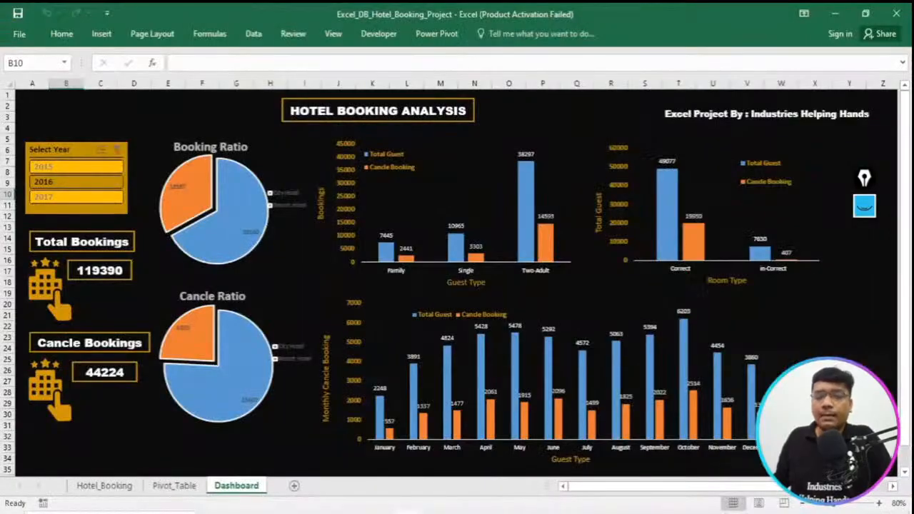
left_click(187, 513)
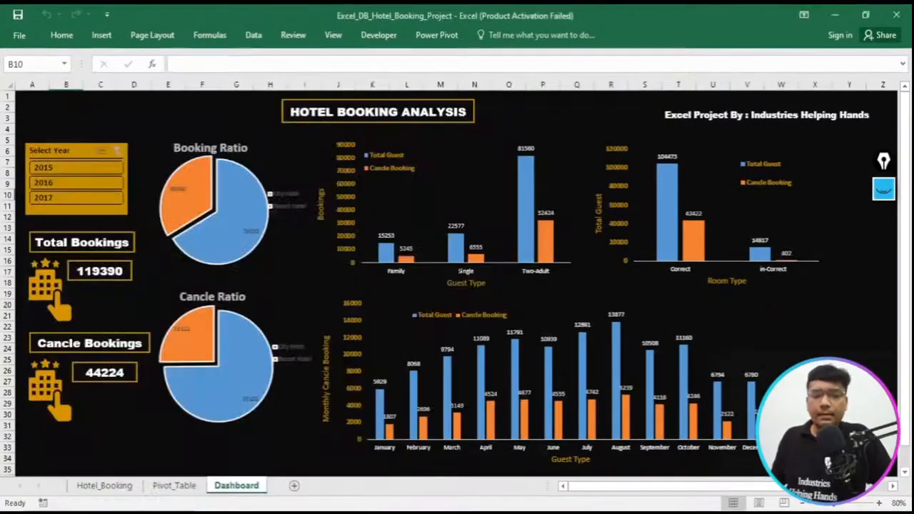
left_click(114, 513)
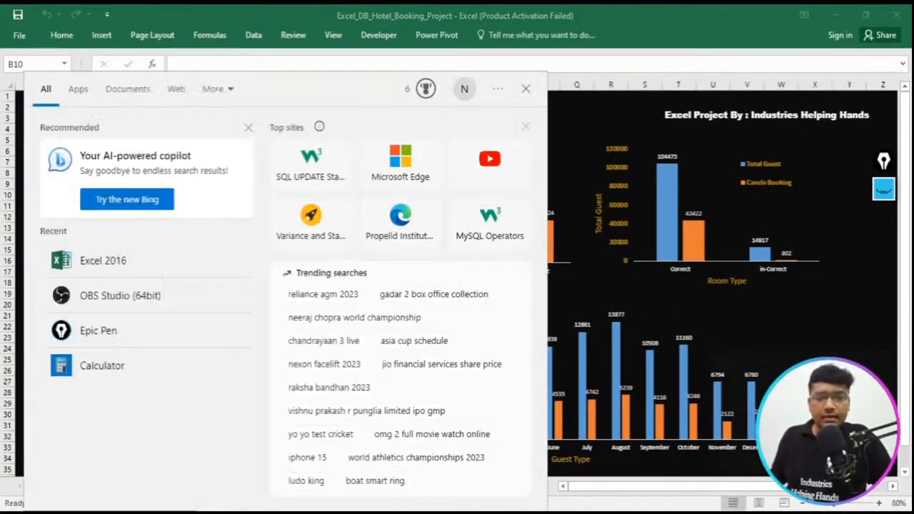
left_click(100, 270)
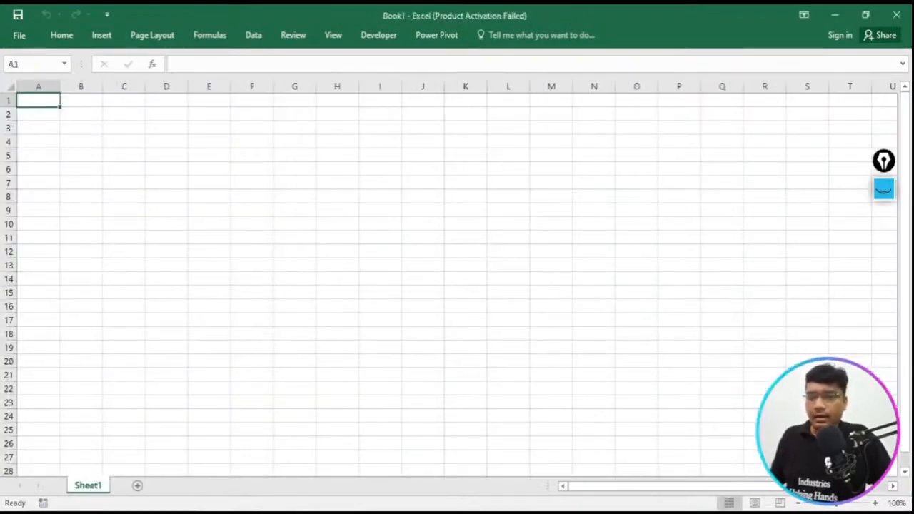
mouse_move(383, 512)
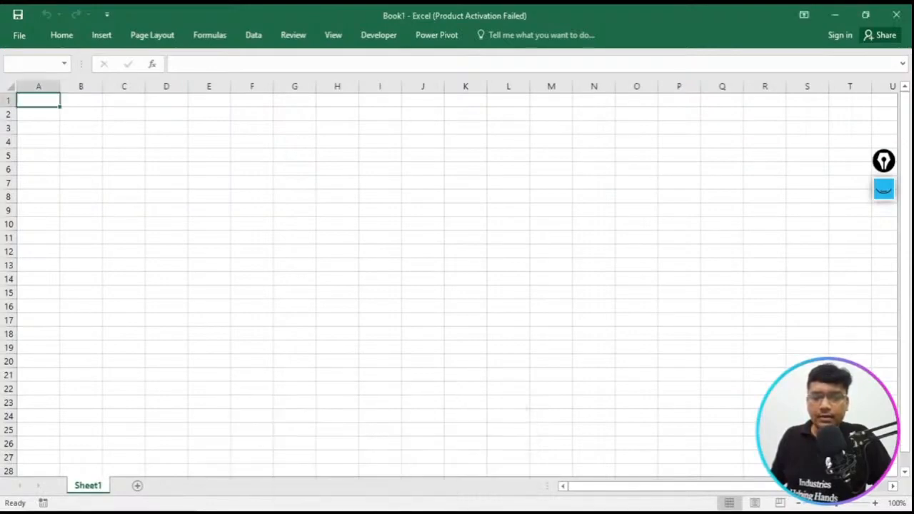
left_click(895, 15)
right_click(611, 218)
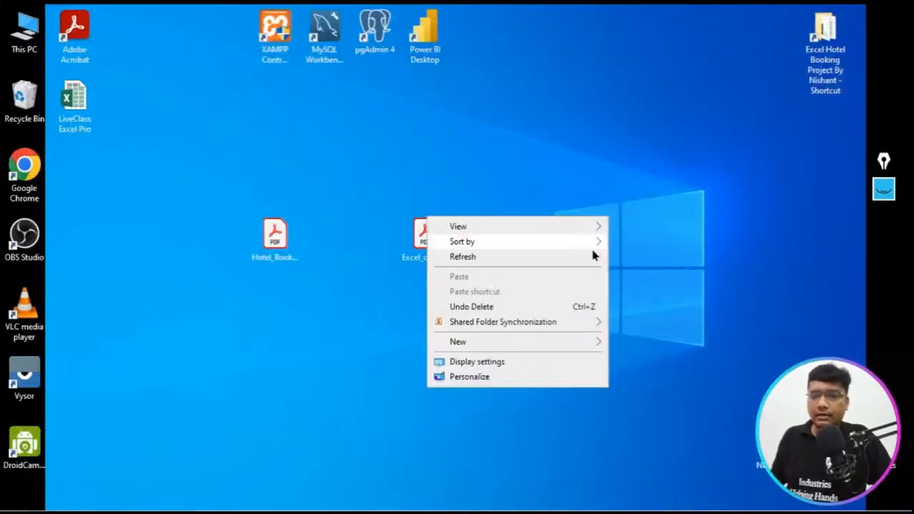
left_click(579, 258)
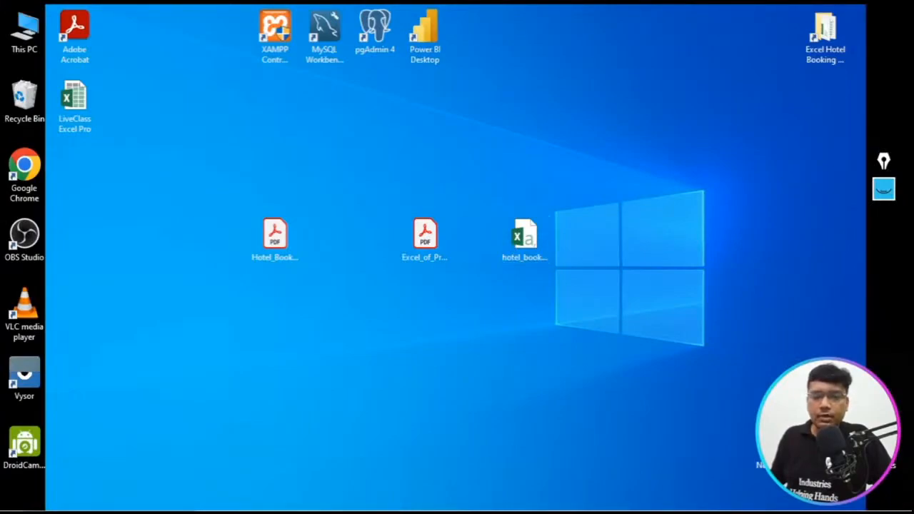
- Search Windows for Excel, start Excel 2016 and dismiss the Microsoft Office Activation Wizard
key("super")
type("exce")
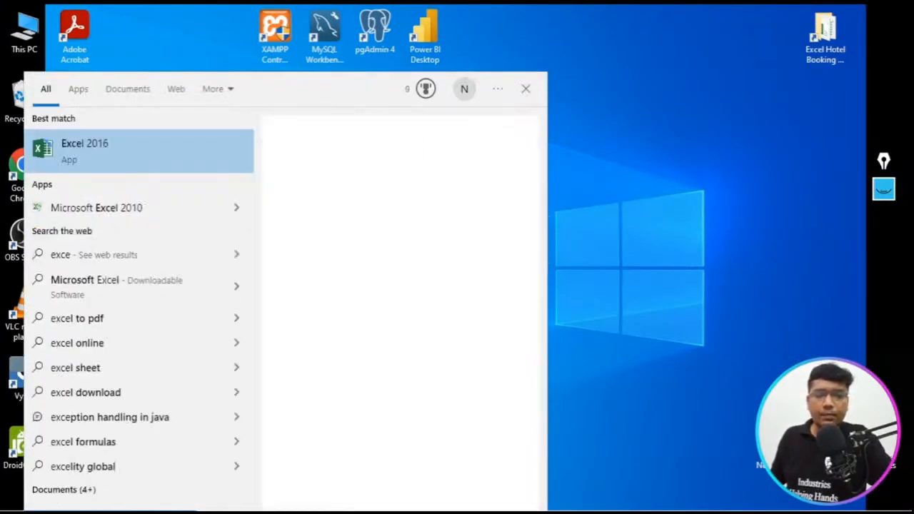
left_click(309, 259)
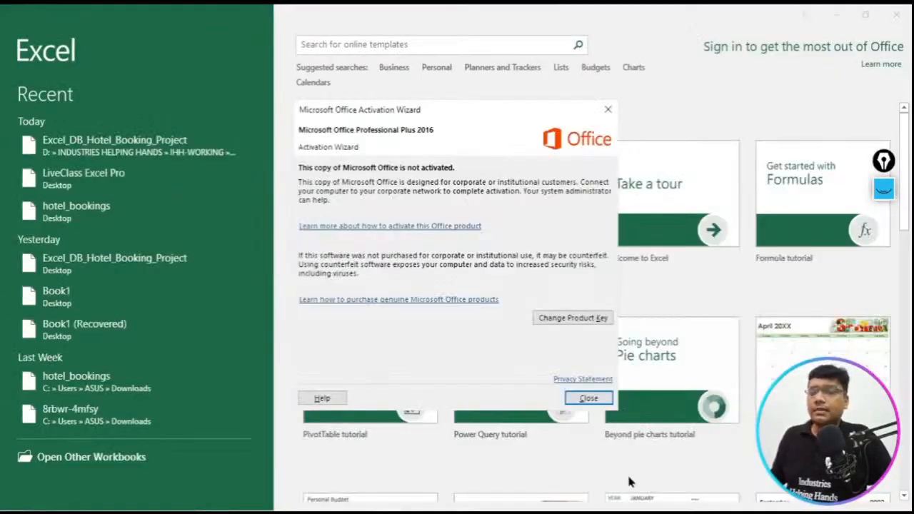
left_click(597, 401)
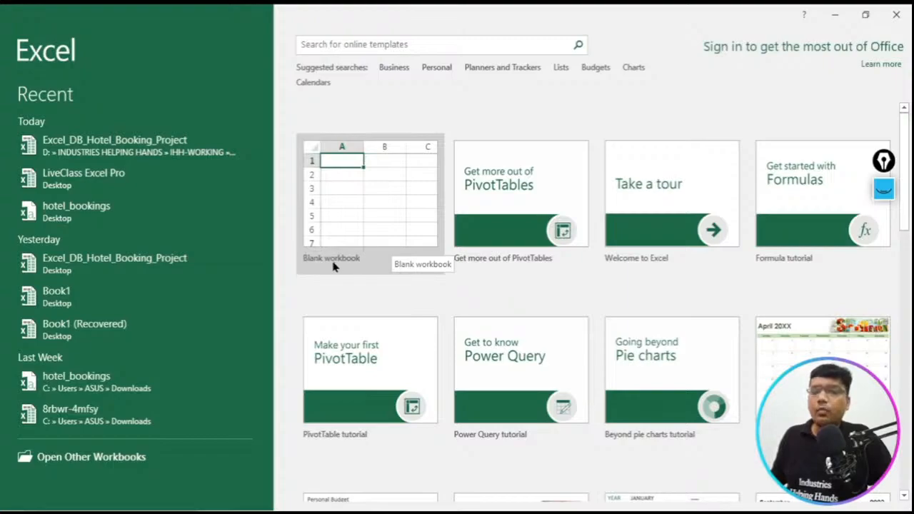
- Frame the Blank workbook template with a rectangle annotation on a cleared overlay, and create a new blank workbook
left_click(885, 189)
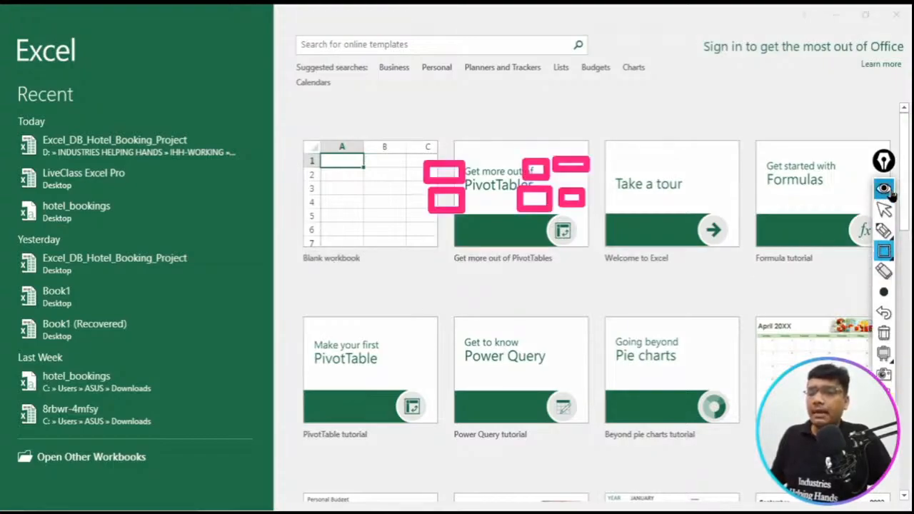
left_click(885, 333)
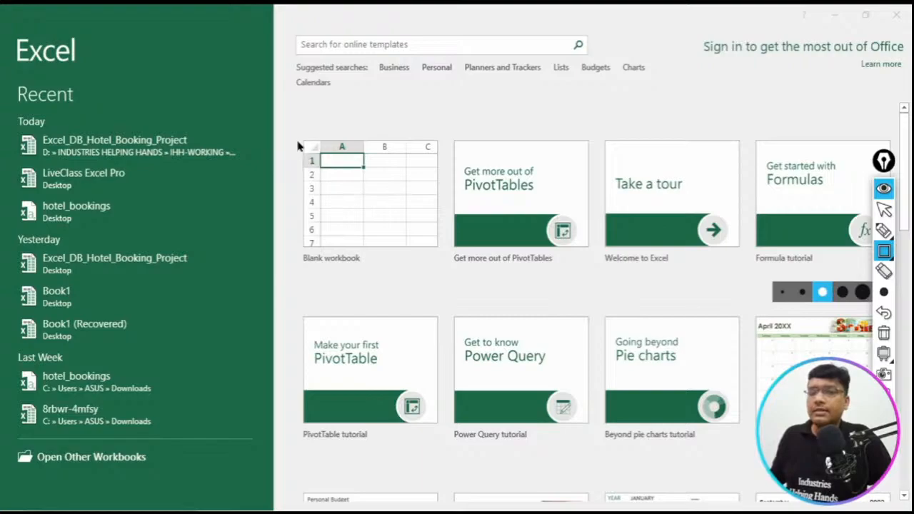
left_click_drag(290, 127, 450, 291)
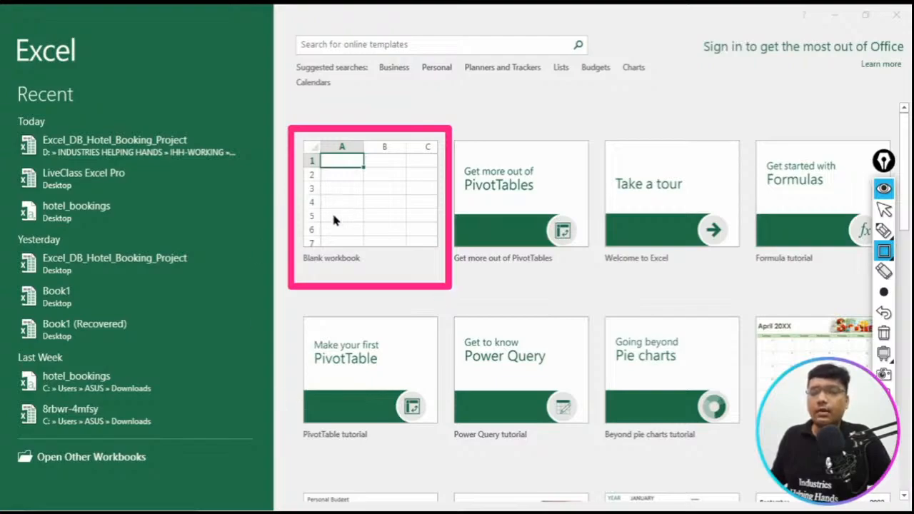
left_click(885, 192)
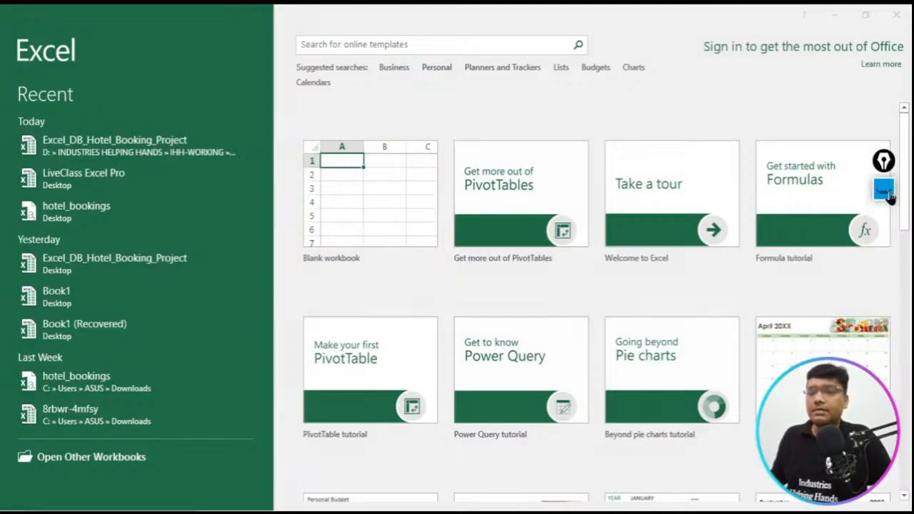
left_click(344, 241)
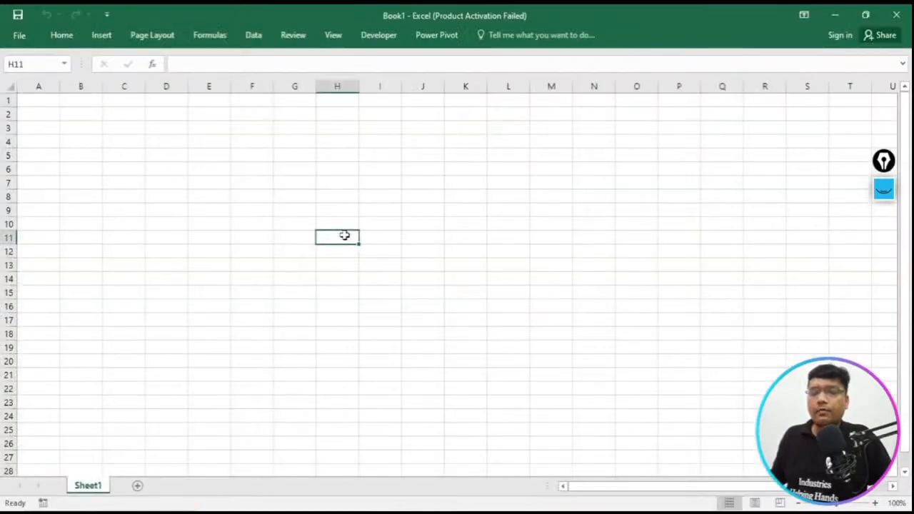
- Clear the old rectangle annotation, frame the ribbon's Data heading with a new one, and hide the annotation overlay
left_click(885, 192)
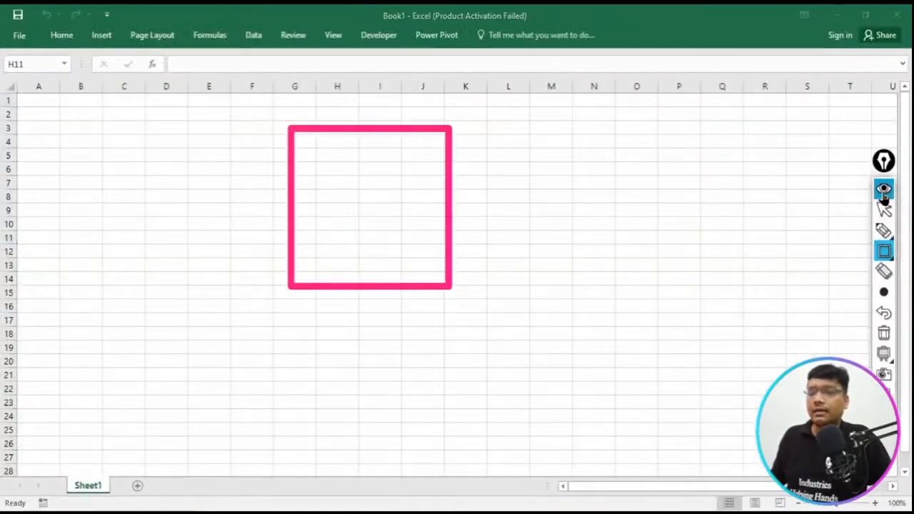
left_click(884, 333)
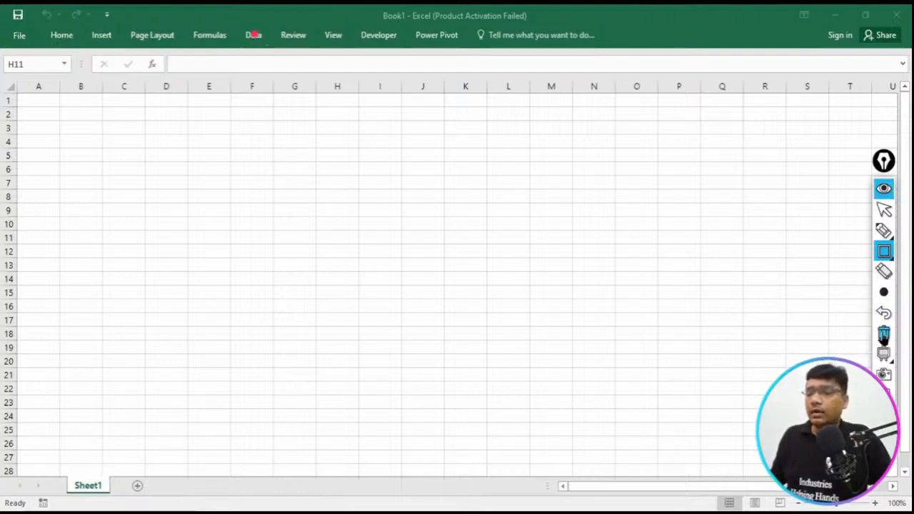
left_click(885, 333)
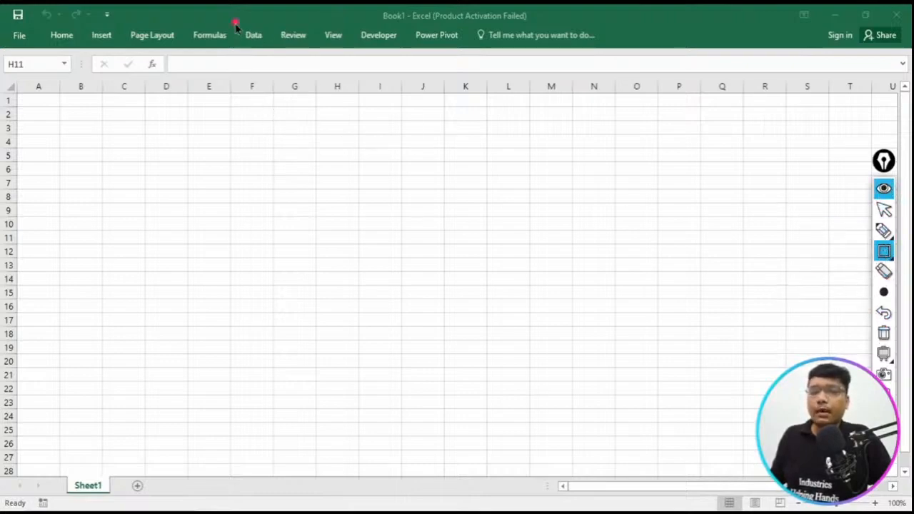
left_click_drag(234, 22, 268, 57)
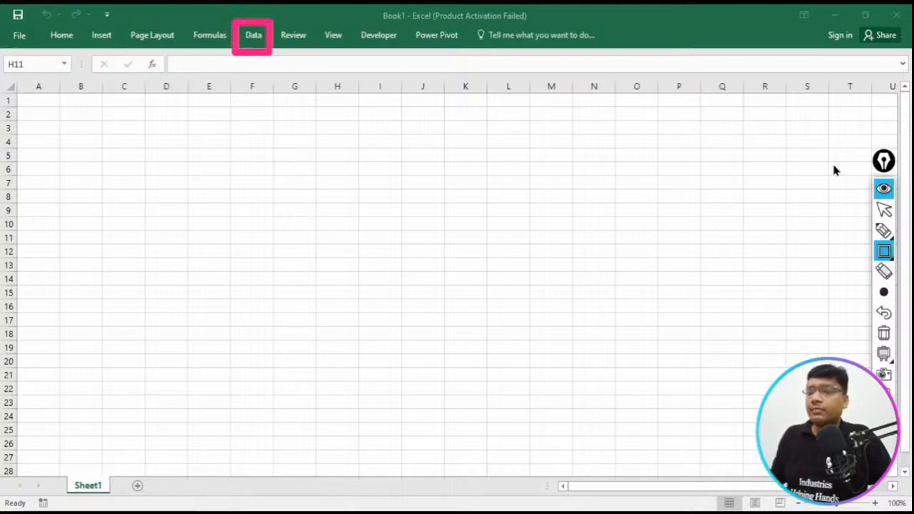
left_click(883, 190)
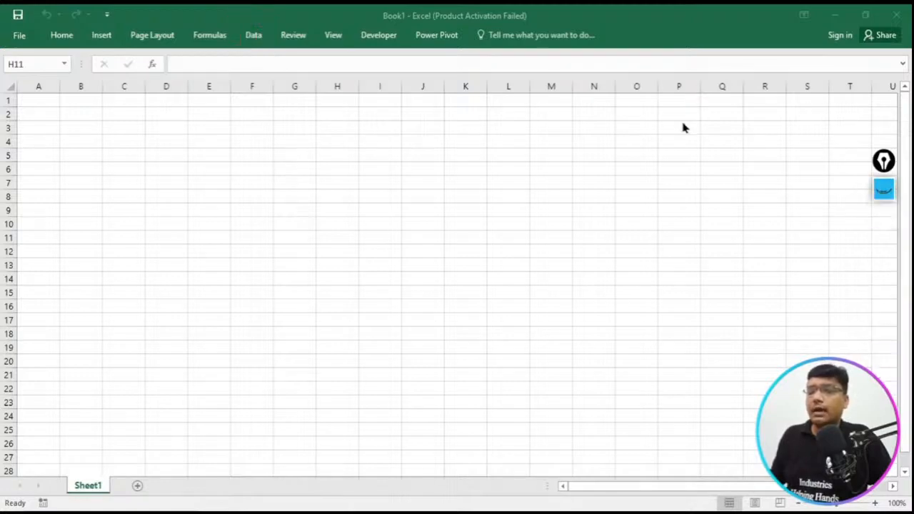
- Display the ribbon's Data commands in the blank workbook and pin the ribbon so it stays expanded
left_click(254, 37)
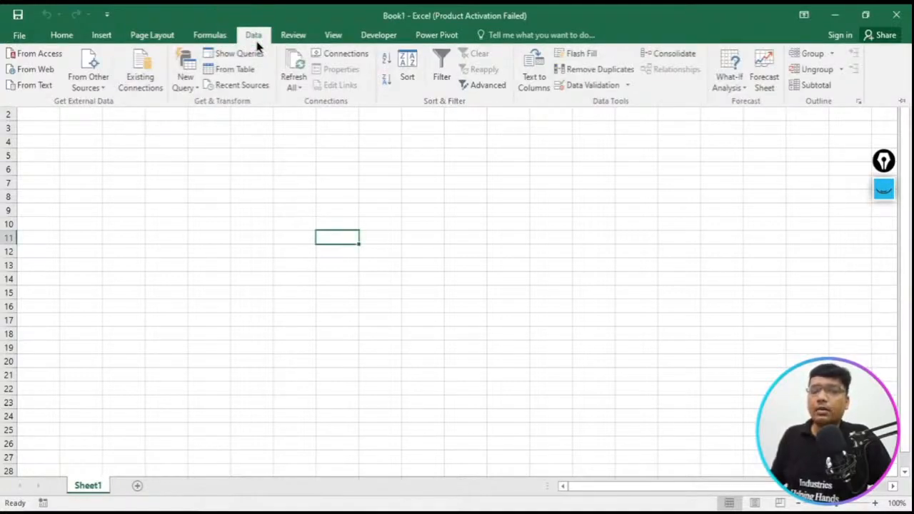
left_click(886, 192)
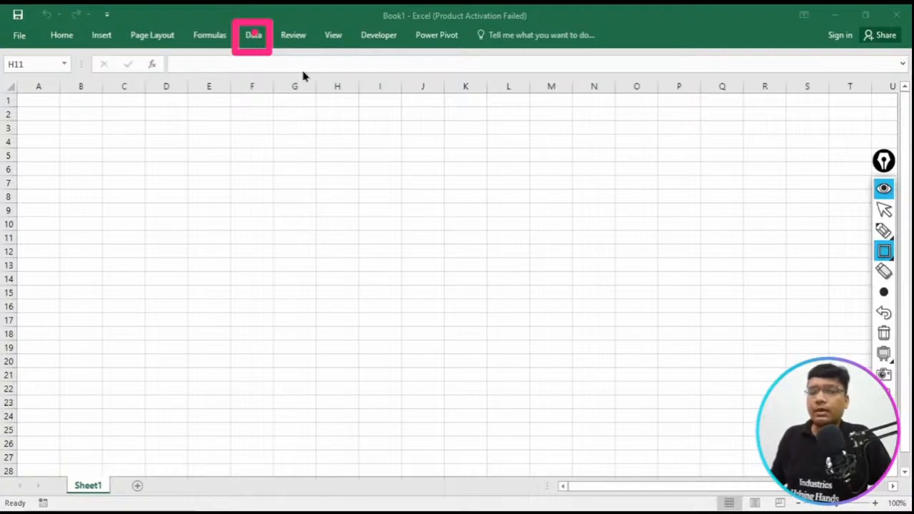
left_click(885, 188)
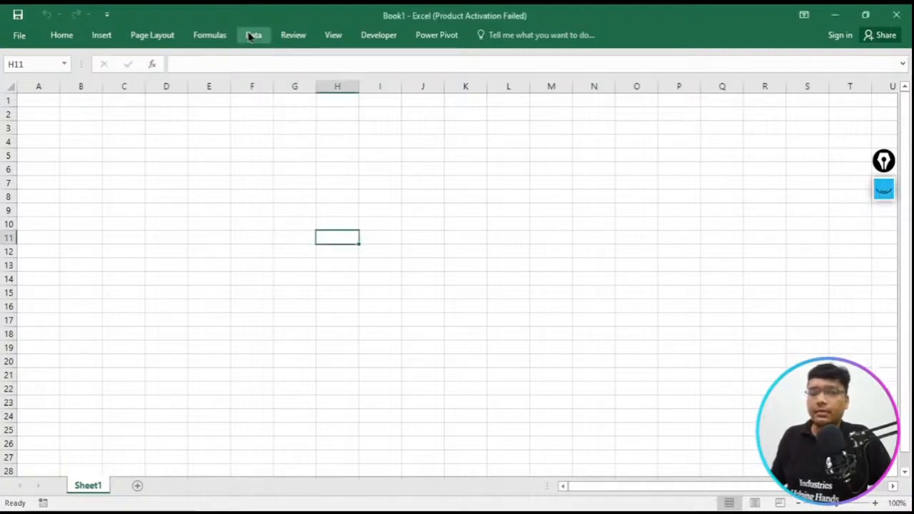
left_click(251, 35)
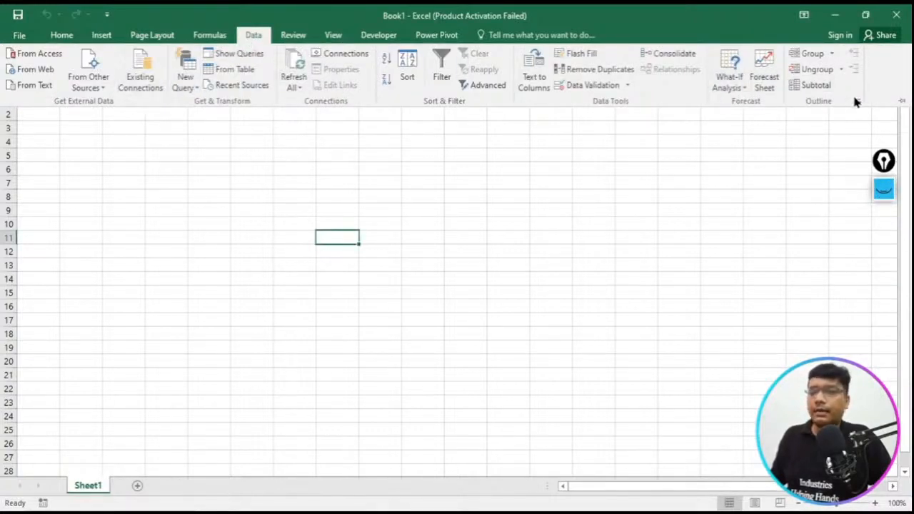
left_click(906, 111)
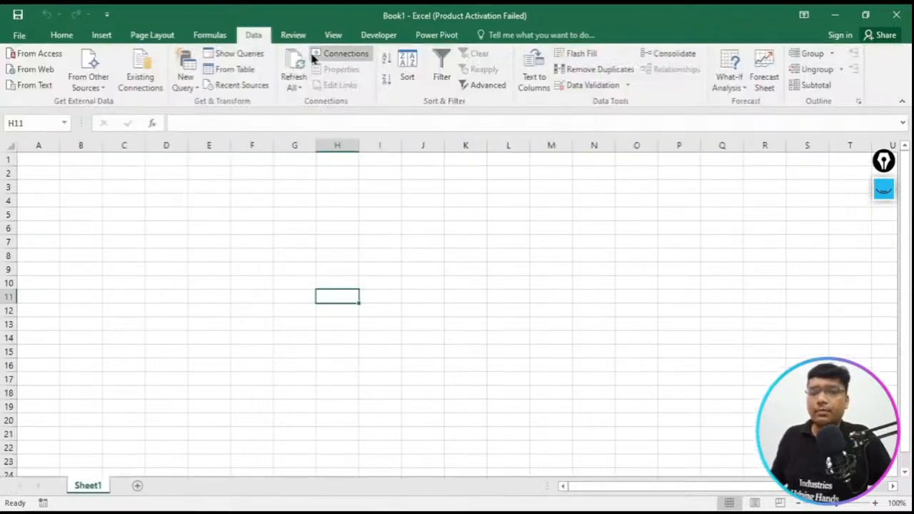
- Frame the Get & Transform group label with a rectangle annotation, clear the overlay, and hide it
left_click(886, 191)
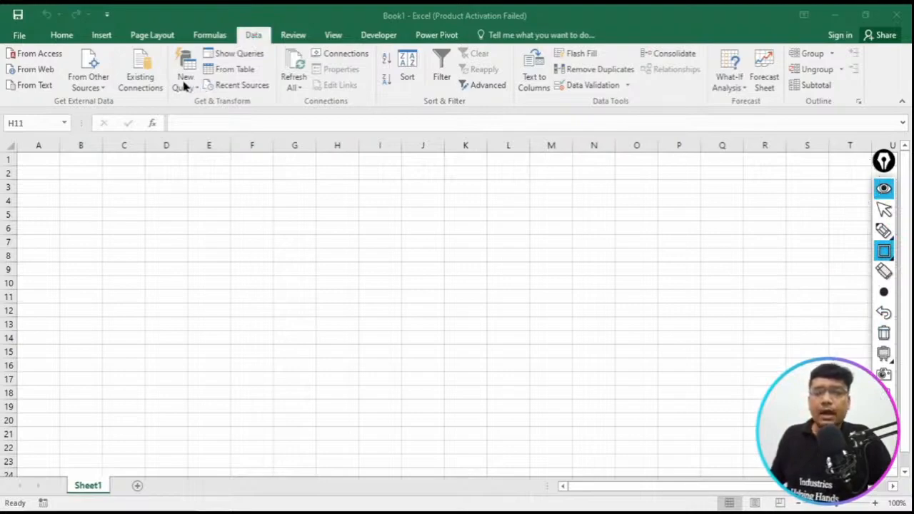
left_click_drag(182, 90, 264, 116)
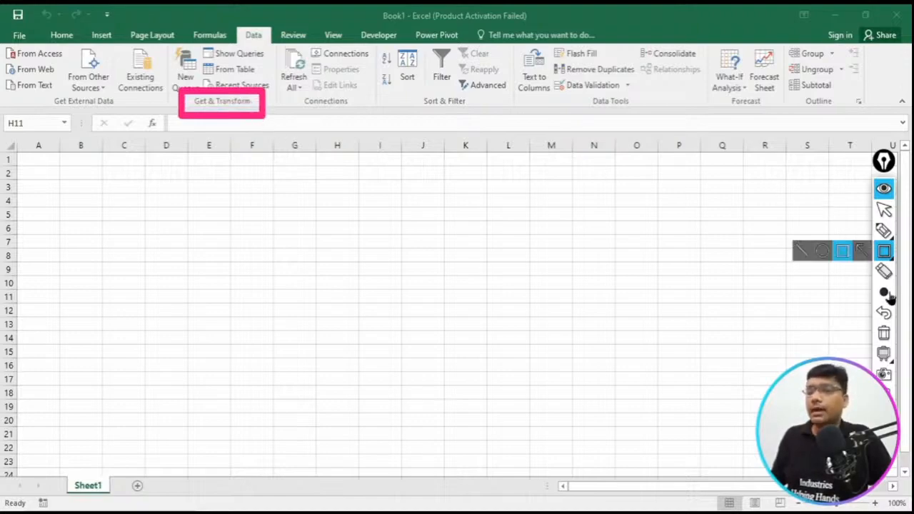
left_click(885, 333)
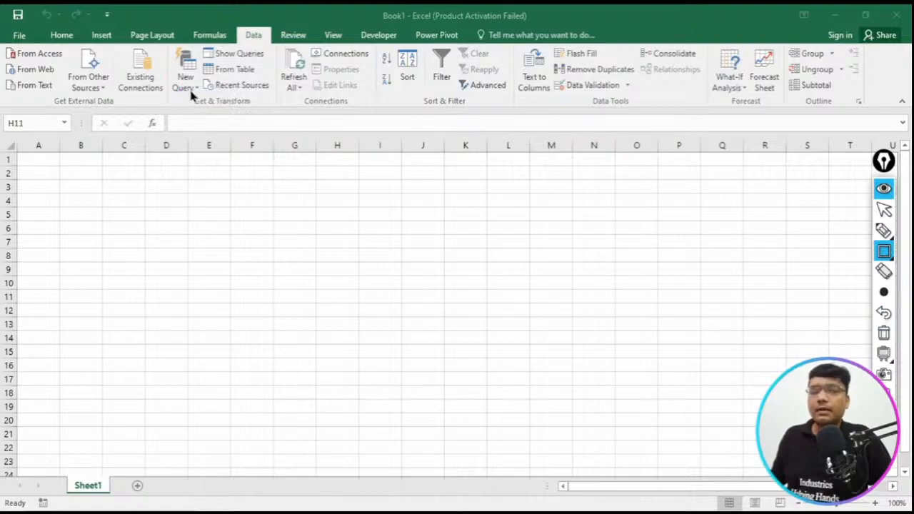
left_click(190, 87)
left_click(884, 193)
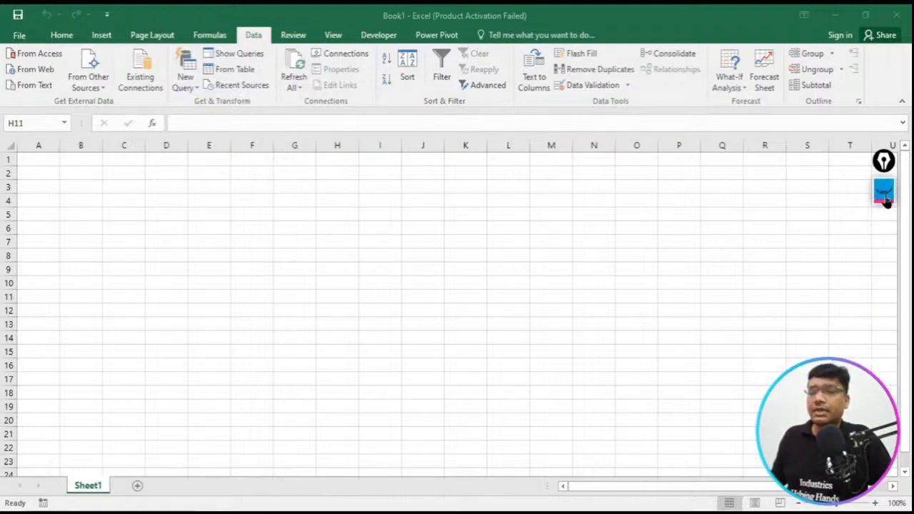
- Start a new query from a CSV file and browse to the Desktop folder
left_click(184, 87)
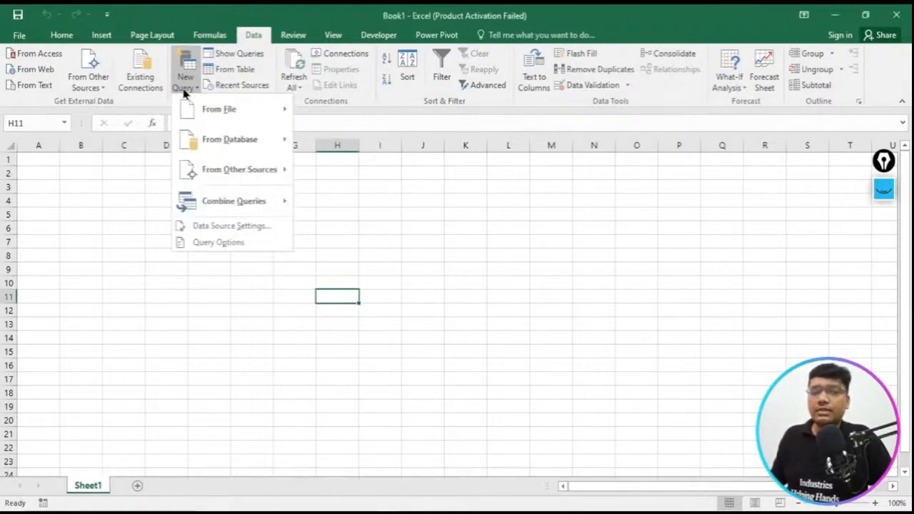
mouse_move(208, 118)
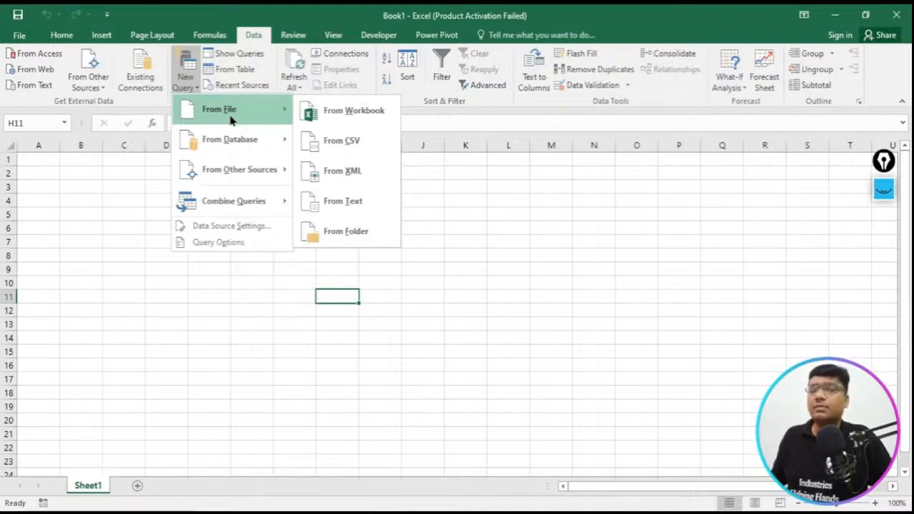
left_click(348, 147)
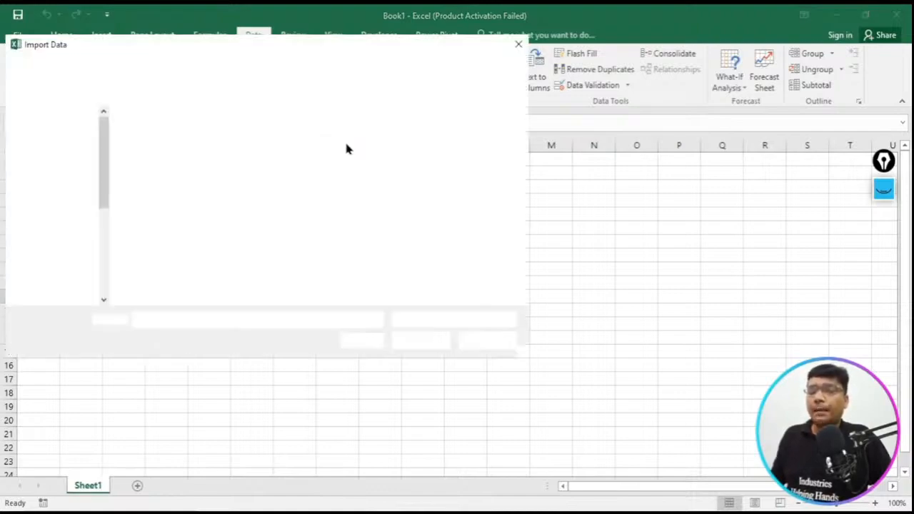
left_click(37, 146)
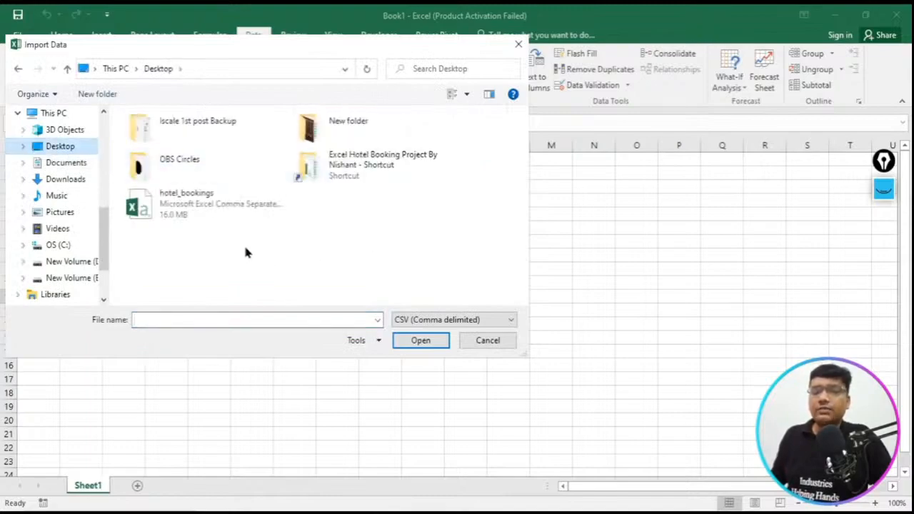
- Frame the hotel_bookings file in the import dialog with a rectangle annotation, clear the overlay, and hide it
left_click(888, 190)
left_click(884, 251)
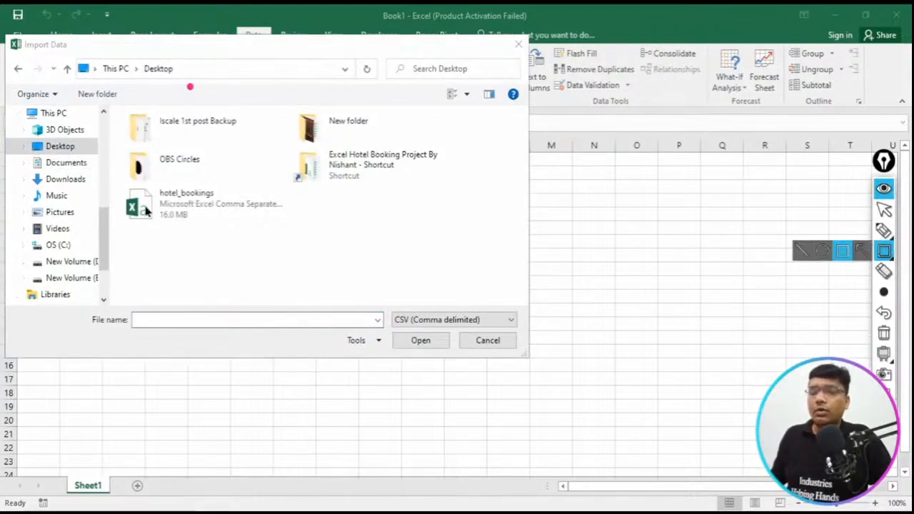
left_click_drag(113, 171, 283, 248)
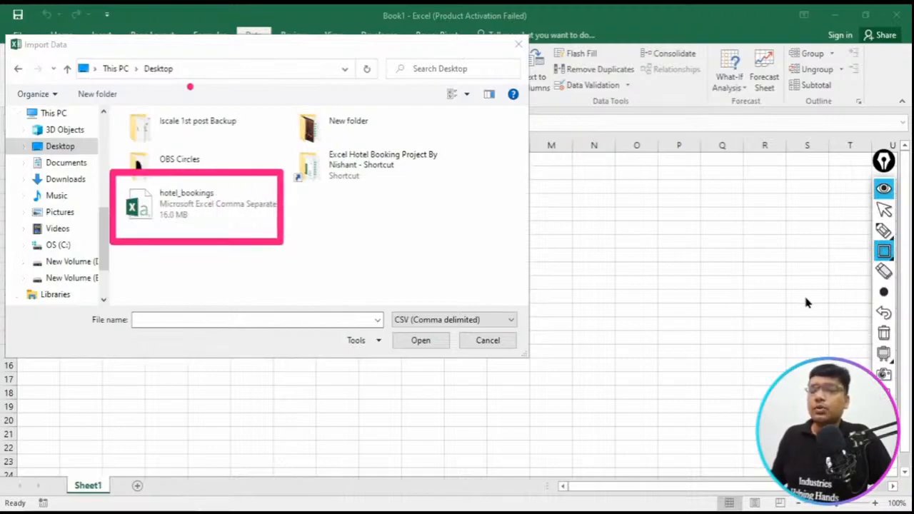
left_click(885, 333)
left_click(886, 207)
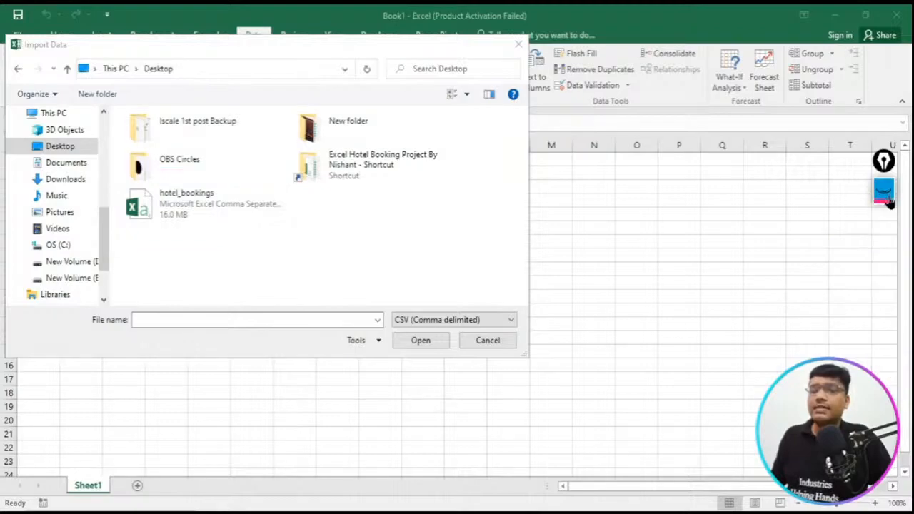
- Import the hotel_bookings CSV file and open its data in the Query Editor
left_click(247, 202)
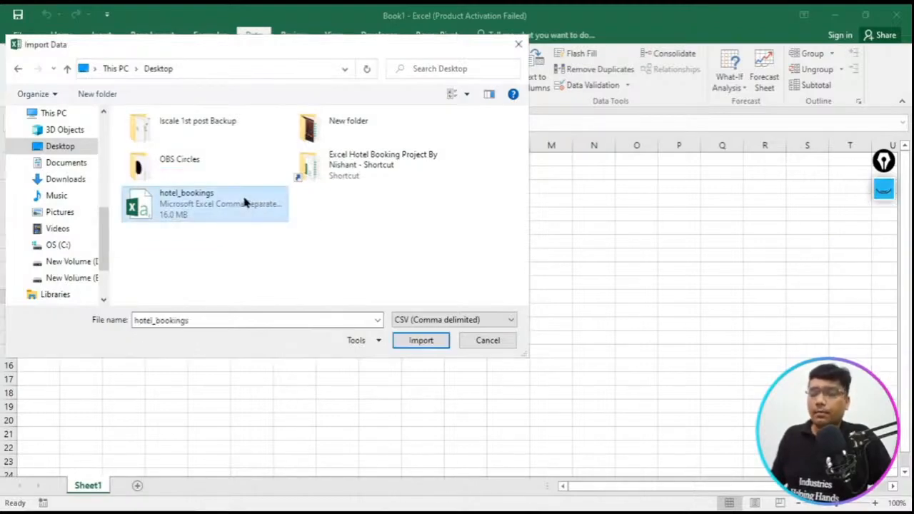
left_click(421, 341)
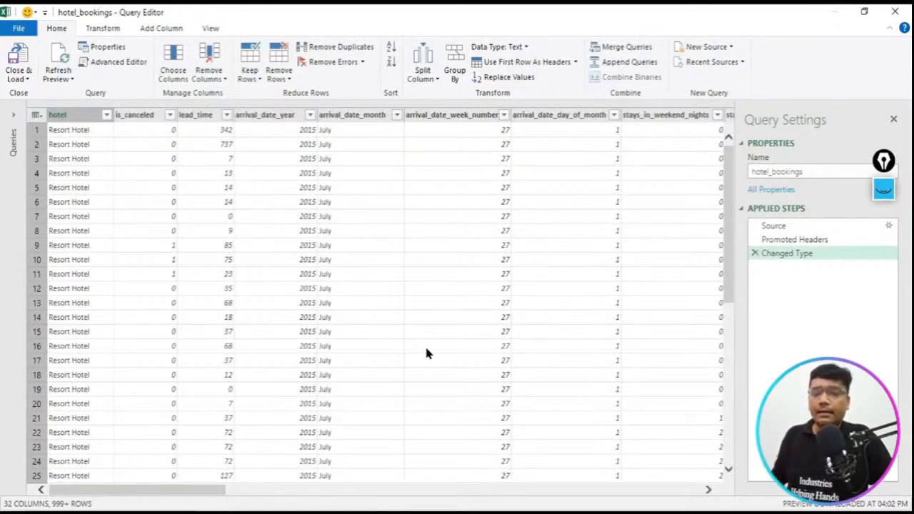
- Try to switch from the Query Editor to the Book1 workbook window
mouse_move(419, 511)
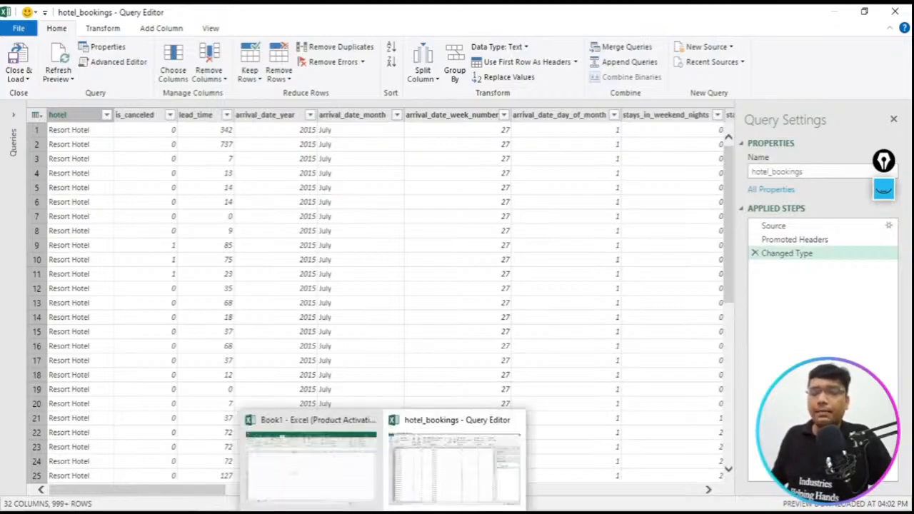
left_click(358, 493)
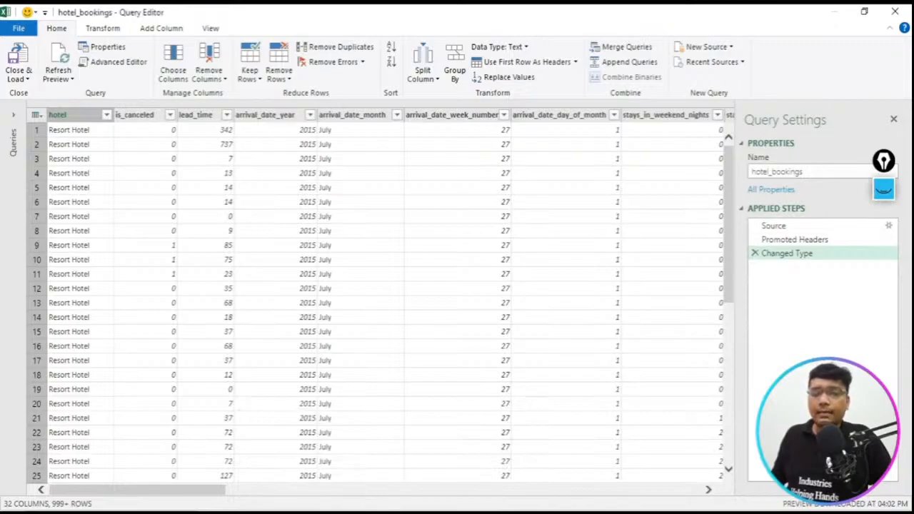
mouse_move(385, 511)
left_click(362, 455)
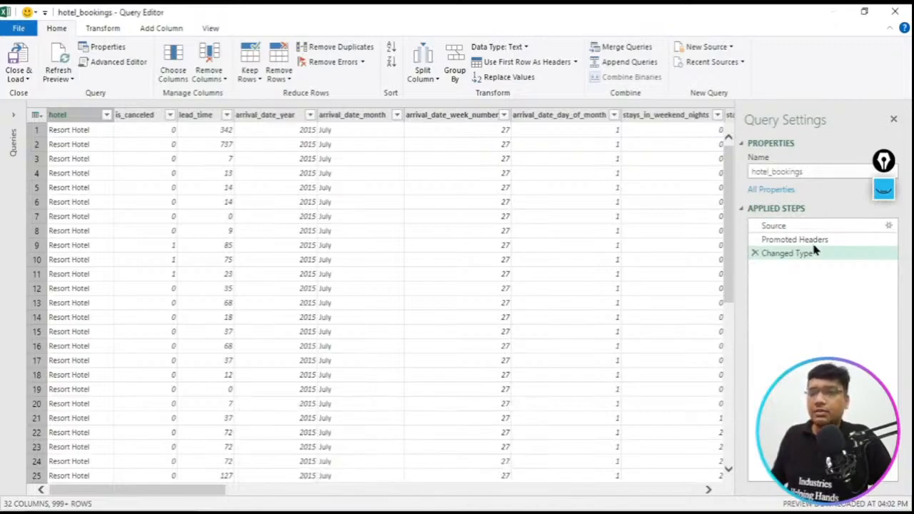
- Frame the words Query Editor in the window title with a rectangle annotation and clear it
left_click(885, 191)
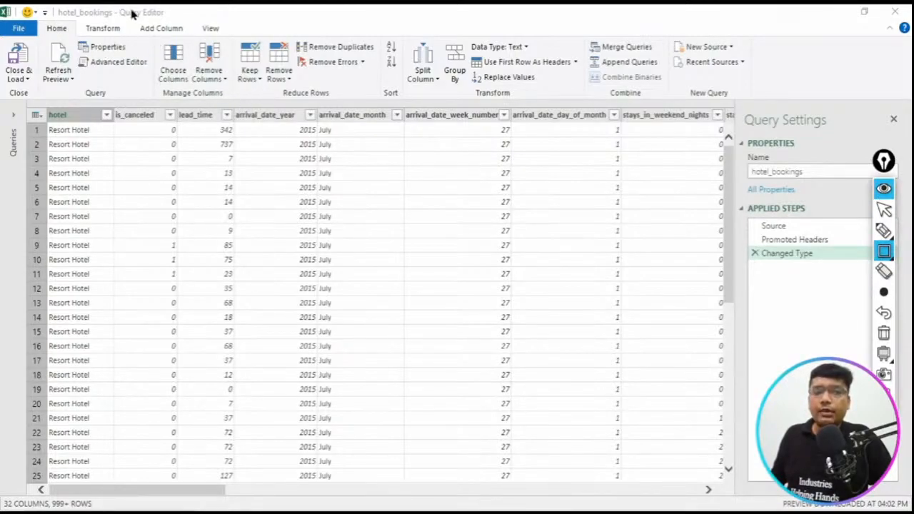
left_click_drag(108, 5, 181, 27)
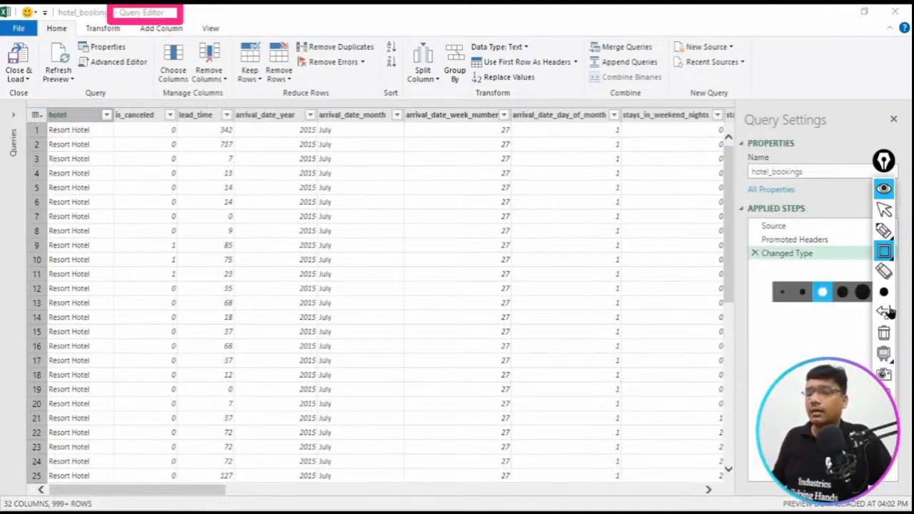
left_click(888, 339)
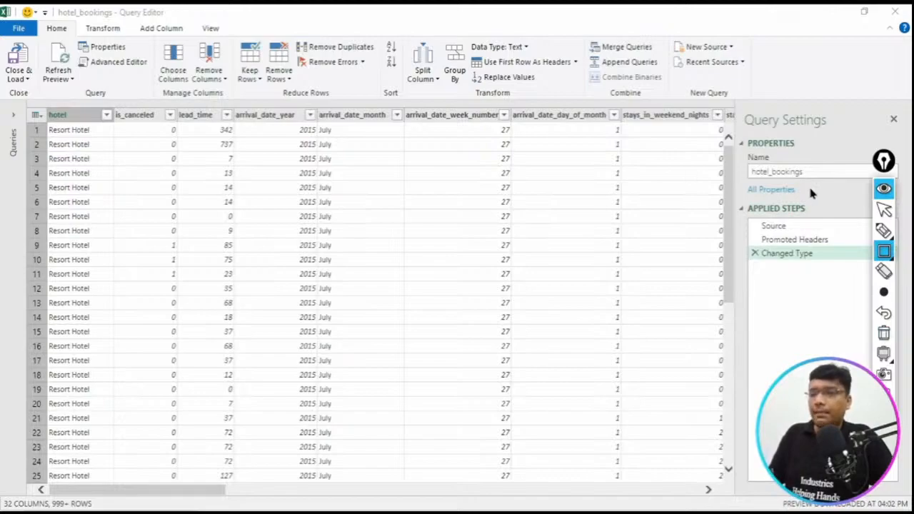
- Write the large letters E, T and L over the data preview with the annotation pen
left_click(885, 230)
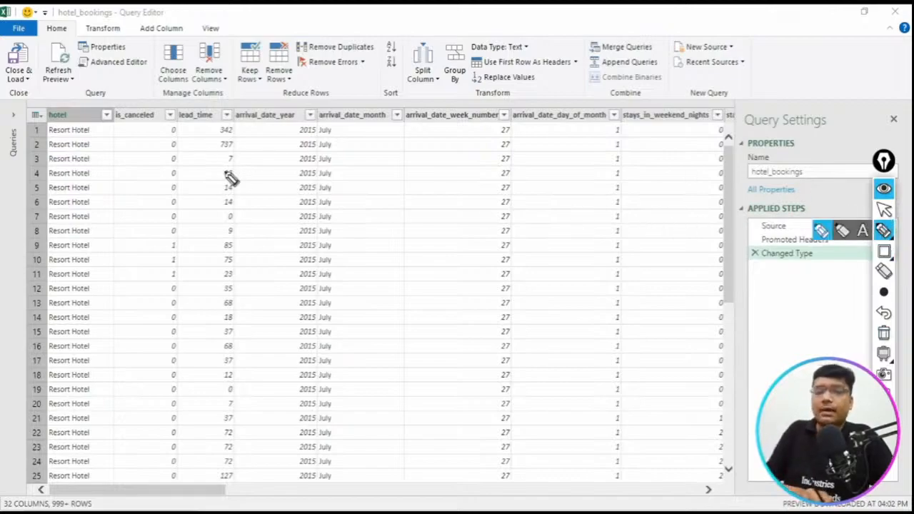
mouse_move(207, 161)
left_mouse_down()
mouse_move(224, 223)
mouse_move(253, 128)
left_mouse_up()
left_click_drag(221, 193, 262, 168)
left_click_drag(229, 227, 278, 202)
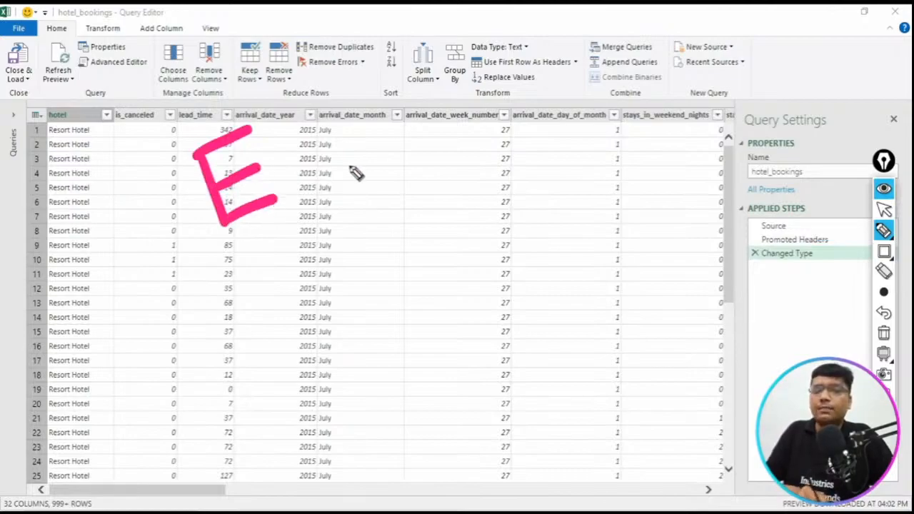
mouse_move(333, 107)
left_mouse_down()
mouse_move(397, 81)
mouse_move(404, 176)
left_mouse_up()
mouse_move(464, 58)
left_mouse_down()
mouse_move(484, 98)
mouse_move(566, 121)
left_mouse_up()
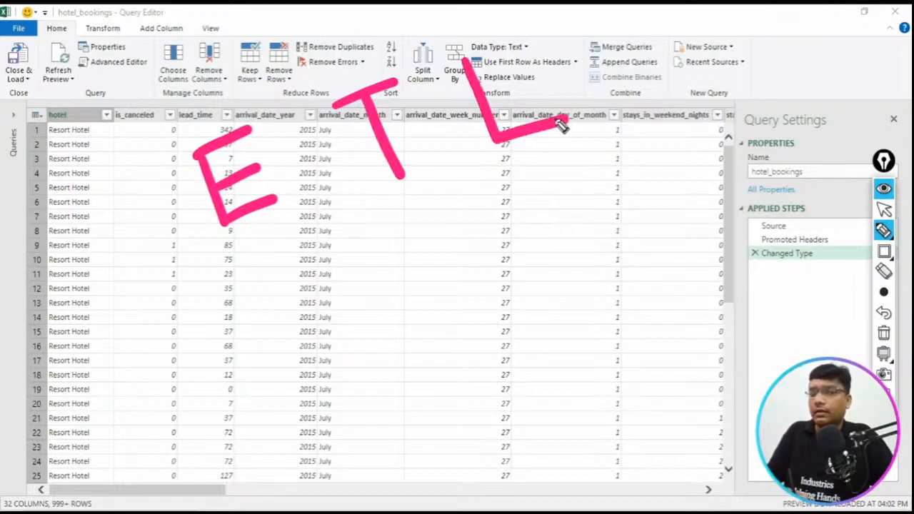
- Draw a downward arrow from the letter E and write "Ex" below it with the annotation pen
mouse_move(252, 221)
left_mouse_down()
mouse_move(264, 289)
mouse_move(253, 292)
mouse_move(286, 266)
left_mouse_up()
mouse_move(245, 390)
left_mouse_down()
mouse_move(236, 364)
mouse_move(245, 341)
left_mouse_up()
left_click_drag(239, 372, 255, 358)
left_click_drag(245, 389, 259, 377)
mouse_move(275, 340)
left_mouse_down()
mouse_move(278, 367)
mouse_move(304, 362)
left_mouse_up()
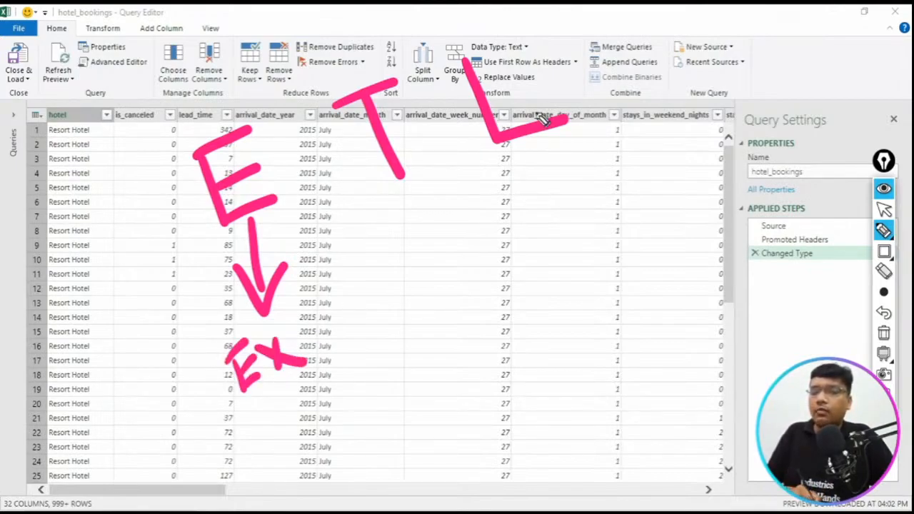
- Draw a downward arrow from the letter T and write "Trs" below it with the annotation pen
left_click_drag(391, 191, 421, 259)
left_click_drag(376, 227, 417, 262)
left_click_drag(426, 226, 420, 264)
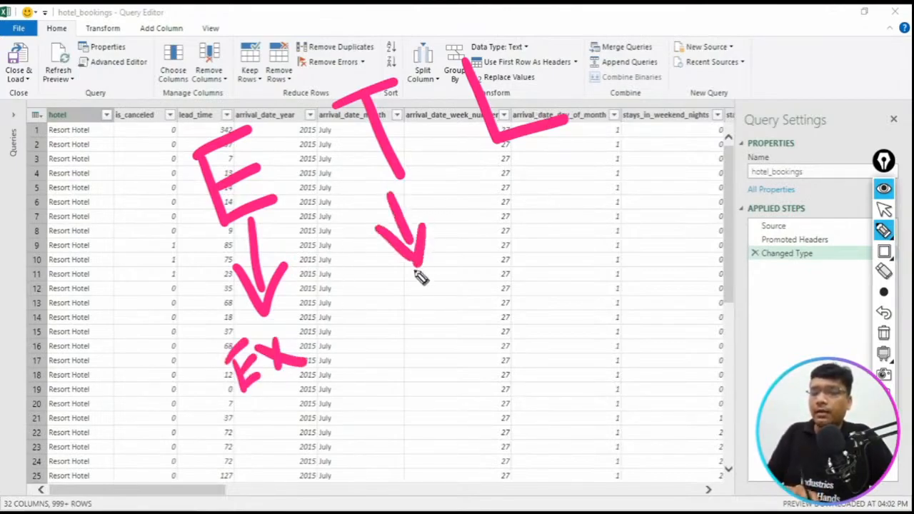
mouse_move(397, 319)
left_mouse_down()
mouse_move(468, 275)
mouse_move(449, 333)
left_mouse_up()
mouse_move(453, 304)
left_mouse_down()
mouse_move(506, 293)
mouse_move(511, 314)
left_mouse_up()
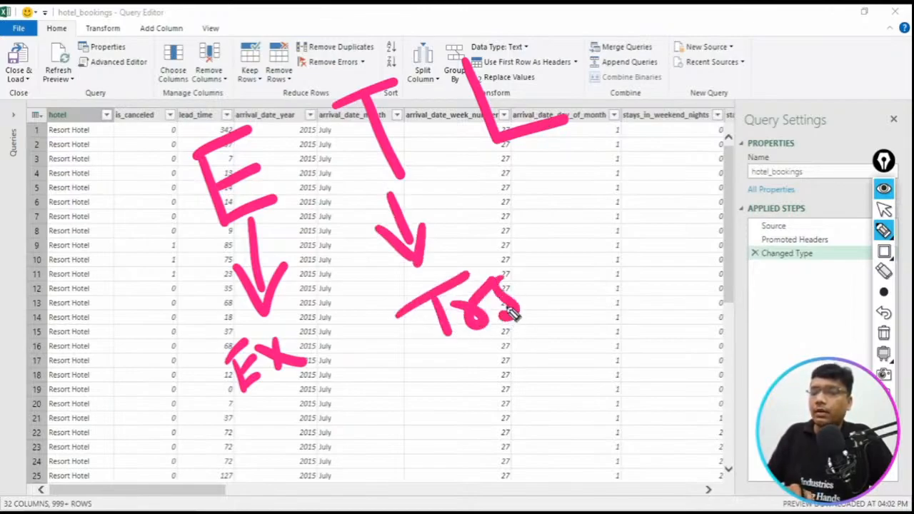
- Draw a downward arrow from the letter L and write "Load" below it with the annotation pen
left_click_drag(577, 130, 628, 196)
left_click_drag(579, 170, 629, 196)
left_click_drag(628, 162, 628, 197)
mouse_move(612, 241)
left_mouse_down()
mouse_move(647, 275)
mouse_move(658, 254)
mouse_move(694, 260)
left_mouse_up()
left_click_drag(711, 230, 713, 247)
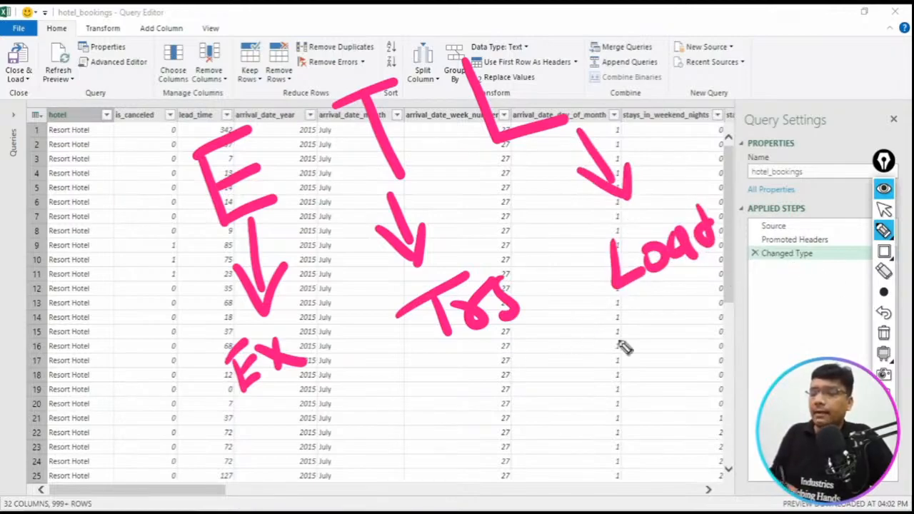
- Circle the letter E in thinner blue ink, and add a circled "CSV" note with an arrow pointing to it
left_click(884, 292)
left_click(803, 297)
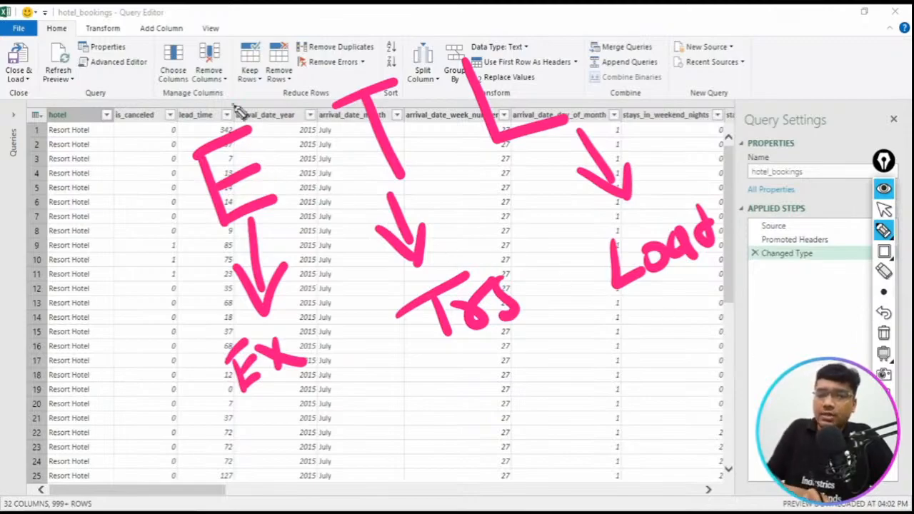
mouse_move(235, 105)
left_mouse_down()
mouse_move(205, 232)
mouse_move(253, 125)
mouse_move(202, 109)
left_mouse_up()
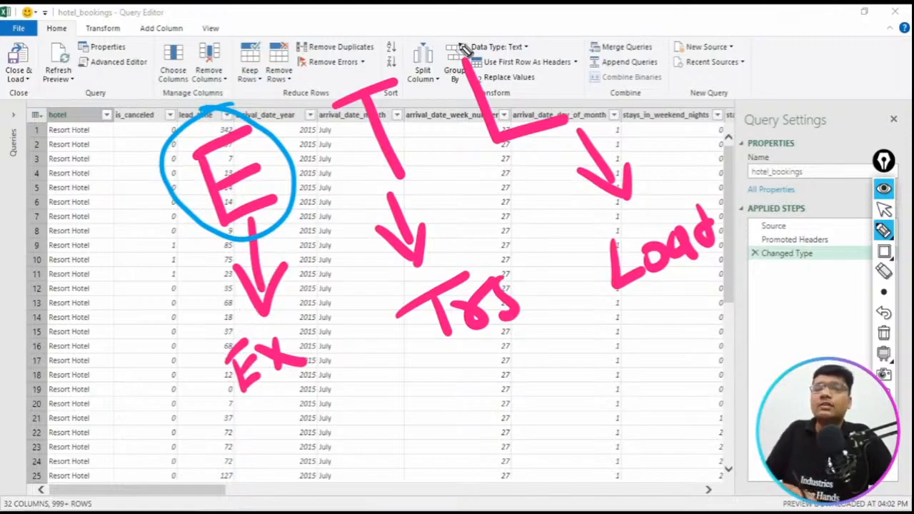
mouse_move(750, 71)
left_mouse_down()
mouse_move(743, 95)
mouse_move(770, 94)
left_mouse_up()
mouse_move(794, 70)
left_mouse_down()
mouse_move(847, 60)
mouse_move(760, 35)
left_mouse_up()
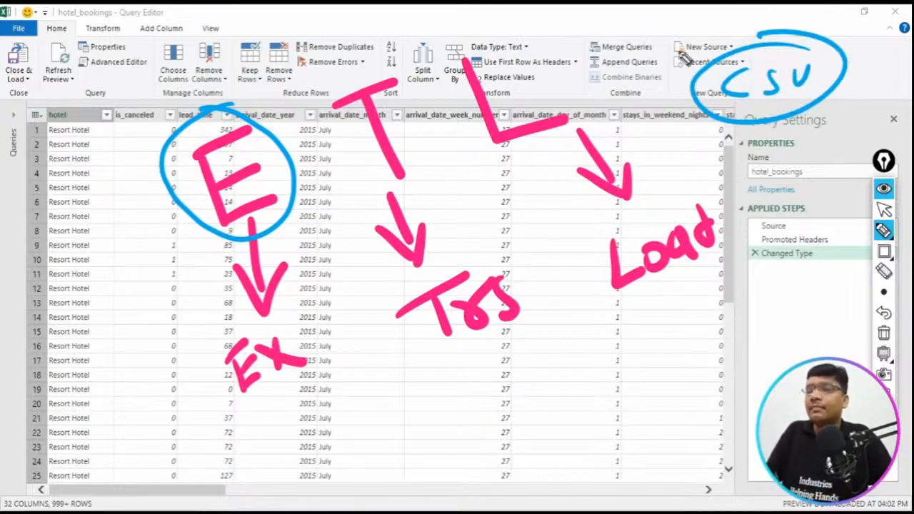
mouse_move(652, 36)
left_mouse_down()
mouse_move(685, 64)
mouse_move(705, 49)
mouse_move(703, 39)
left_mouse_up()
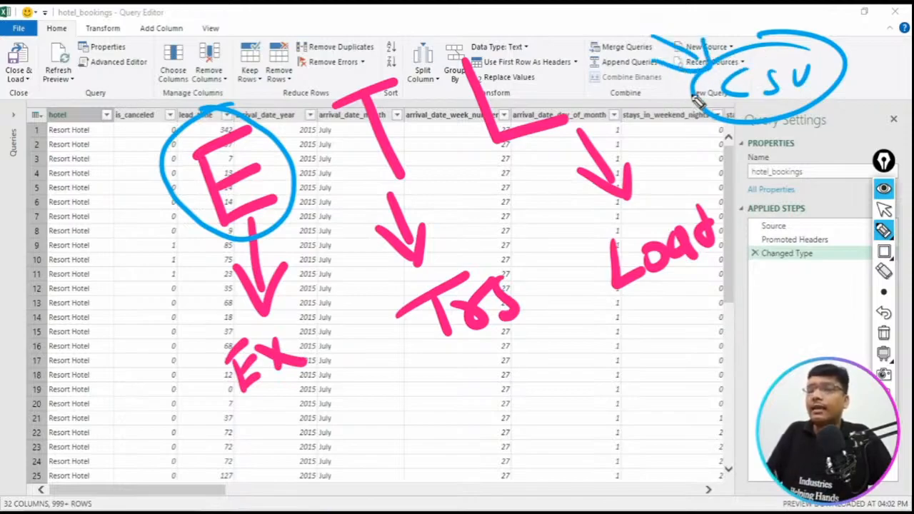
- Circle the words "Trs" and "Load" and the letters T and L in blue ink
mouse_move(468, 265)
left_mouse_down()
mouse_move(493, 361)
mouse_move(446, 257)
left_mouse_up()
mouse_move(658, 207)
left_mouse_down()
mouse_move(705, 301)
mouse_move(627, 217)
left_mouse_up()
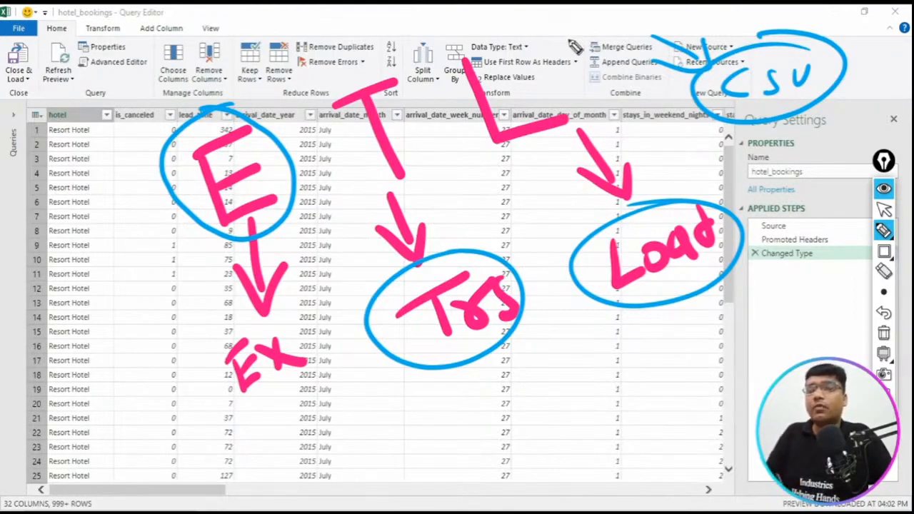
mouse_move(392, 65)
left_mouse_down()
mouse_move(335, 92)
mouse_move(424, 172)
mouse_move(372, 62)
mouse_move(392, 97)
left_mouse_up()
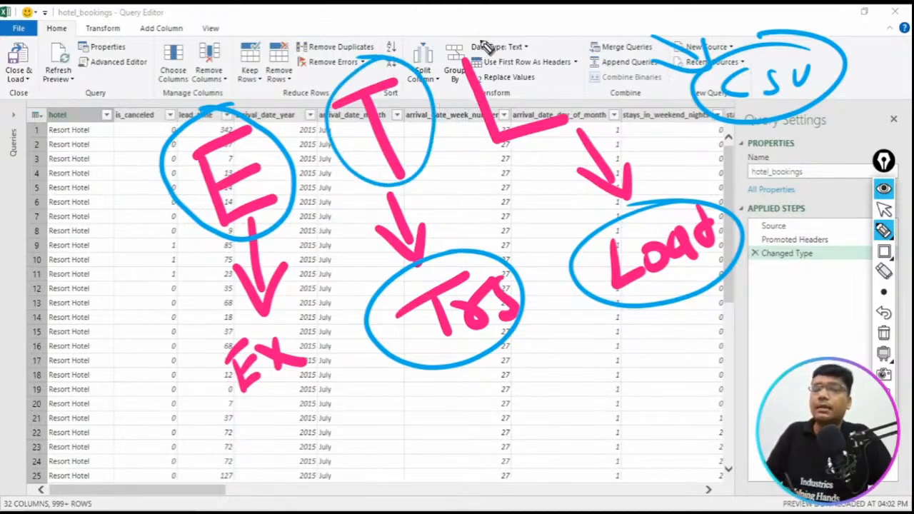
mouse_move(490, 40)
left_mouse_down()
mouse_move(486, 167)
mouse_move(429, 80)
left_mouse_up()
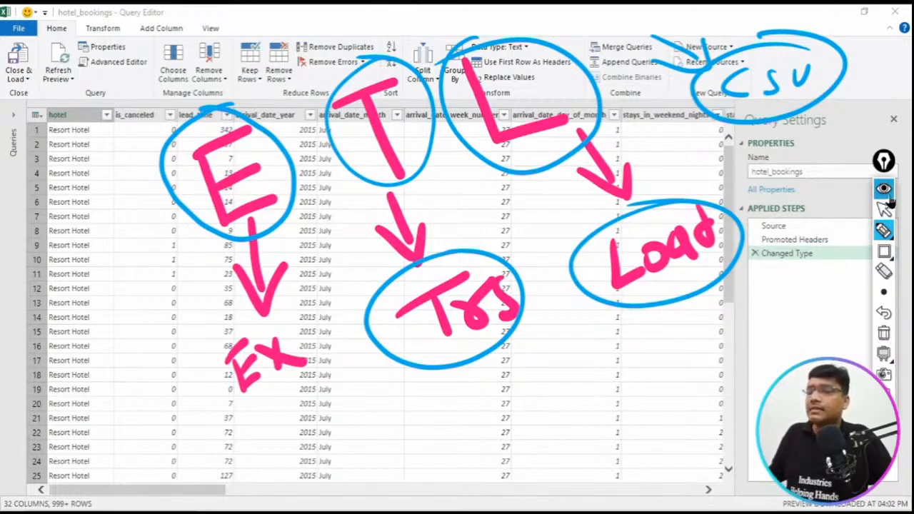
- Erase the ETL ink annotations and temporarily frame the Close & Load command with a blue rectangle
left_click(885, 336)
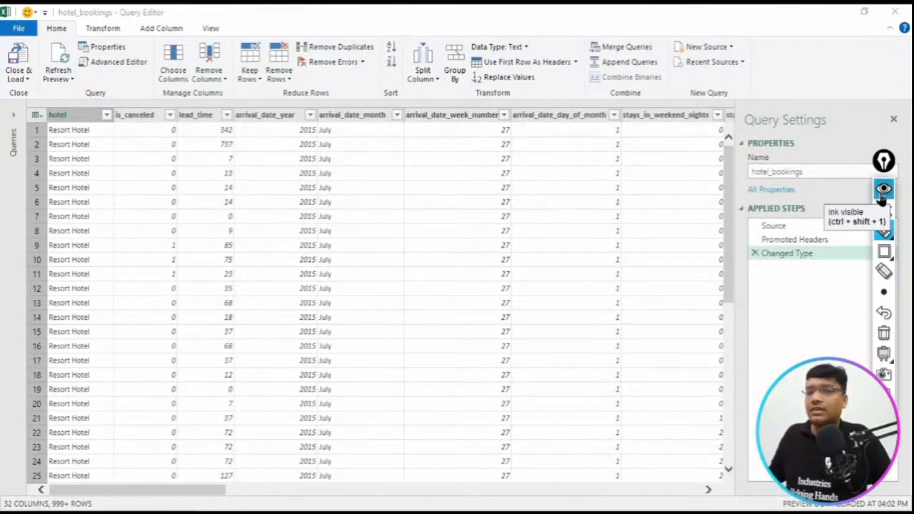
left_click(886, 257)
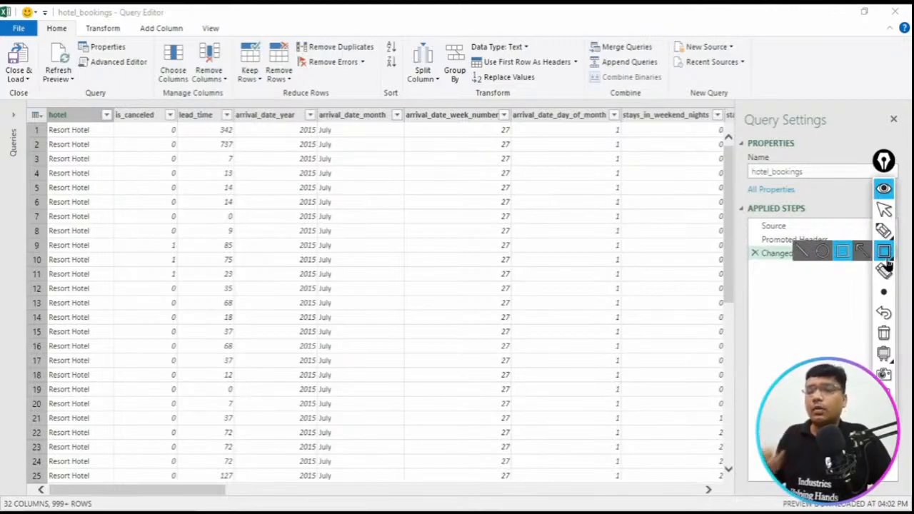
left_click_drag(4, 61, 32, 86)
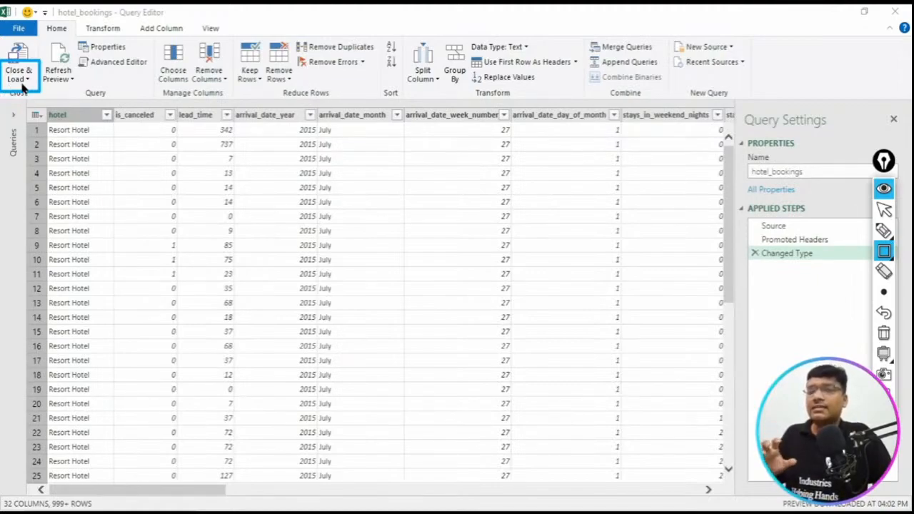
left_click(887, 334)
left_click(887, 190)
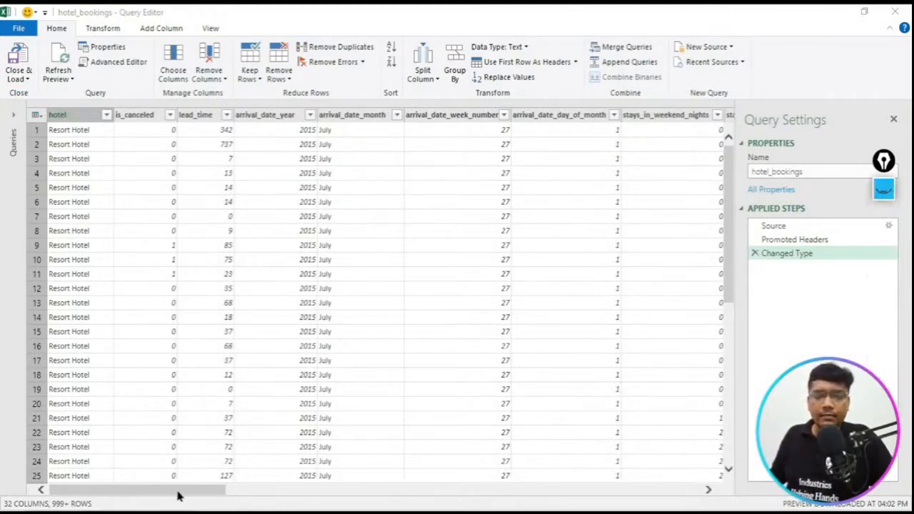
- Frame the reserved_room_type and assigned_room_type column headers with blue annotation rectangles, and erase them again
left_click_drag(178, 495, 657, 493)
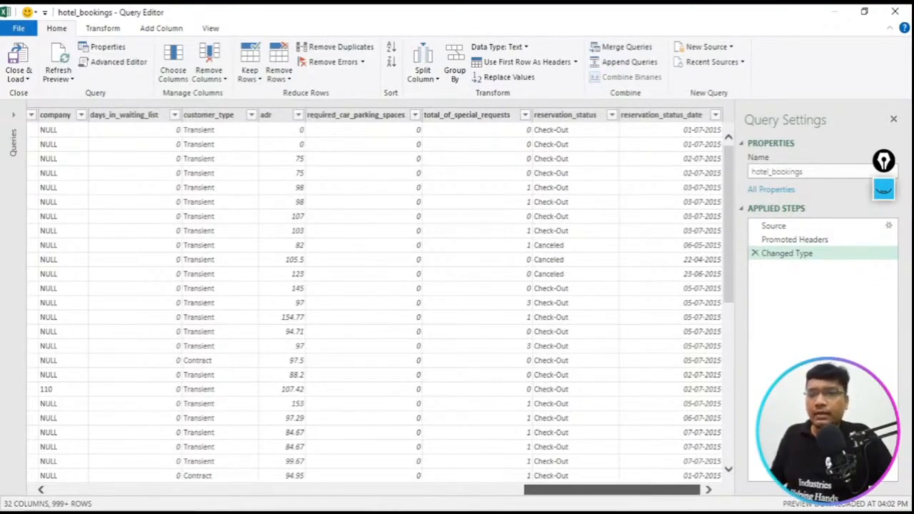
left_click_drag(657, 492, 458, 492)
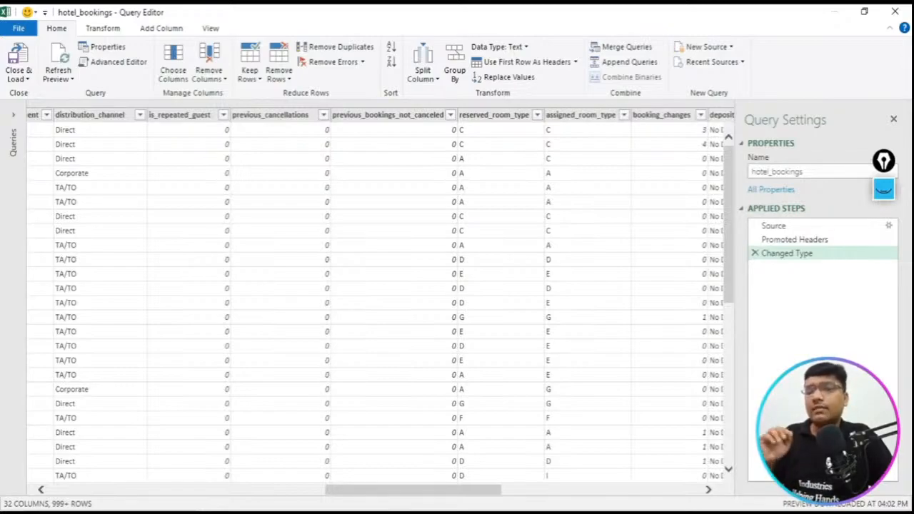
left_click(888, 190)
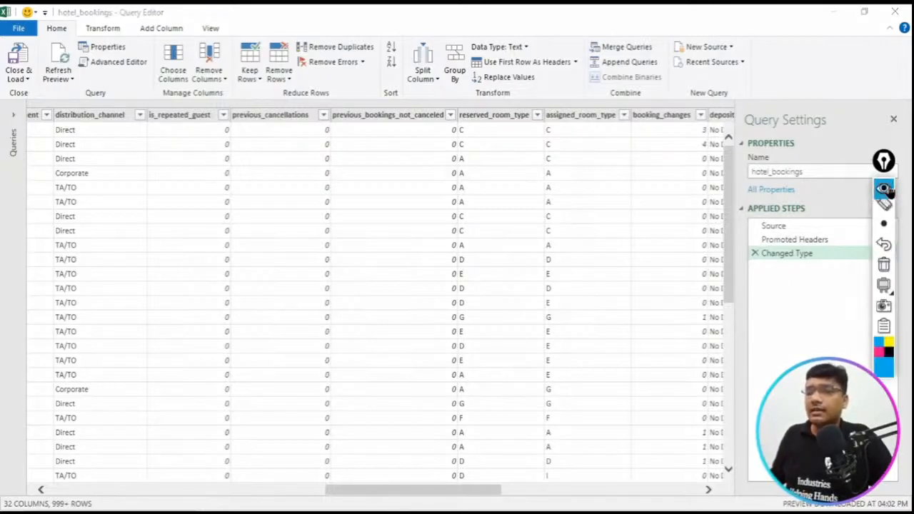
mouse_move(443, 95)
left_mouse_down()
mouse_move(471, 116)
mouse_move(542, 142)
mouse_move(541, 136)
left_mouse_up()
left_click_drag(540, 104, 629, 133)
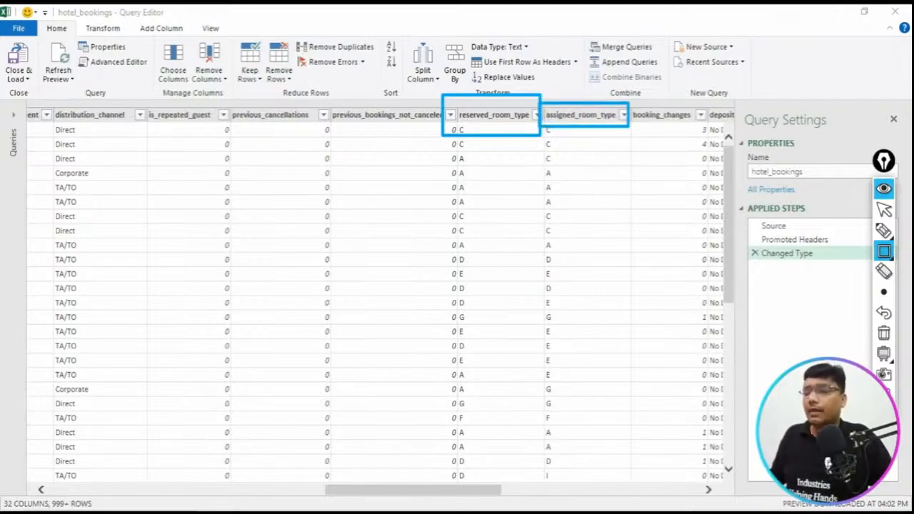
left_click(885, 333)
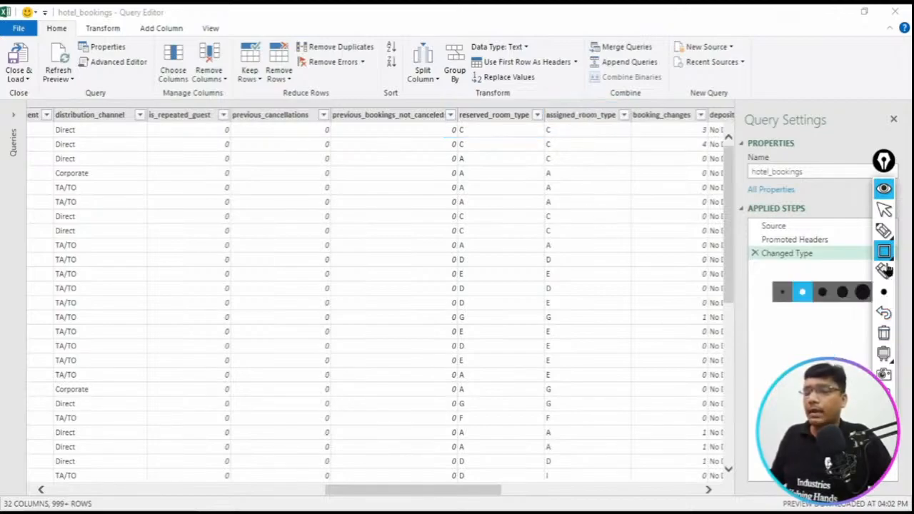
left_click(885, 205)
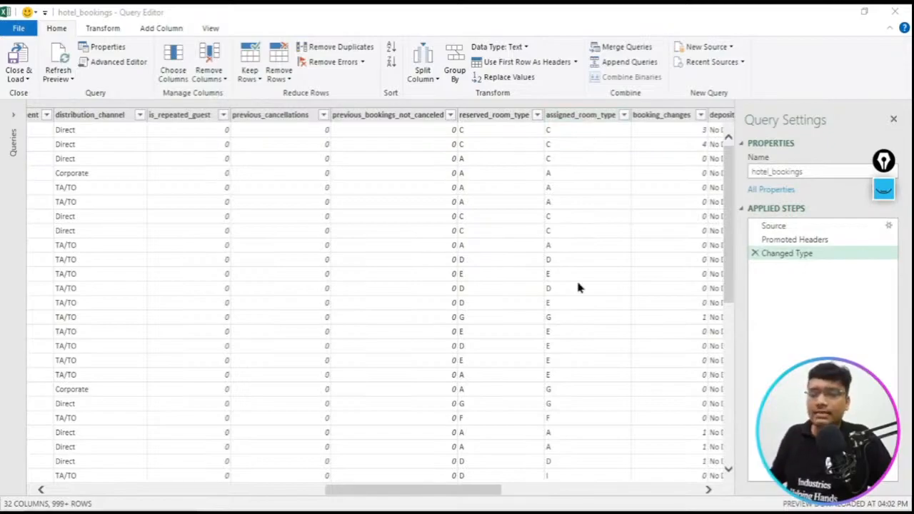
- Remove the deposit_type column from the hotel_bookings query
left_click_drag(472, 495, 584, 486)
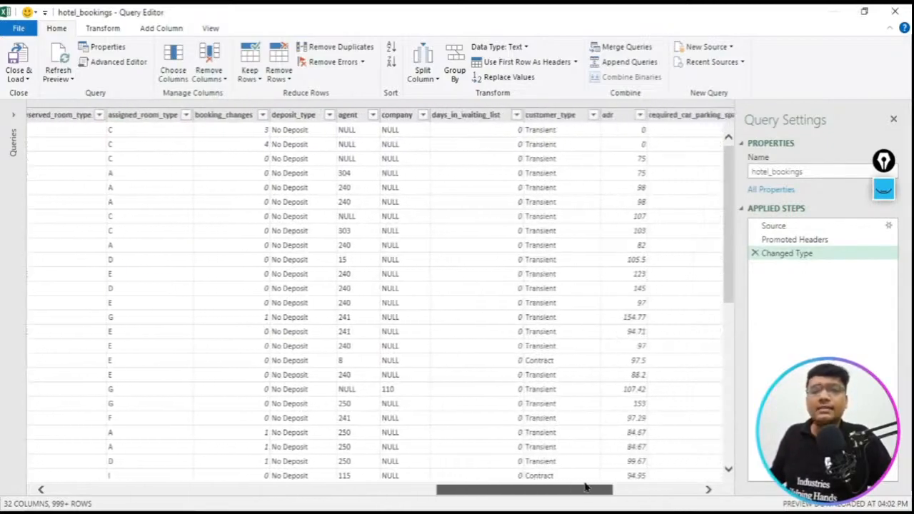
left_click(302, 116)
left_click(356, 118)
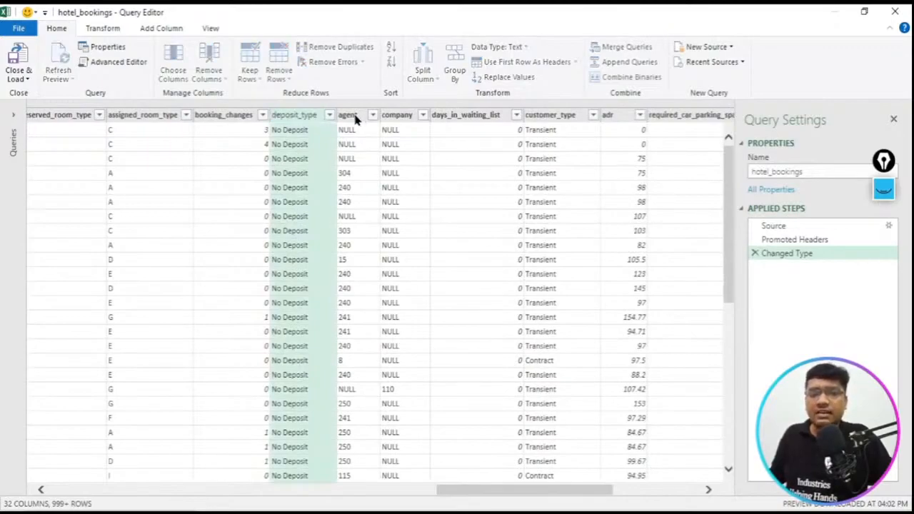
right_click(292, 116)
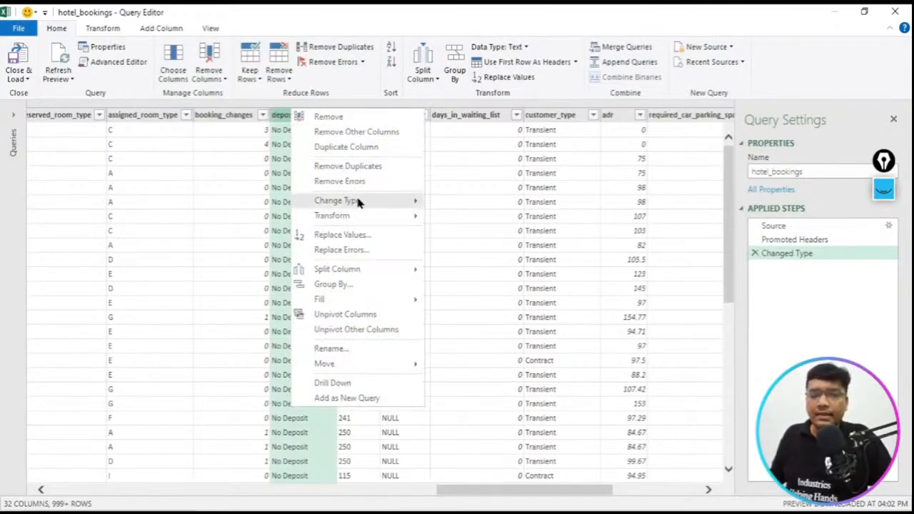
left_click(369, 120)
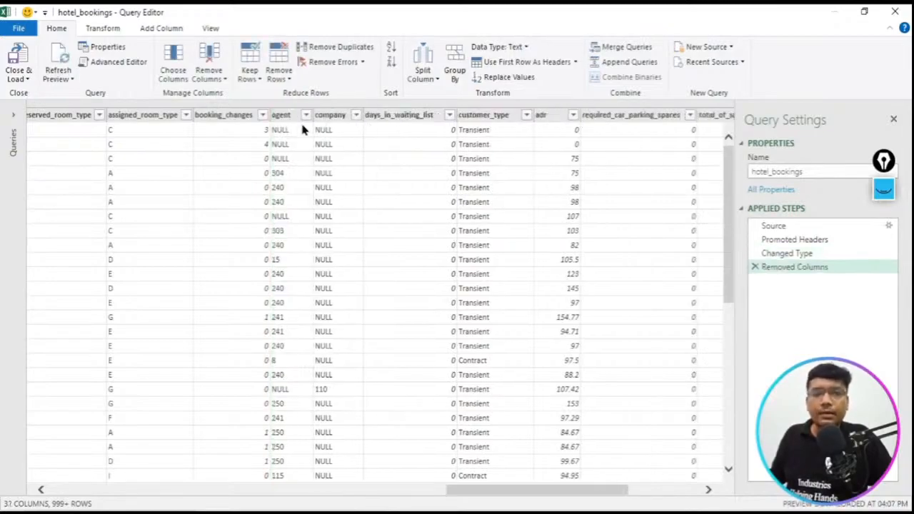
- Remove the agent and company columns from the hotel_bookings query
right_click(296, 117)
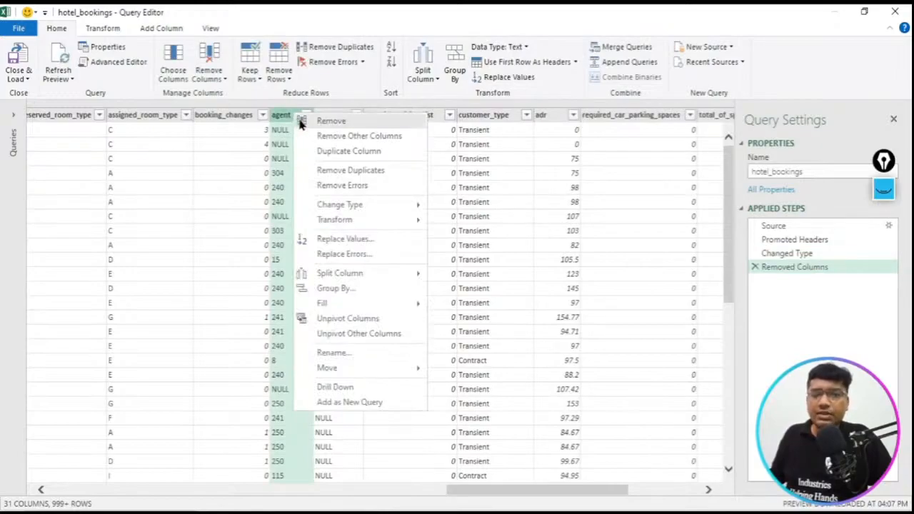
key("Escape")
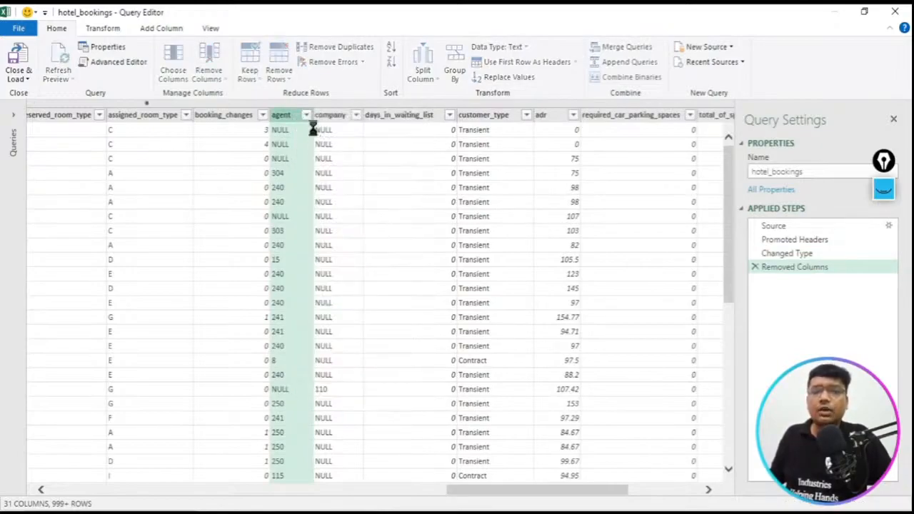
left_click(293, 120)
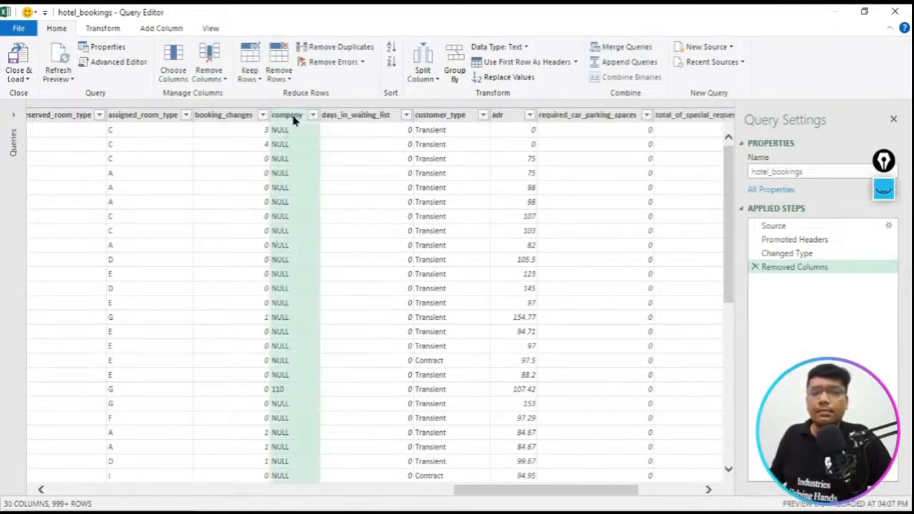
right_click(293, 120)
left_click(346, 122)
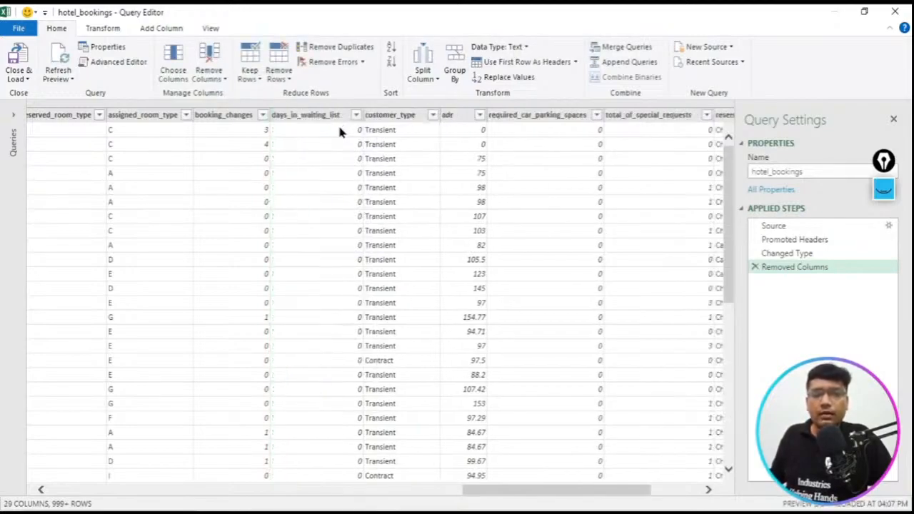
- Remove the days_in_waiting_list and customer_type columns from the query
left_click(328, 116)
right_click(328, 117)
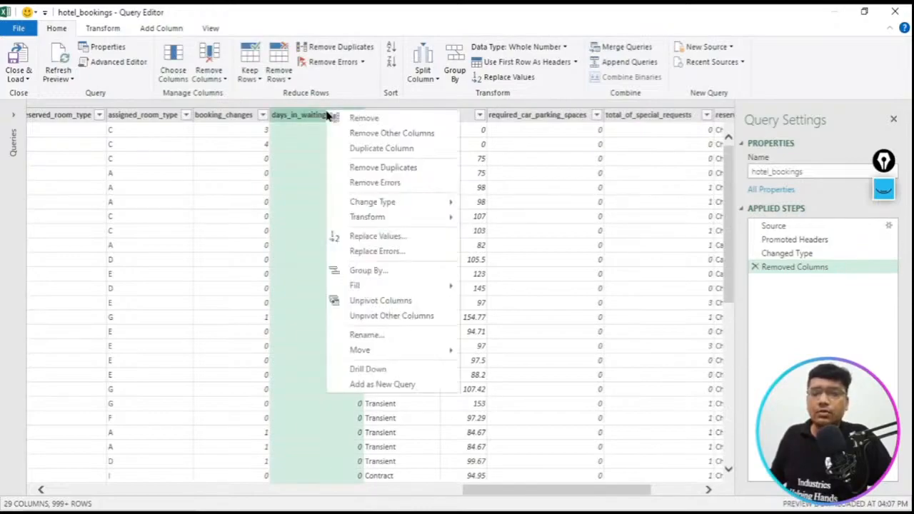
left_click(346, 119)
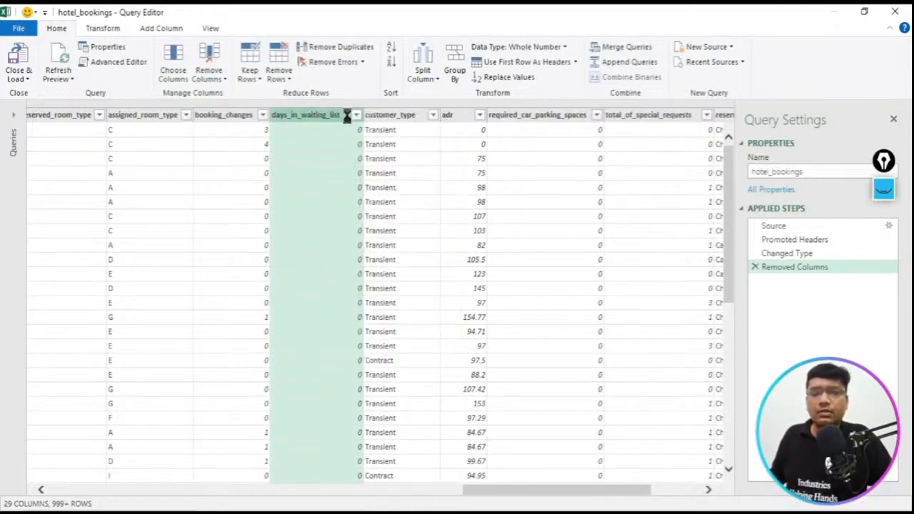
left_click(311, 120)
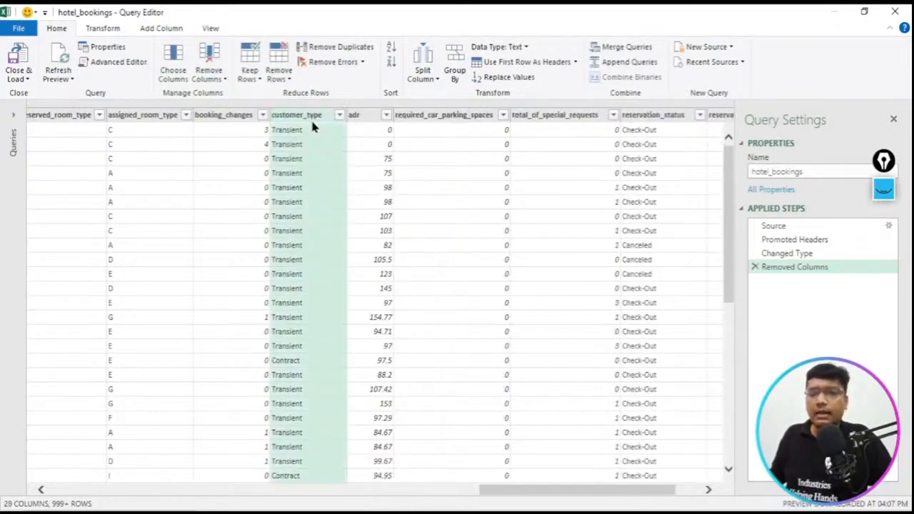
right_click(312, 124)
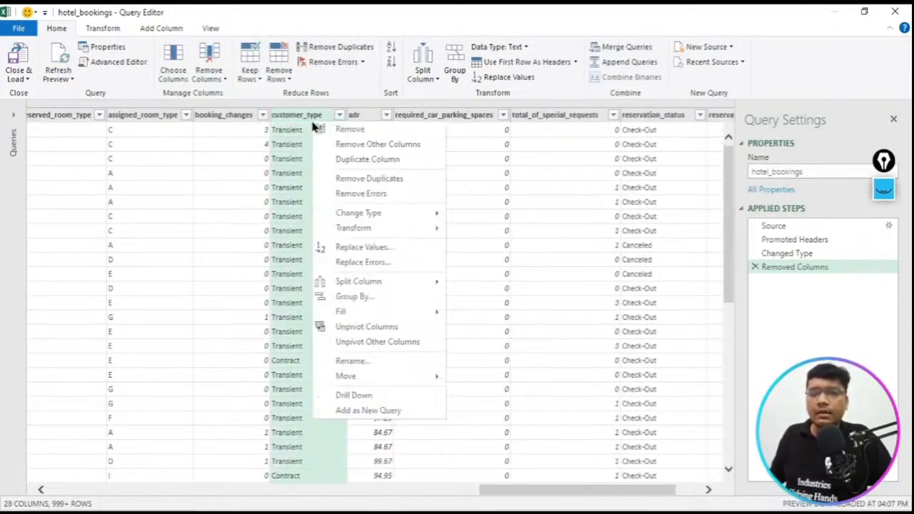
left_click(368, 130)
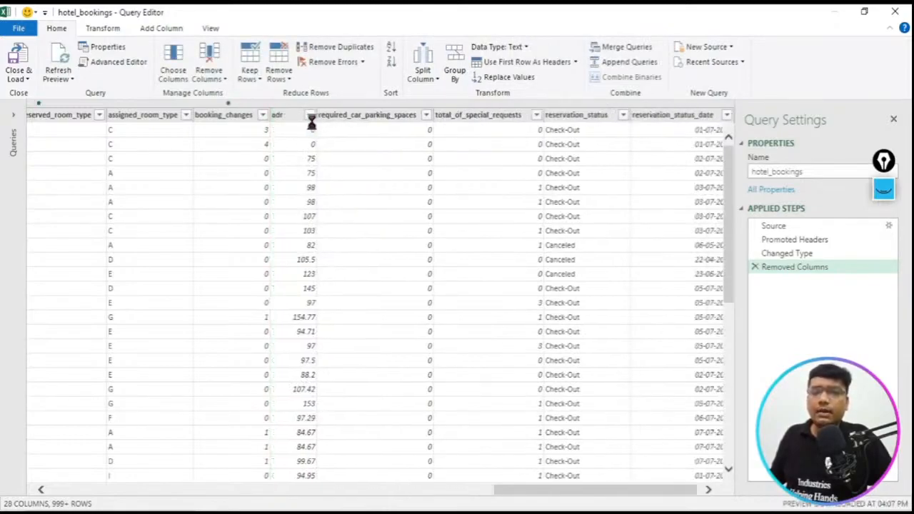
- Remove the adr and required_car_parking_spaces columns from the query
left_click(296, 114)
right_click(299, 122)
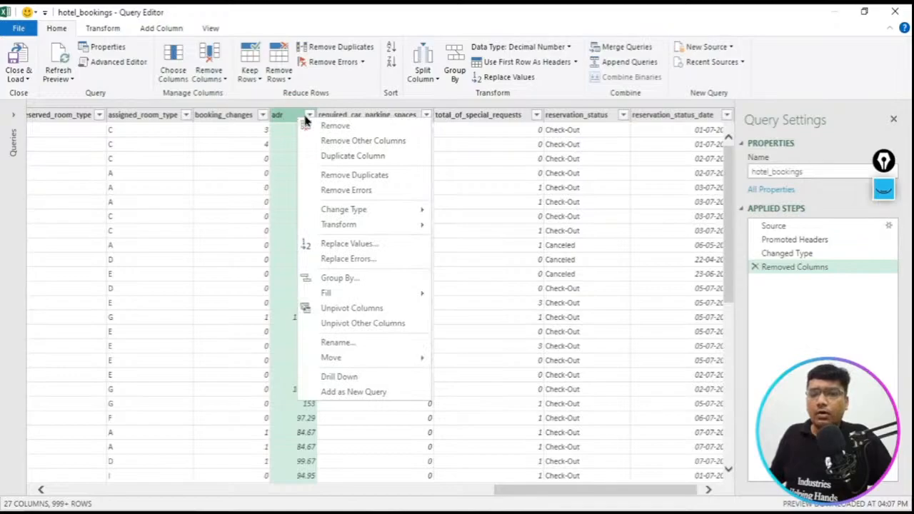
left_click(348, 128)
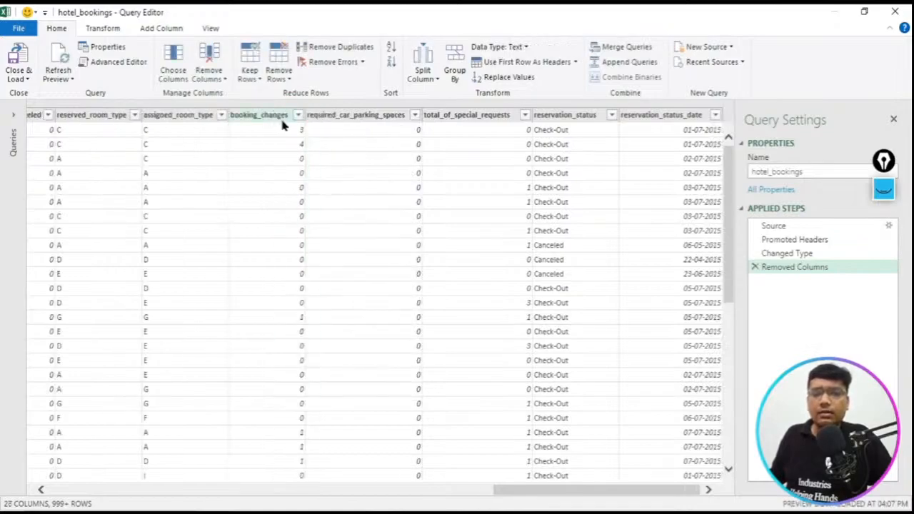
left_click(352, 117)
right_click(352, 116)
left_click(389, 125)
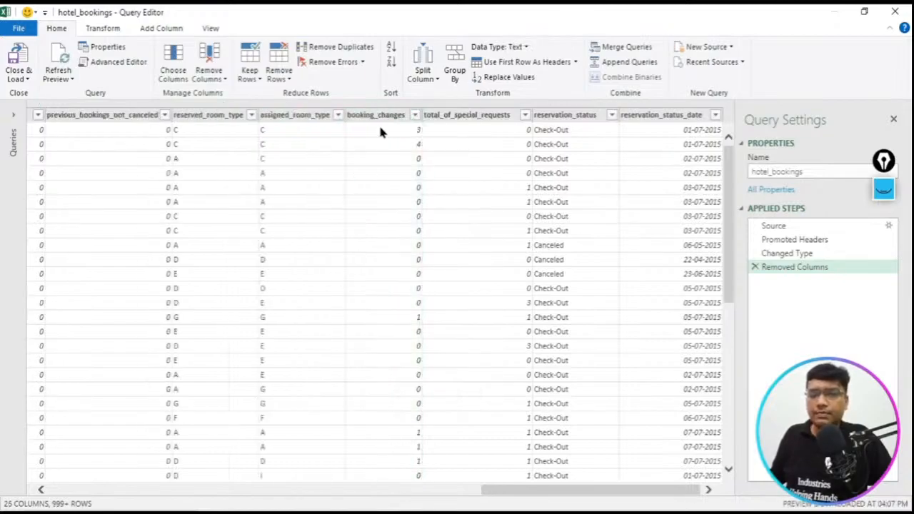
- Remove the total_of_special_requests column and check the neighbouring reservation_status and booking_changes values in the first row
left_click(484, 117)
right_click(484, 117)
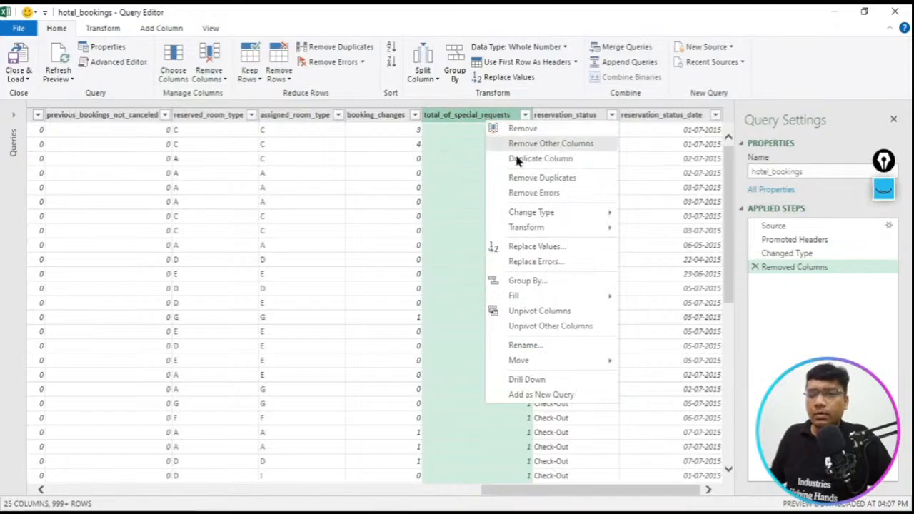
left_click(524, 128)
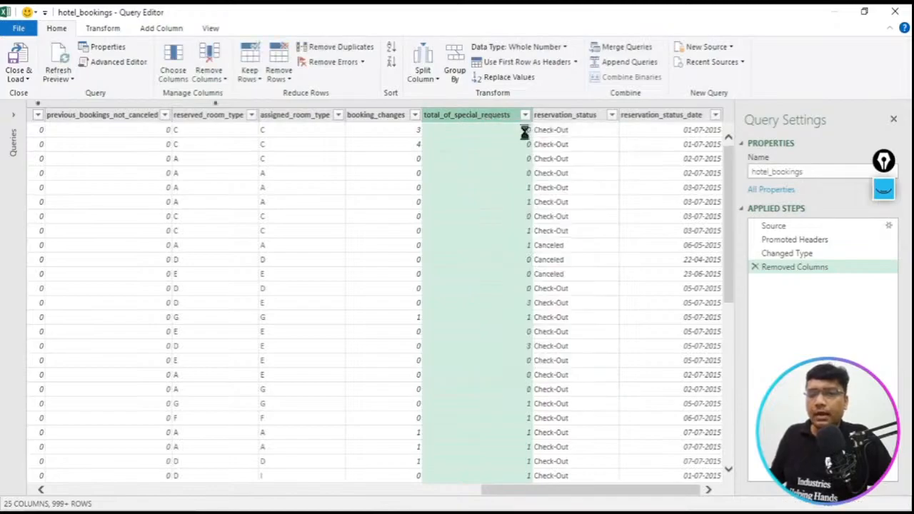
left_click(583, 134)
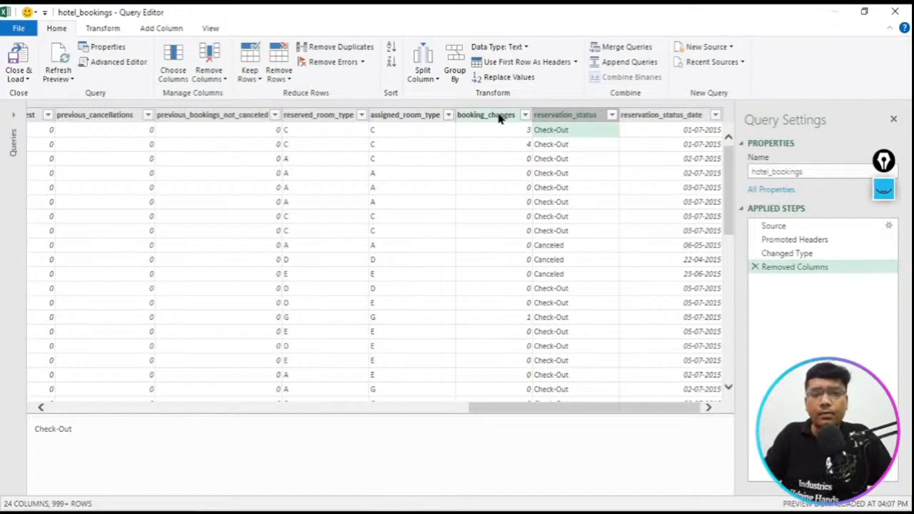
left_click(468, 135)
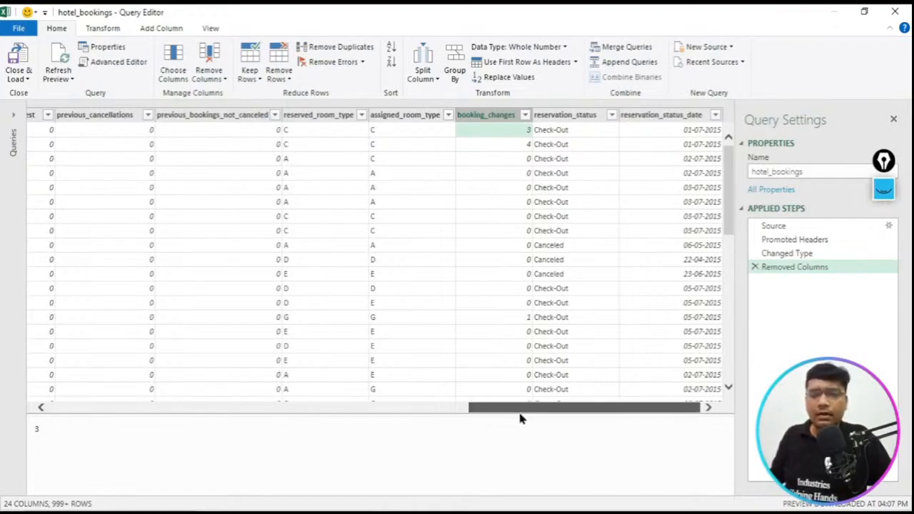
- Frame the Close & Load command and the Query Editor window title with blue annotation rectangles
left_click_drag(520, 419, 315, 429)
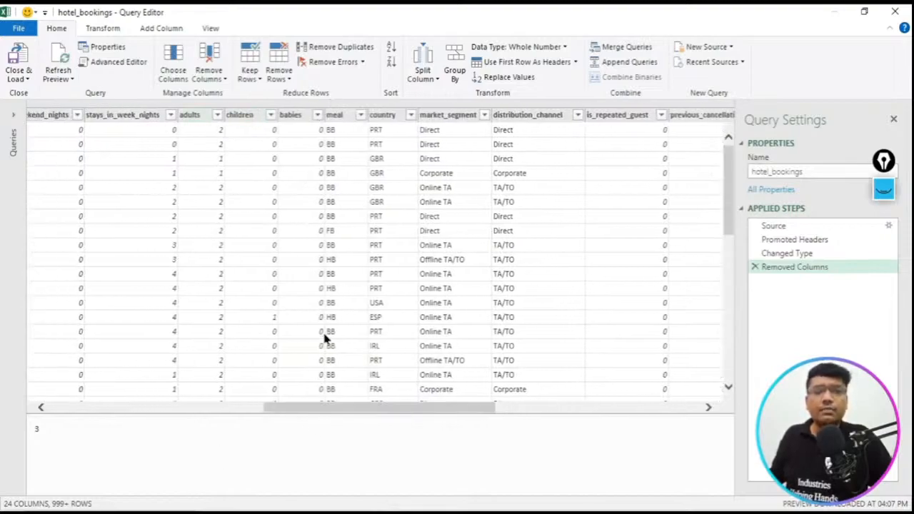
left_click_drag(406, 416, 183, 455)
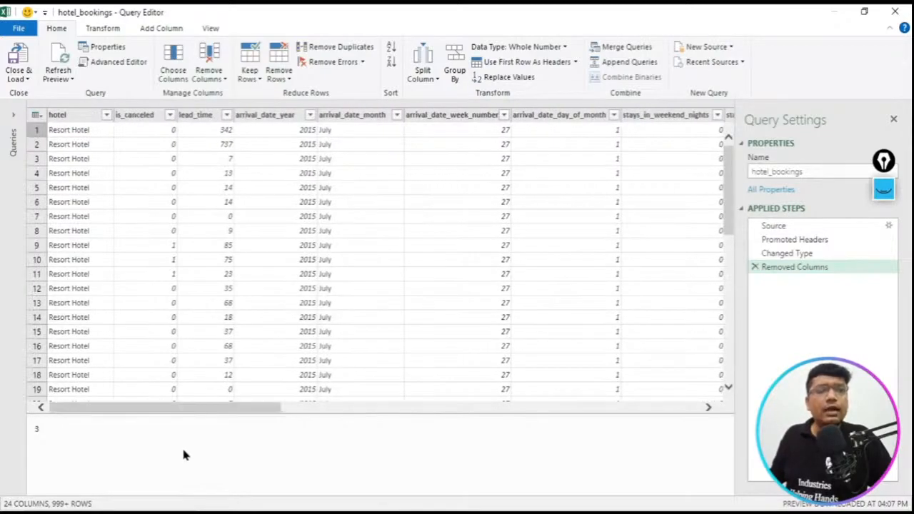
left_click(883, 188)
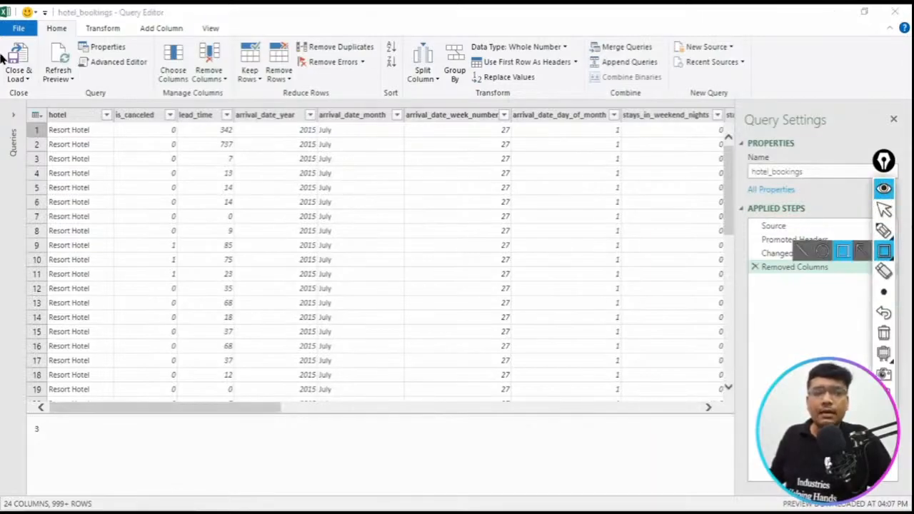
left_click_drag(2, 50, 44, 85)
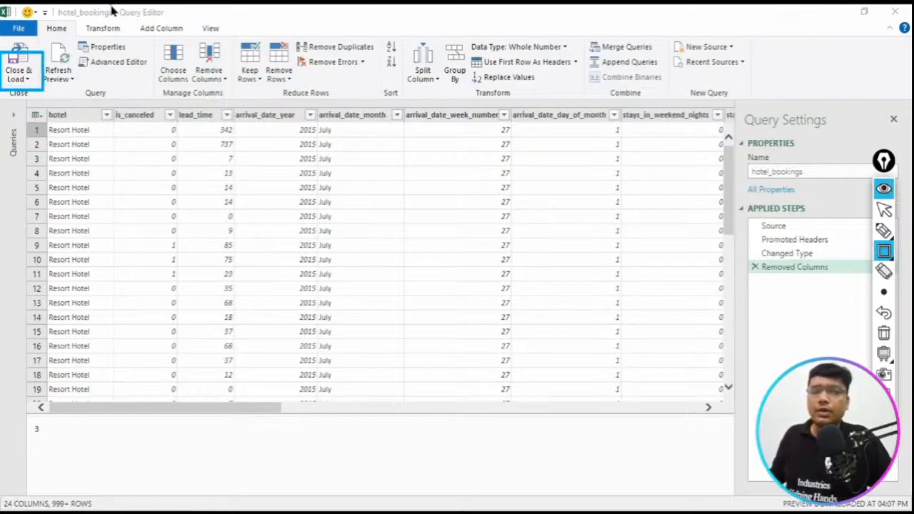
left_click_drag(111, 6, 194, 24)
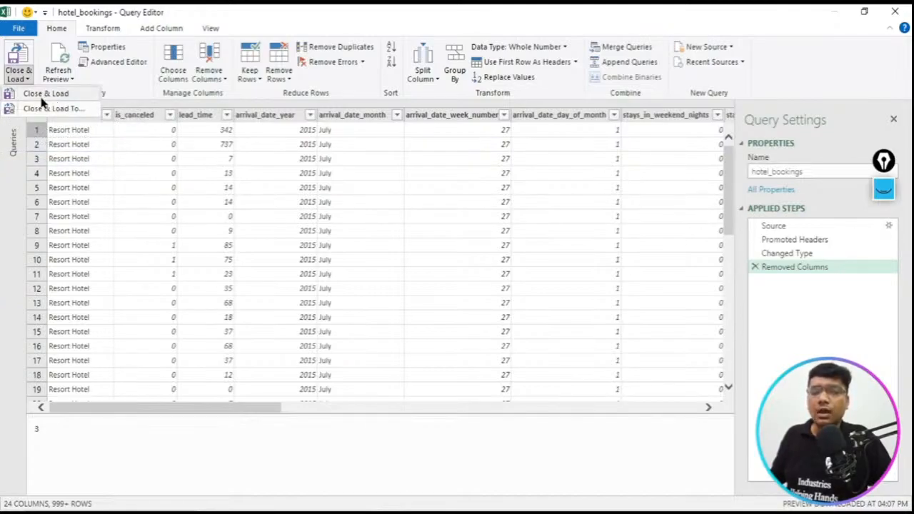
- Close the query and load the cleaned hotel_bookings data into a new worksheet
left_click(42, 96)
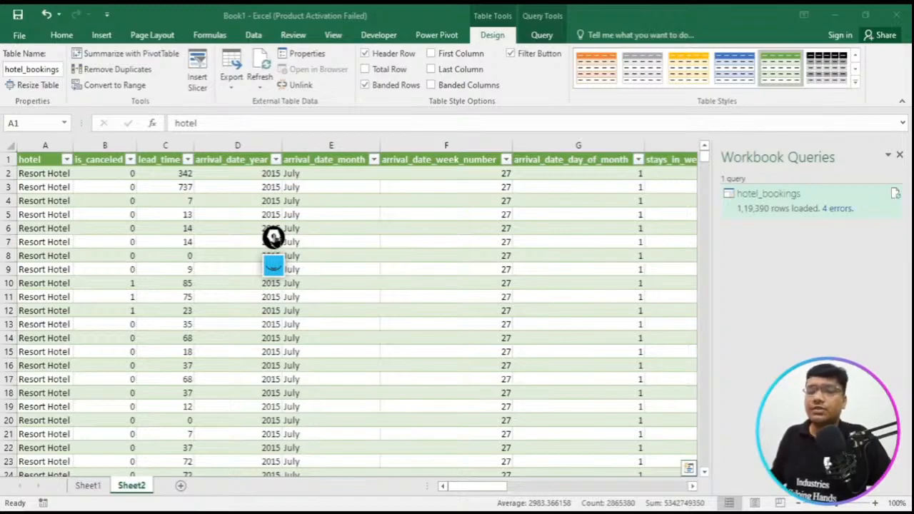
- Frame the hotel_bookings query's load status and its error count with blue rectangles, and erase the annotations
left_click(275, 269)
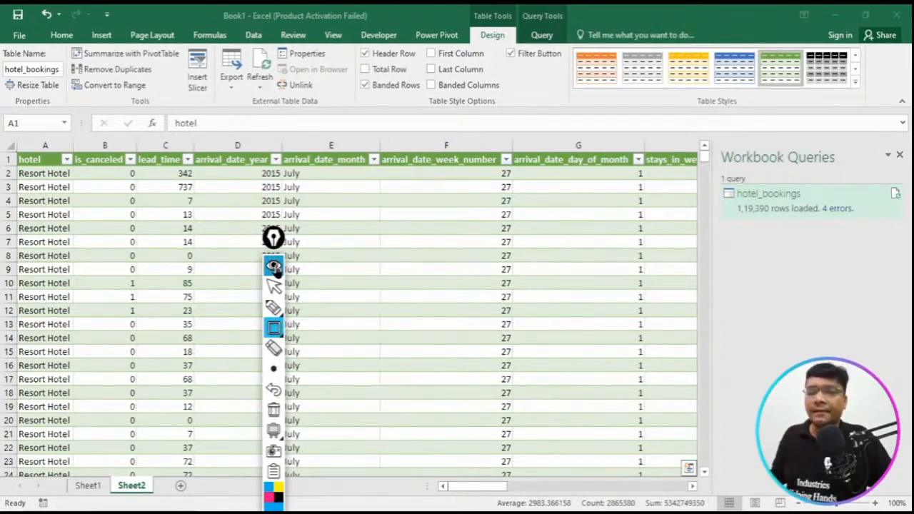
mouse_move(708, 175)
left_mouse_down()
mouse_move(829, 220)
mouse_move(904, 230)
left_mouse_up()
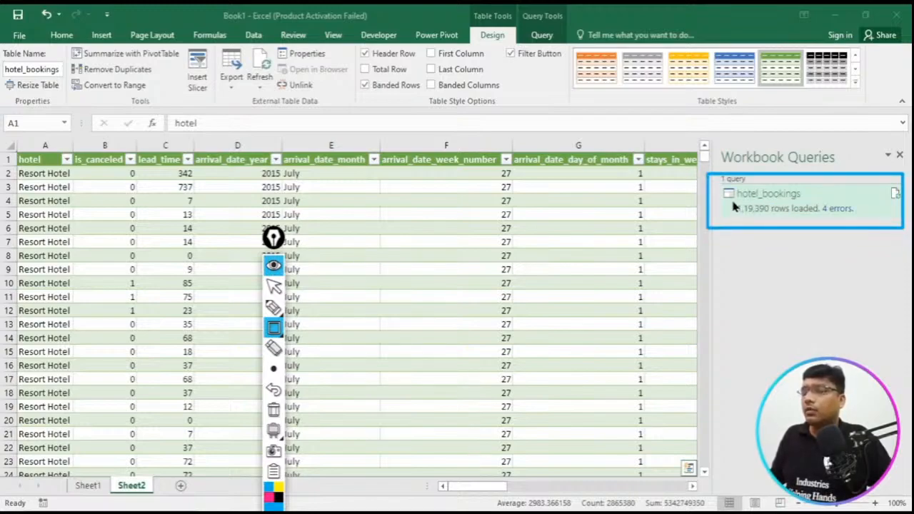
left_click_drag(811, 197, 861, 226)
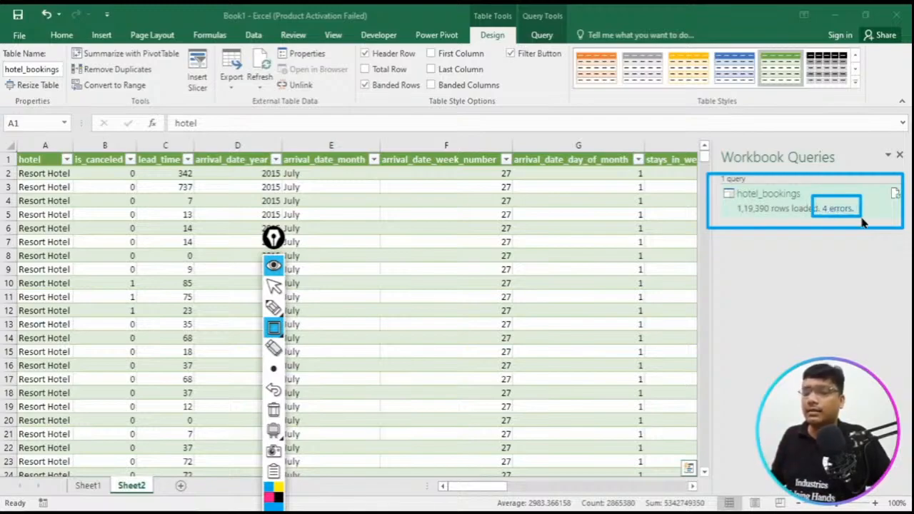
left_click(273, 410)
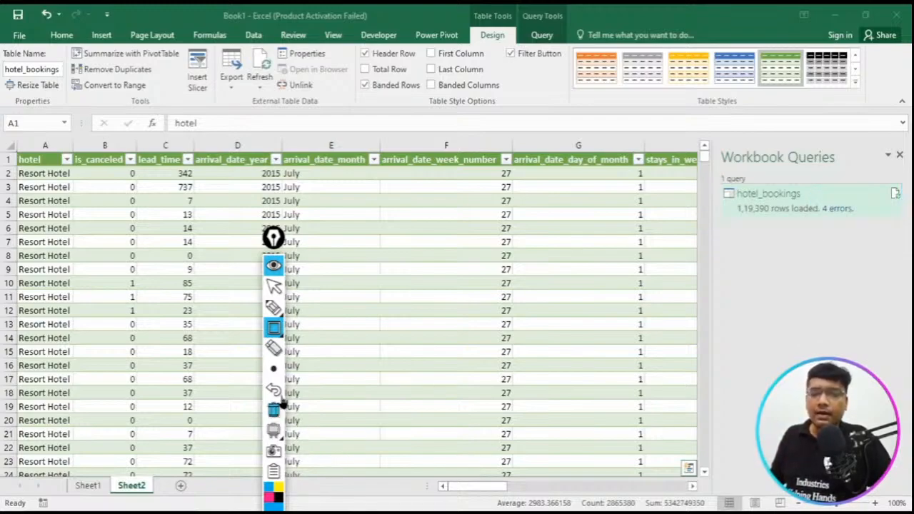
left_click(277, 266)
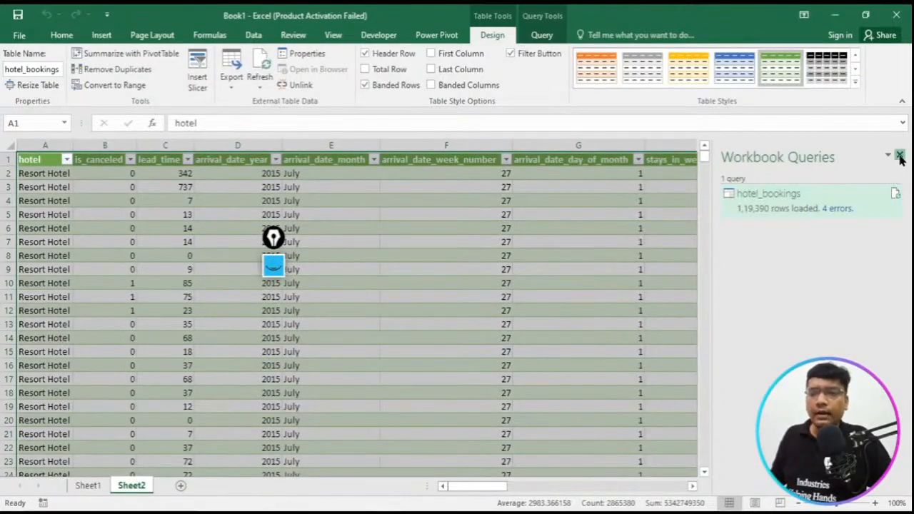
- Close the workbook queries list and delete the empty Sheet1
left_click(900, 156)
left_click(89, 490)
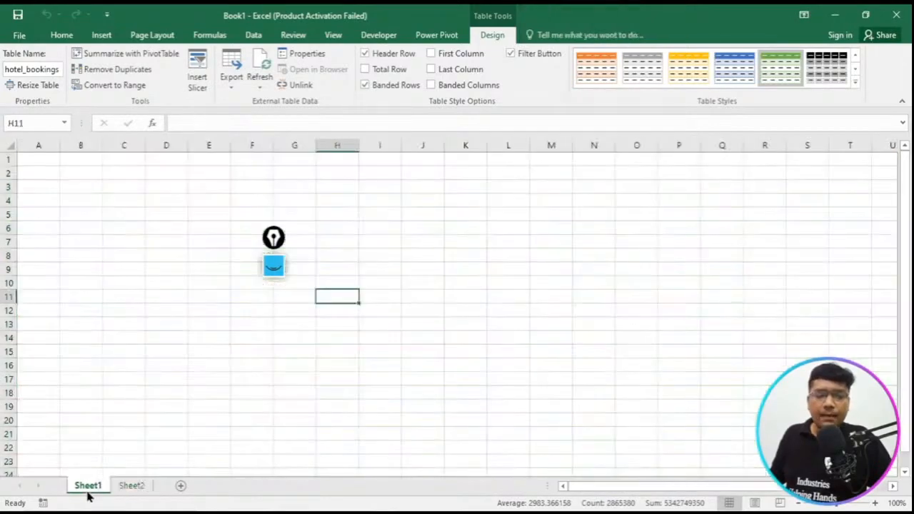
right_click(88, 492)
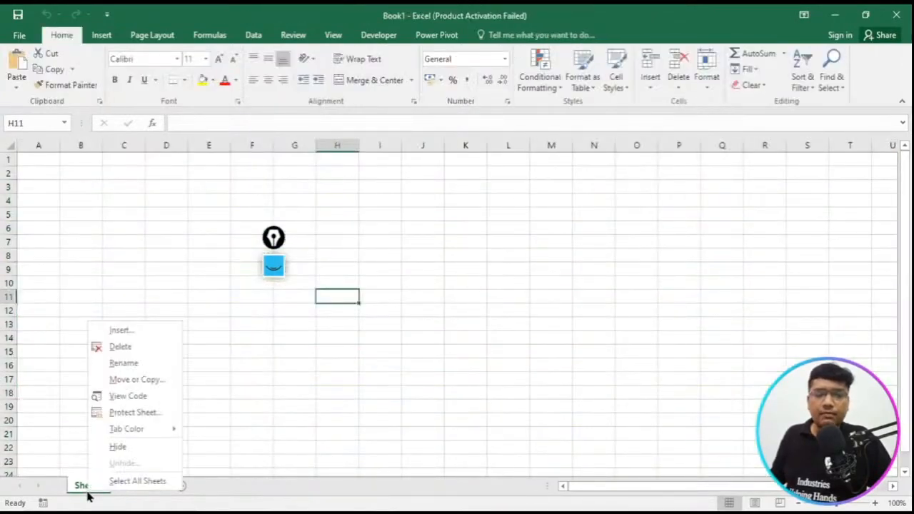
left_click(130, 349)
- Rename Sheet2 as "Step 1 Hotel Data"
right_click(80, 487)
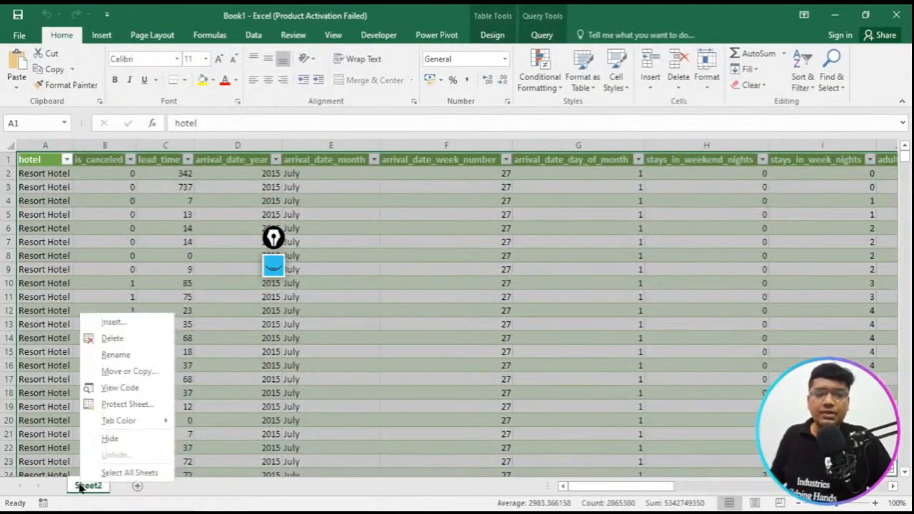
left_click(133, 357)
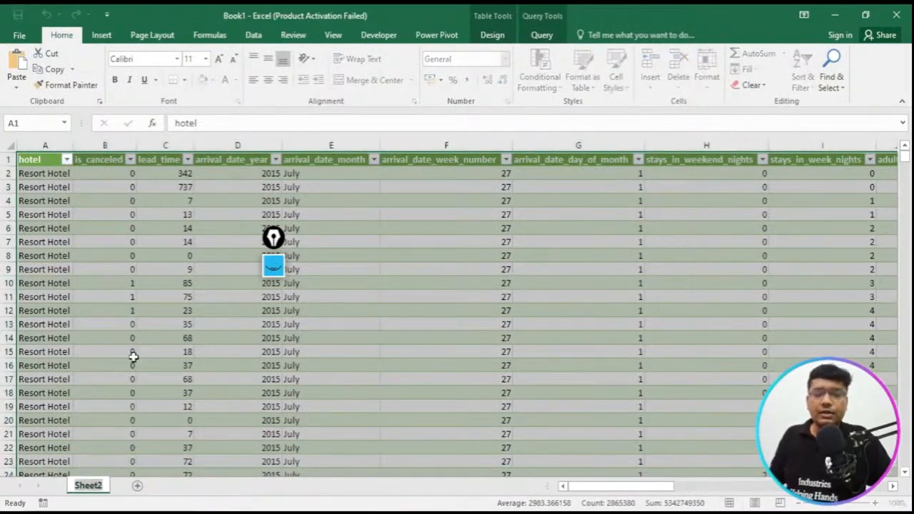
type("Ste")
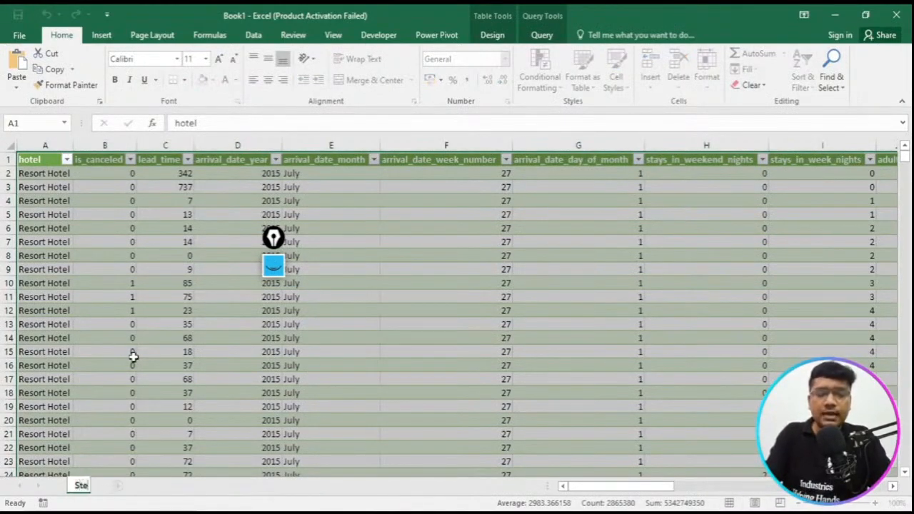
type("p 1")
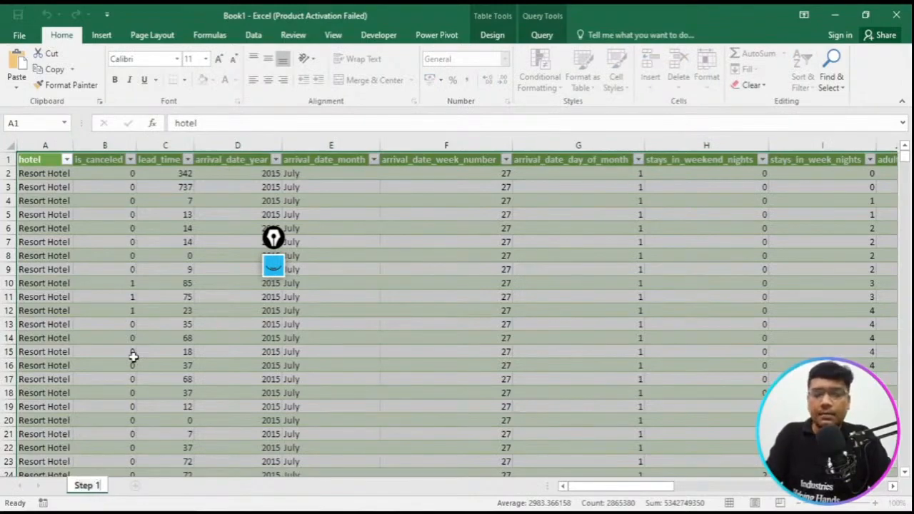
type(" H")
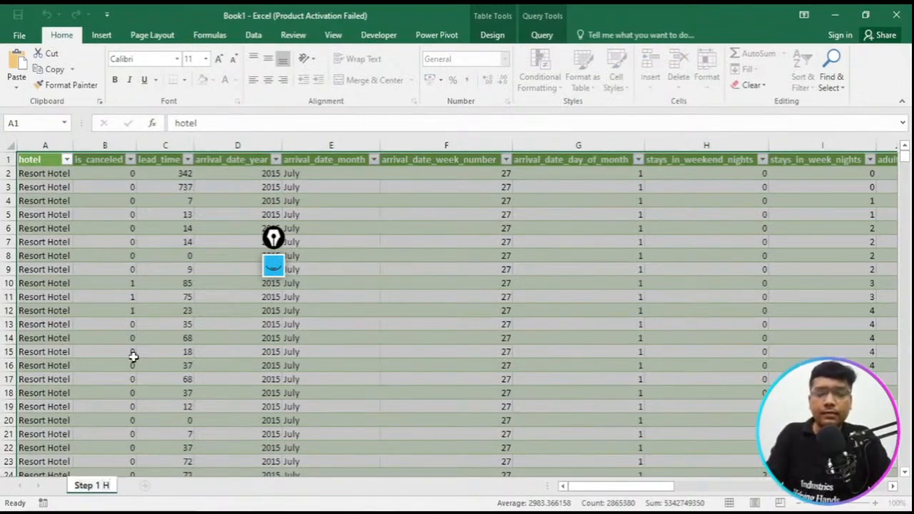
type("otel")
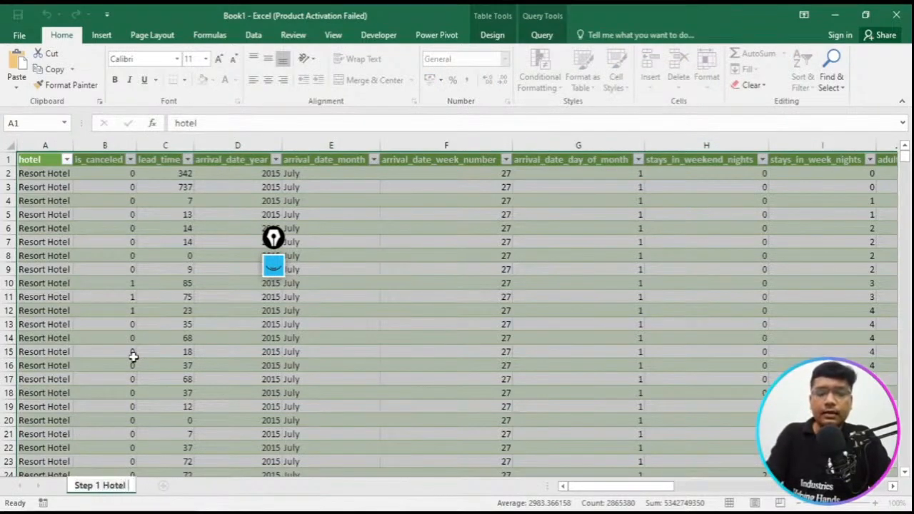
type(" Data")
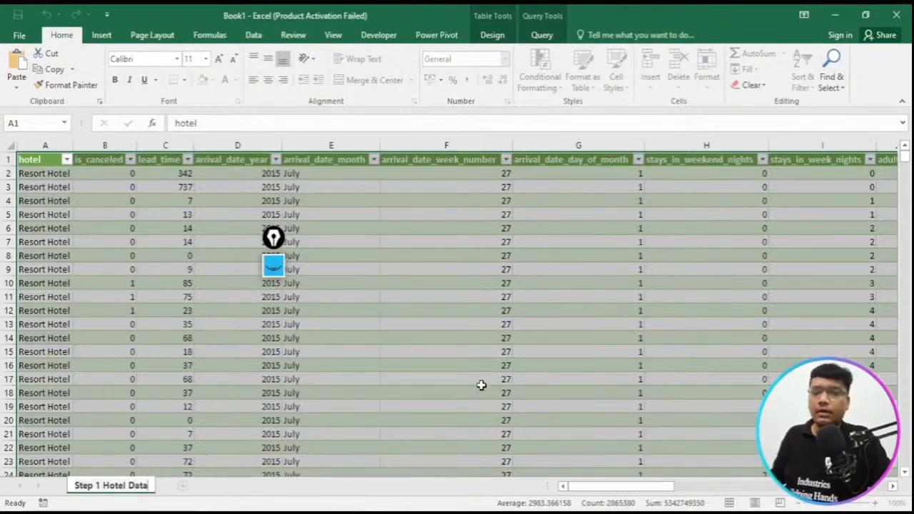
left_click(481, 382)
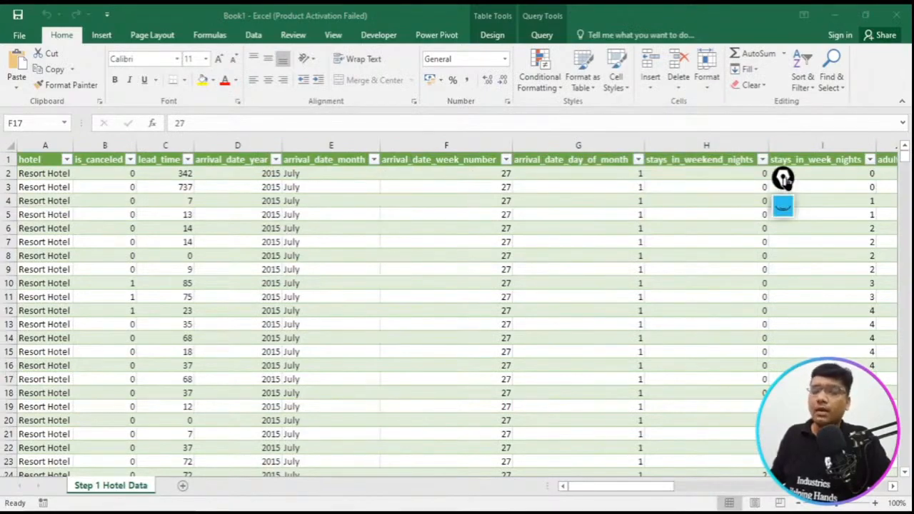
- Save the workbook to the Desktop as "Project LIVE Hotel Cancle" in Excel Workbook format
left_click_drag(787, 182, 5, 179)
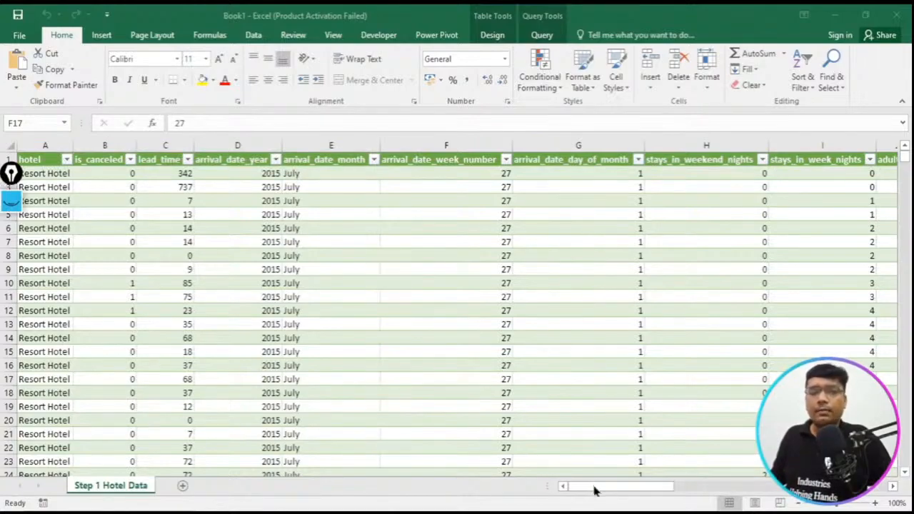
left_click_drag(595, 490, 801, 494)
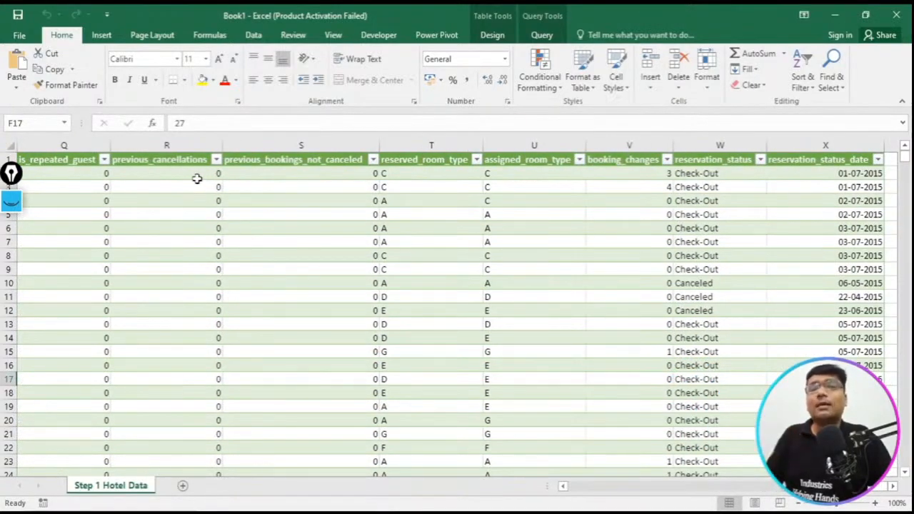
left_click(17, 14)
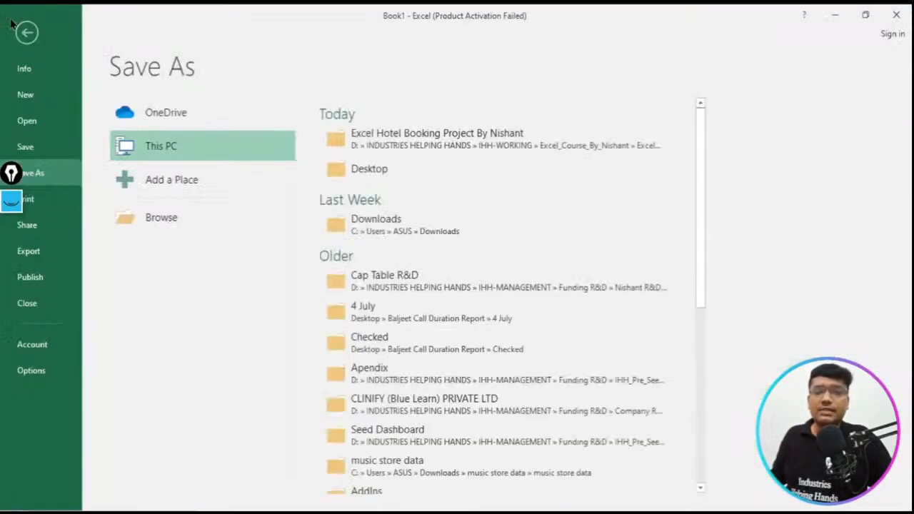
left_click(428, 168)
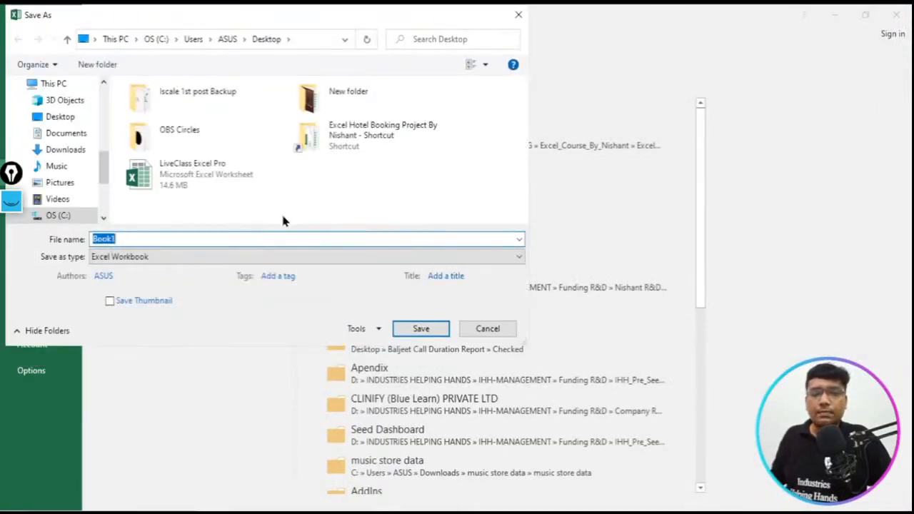
type("Project L")
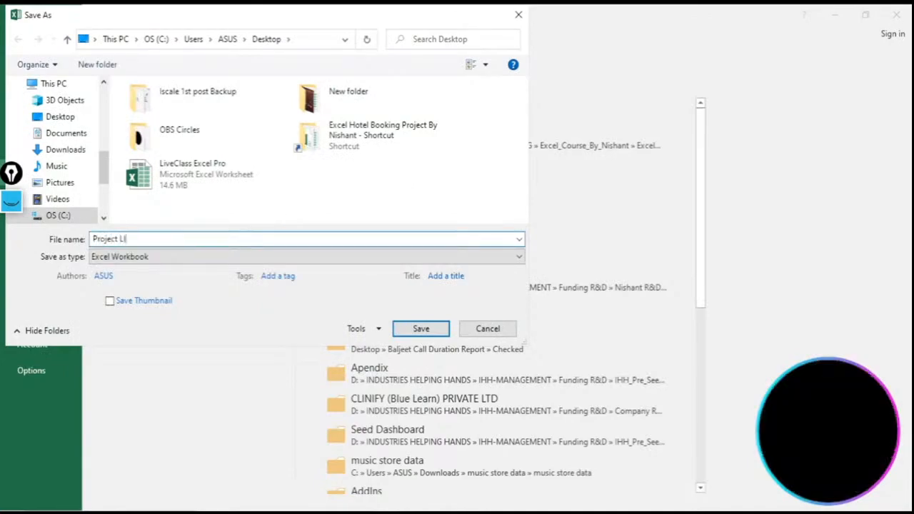
type("IVE Hotel")
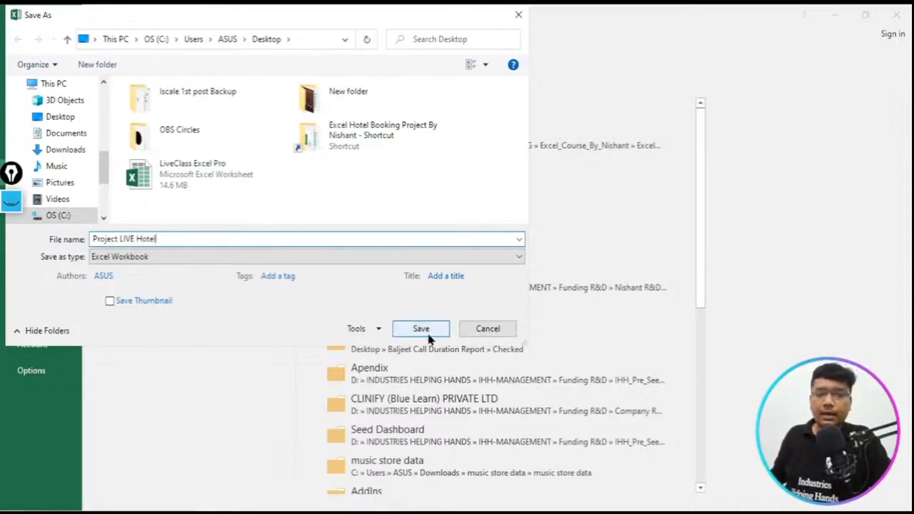
type(" C")
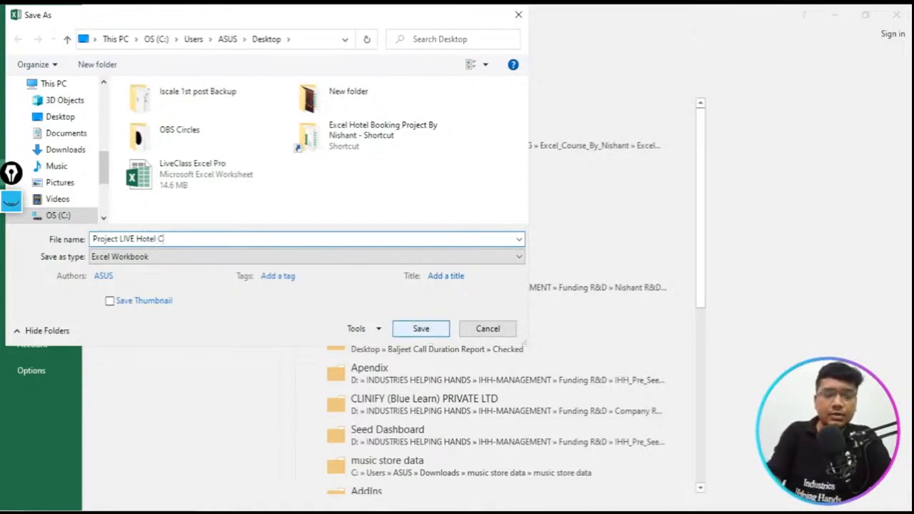
type("ancle")
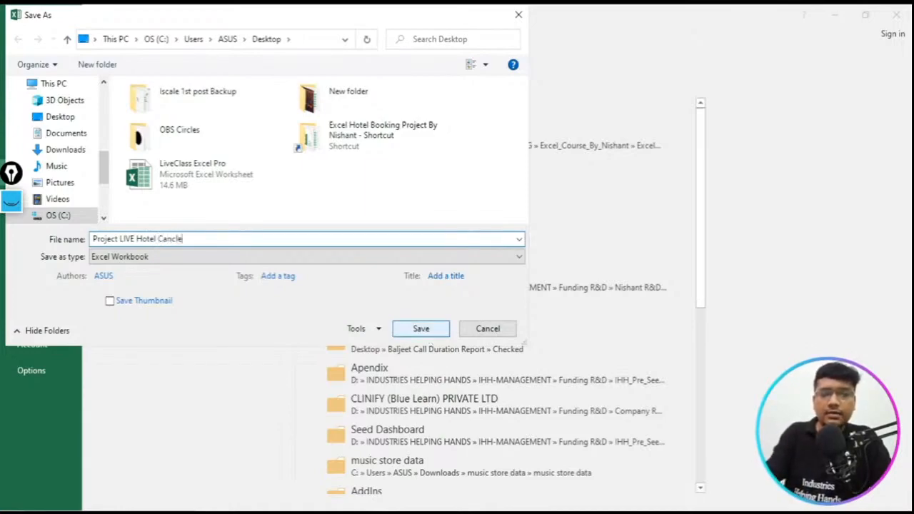
left_click(424, 329)
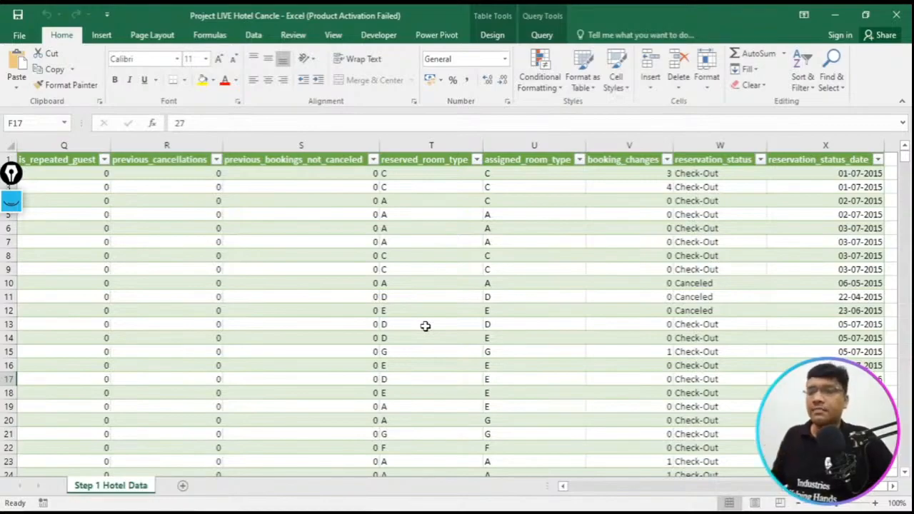
- Open the finished Excel_DB_Hotel_Booking_Project workbook from the desktop's hotel booking project folder and show its Dashboard sheet
left_click(836, 15)
double_click(828, 32)
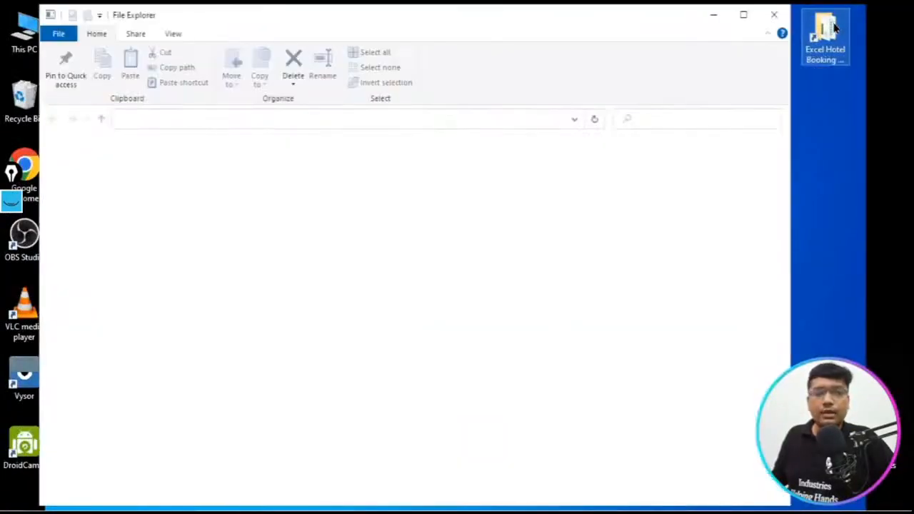
double_click(220, 203)
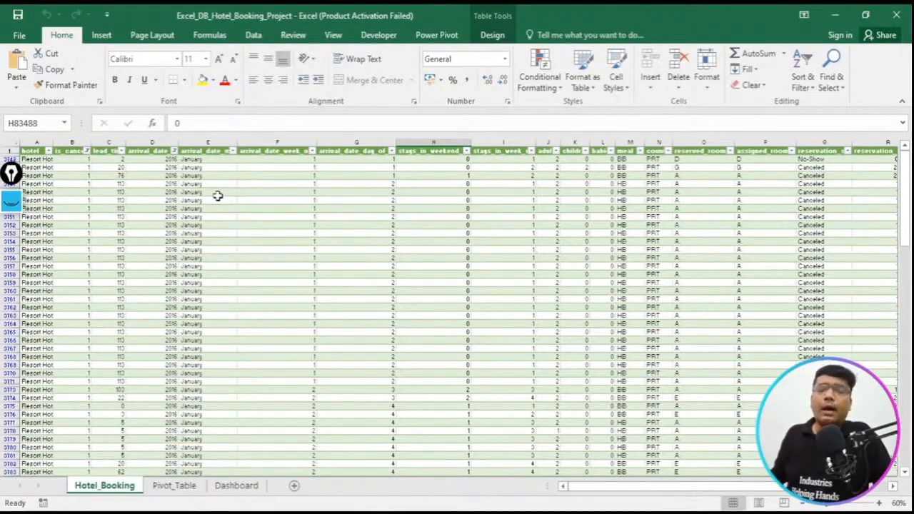
left_click(234, 486)
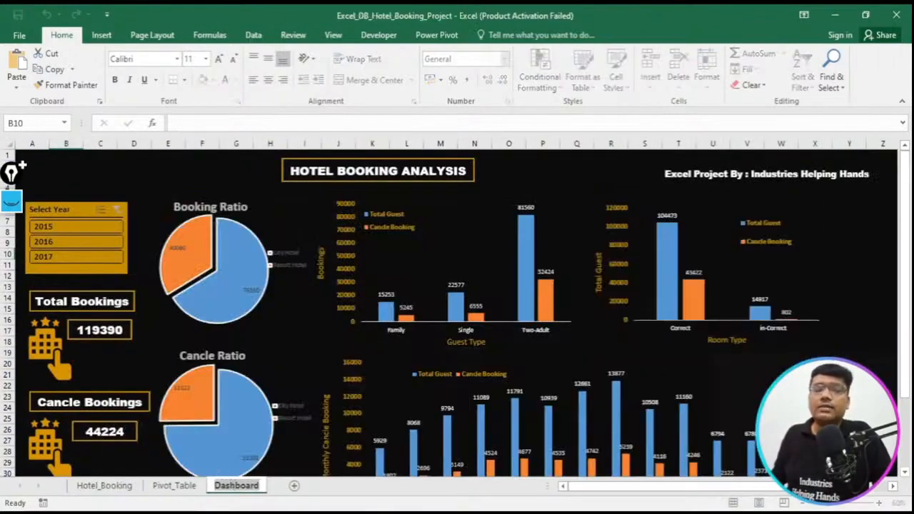
- Mark the year options of the dashboard's Select Year slicer with blue rectangles, and erase the annotations
left_click_drag(11, 183, 898, 86)
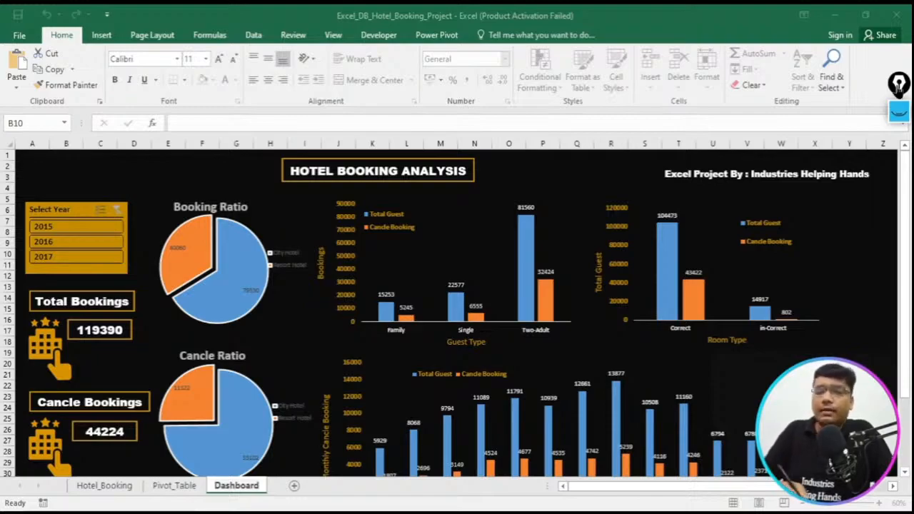
left_click(899, 112)
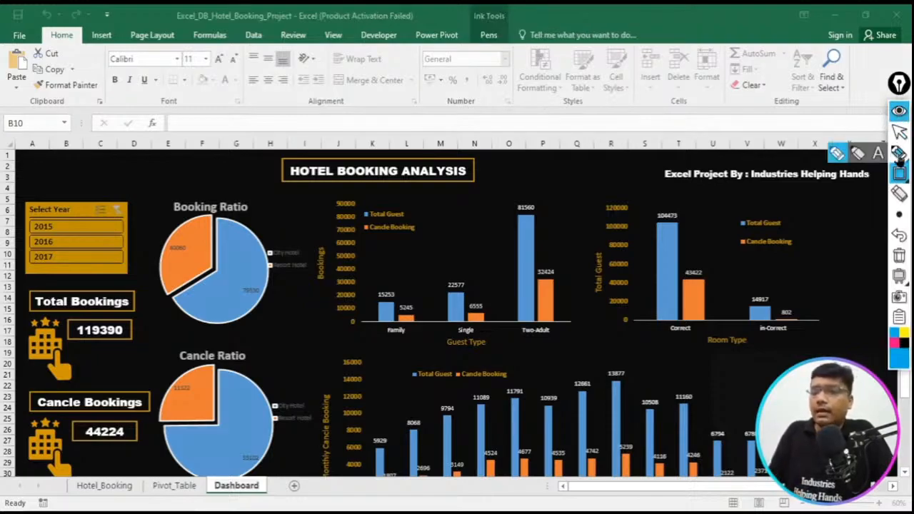
mouse_move(14, 209)
left_mouse_down()
mouse_move(26, 223)
mouse_move(76, 227)
mouse_move(80, 245)
left_mouse_up()
left_click_drag(14, 255, 74, 257)
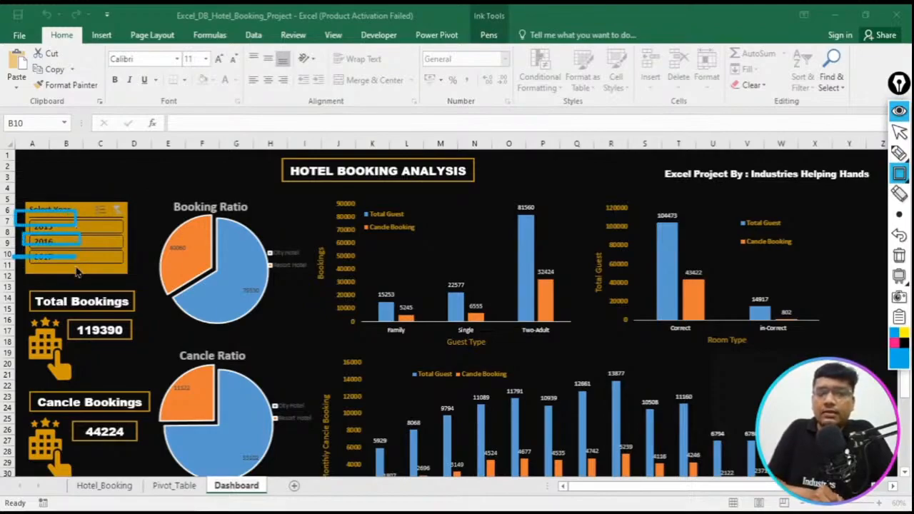
left_click(899, 255)
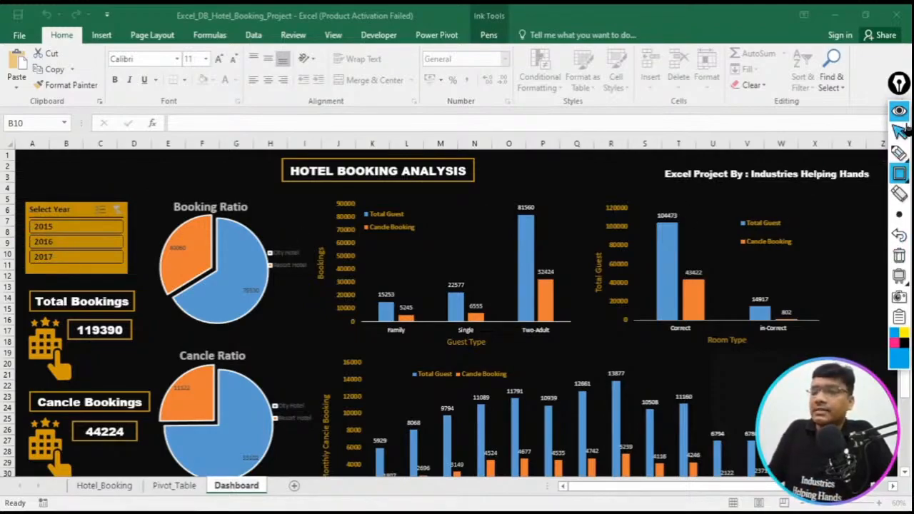
left_click(904, 129)
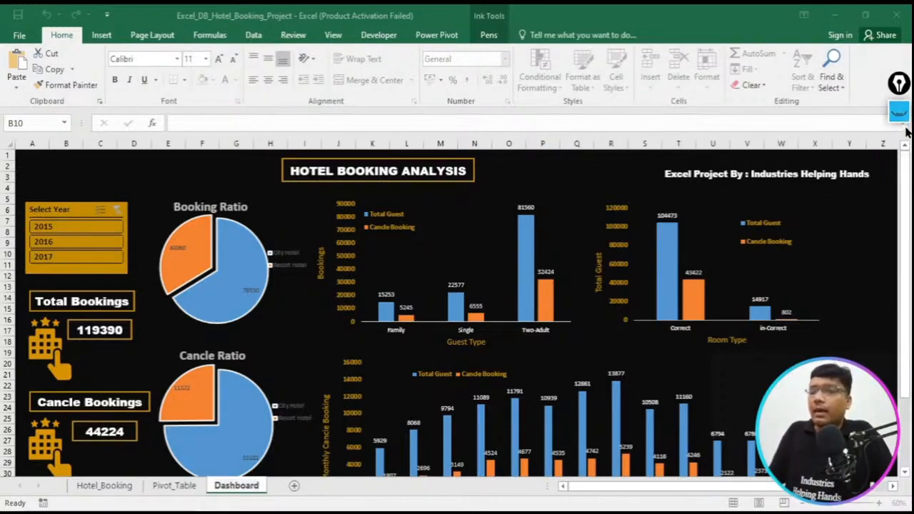
- Frame the Family bars in the dashboard's Guest Type chart with a blue rectangle
left_click(900, 112)
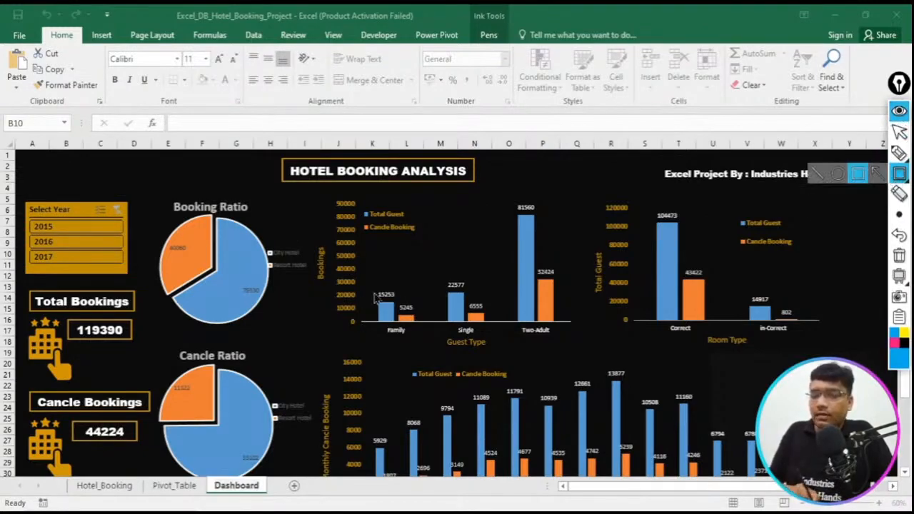
mouse_move(361, 282)
left_mouse_down()
mouse_move(433, 351)
mouse_move(421, 341)
left_mouse_up()
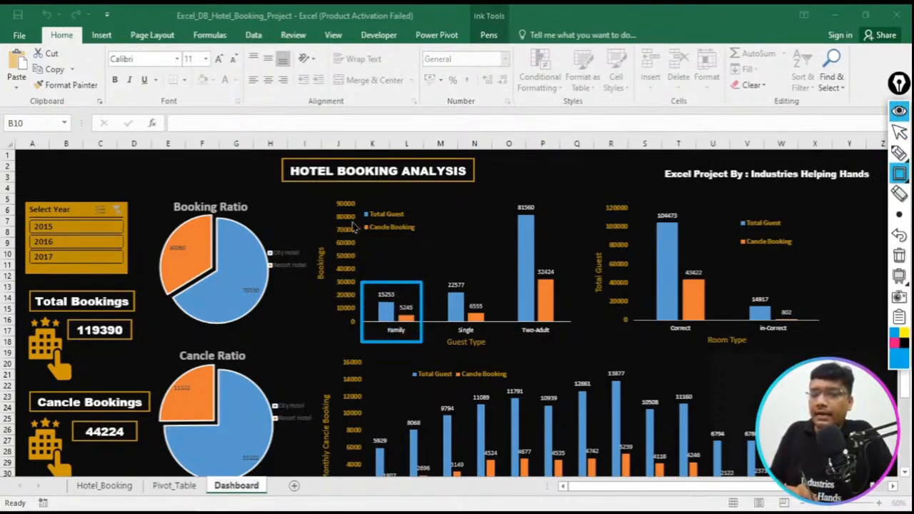
- Frame the Single and Two-Adult bars, the Room Type bars and the Cancle Booking legends with blue rectangles, and erase the annotations
mouse_move(351, 219)
left_mouse_down()
mouse_move(425, 241)
mouse_move(496, 354)
mouse_move(490, 345)
left_mouse_up()
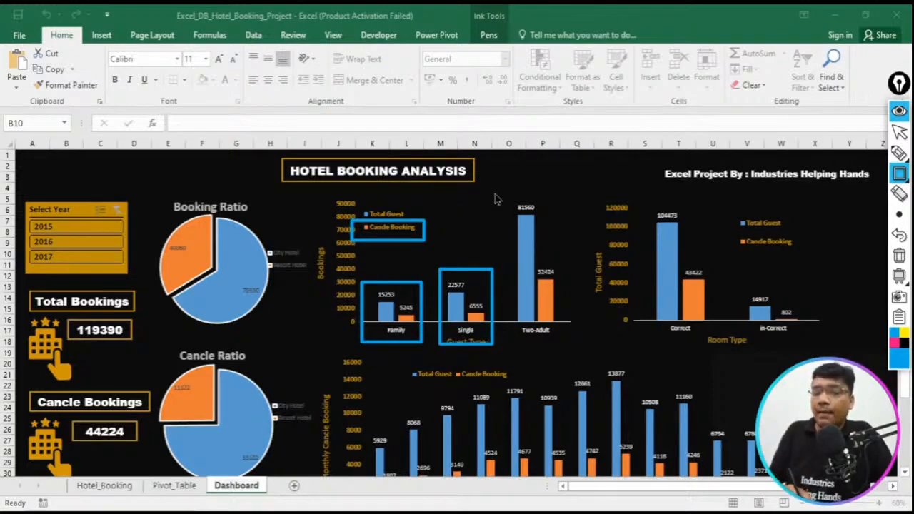
left_click_drag(504, 192, 581, 371)
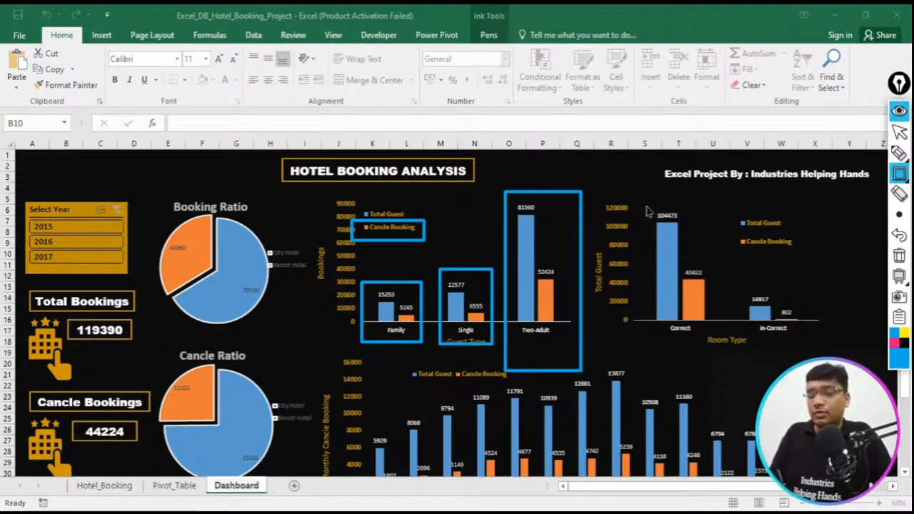
mouse_move(645, 204)
left_mouse_down()
mouse_move(663, 222)
mouse_move(715, 349)
left_mouse_up()
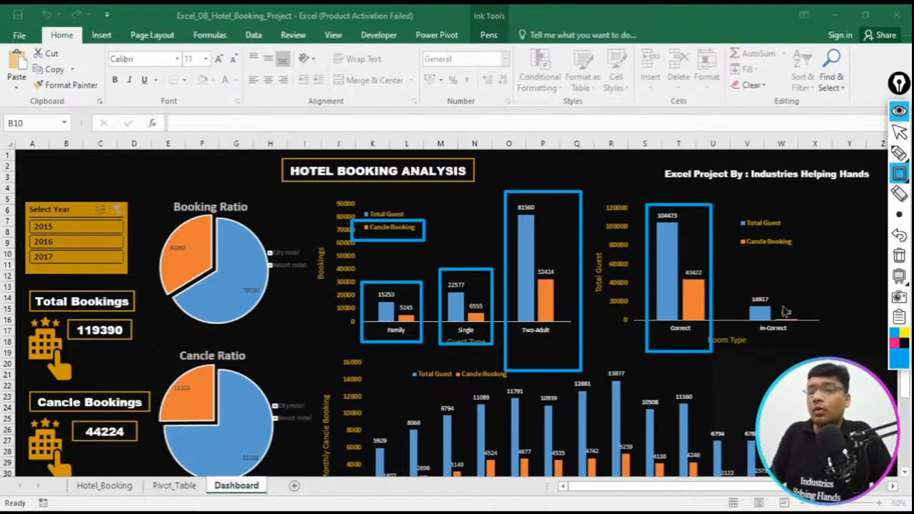
left_click_drag(739, 283, 813, 355)
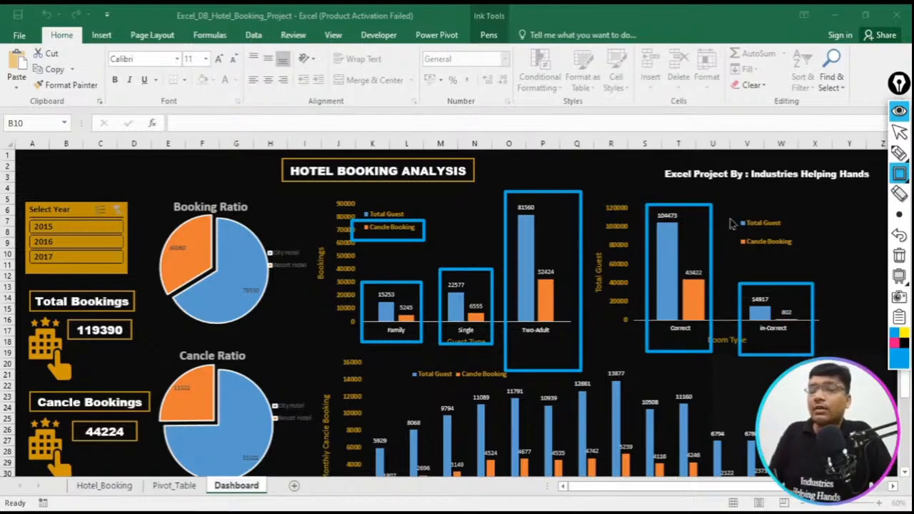
left_click_drag(726, 207, 799, 261)
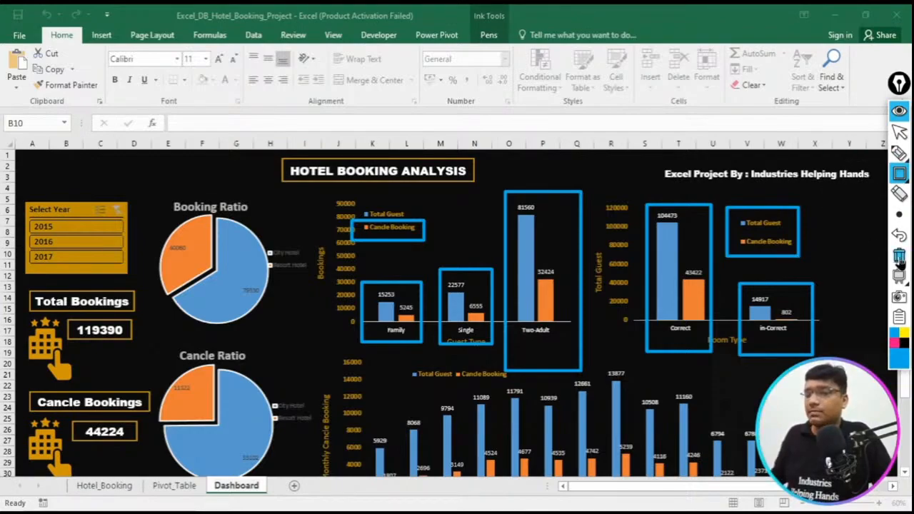
left_click(899, 257)
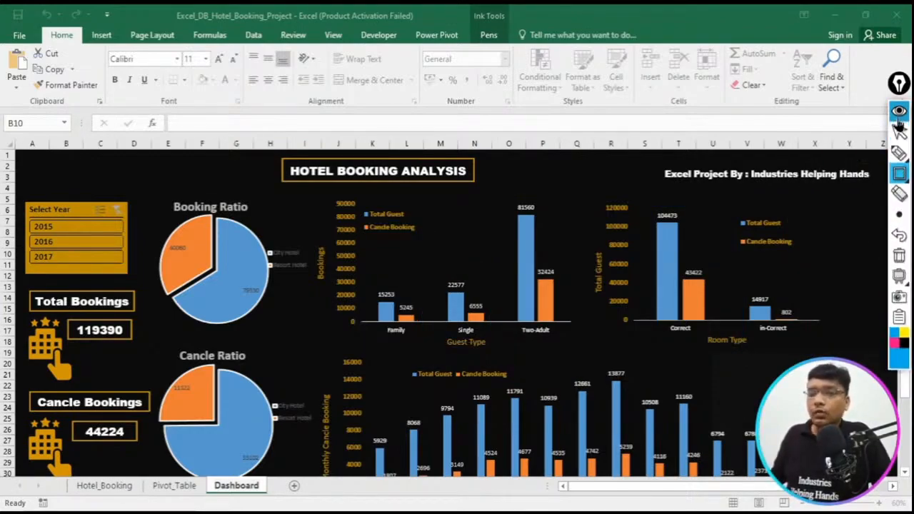
left_click(898, 125)
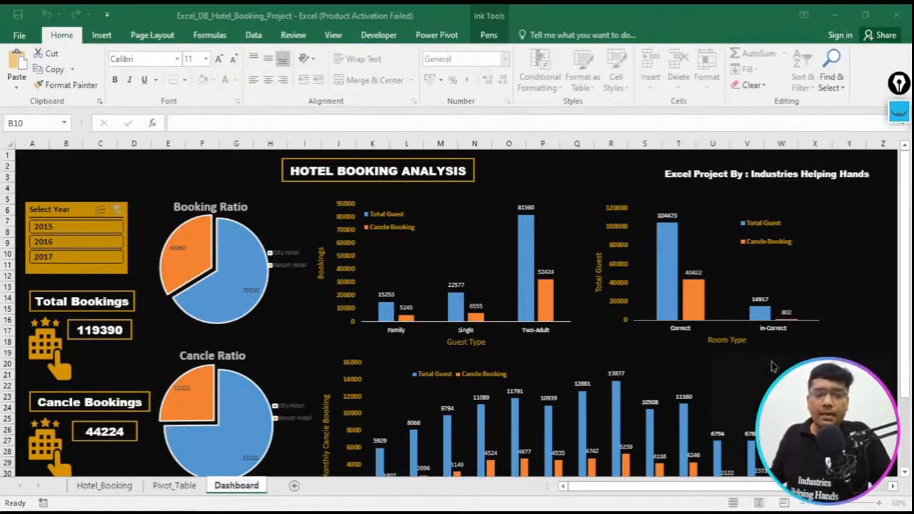
- Switch to the Project LIVE Hotel Cancle workbook and select the empty header cell Y1 beside reservation_status_date
mouse_move(382, 511)
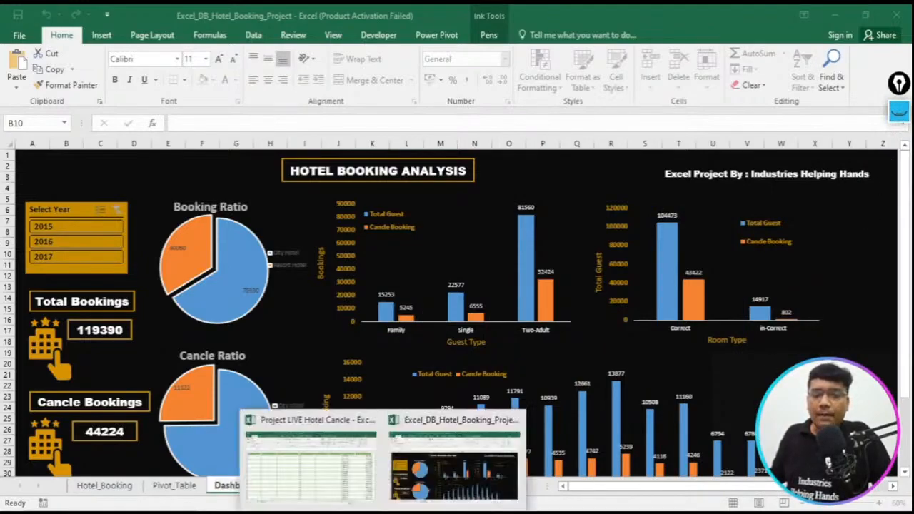
left_click(350, 475)
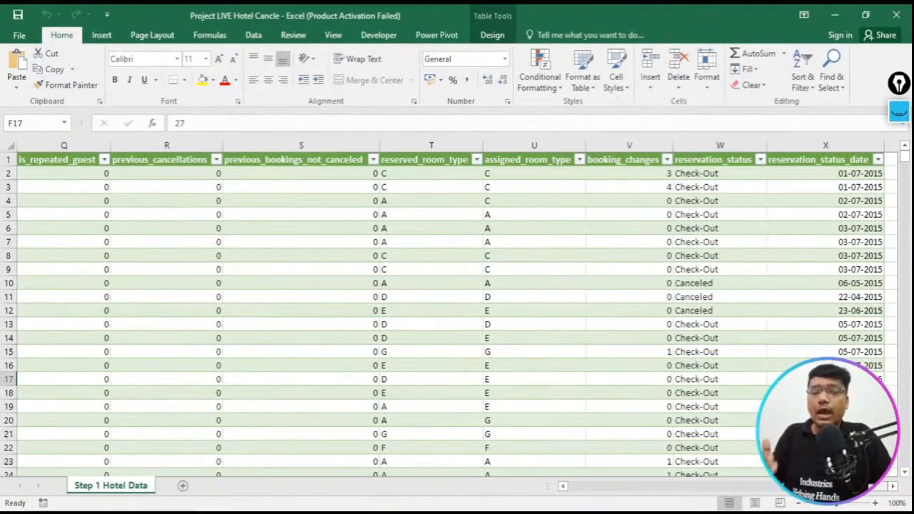
left_click(892, 160)
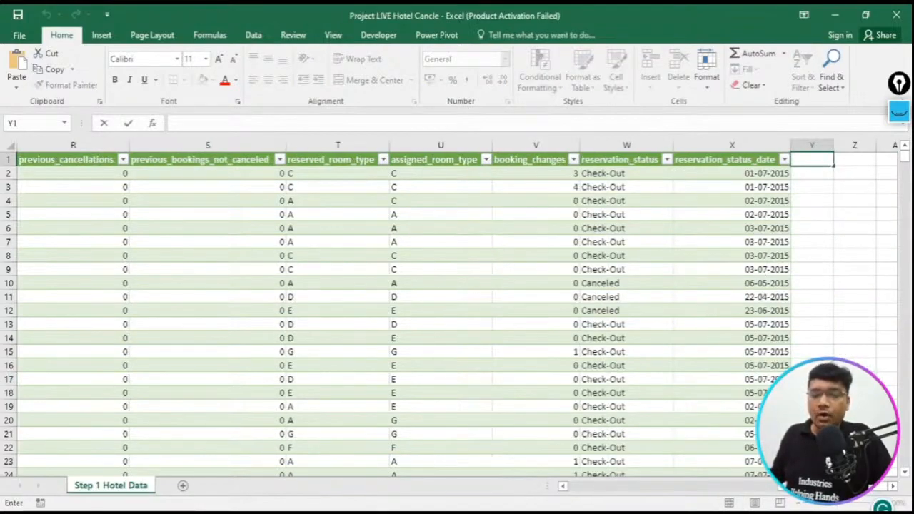
- Examine the room_status column header on the Hotel_Booking sheet of the Excel_DB_Hotel_Booking_Project workbook
left_click(384, 513)
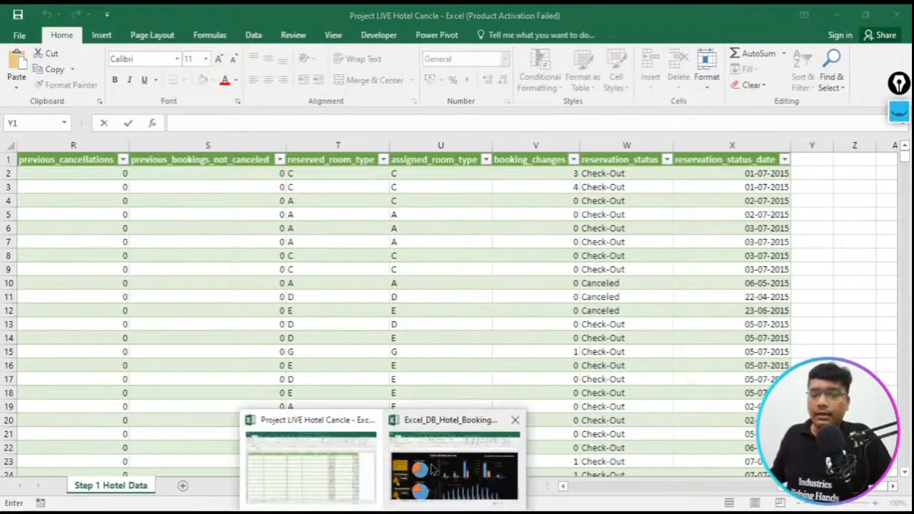
left_click(455, 464)
left_click(88, 486)
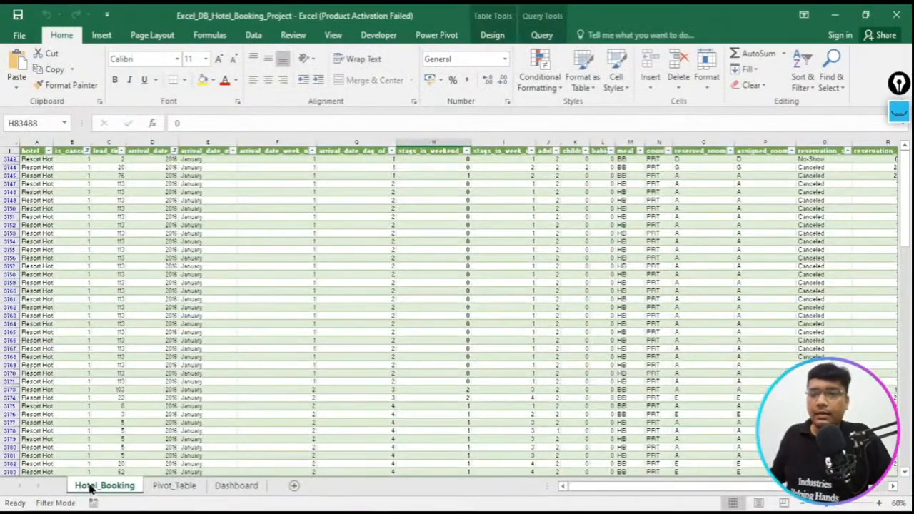
left_click_drag(804, 488, 881, 488)
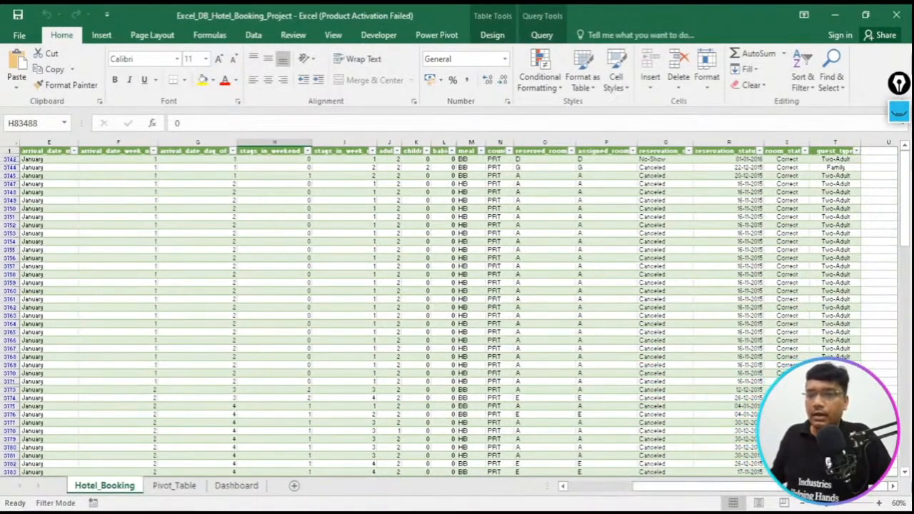
left_click(781, 151)
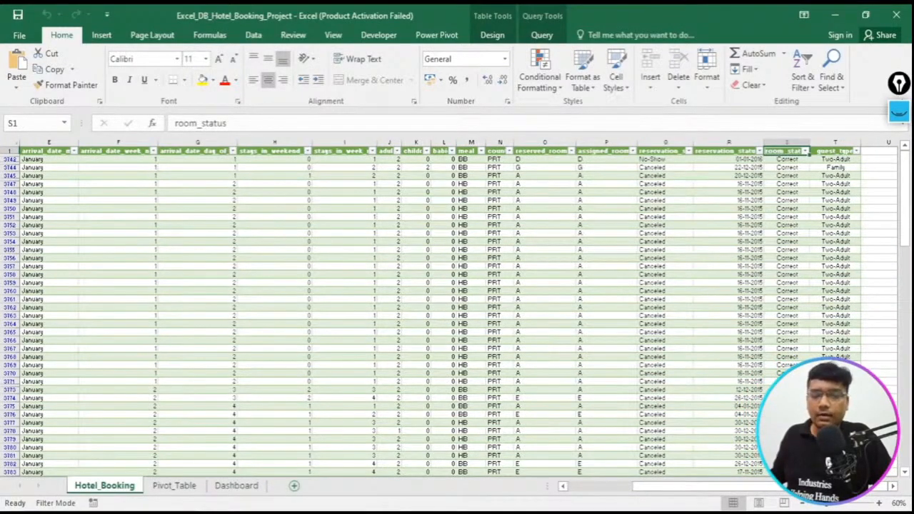
- Add a room_status header in cell Y1 of the Project LIVE Hotel Cancle workbook and widen column Y to fit it
left_click(269, 512)
left_click(329, 490)
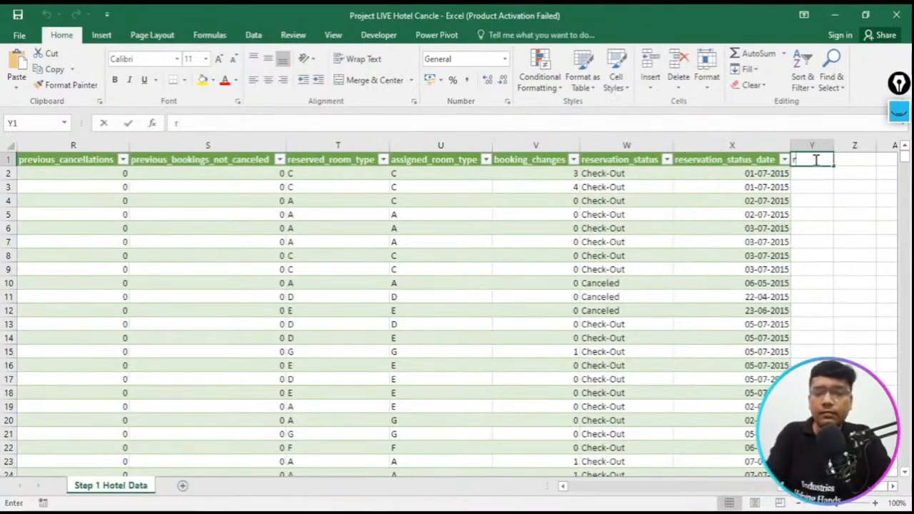
type("room")
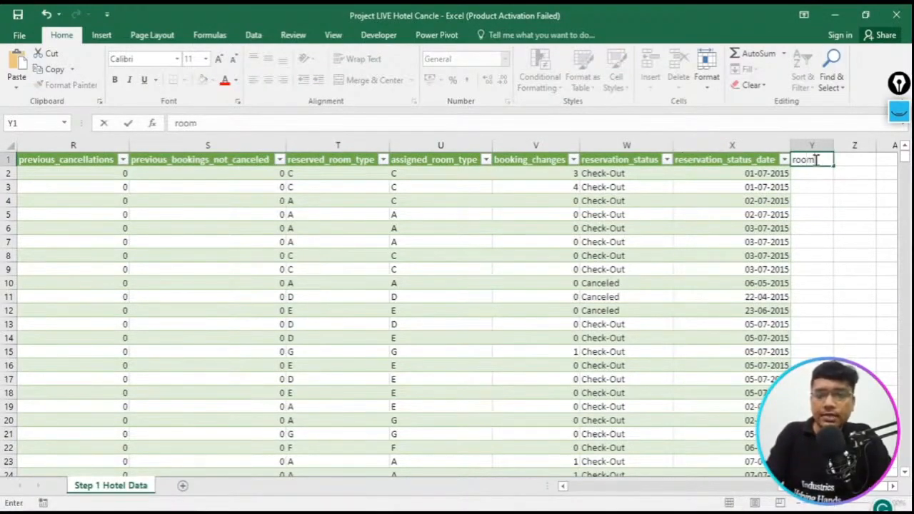
type("_status")
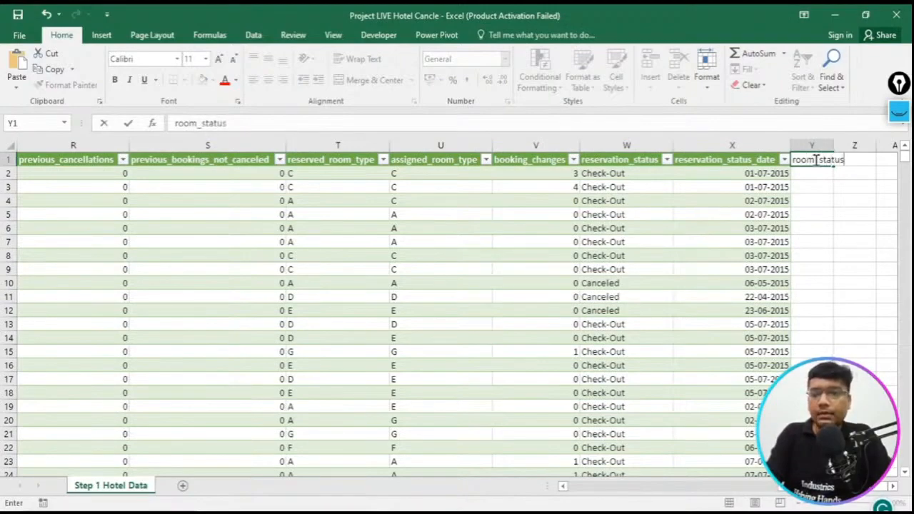
key("Return")
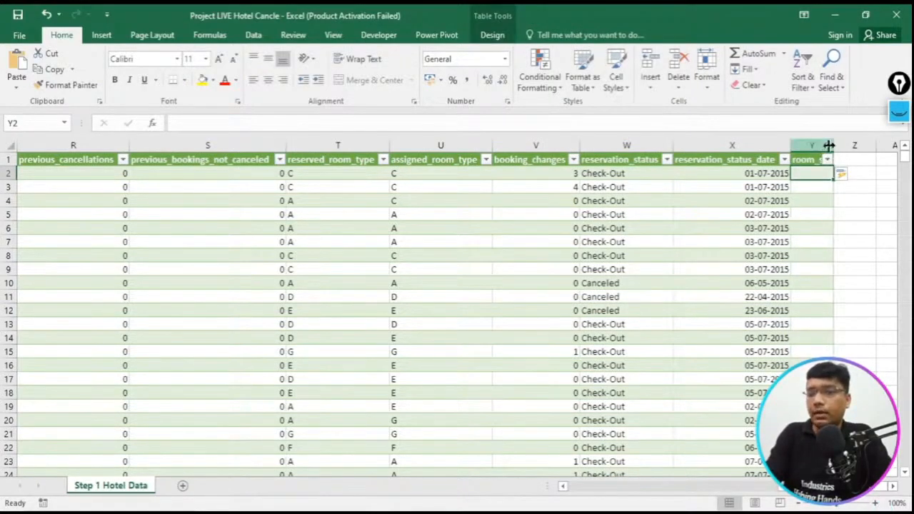
left_click_drag(832, 145, 861, 147)
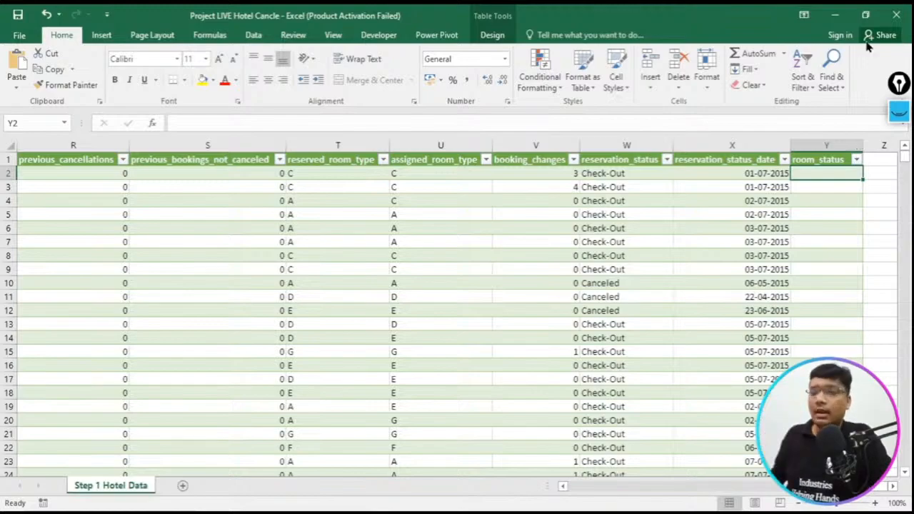
- Open the Hotel_Booking_Excel_Project PDF from the desktop in Adobe Acrobat and hide the All tools pane
left_click(837, 15)
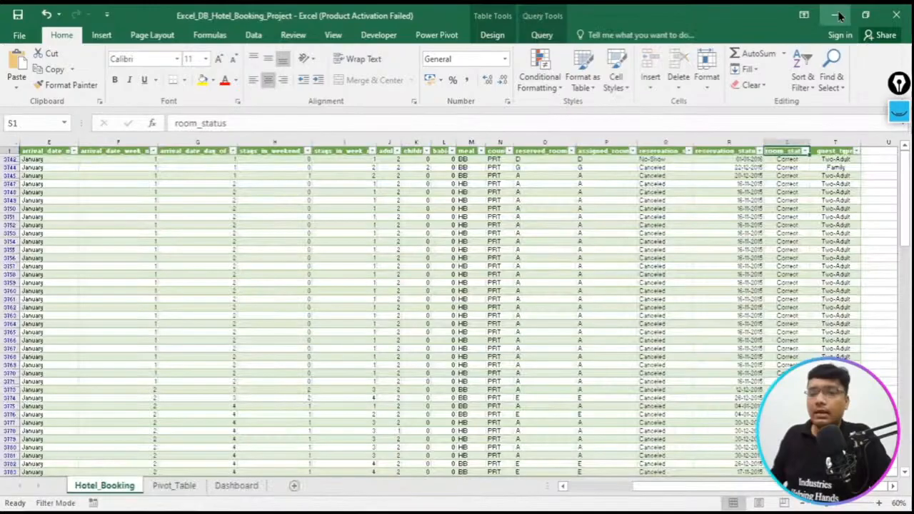
left_click(837, 15)
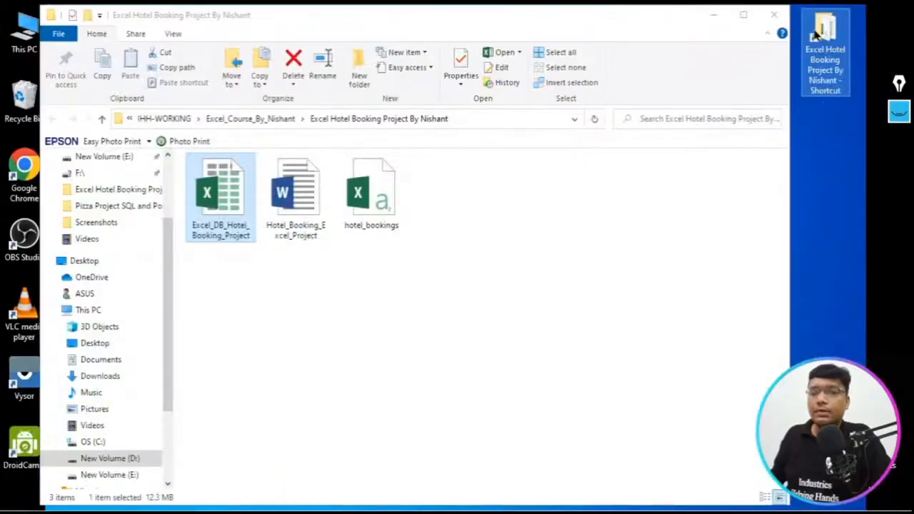
left_click(744, 18)
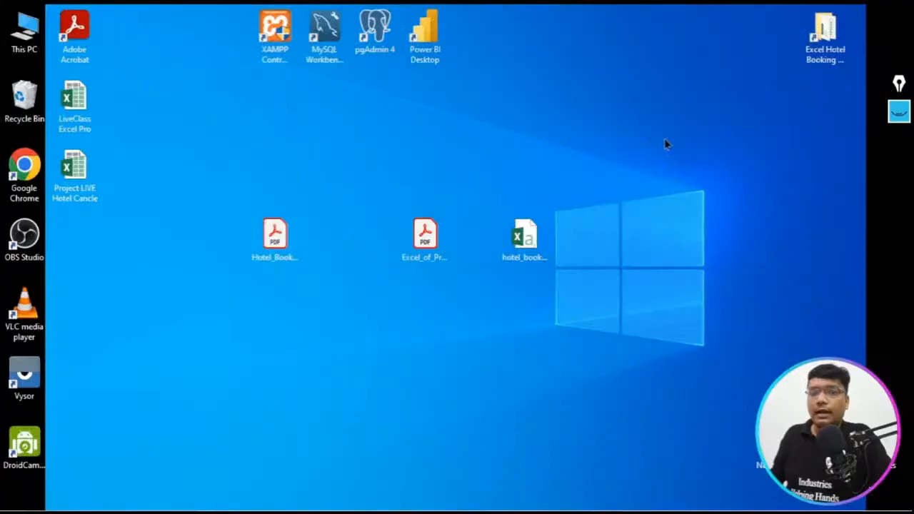
left_click(270, 259)
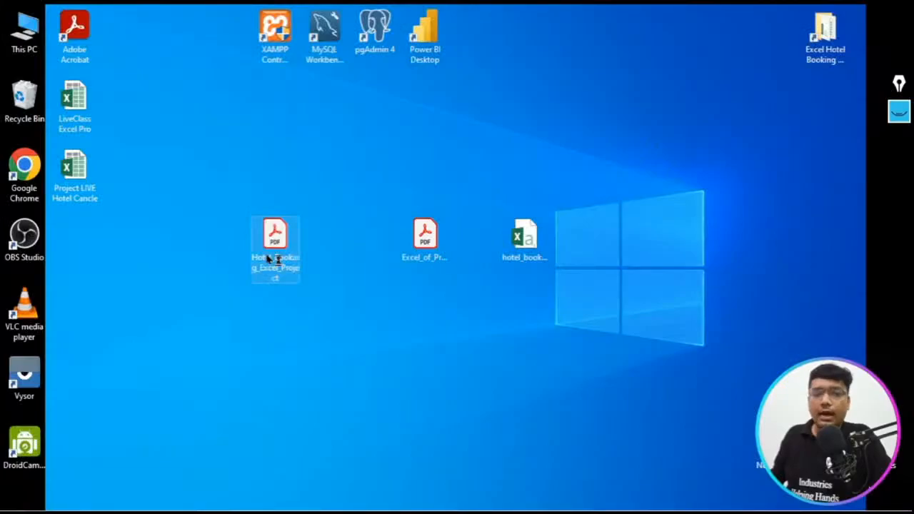
double_click(269, 260)
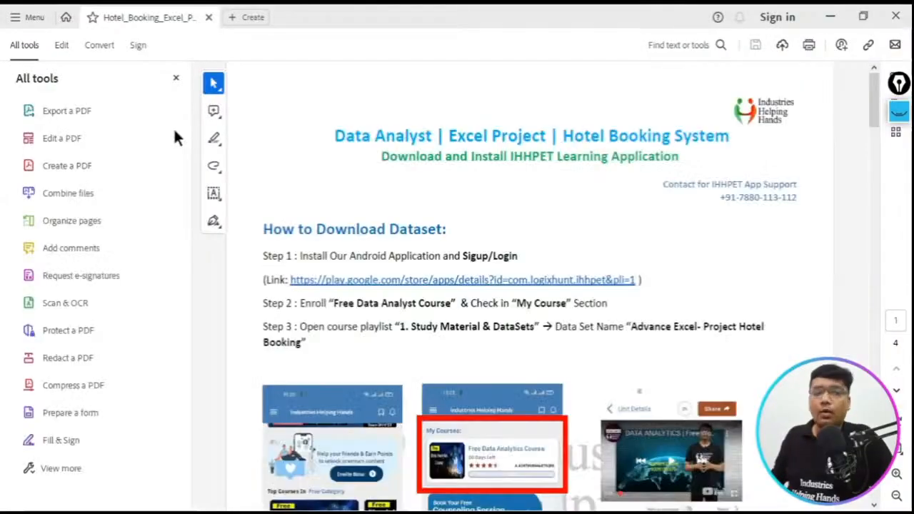
left_click(176, 78)
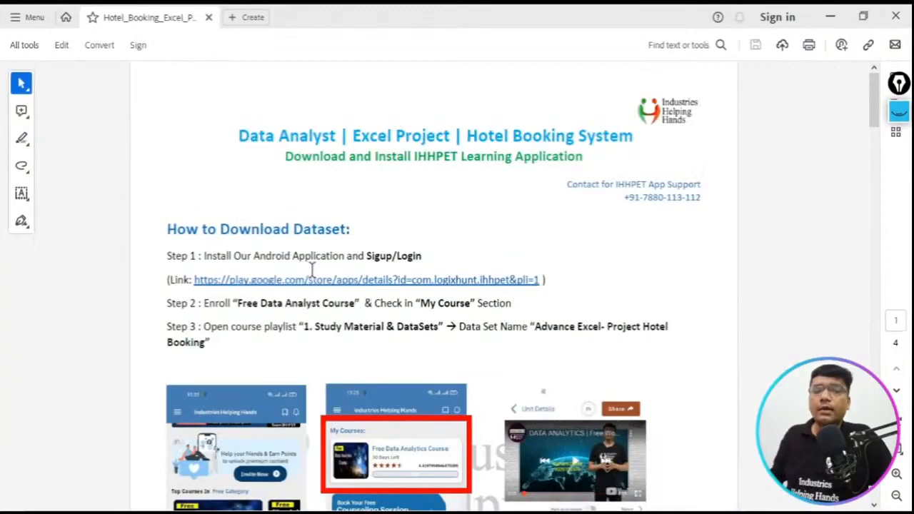
- Copy the complete room_status IF formula from the Required Formula section of the PDF
scroll(319, 293, "down", 15)
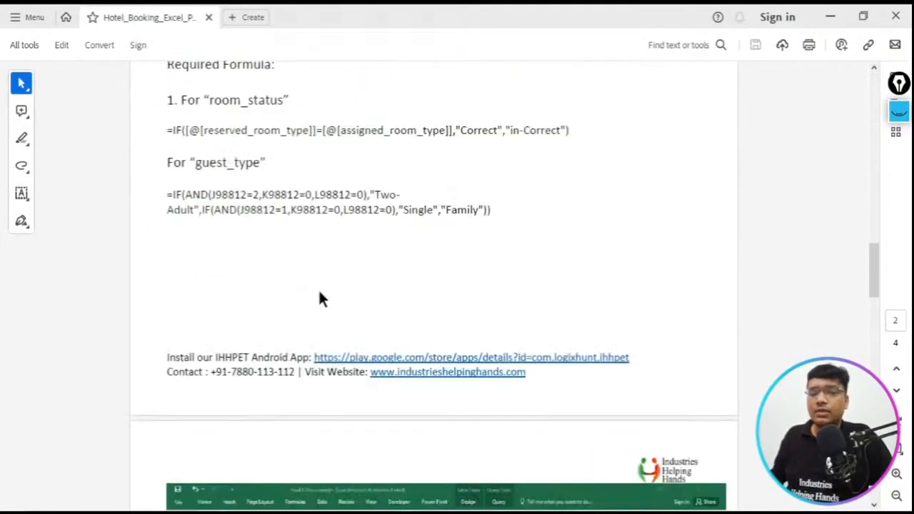
left_click_drag(165, 130, 574, 130)
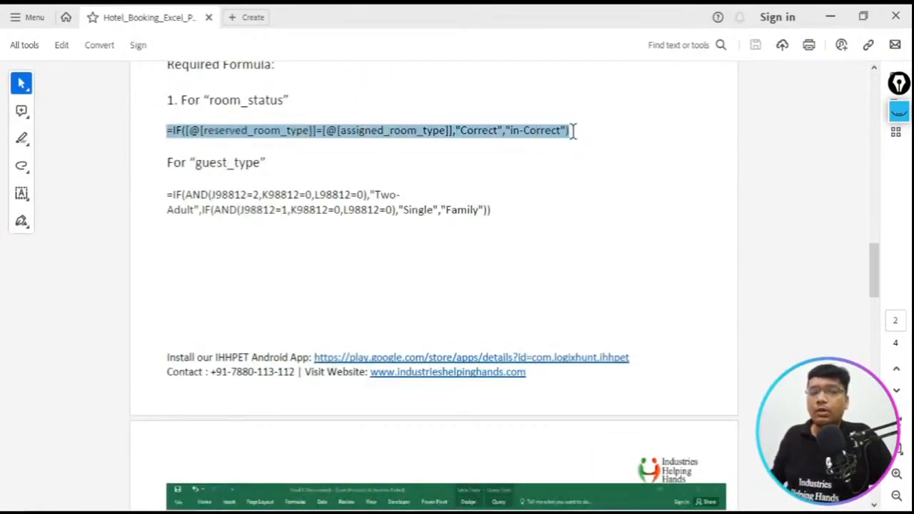
left_click(245, 105)
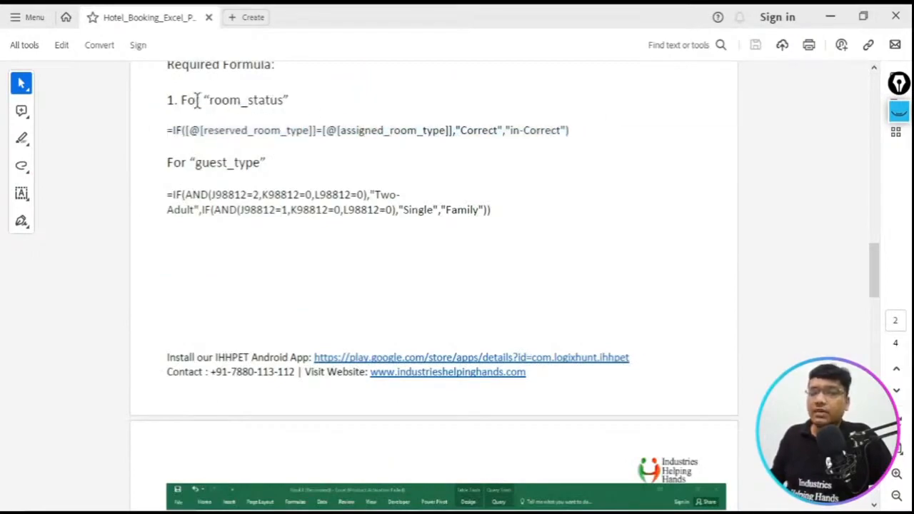
mouse_move(179, 100)
left_mouse_down()
mouse_move(203, 130)
mouse_move(340, 131)
left_mouse_up()
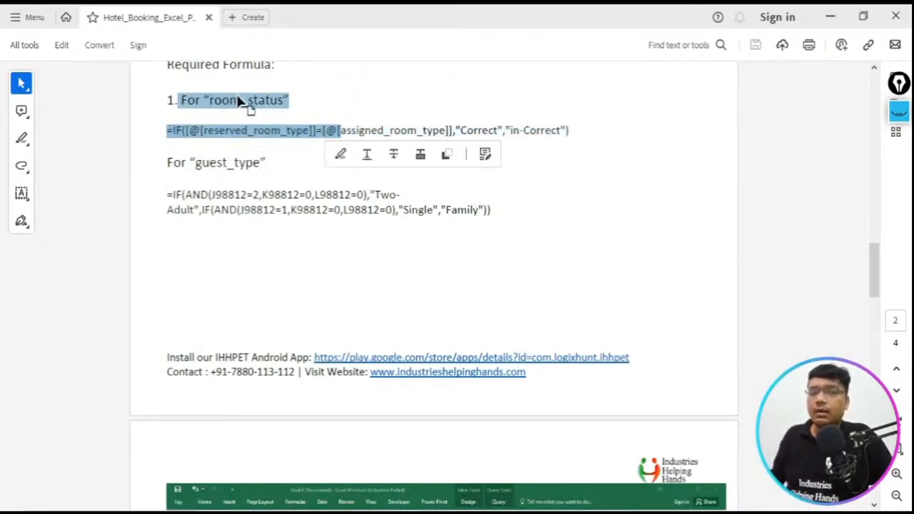
left_click(241, 103)
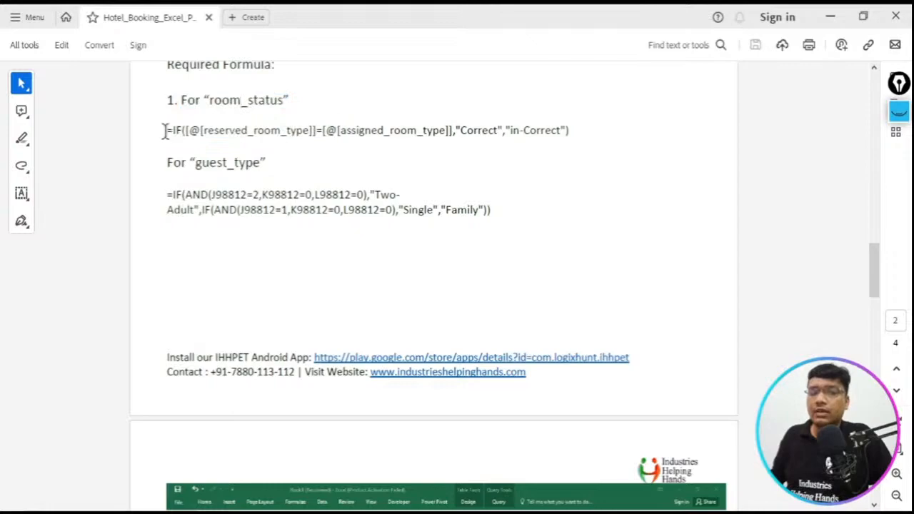
left_click_drag(164, 131, 571, 132)
left_click_drag(570, 130, 570, 131)
key("ctrl+c")
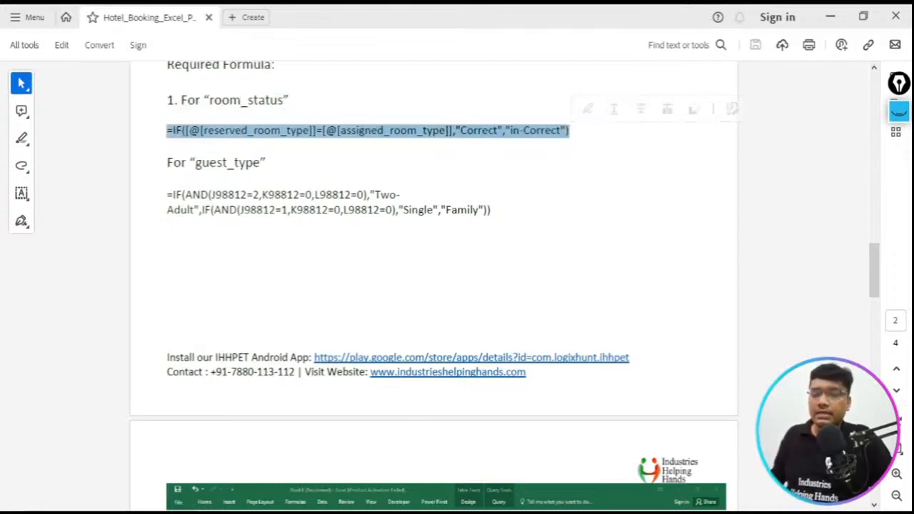
- Paste =IF([@[reserved_room_type]]=[@[assigned_room_type]],"Correct","in-Correct") into cell Y2 of the Project LIVE Hotel Cancle workbook
left_click(332, 453)
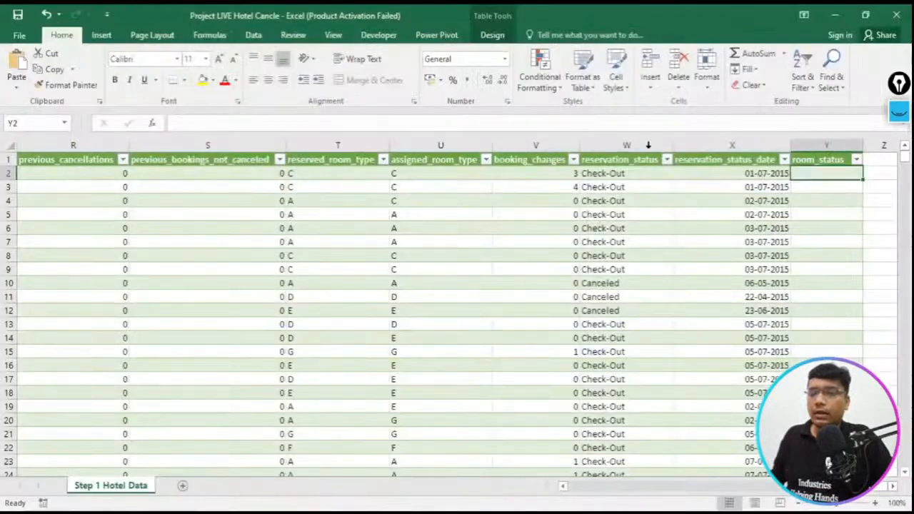
left_click(335, 126)
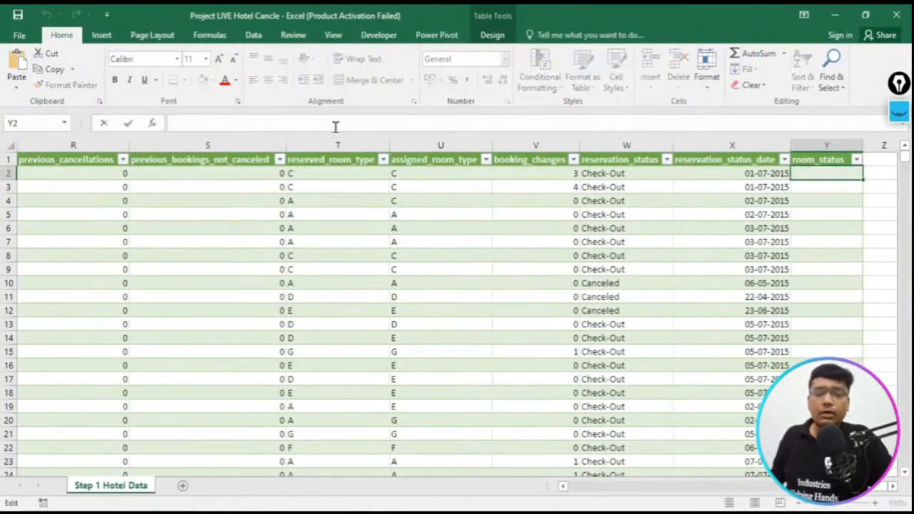
key("ctrl+v")
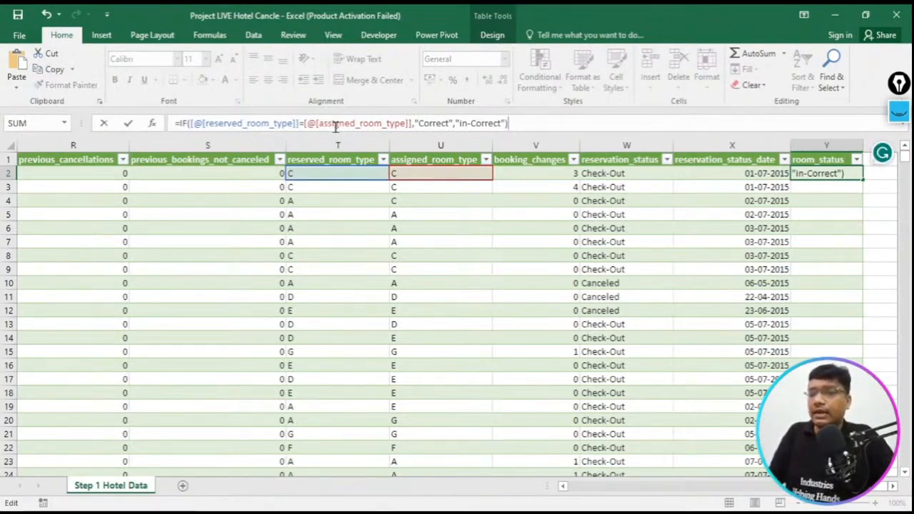
- Activate the screen annotation pen and mark the formula start, the reserved_room_type and assigned_room_type headers, and their row 2 and 4 values in blue
left_click_drag(899, 85, 129, 196)
left_click(112, 222)
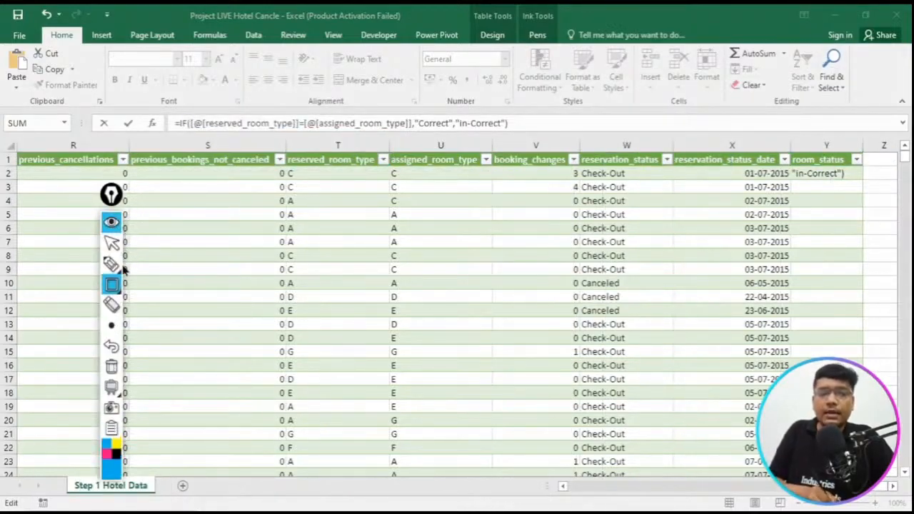
left_click(112, 266)
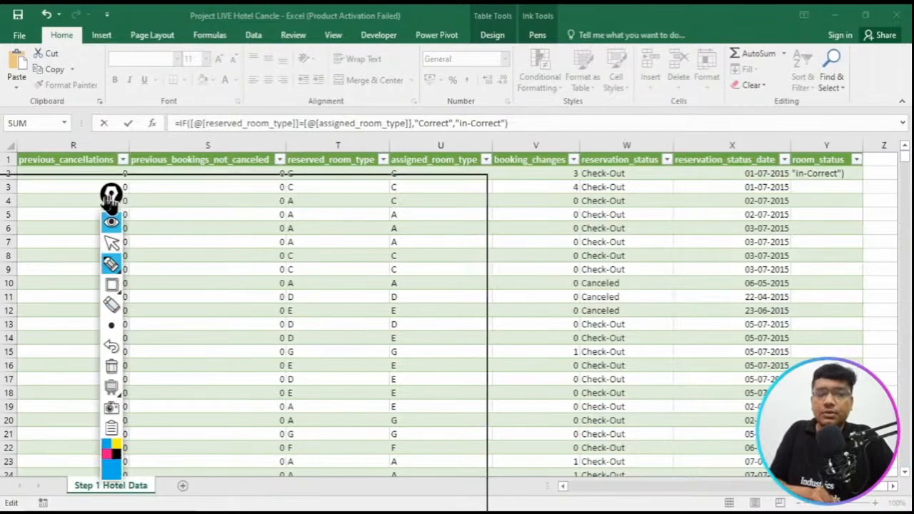
left_click_drag(120, 196, 58, 223)
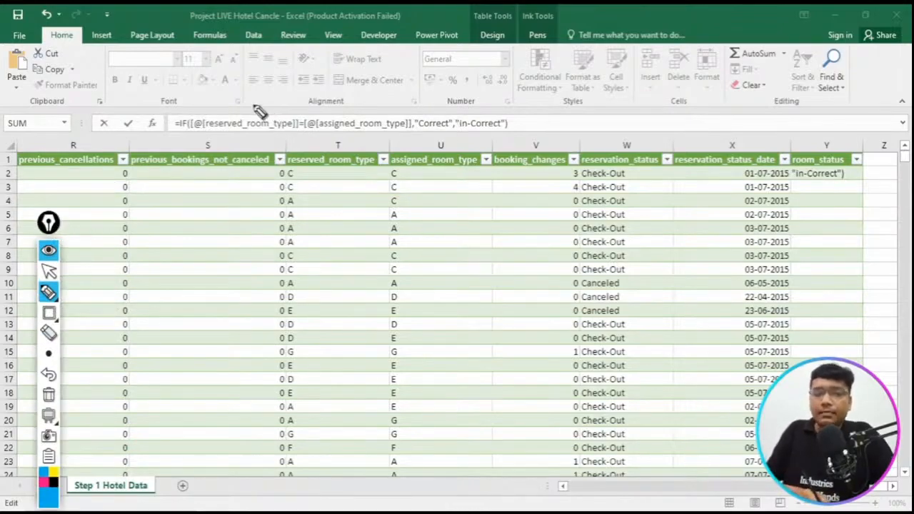
mouse_move(183, 108)
left_mouse_down()
mouse_move(163, 123)
mouse_move(179, 140)
left_mouse_up()
left_click_drag(290, 144, 283, 166)
mouse_move(392, 144)
left_mouse_down()
mouse_move(375, 173)
mouse_move(407, 174)
left_mouse_up()
left_click_drag(486, 147, 490, 173)
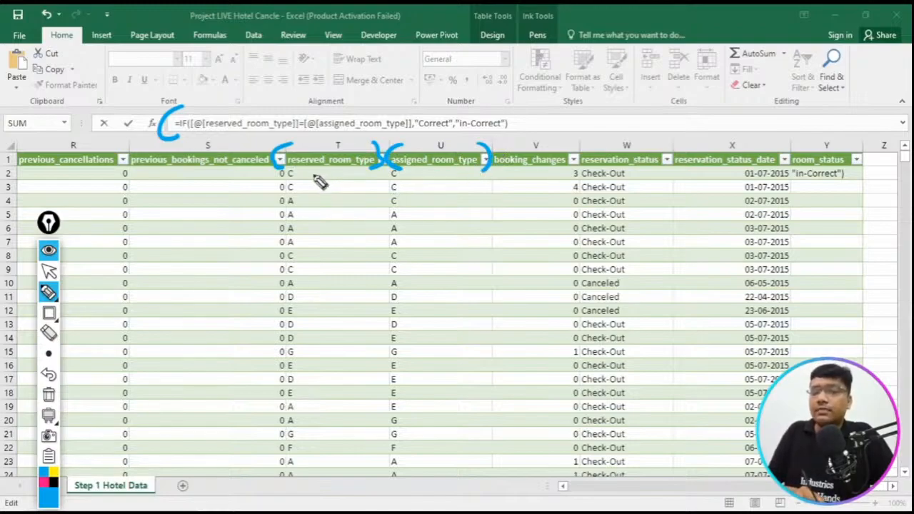
left_click_drag(303, 175, 327, 169)
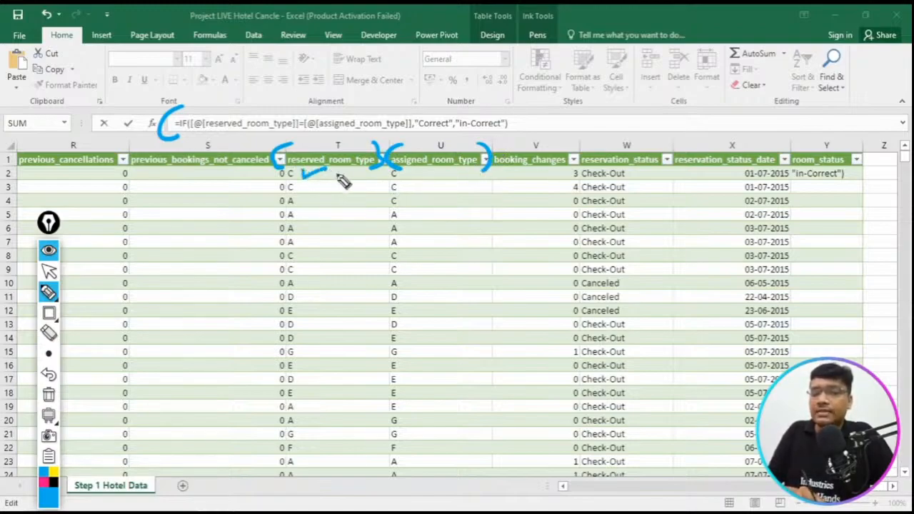
mouse_move(417, 173)
left_mouse_down()
mouse_move(434, 178)
mouse_move(452, 167)
left_mouse_up()
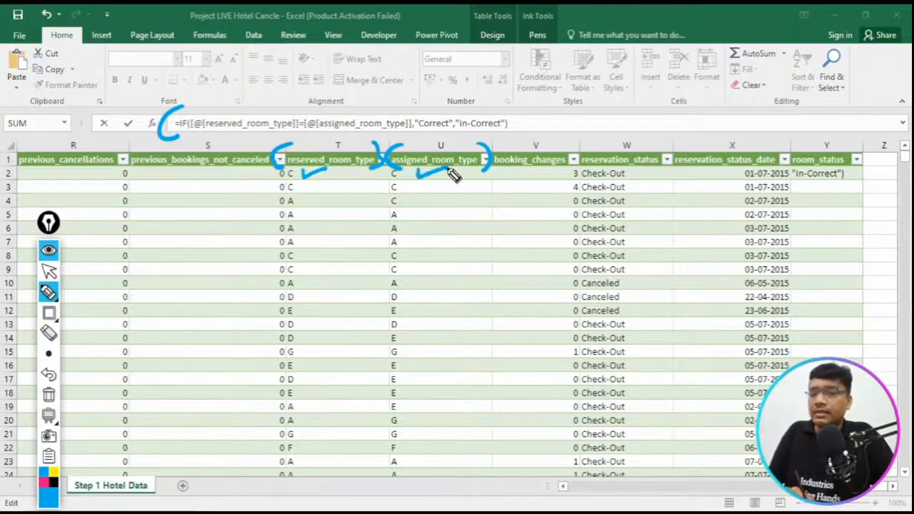
left_click_drag(299, 202, 328, 197)
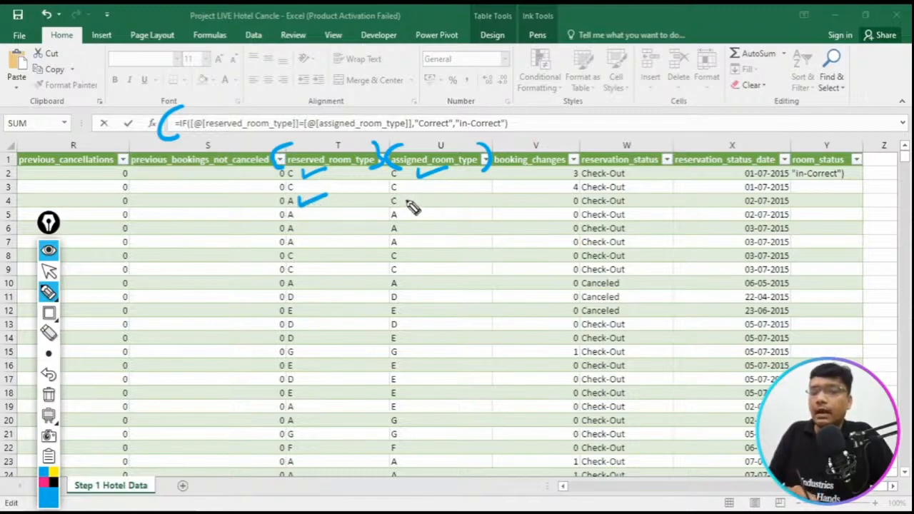
left_click_drag(408, 203, 431, 198)
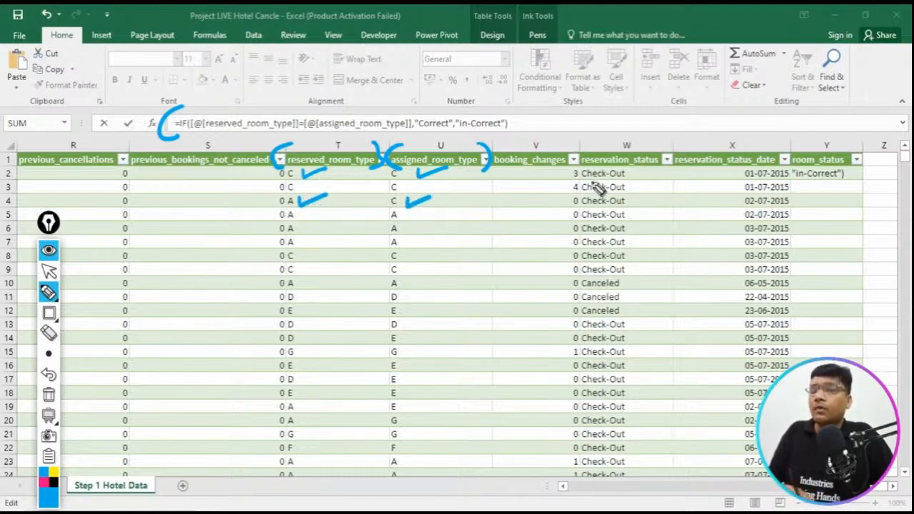
mouse_move(818, 121)
left_mouse_down()
mouse_move(815, 150)
mouse_move(867, 173)
mouse_move(864, 200)
mouse_move(845, 209)
left_mouse_up()
- Annotate the IF formula's comparison and its Correct and in-Correct results alongside the room type columns, then clear the ink and hide the annotation toolbar
mouse_move(291, 147)
left_mouse_down()
mouse_move(279, 163)
mouse_move(291, 168)
left_mouse_up()
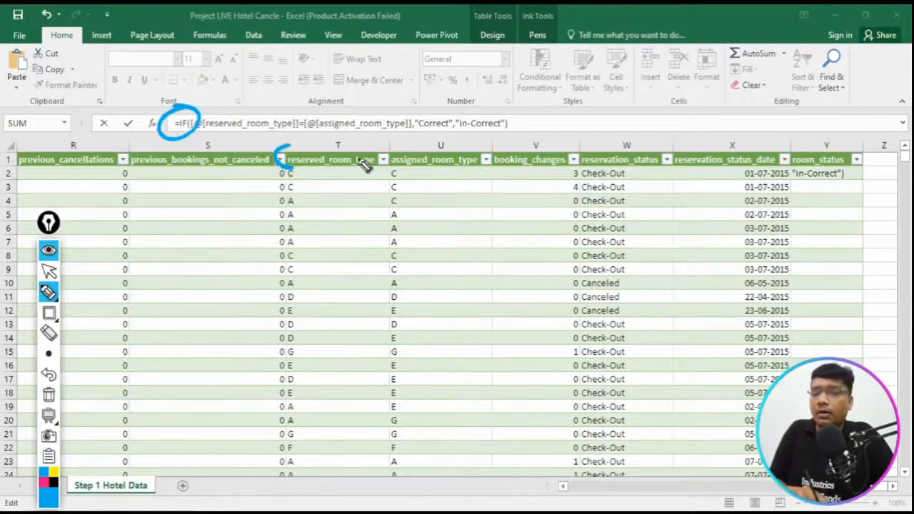
left_click_drag(370, 147, 375, 172)
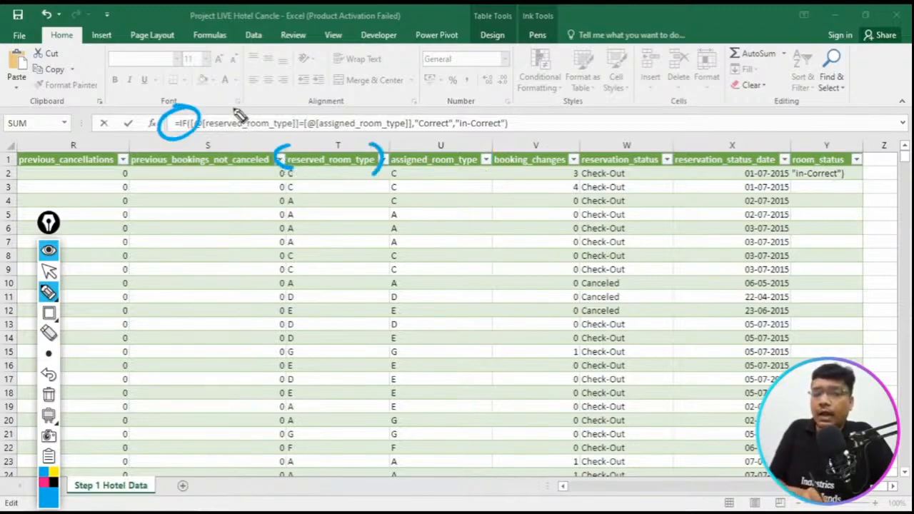
mouse_move(234, 110)
left_mouse_down()
mouse_move(275, 96)
mouse_move(300, 117)
left_mouse_up()
mouse_move(290, 107)
left_mouse_down()
mouse_move(299, 118)
mouse_move(309, 107)
left_mouse_up()
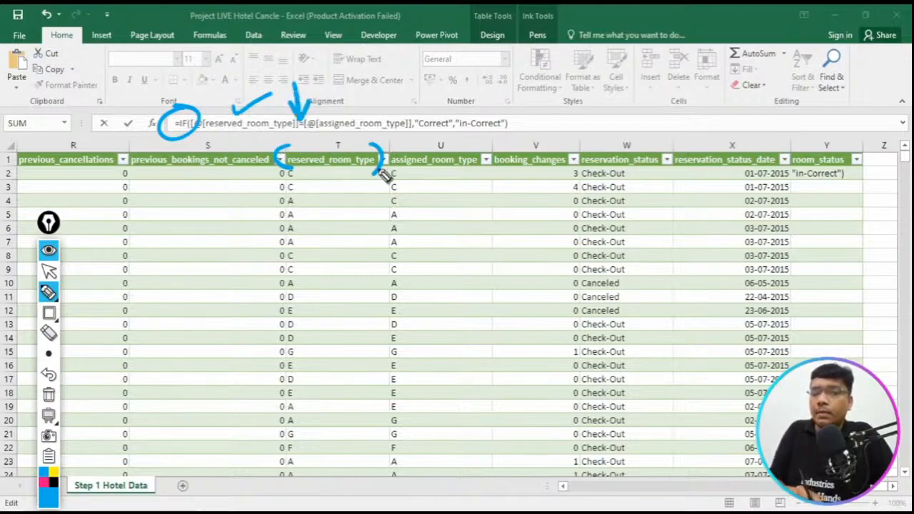
left_click_drag(399, 141, 375, 173)
left_click_drag(477, 142, 483, 171)
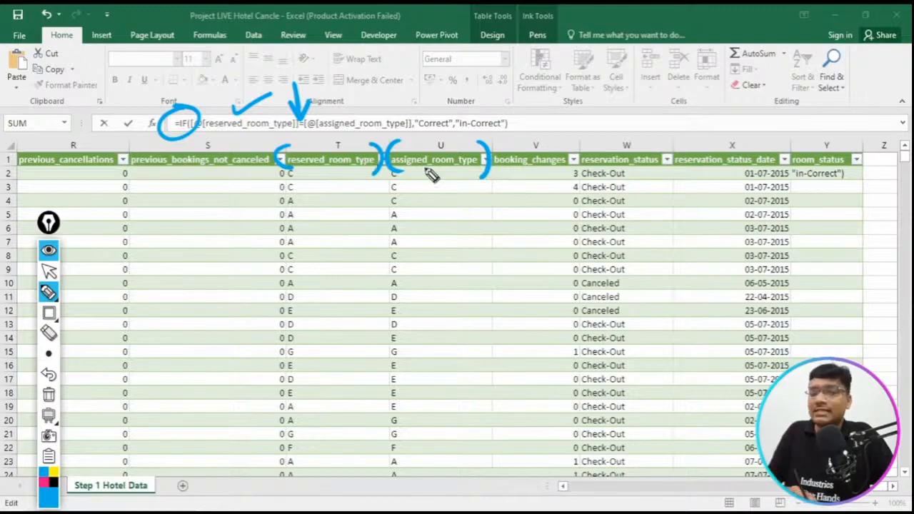
left_click_drag(855, 173, 878, 169)
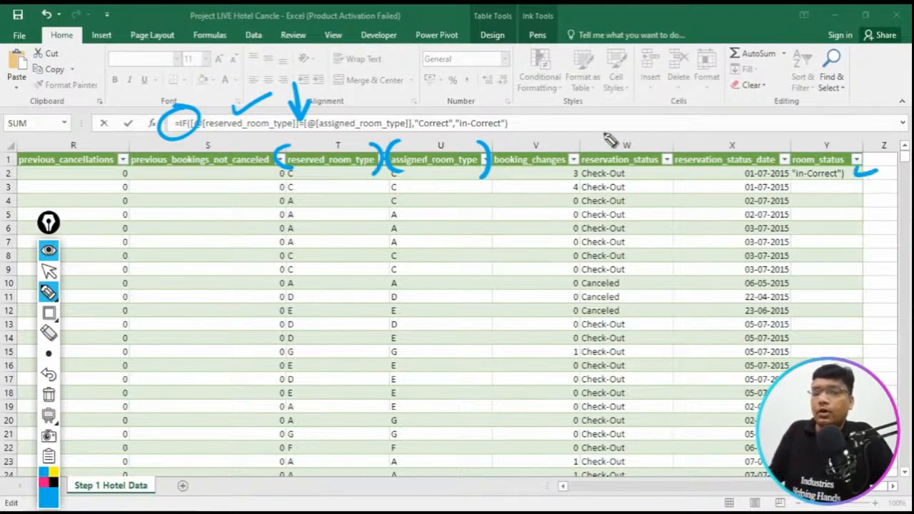
left_click_drag(425, 105, 475, 83)
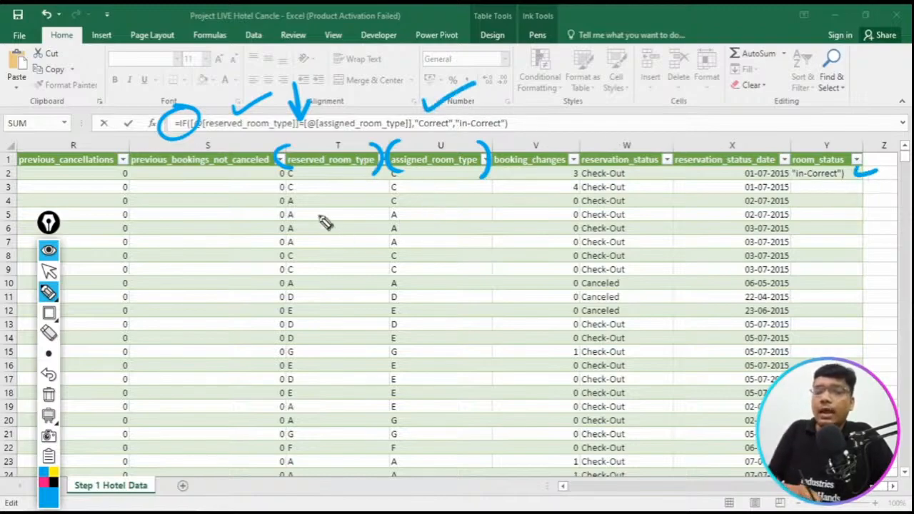
left_click_drag(296, 193, 304, 196)
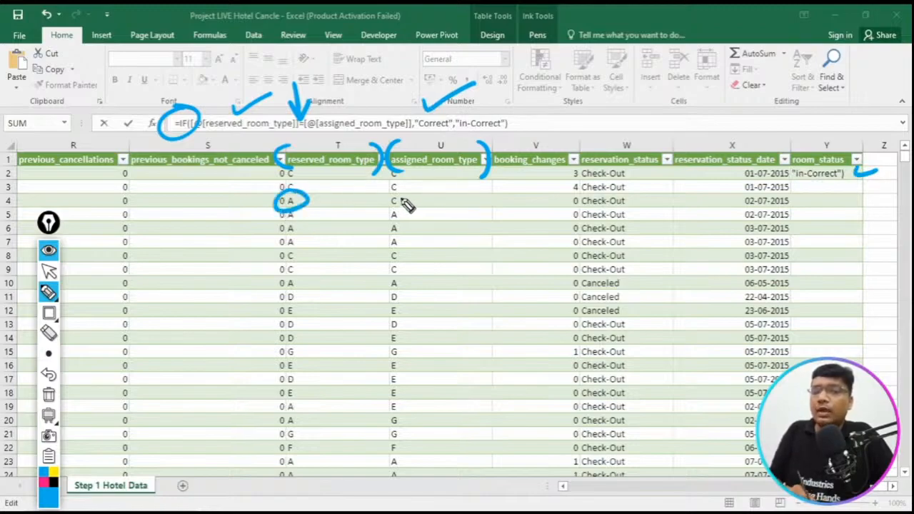
mouse_move(400, 190)
left_mouse_down()
mouse_move(400, 213)
mouse_move(389, 200)
left_mouse_up()
left_click_drag(485, 113, 548, 99)
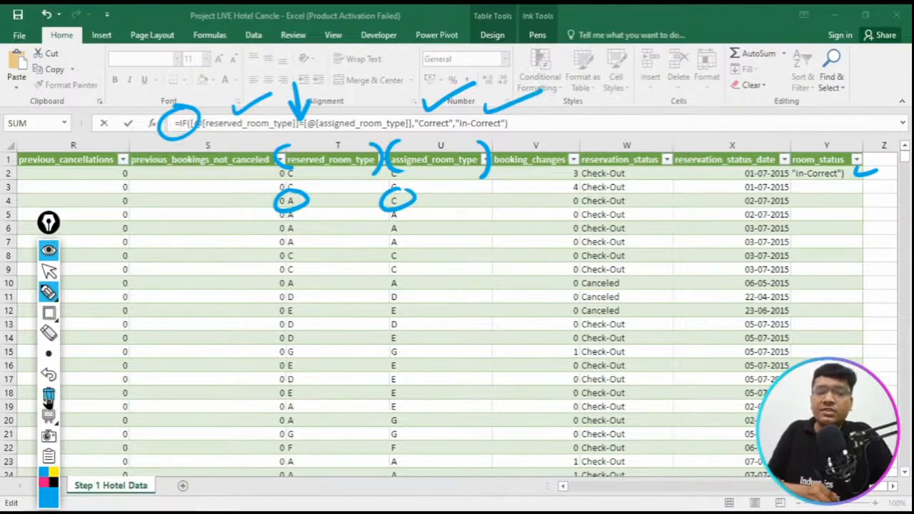
left_click(49, 394)
left_click(50, 252)
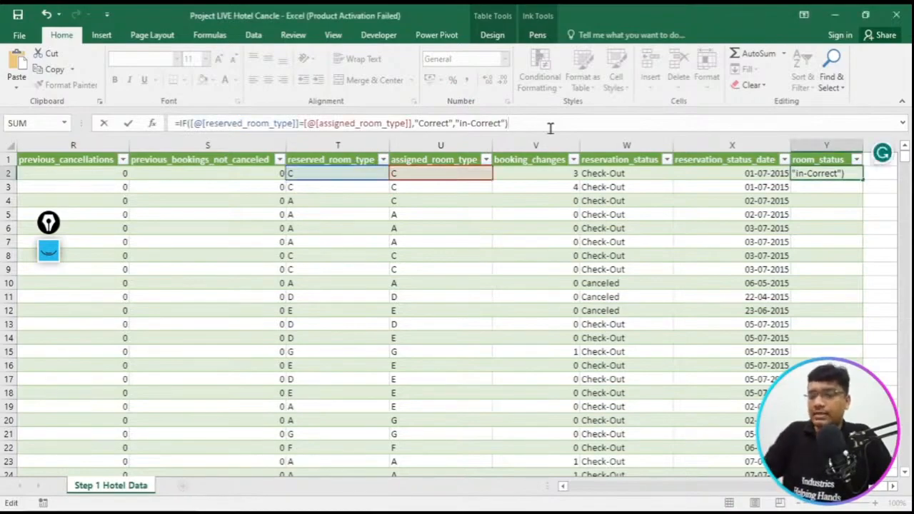
- Commit the room_status formula in Y2 and centre column Y horizontally and middle-align it vertically
key("Return")
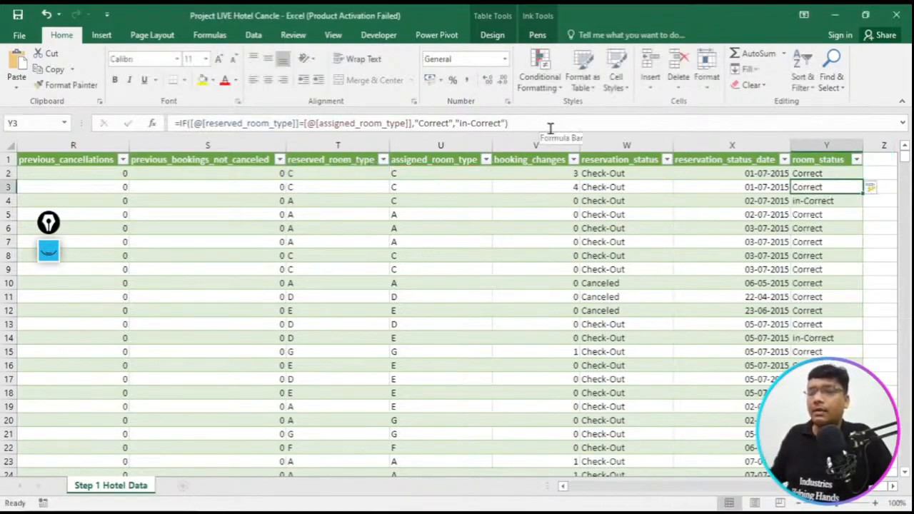
left_click(816, 146)
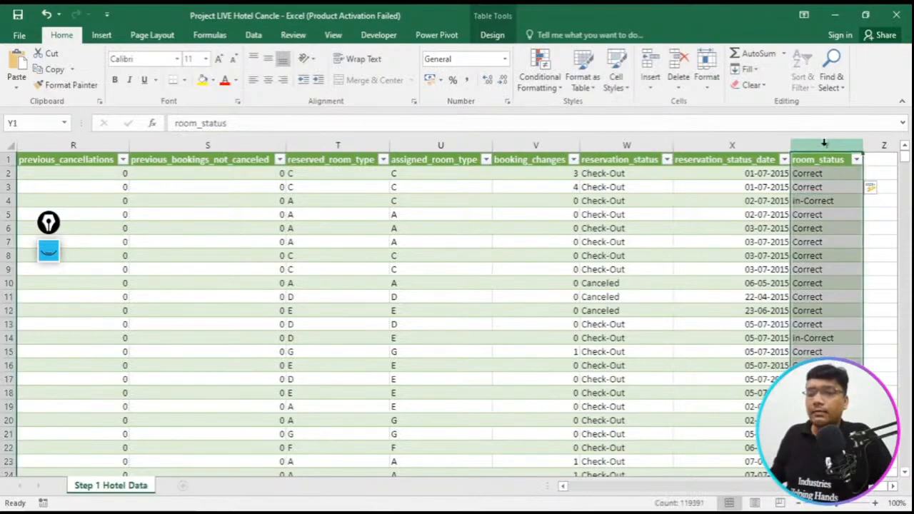
left_click(268, 79)
left_click(268, 59)
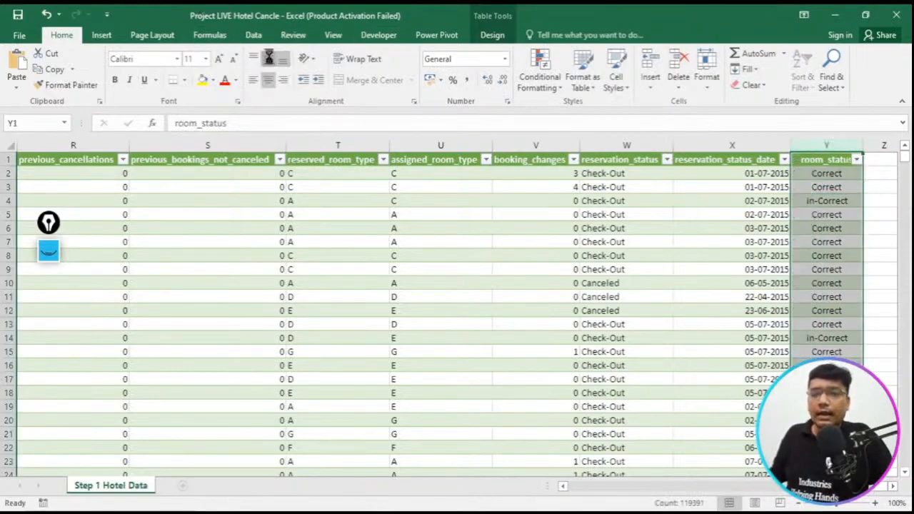
- Check the room_status formula in cells Y2 to Y4 and in the last table row, and return to the table's first rows
left_click(833, 169)
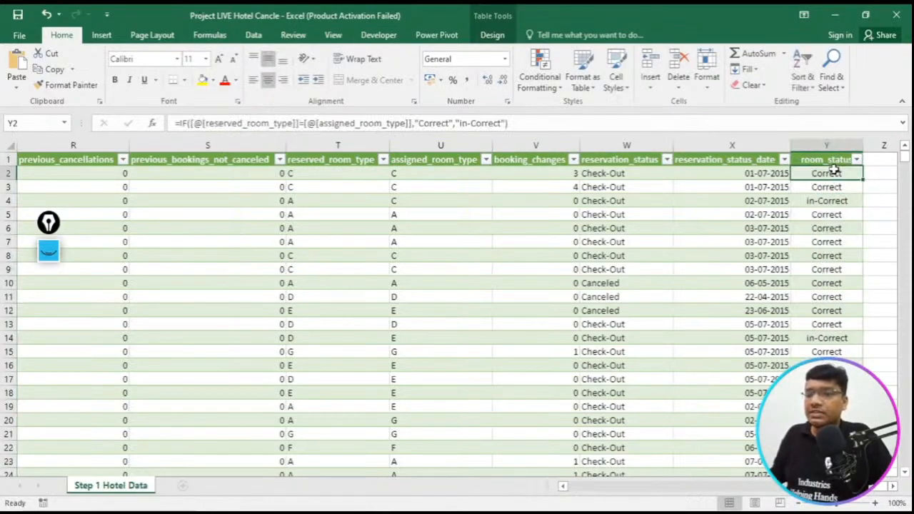
left_click(834, 188)
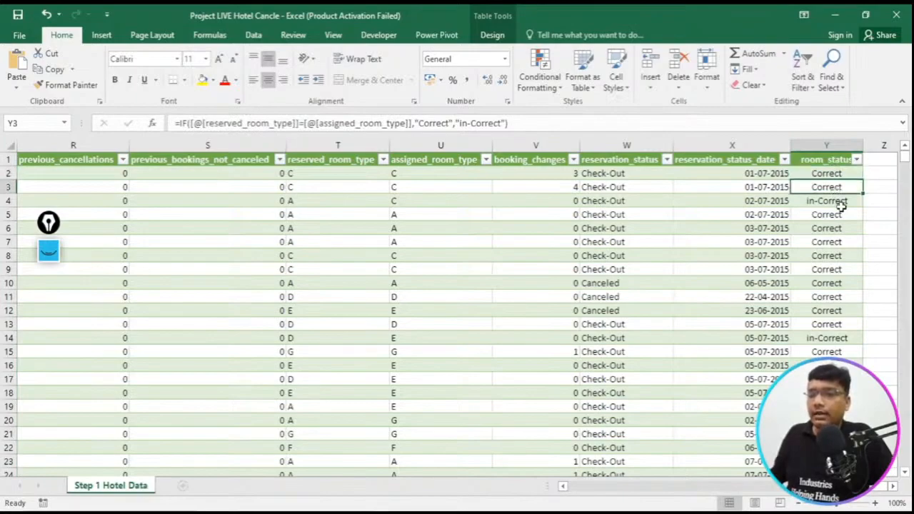
left_click(840, 203)
key("ctrl+Down")
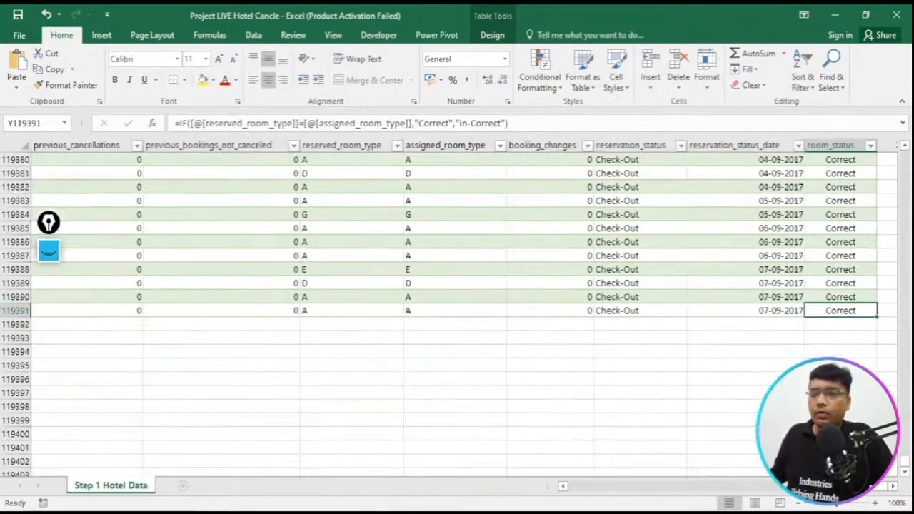
left_click_drag(904, 461, 899, 154)
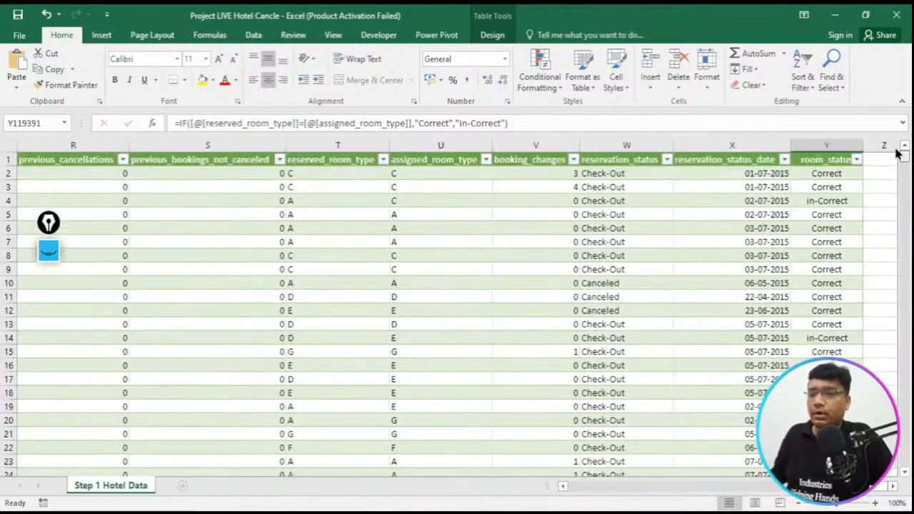
- Reopen the annotation pen, switch its ink from blue to pink, and mark row 2's reserved room, assigned room and room_status values
left_click(48, 256)
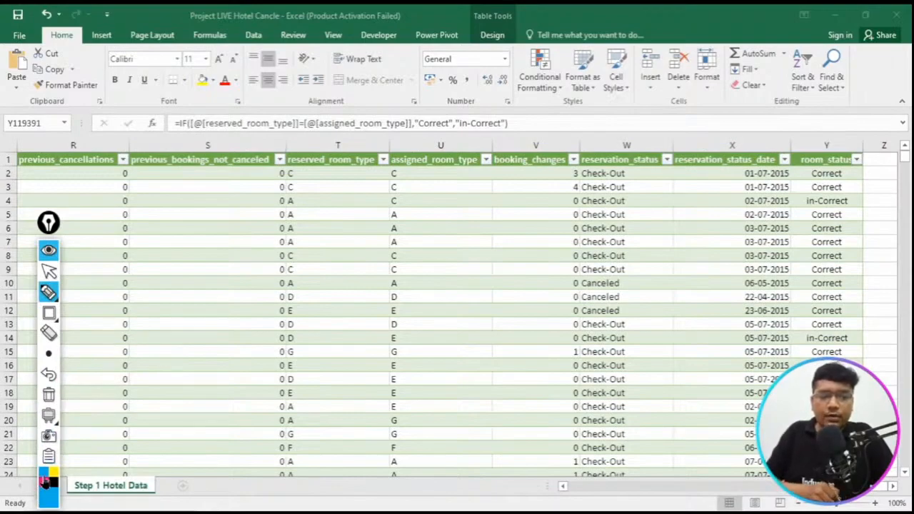
left_click(50, 295)
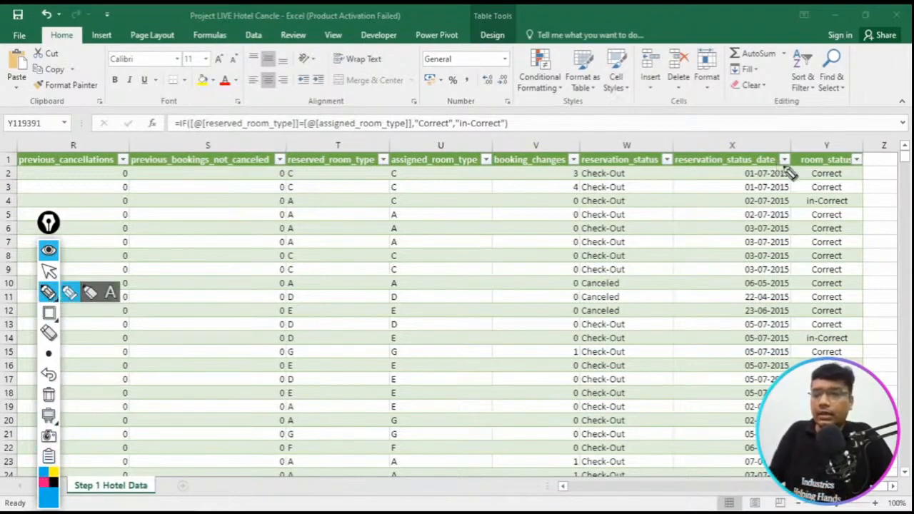
left_click_drag(851, 173, 882, 164)
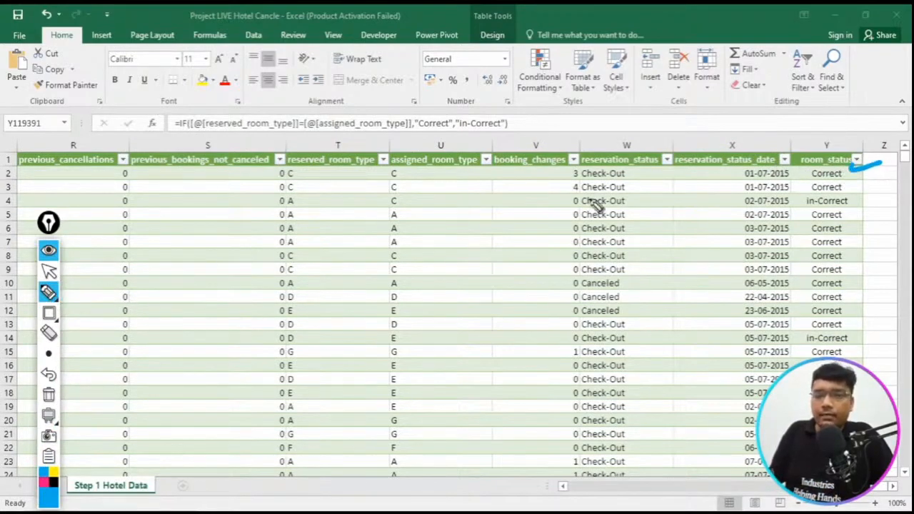
left_click(45, 485)
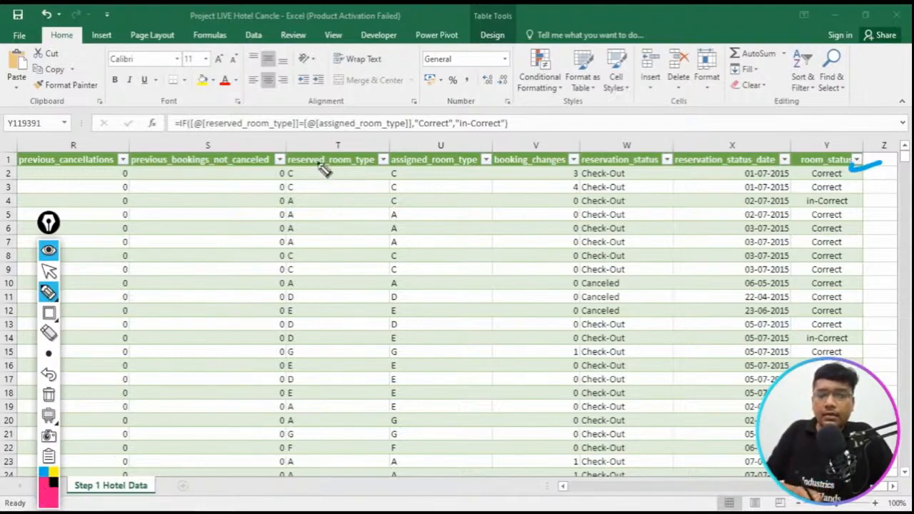
left_click_drag(304, 162, 300, 159)
left_click_drag(389, 163, 411, 170)
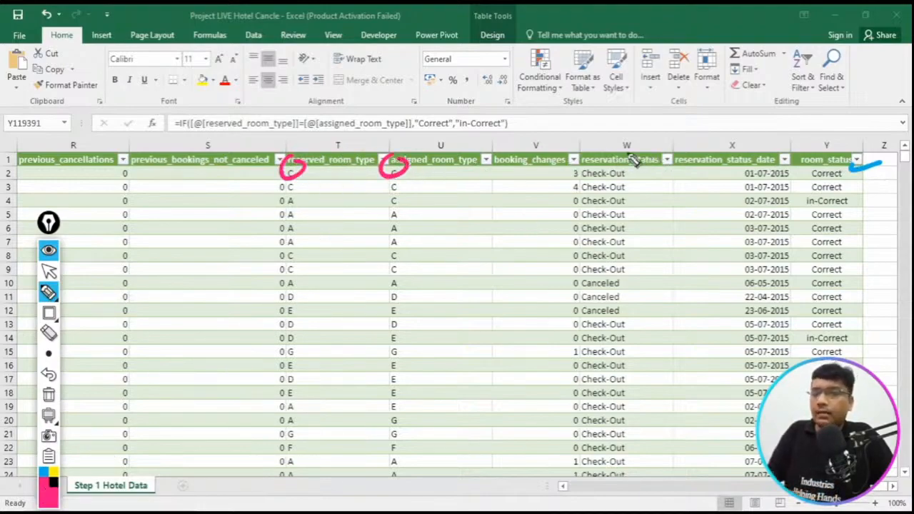
left_click_drag(306, 143, 339, 130)
left_click_drag(420, 147, 463, 136)
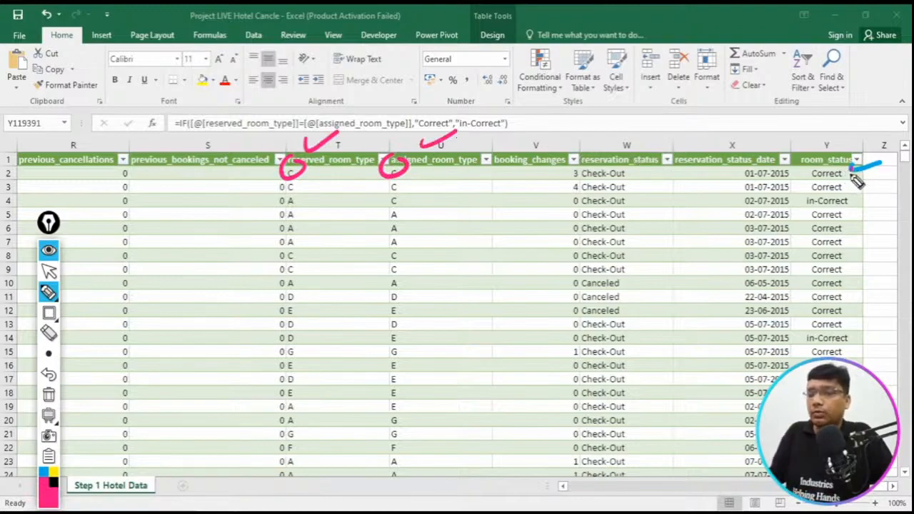
left_click_drag(851, 175, 880, 164)
key("ctrl+z")
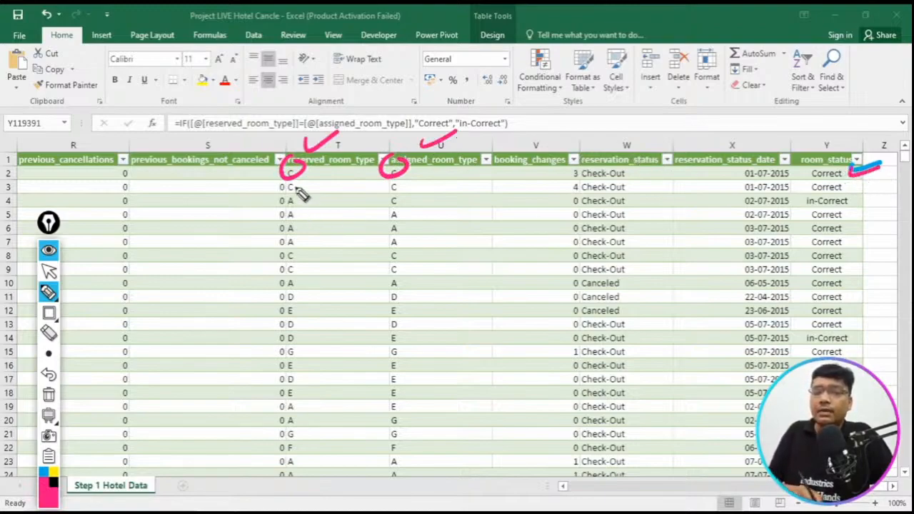
- Mark the room type matches and mismatches in rows 3, 4 and 14 and the room_status header in pink, then clear and hide the annotations
mouse_move(300, 187)
left_mouse_down()
mouse_move(291, 204)
mouse_move(306, 180)
left_mouse_up()
left_click_drag(393, 175, 401, 179)
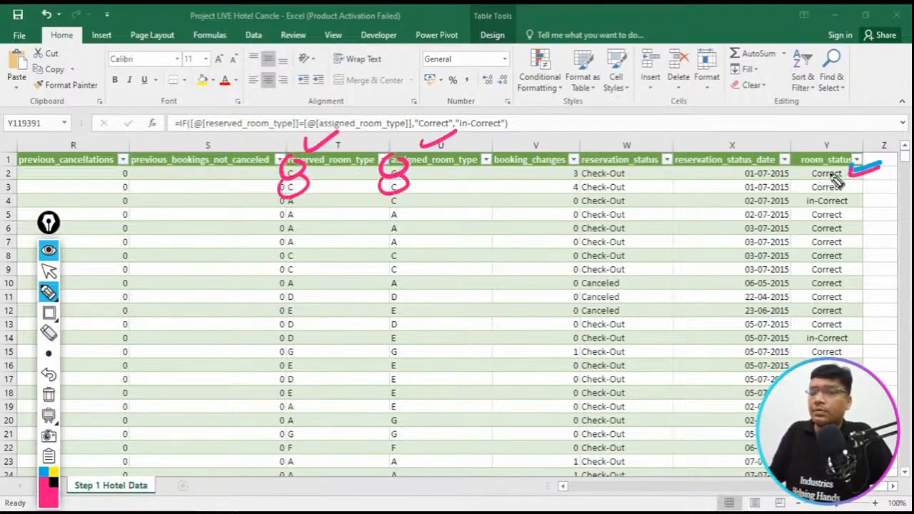
left_click_drag(847, 184, 885, 176)
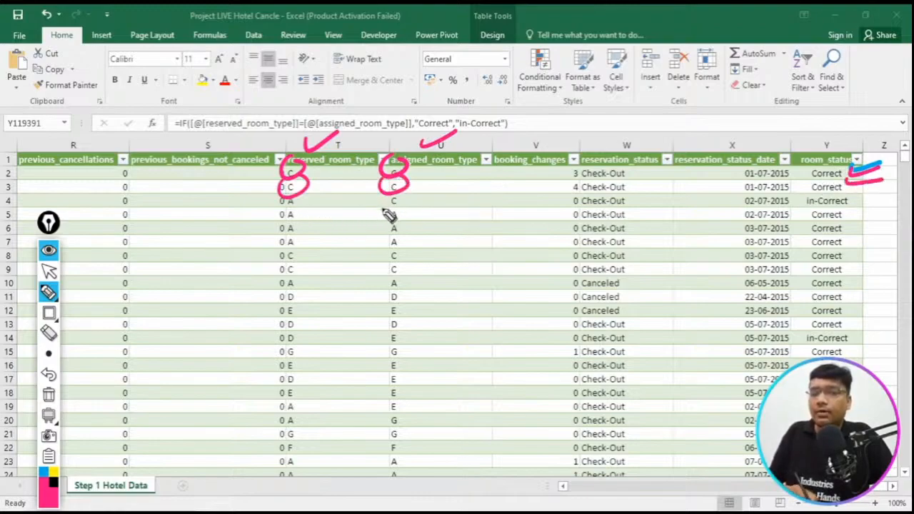
left_click_drag(854, 203, 883, 194)
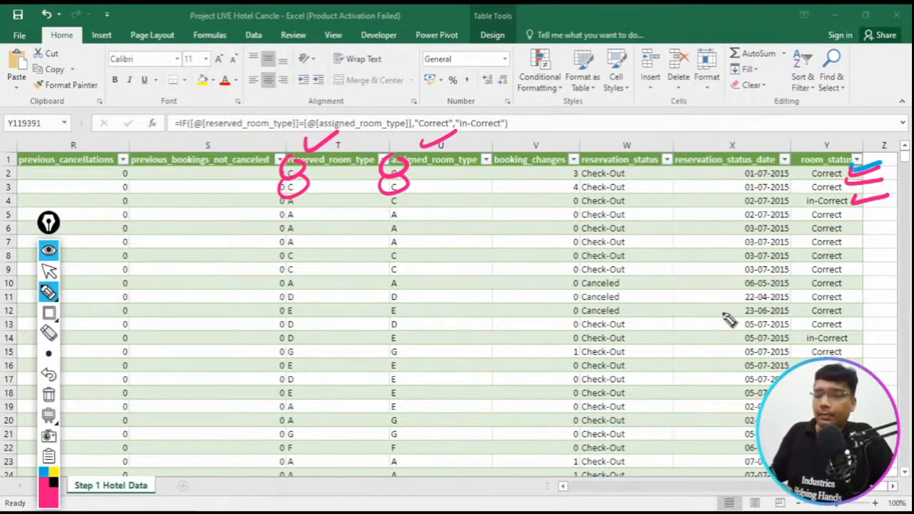
mouse_move(299, 339)
left_mouse_down()
mouse_move(303, 347)
mouse_move(294, 332)
left_mouse_up()
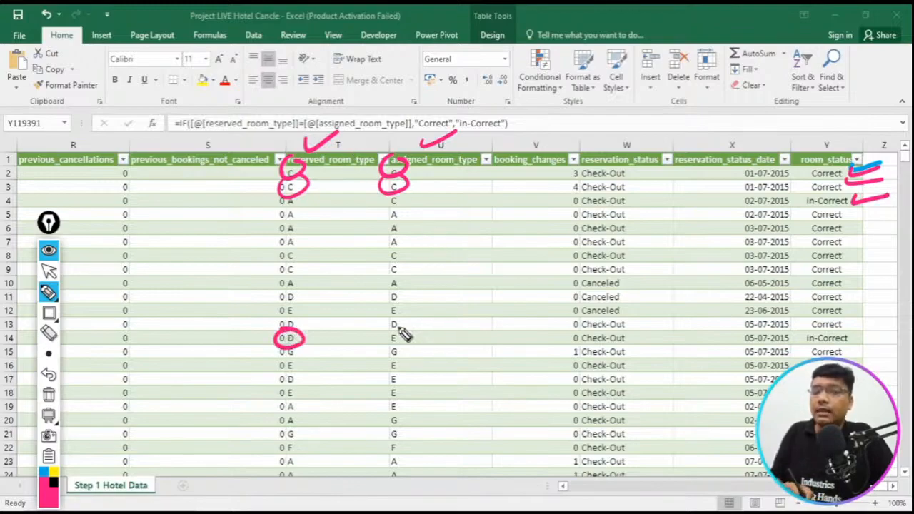
left_click_drag(406, 336, 396, 343)
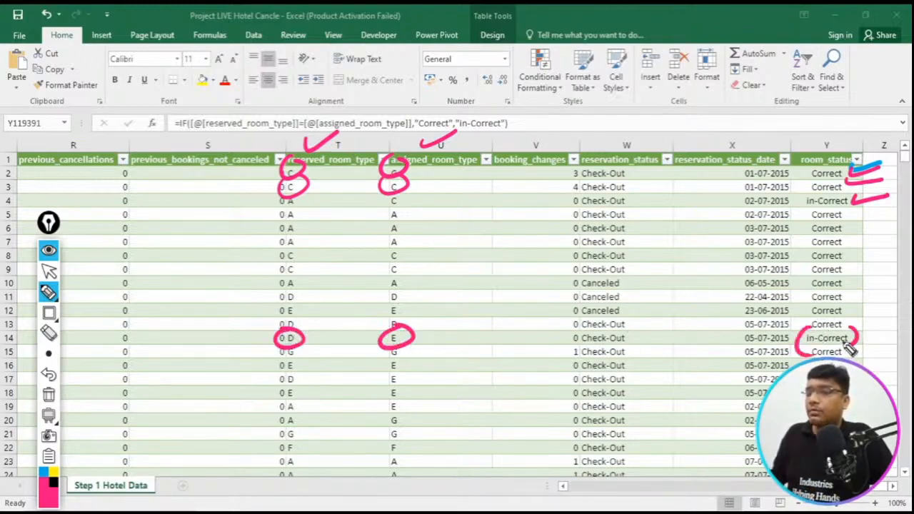
mouse_move(820, 102)
left_mouse_down()
mouse_move(825, 147)
mouse_move(841, 129)
left_mouse_up()
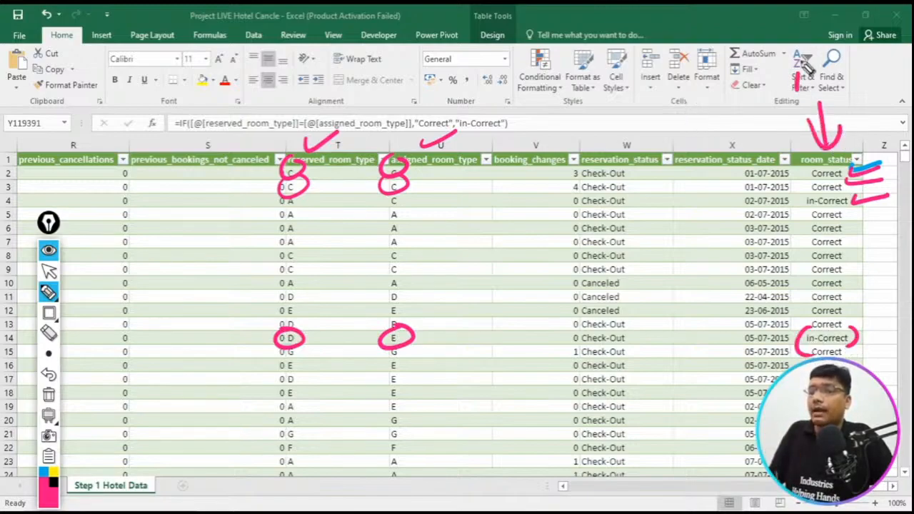
left_click_drag(810, 65, 725, 87)
left_click(48, 395)
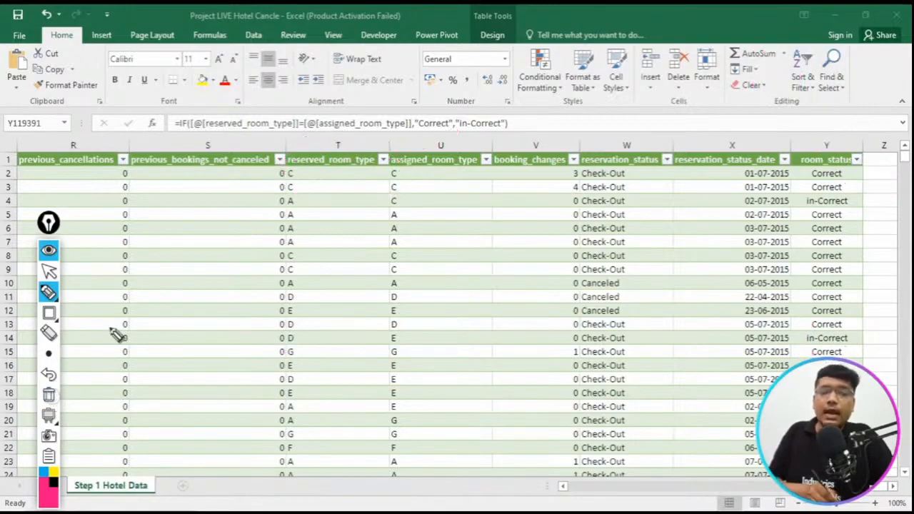
left_click(48, 250)
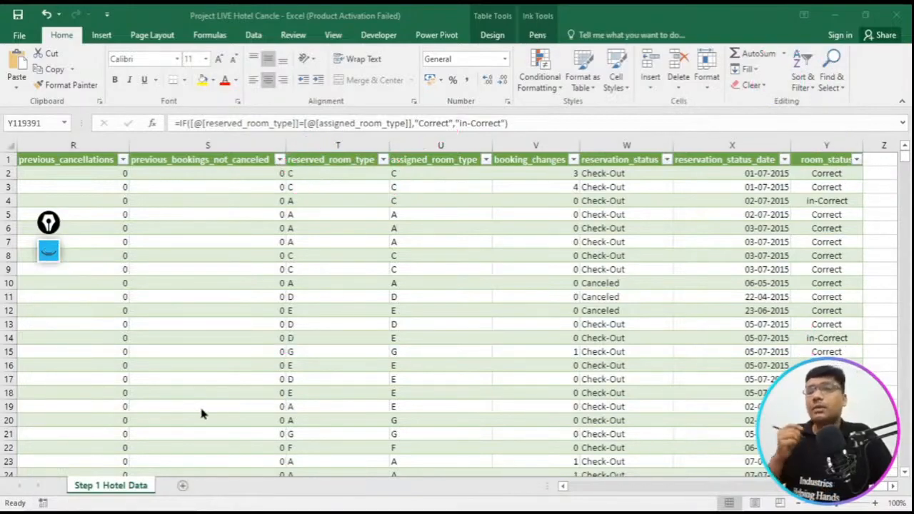
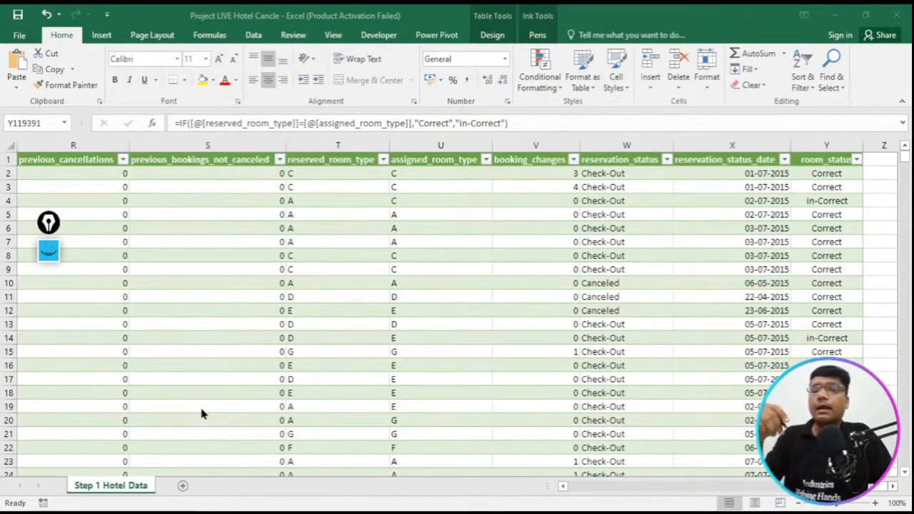
- Reopen the annotation pen, mark the room_status header, its formula and the reserved and assigned room type headers in pink, then clear and hide the annotations
left_click(48, 249)
left_click_drag(828, 140, 825, 134)
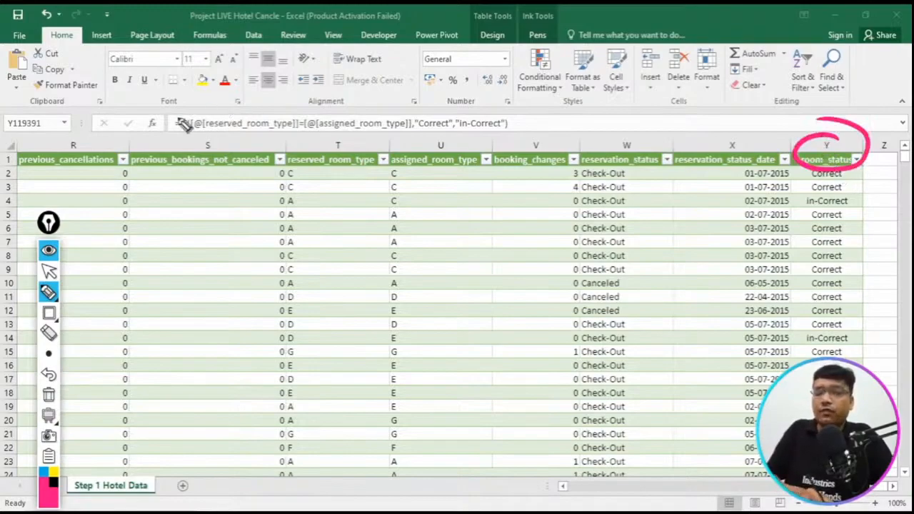
left_click_drag(187, 126, 532, 139)
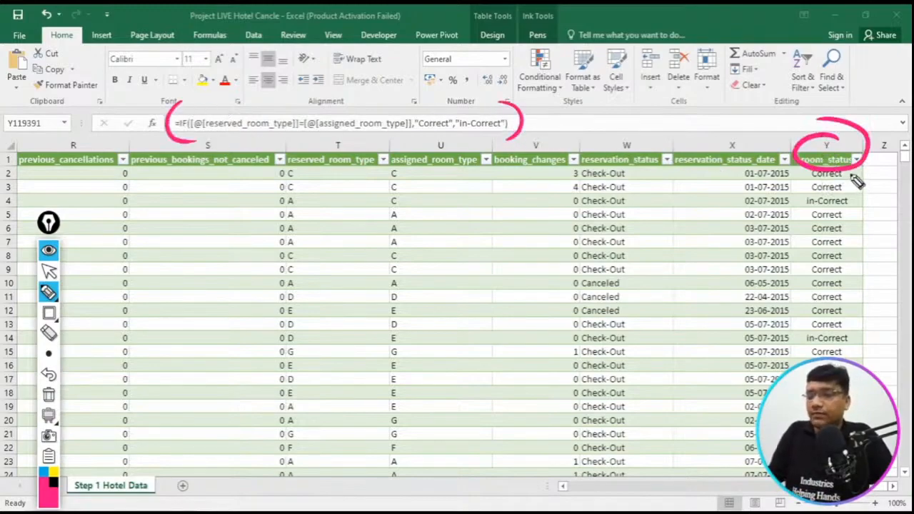
left_click_drag(854, 175, 889, 166)
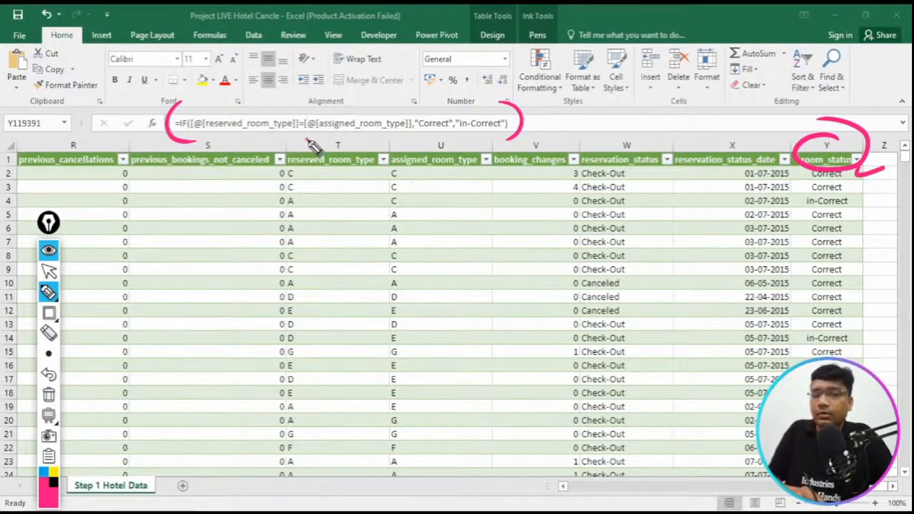
left_click_drag(313, 143, 330, 177)
left_click_drag(461, 147, 473, 179)
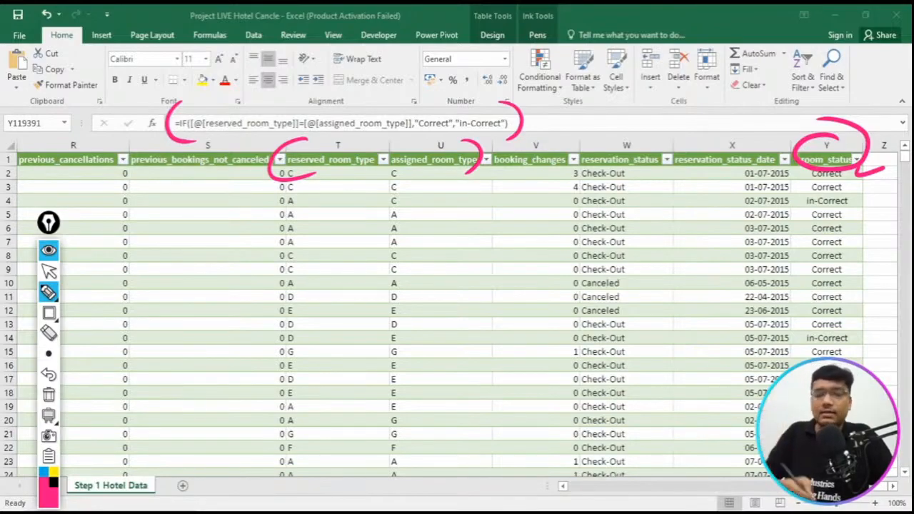
left_click(50, 397)
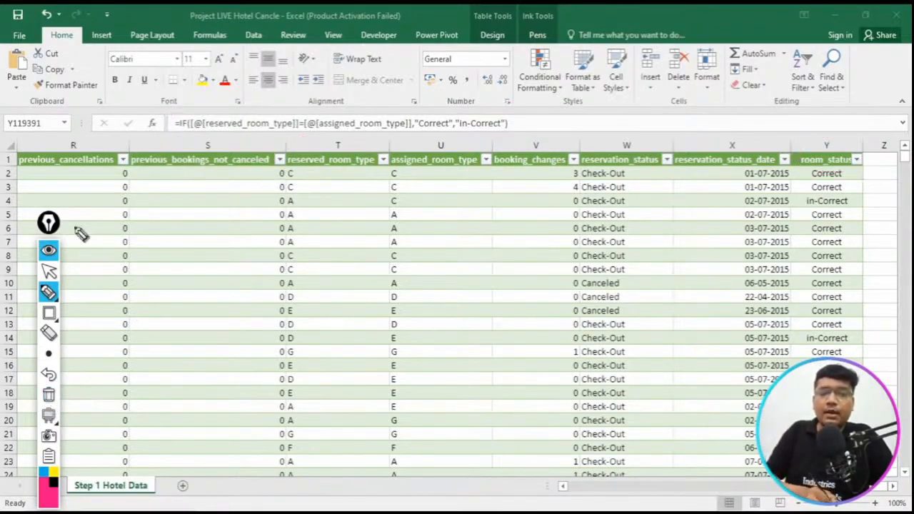
left_click(57, 250)
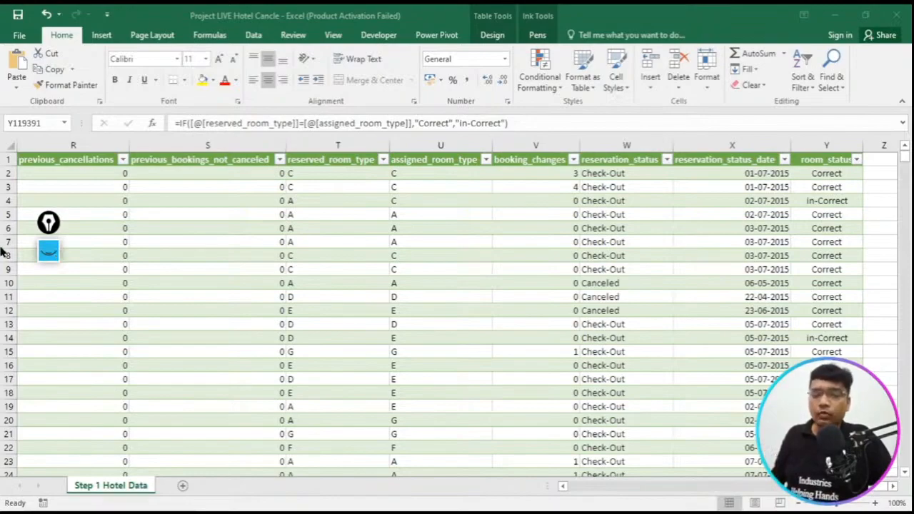
- Switch to the Hotel_Booking_Excel project PDF and read the required formula for guest_type
key("alt+Tab")
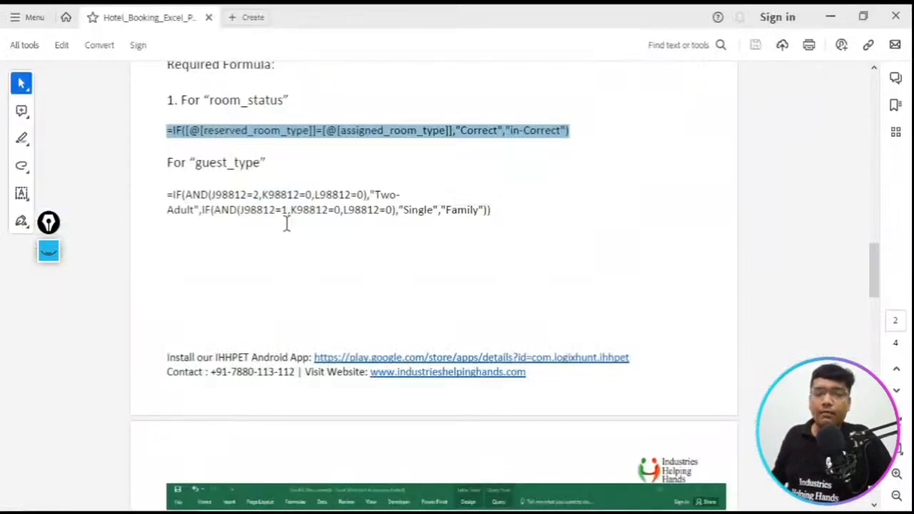
left_click(194, 163)
double_click(194, 163)
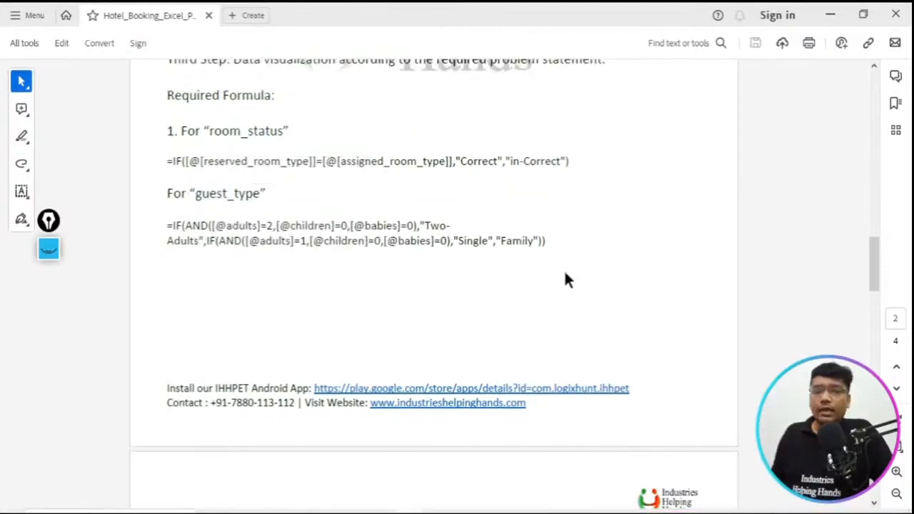
- Return to the Project LIVE Hotel Cancle workbook and add a guest_type column header in Z1
left_click(289, 468)
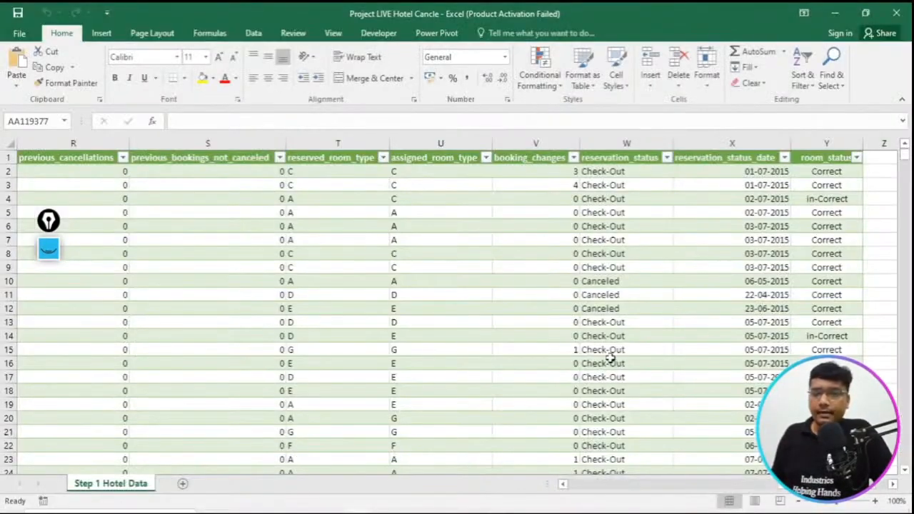
left_click(884, 155)
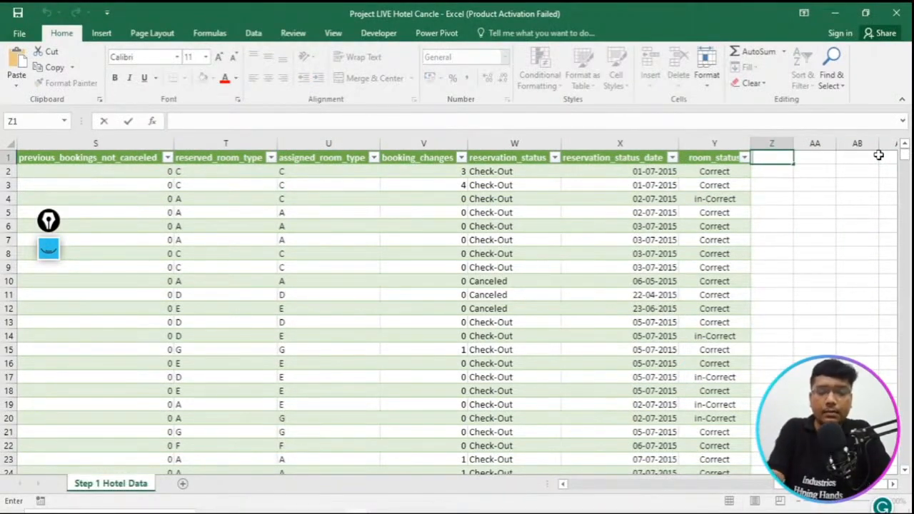
type("gues")
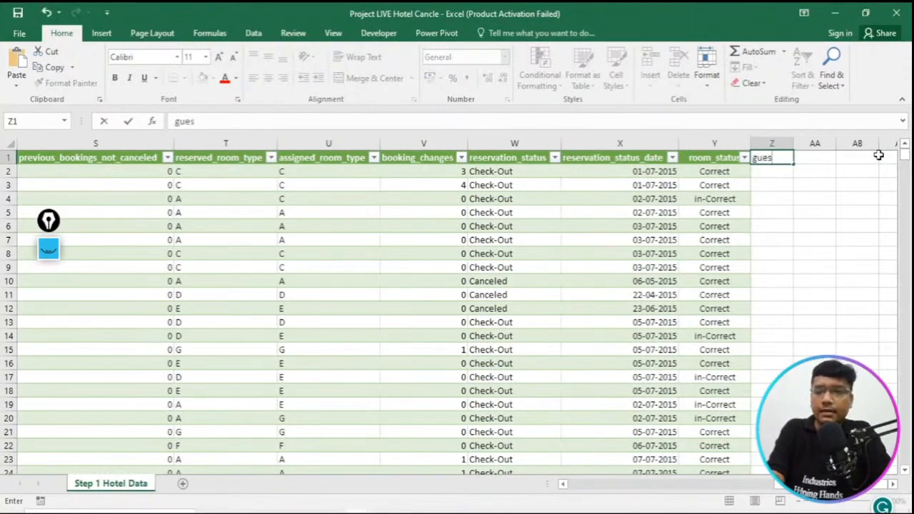
type("y")
key("BackSpace")
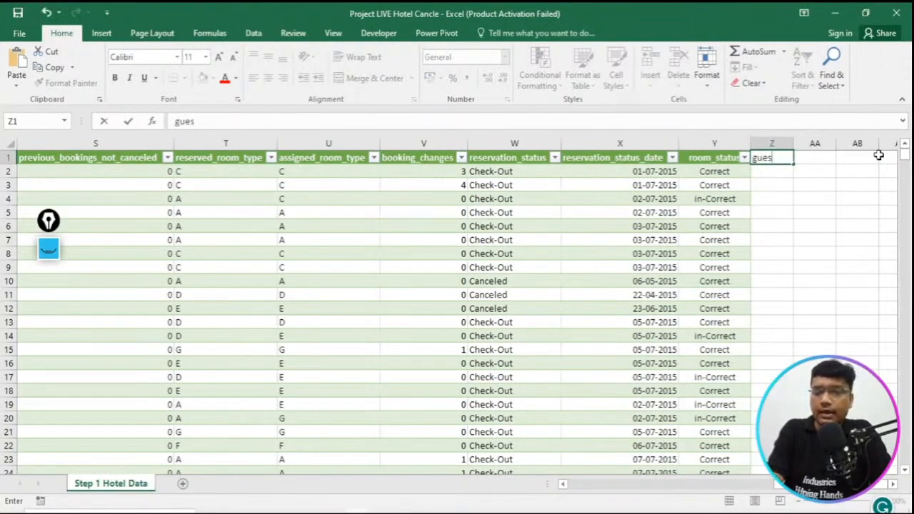
type("t_")
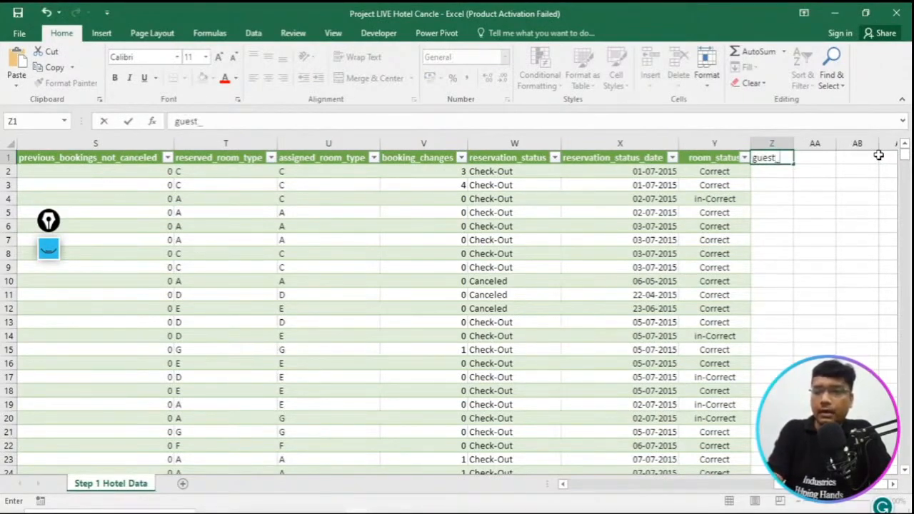
type("type")
key("Return")
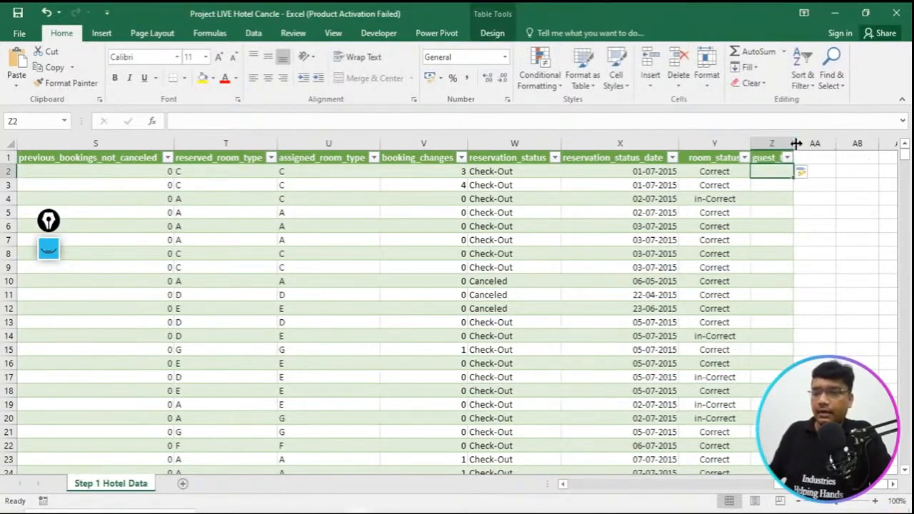
- Widen column Z to fit the guest_type header, then centre the column horizontally and middle-align it vertically
left_click_drag(795, 143, 822, 145)
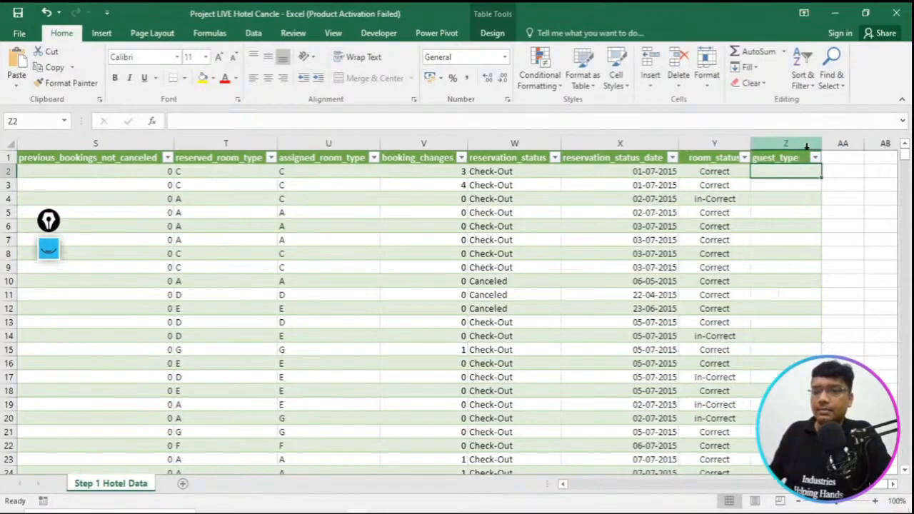
left_click(801, 143)
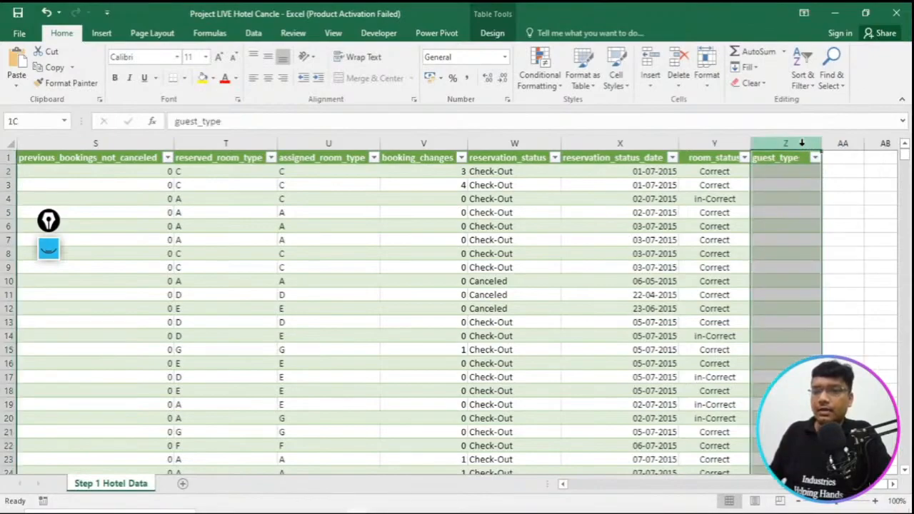
left_click(268, 77)
left_click(269, 59)
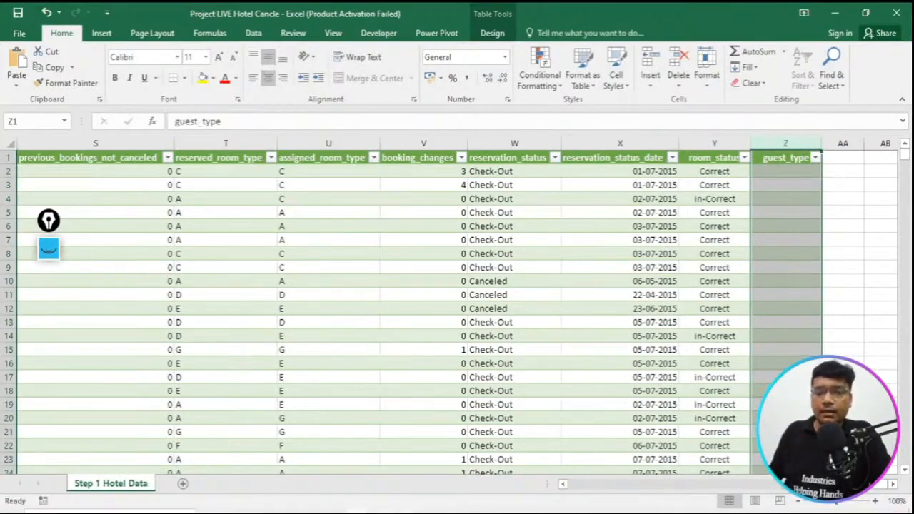
- Switch to the Excel_DB_Hotel_Booking_Project workbook's dashboard, reopen the annotation tools and clear the leftover pen marks
left_click(359, 512)
left_click(431, 479)
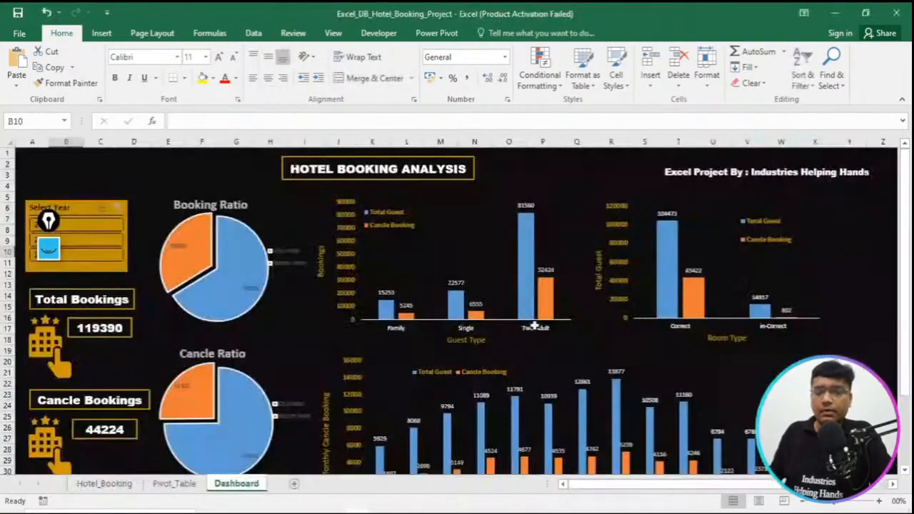
left_click(49, 248)
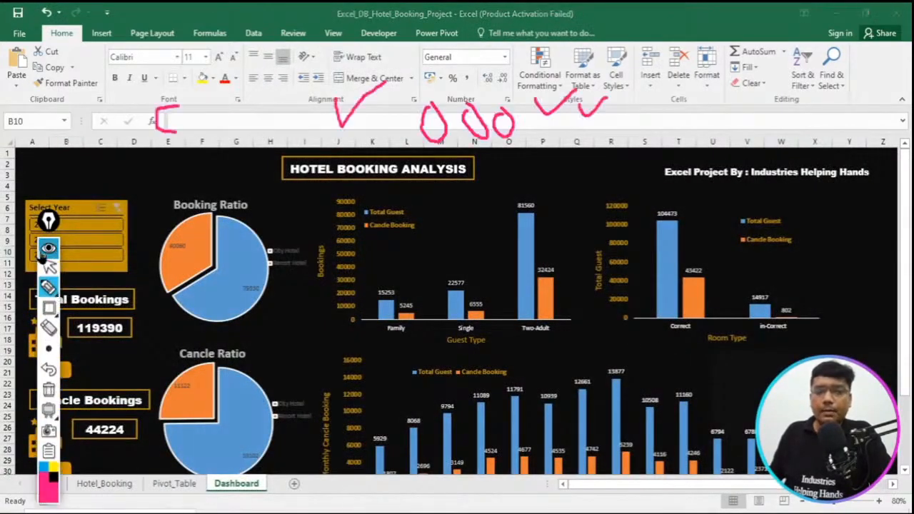
left_click(48, 393)
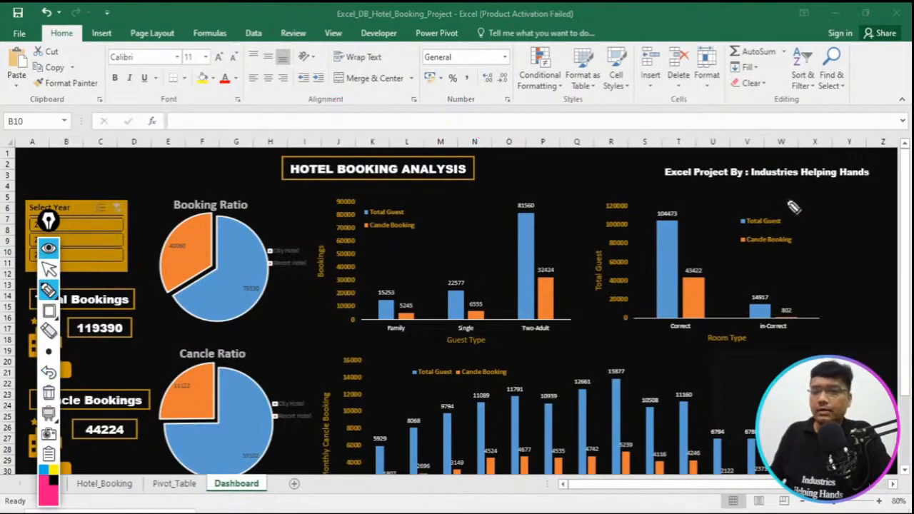
- Box the Correct and in-Correct bars and the Room Type and Guest Type axis titles with pink annotation rectangles, then clear them
left_click(48, 311)
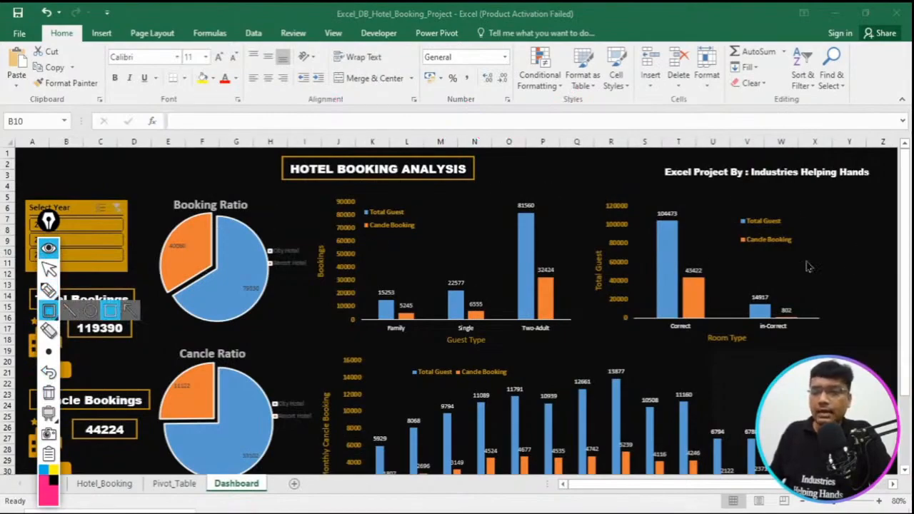
mouse_move(649, 199)
left_mouse_down()
mouse_move(680, 245)
mouse_move(708, 351)
mouse_move(704, 341)
mouse_move(754, 356)
left_mouse_up()
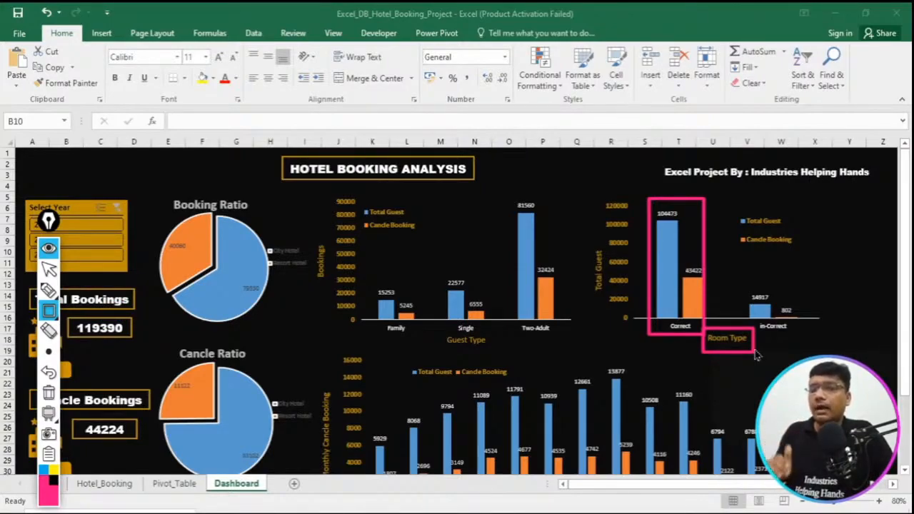
left_click_drag(748, 285, 806, 345)
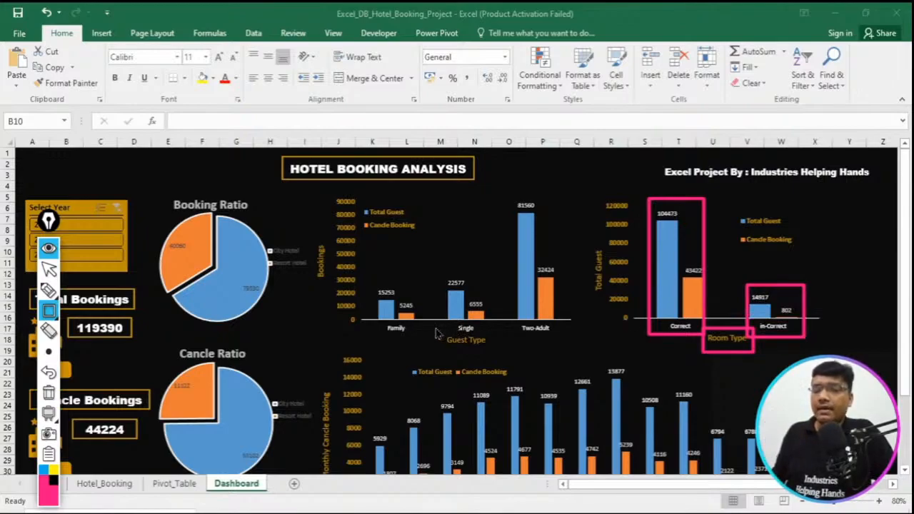
left_click_drag(433, 329, 507, 356)
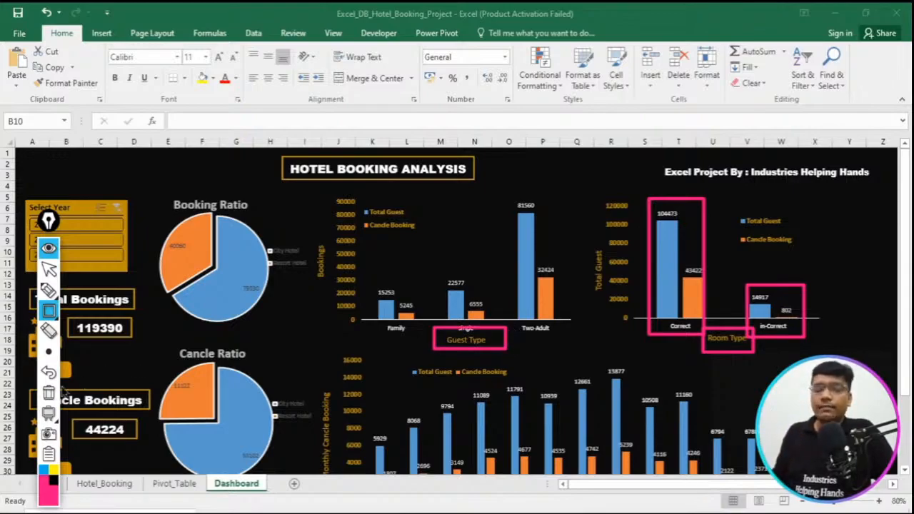
left_click(49, 393)
- Box the Two-Adult label, its two bar values, and the Single and Family bars in the guest type chart, then clear the rectangles
left_click_drag(508, 316, 591, 343)
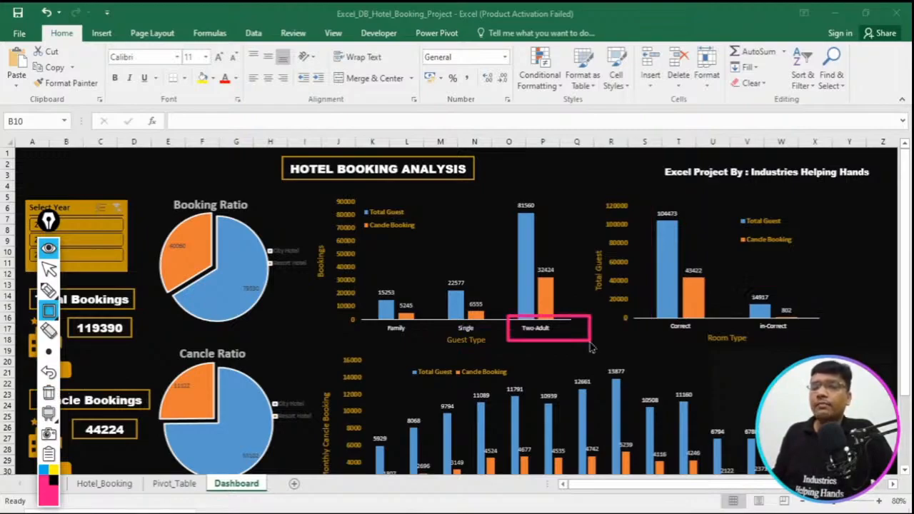
left_click_drag(505, 191, 548, 225)
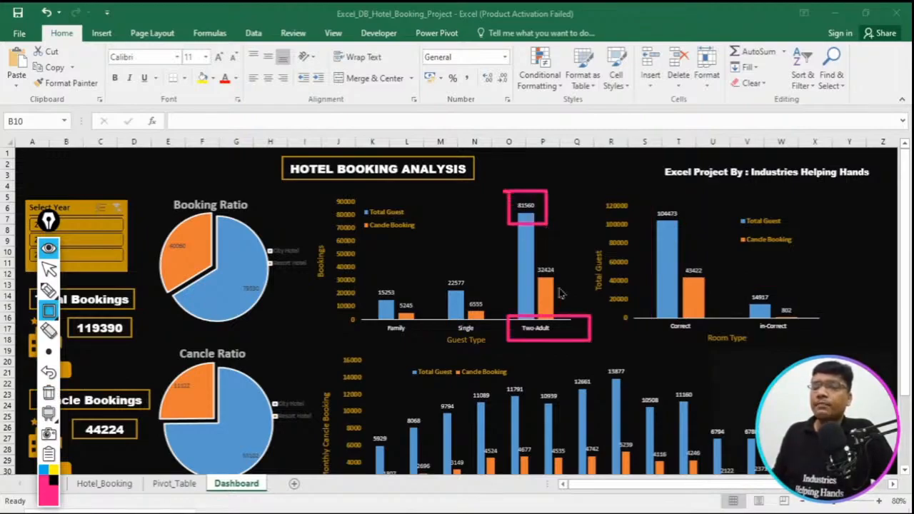
left_click_drag(530, 259, 569, 287)
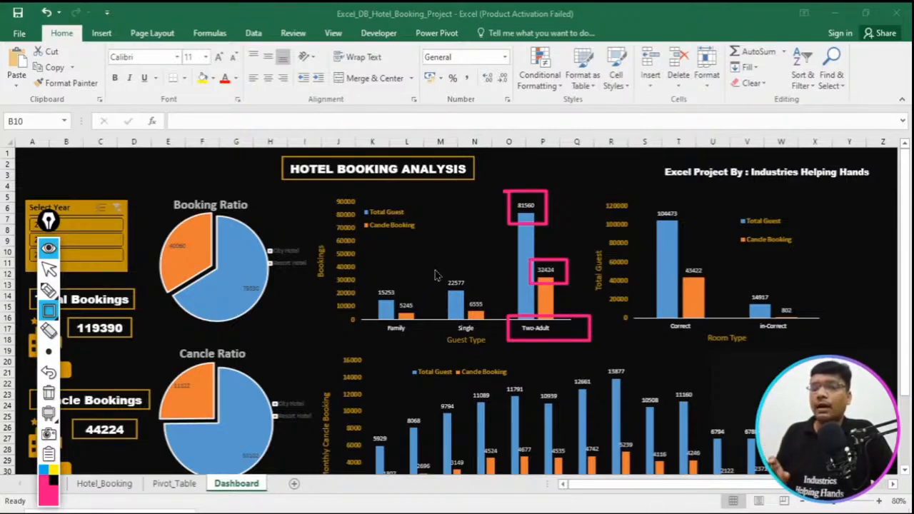
left_click_drag(434, 269, 510, 347)
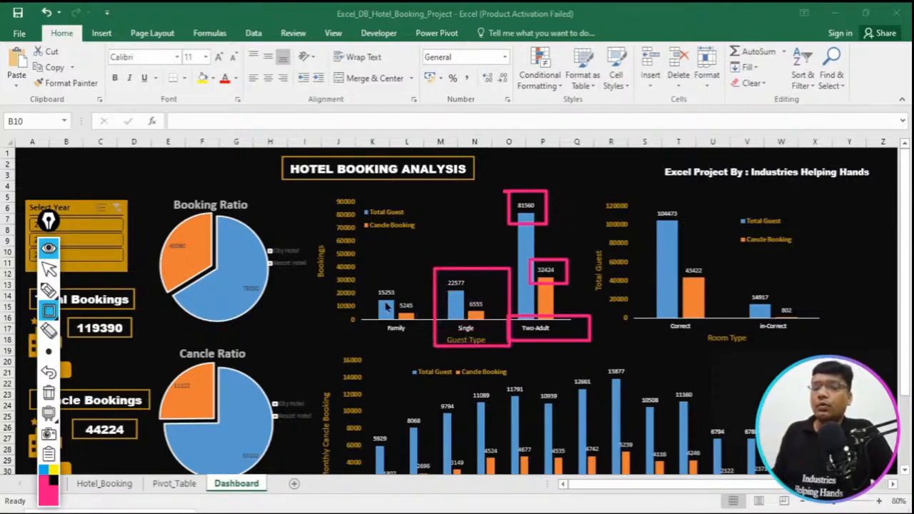
left_click_drag(361, 276, 423, 351)
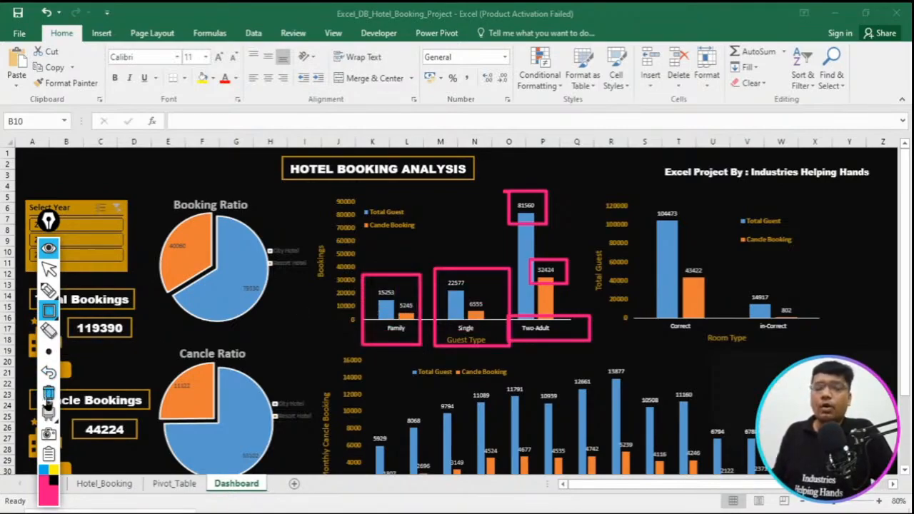
left_click(49, 393)
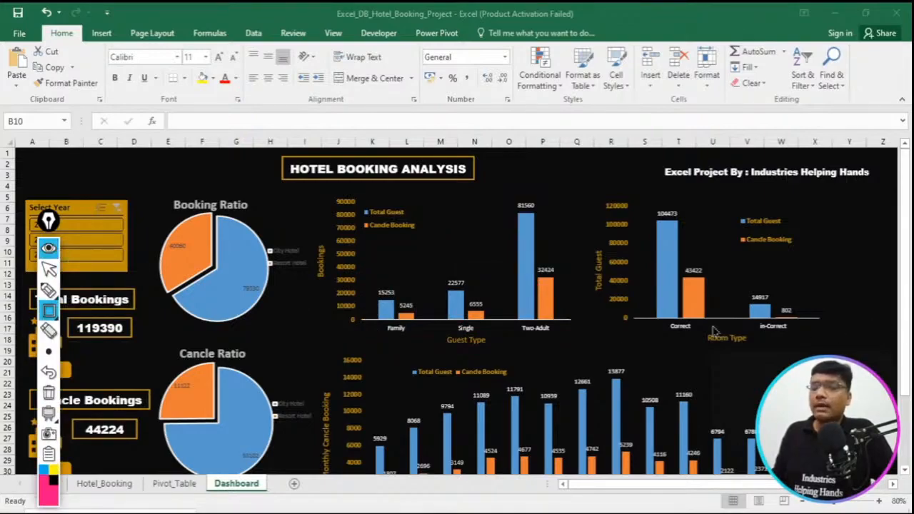
- Box only the Room Type and Guest Type axis titles on the dashboard, then clear the rectangles and hide the annotation tools
left_click_drag(698, 327, 762, 353)
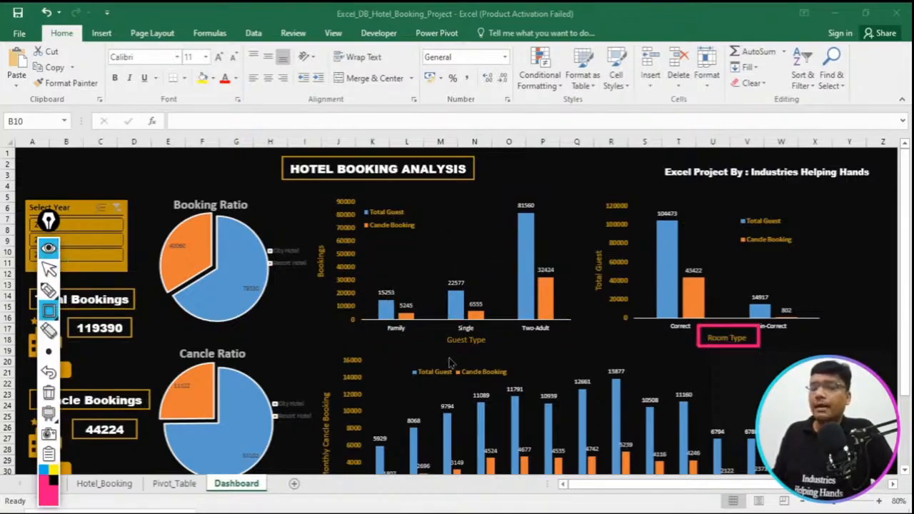
left_click_drag(443, 328, 534, 363)
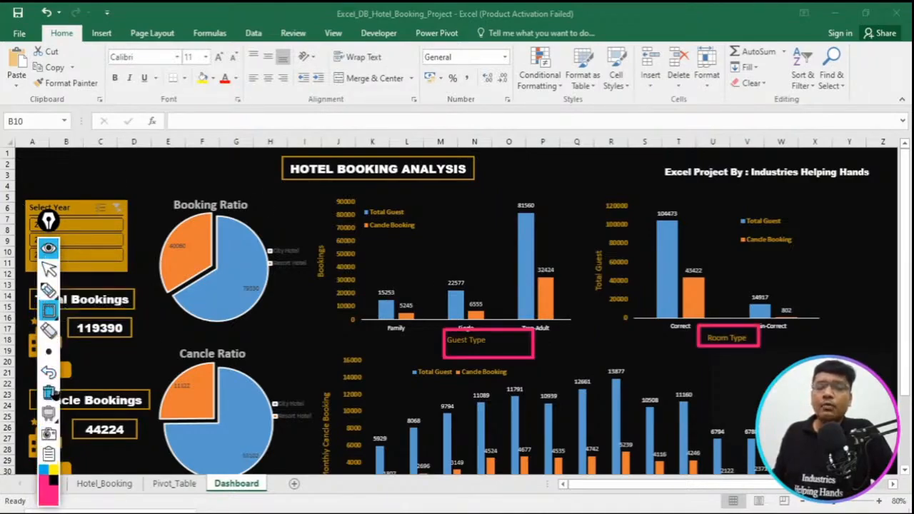
left_click(48, 392)
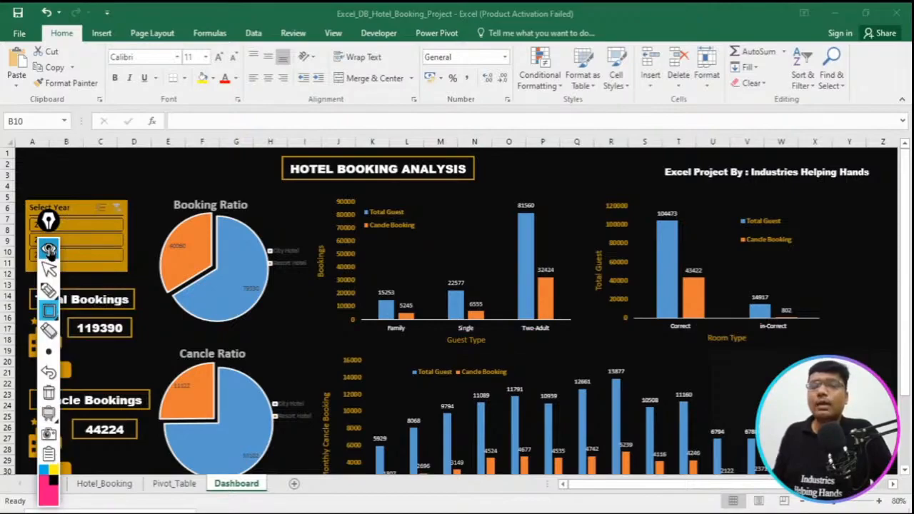
left_click(49, 249)
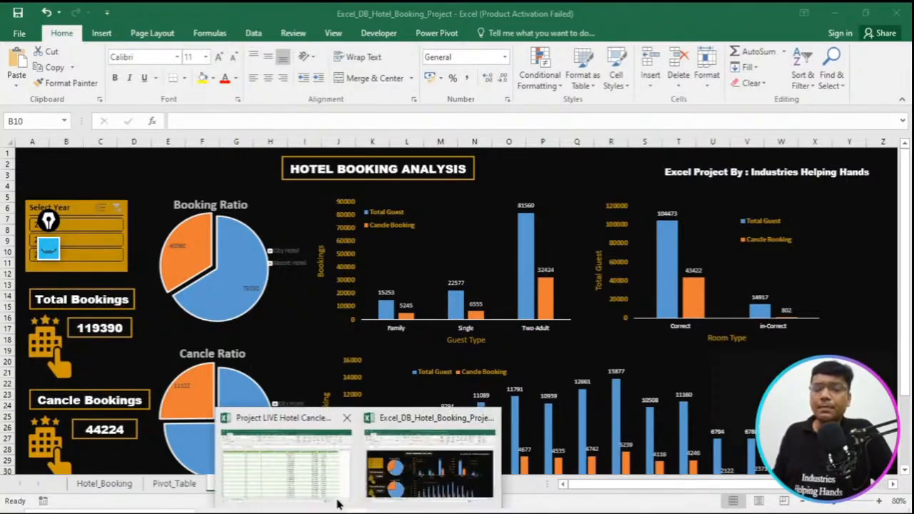
- Switch to the Project LIVE Hotel Cancle workbook, select cell Z2 under guest_type, and widen the room_status column slightly
left_click(303, 467)
left_click(812, 172)
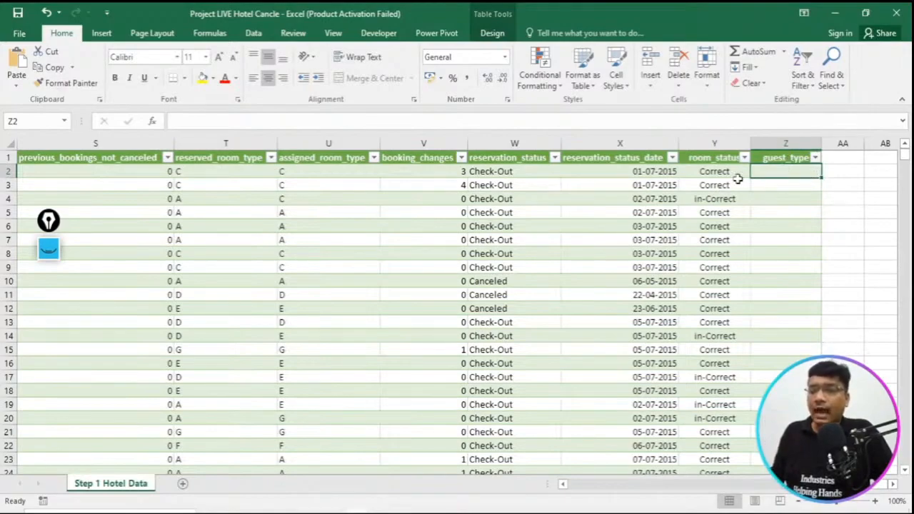
left_click_drag(750, 143, 762, 143)
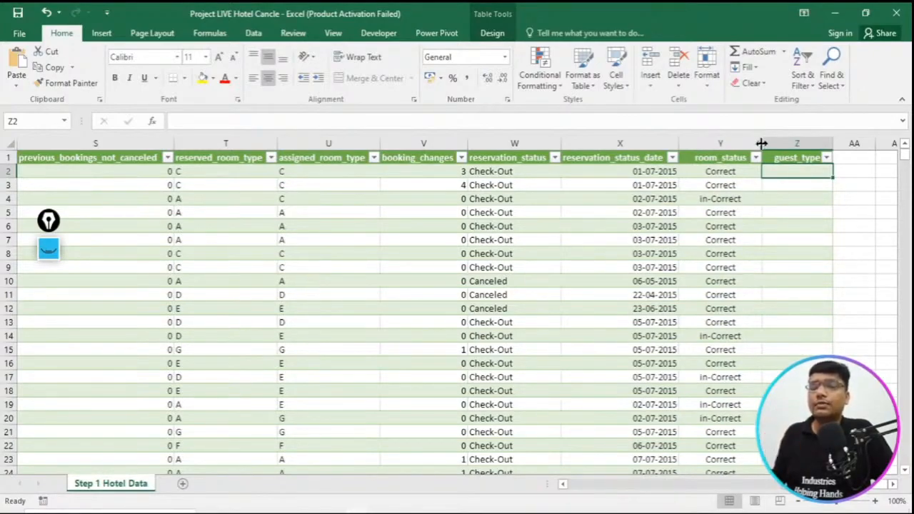
- Go back along row 2 from guest_type to the adults column and examine the adults, children and babies data
double_click(799, 171)
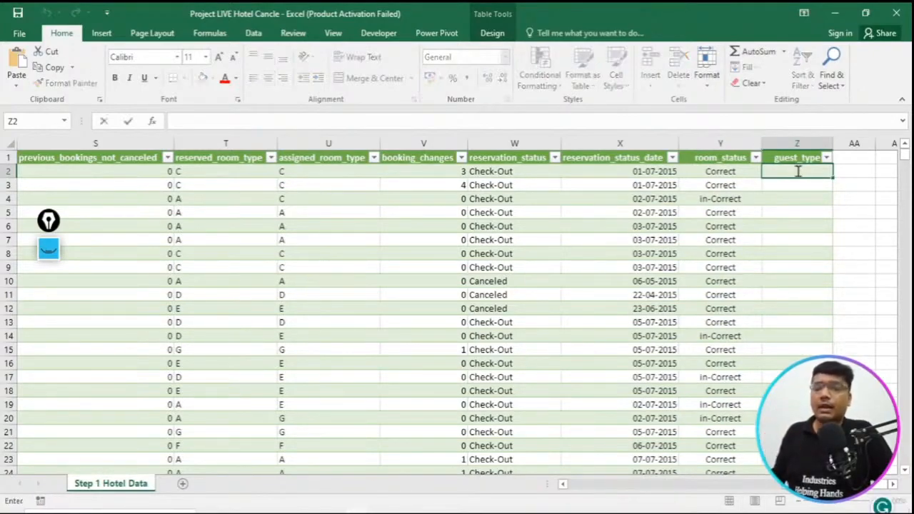
key("Escape")
key("Left")
key("Left")
key("Left")
key("Left")
key("Left")
key("Left")
key("Left")
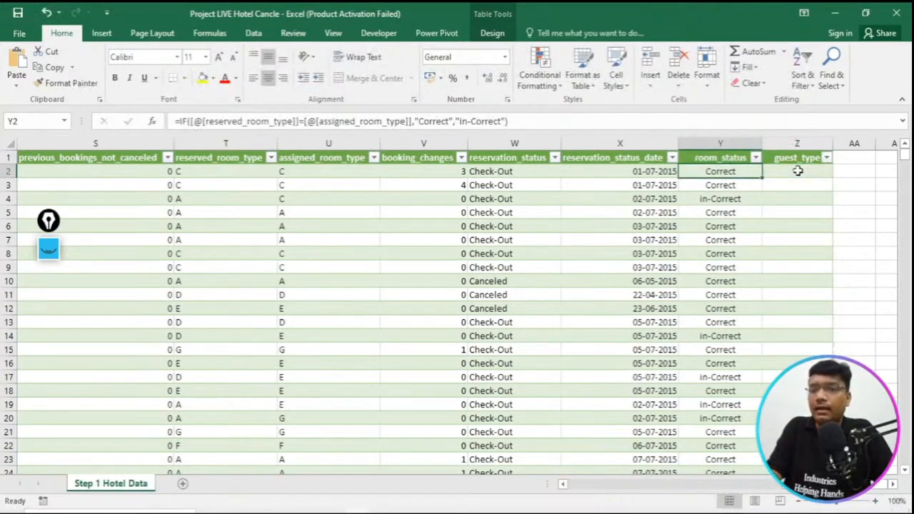
key("Left")
key("Left")
key("Left")
key("Left")
key("Left")
key("Left")
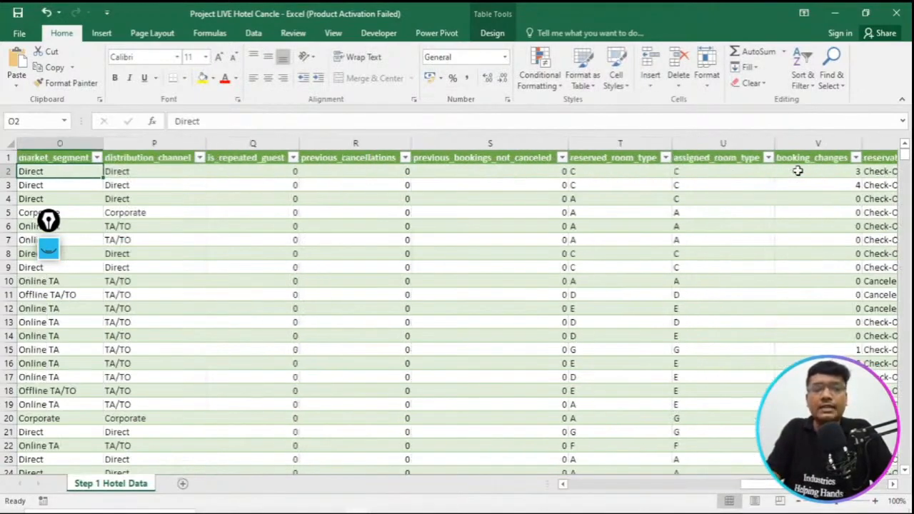
key("Left")
key("Left")
key("Left")
key("Left")
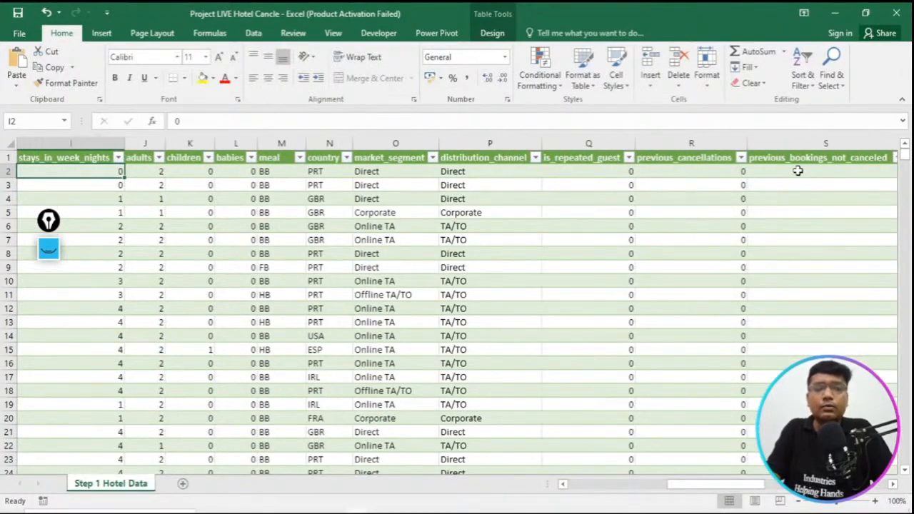
key("Right")
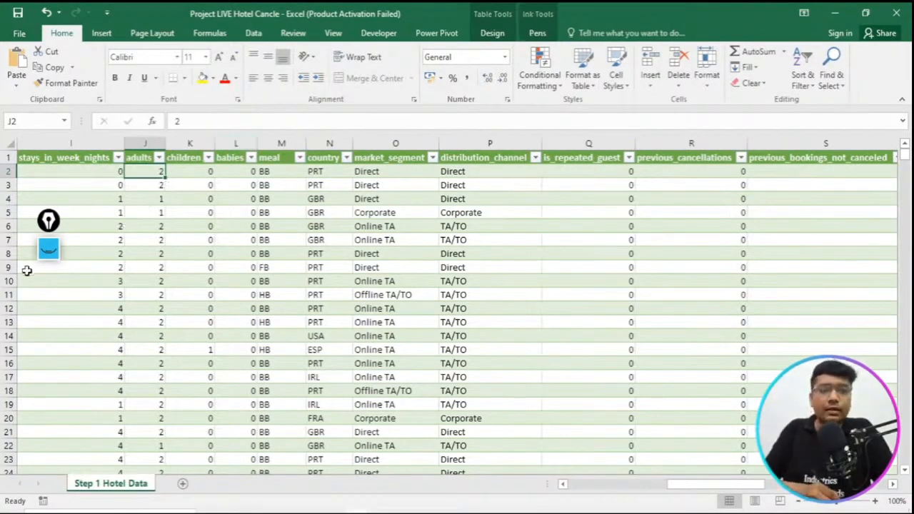
- Circle the adults, children and babies column headers with the pink annotation pen, then clear the circles
left_click(53, 255)
left_click(48, 290)
left_click(67, 289)
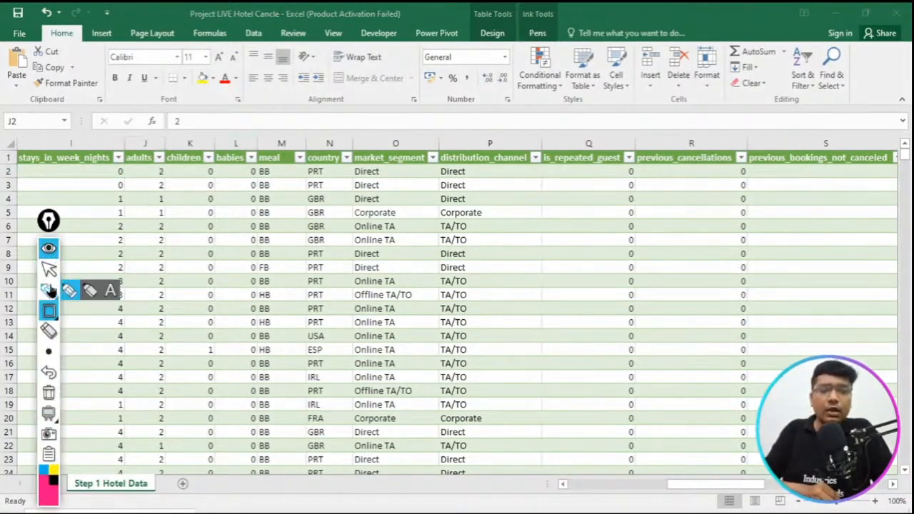
left_click_drag(129, 147, 133, 140)
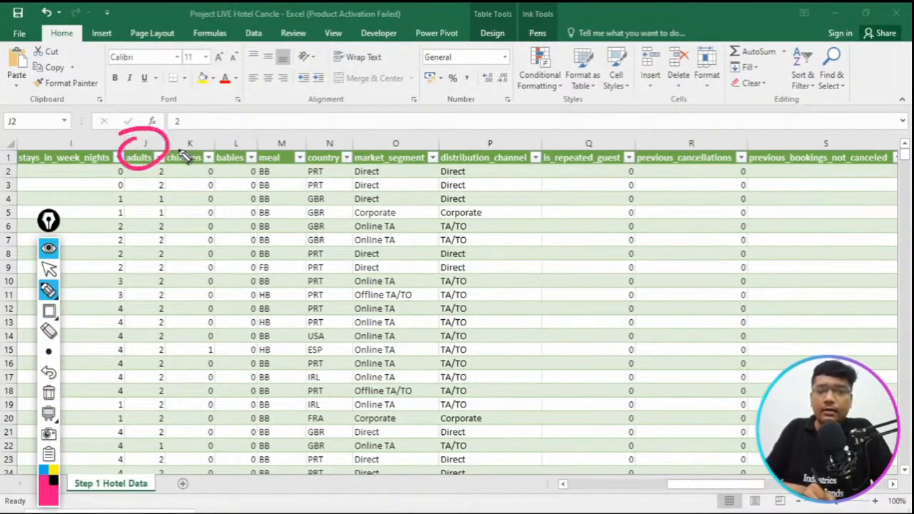
mouse_move(190, 133)
left_mouse_down()
mouse_move(201, 170)
mouse_move(195, 133)
mouse_move(250, 168)
mouse_move(213, 158)
left_mouse_up()
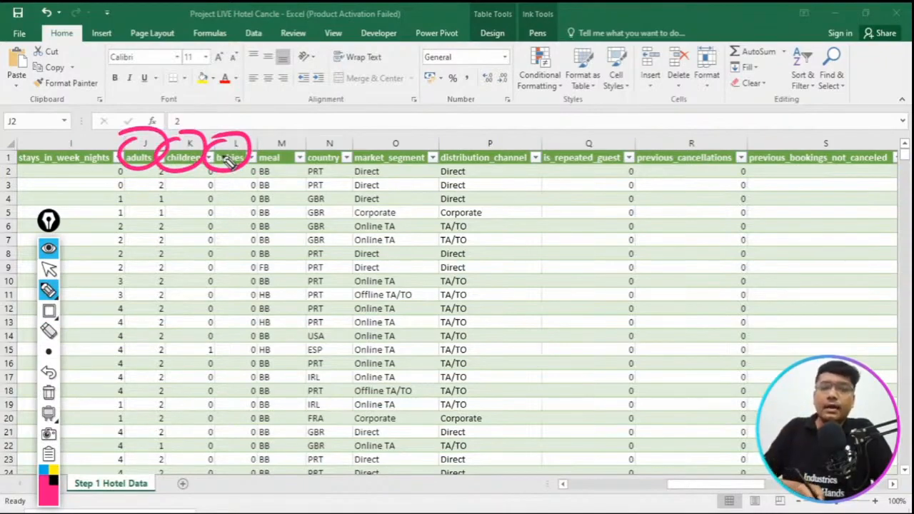
left_click(48, 393)
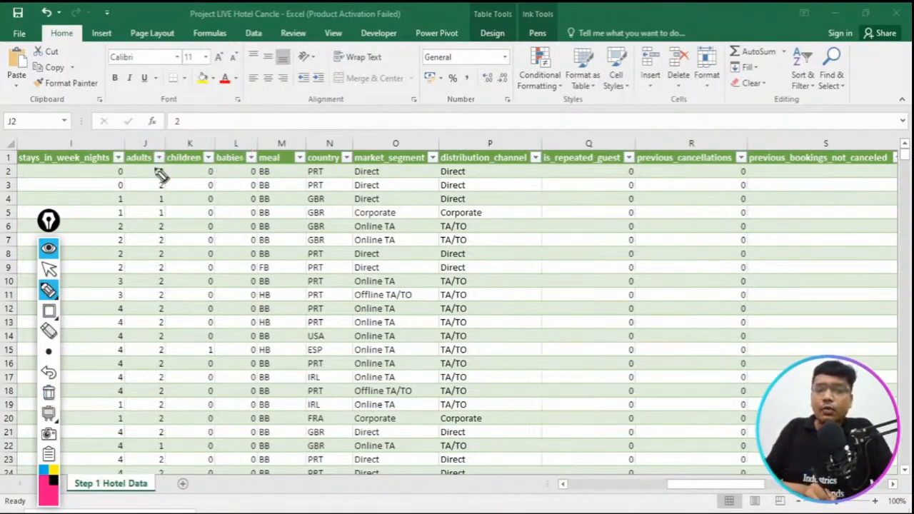
- Circle the adults values in rows 2, 4 and 5 and the guest counts in row 15, then clear the pen marks
mouse_move(172, 169)
left_mouse_down()
mouse_move(155, 171)
mouse_move(159, 163)
left_mouse_up()
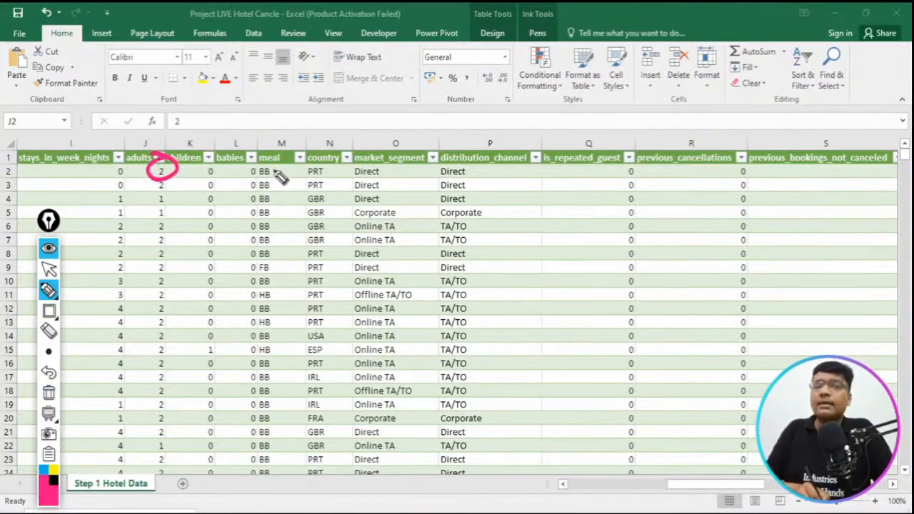
mouse_move(170, 193)
left_mouse_down()
mouse_move(177, 200)
mouse_move(163, 210)
mouse_move(187, 191)
left_mouse_up()
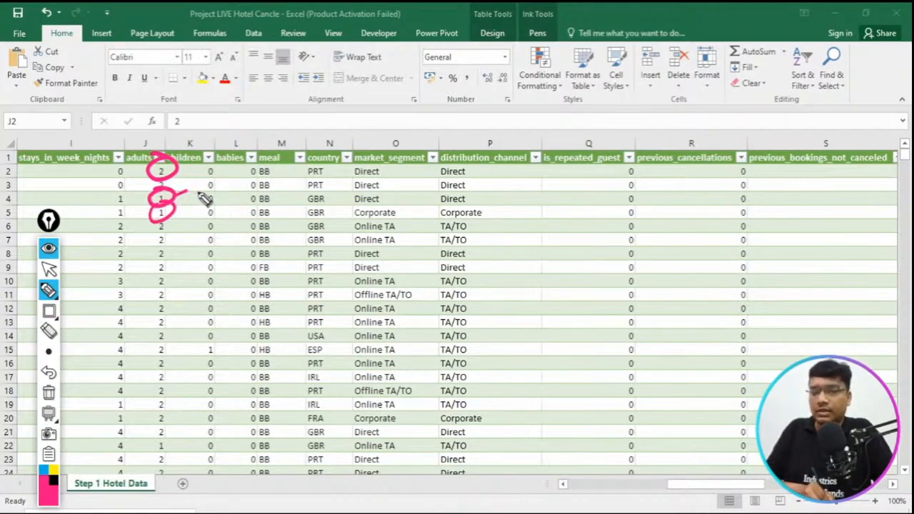
mouse_move(166, 346)
left_mouse_down()
mouse_move(151, 353)
mouse_move(171, 345)
mouse_move(203, 356)
mouse_move(227, 341)
left_mouse_up()
left_click(49, 392)
- Circle the adults and children values in row 15, handwrite a circled "Family" beside them, then clear the marks and hide the annotation tools
mouse_move(166, 347)
left_mouse_down()
mouse_move(152, 354)
mouse_move(174, 344)
mouse_move(227, 351)
mouse_move(350, 283)
mouse_move(372, 298)
mouse_move(365, 293)
mouse_move(391, 257)
mouse_move(429, 275)
mouse_move(350, 245)
left_mouse_up()
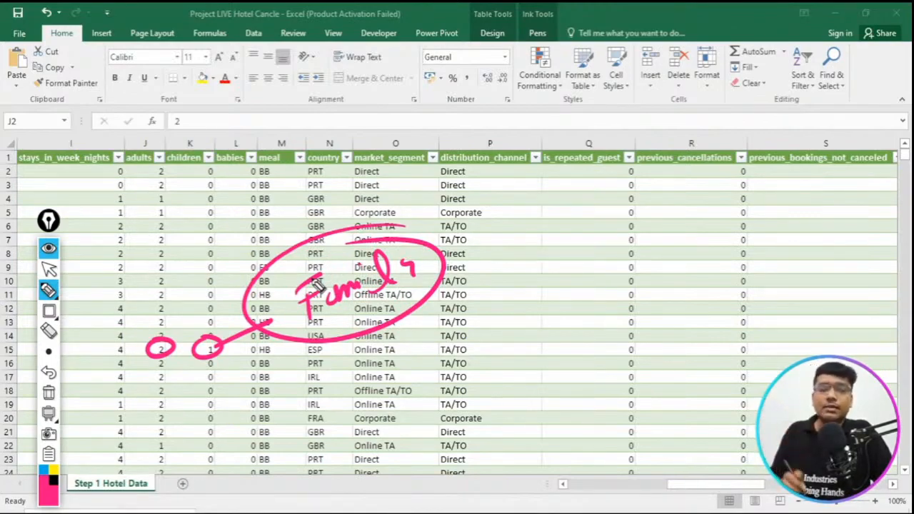
left_click(50, 394)
left_click(49, 250)
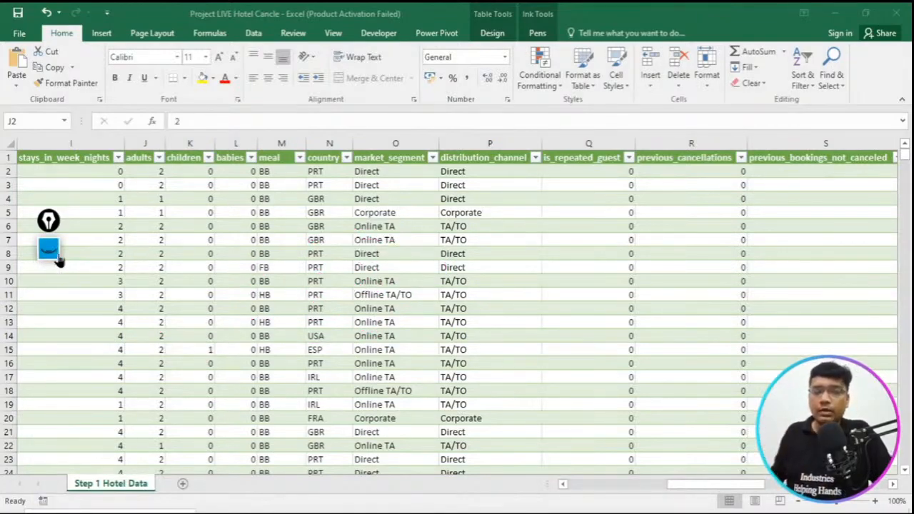
- Switch to the Hotel_Booking PDF, box the guest_type and room_status formulas with annotation rectangles, then clear them
key("alt+Tab")
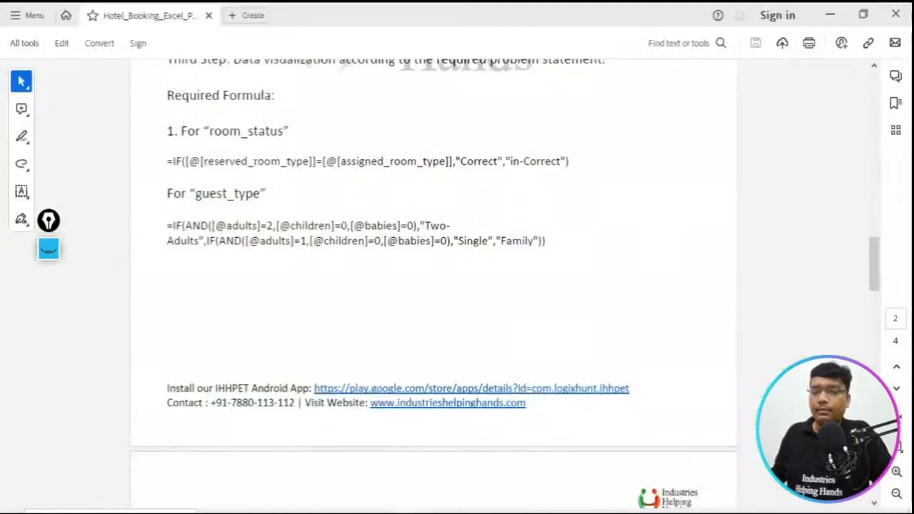
left_click(51, 258)
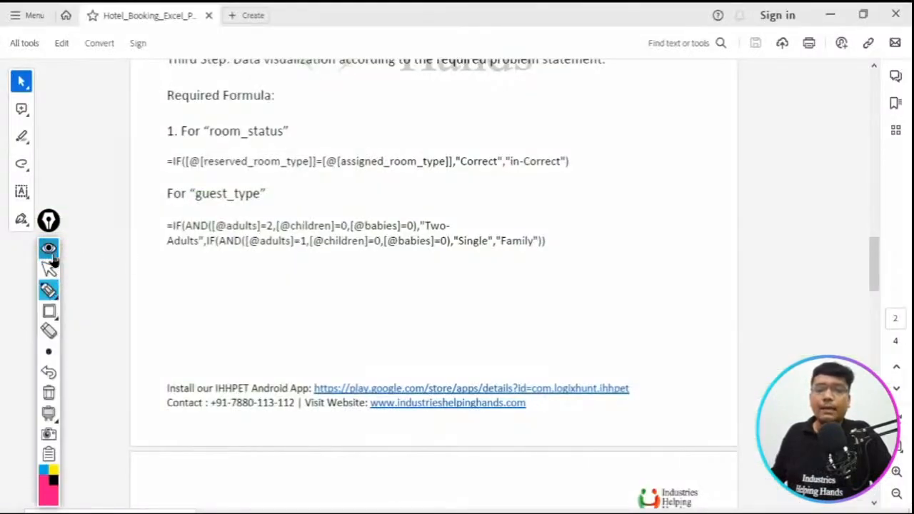
left_click(49, 310)
mouse_move(140, 207)
left_mouse_down()
mouse_move(353, 263)
mouse_move(636, 274)
left_mouse_up()
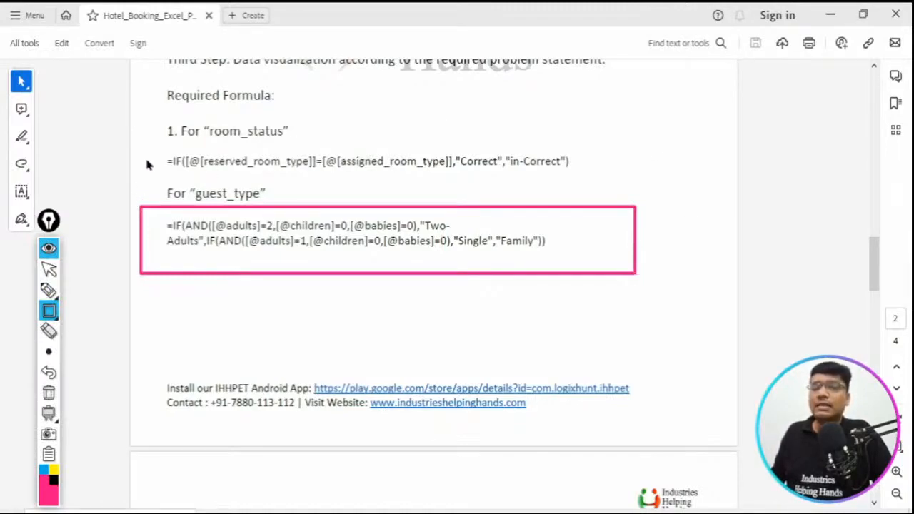
left_click_drag(152, 146, 582, 178)
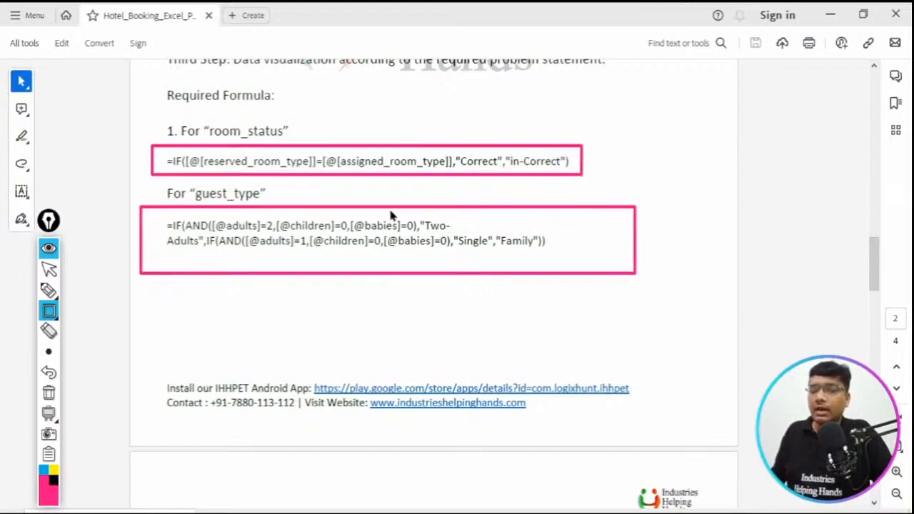
left_click(49, 392)
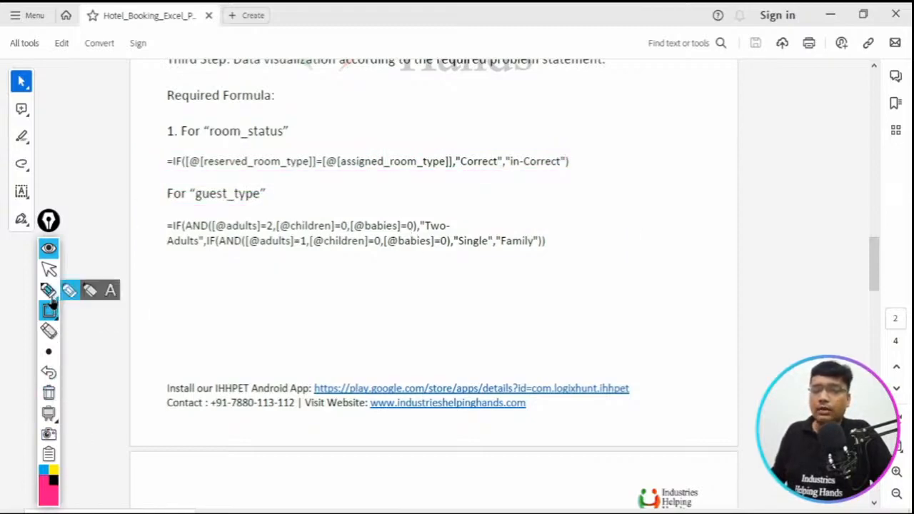
- Box the opening =IF( and =IF(AND parts of the two PDF formulas, then clear the rectangles and hide the annotation tools
left_click_drag(154, 145, 197, 172)
left_click_drag(170, 219, 212, 238)
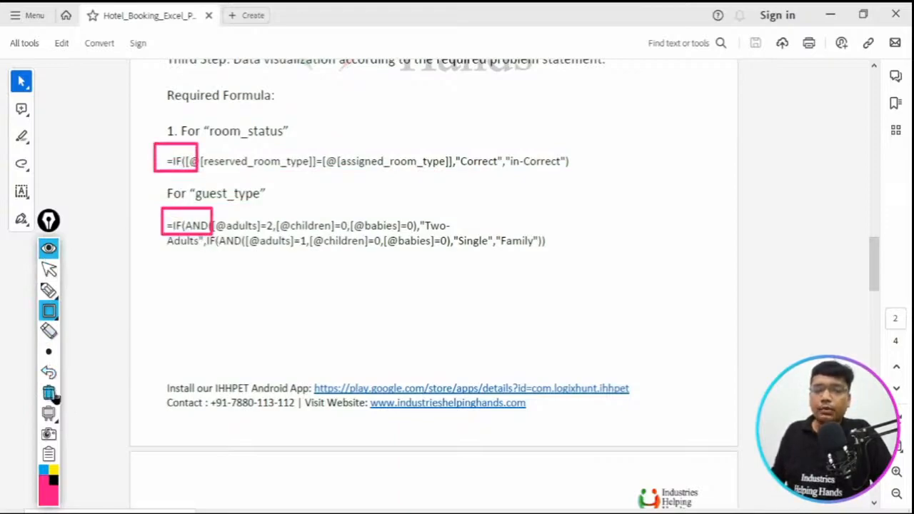
left_click(49, 392)
left_click(48, 269)
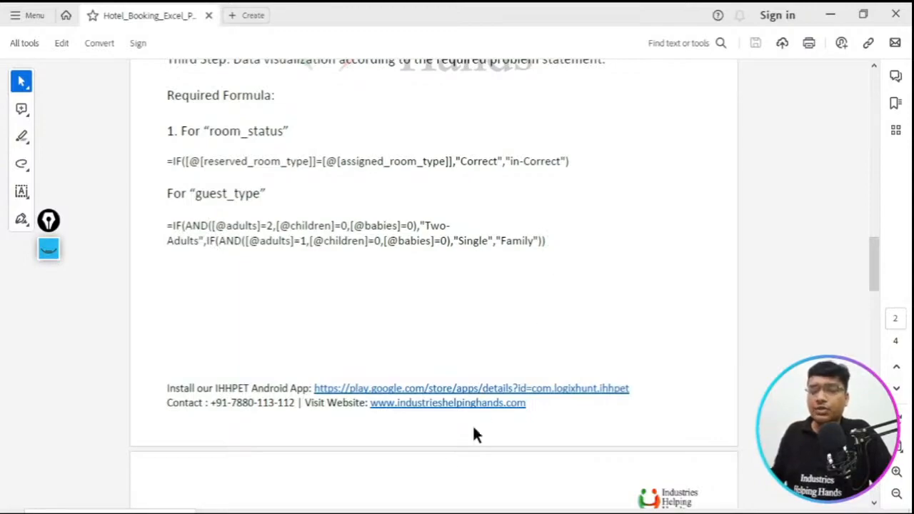
- Switch back to the Project LIVE Hotel Cancle workbook and start the formula =IF(AND( in cell Z2 under guest_type
mouse_move(362, 512)
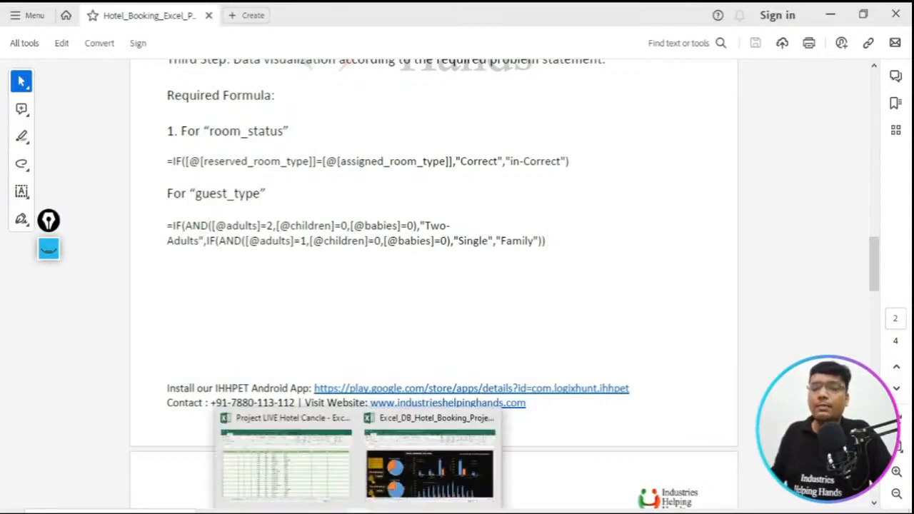
left_click(328, 486)
left_click_drag(704, 485, 873, 485)
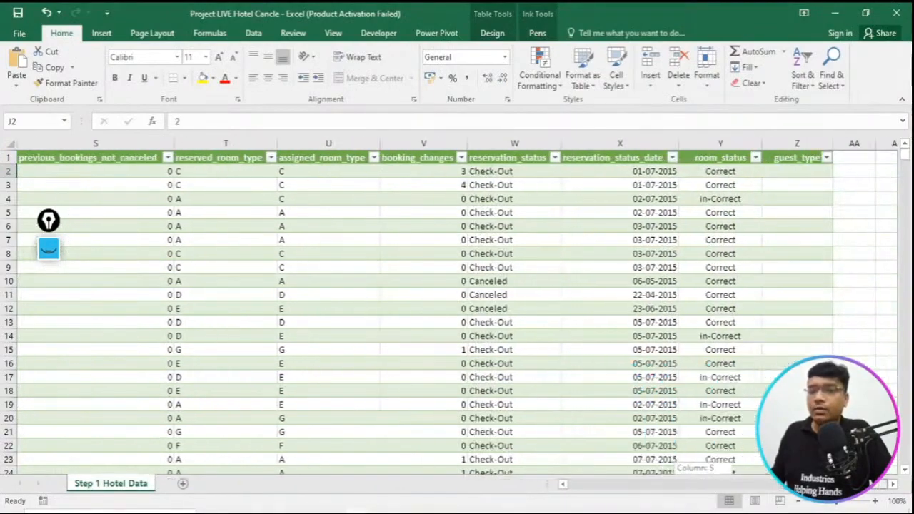
left_click(810, 170)
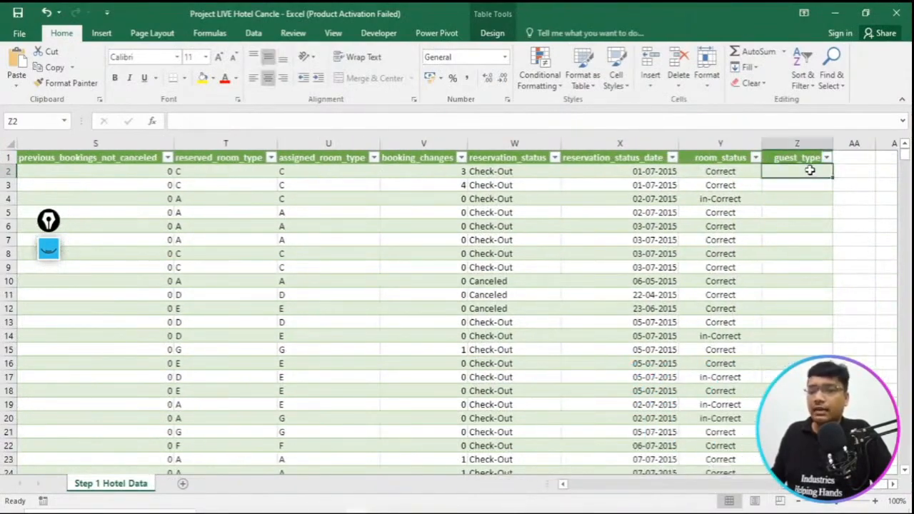
double_click(810, 170)
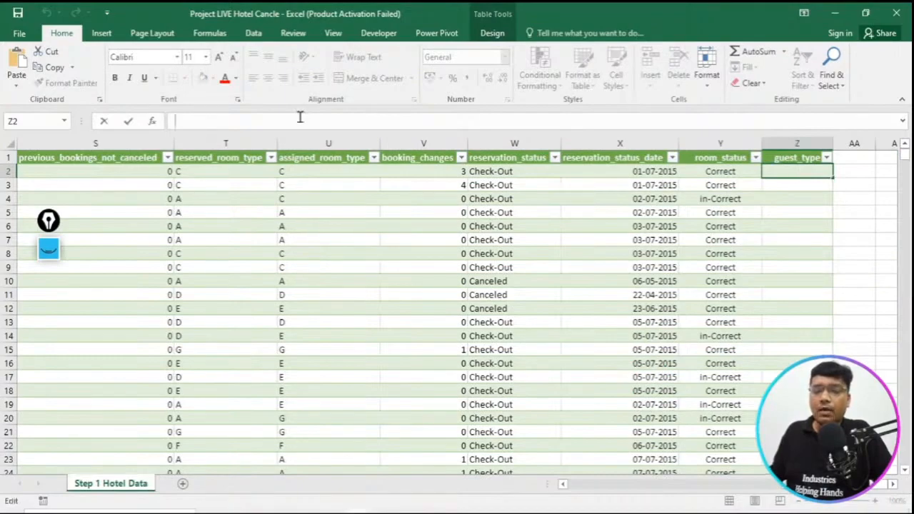
type("=")
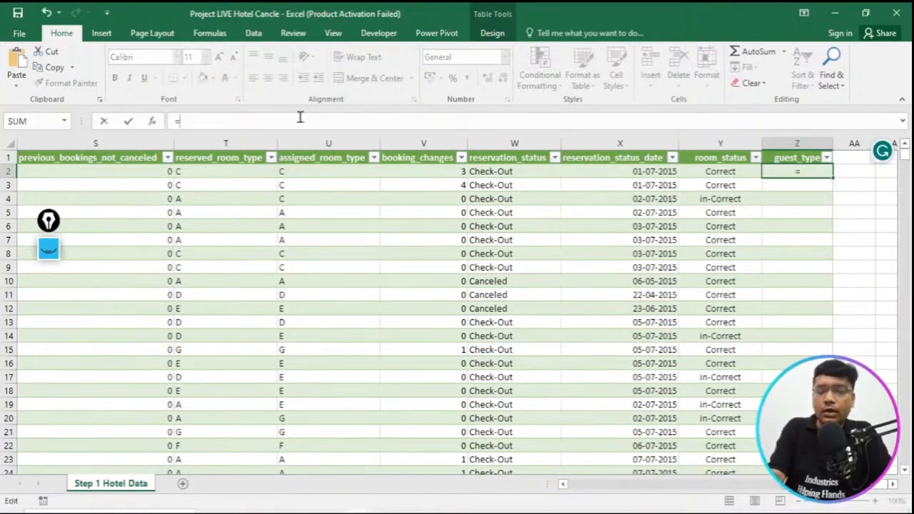
type("IF")
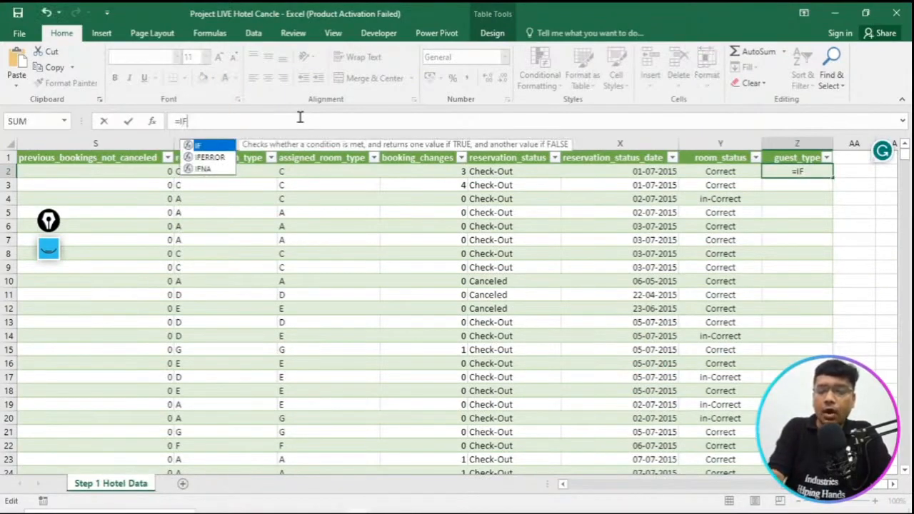
type("(AN")
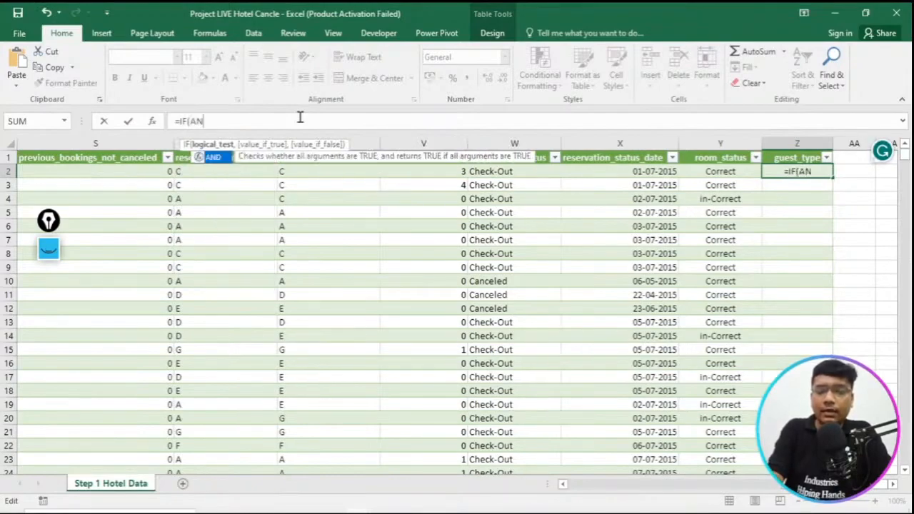
type("D(")
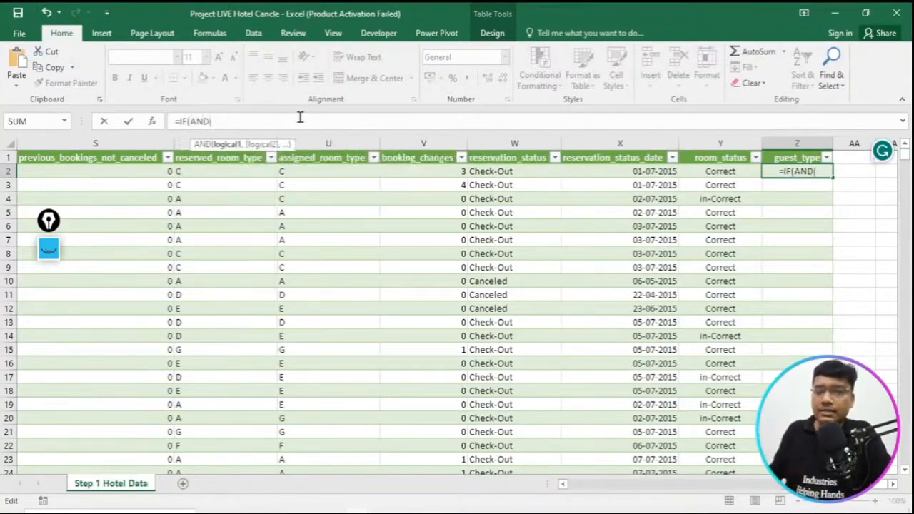
left_click_drag(805, 485, 668, 484)
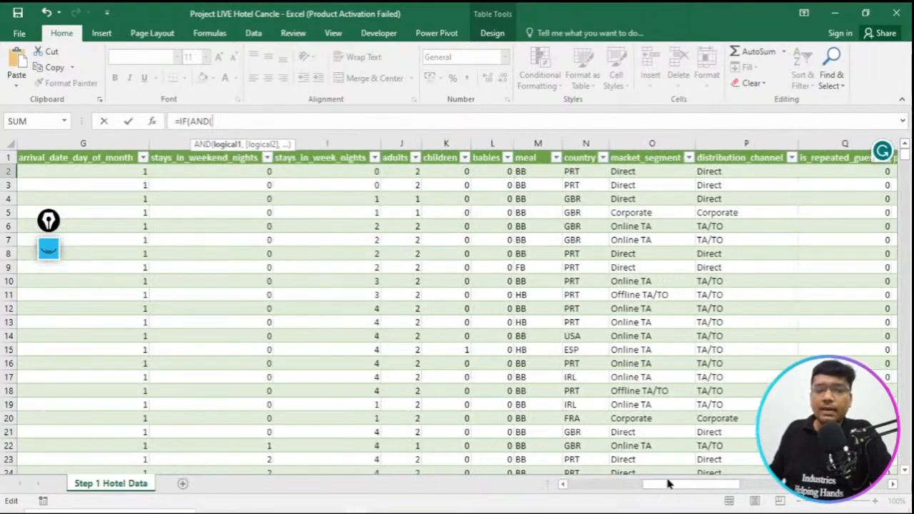
left_click(410, 172)
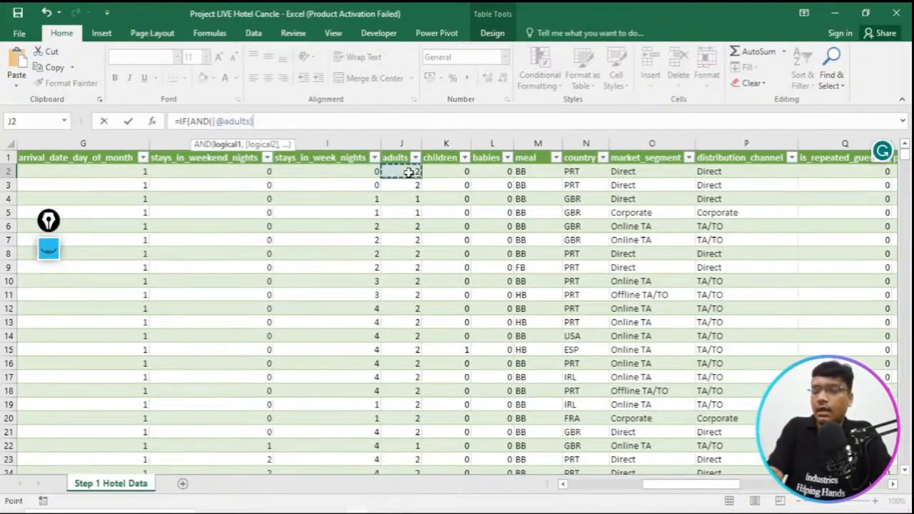
type("=2")
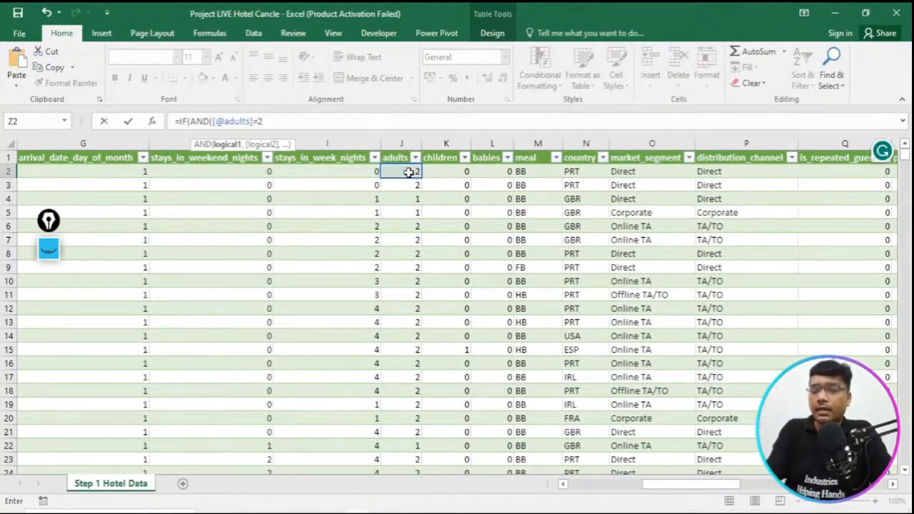
type(",")
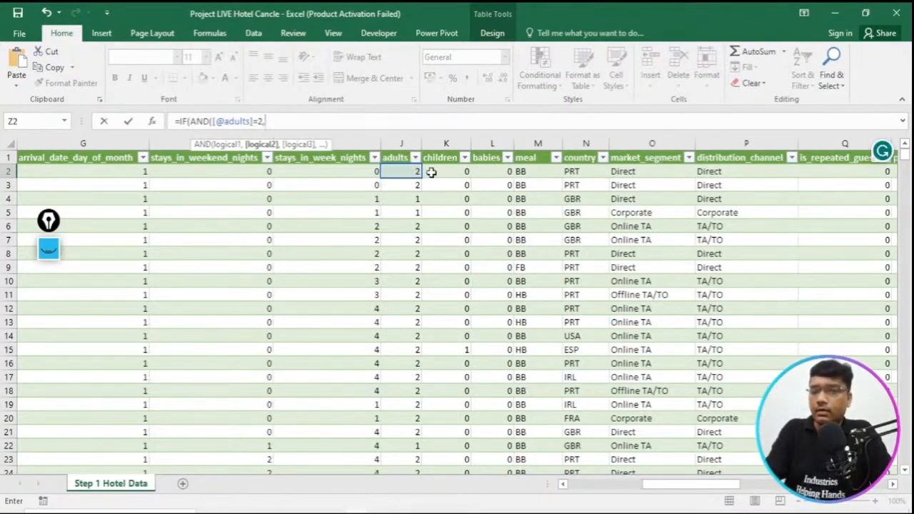
left_click(445, 172)
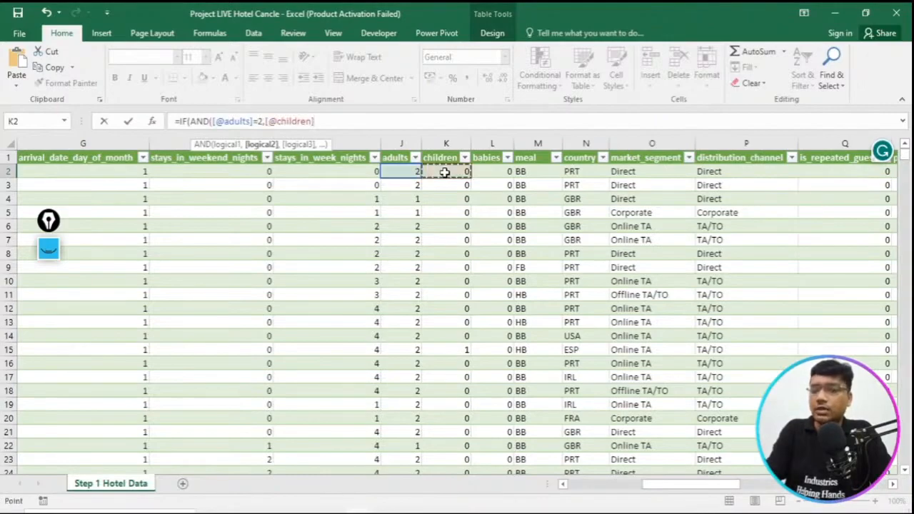
type("=0")
type(",")
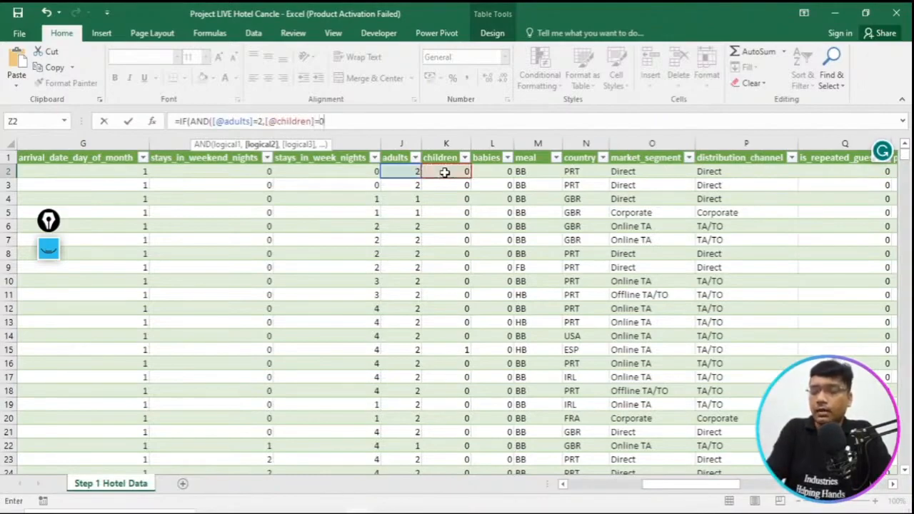
left_click(503, 172)
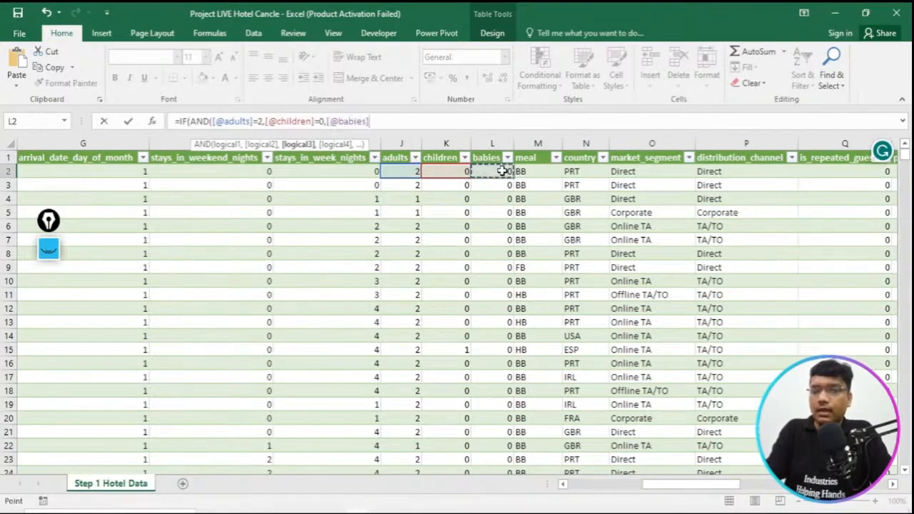
type("=0")
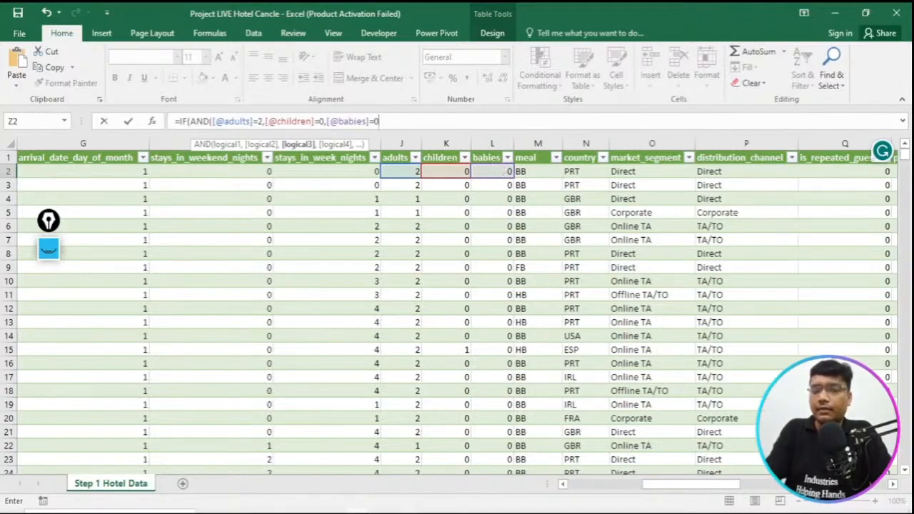
- Check the formula in the Hotel_Booking PDF, return to the workbook, close the AND test and enter "Two-Adults" as the value if true
key("alt+Tab")
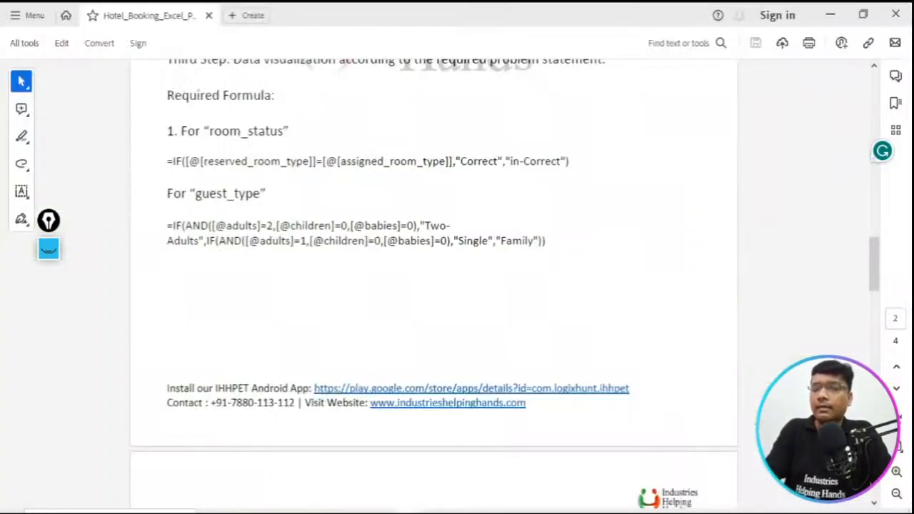
key("alt+Tab")
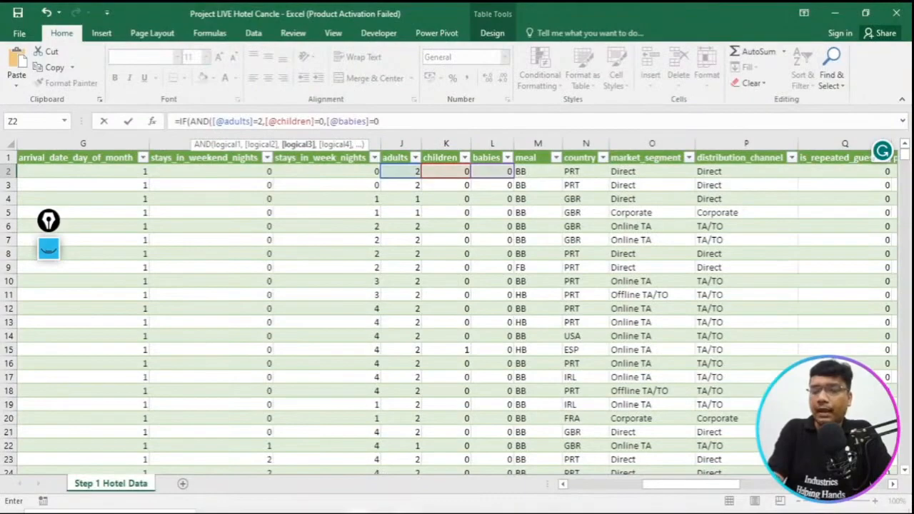
type("),")
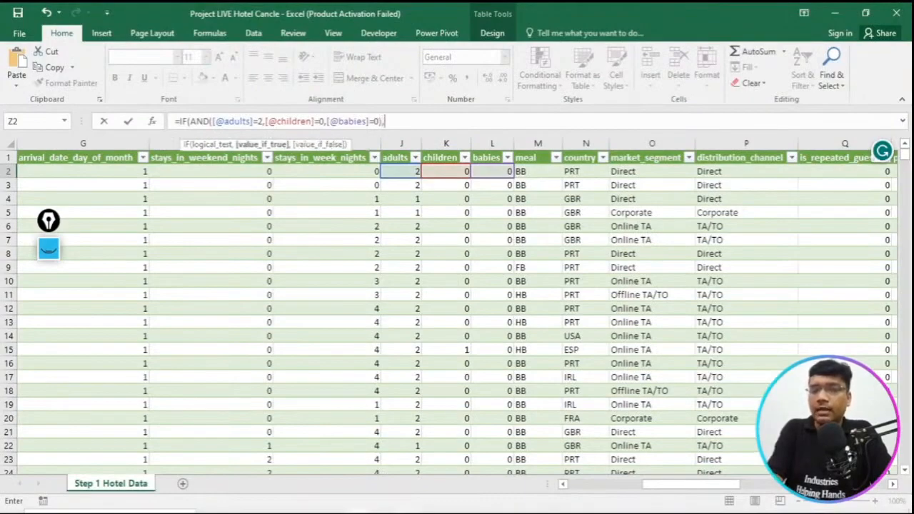
type("\"")
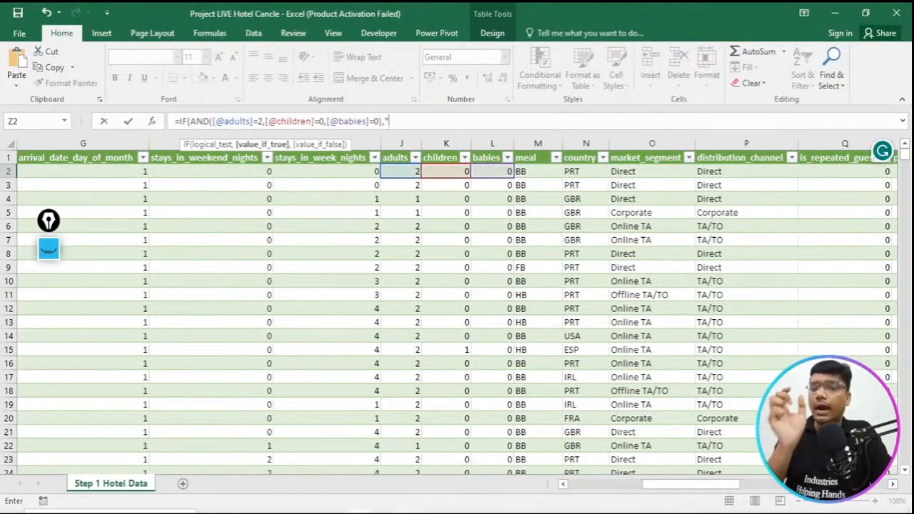
type("Two")
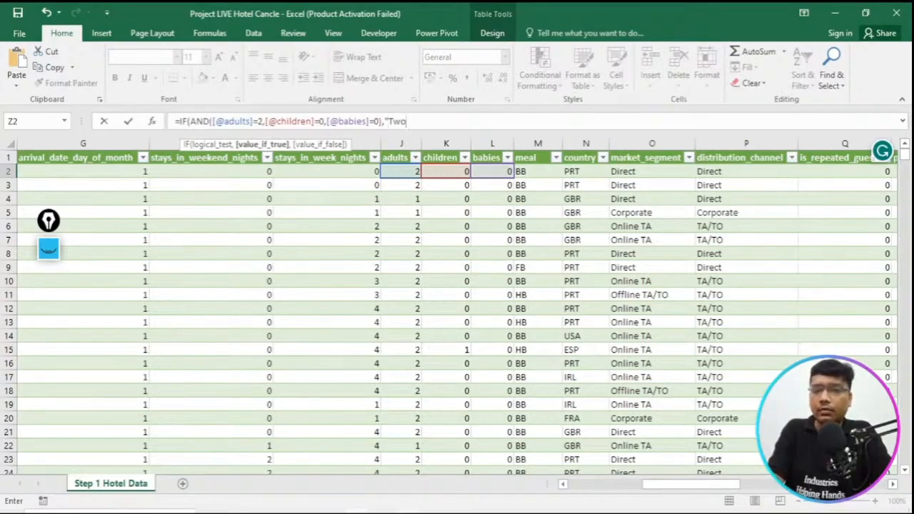
type("-Aud")
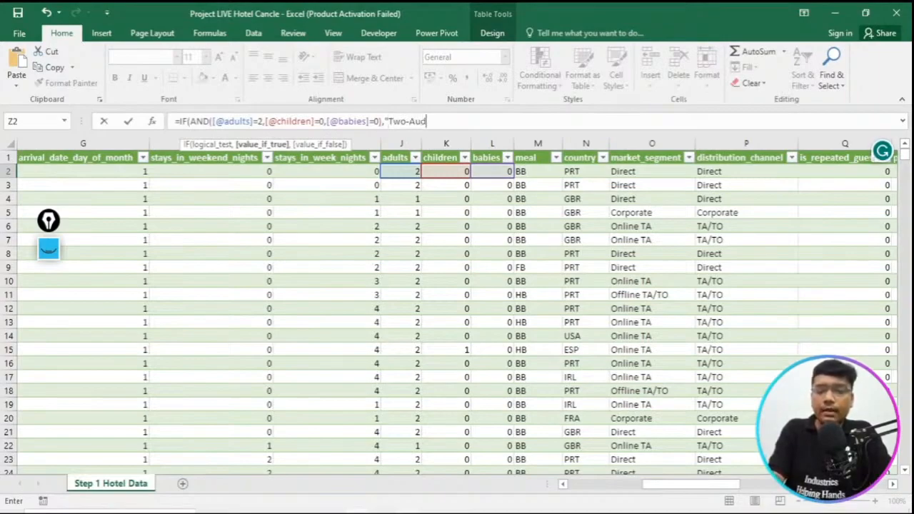
type("ults")
key("BackSpace")
key("BackSpace")
key("BackSpace")
key("BackSpace")
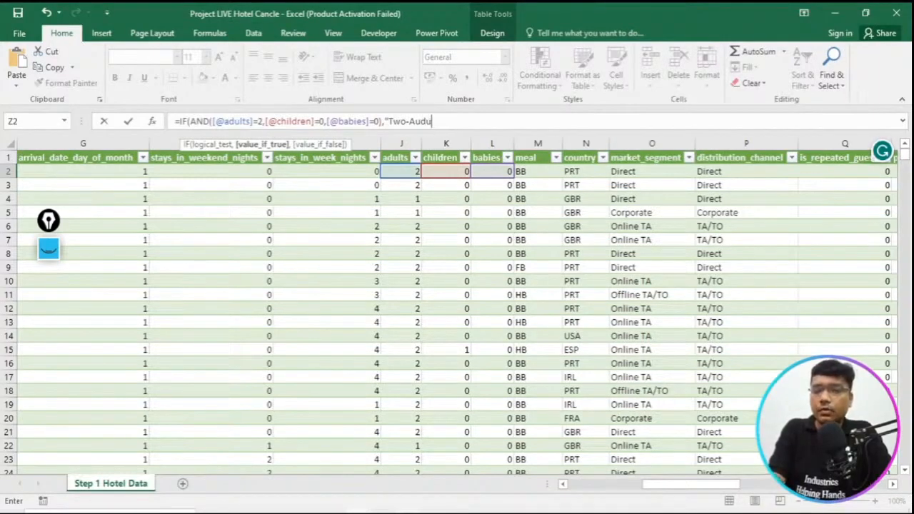
key("BackSpace")
key("BackSpace")
type("du")
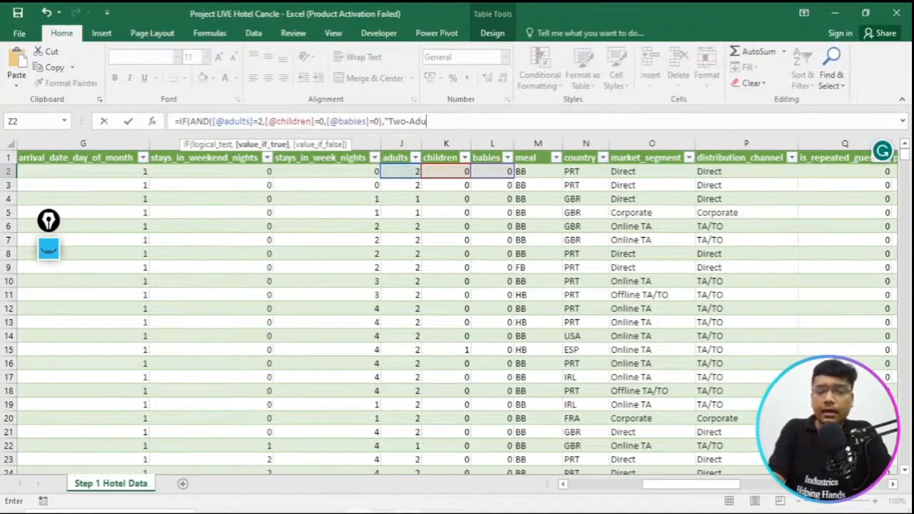
type("lts\"")
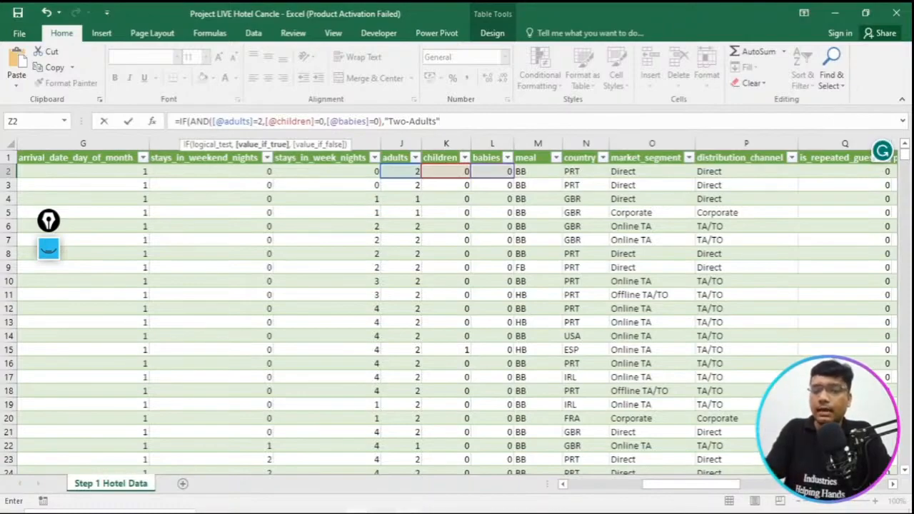
- Switch to the Hotel_Booking PDF, highlight the guest_type formula from =IF(AND( through "Two-Adults", and return to the Project LIVE Hotel Cancle workbook
key("alt+Tab")
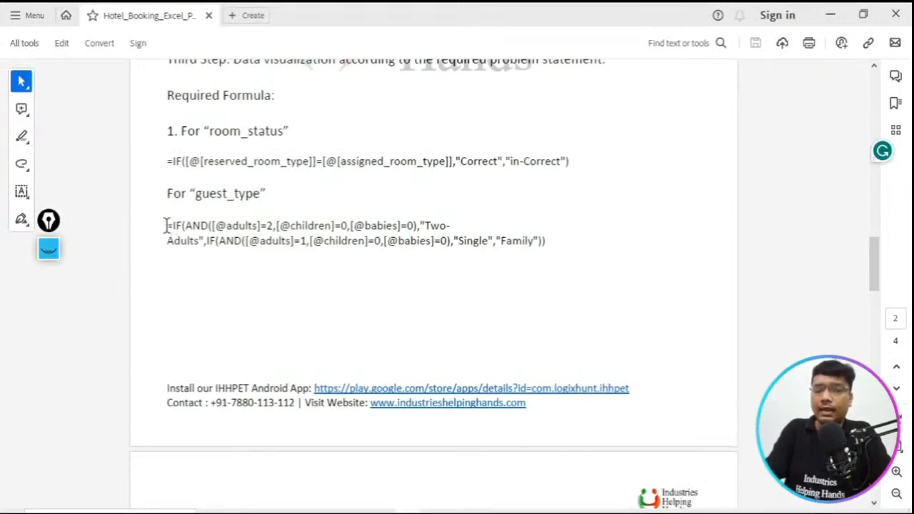
left_click_drag(165, 224, 203, 244)
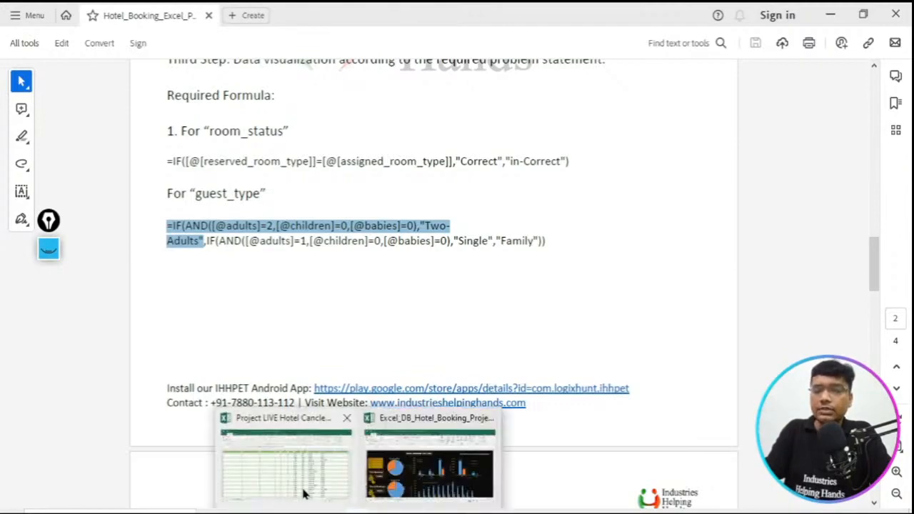
left_click(302, 495)
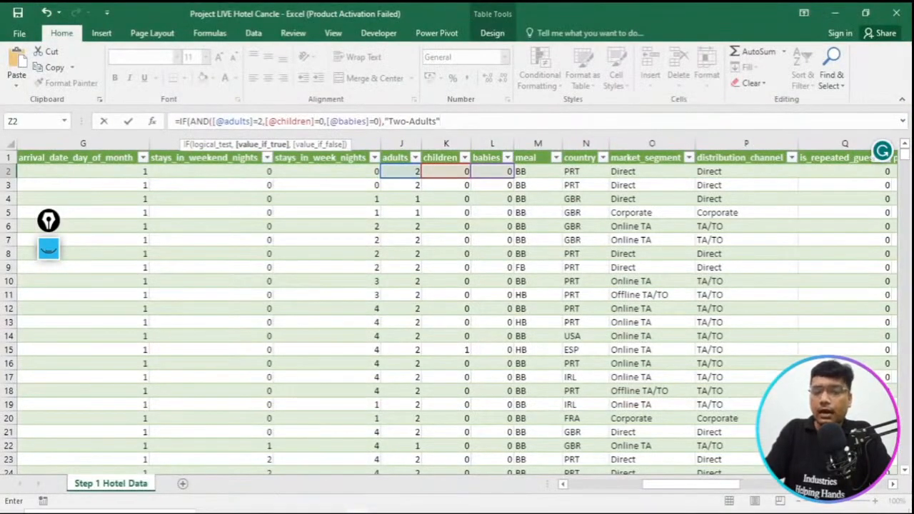
left_click(457, 512)
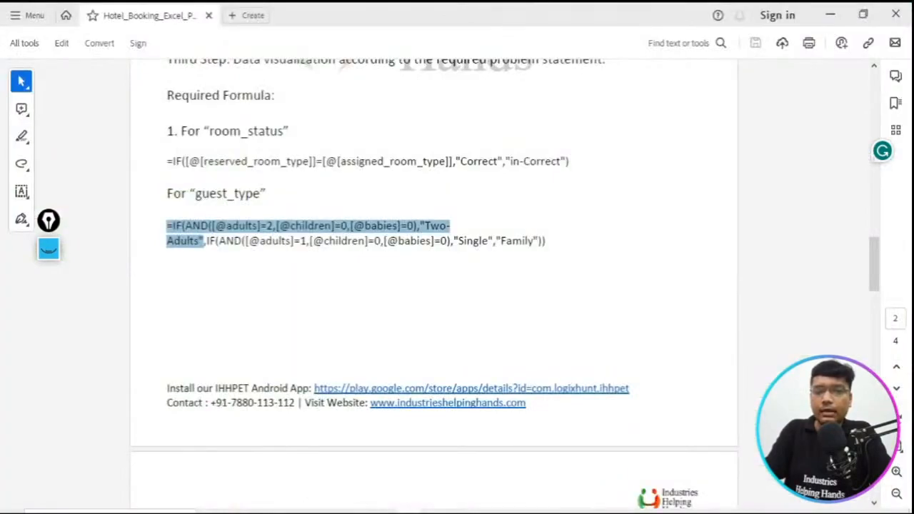
key("alt+Tab")
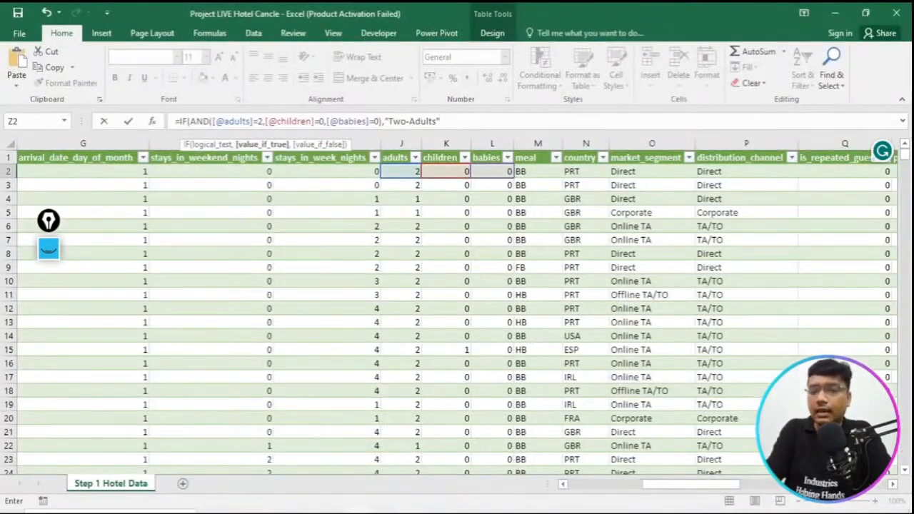
type(",I")
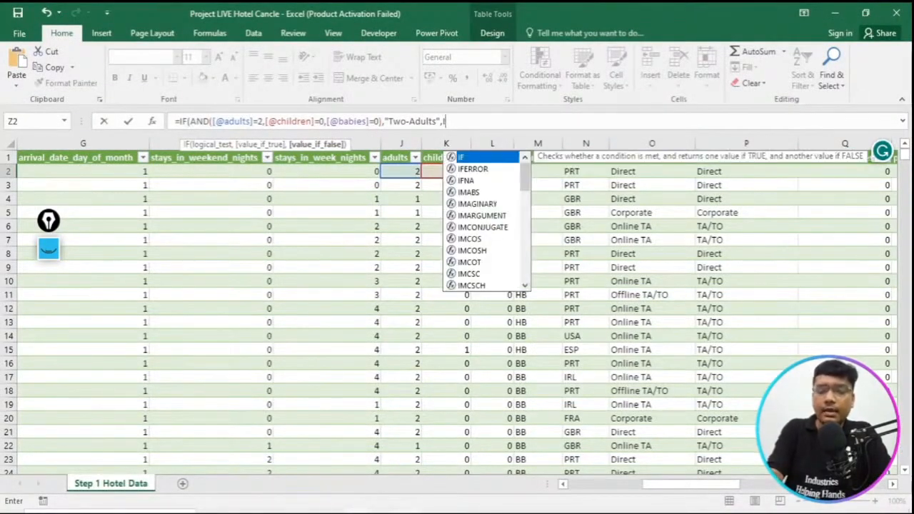
type("F(AND")
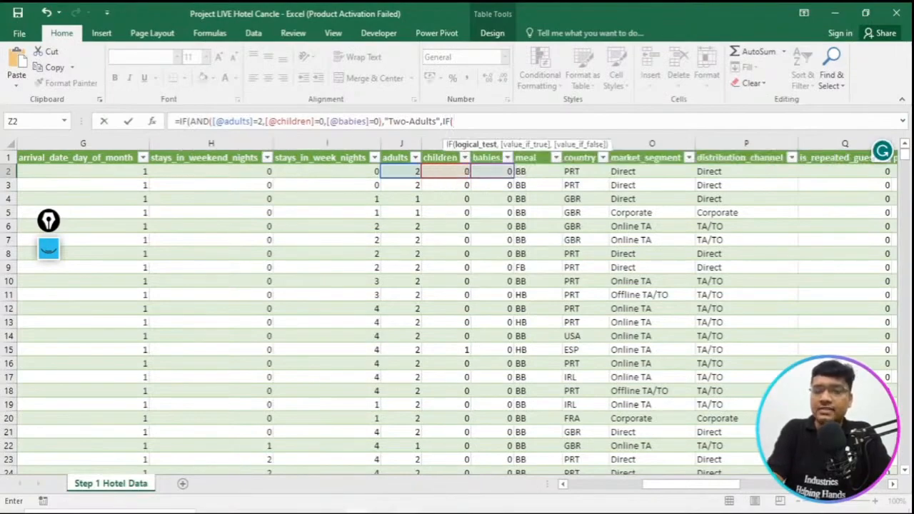
type("(")
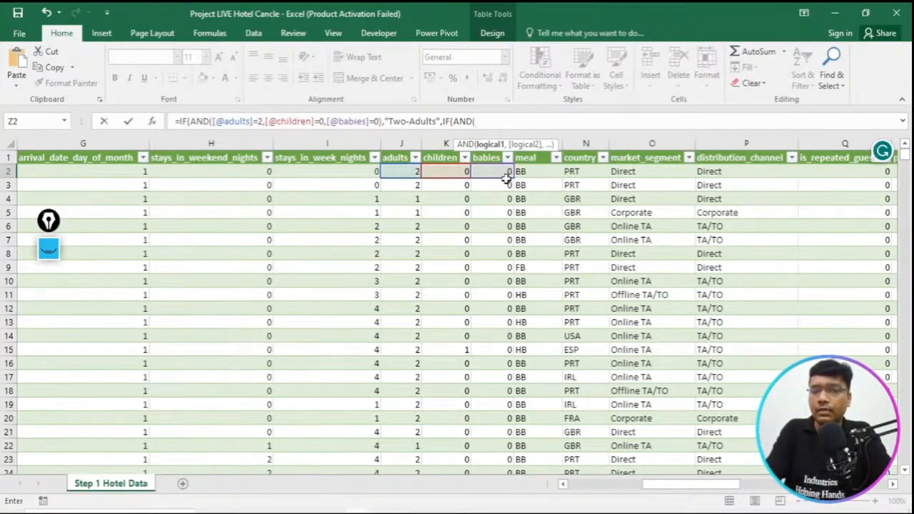
left_click(408, 174)
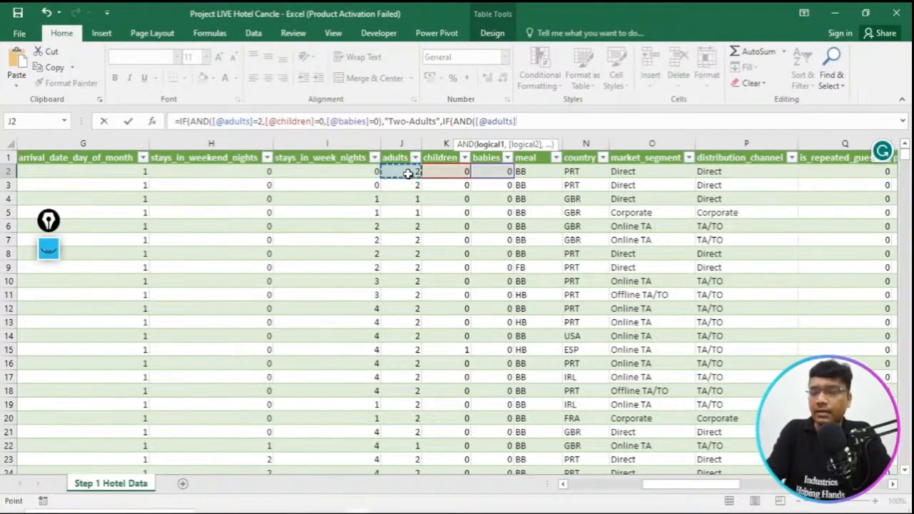
type("=")
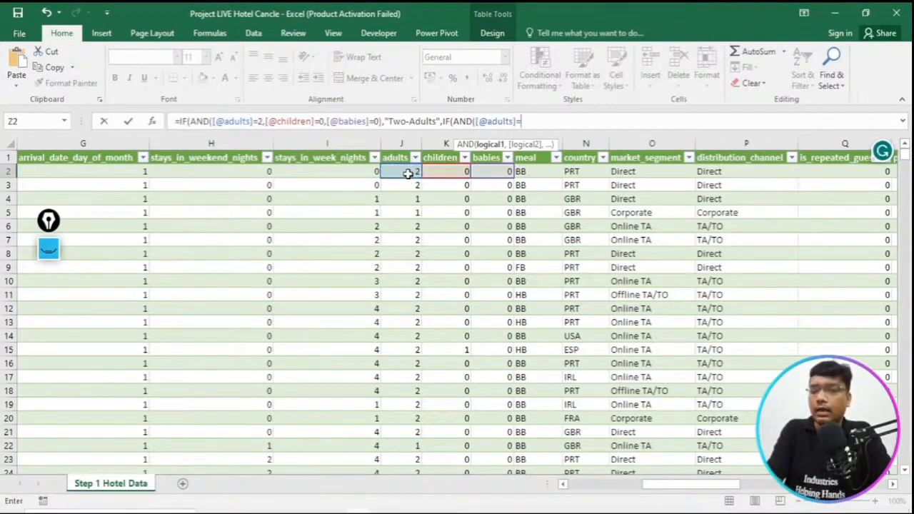
left_click(423, 512)
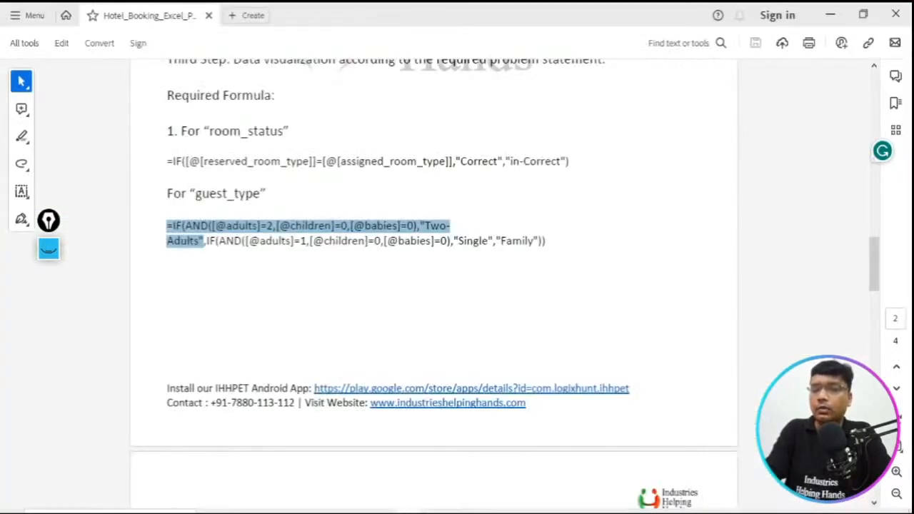
key("alt+Tab")
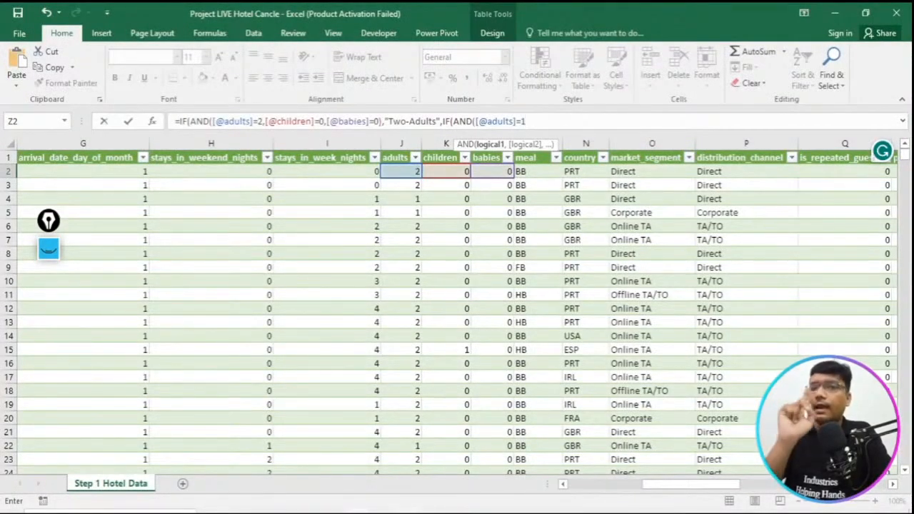
type(",")
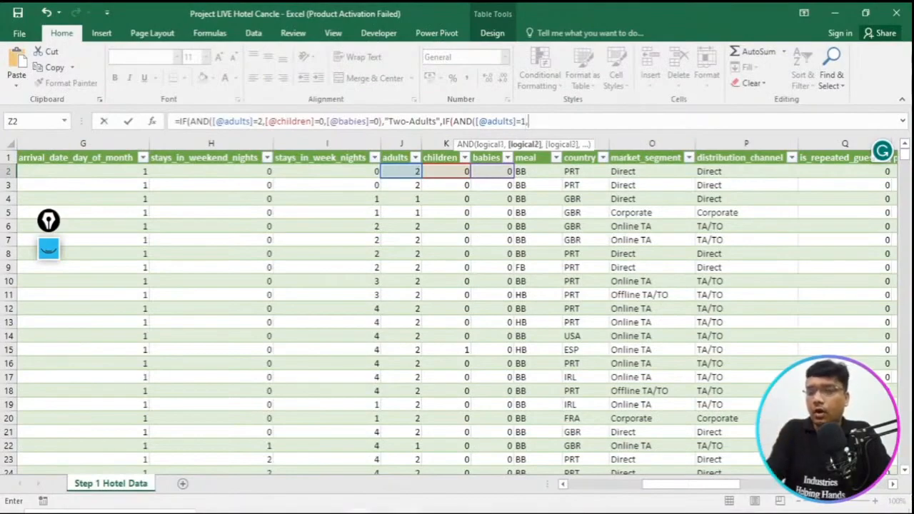
left_click(455, 171)
type("=")
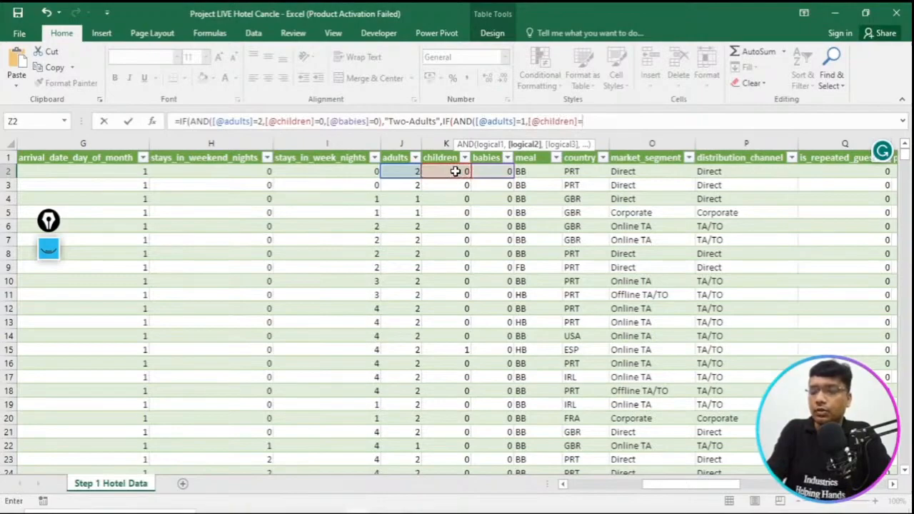
type("0")
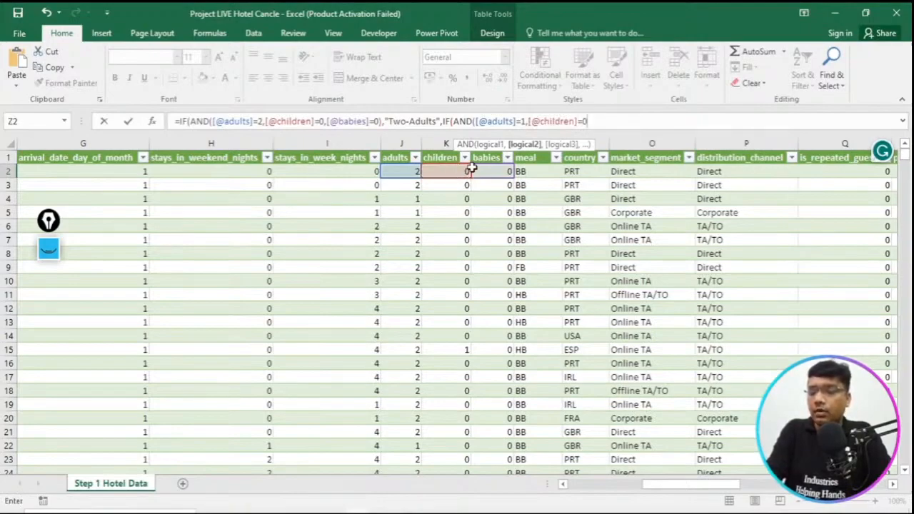
type(",")
left_click(509, 172)
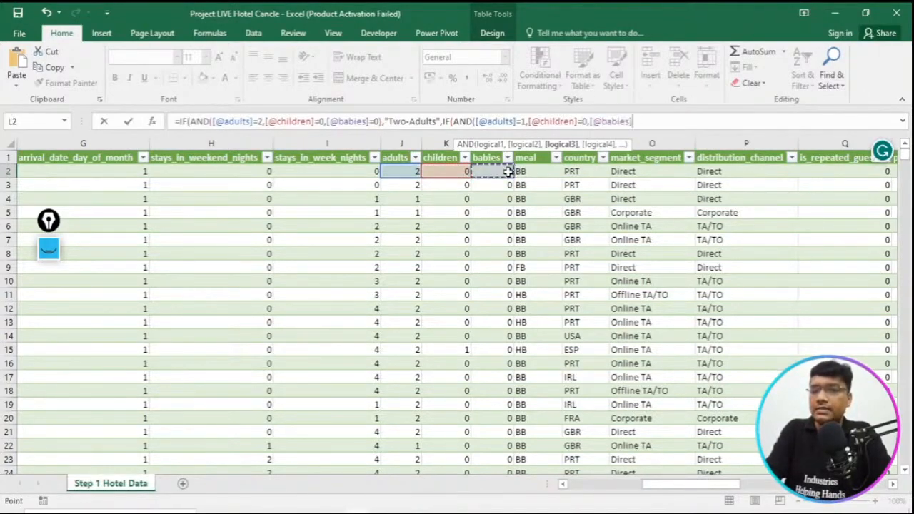
type("=0")
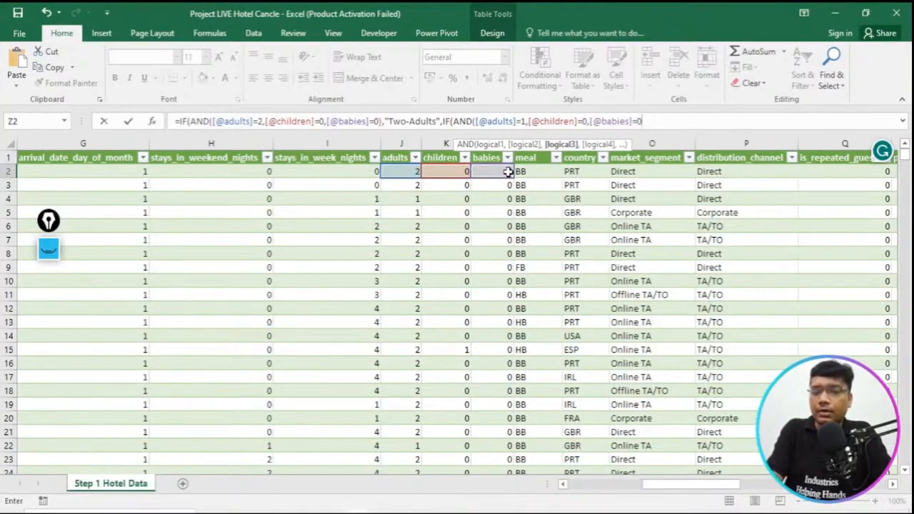
type(")")
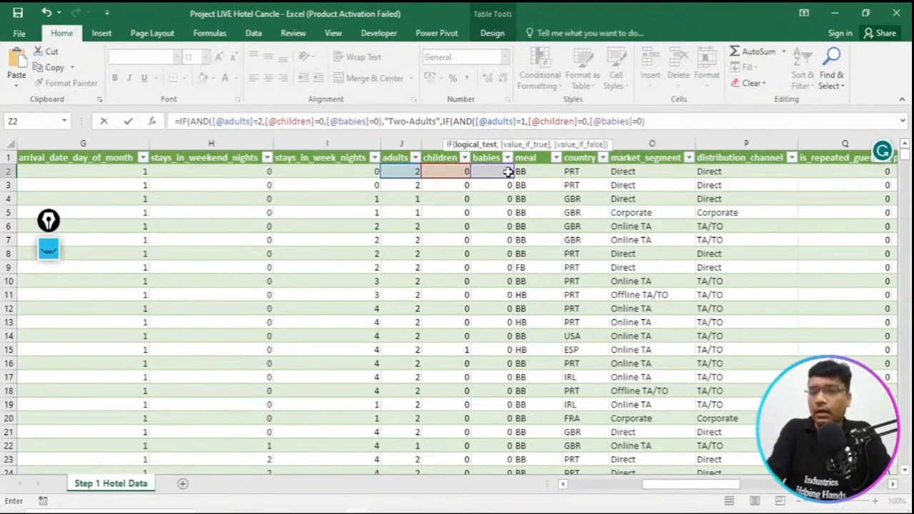
type(",")
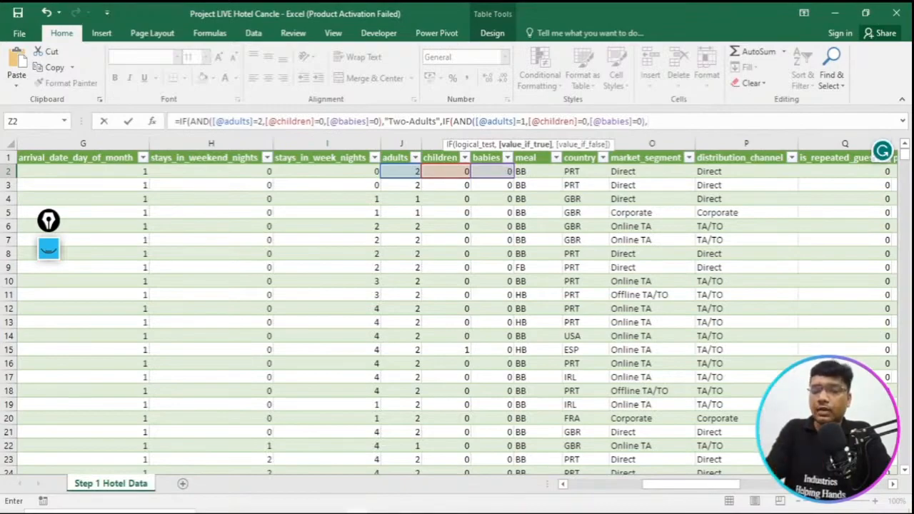
- Enter "Single" as the value if true of the nested IF, checking it against the guest_type formula in the Hotel_Booking PDF
left_click(409, 513)
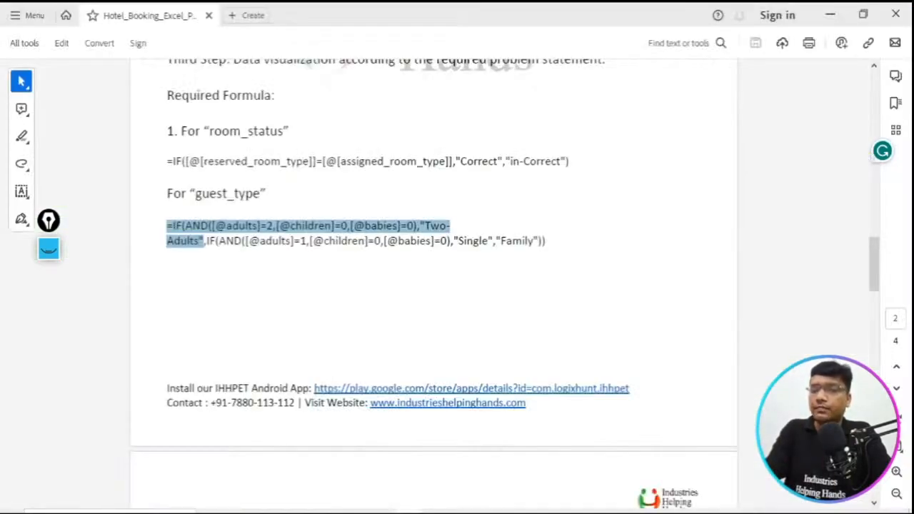
key("alt+Tab")
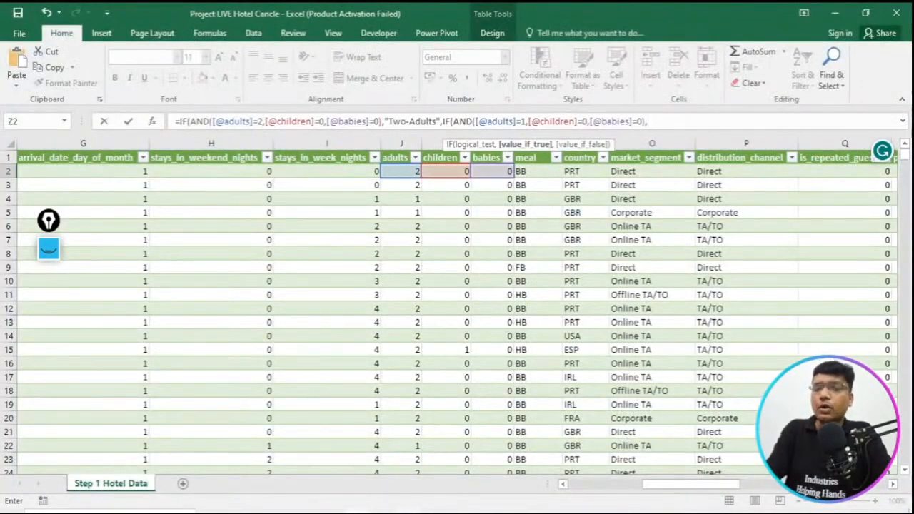
type("S")
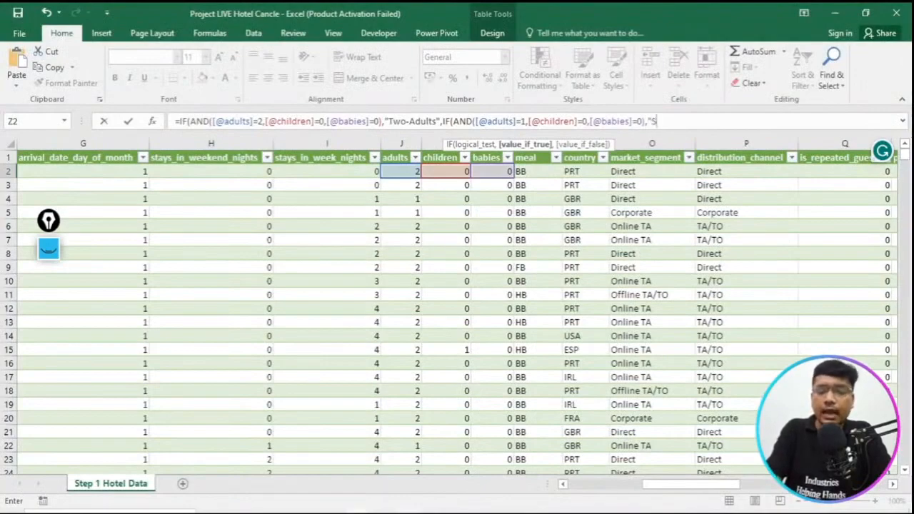
type("ingle")
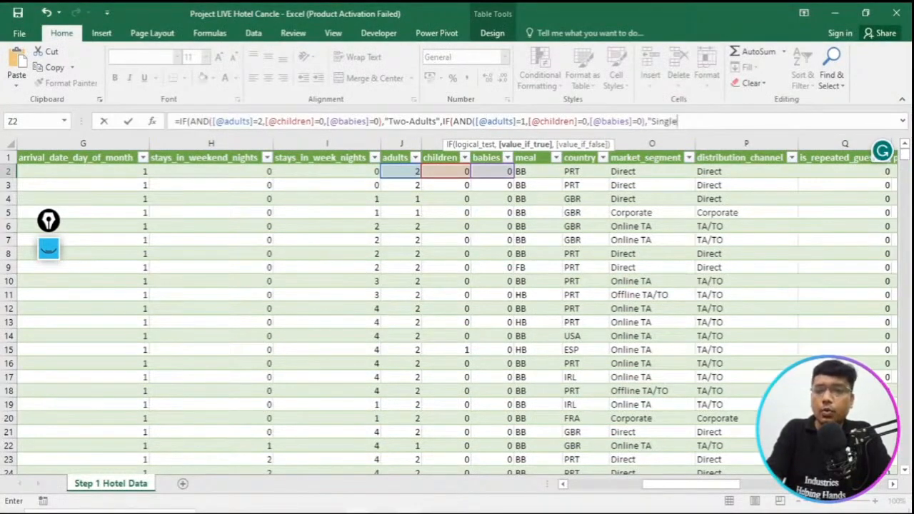
type("\"")
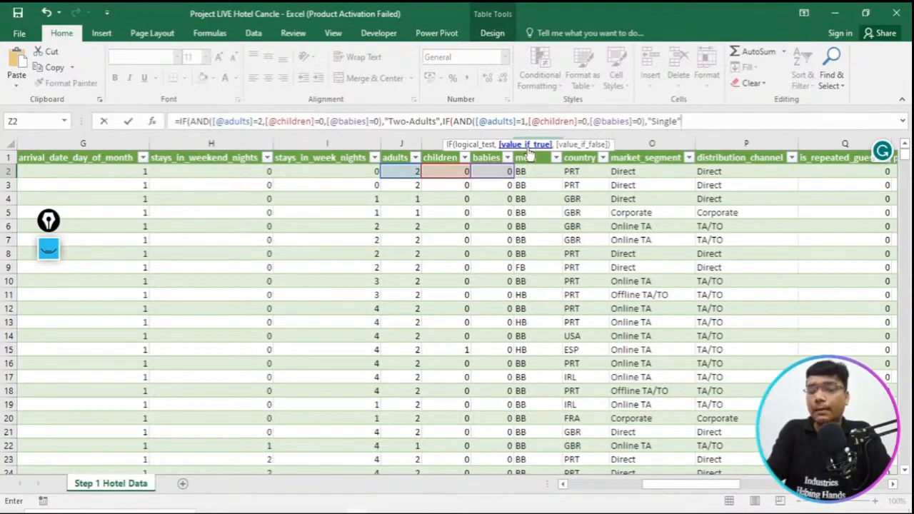
- Add "Family" as the nested IF's value if false, close both IF functions and commit the guest_type formula
type(",")
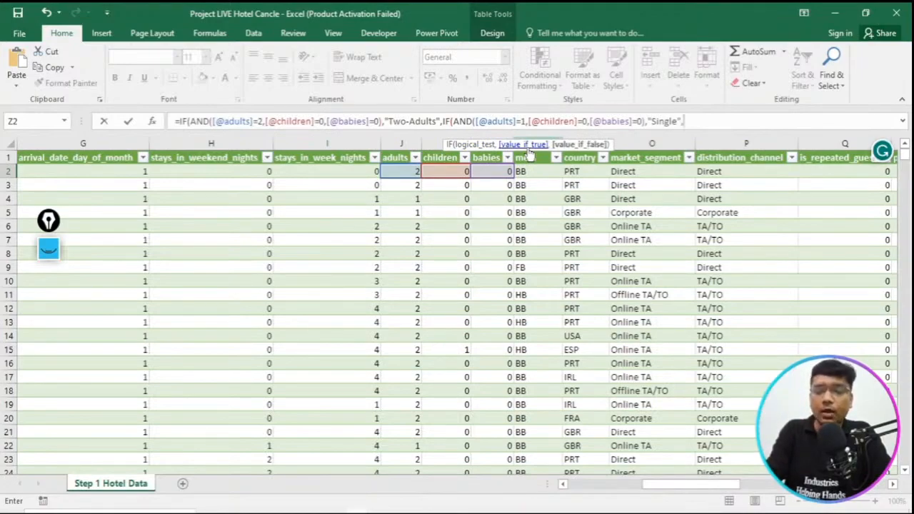
type("\"")
type("Fam")
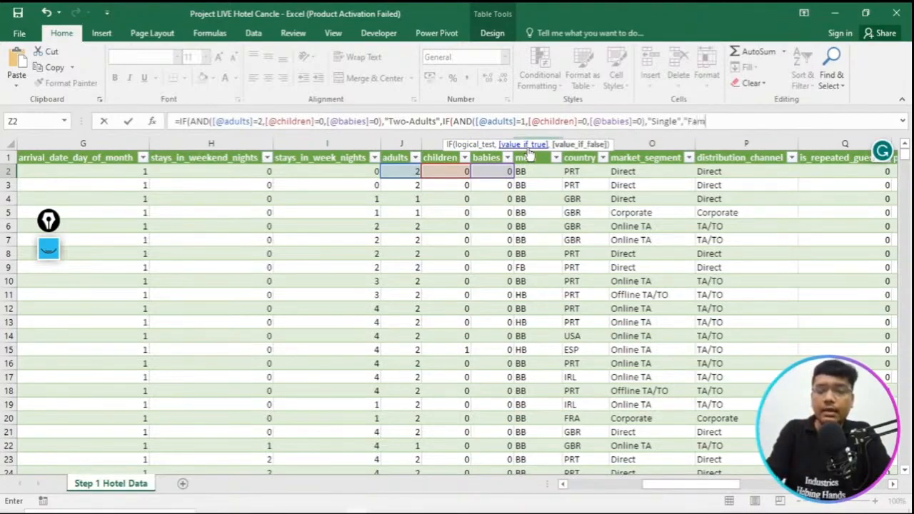
type("ily\"")
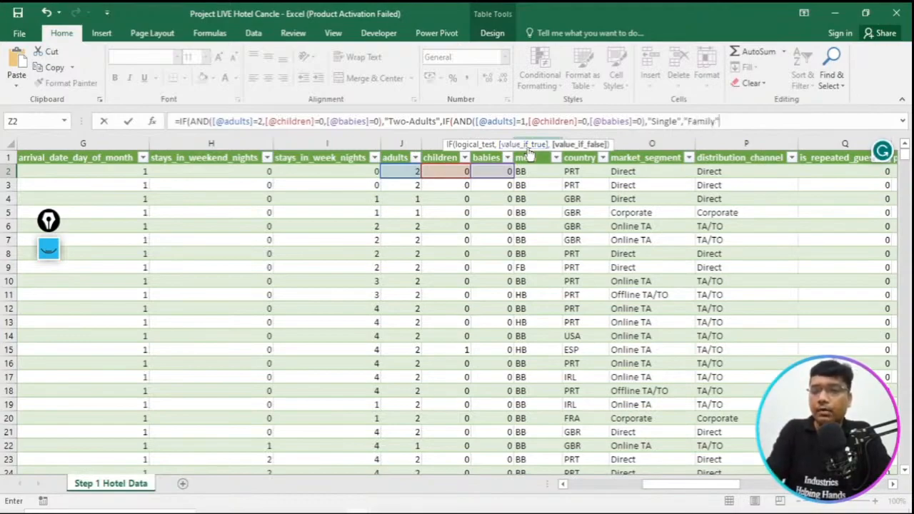
type(")")
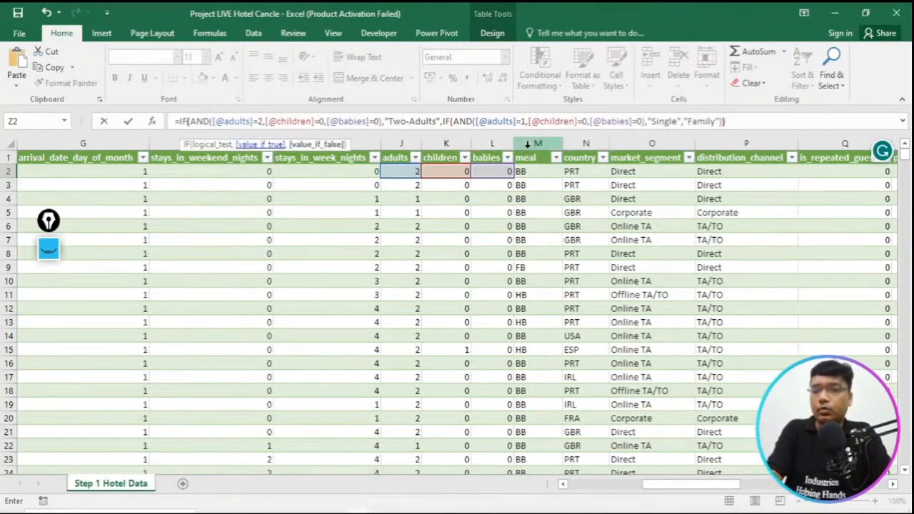
type(")")
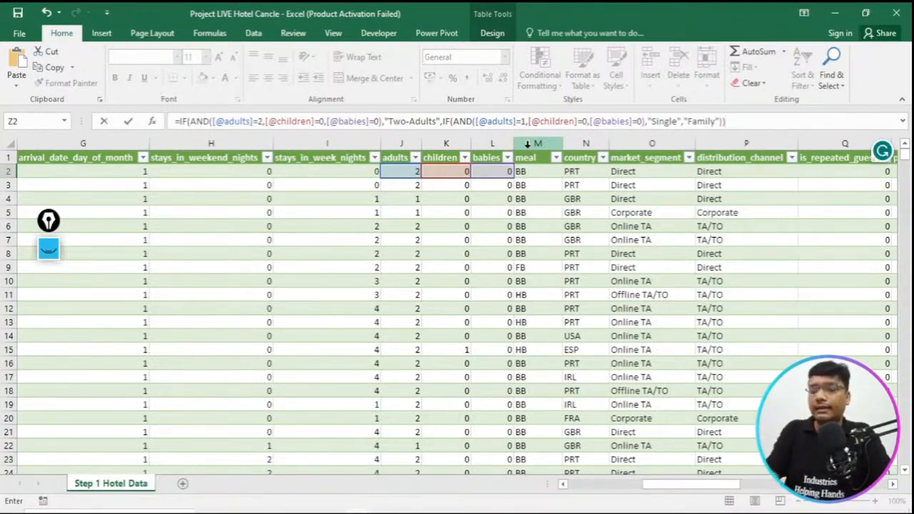
key("Return")
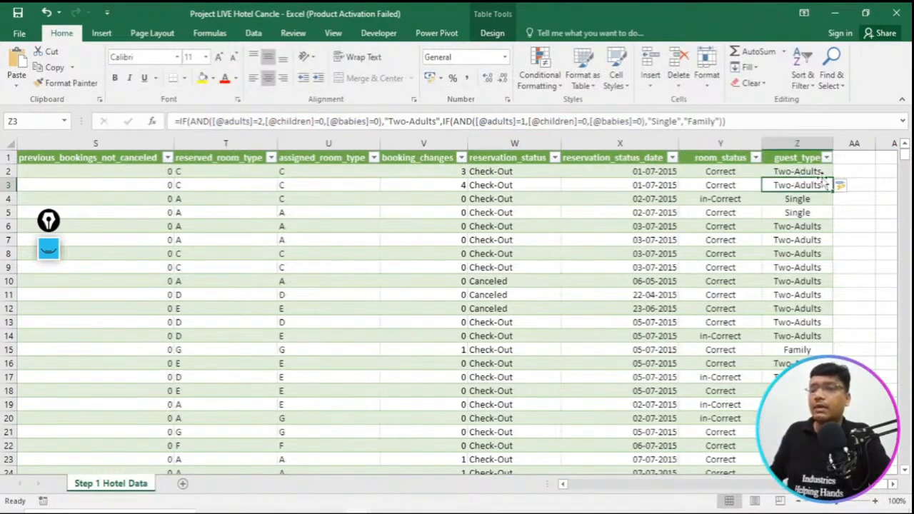
- Examine the guest_type results down the column and compare them with the adults, children and babies columns
key("Down")
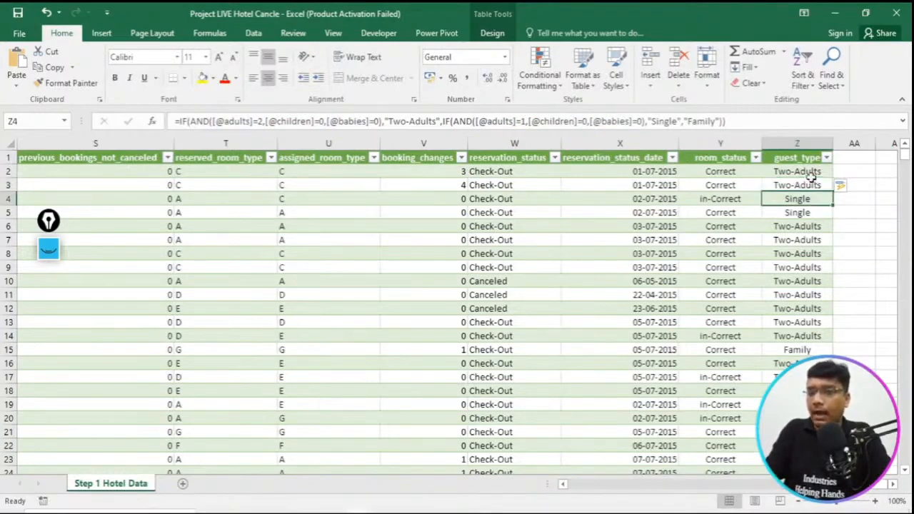
key("Down")
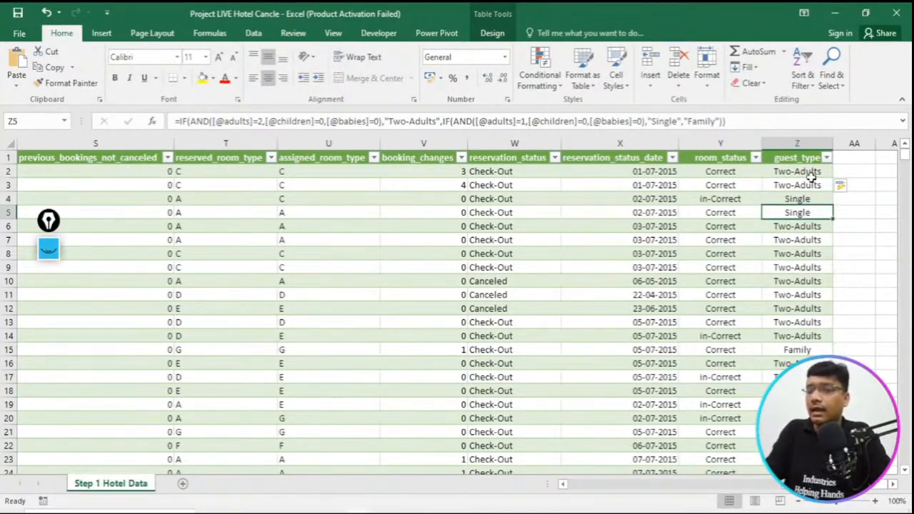
key("Down")
key("Down")
key("Down")
key("Down")
key("Down")
key("Down")
key("Down")
key("Down")
key("Down")
key("Down")
key("Down")
key("Up")
key("Left")
key("Left")
key("Left")
key("Left")
key("Left")
key("Left")
key("Left")
key("Left")
key("Left")
key("Left")
key("Left")
key("Left")
key("Left")
key("Left")
key("Left")
key("Left")
key("Left")
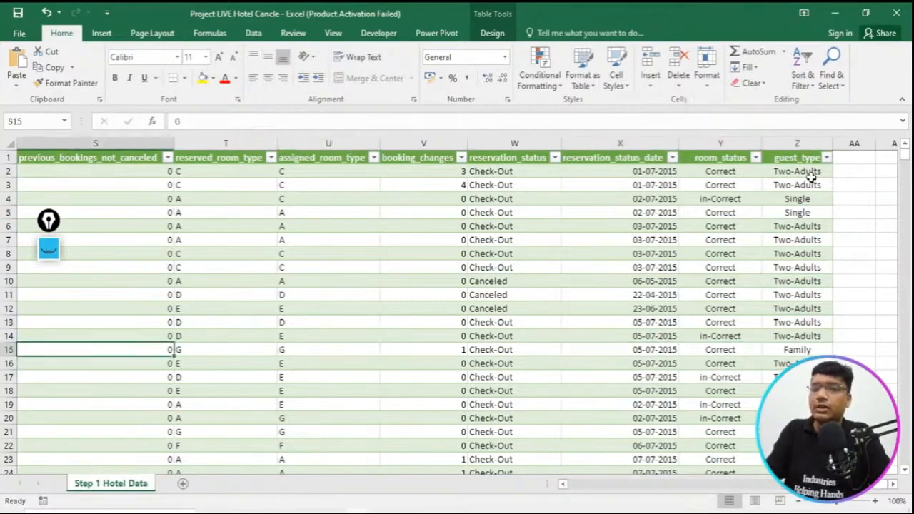
key("Left")
key("Left")
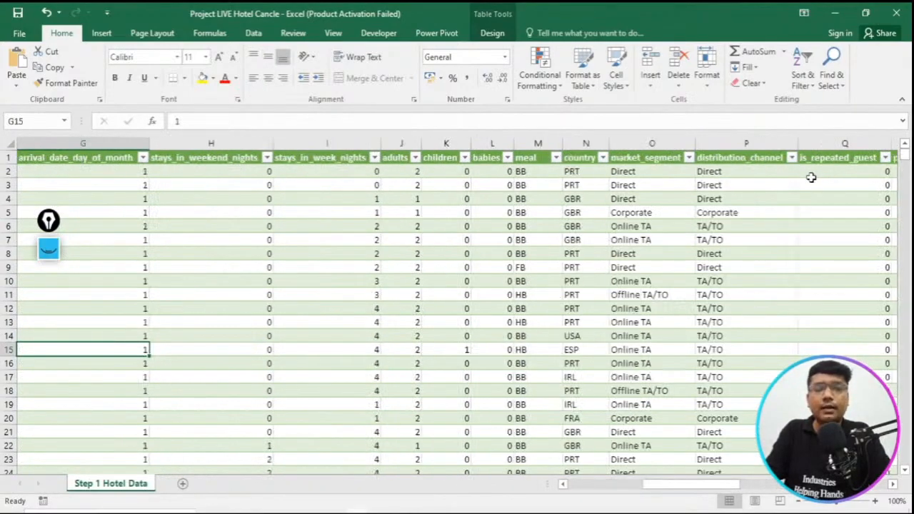
key("Up")
key("Up")
key("Up")
key("Up")
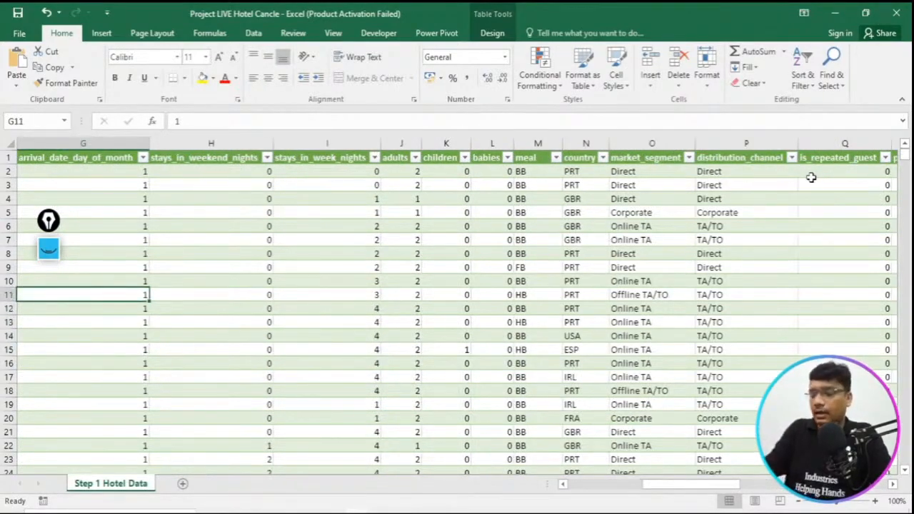
- Circle the adults values in rows 2 to 5 and the adults and children values in row 15 with the annotation pen
left_click(49, 246)
left_click(52, 288)
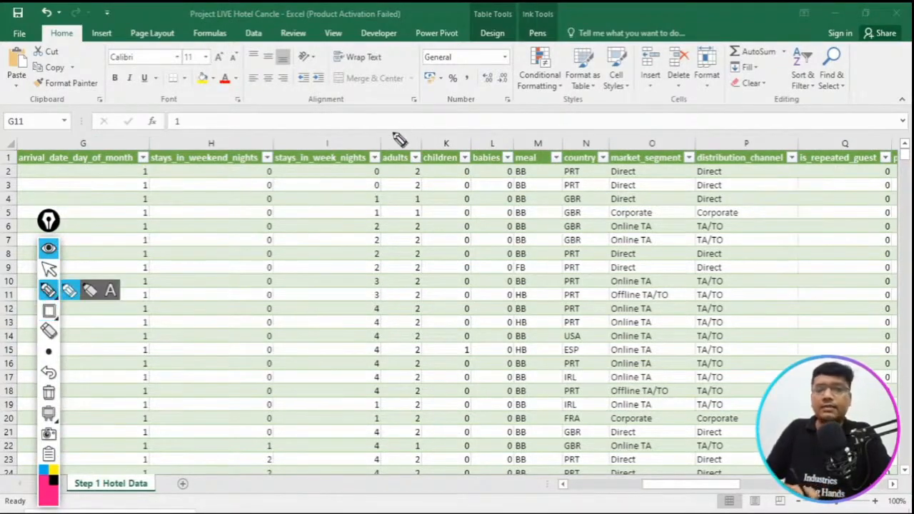
mouse_move(428, 163)
left_mouse_down()
mouse_move(415, 187)
mouse_move(424, 184)
mouse_move(414, 202)
mouse_move(420, 214)
mouse_move(436, 210)
mouse_move(428, 203)
left_mouse_up()
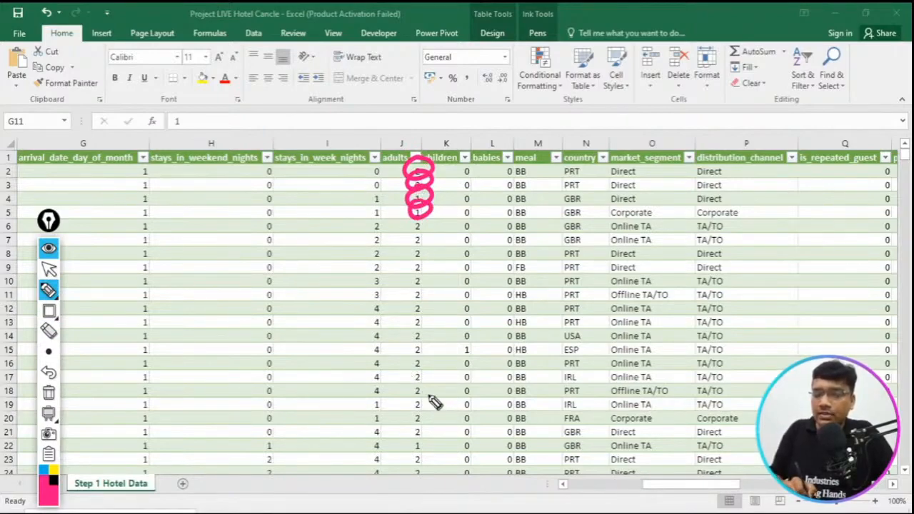
left_click_drag(424, 348, 422, 349)
mouse_move(479, 345)
left_mouse_down()
mouse_move(464, 364)
mouse_move(471, 337)
left_mouse_up()
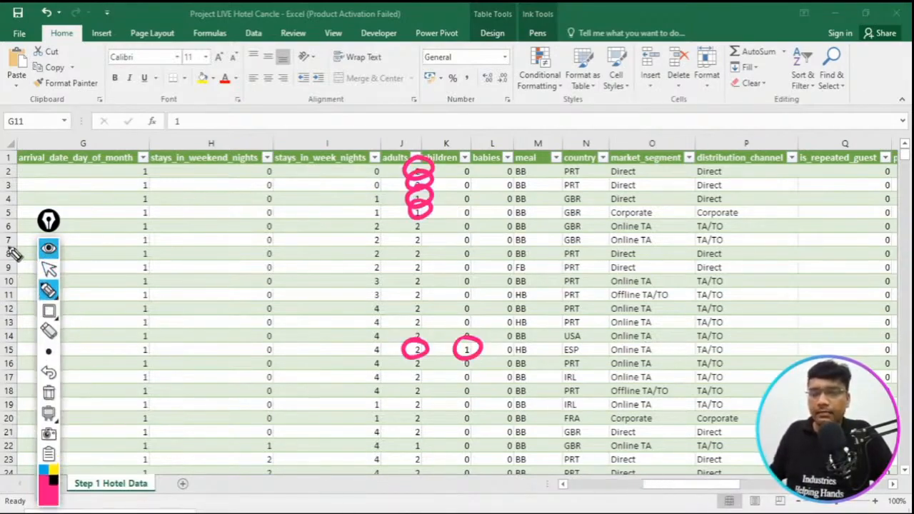
- Tick the guest_type results in rows 2 to 5, draw a line to row 15's circled "Family" result, and clear all annotations
left_click(48, 268)
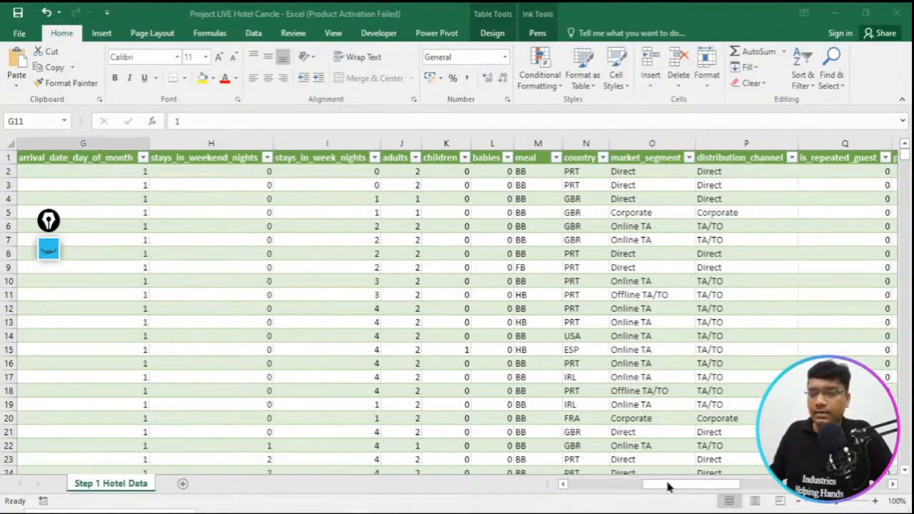
left_click_drag(708, 486, 870, 499)
left_click(53, 255)
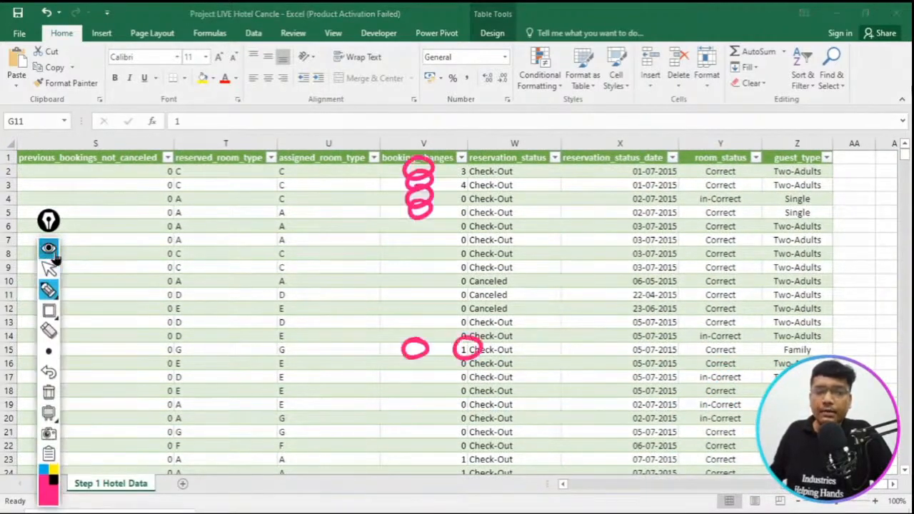
mouse_move(821, 161)
left_mouse_down()
mouse_move(837, 178)
mouse_move(861, 165)
mouse_move(829, 187)
mouse_move(857, 178)
mouse_move(835, 204)
mouse_move(852, 199)
mouse_move(824, 210)
mouse_move(857, 205)
left_mouse_up()
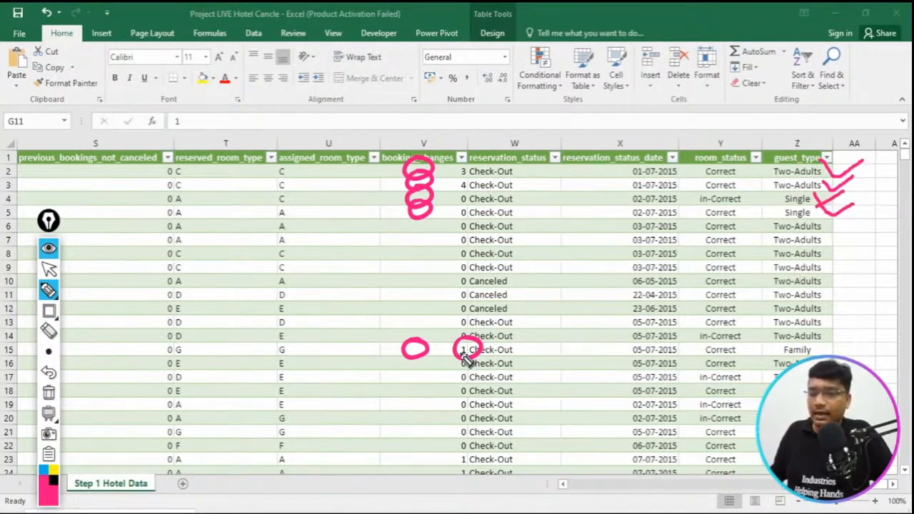
mouse_move(491, 350)
left_mouse_down()
mouse_move(789, 350)
mouse_move(770, 358)
mouse_move(777, 345)
left_mouse_up()
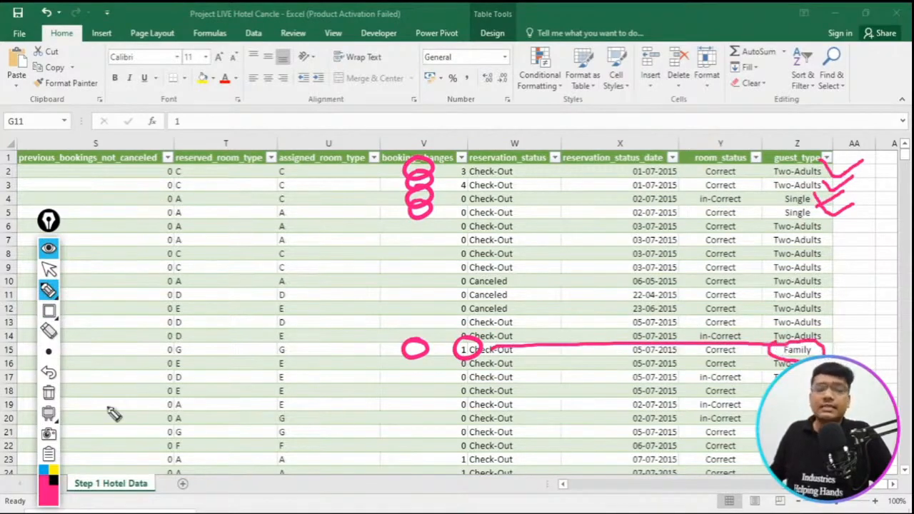
left_click(50, 395)
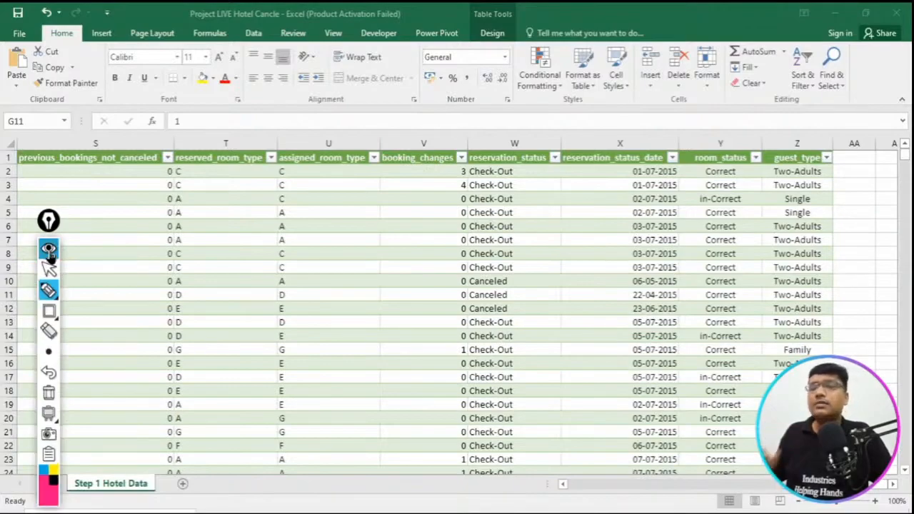
left_click(49, 250)
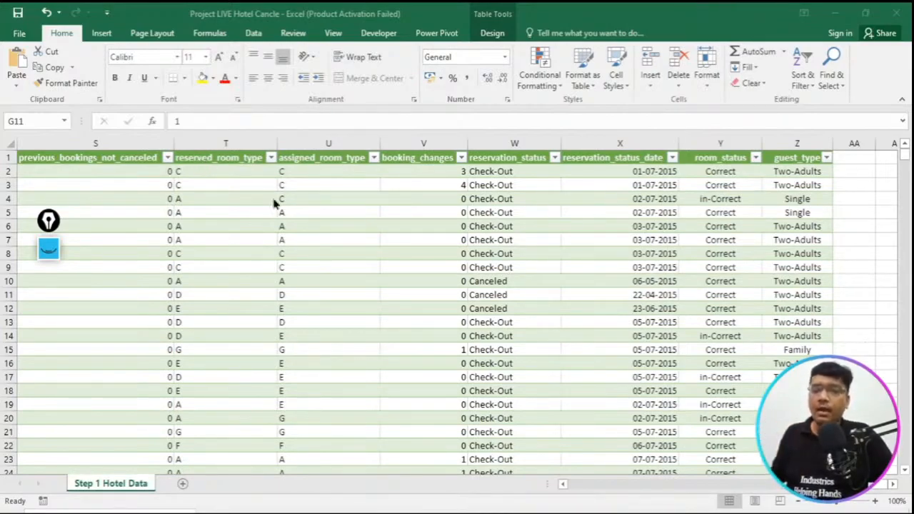
- Switch to the Hotel_Booking PDF and outline the "First Step" line about understanding and cleaning the raw data with an annotation rectangle
mouse_move(406, 510)
left_click(406, 457)
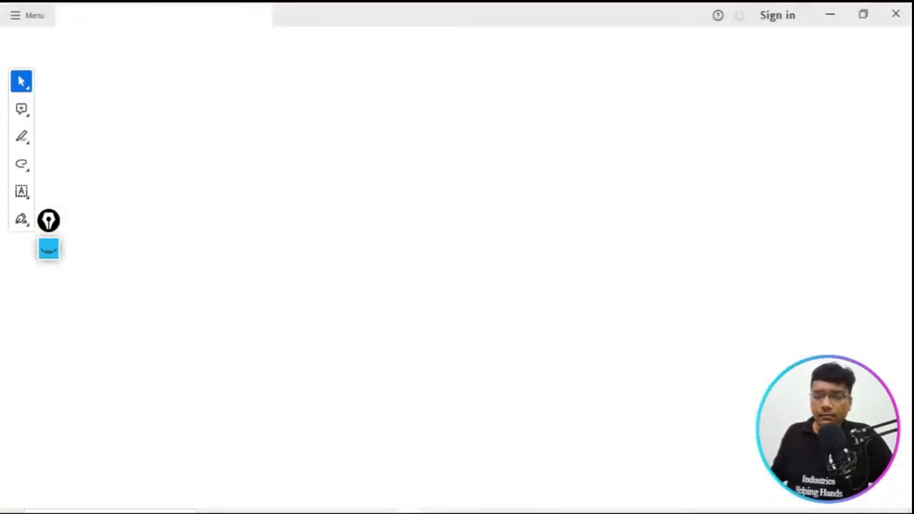
scroll(292, 303, "up", 5)
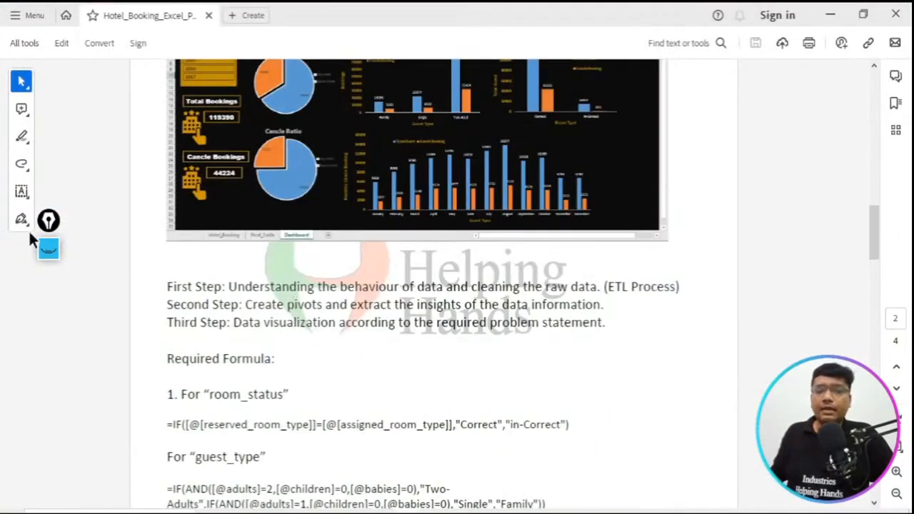
left_click(49, 248)
left_click(50, 311)
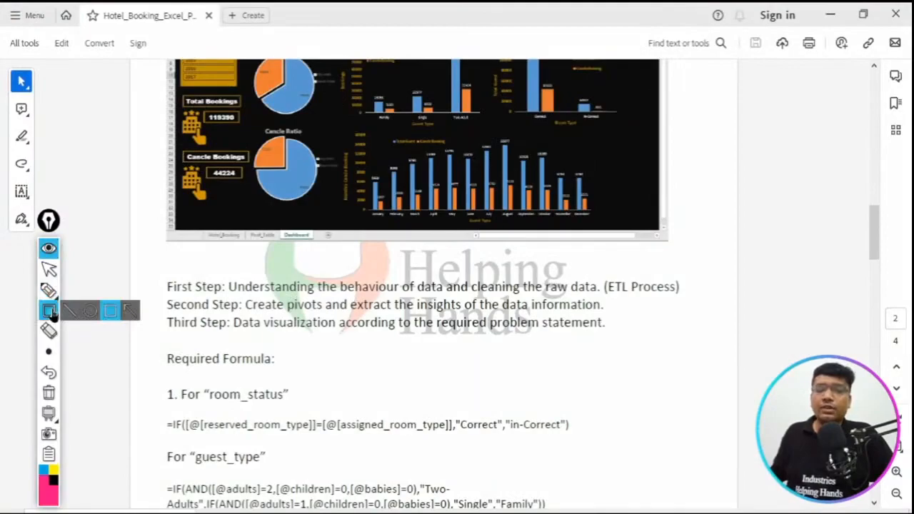
left_click_drag(149, 274, 691, 305)
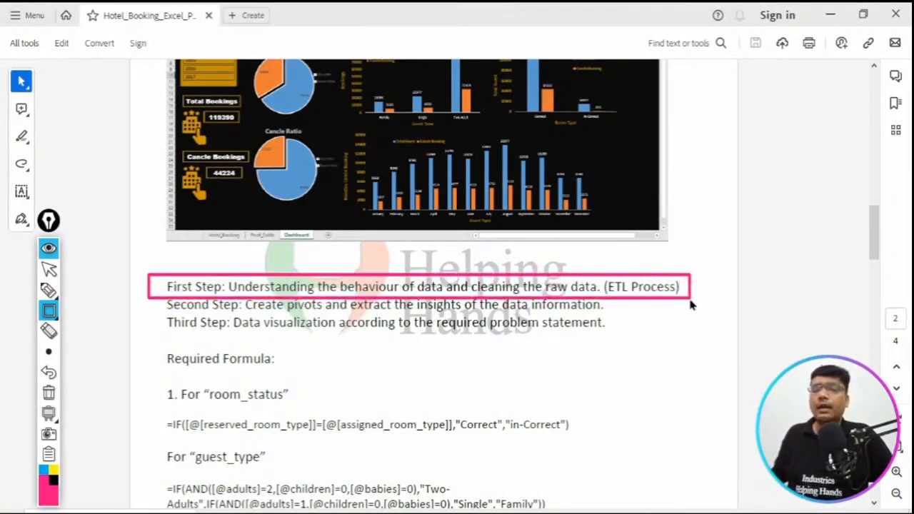
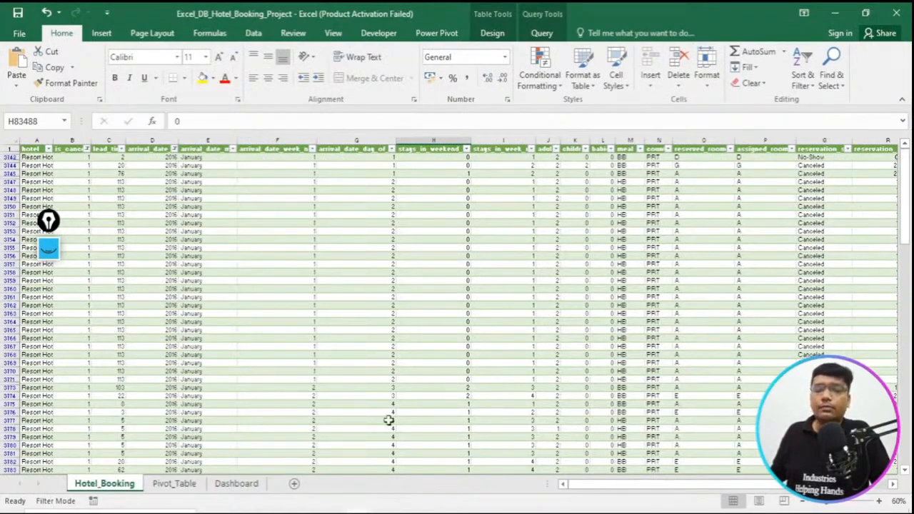
- Show the Pivot_Table sheet of the finished project, outline its sheet name with an annotation rectangle, and clear the annotation
left_click(190, 484)
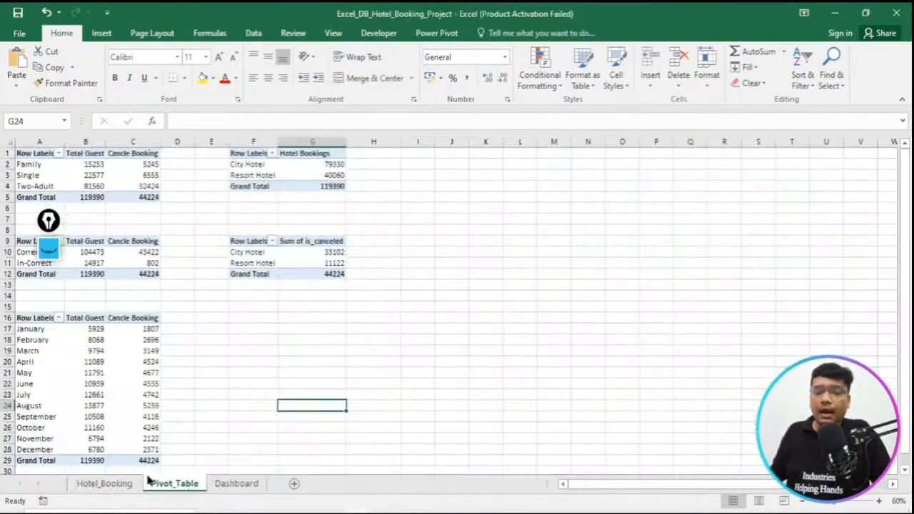
left_click(47, 244)
left_click(50, 313)
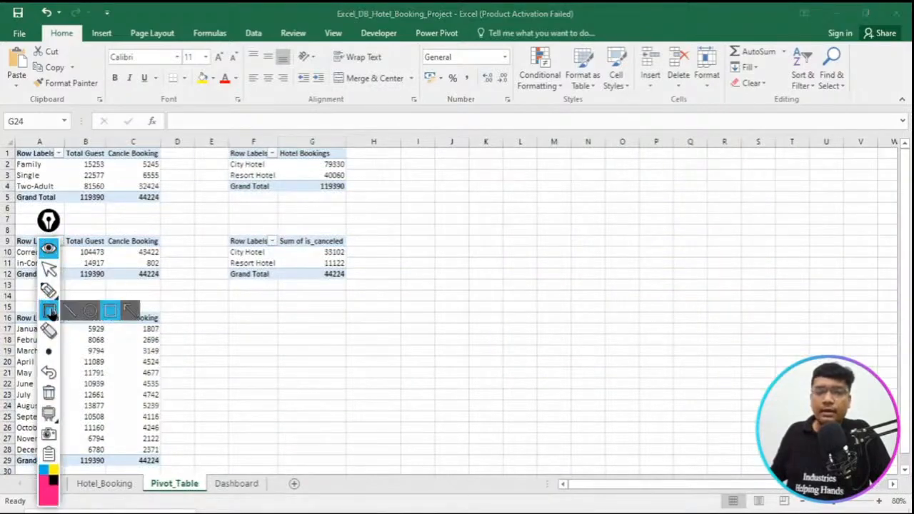
left_click_drag(130, 456, 214, 506)
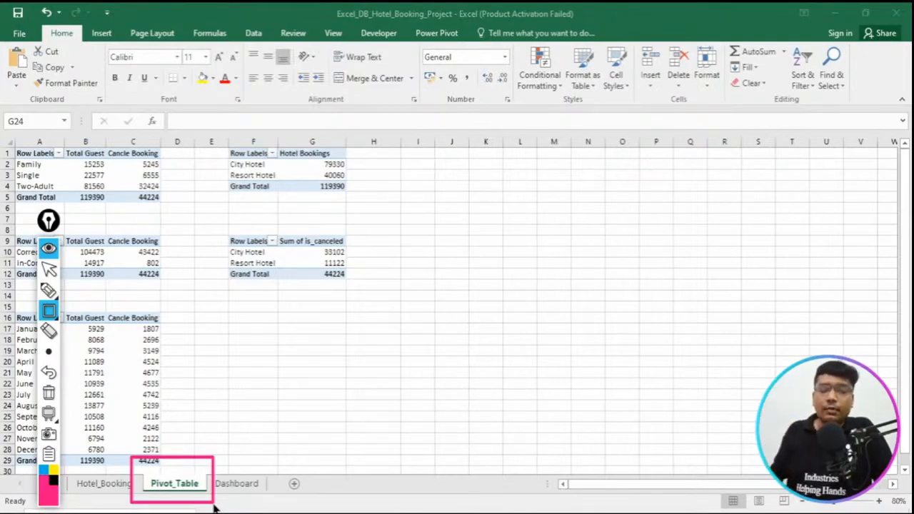
left_click(48, 392)
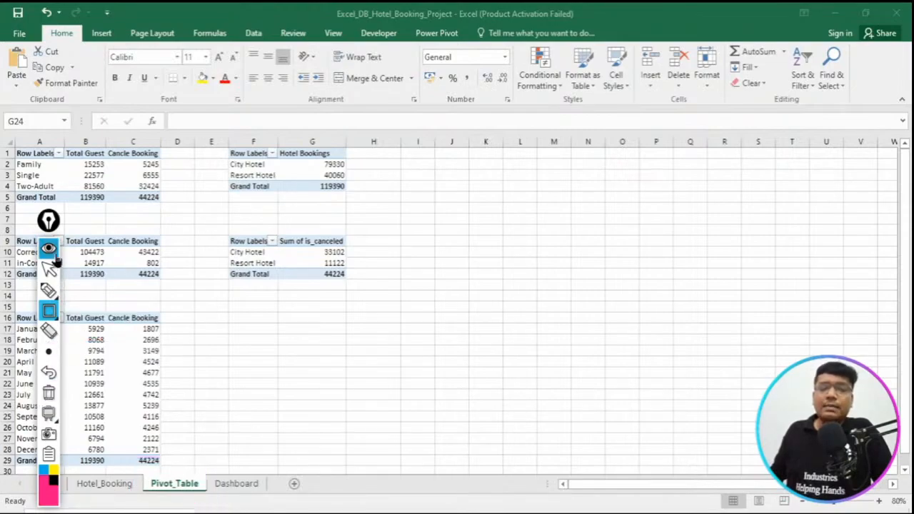
left_click(50, 252)
- Switch to the Project LIVE Hotel Cancle workbook, show the insert commands, and move the annotation toolbar to the sheet's edge
mouse_move(348, 510)
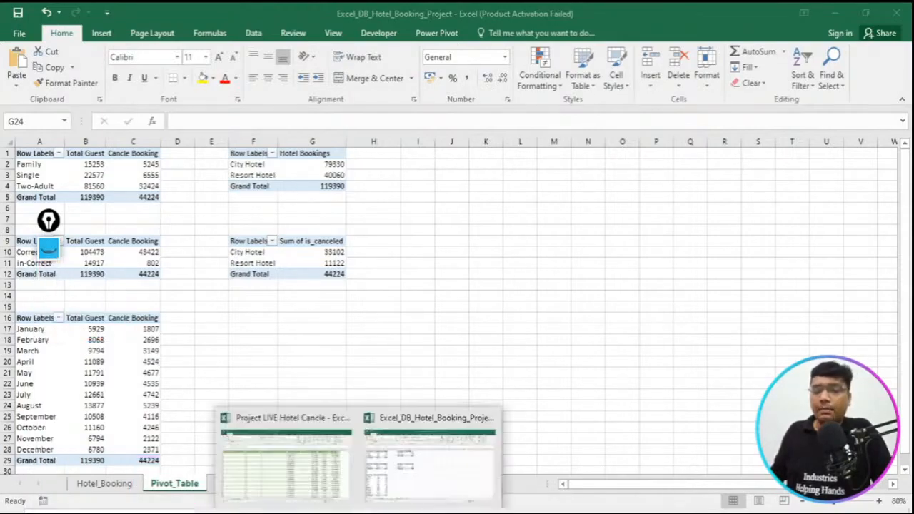
left_click(326, 465)
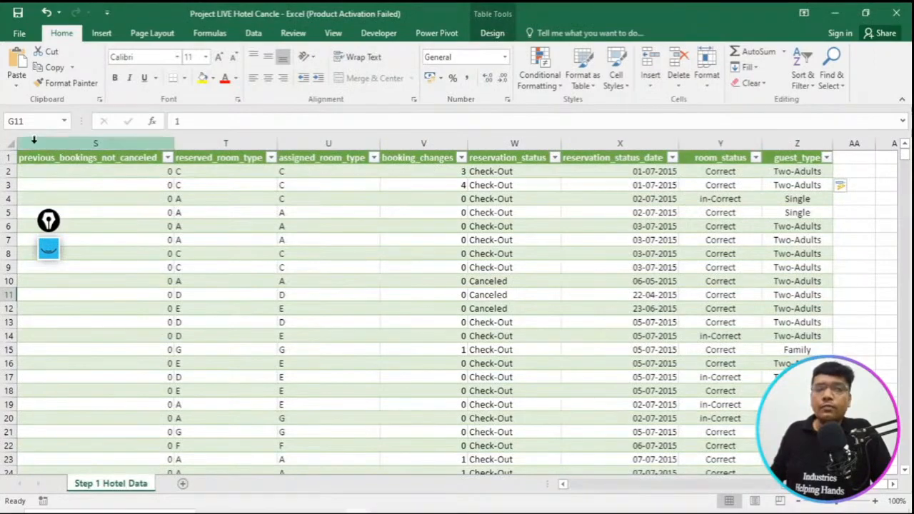
left_click(48, 250)
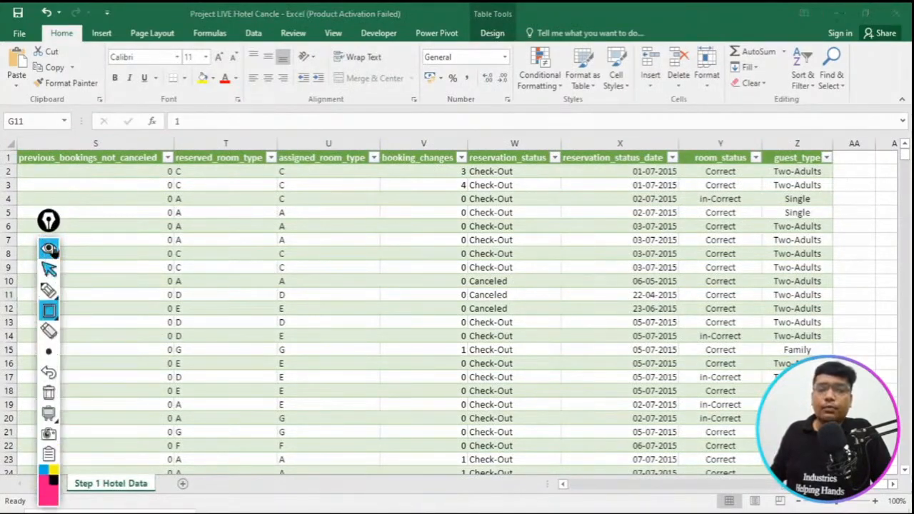
left_click_drag(86, 21, 117, 41)
left_click(48, 248)
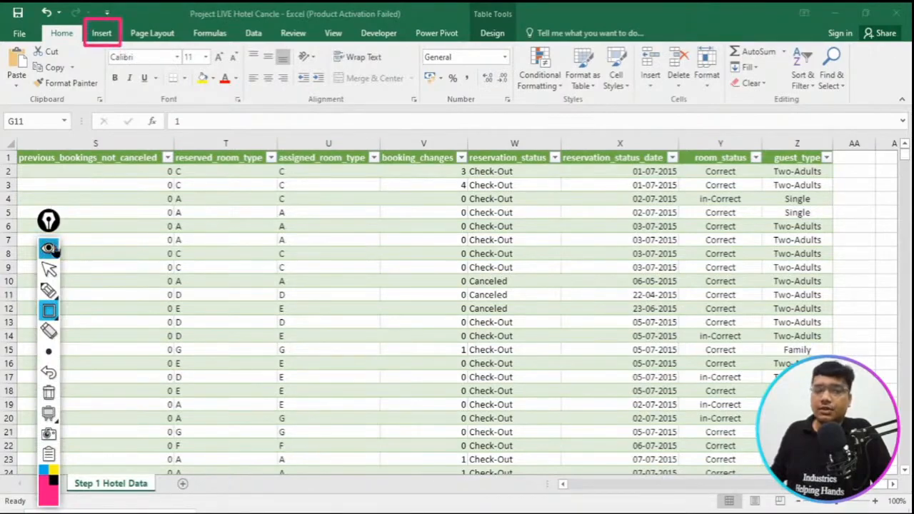
left_click(100, 33)
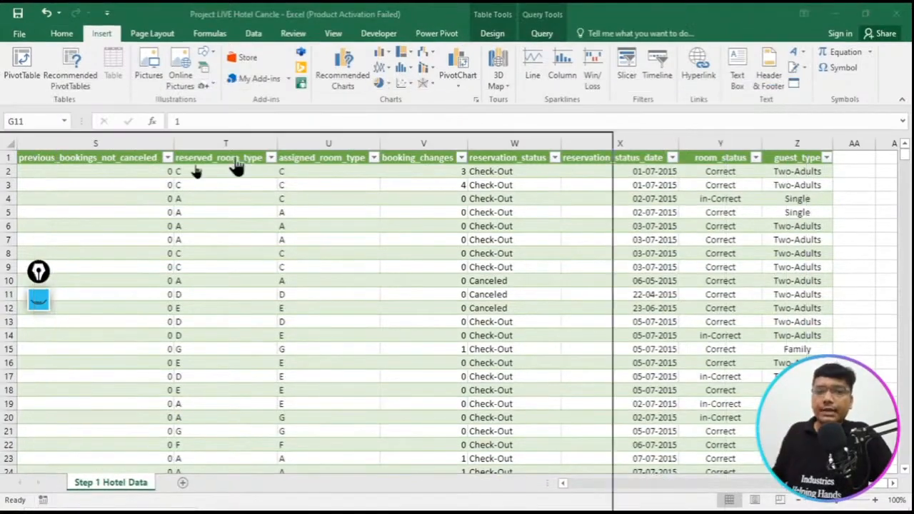
left_click_drag(237, 167, 17, 175)
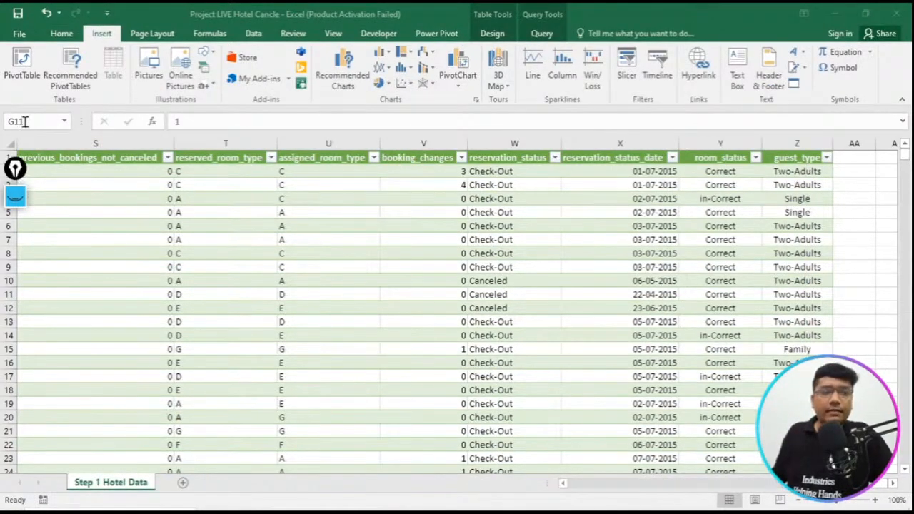
- Add a new worksheet and rename it "Step 2 Pivot_Table"
left_click(183, 483)
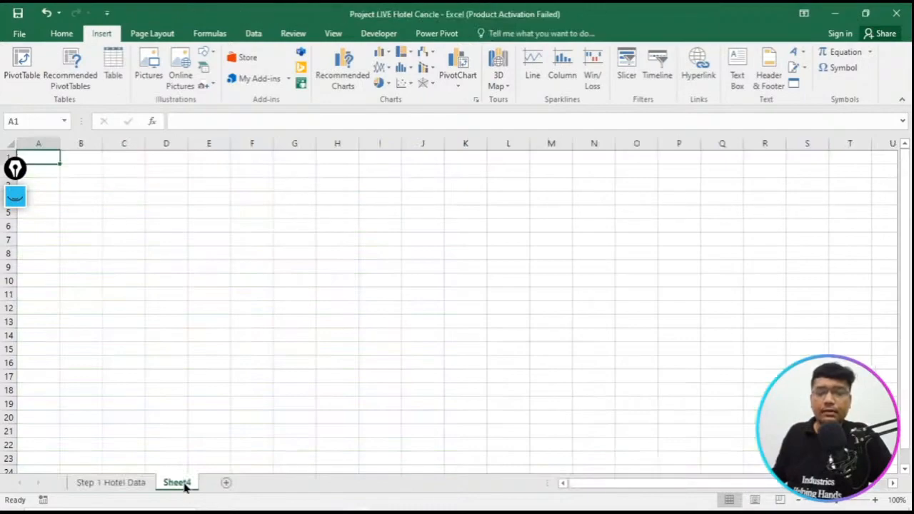
right_click(184, 486)
key("Escape")
left_click(235, 352)
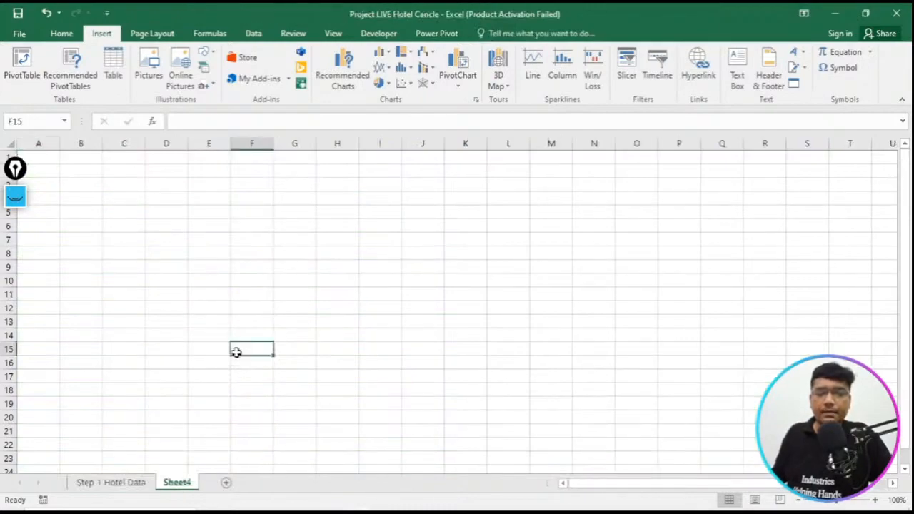
right_click(176, 485)
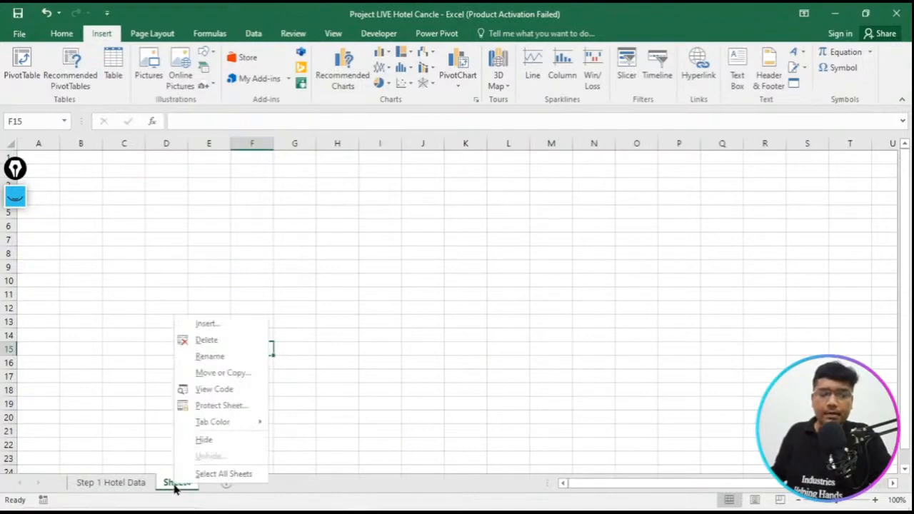
left_click(220, 357)
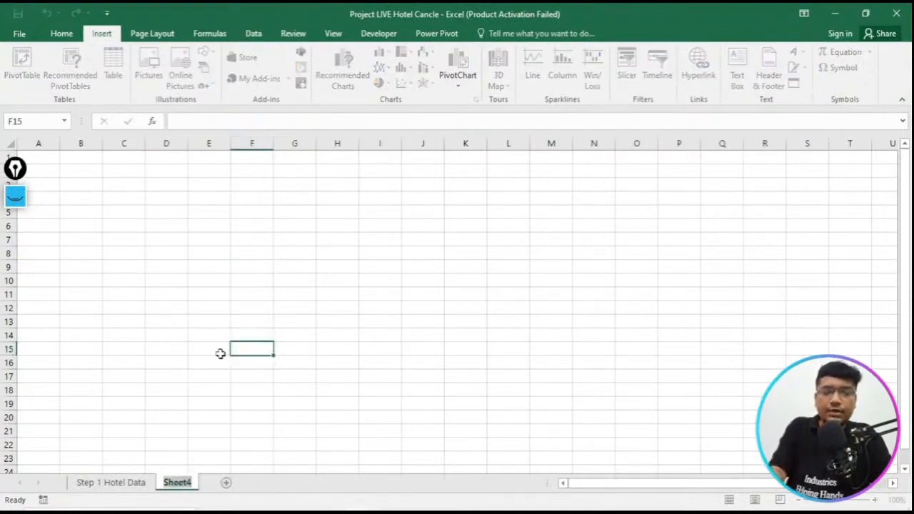
type("Step 2")
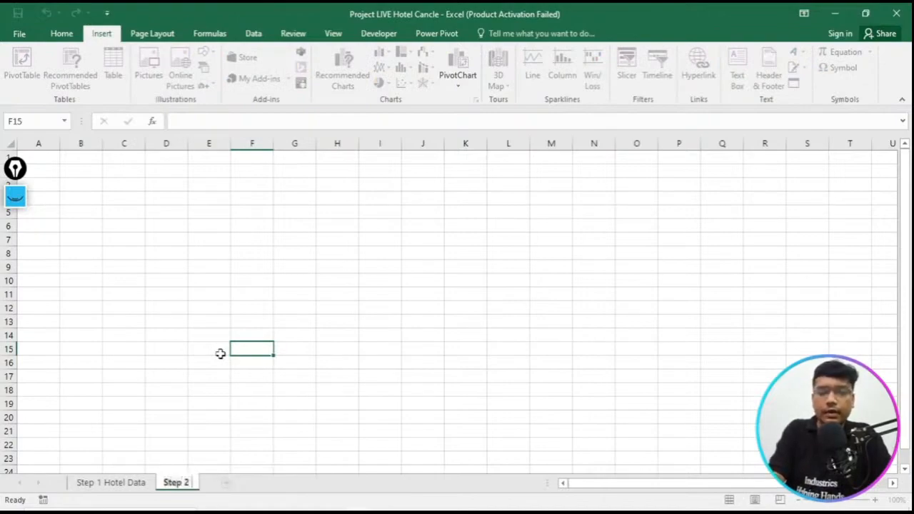
type(" Pivot")
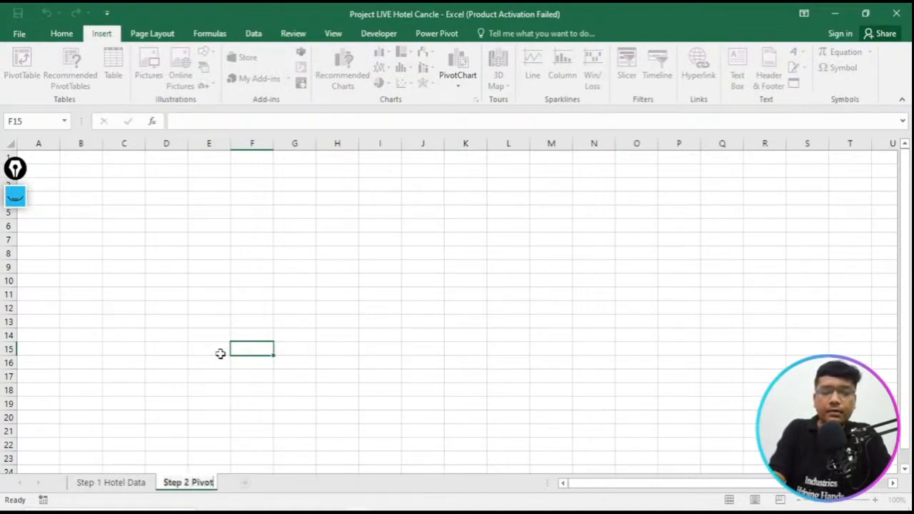
type(" Table")
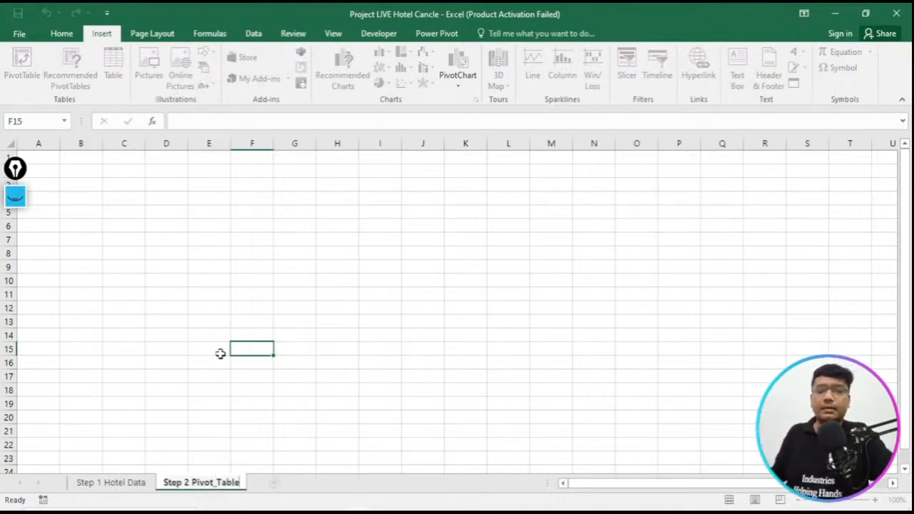
left_click(220, 354)
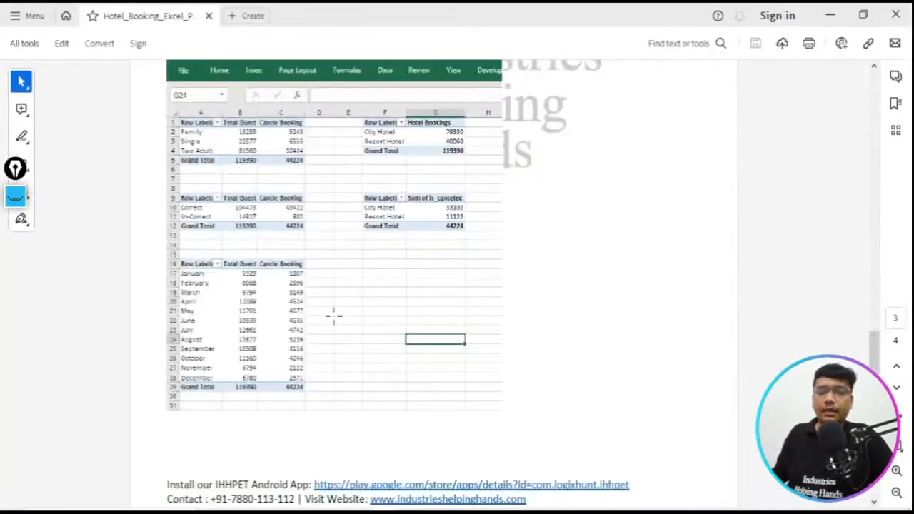
- Switch to the Hotel_Booking PDF and select the "Second Step" line about creating pivots and extracting insights
scroll(327, 294, "up", 10)
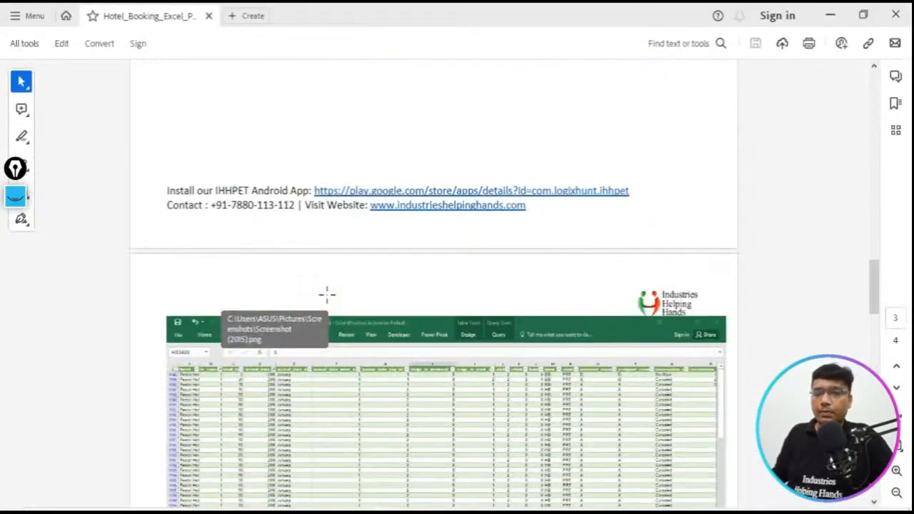
scroll(326, 293, "up", 6)
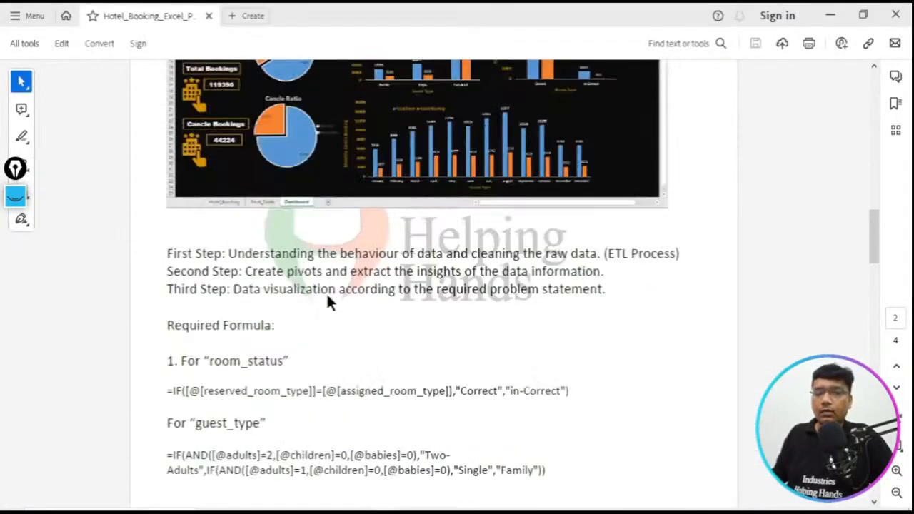
scroll(327, 302, "down", 2)
scroll(326, 302, "up", 1)
left_click_drag(167, 155, 684, 163)
left_click_drag(165, 173, 561, 182)
- Examine the sample pivot tables on page 3 of the PDF and return to the Project LIVE Hotel Cancle workbook
scroll(561, 182, "down", 8)
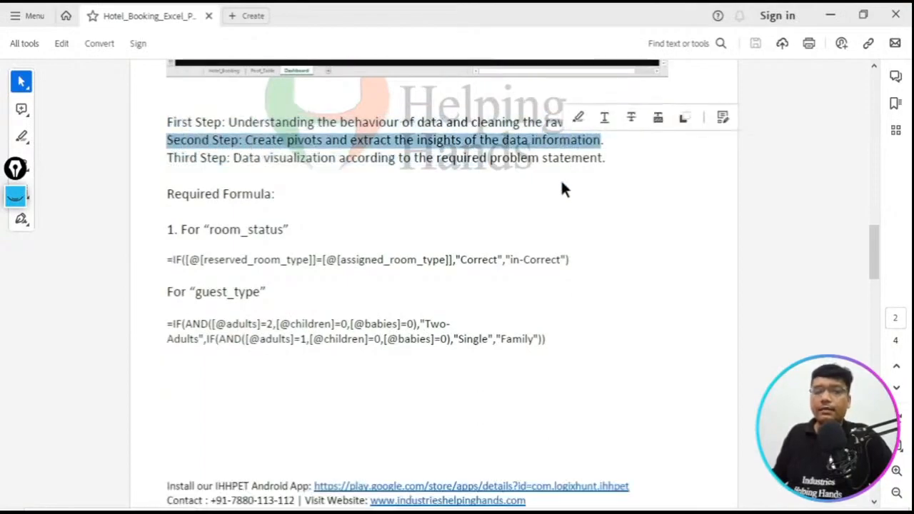
scroll(561, 202, "down", 2)
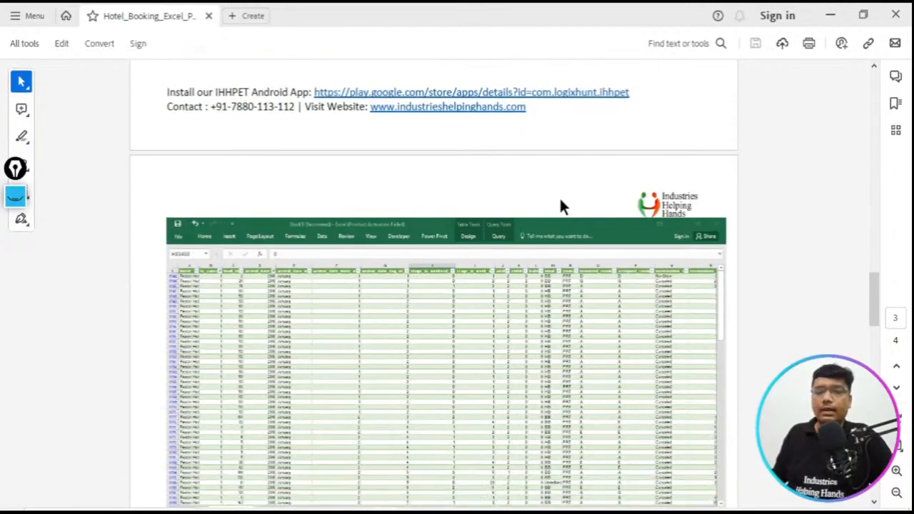
scroll(484, 386, "down", 2)
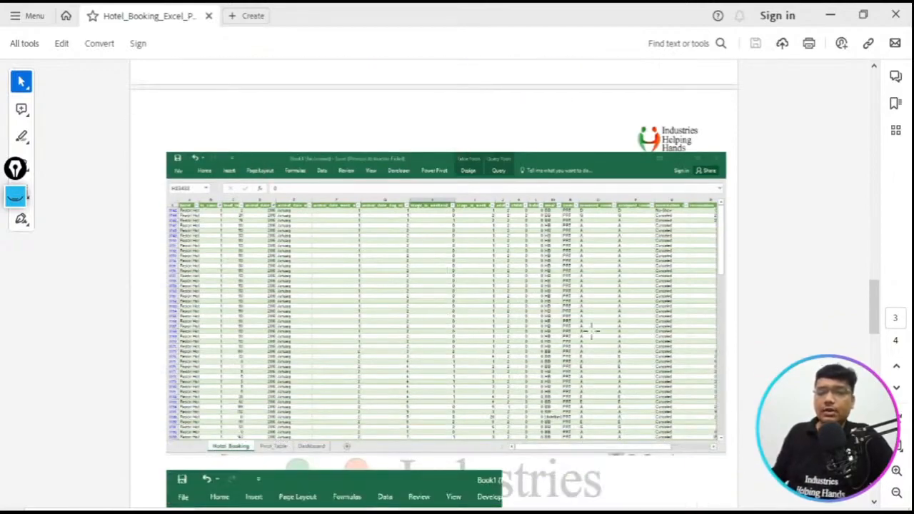
scroll(490, 327, "down", 5)
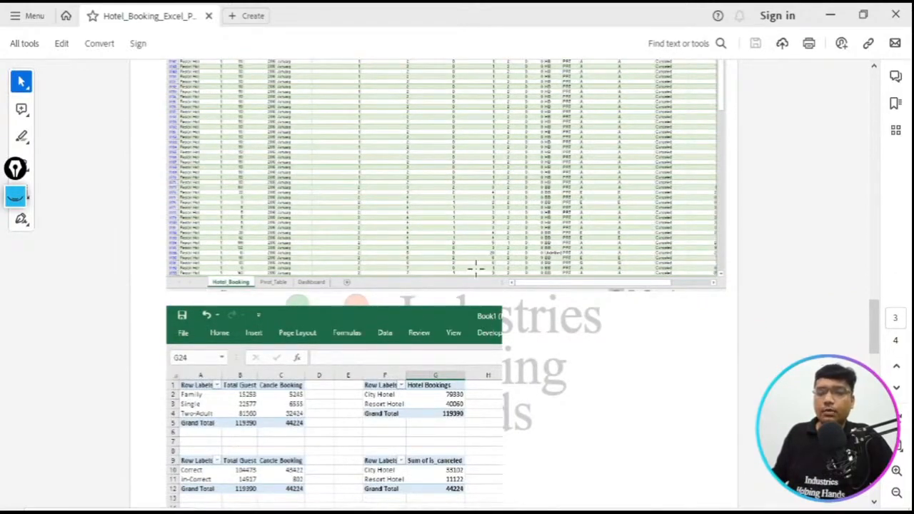
scroll(475, 268, "down", 2)
scroll(349, 292, "down", 1)
scroll(272, 283, "down", 2)
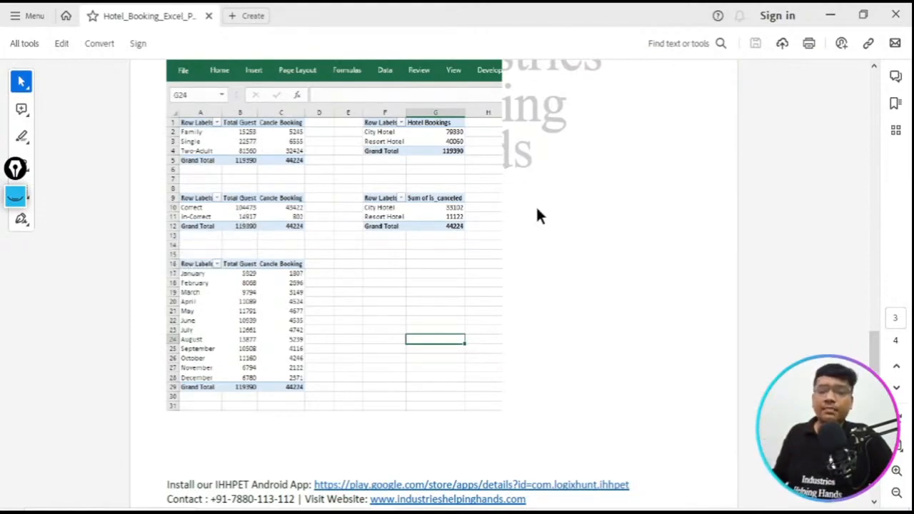
mouse_move(359, 512)
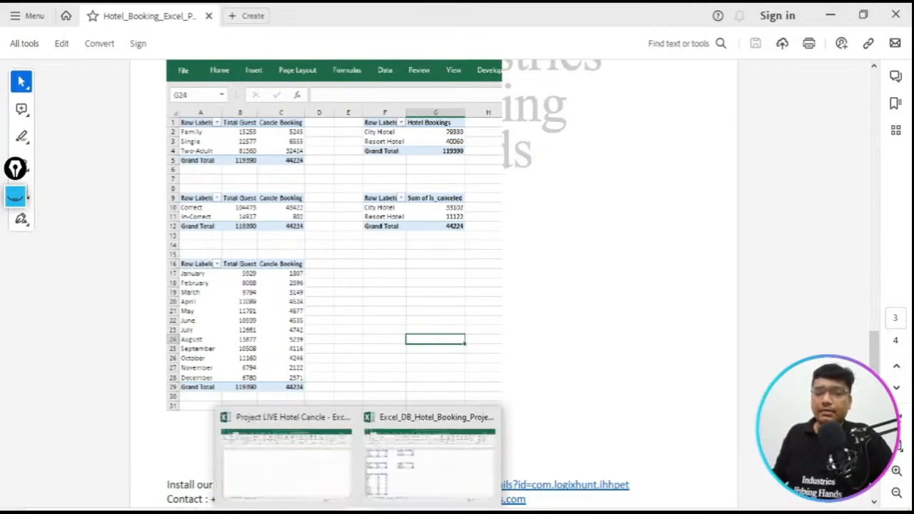
left_click(294, 486)
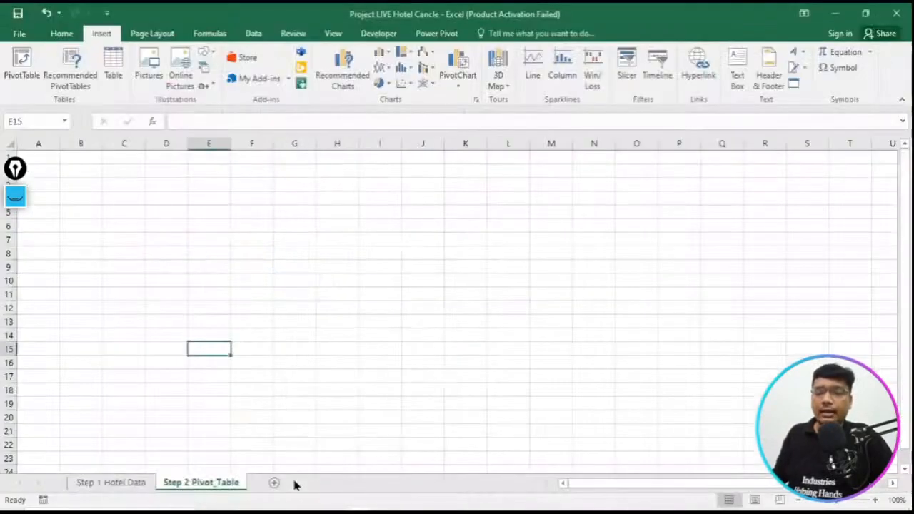
left_click(143, 484)
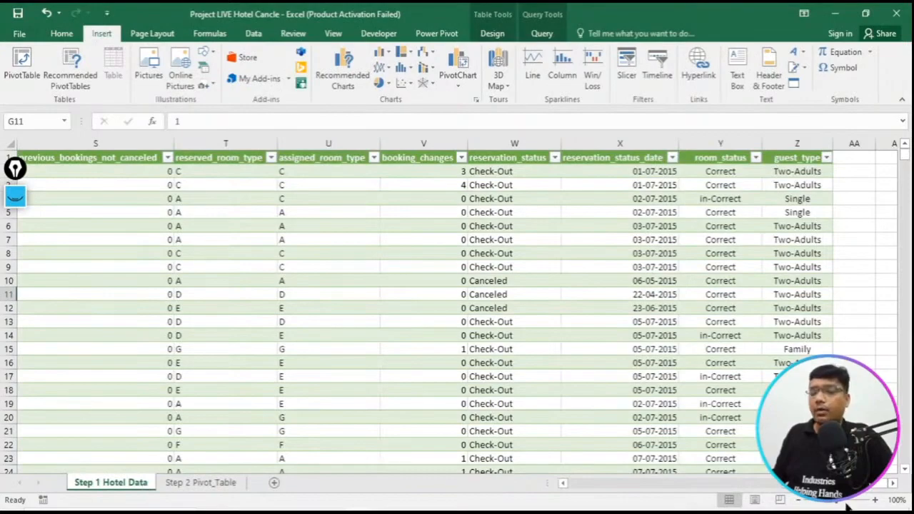
left_click_drag(817, 485, 567, 496)
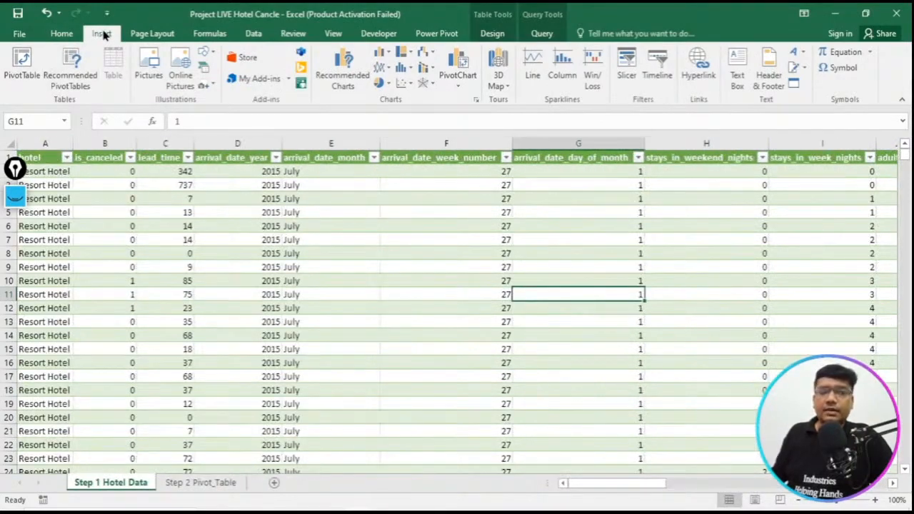
left_click(21, 63)
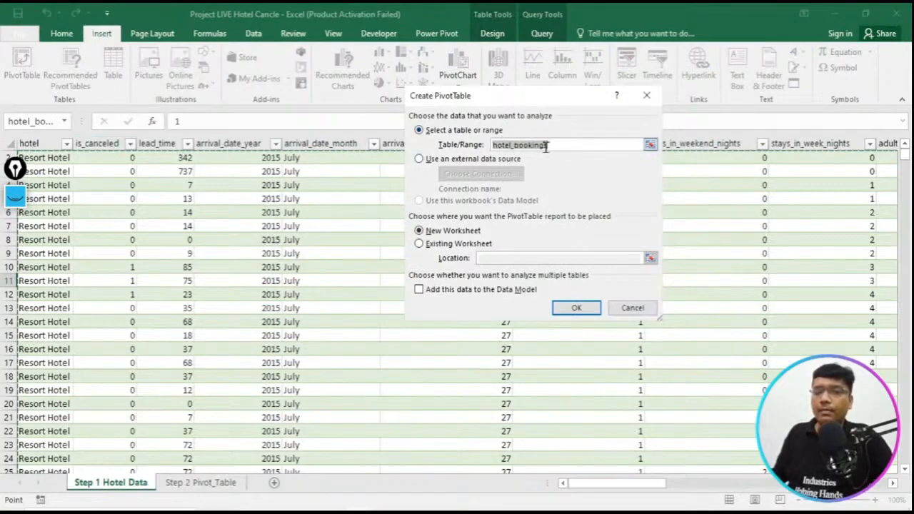
left_click(632, 308)
- Start a PivotTable at cell L1 of the Step 2 Pivot_Table sheet and display the Step 1 Hotel Data sheet for choosing its source range
left_click(200, 484)
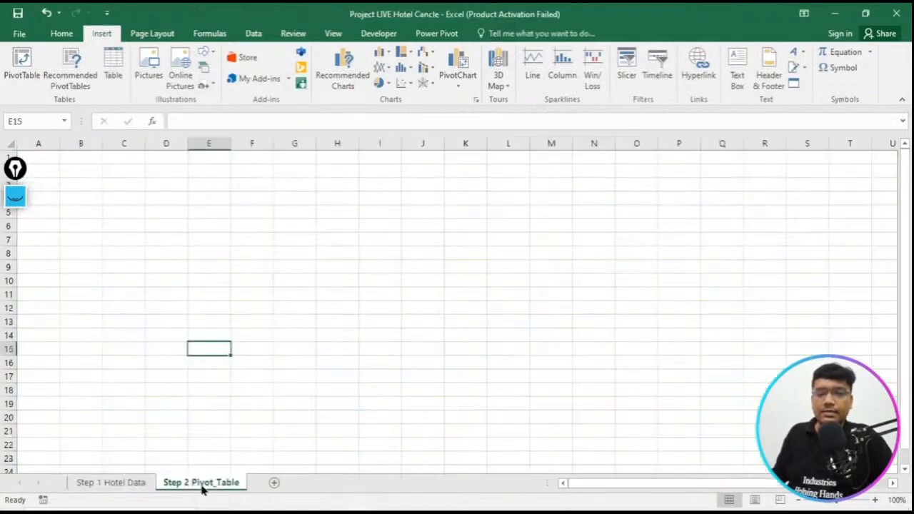
left_click(508, 157)
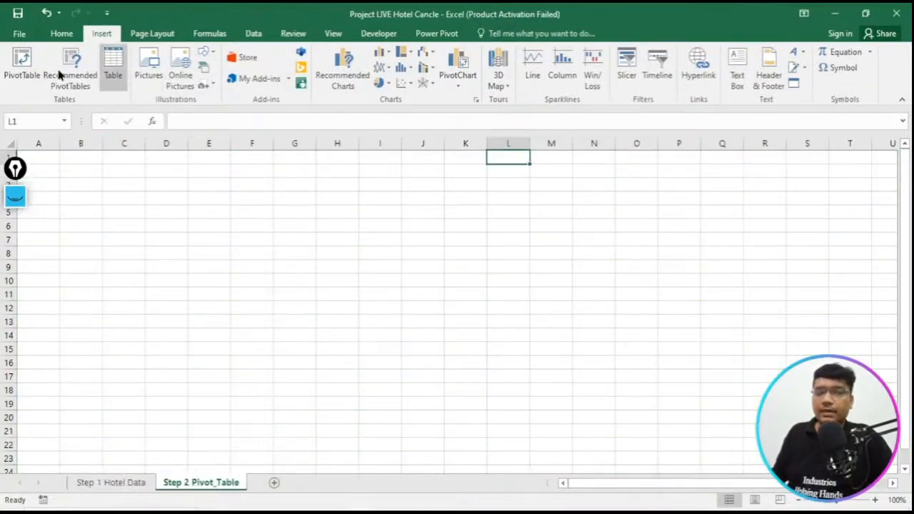
left_click(19, 79)
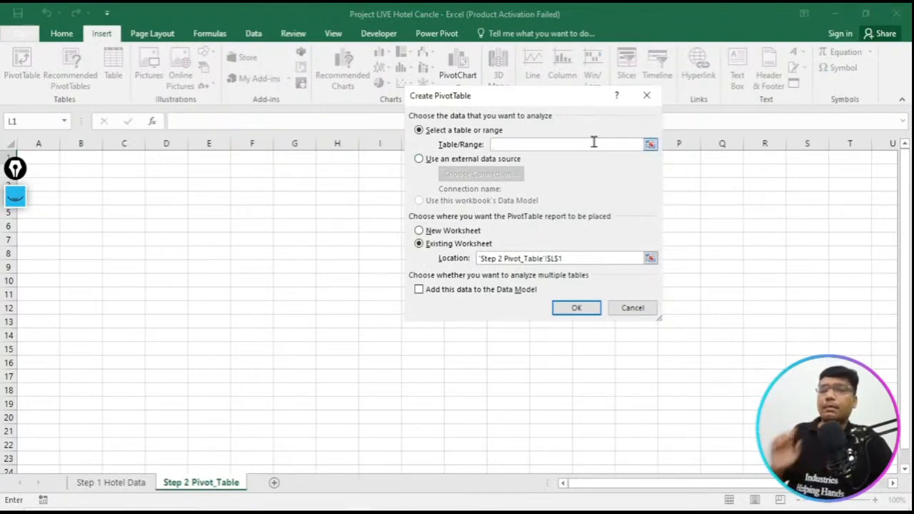
left_click(118, 483)
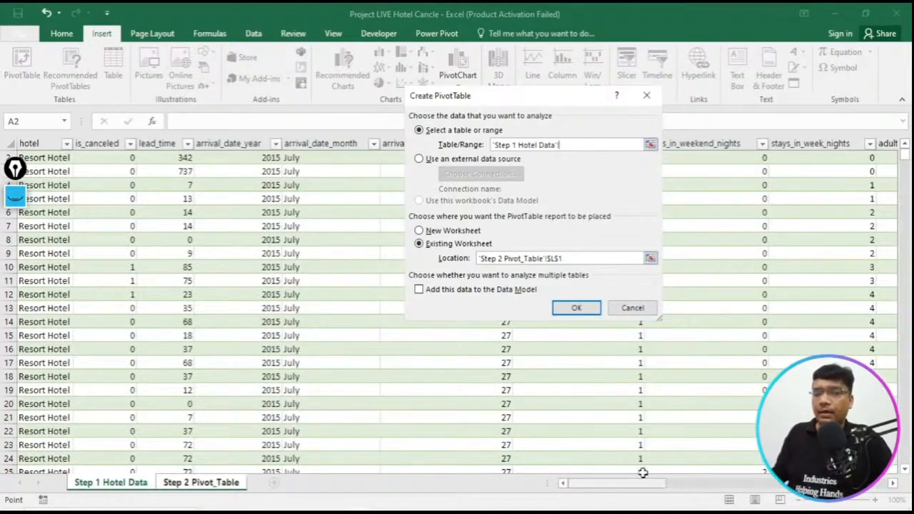
- Try the entire Step 1 Hotel Data sheet as the source range, clear it, and reference header cell A1 instead
left_click(5, 140)
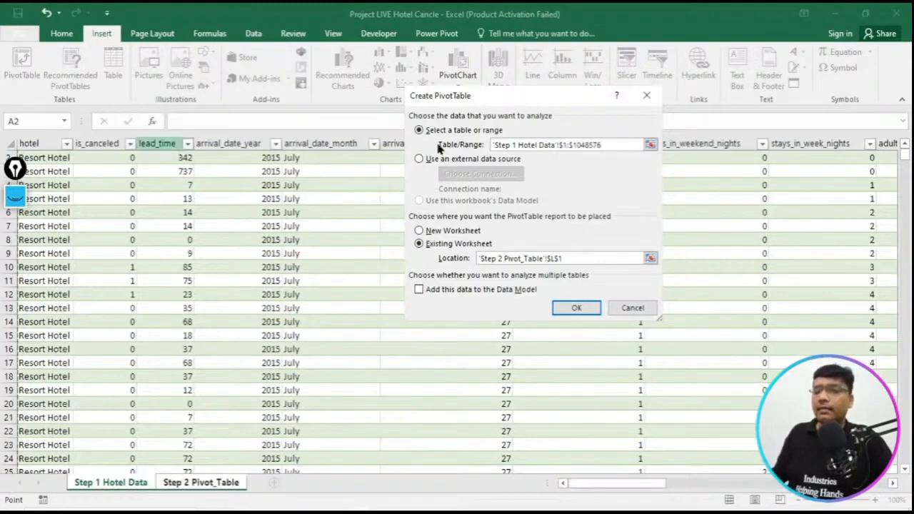
left_click_drag(615, 145, 486, 135)
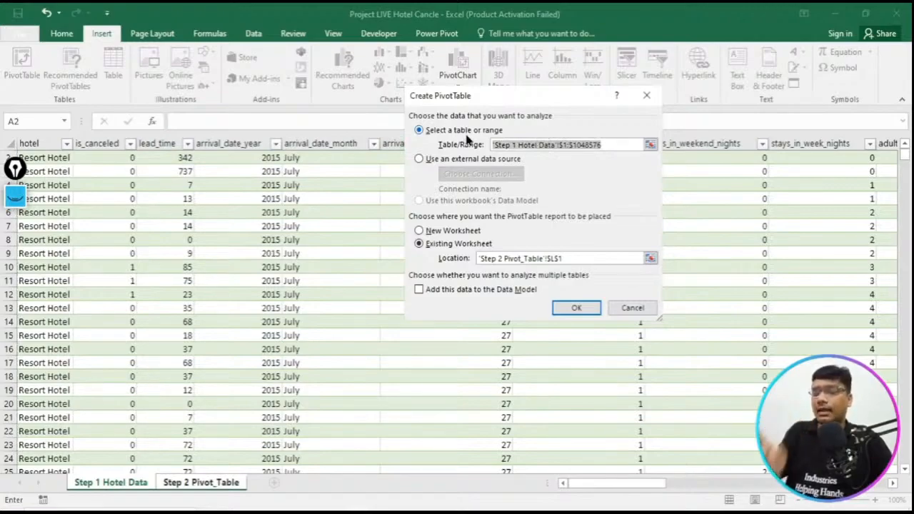
key("BackSpace")
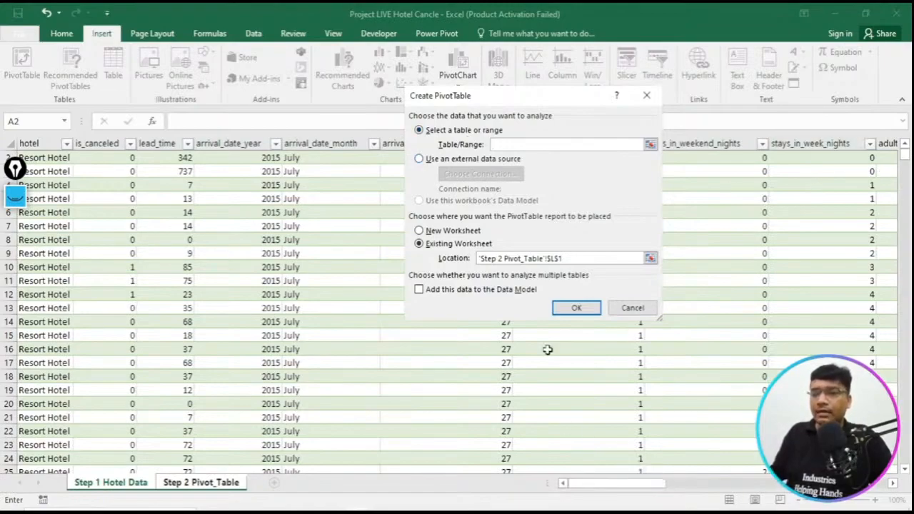
scroll(104, 307, "up", 1)
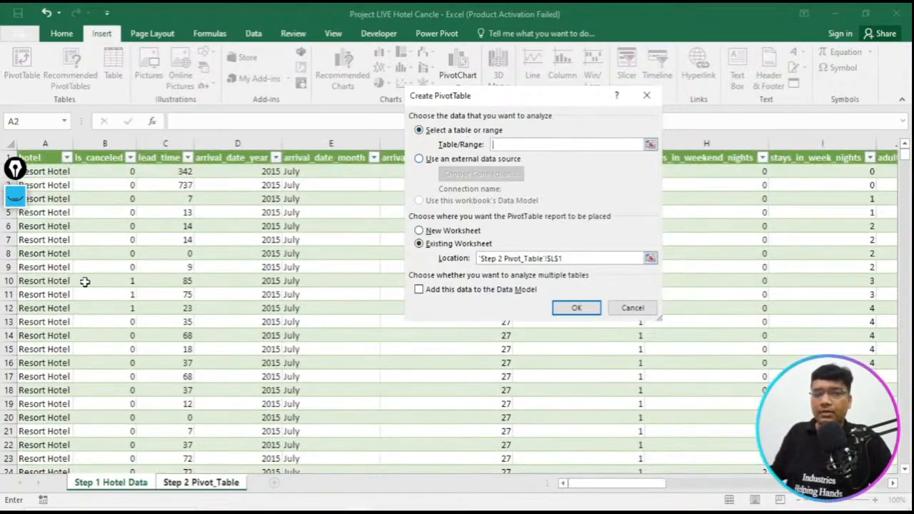
left_click(52, 156)
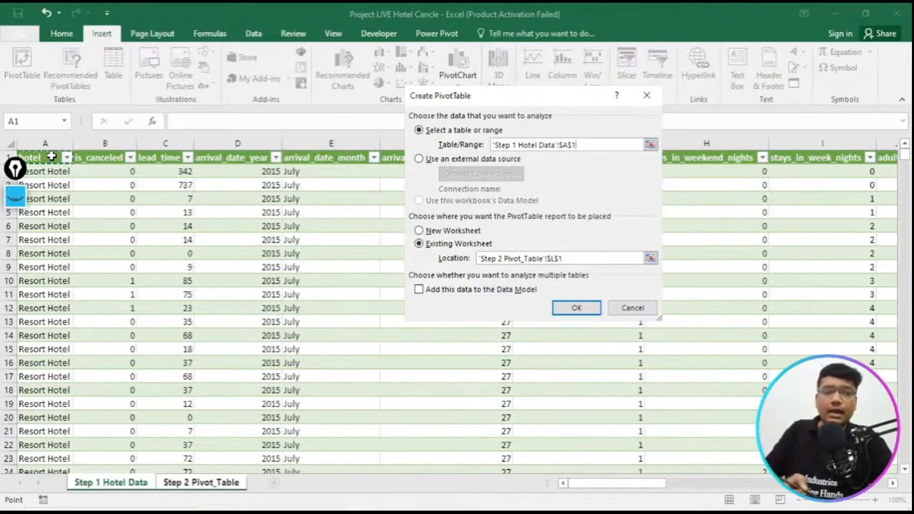
- Handwrite "Shift" and "Ctrl" over the hotel data with the annotation pen and circle both words
left_click(15, 195)
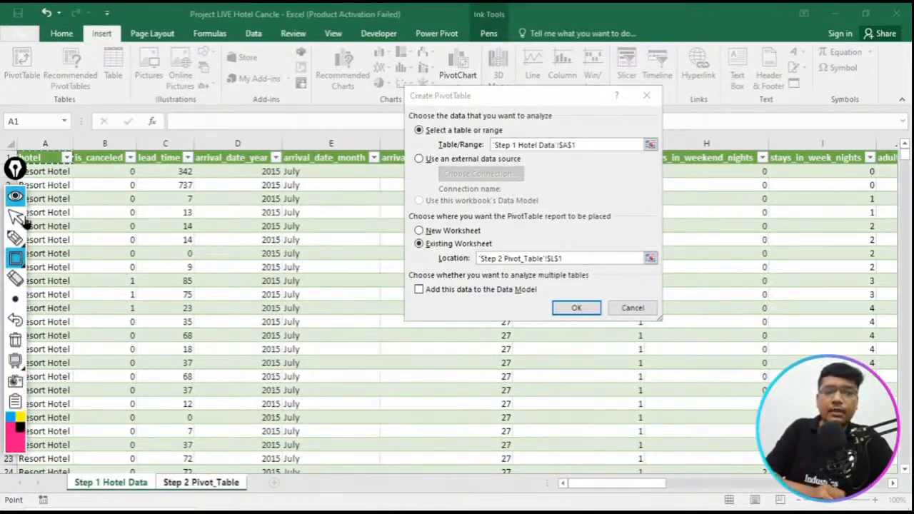
mouse_move(19, 241)
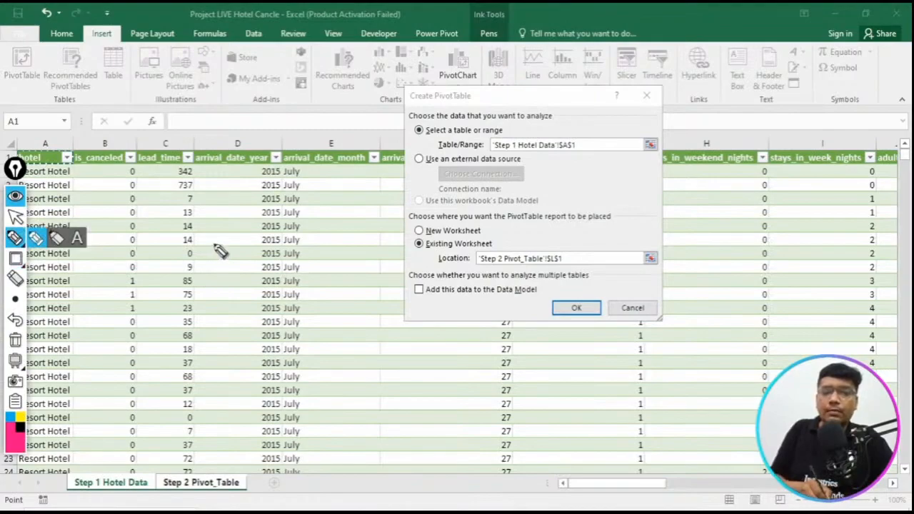
left_click_drag(217, 245, 204, 277)
left_click_drag(223, 232, 238, 258)
left_click(237, 224)
left_click_drag(242, 243, 245, 254)
left_click_drag(245, 220, 253, 244)
mouse_move(244, 237)
left_mouse_down()
mouse_move(260, 231)
mouse_move(250, 246)
left_mouse_up()
left_click_drag(273, 208, 276, 236)
left_click_drag(280, 218, 268, 228)
left_click_drag(197, 180, 196, 200)
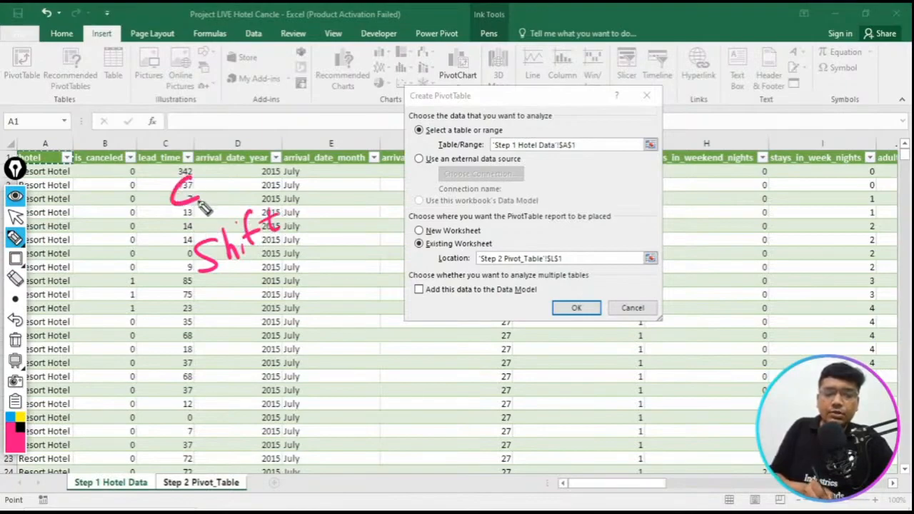
left_click_drag(239, 300, 236, 326)
left_click_drag(235, 284, 256, 318)
mouse_move(227, 306)
left_mouse_down()
mouse_move(280, 288)
mouse_move(282, 300)
left_mouse_up()
mouse_move(263, 190)
left_mouse_down()
mouse_move(303, 239)
mouse_move(247, 184)
left_mouse_up()
mouse_move(275, 260)
left_mouse_down()
mouse_move(182, 344)
mouse_move(264, 261)
left_mouse_up()
- Draw annotation arrows pointing up, down, left and right beside the dialog, and clear all the drawings
mouse_move(731, 188)
left_mouse_down()
mouse_move(738, 162)
mouse_move(752, 166)
left_mouse_up()
left_click_drag(730, 211, 743, 256)
left_click_drag(717, 230, 750, 236)
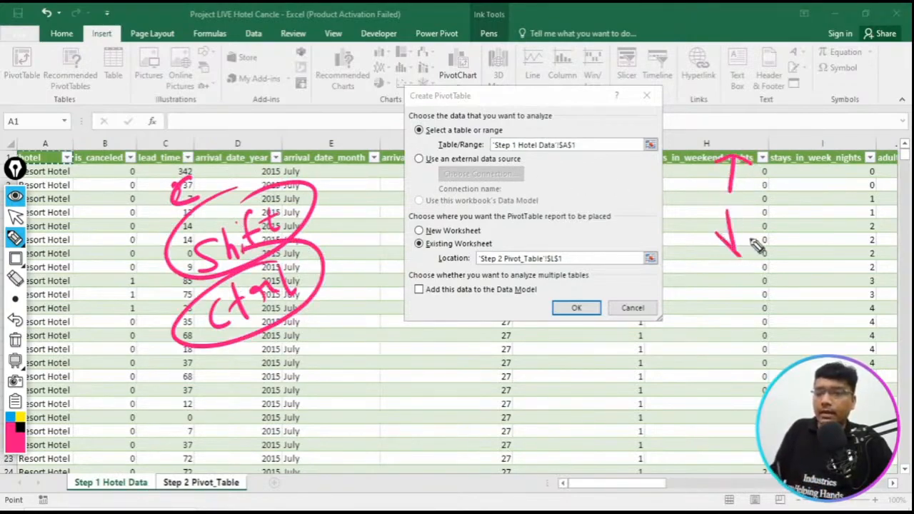
left_click_drag(751, 191, 806, 187)
left_click_drag(789, 177, 785, 206)
mouse_move(718, 190)
left_mouse_down()
mouse_move(669, 200)
mouse_move(693, 209)
left_mouse_up()
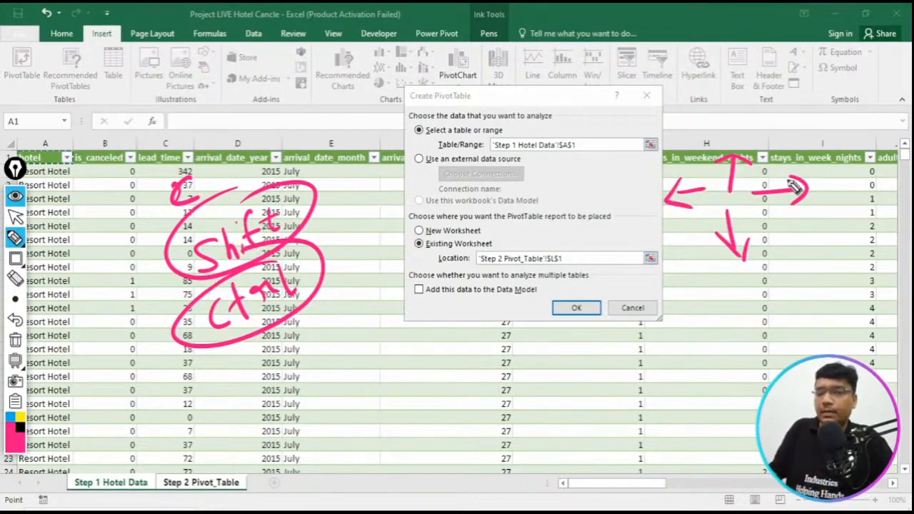
left_click_drag(777, 164, 844, 145)
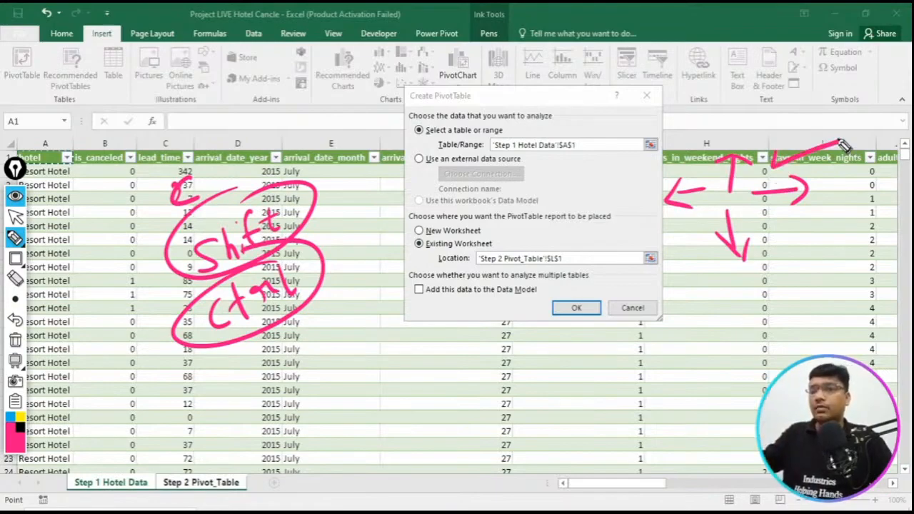
left_click_drag(767, 232, 775, 300)
left_click_drag(791, 279, 780, 294)
left_click(15, 341)
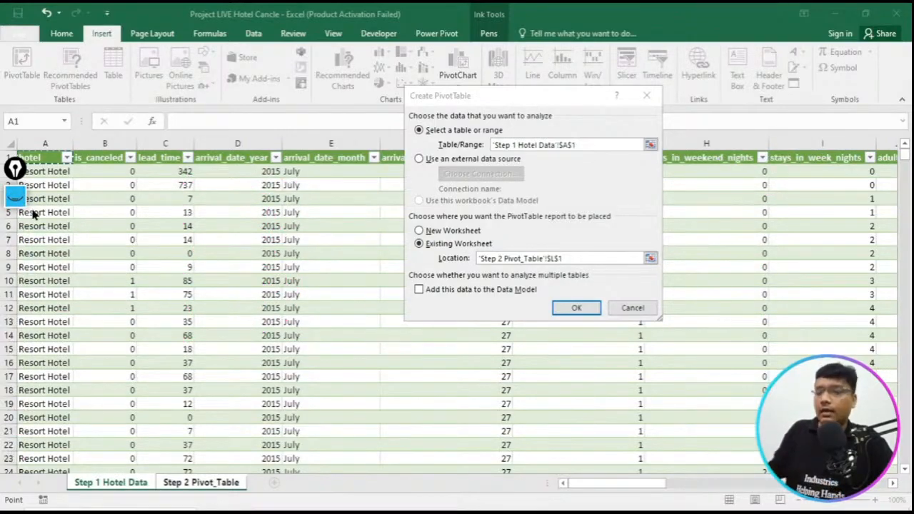
- Try to create the pivot table from all rows of the Step 1 Hotel Data sheet, and clear the source range
left_click_drag(600, 144, 470, 142)
key("BackSpace")
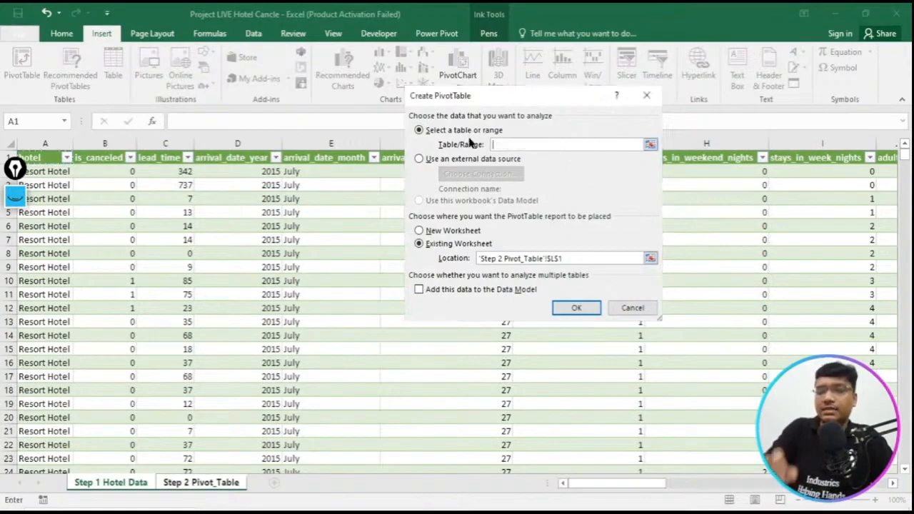
left_click(9, 143)
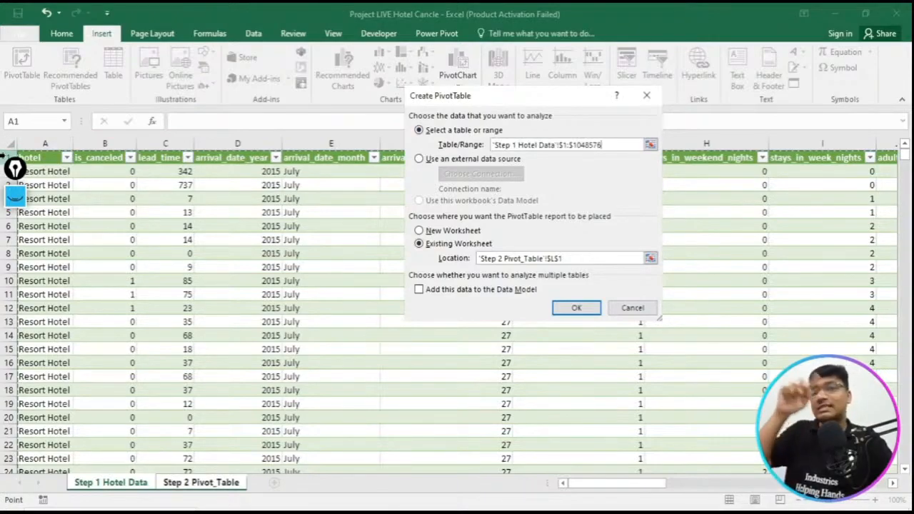
left_click(570, 307)
left_click(462, 300)
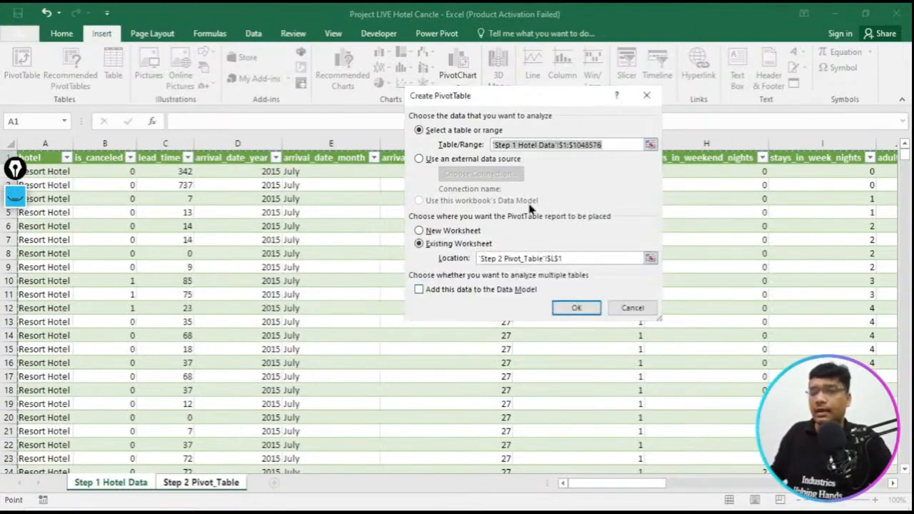
key("BackSpace")
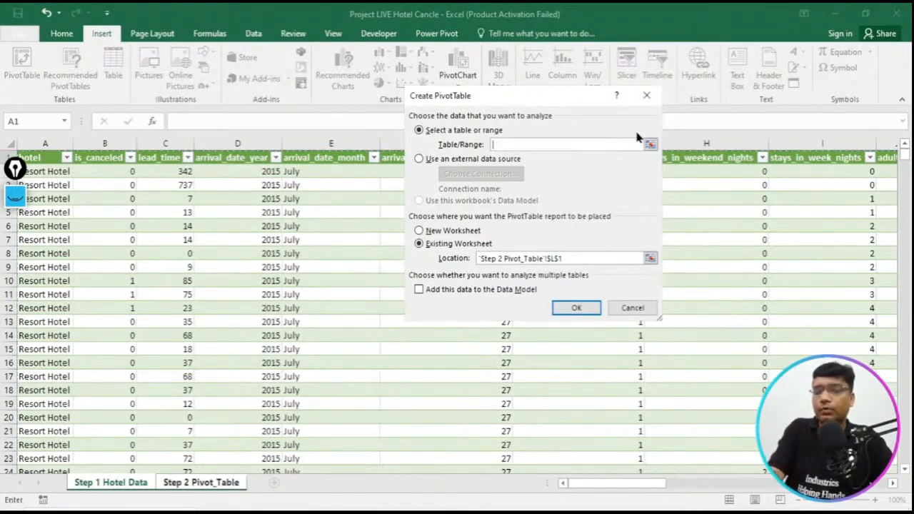
- Set the source range from header cell A1 through the data's last column and row, and create the pivot table
left_click(50, 161)
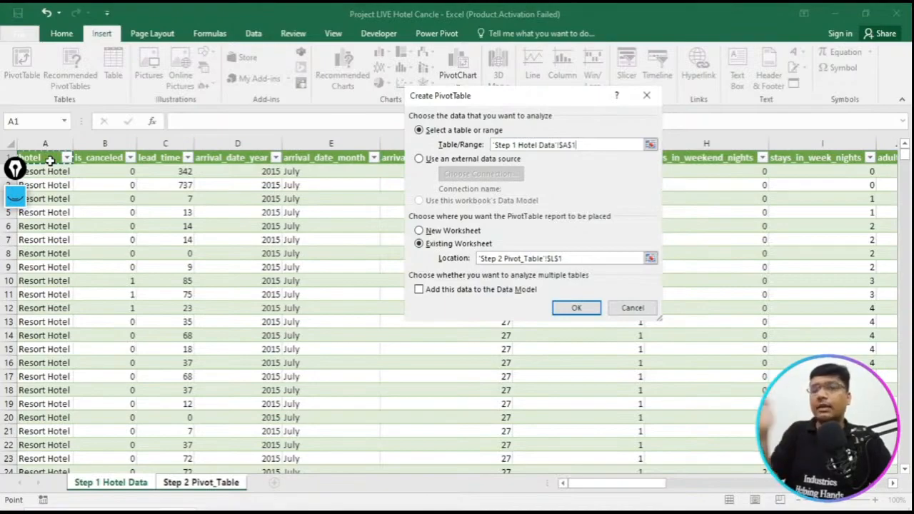
key("ctrl+shift+Right")
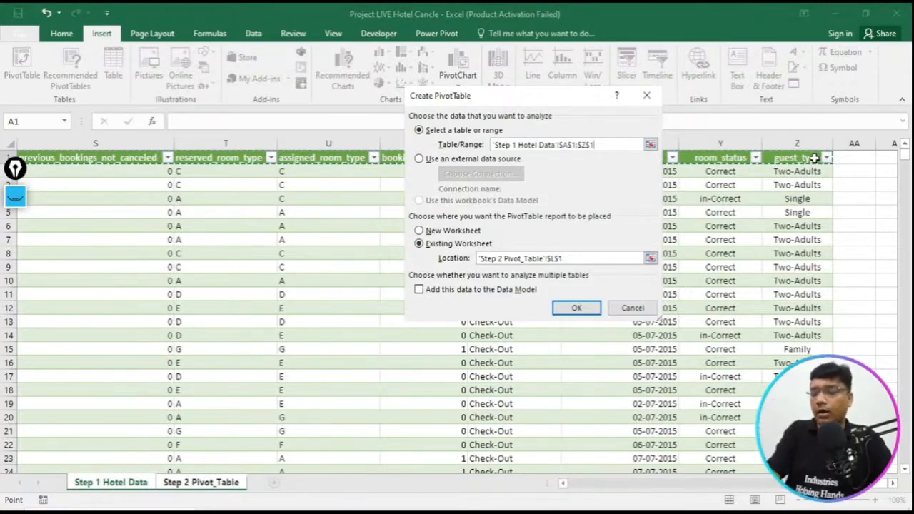
key("ctrl+shift+Down")
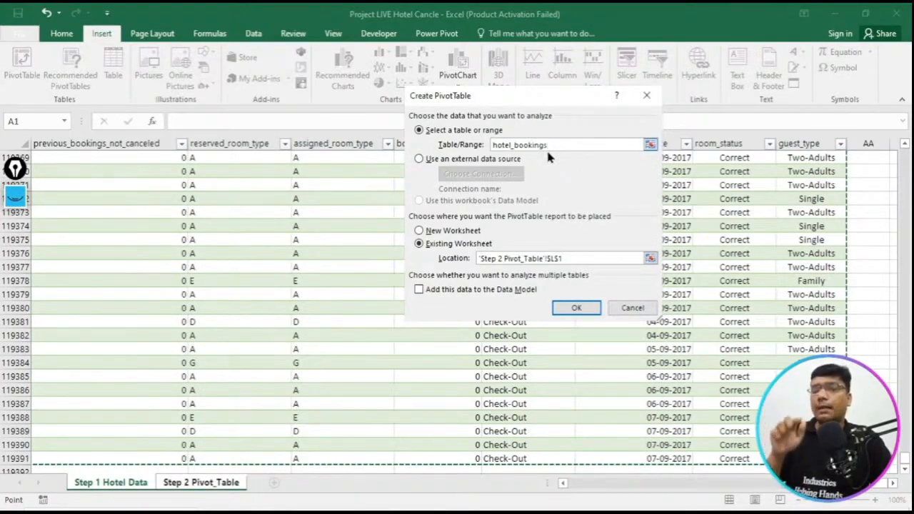
left_click(586, 308)
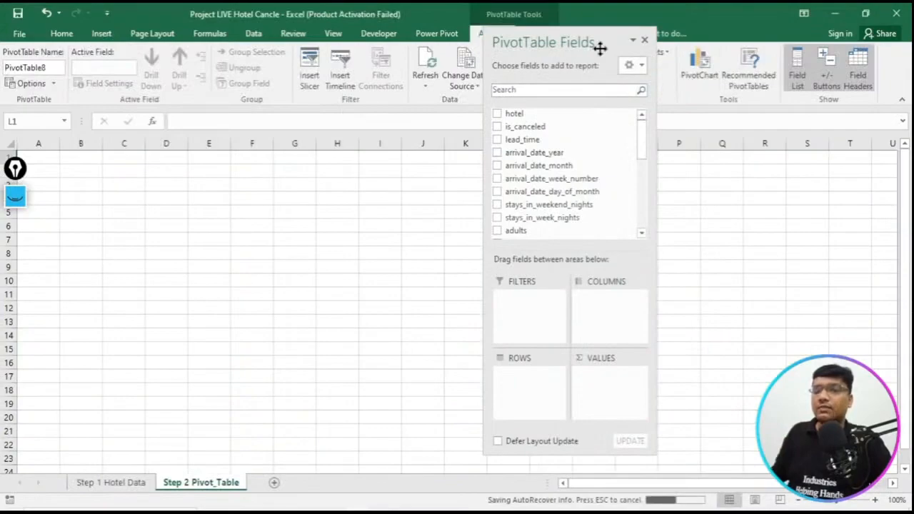
- Add the guest_type field to the rows of the new pivot table
left_click_drag(586, 49, 586, 50)
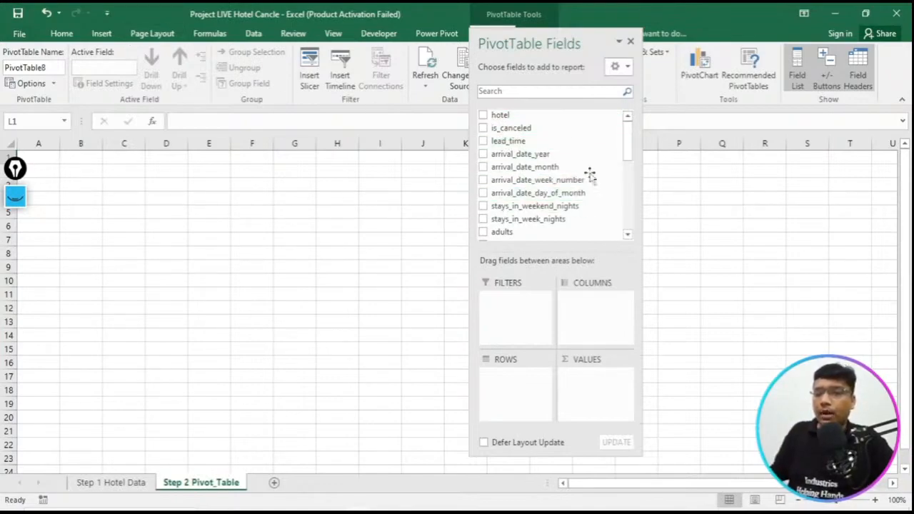
left_click_drag(629, 151, 633, 224)
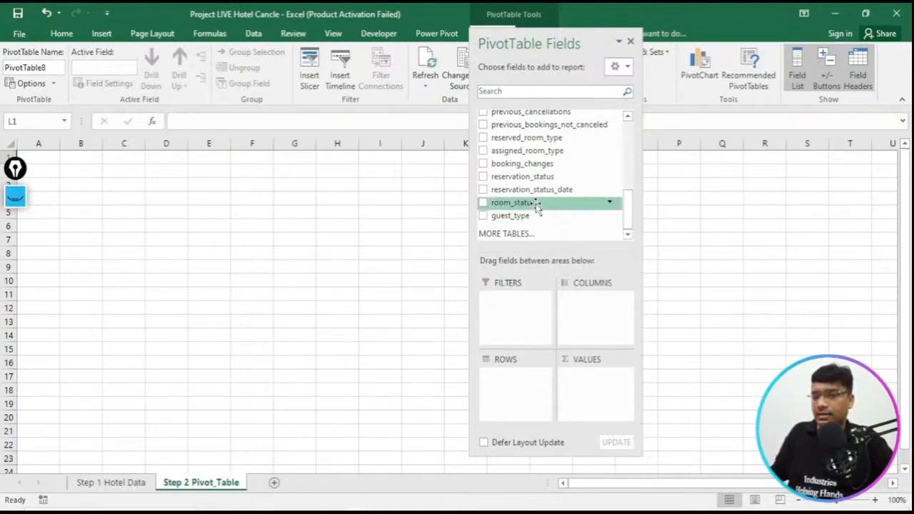
left_click_drag(532, 220, 517, 393)
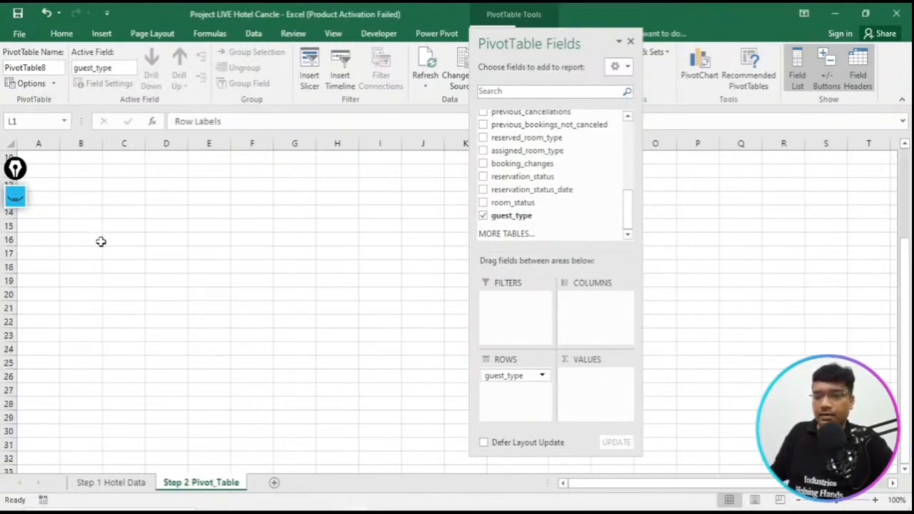
- Reposition the PivotTable field list so that it does not cover the pivot table at cell L1
left_click(43, 164)
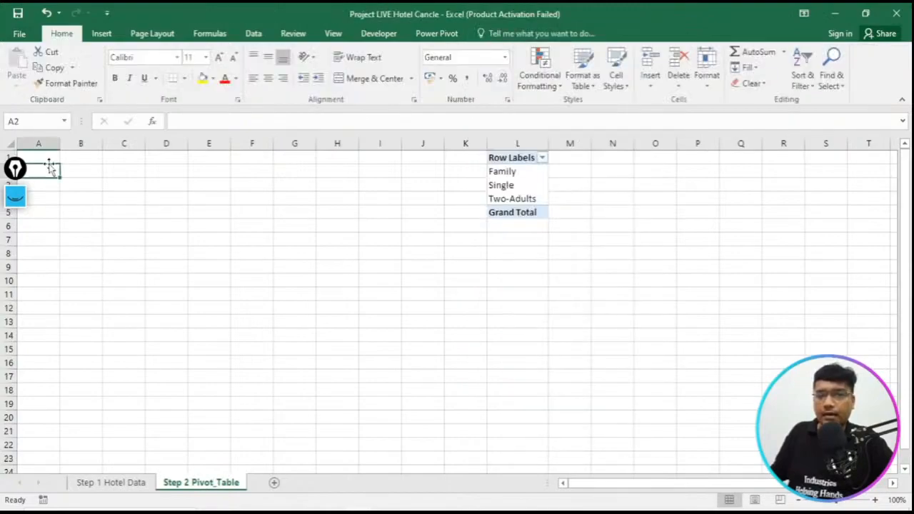
left_click(519, 158)
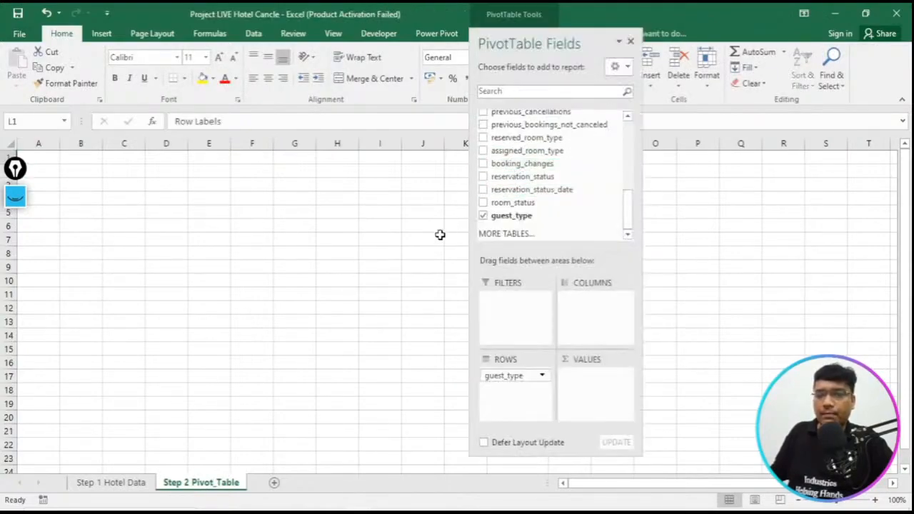
left_click_drag(573, 35, 758, 58)
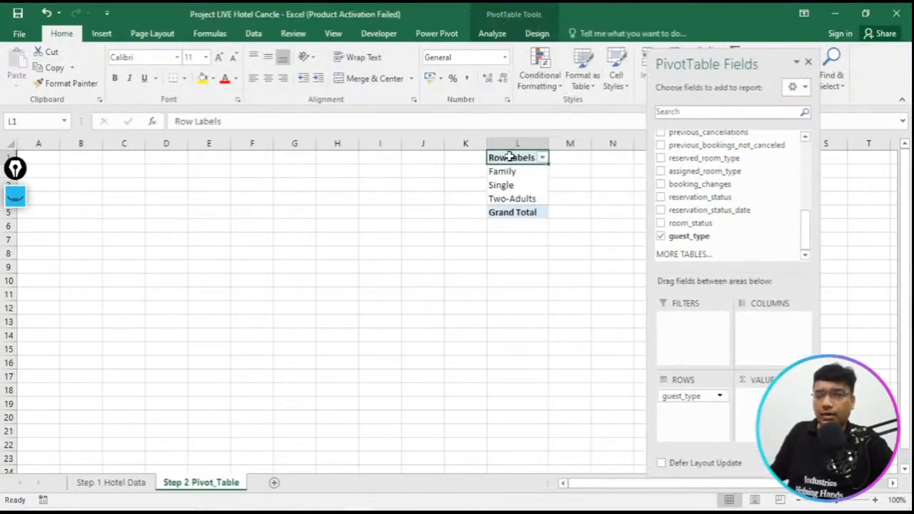
- Try to copy the guest_type pivot table from L1:L5 to cell A1
left_click_drag(526, 157, 527, 212)
key("ctrl+c")
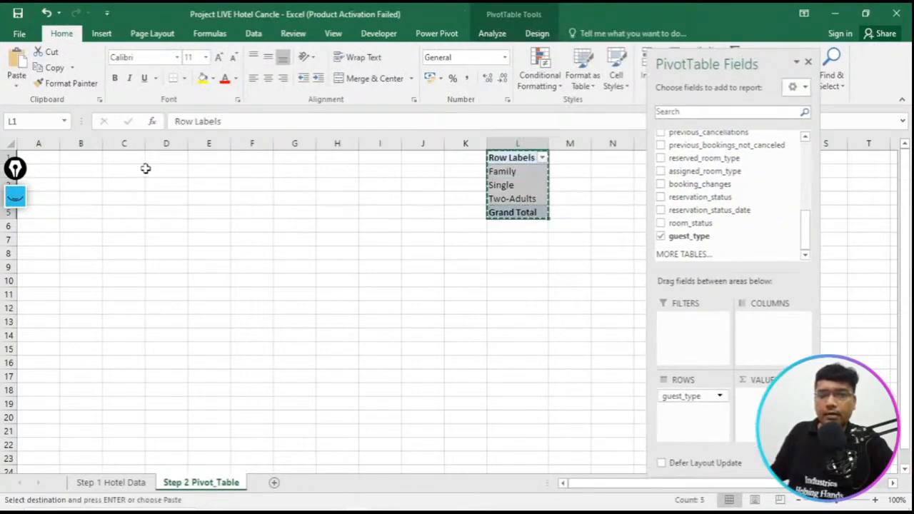
left_click(49, 159)
key("ctrl+c")
key("ctrl+v")
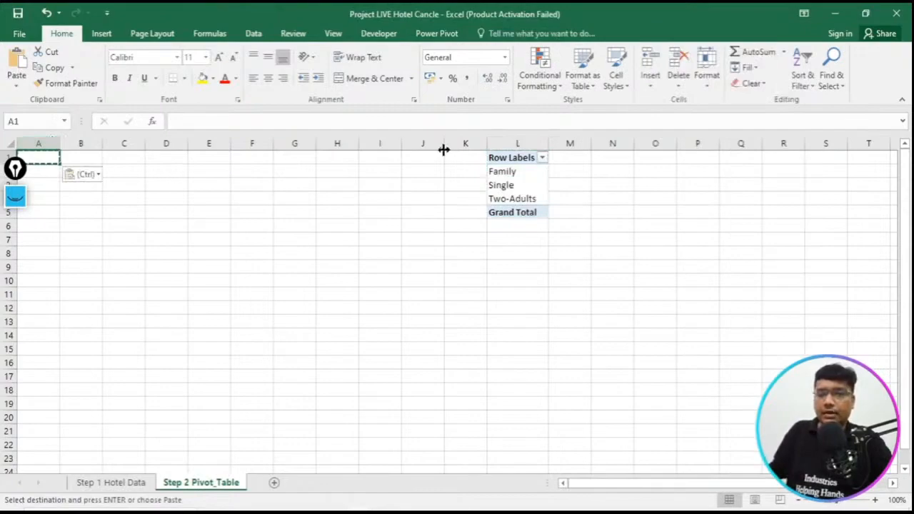
- Move the guest_type pivot table from cell L1 to cell A1
left_click_drag(495, 157, 521, 219)
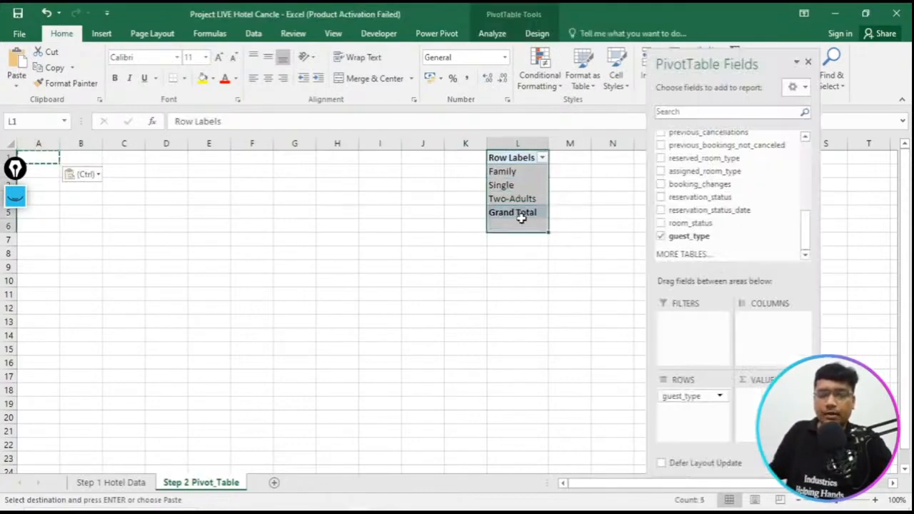
key("ctrl+c")
left_click(55, 160)
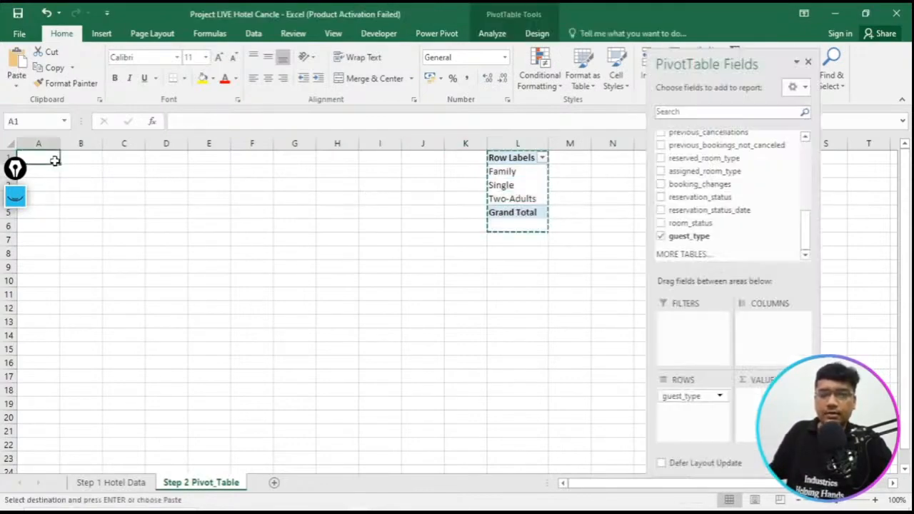
key("ctrl+v")
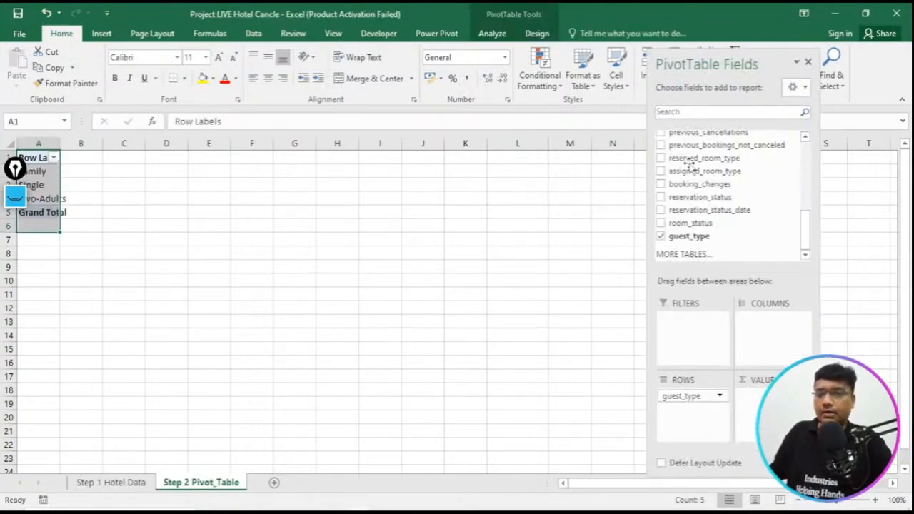
- Add the is_canceled field to the pivot table's values as a sum, and the guest_type field above it as a count
left_click_drag(737, 69, 423, 69)
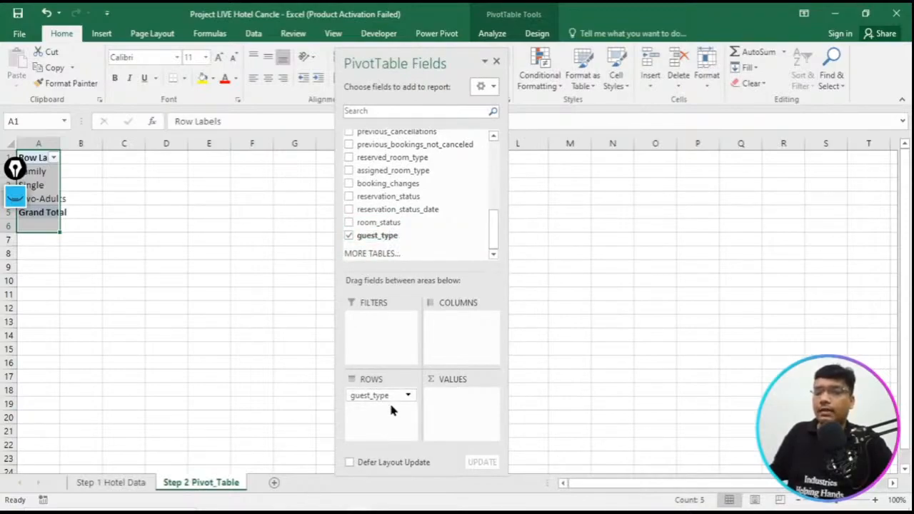
left_click_drag(491, 231, 500, 158)
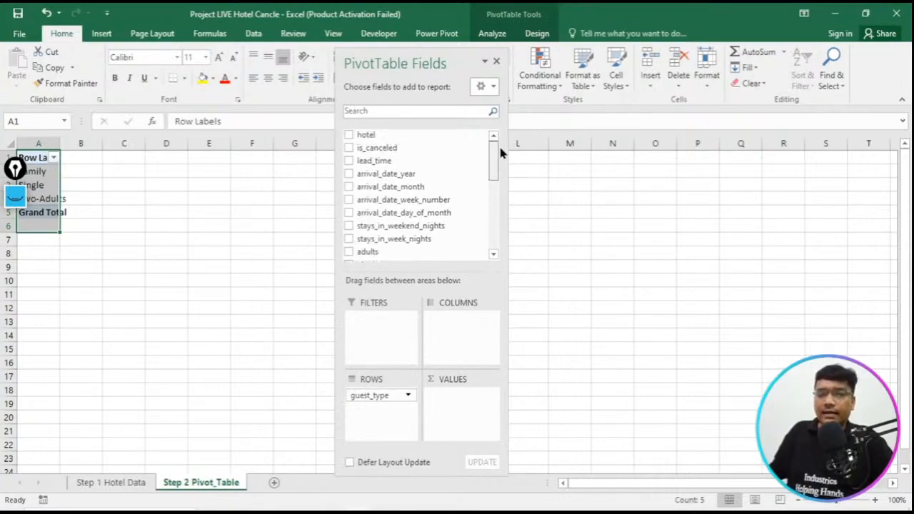
left_click_drag(16, 172, 2, 354)
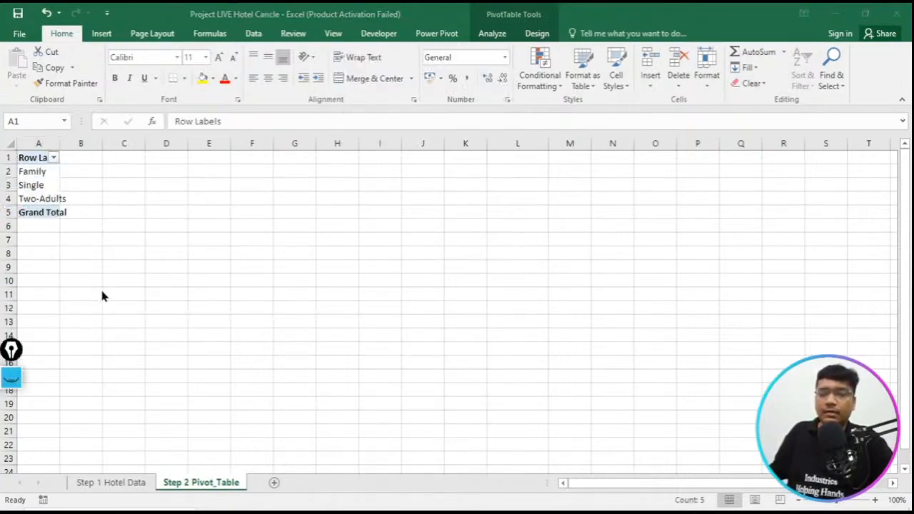
left_click(28, 195)
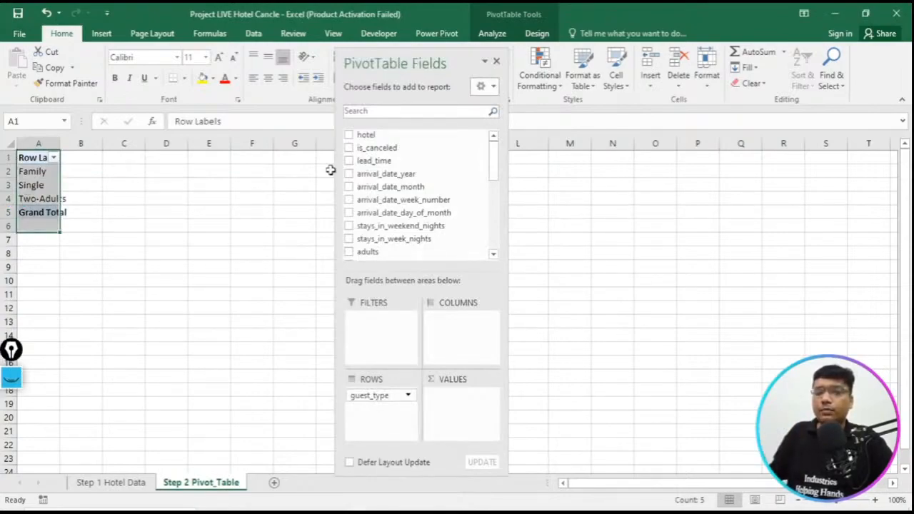
left_click_drag(377, 154, 436, 410)
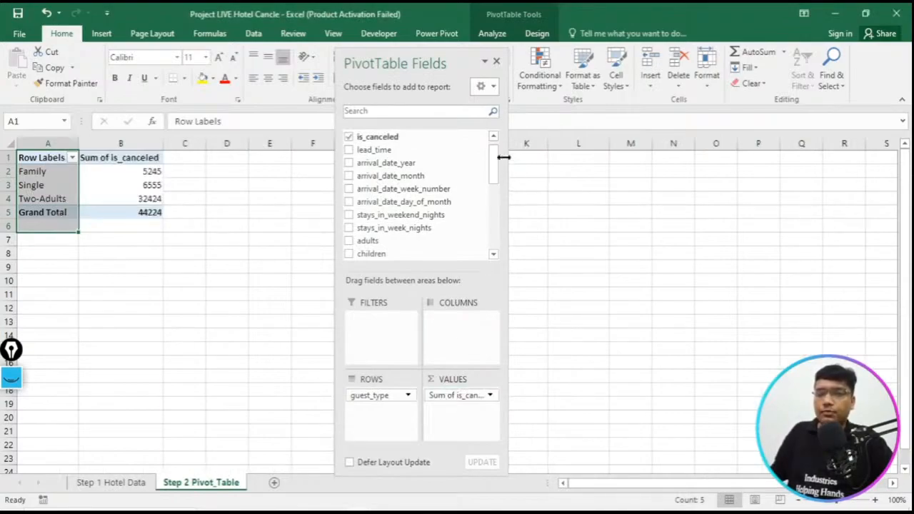
left_click_drag(495, 167, 471, 395)
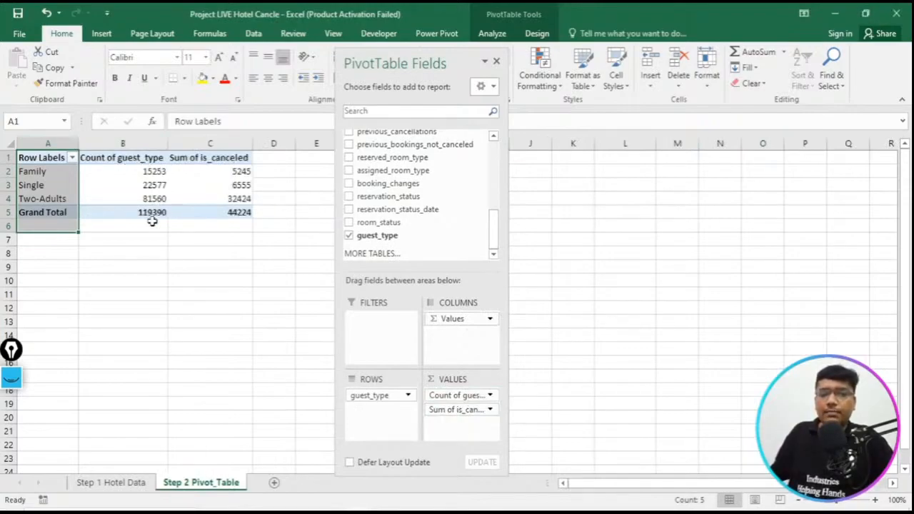
double_click(131, 171)
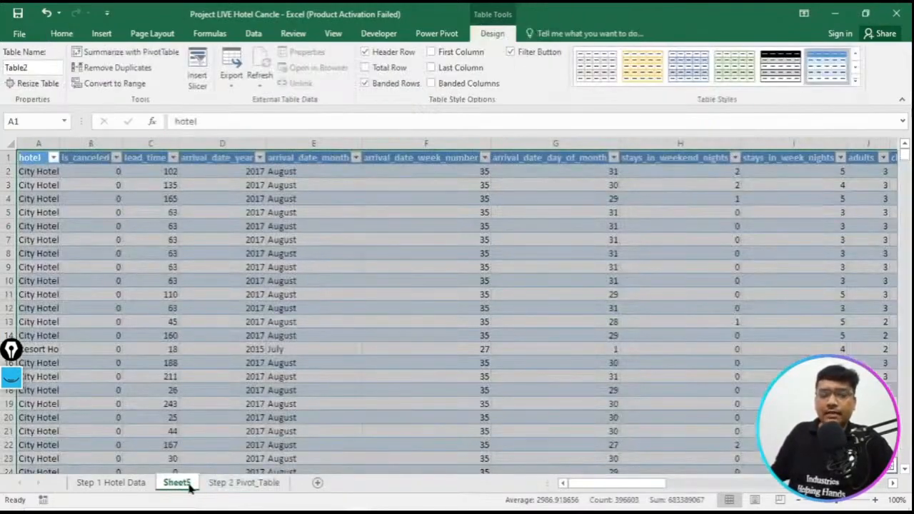
right_click(190, 486)
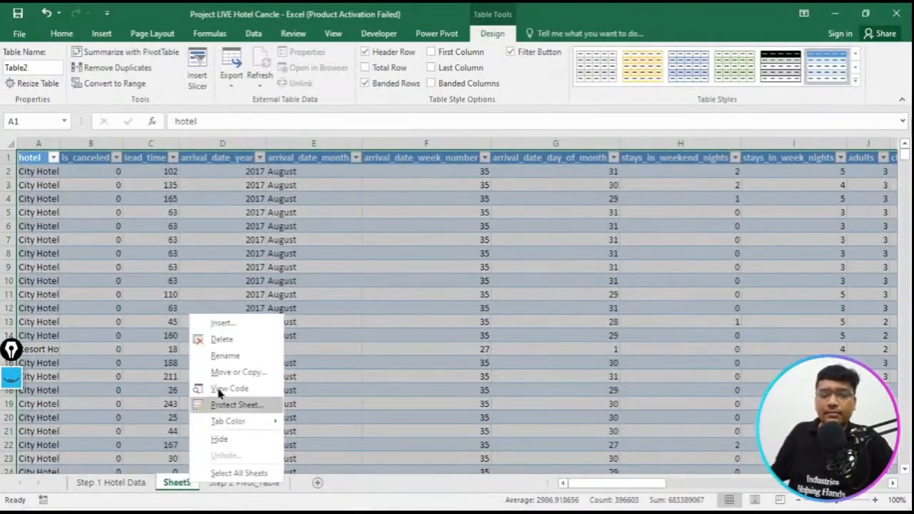
left_click(223, 340)
left_click(434, 300)
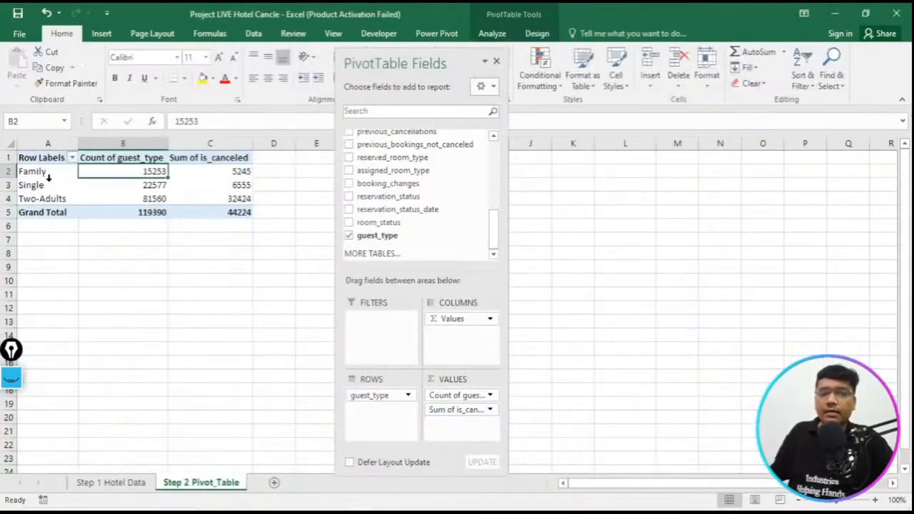
left_click(186, 306)
type("=")
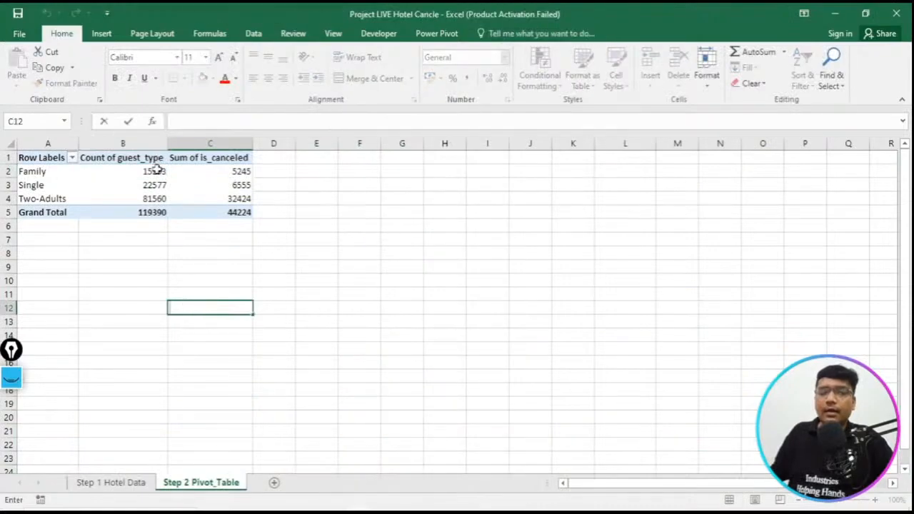
left_click(156, 172)
double_click(155, 173)
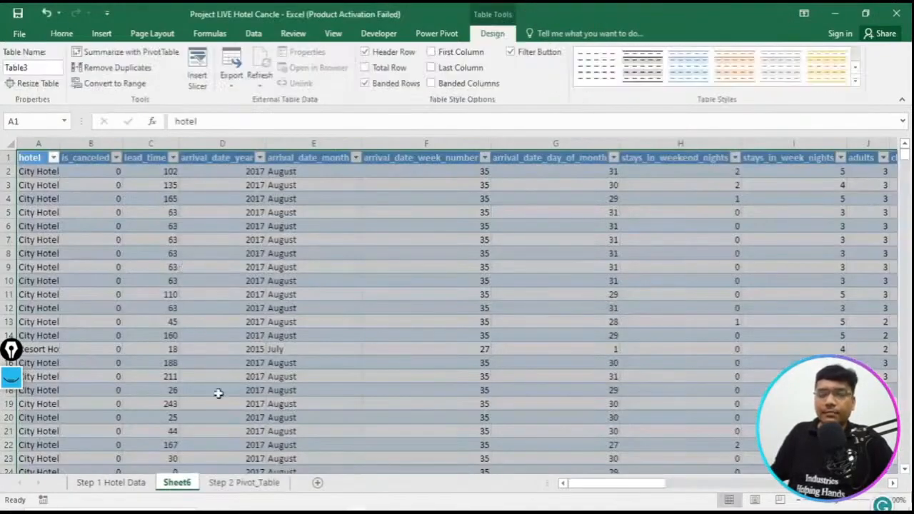
right_click(179, 483)
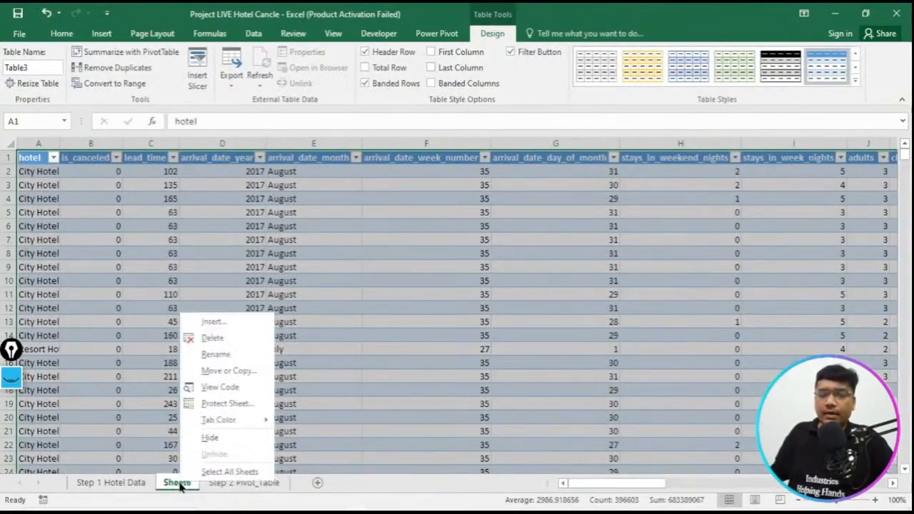
left_click(207, 340)
left_click(433, 300)
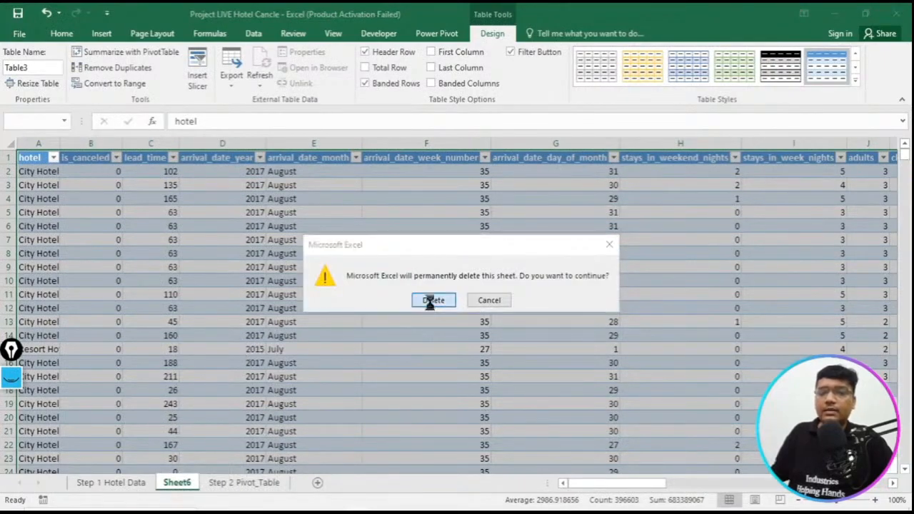
left_click(431, 306)
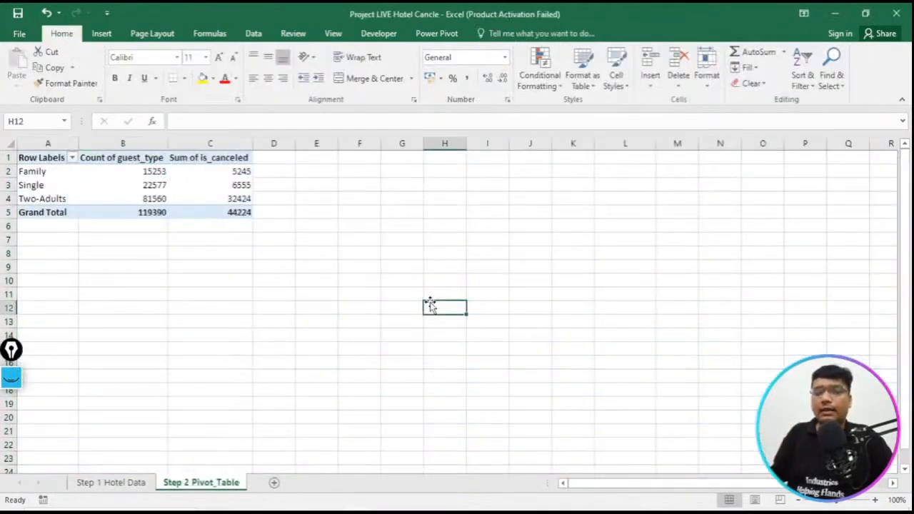
- Review the guest_type pivot table against the reference pivot tables in the Hotel_Booking_Excel_Project PDF, and return to the Project LIVE Hotel Cancle workbook
double_click(164, 239)
key("Up")
key("Up")
key("Up")
key("Up")
key("Up")
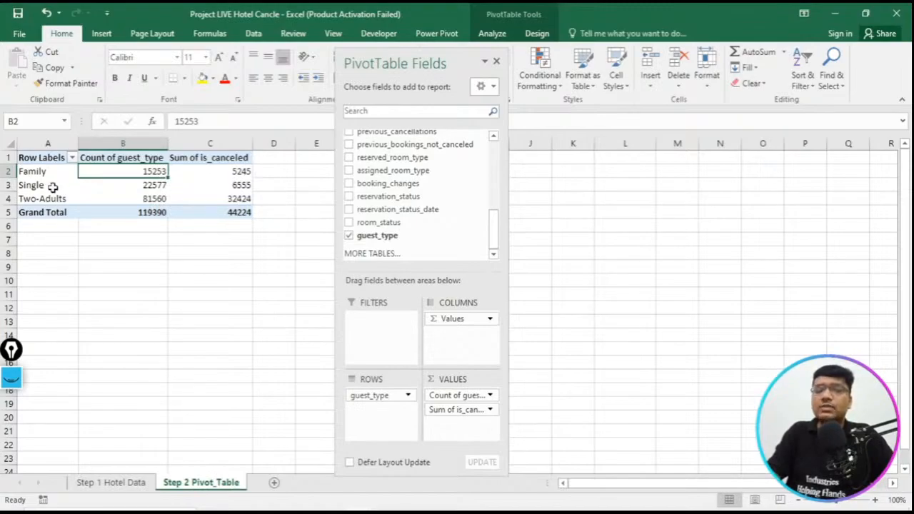
mouse_move(112, 193)
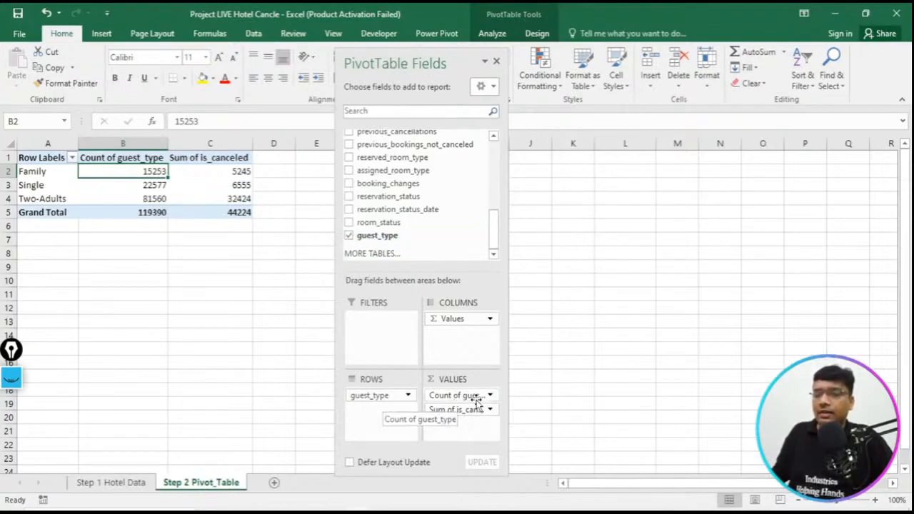
left_click_drag(495, 230, 477, 387)
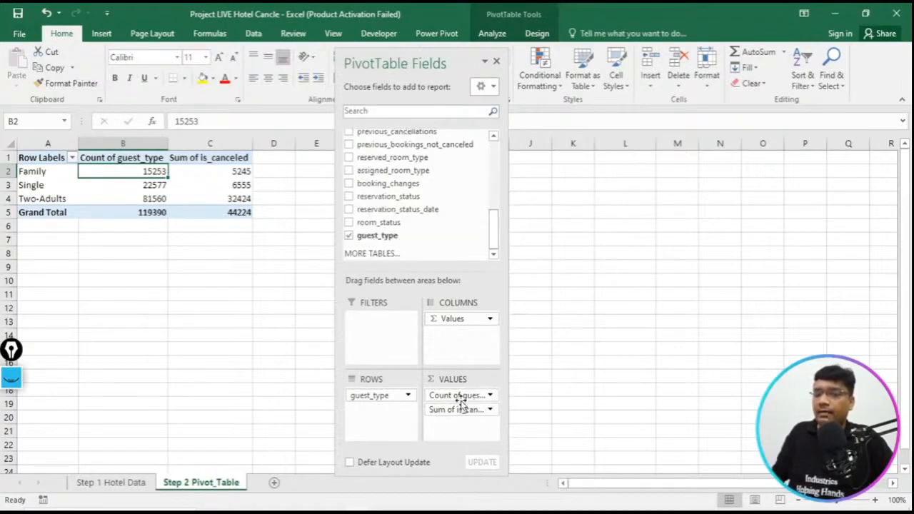
left_click(496, 61)
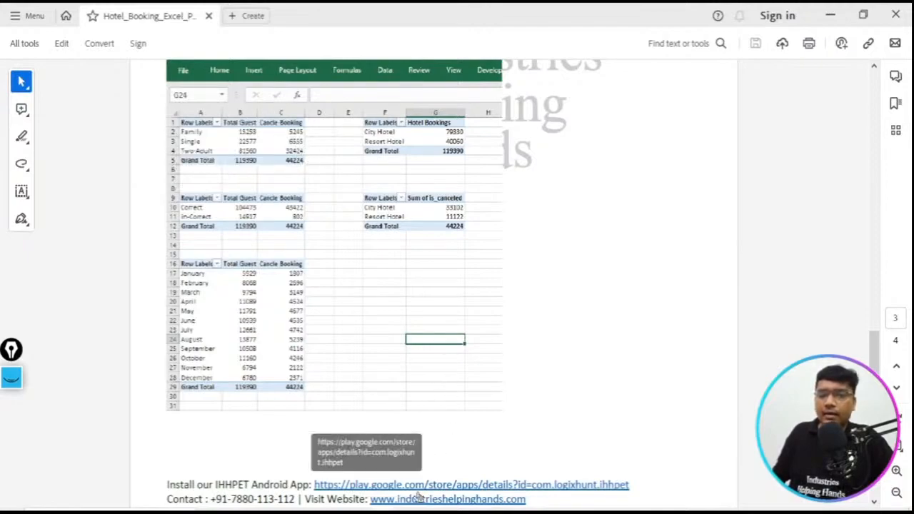
mouse_move(358, 512)
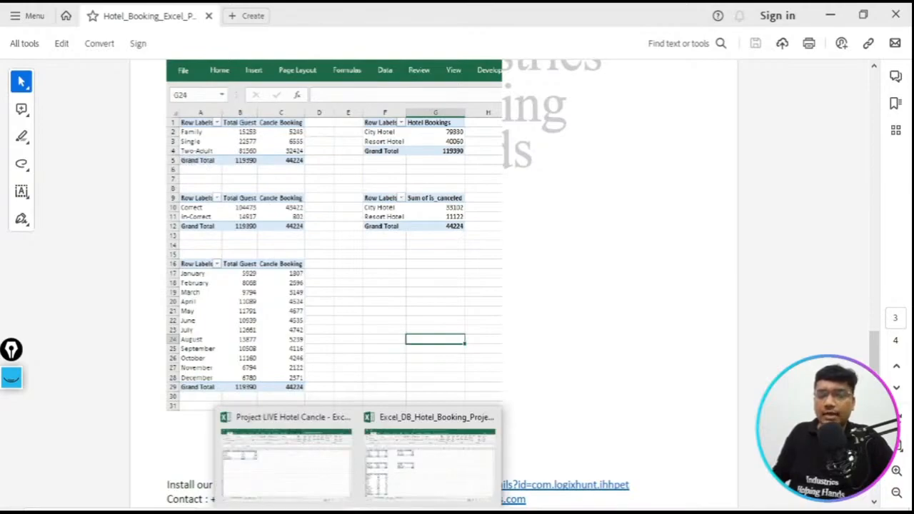
left_click(296, 450)
left_click(139, 172)
double_click(139, 172)
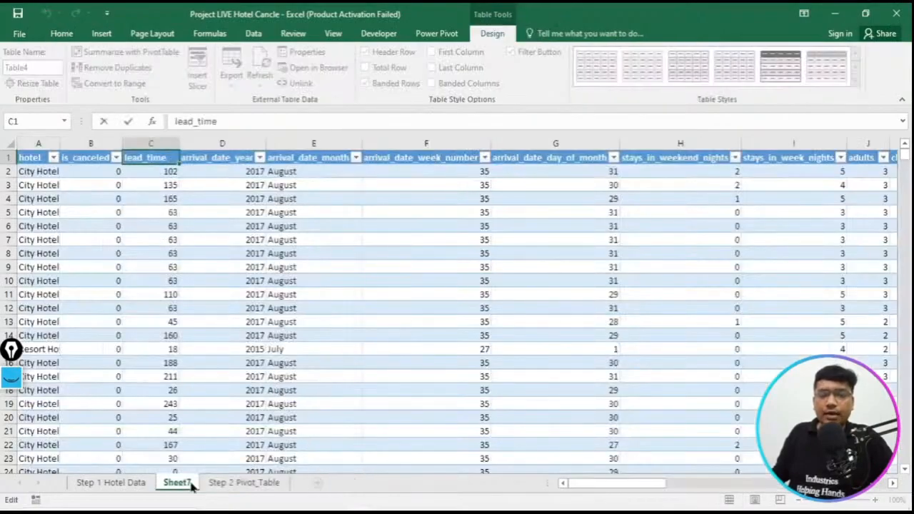
right_click(191, 484)
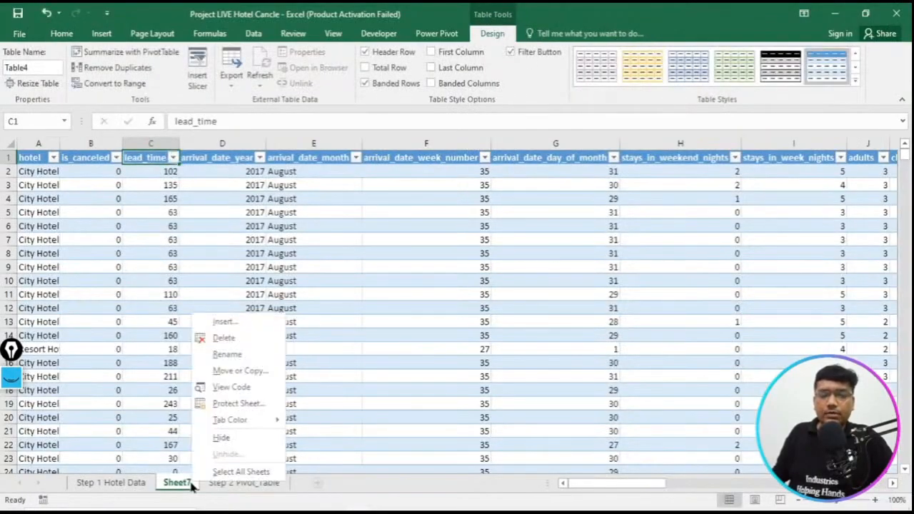
left_click(240, 343)
left_click(433, 298)
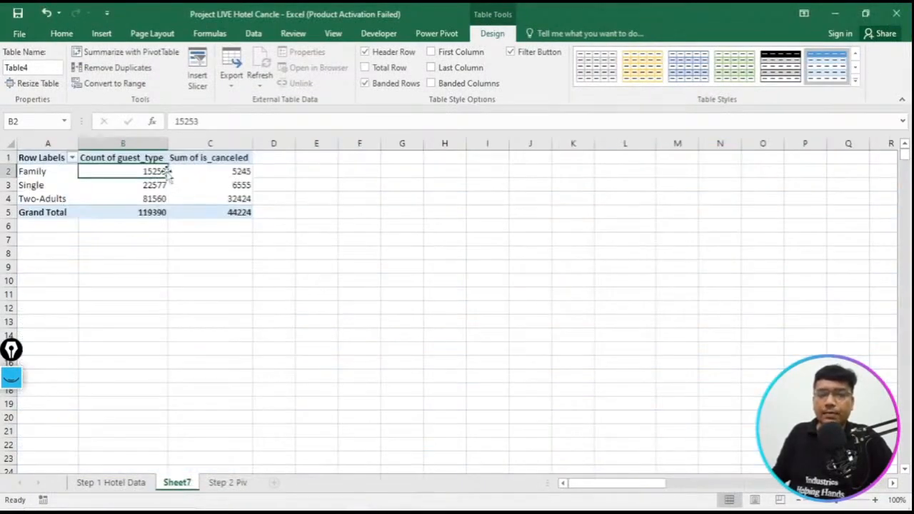
- Rename the pivot table's guest_type count column as Total Guest
double_click(124, 160)
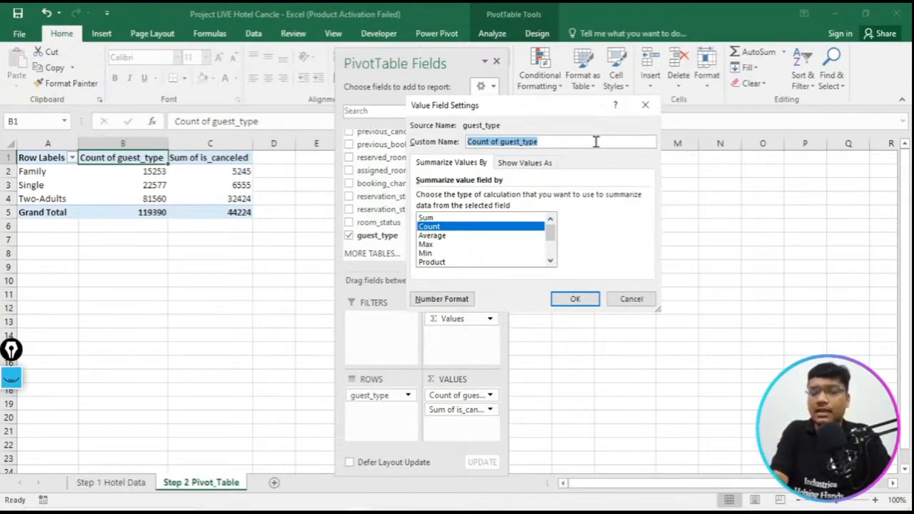
key("BackSpace")
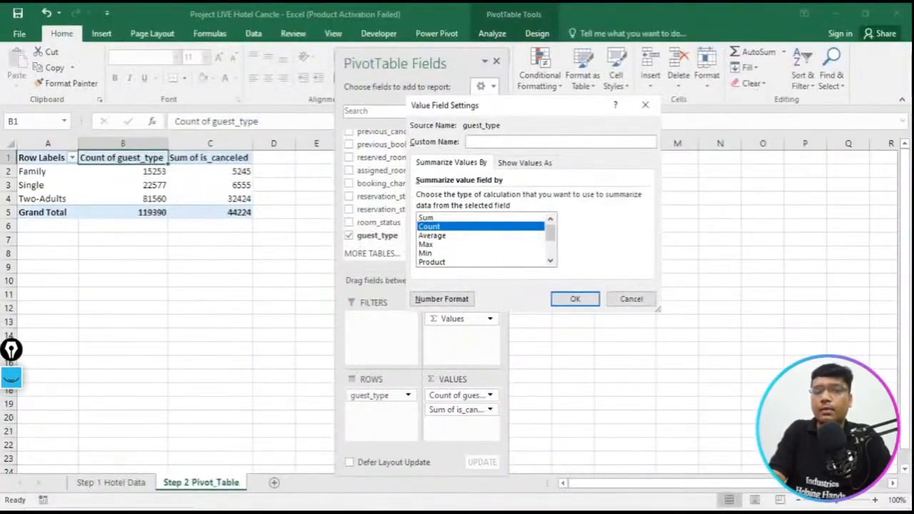
type("otal Gu")
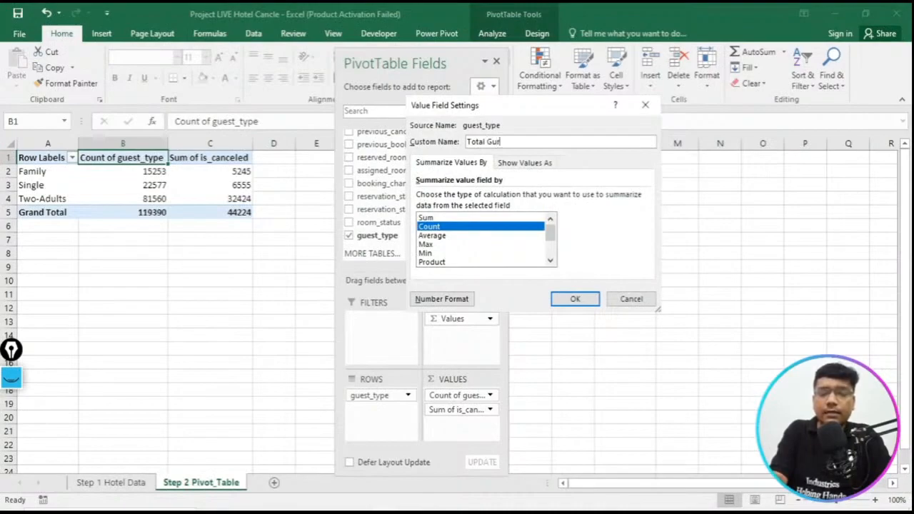
type("est")
left_click(575, 300)
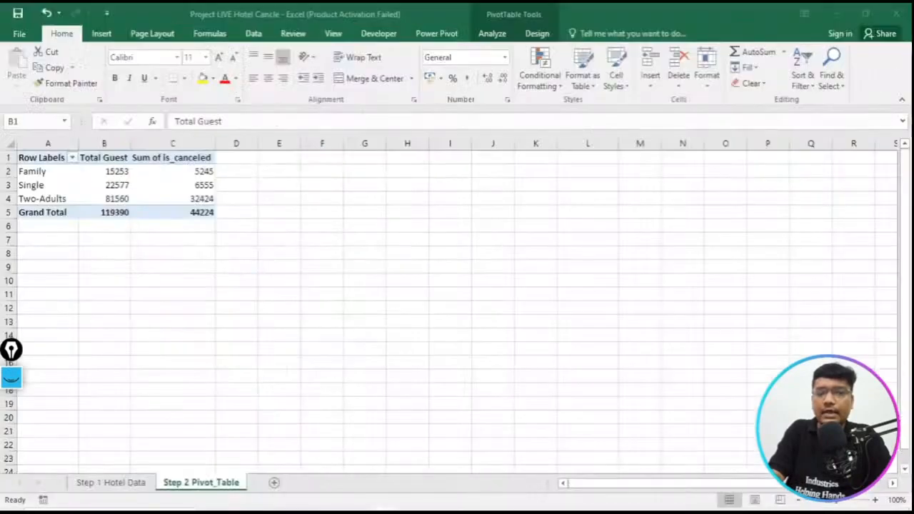
- Rename the pivot table's is_canceled sum column as Cancle Booking, matching the heading in the reference PDF
right_click(176, 159)
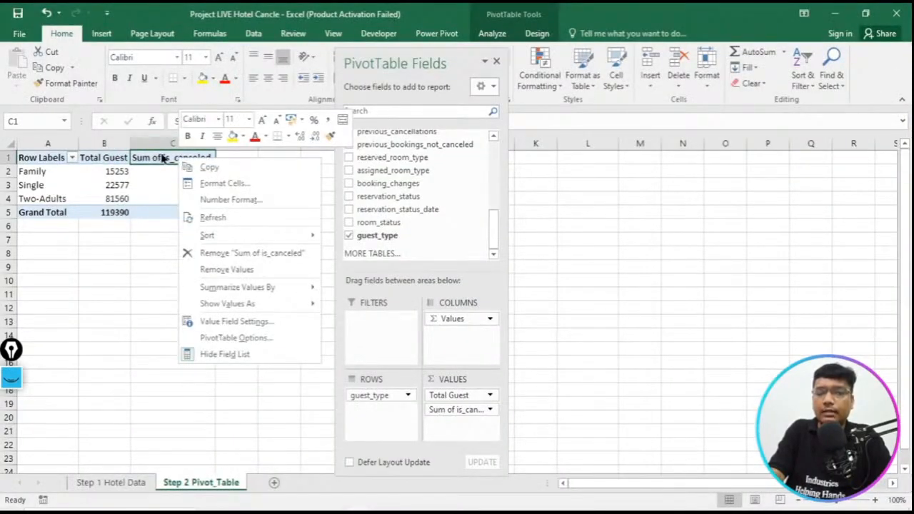
key("Escape")
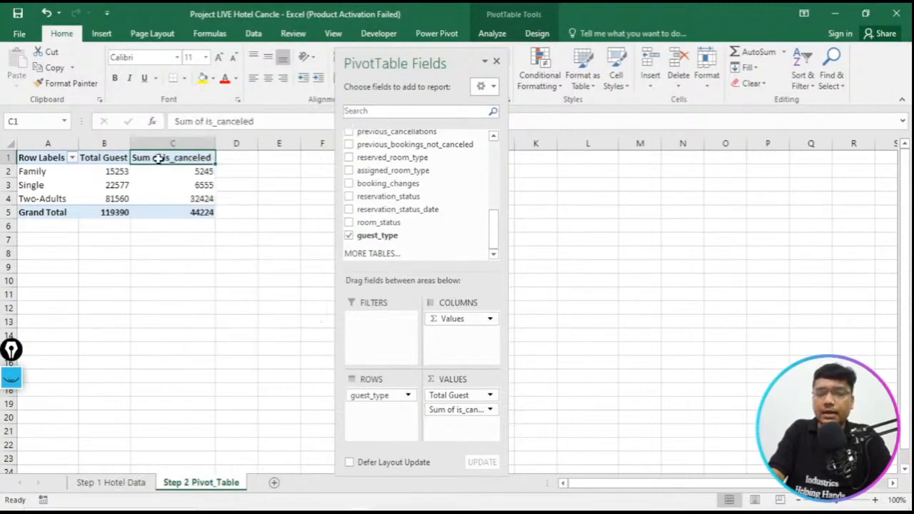
double_click(160, 159)
left_click_drag(556, 139, 409, 135)
type("Booking")
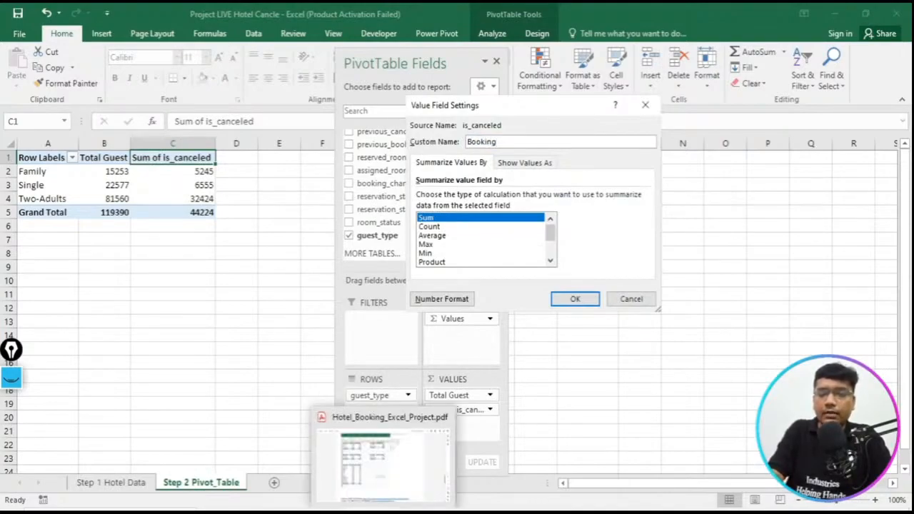
left_click(385, 512)
key("alt+Tab")
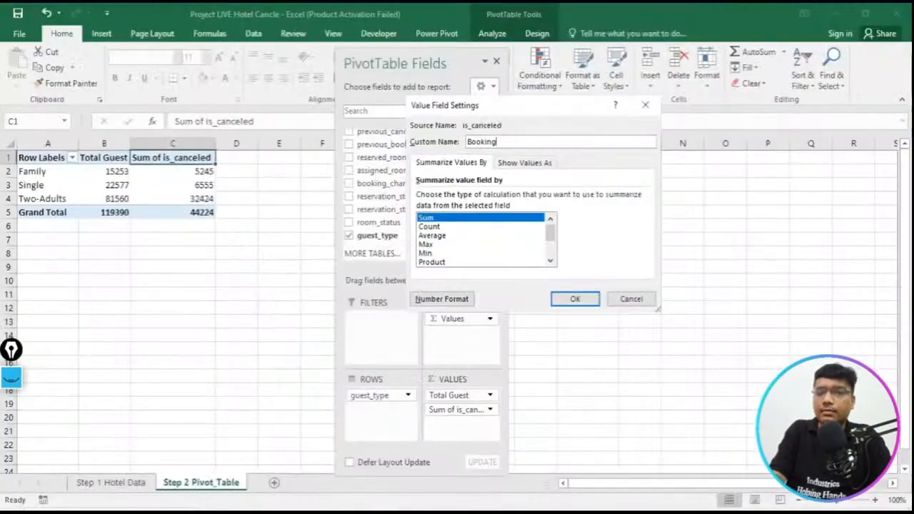
type("Cancle")
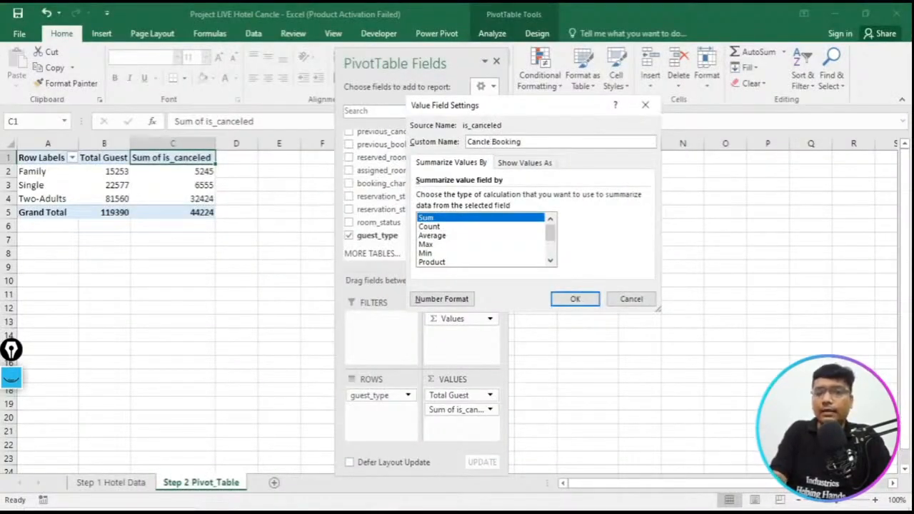
left_click(587, 299)
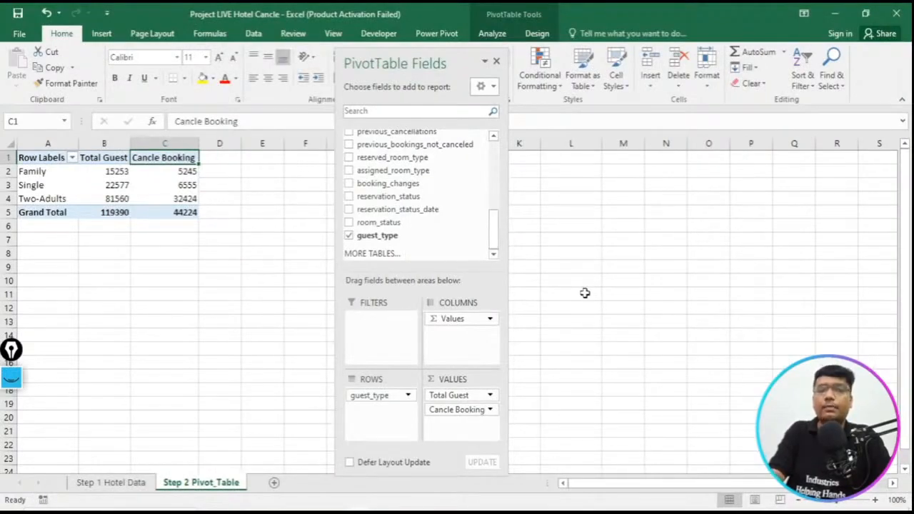
left_click(585, 293)
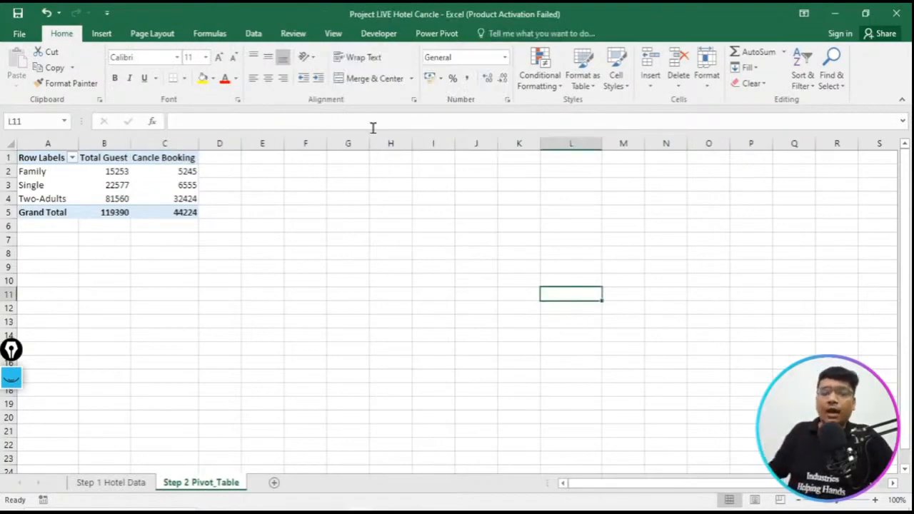
- Switch to the Hotel_Booking_Excel_Project PDF and ready the screen annotation rectangle tool beside the reference pivot tables
left_click(405, 511)
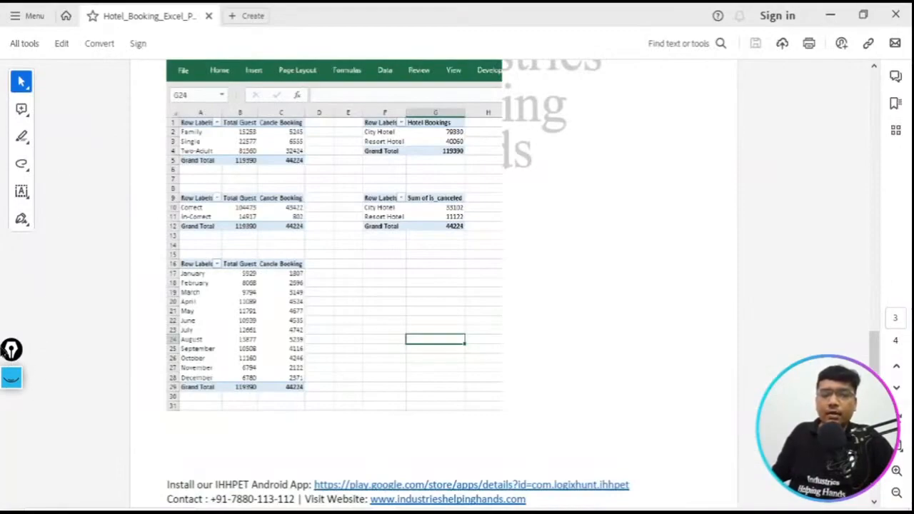
left_click_drag(11, 372, 59, 209)
left_click(60, 223)
left_click(60, 223)
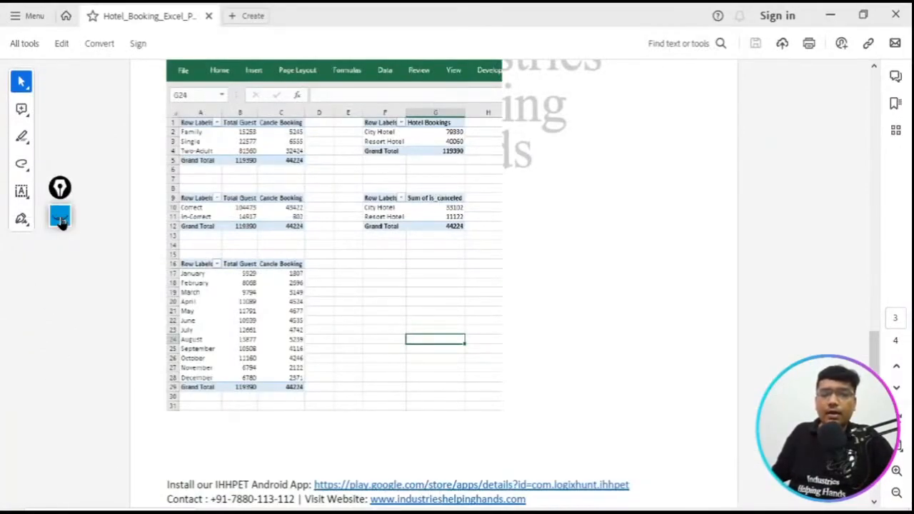
left_click(61, 223)
left_click(61, 222)
left_click(61, 223)
left_click(60, 223)
left_click(61, 223)
left_click(62, 223)
left_click(61, 223)
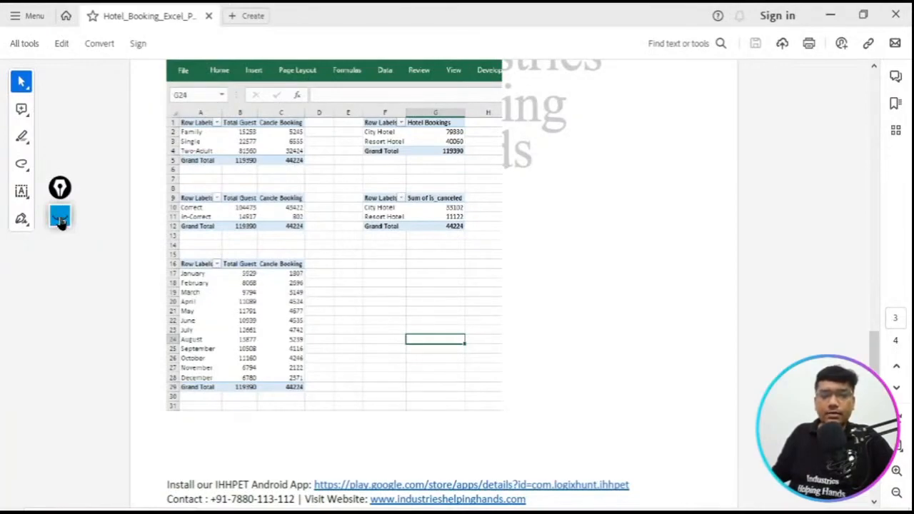
left_click(61, 223)
left_click(62, 282)
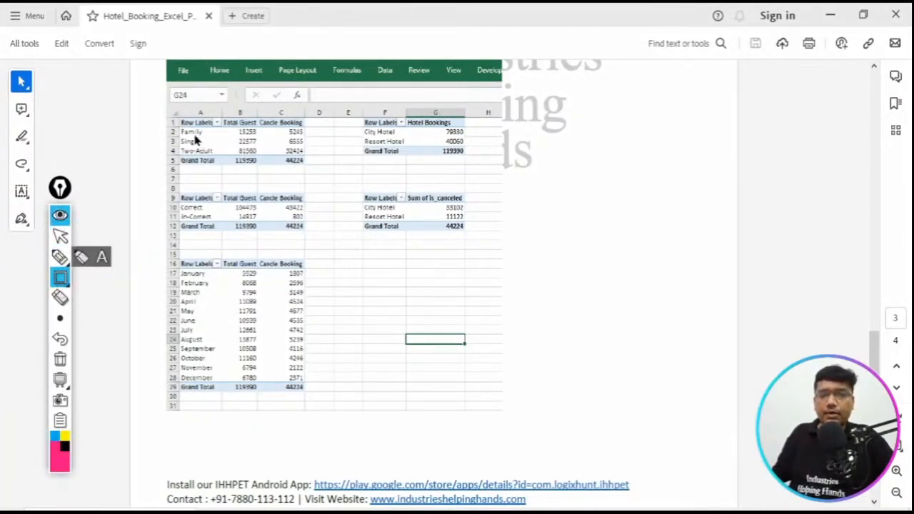
- Outline the guest type and Correct/In-Correct pivot tables in the PDF with rectangles, and clear the annotations
left_click_drag(167, 110, 312, 173)
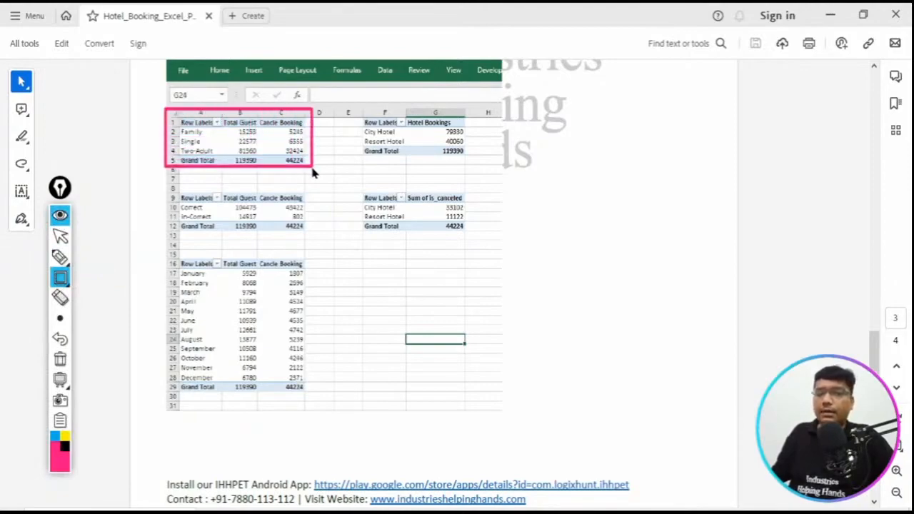
mouse_move(166, 180)
left_mouse_down()
mouse_move(230, 224)
mouse_move(318, 250)
left_mouse_up()
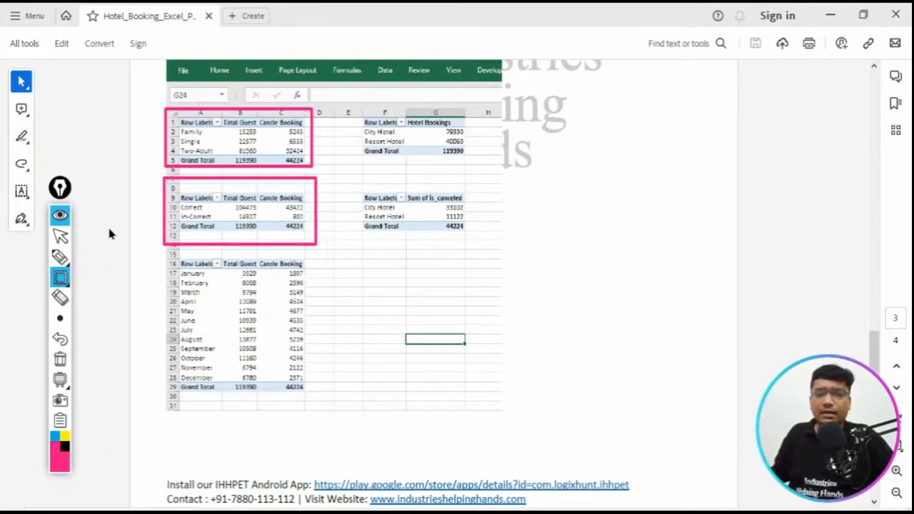
left_click(59, 216)
left_click(60, 216)
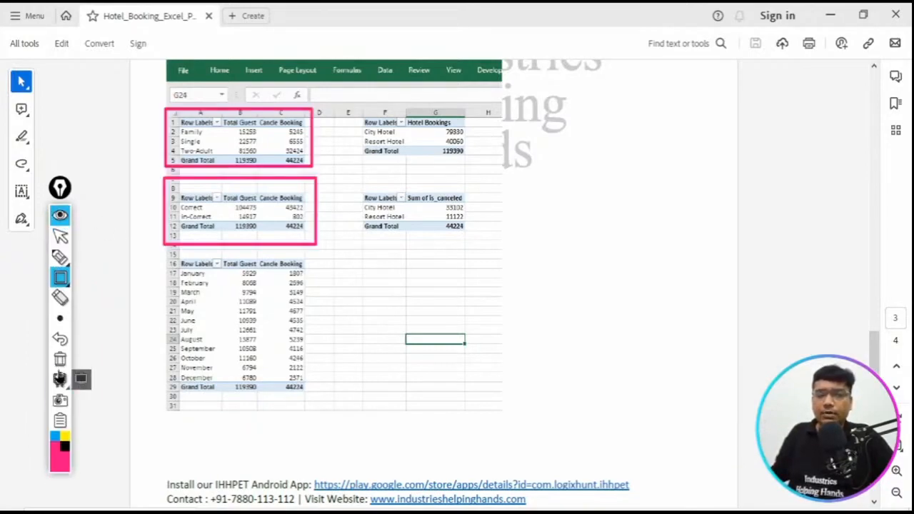
left_click(61, 360)
left_click(60, 216)
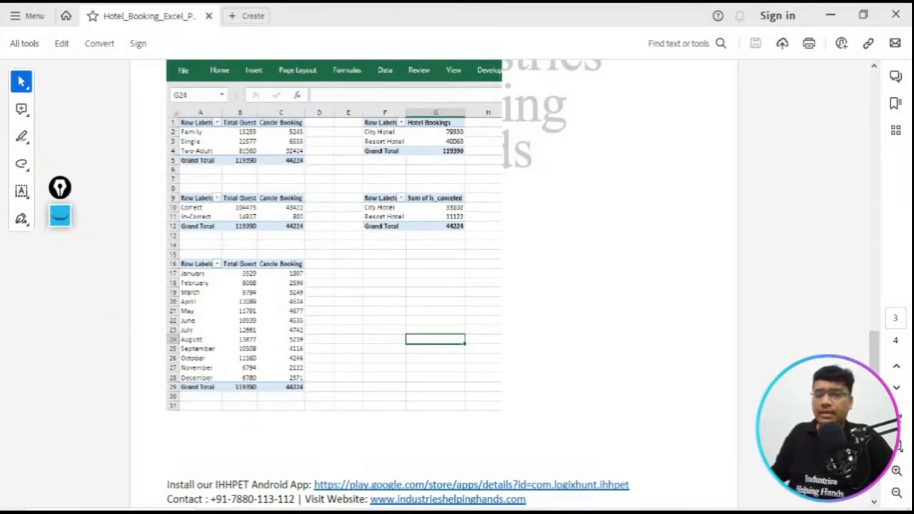
- Return to the Project LIVE Hotel Cancle workbook and move the annotation toolbar away from the pivot table
mouse_move(359, 513)
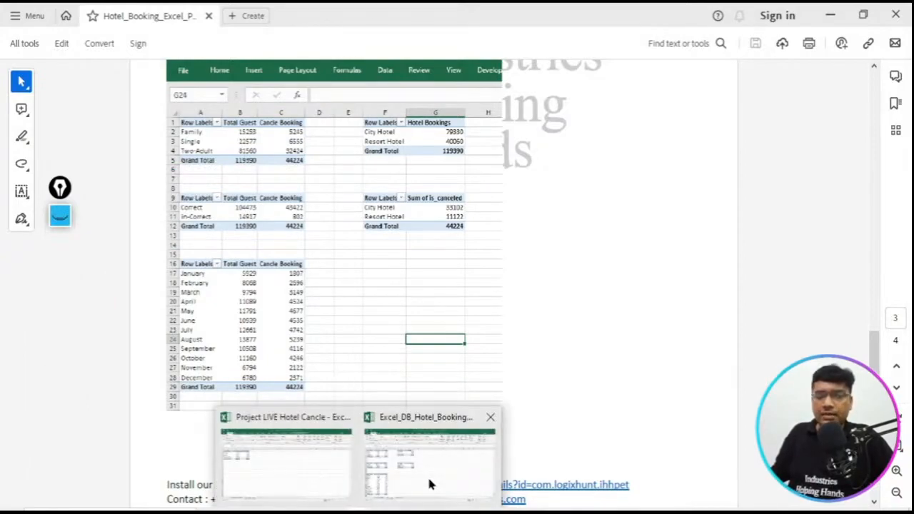
left_click(274, 470)
left_click_drag(239, 245, 240, 266)
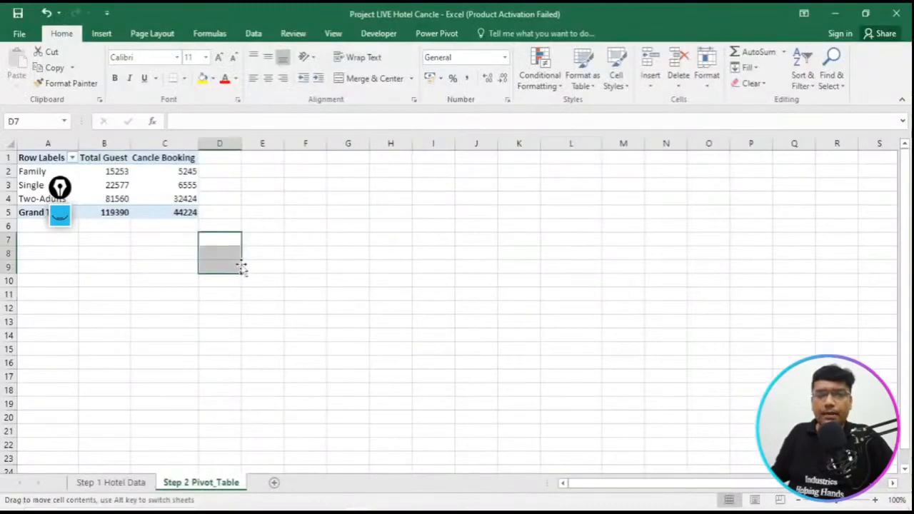
left_click_drag(60, 194, 897, 205)
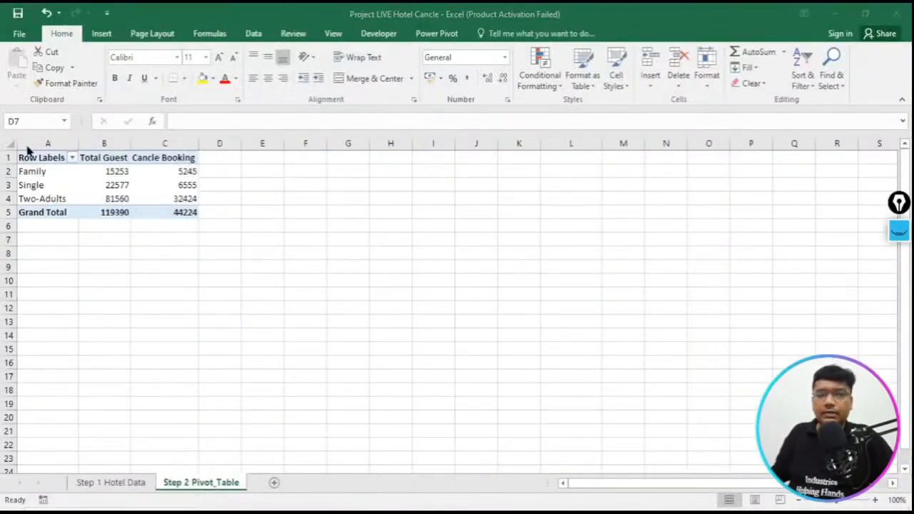
- Try to copy the guest type pivot table A1:C5 for reuse at cell A8
left_click_drag(47, 154, 180, 208)
key("ctrl+c")
left_click(36, 251)
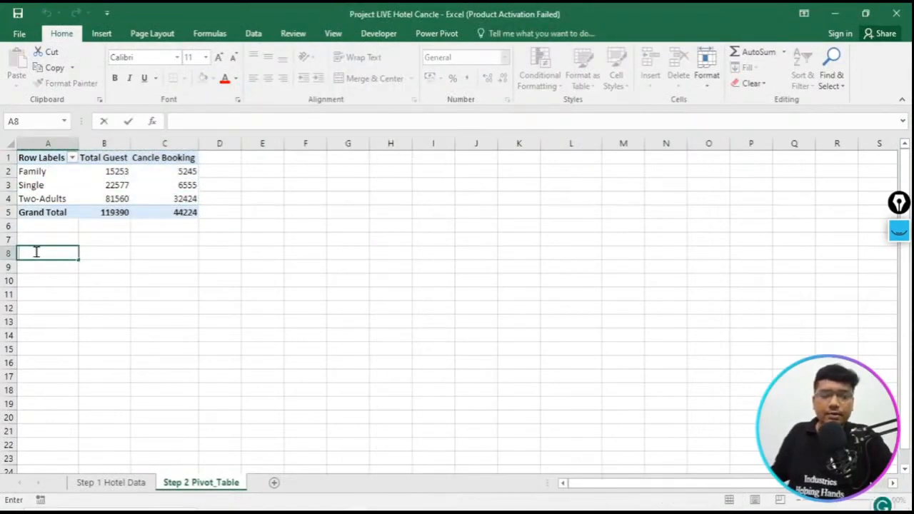
left_click_drag(36, 157, 190, 210)
key("ctrl+c")
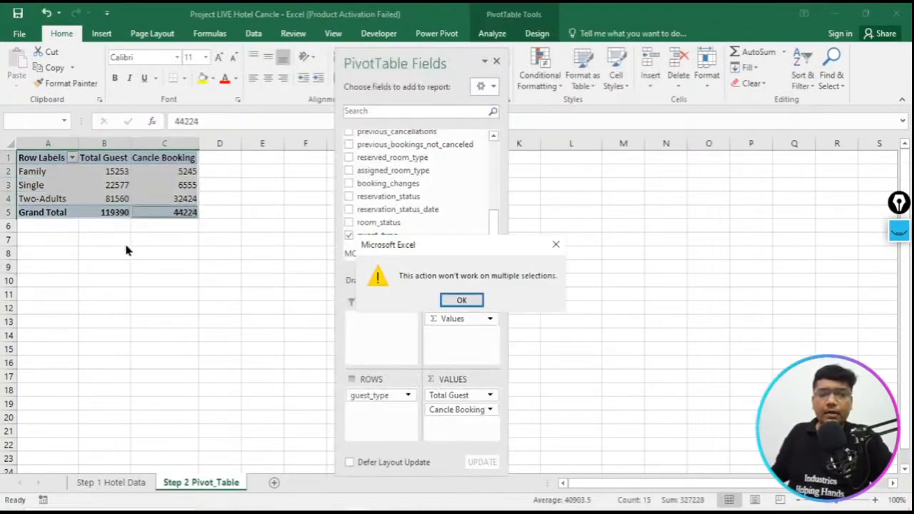
left_click(461, 300)
left_click(52, 250)
left_click(62, 266)
left_click(127, 280)
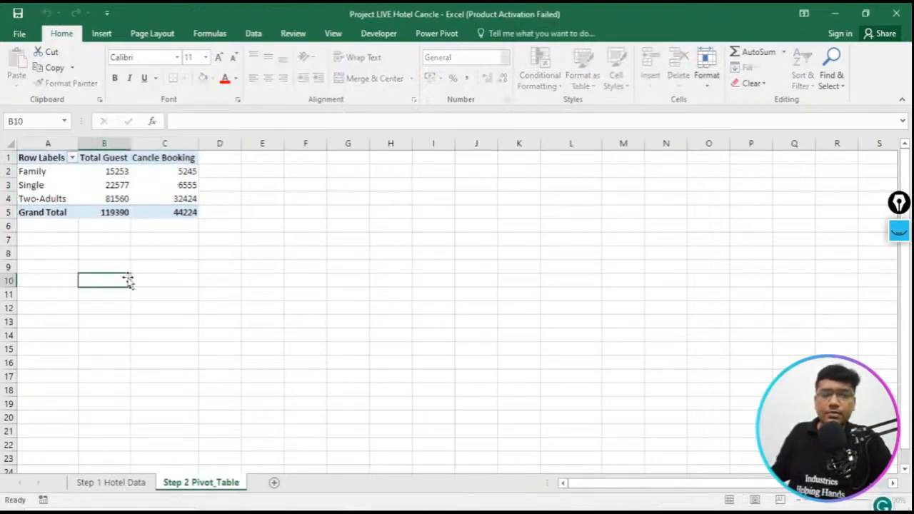
left_click(31, 251)
left_click(135, 266)
left_click(38, 239)
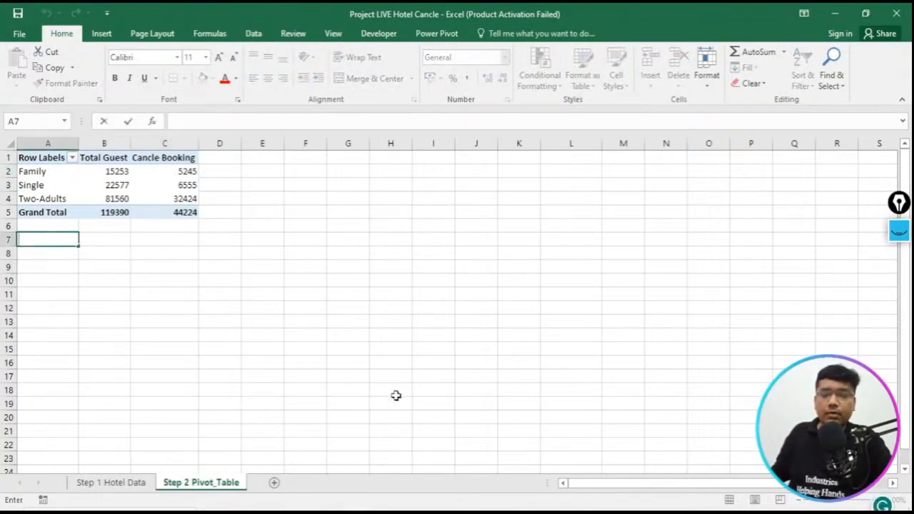
left_click(128, 268)
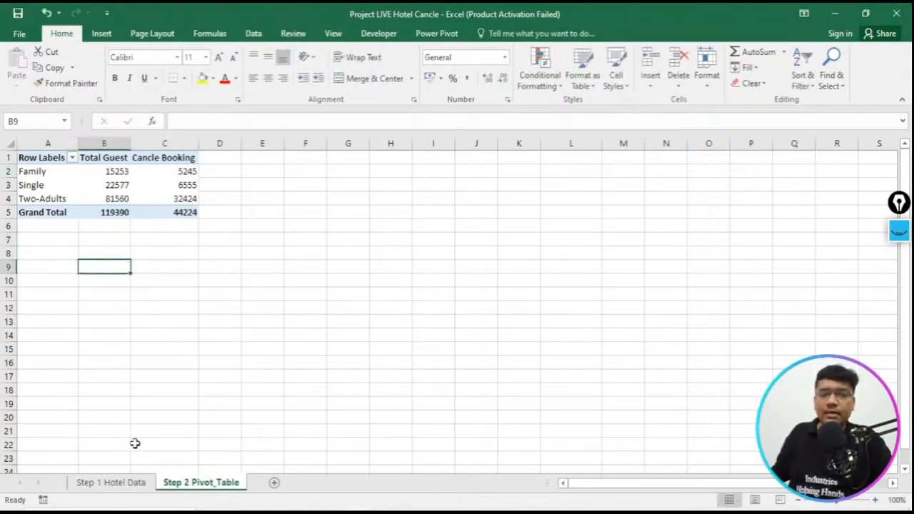
left_click(114, 483)
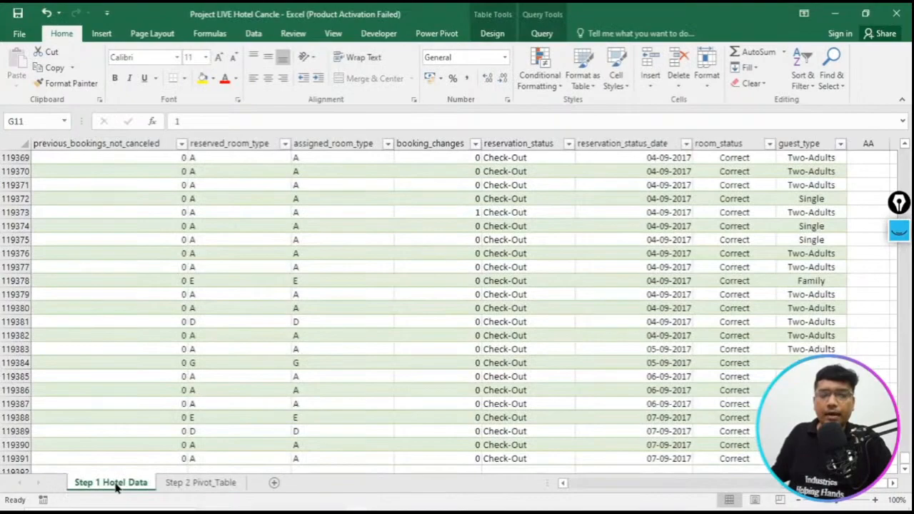
left_click(201, 483)
- Close the PivotTable Fields pane and try again to copy the pivot table A1:C5 to the empty cells below it
left_click_drag(42, 158, 195, 213)
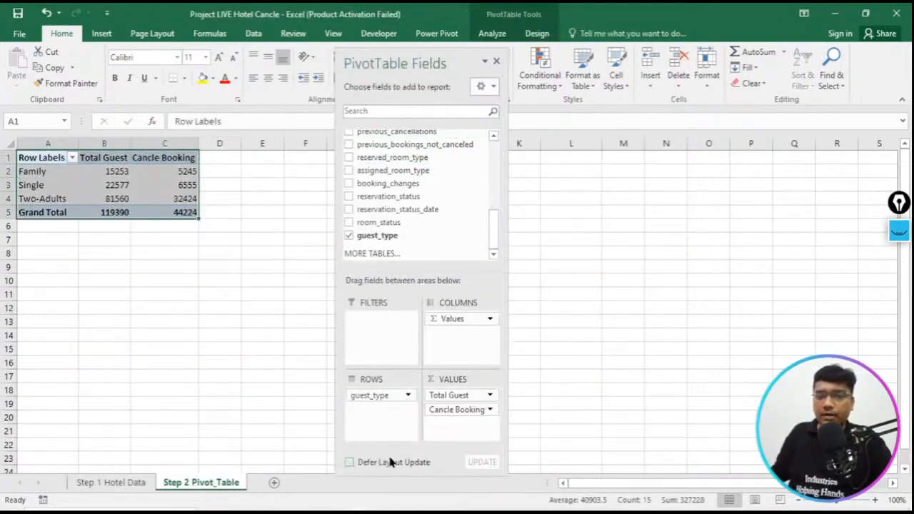
left_click(497, 63)
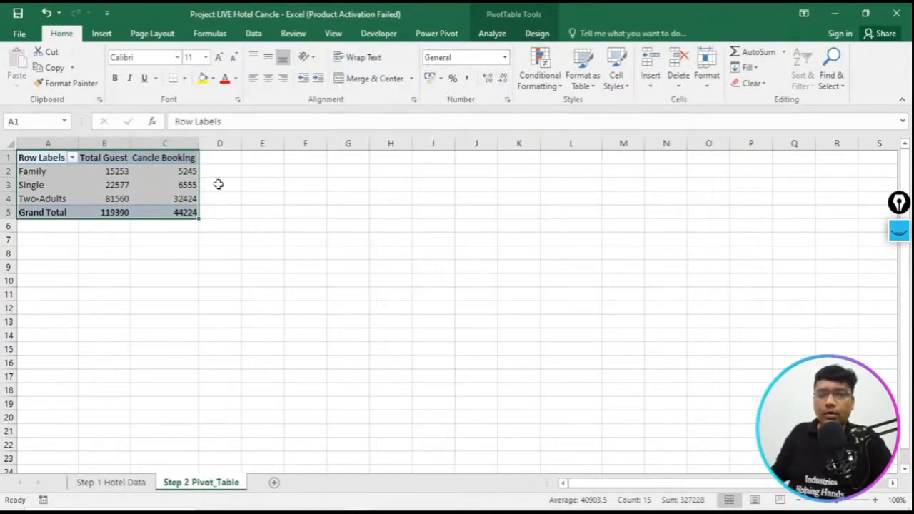
key("ctrl+c")
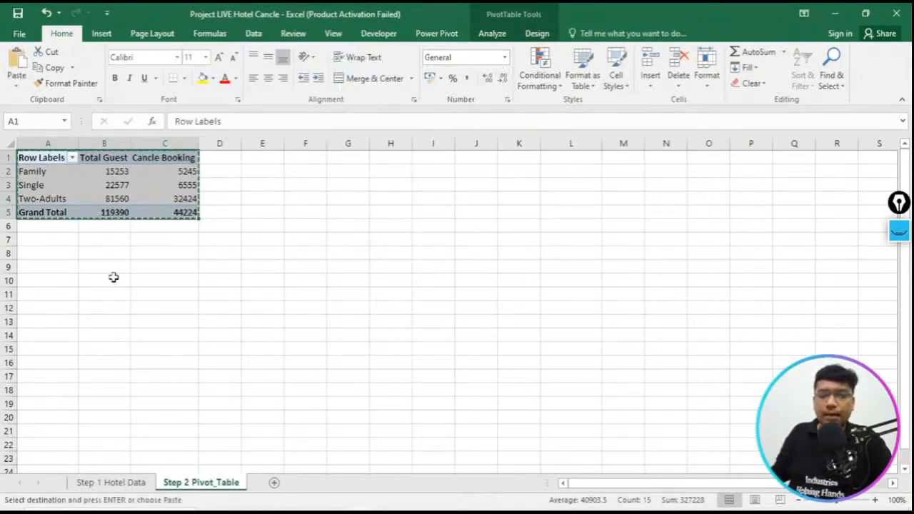
double_click(55, 267)
double_click(63, 253)
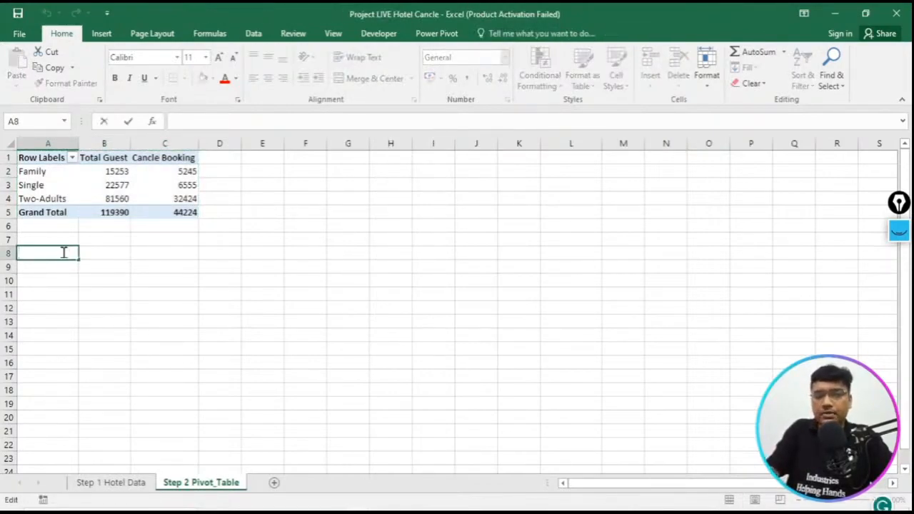
left_click(155, 277)
left_click(35, 268)
left_click(39, 279)
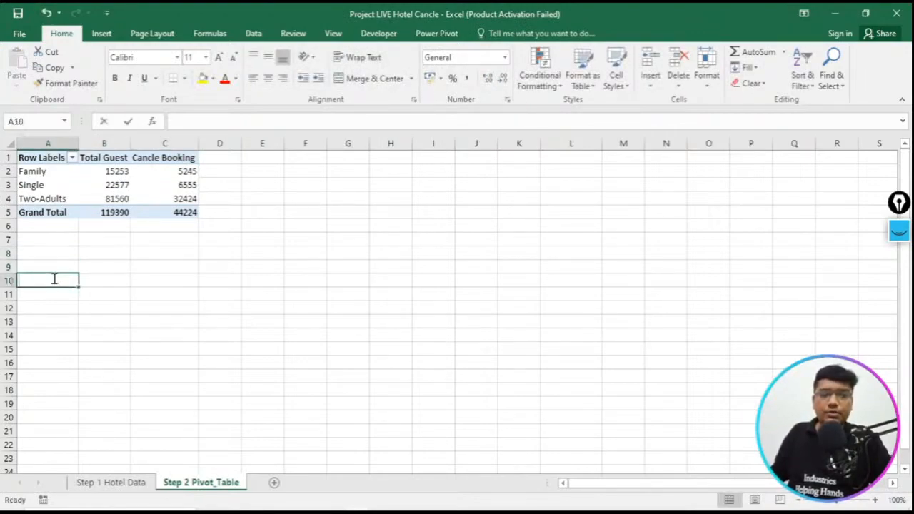
double_click(167, 253)
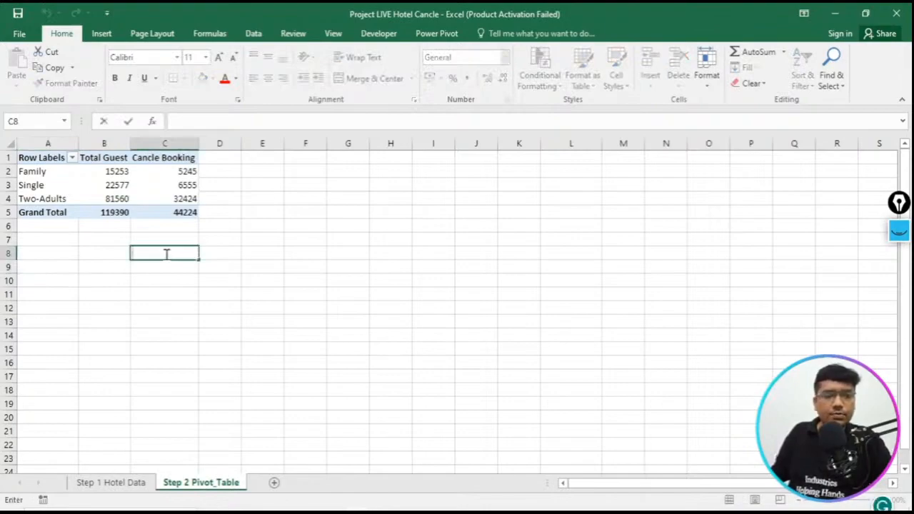
left_click(159, 276)
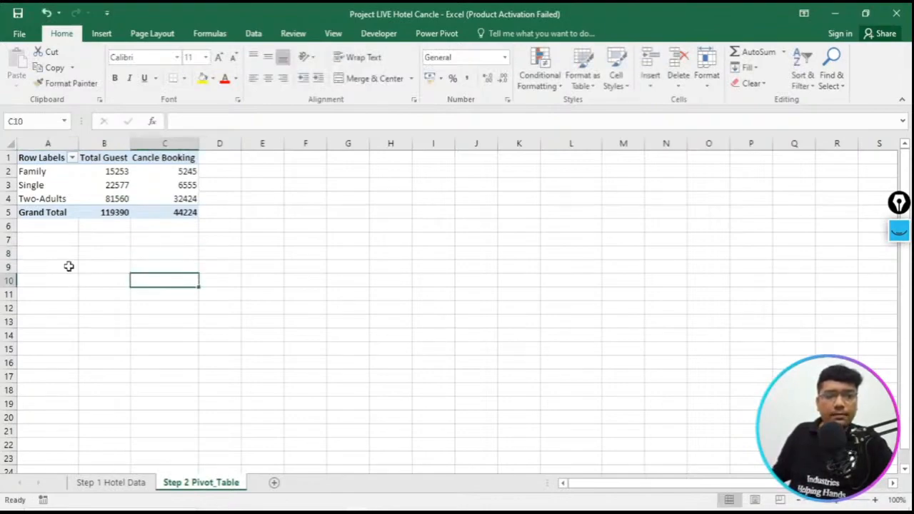
left_click(48, 256)
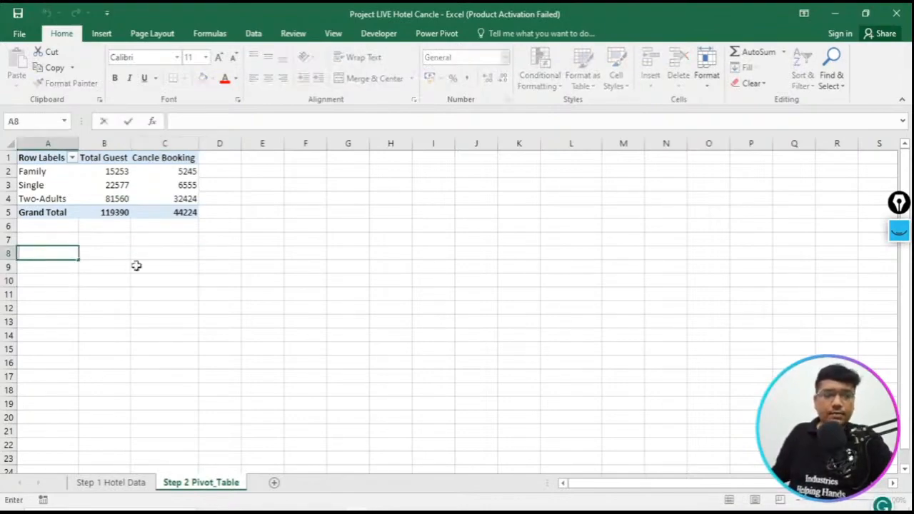
double_click(203, 268)
left_click(54, 272)
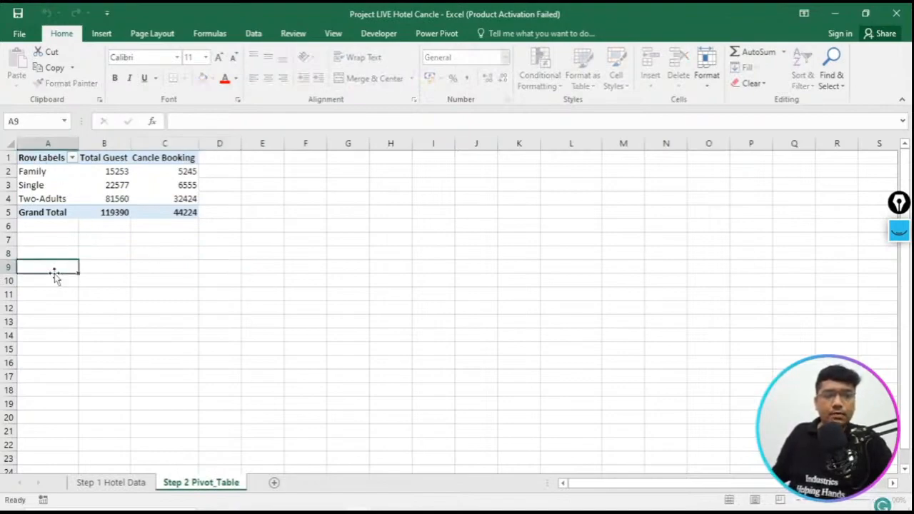
left_click(129, 483)
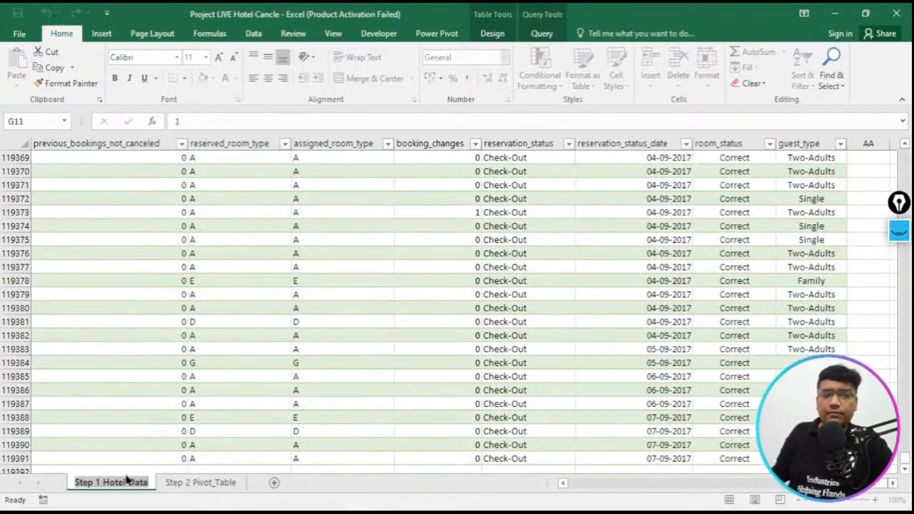
left_click(191, 480)
left_click(314, 285)
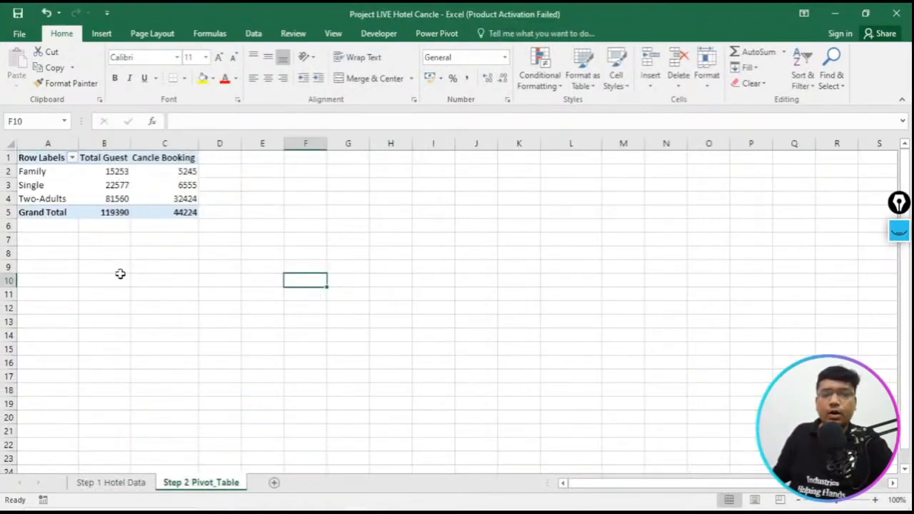
- Start a new pivot table at the empty cell A8 on the Step 2 Pivot_Table sheet
double_click(54, 257)
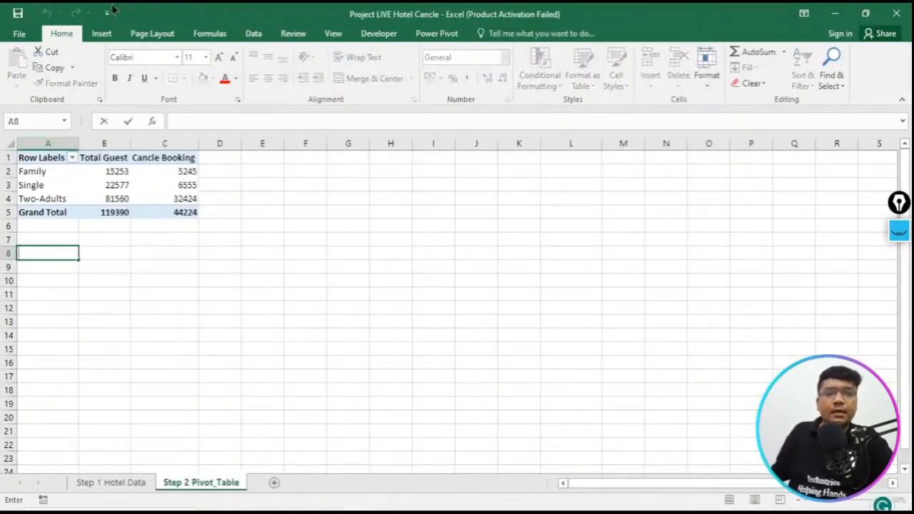
left_click(102, 33)
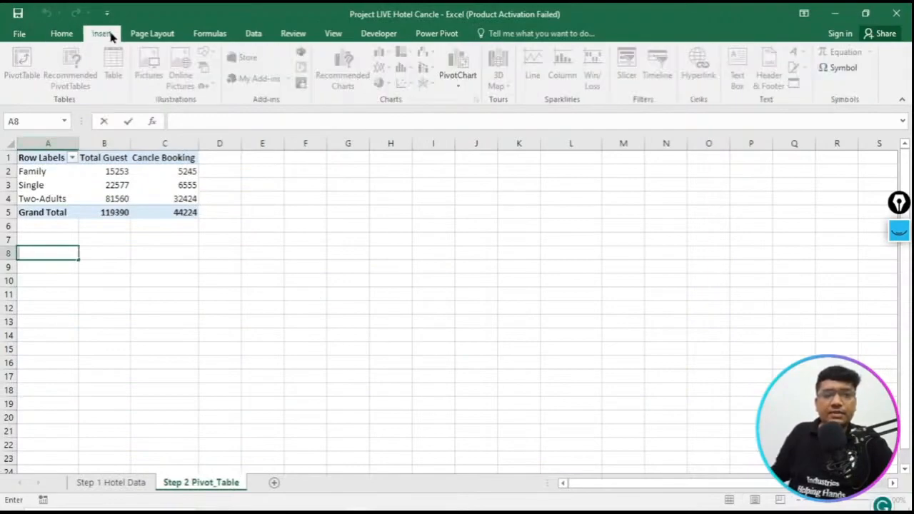
left_click(364, 320)
left_click(37, 250)
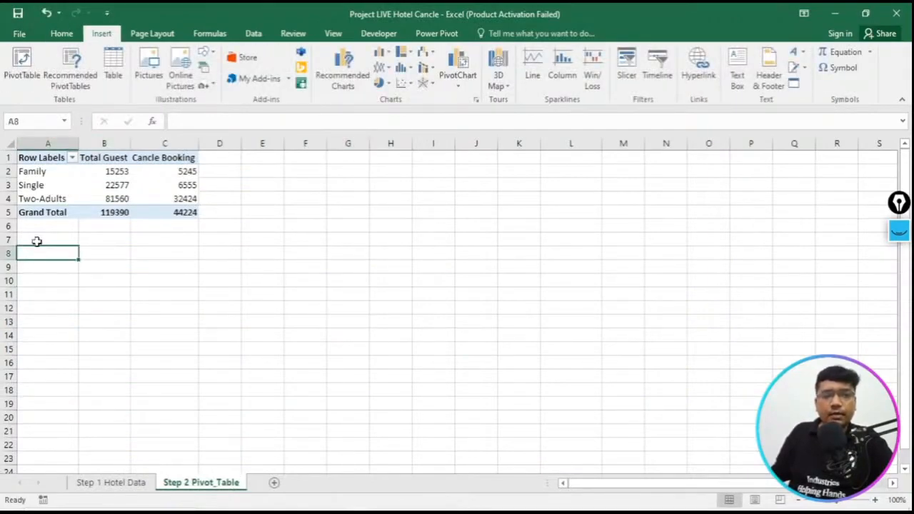
left_click(20, 70)
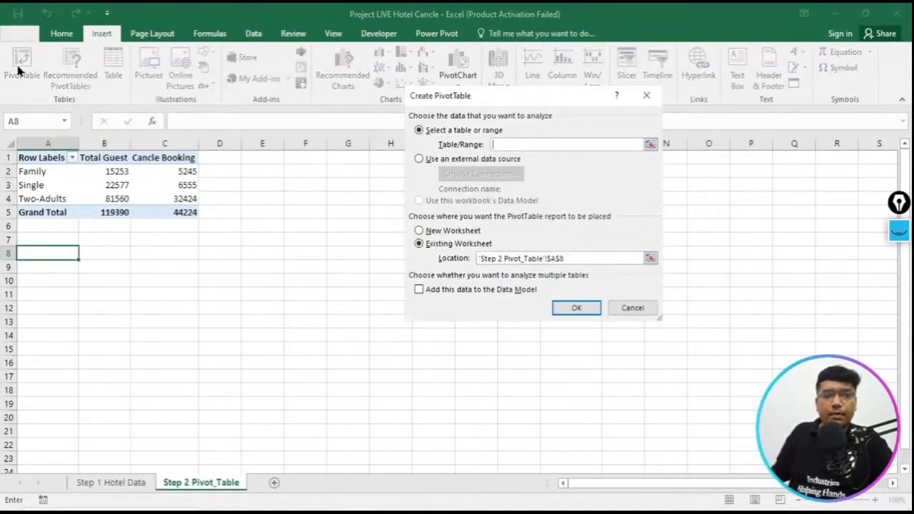
- Use the whole hotel_bookings table on the Step 1 Hotel Data sheet as the source and create the pivot table
left_click(649, 145)
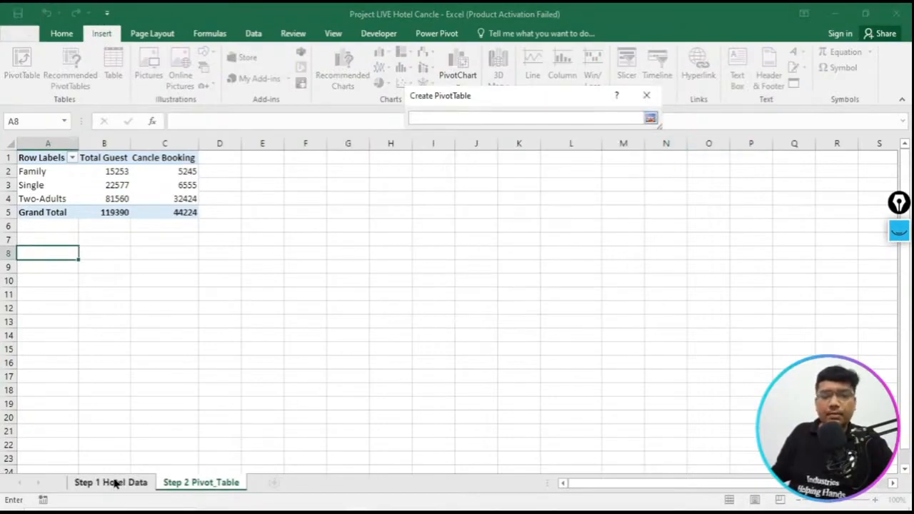
left_click(114, 483)
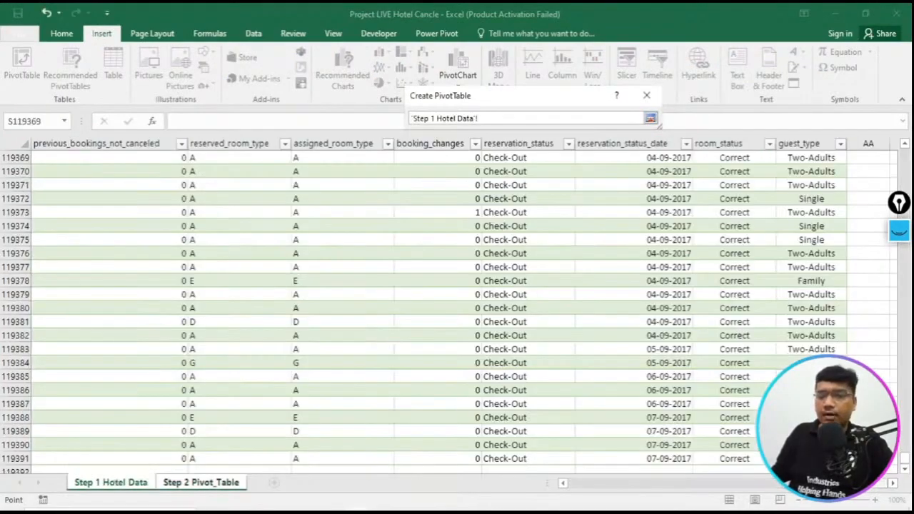
scroll(510, 479, "left", 10)
scroll(129, 186, "up", 3)
scroll(129, 187, "up", 4)
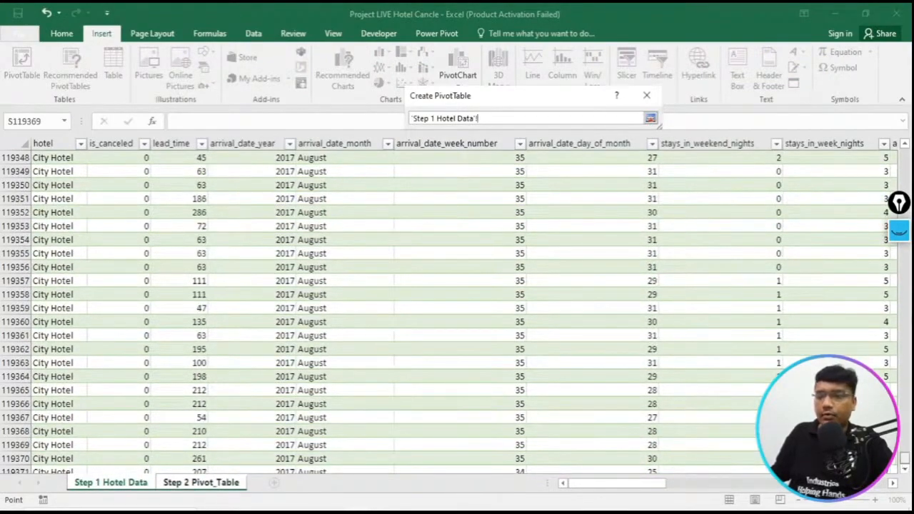
left_click_drag(905, 458, 887, 122)
left_click(36, 157)
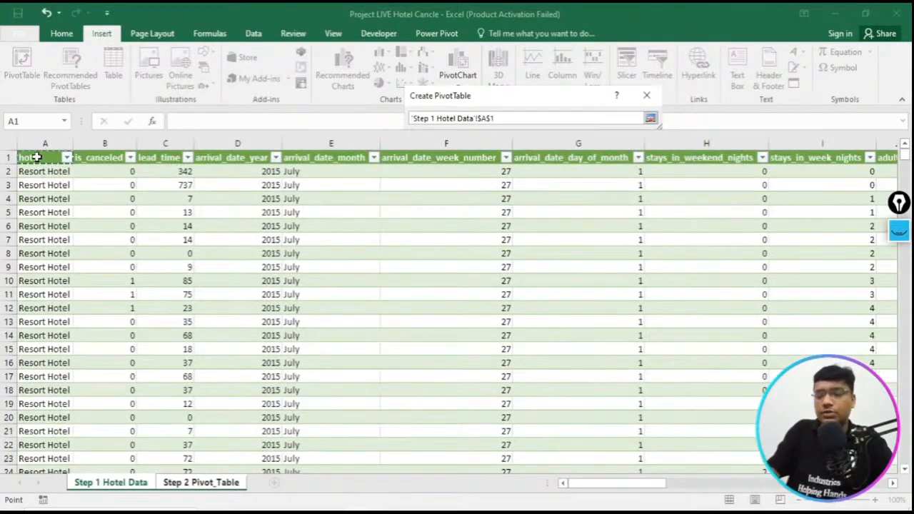
key("ctrl+shift+Right")
key("ctrl+shift+Down")
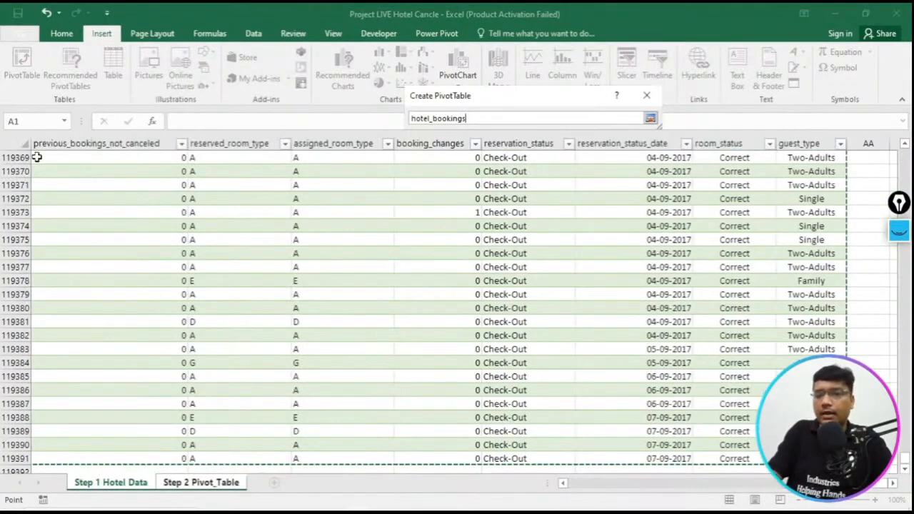
left_click(651, 120)
left_click(580, 306)
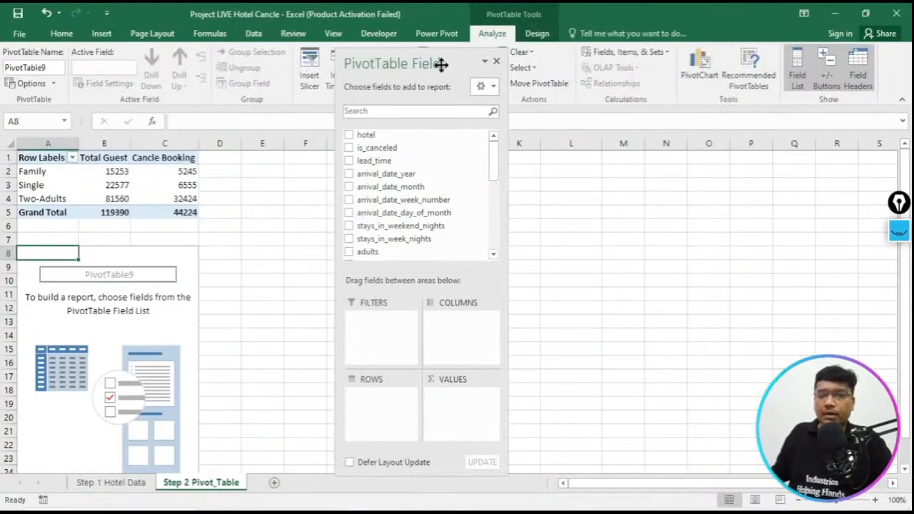
- Move the PivotTable Fields pane clear of the tables and add room_status as the new pivot table's row field
left_click_drag(440, 64, 491, 67)
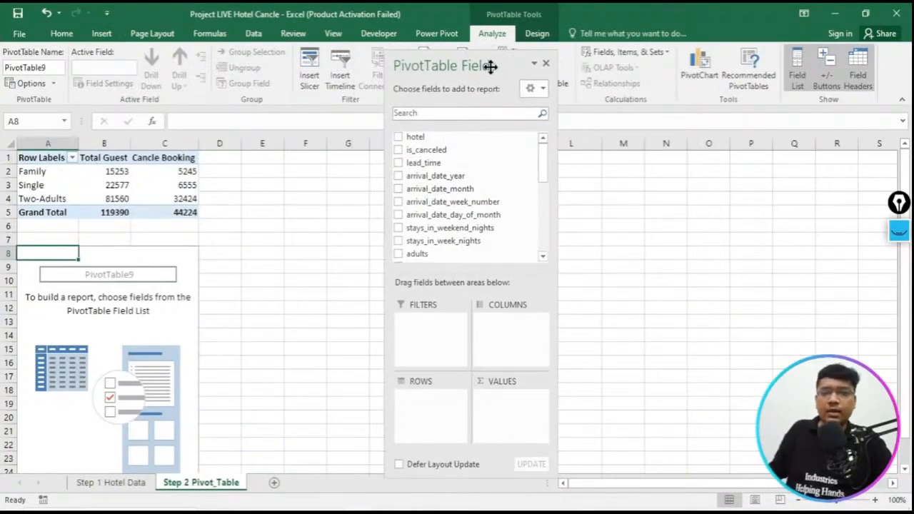
scroll(540, 168, "down", 4)
scroll(378, 206, "up", 4)
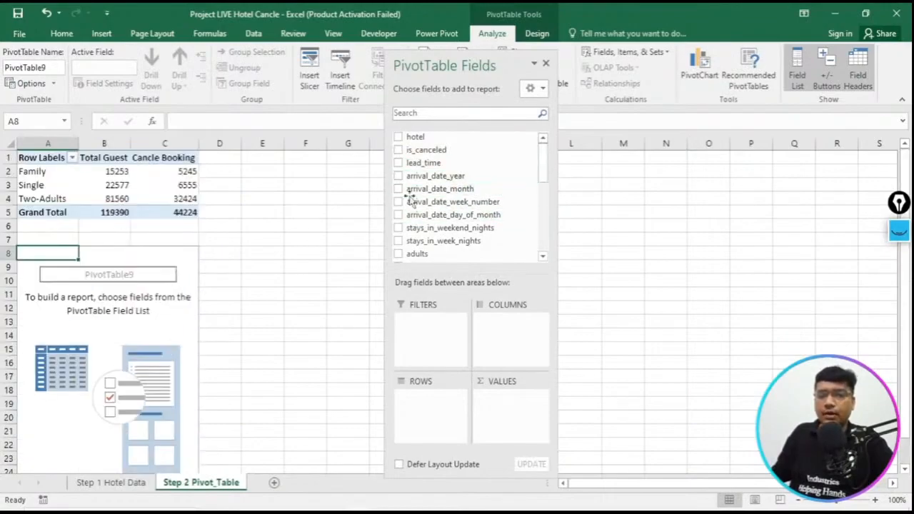
left_click_drag(540, 168, 537, 247)
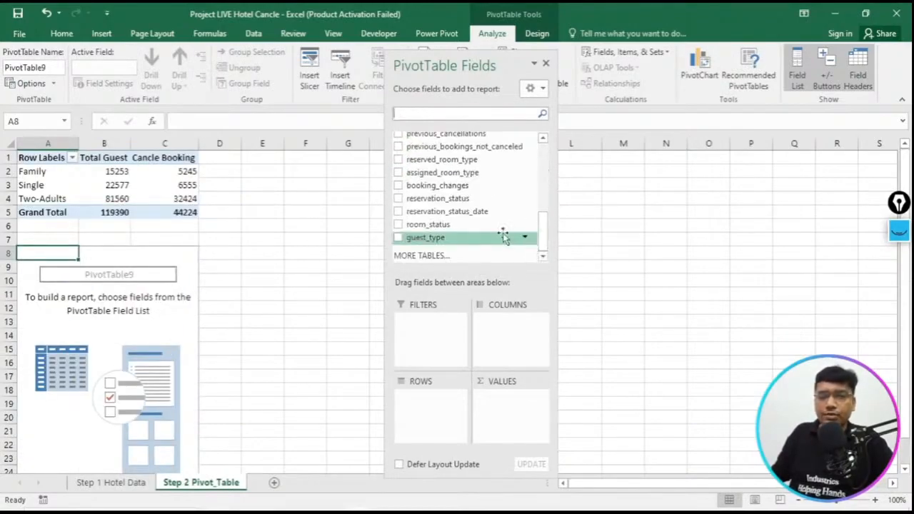
left_click_drag(419, 224, 424, 404)
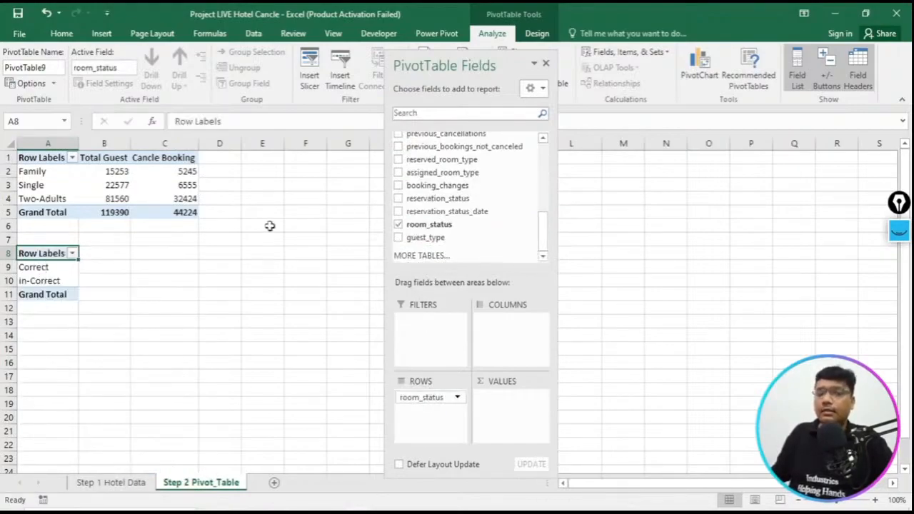
- Add the sum of is_canceled as a pivot value and place the count of room_status before it
left_click_drag(544, 238, 555, 139)
left_click_drag(481, 149, 516, 398)
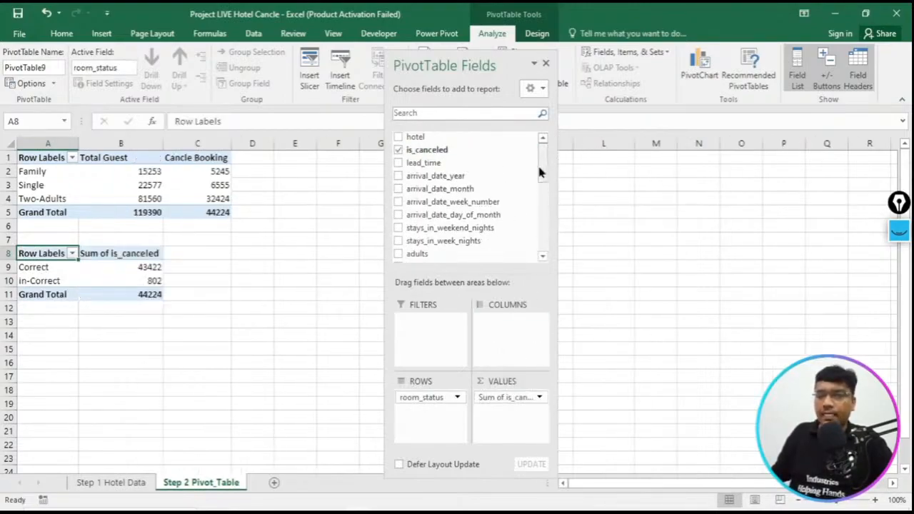
left_click_drag(540, 170, 532, 259)
left_click_drag(452, 230, 502, 391)
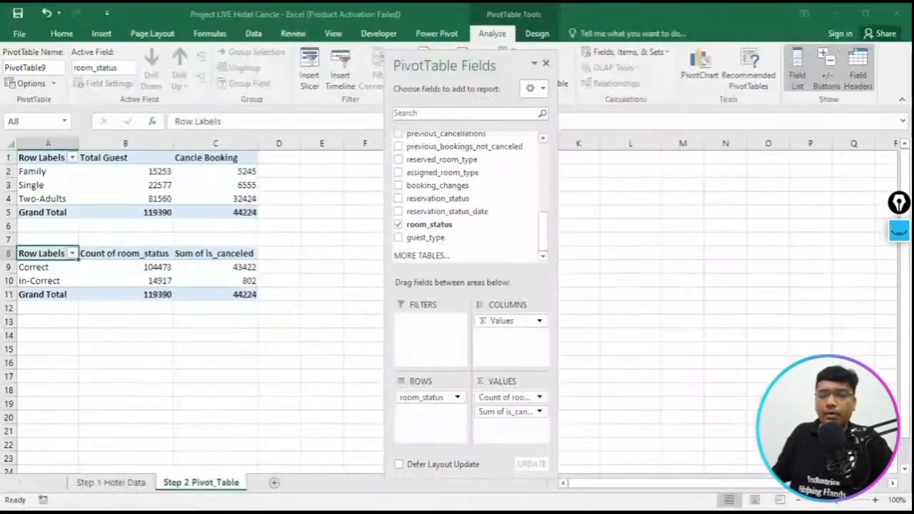
- Rename the Count of room_status value field as Total Guest
double_click(139, 253)
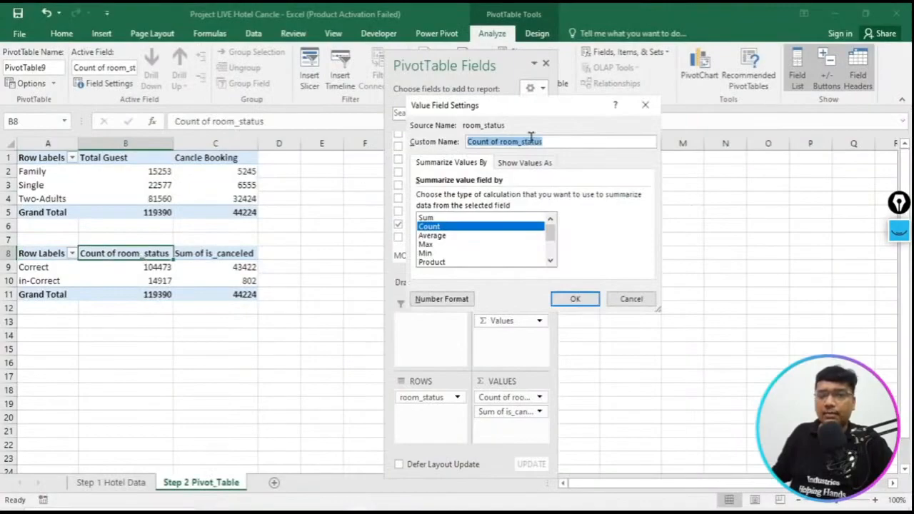
type("T")
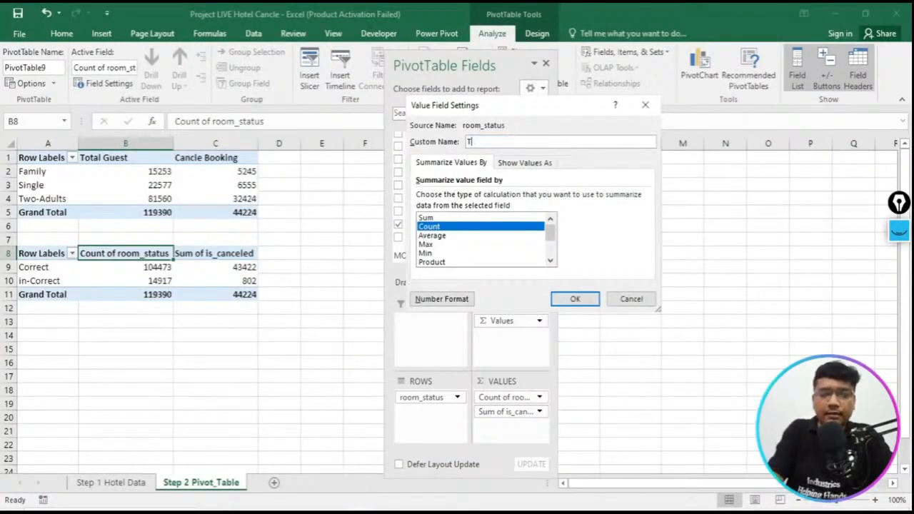
type("otal Guest")
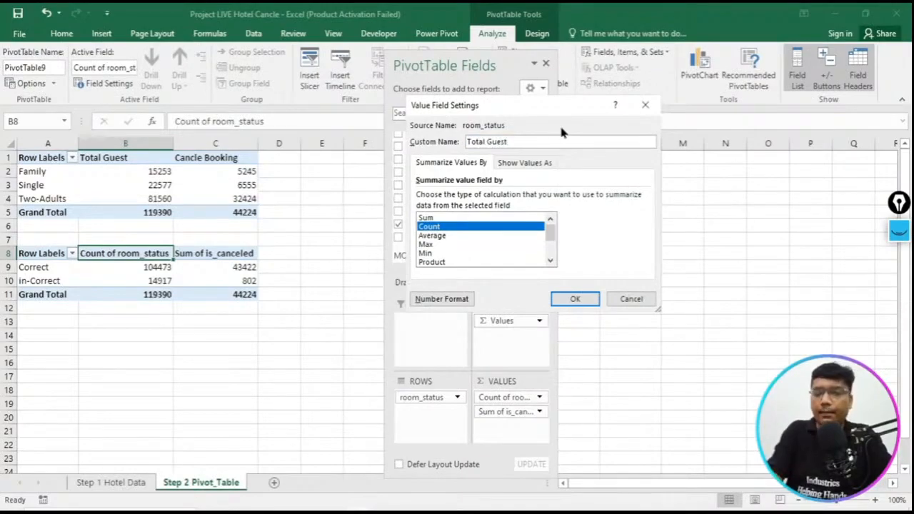
left_click(572, 303)
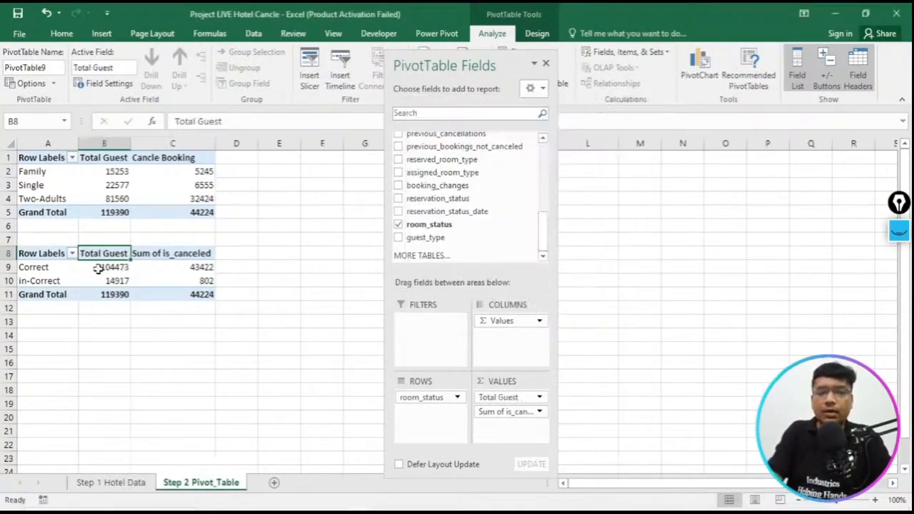
- Rename the Sum of is_canceled value field as Cancle Booking and save the workbook
left_click(199, 257)
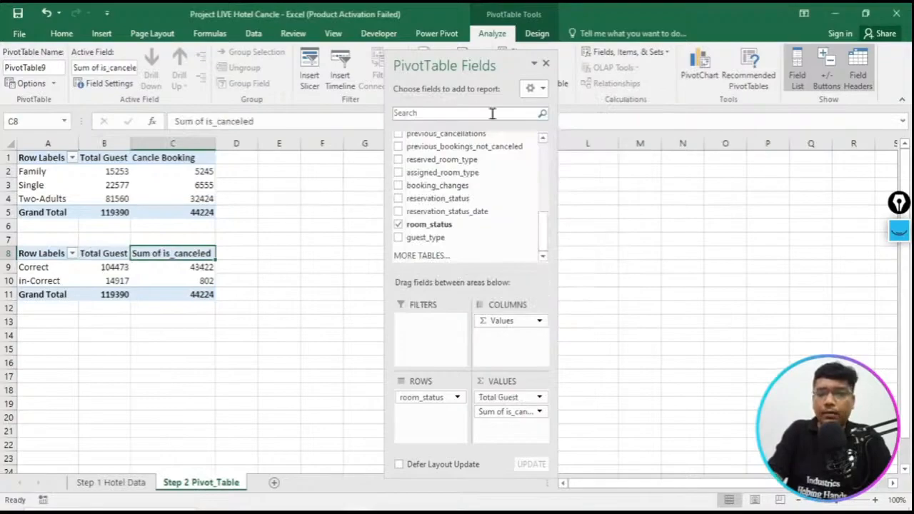
double_click(154, 256)
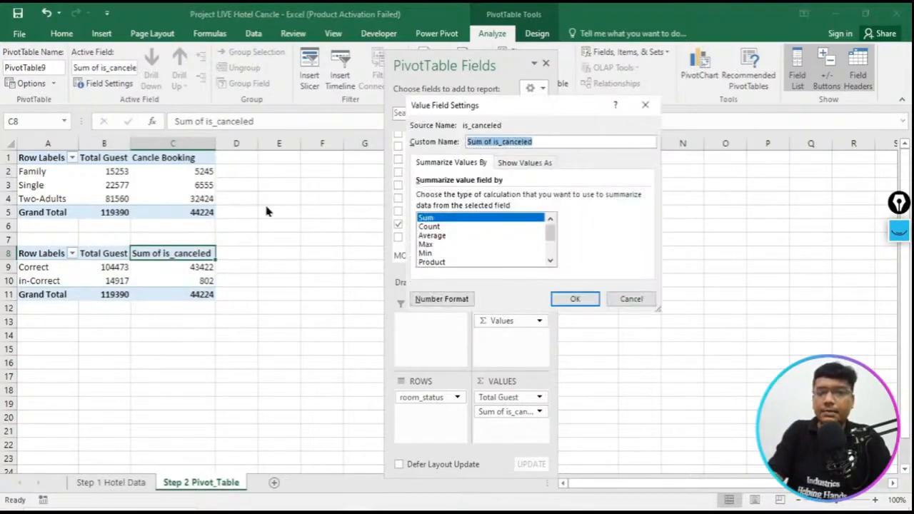
key("BackSpace")
type("Ca")
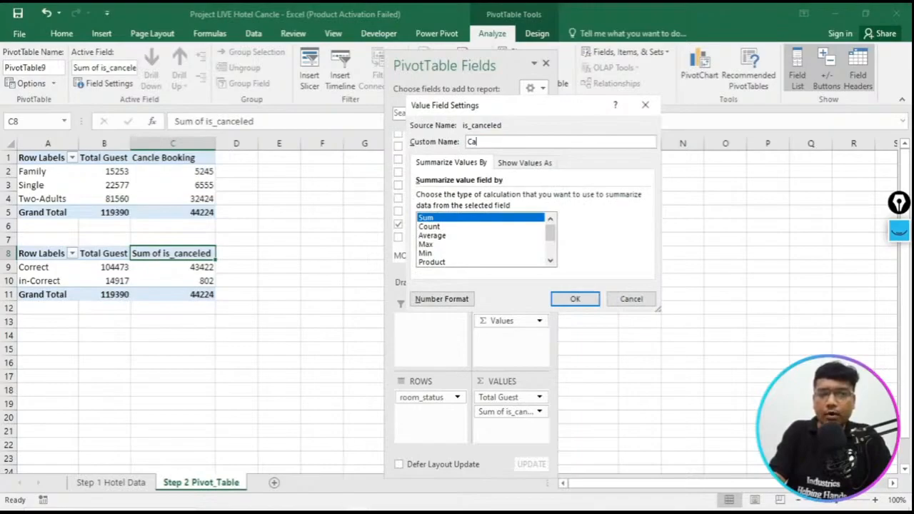
type("nc")
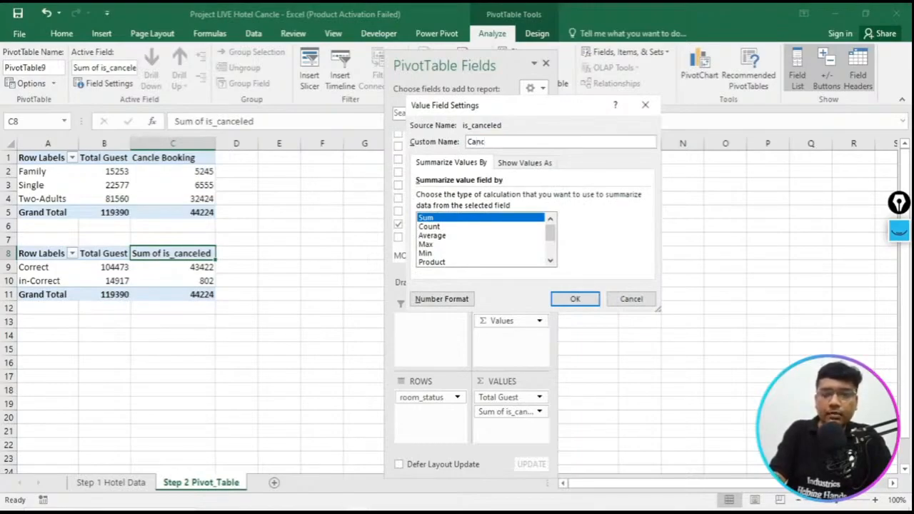
type("le Booking")
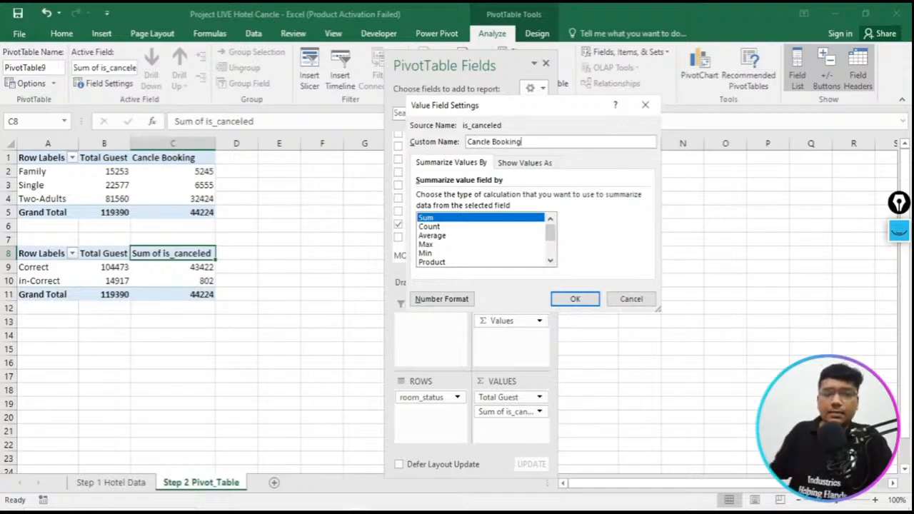
left_click(563, 298)
left_click(562, 297)
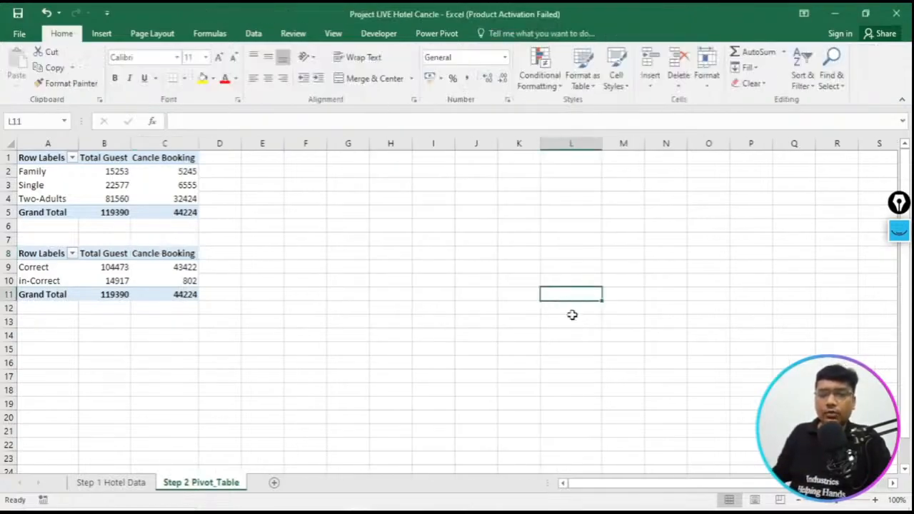
left_click(13, 9)
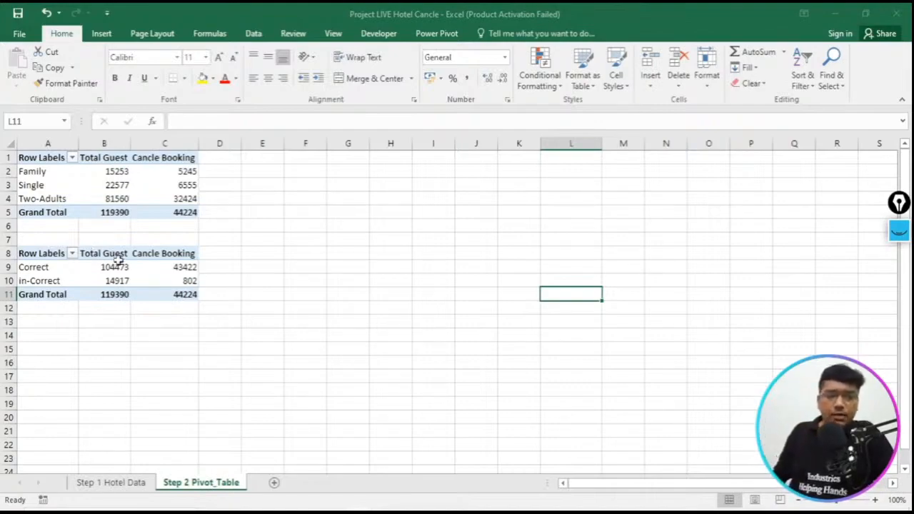
left_click(107, 482)
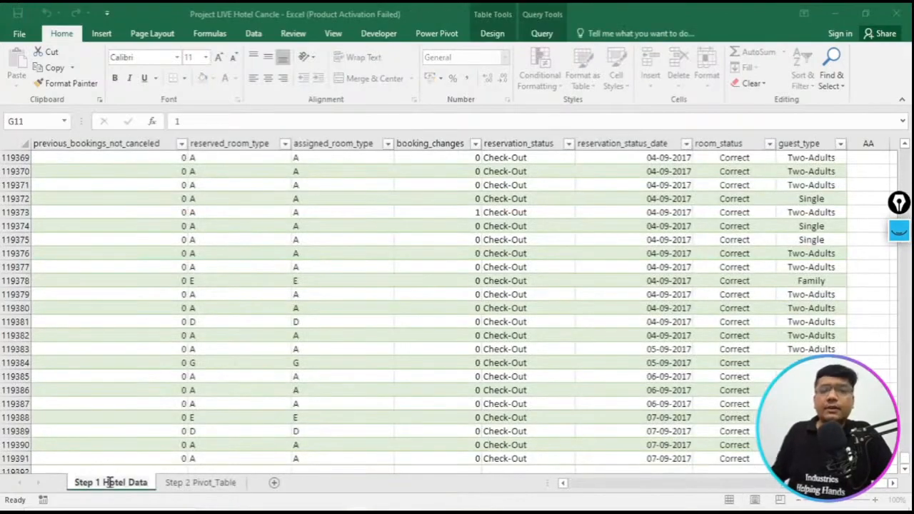
left_click(197, 485)
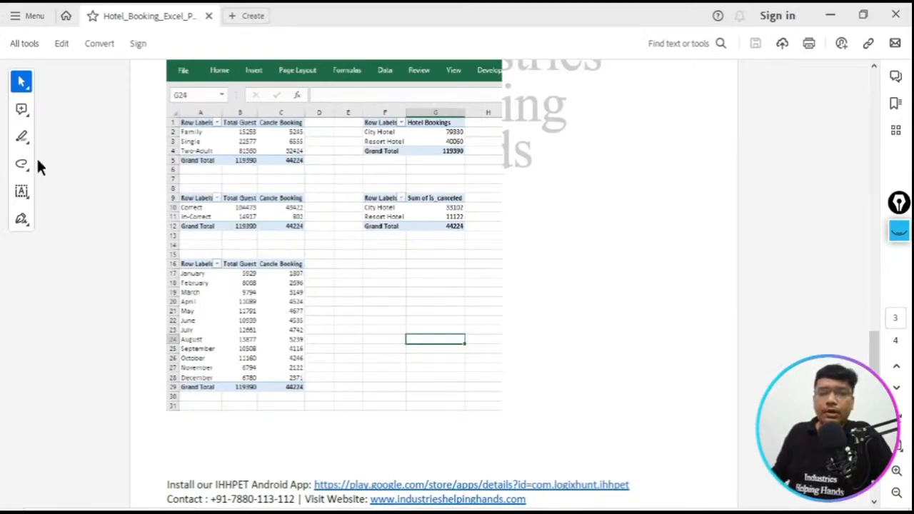
- Outline the five pivot tables in the reference PDF with rectangles, then clear the annotations and collapse the annotation toolbar
left_click_drag(898, 204, 150, 163)
left_click(149, 184)
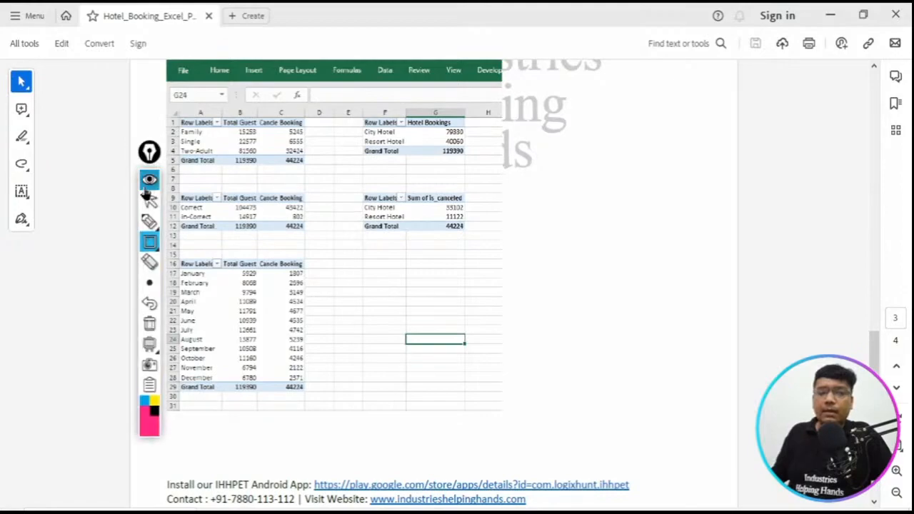
left_click_drag(165, 109, 317, 171)
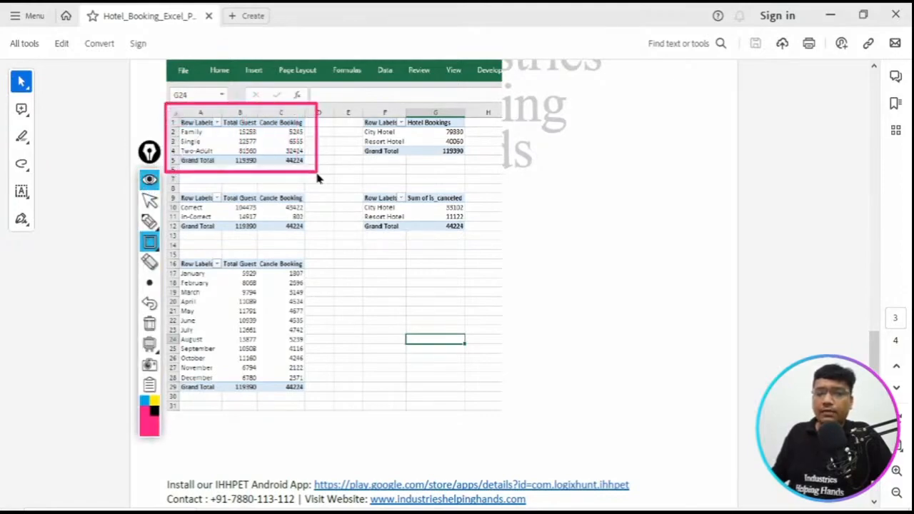
left_click_drag(173, 188, 319, 245)
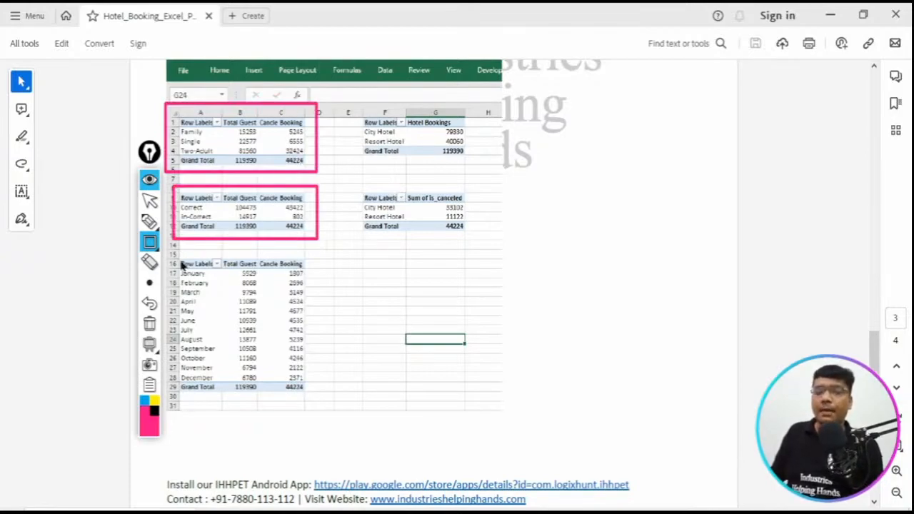
mouse_move(169, 251)
left_mouse_down()
mouse_move(347, 429)
mouse_move(333, 432)
left_mouse_up()
left_click_drag(353, 101, 495, 194)
left_click_drag(343, 177, 494, 242)
left_click(150, 325)
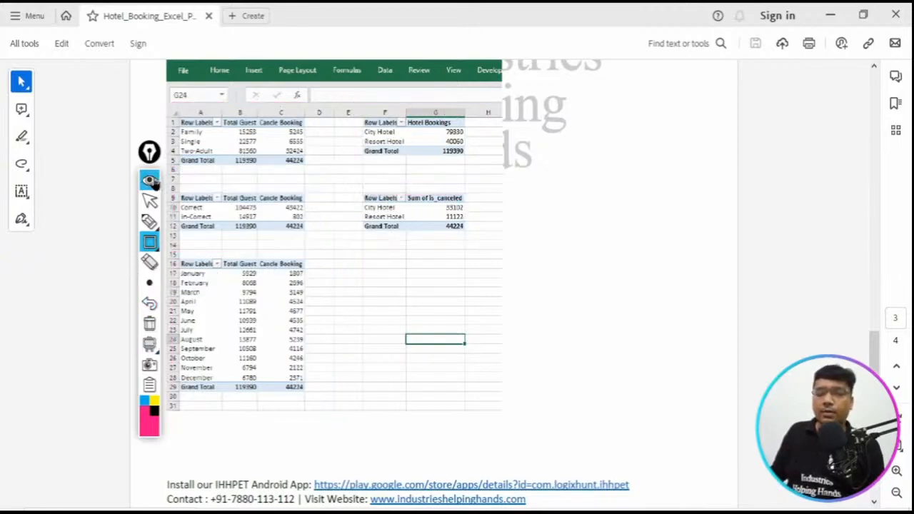
left_click(151, 182)
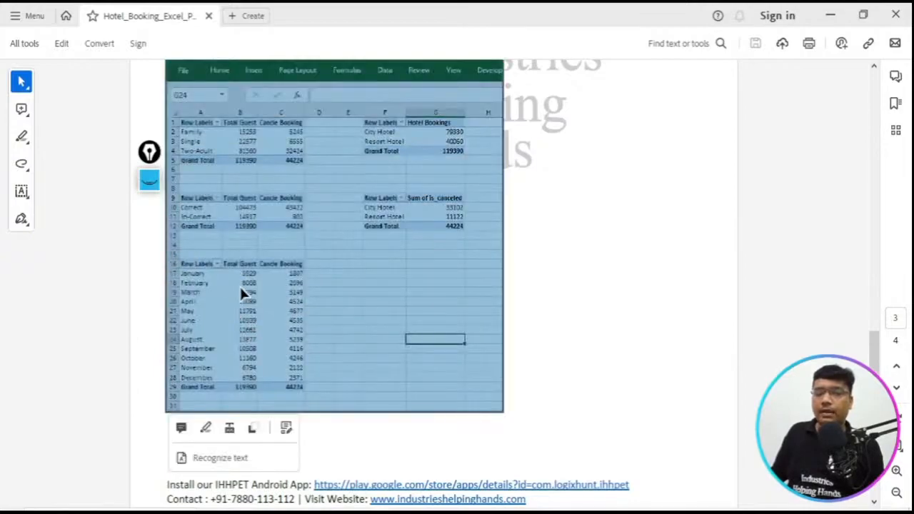
double_click(240, 285)
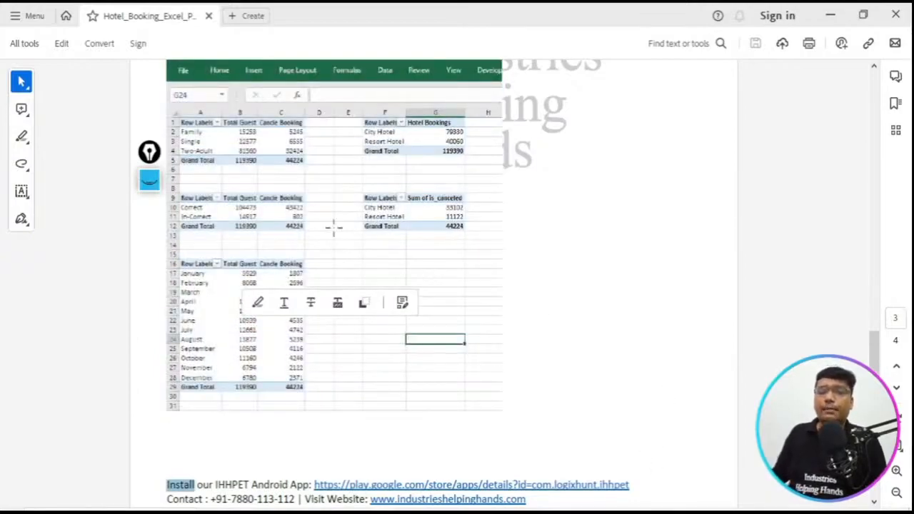
- Switch to the Excel workbook, outline the arrival_date_month header on the Step 1 Hotel Data sheet, then clear the annotation and collapse its toolbar
double_click(694, 290)
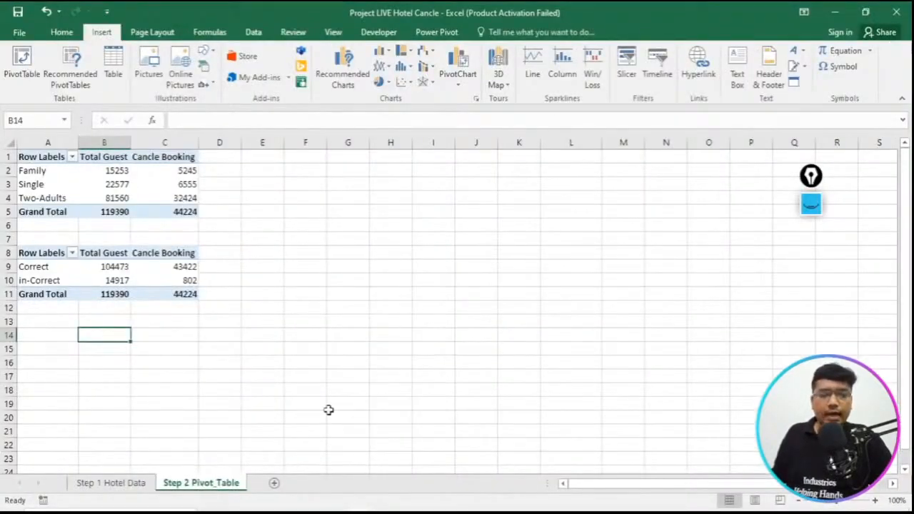
left_click(109, 486)
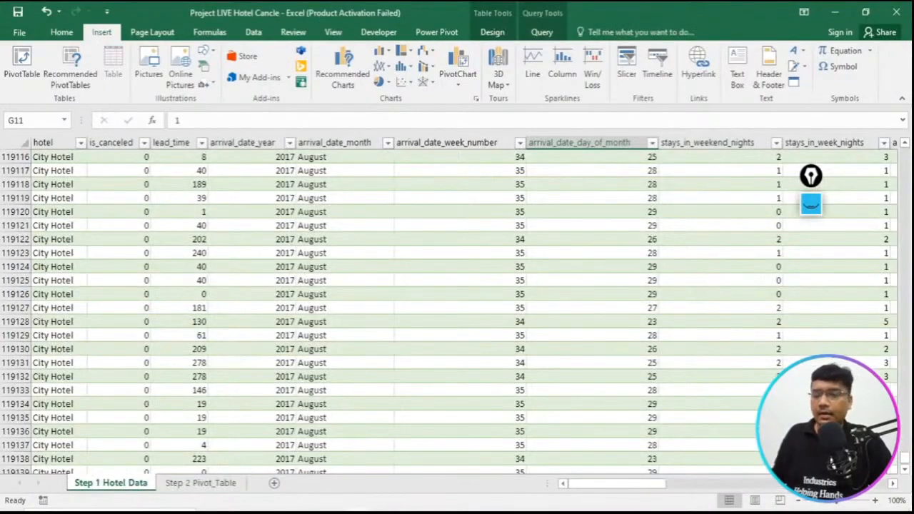
mouse_move(629, 488)
left_mouse_down()
mouse_move(637, 487)
mouse_move(629, 485)
left_mouse_up()
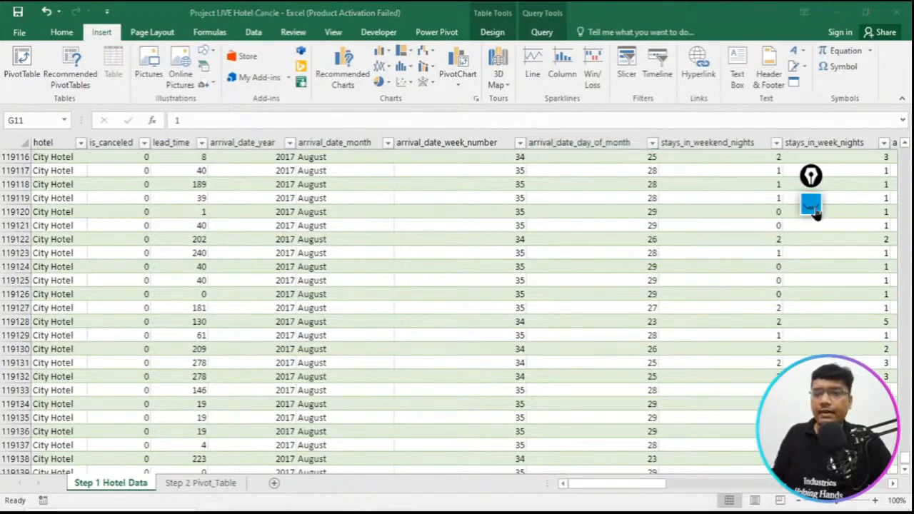
left_click(813, 205)
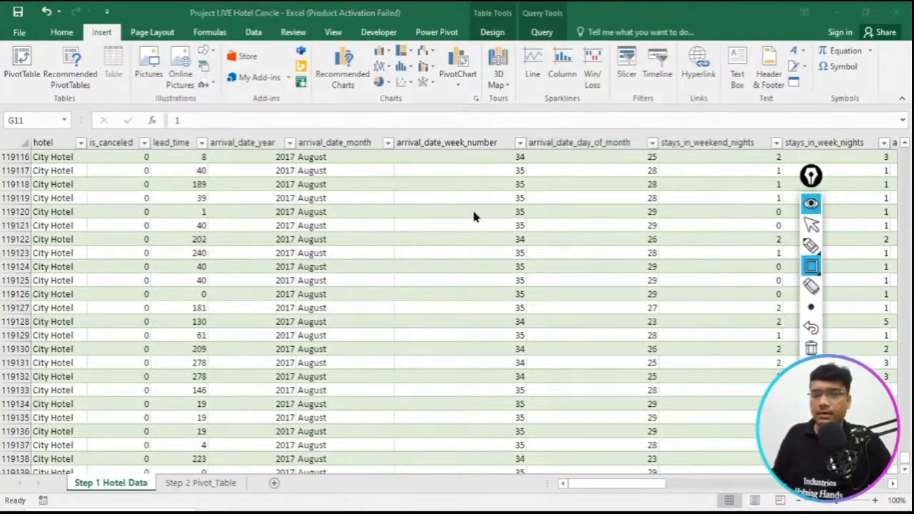
mouse_move(283, 126)
left_mouse_down()
mouse_move(316, 149)
mouse_move(391, 163)
left_mouse_up()
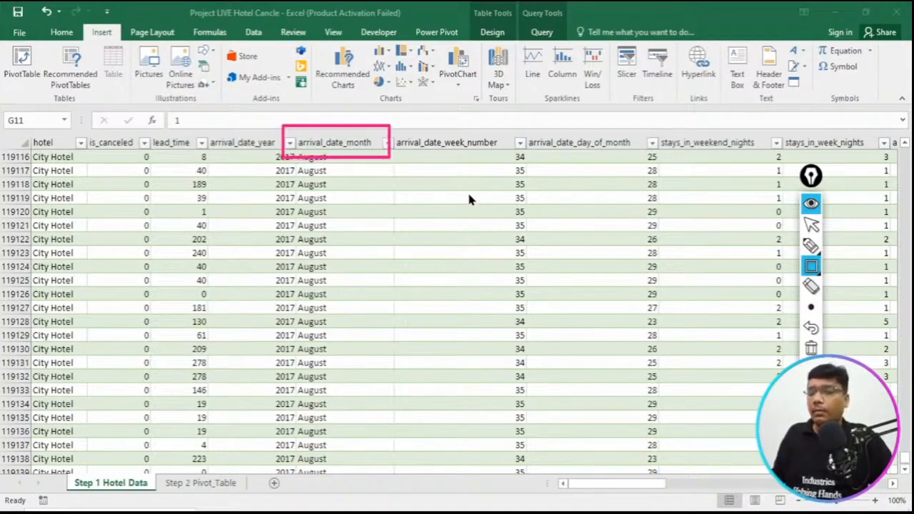
left_click(810, 348)
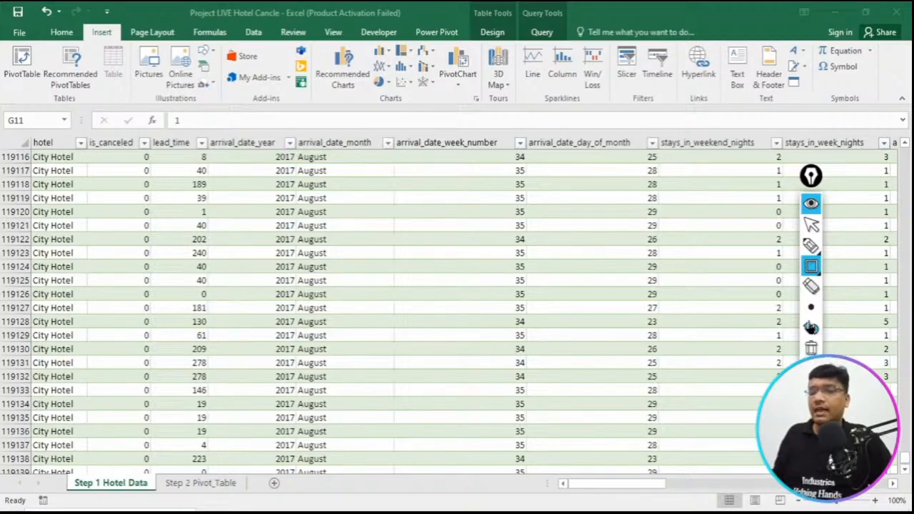
left_click(812, 211)
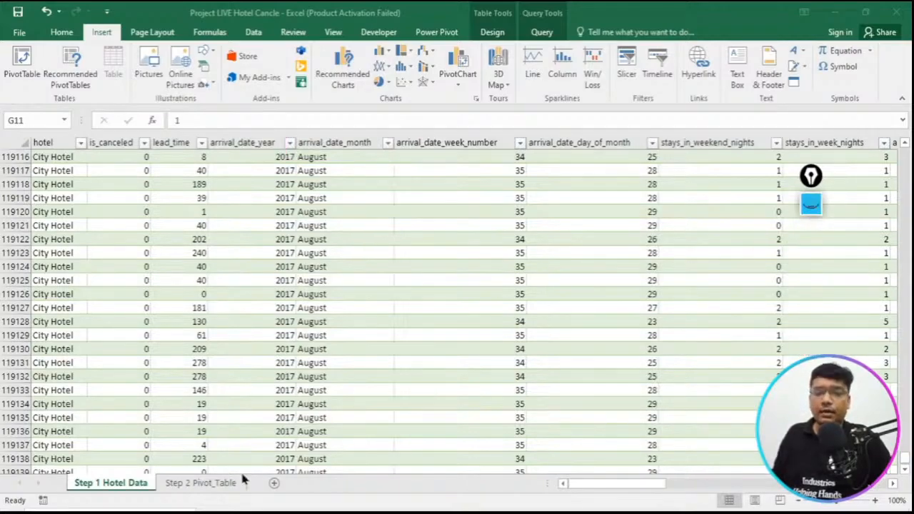
- Create a pivot table from the full hotel_bookings table on the Step 1 Hotel Data sheet, placed at cell A14 of Step 2 Pivot_Table
left_click(203, 484)
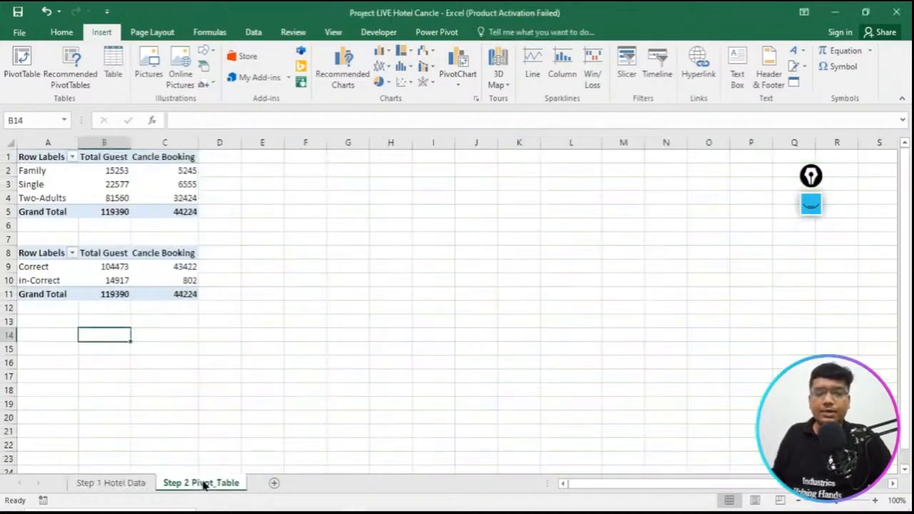
left_click(54, 336)
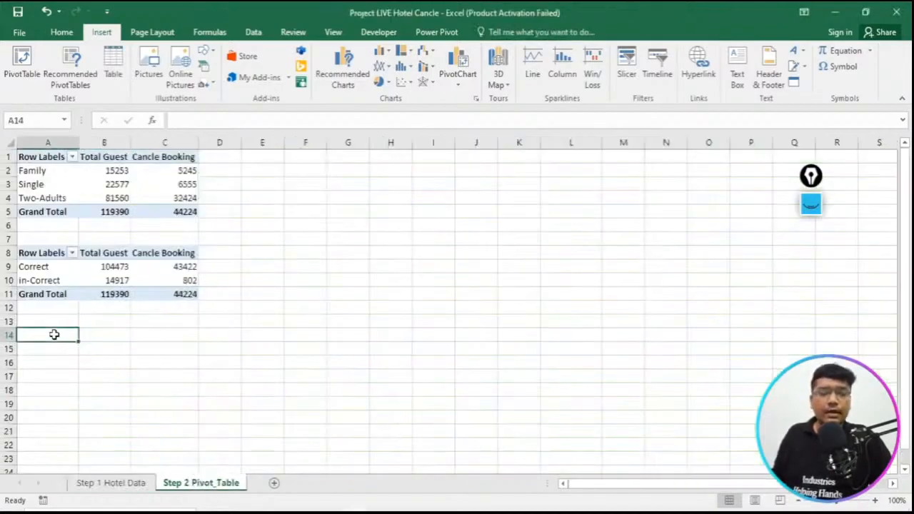
left_click(12, 72)
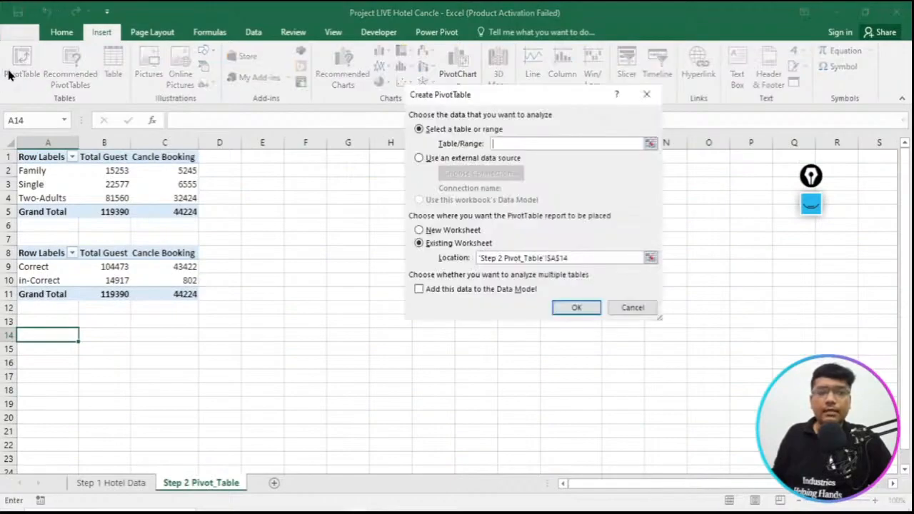
left_click(650, 143)
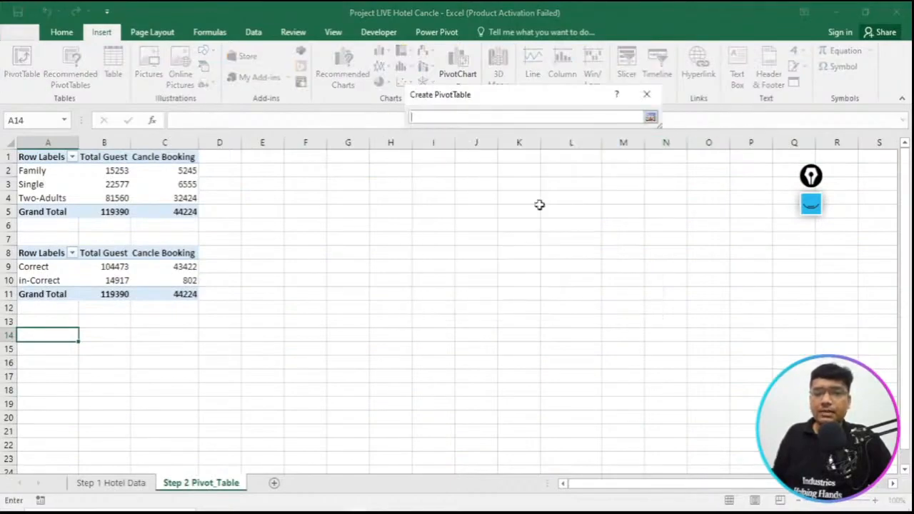
left_click(98, 483)
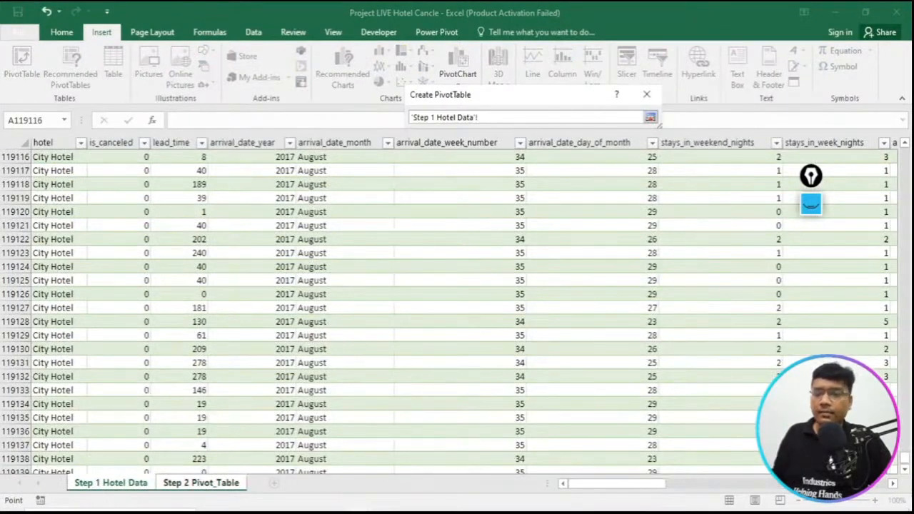
left_click_drag(901, 464, 905, 150)
left_click(40, 158)
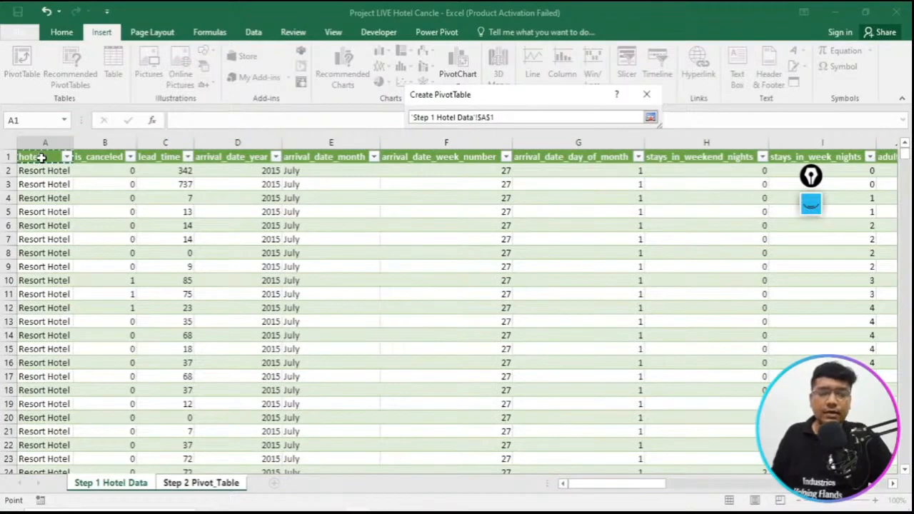
key("ctrl+shift+Right")
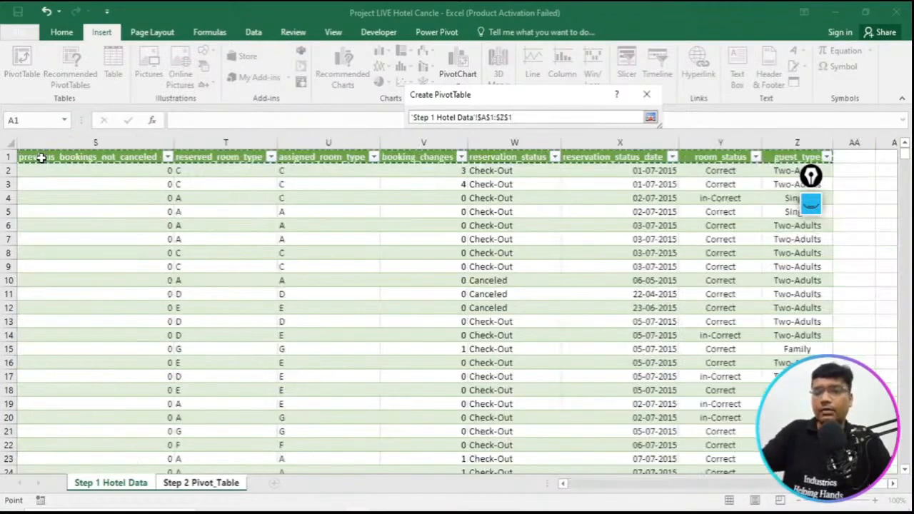
key("ctrl+shift+Down")
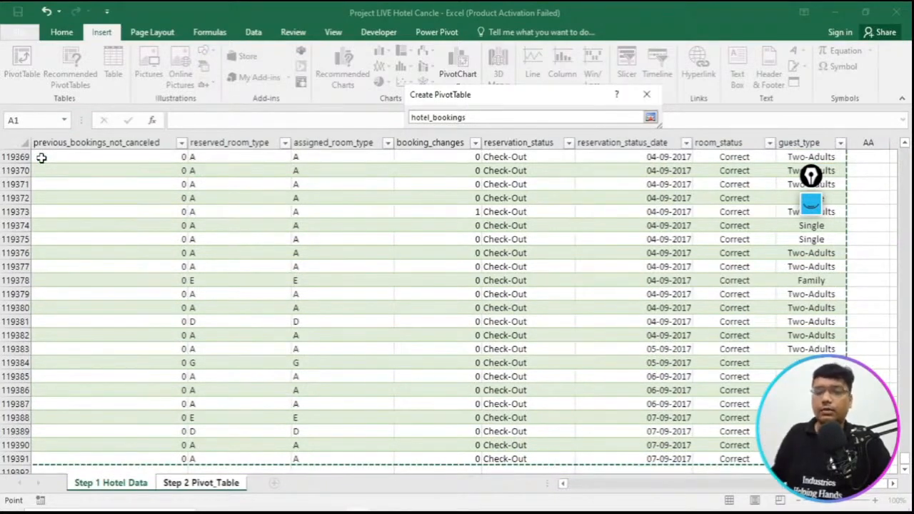
left_click(650, 118)
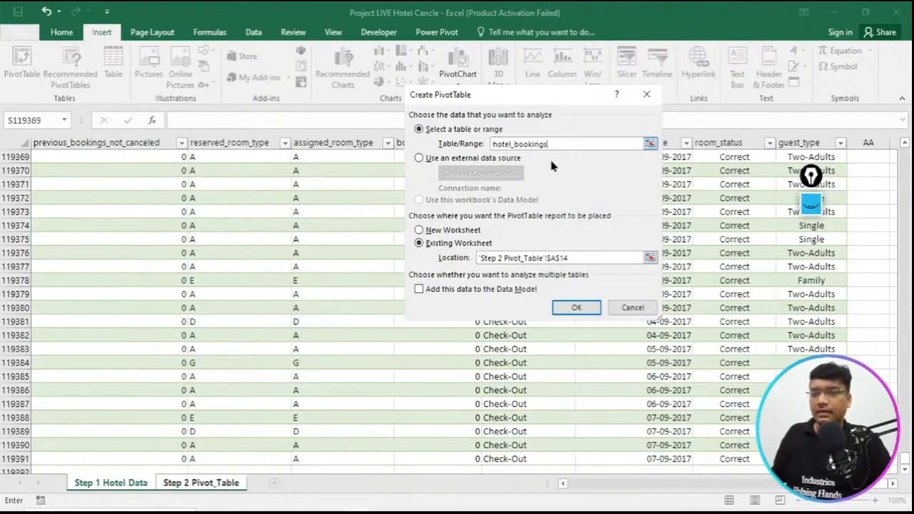
left_click(576, 309)
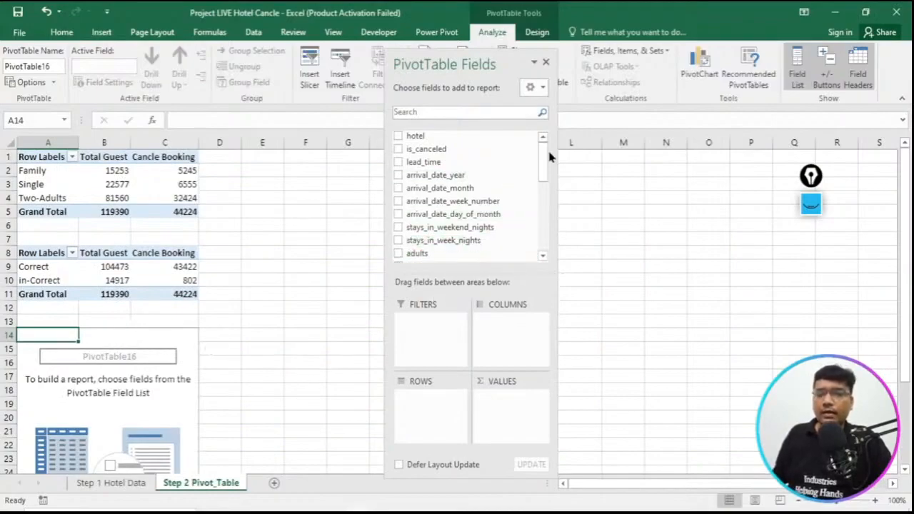
- Add arrival_date_month as rows and the sum of is_canceled as values, with the count of arrival_date_month placed before it
left_click_drag(543, 152, 543, 154)
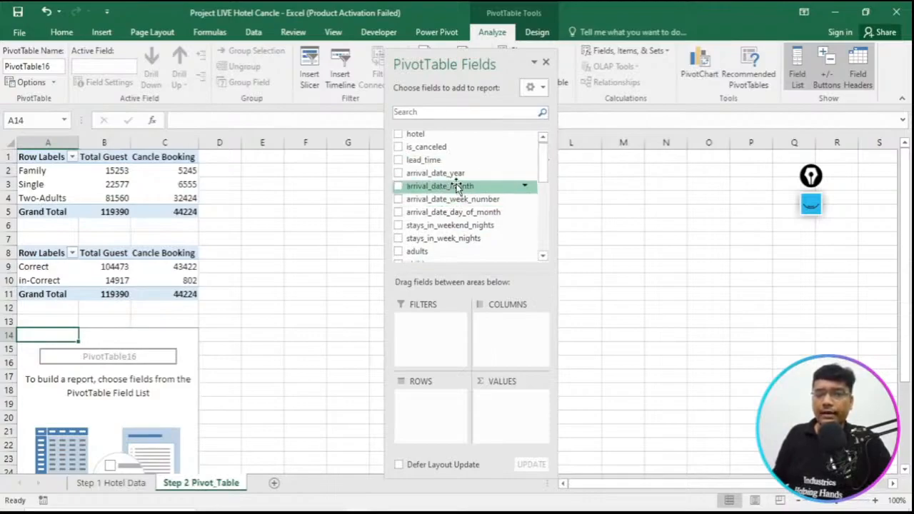
left_click_drag(457, 186, 443, 404)
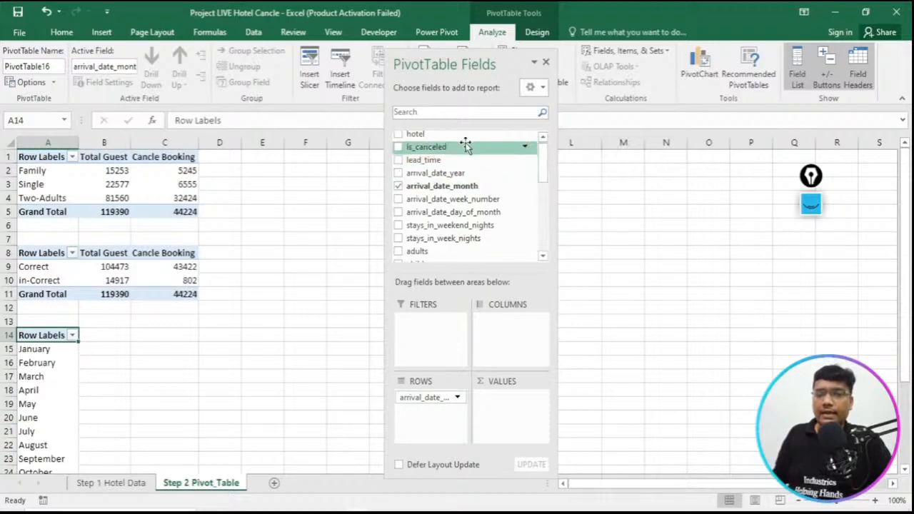
left_click_drag(464, 145, 511, 419)
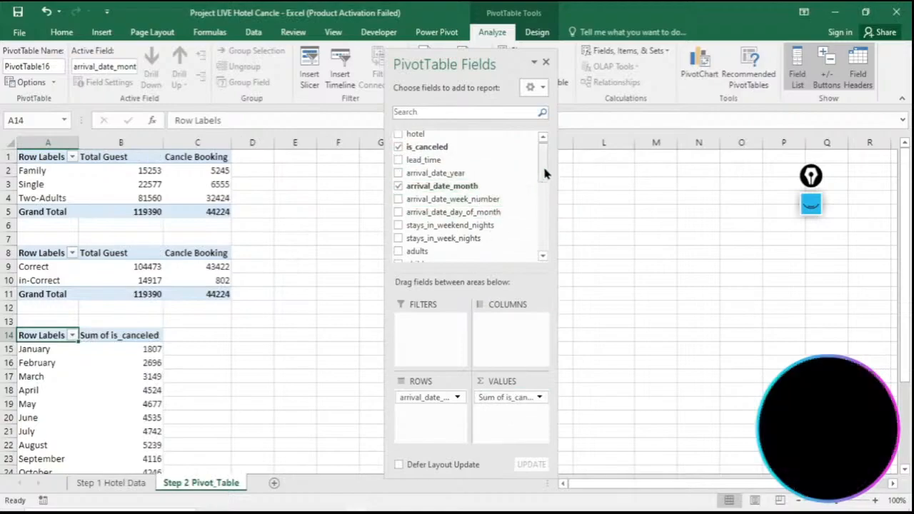
left_click_drag(489, 185, 515, 416)
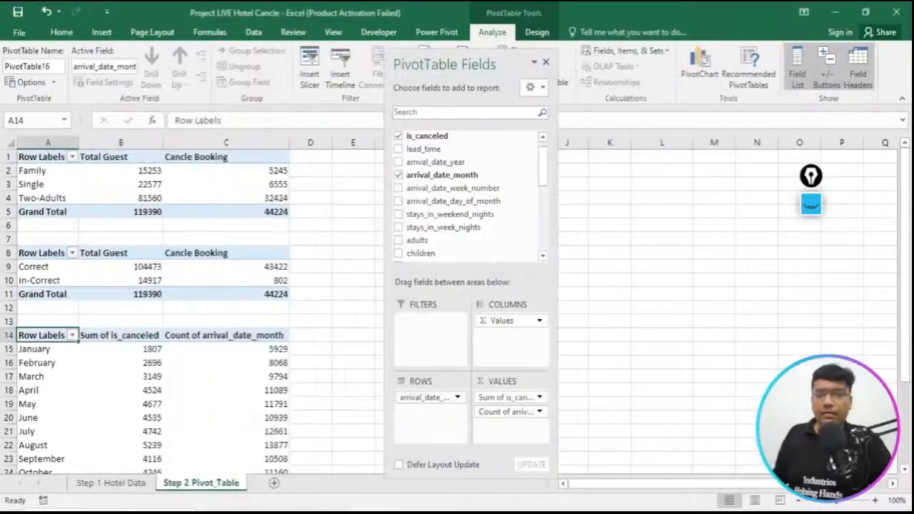
left_click_drag(509, 412, 490, 399)
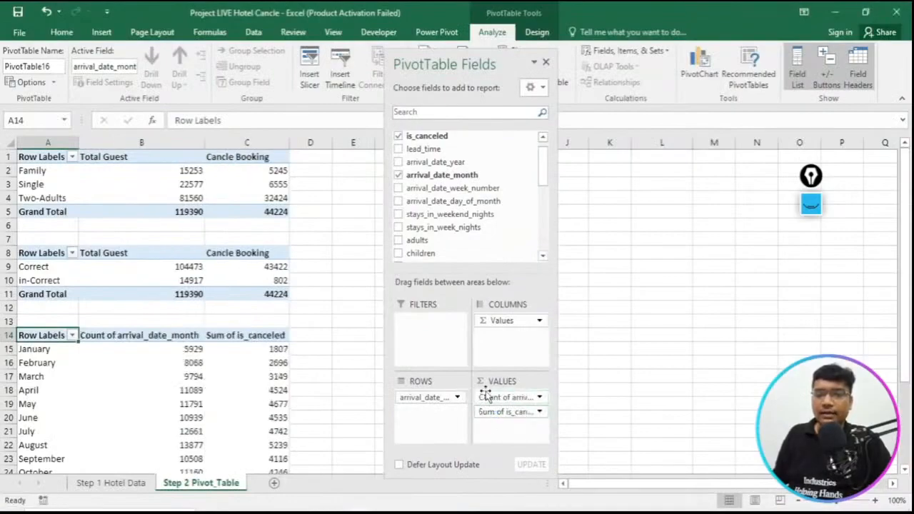
- Close the pivot field list and rename the Count of arrival_date_month value field as Total Guest
left_click(138, 338)
right_click(137, 338)
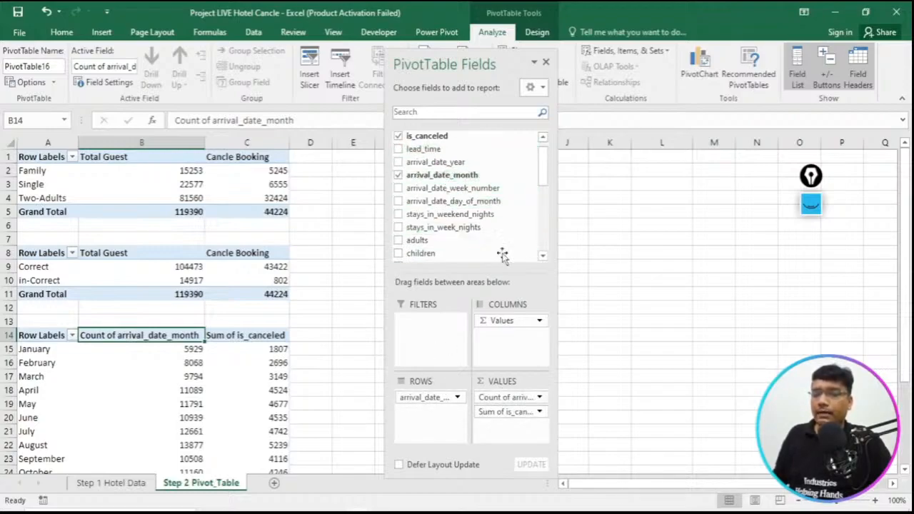
left_click(546, 62)
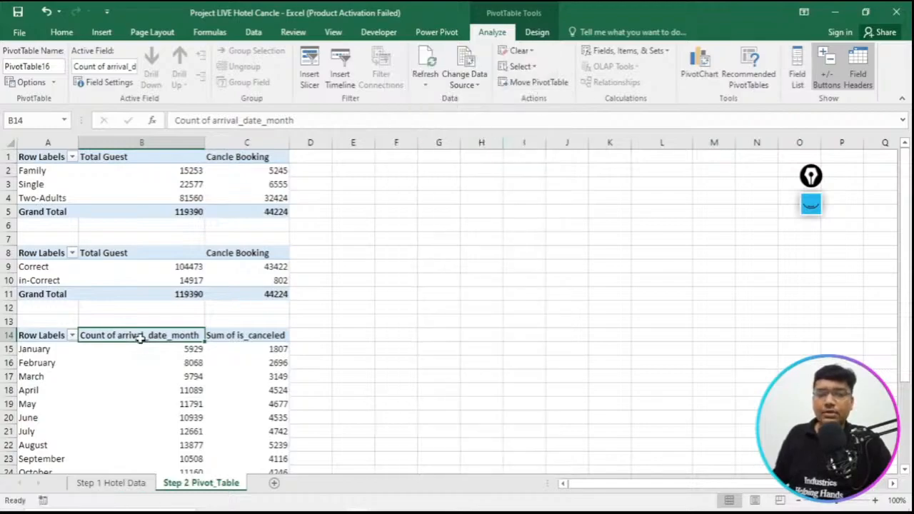
right_click(141, 335)
left_click(143, 341)
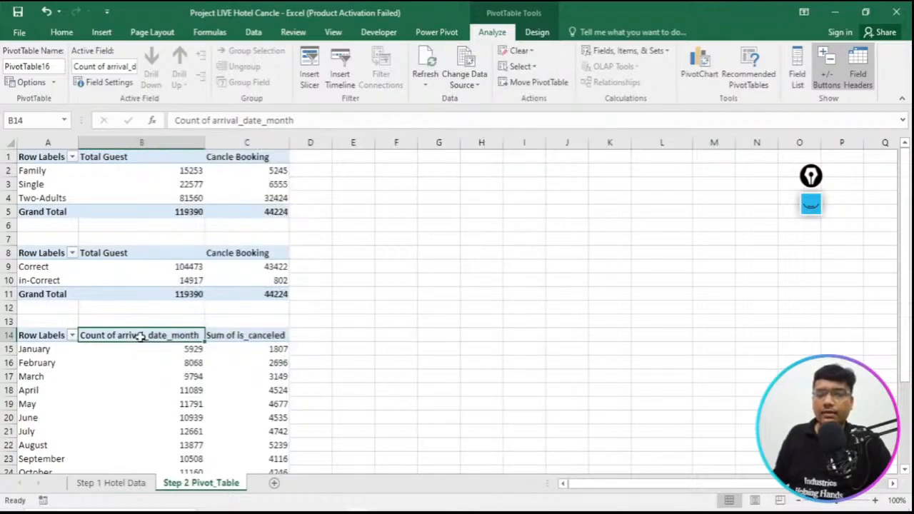
double_click(140, 338)
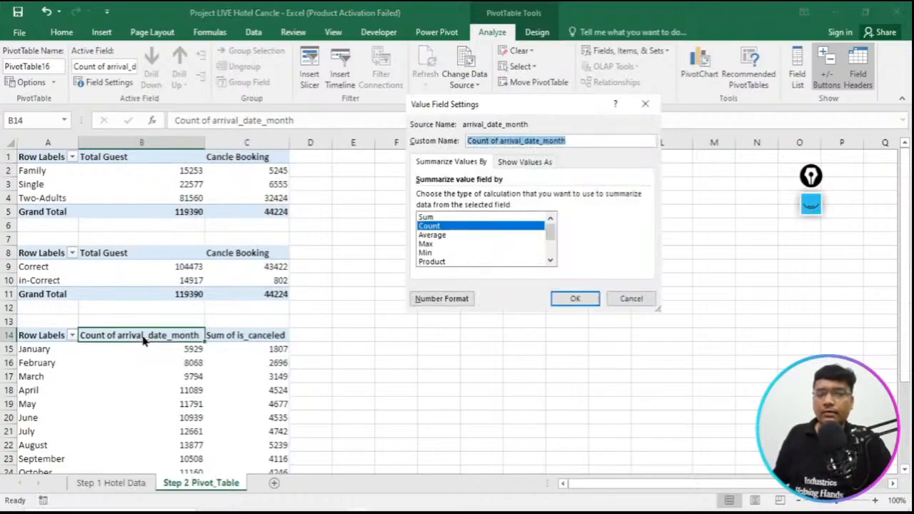
type("Total Guest")
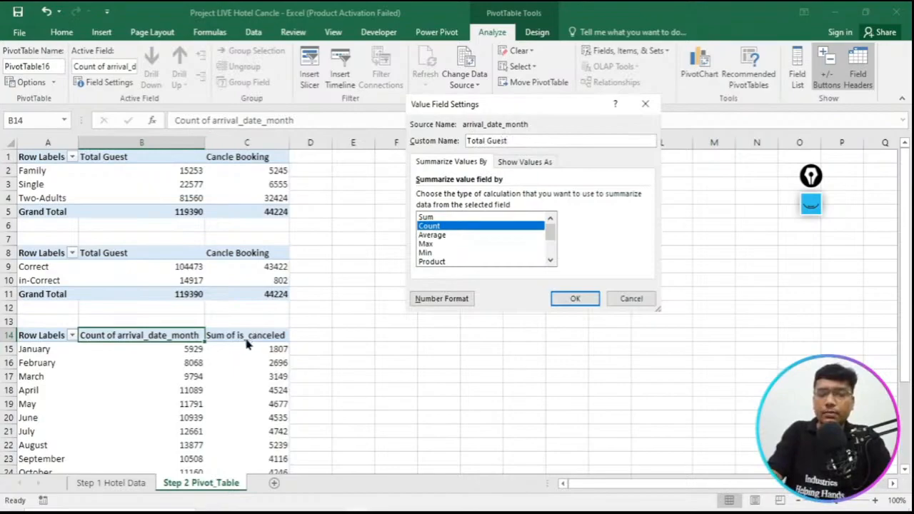
left_click(575, 299)
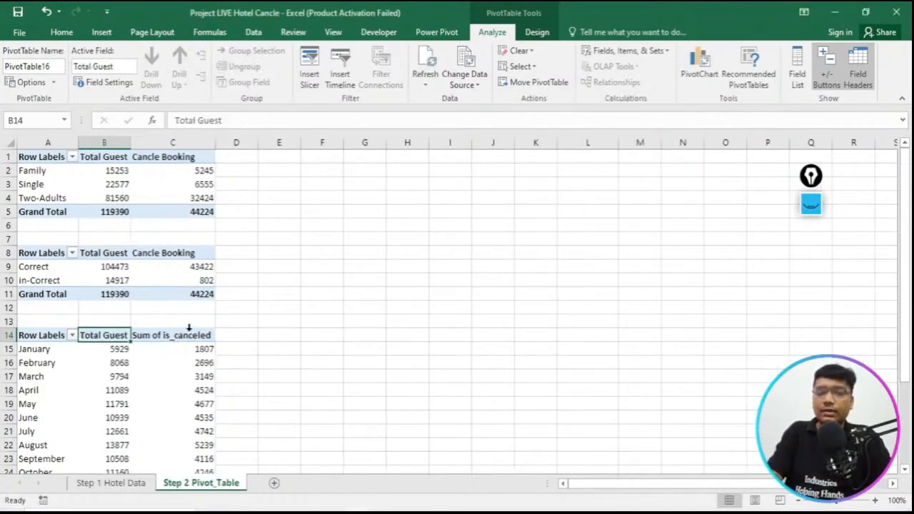
- Rename the monthly pivot table's Sum of is_canceled value field as Cancle Booking and check the table against the reference PDF
double_click(188, 336)
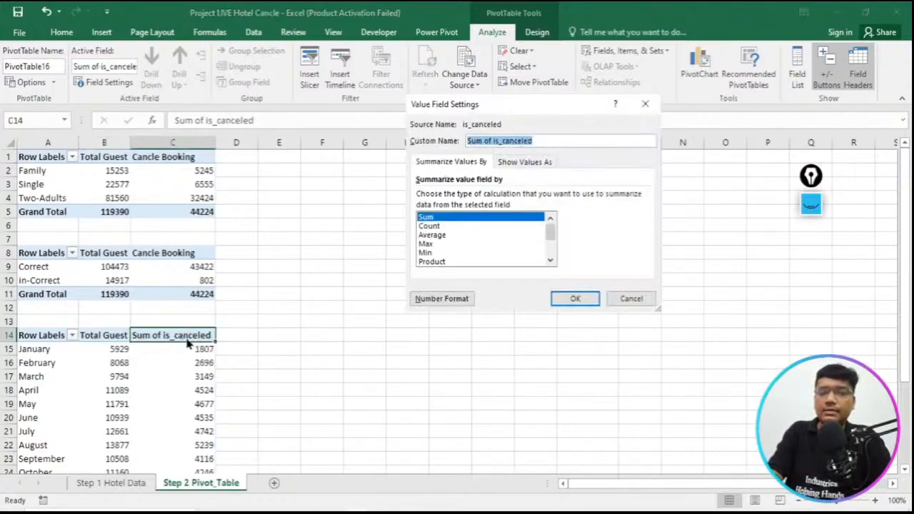
type("Cancle Booking")
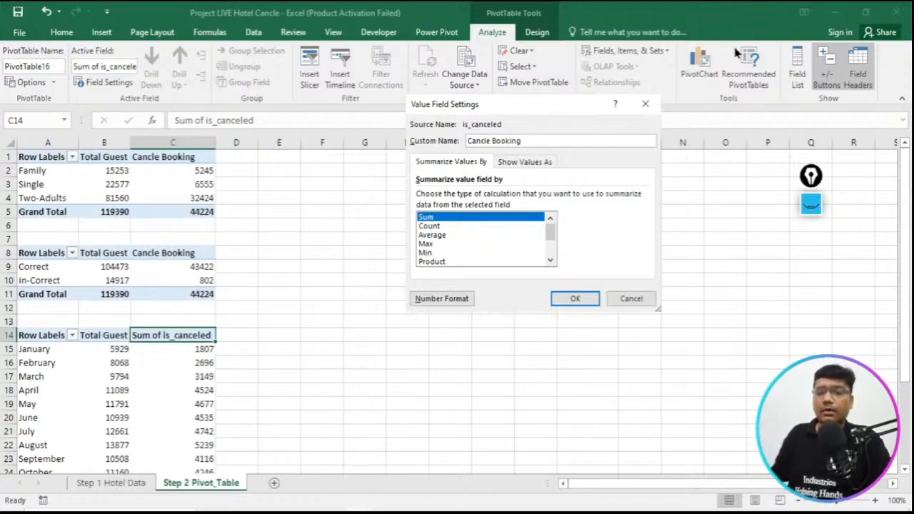
left_click(575, 299)
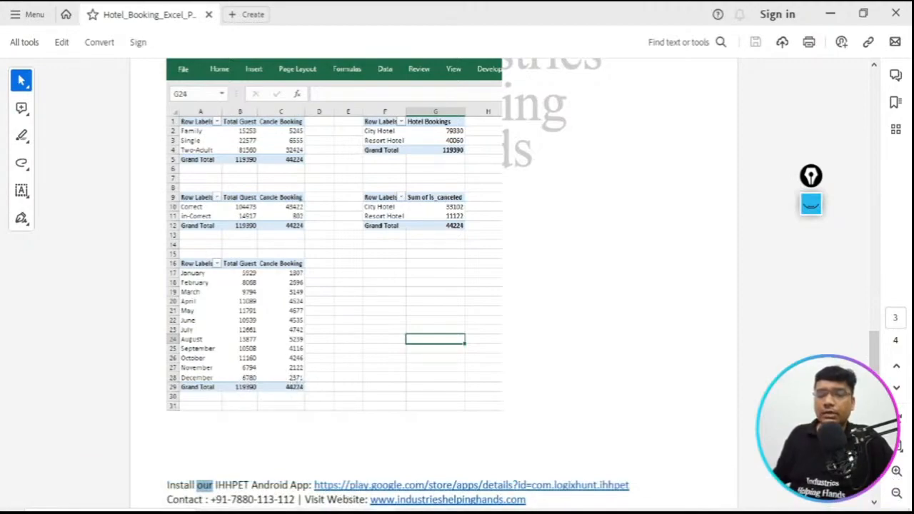
mouse_move(343, 509)
left_click(460, 485)
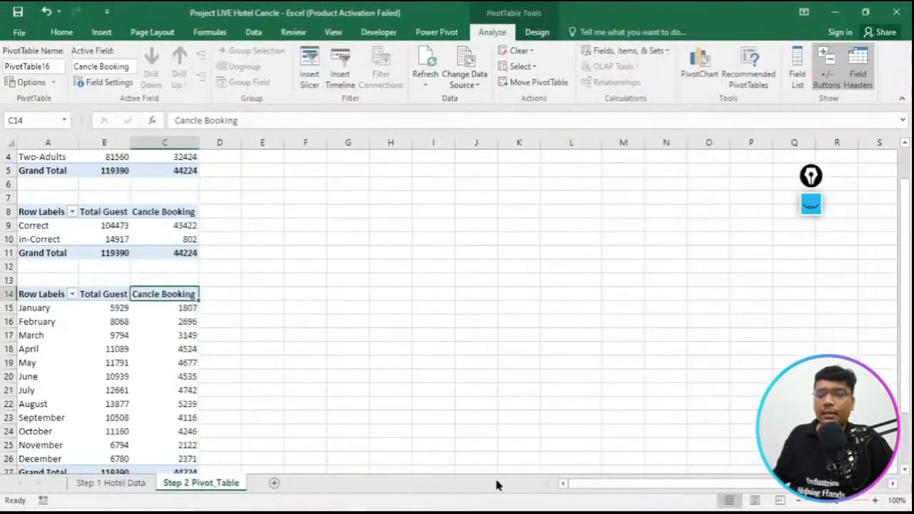
scroll(114, 422, "down", 2)
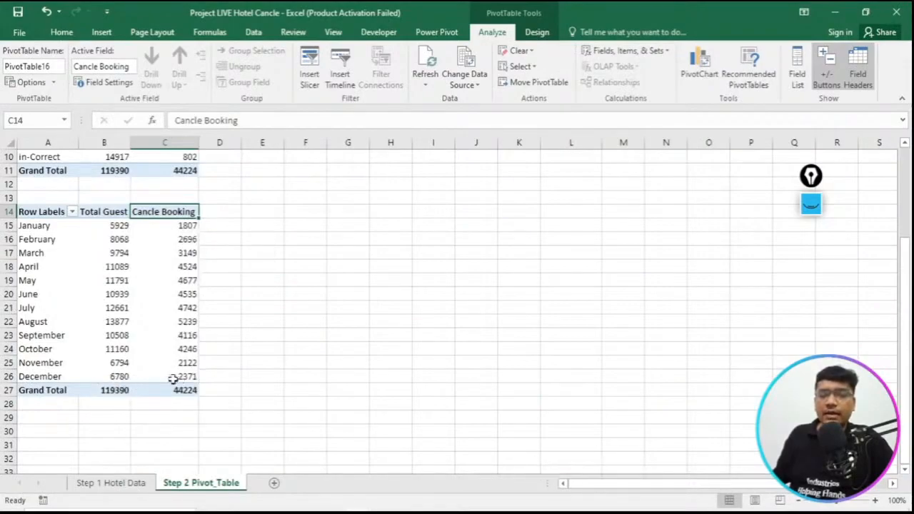
scroll(372, 374, "up", 3)
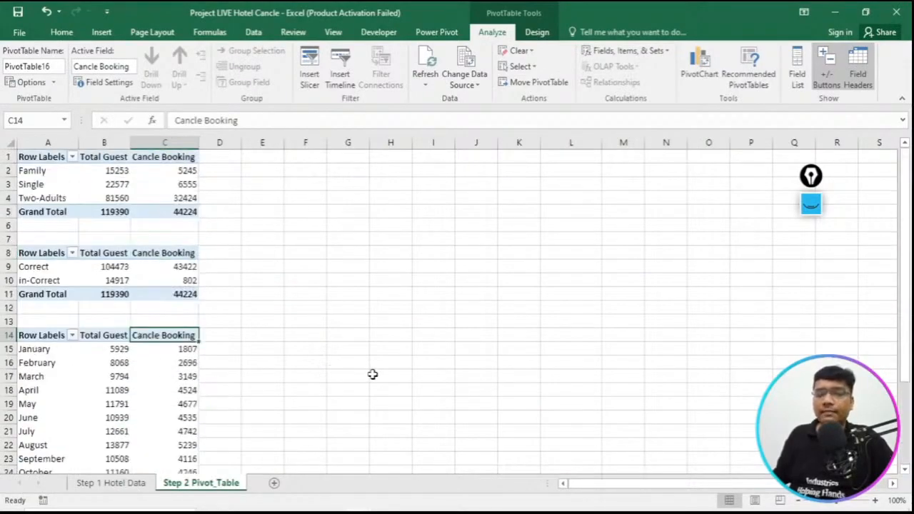
left_click(450, 255)
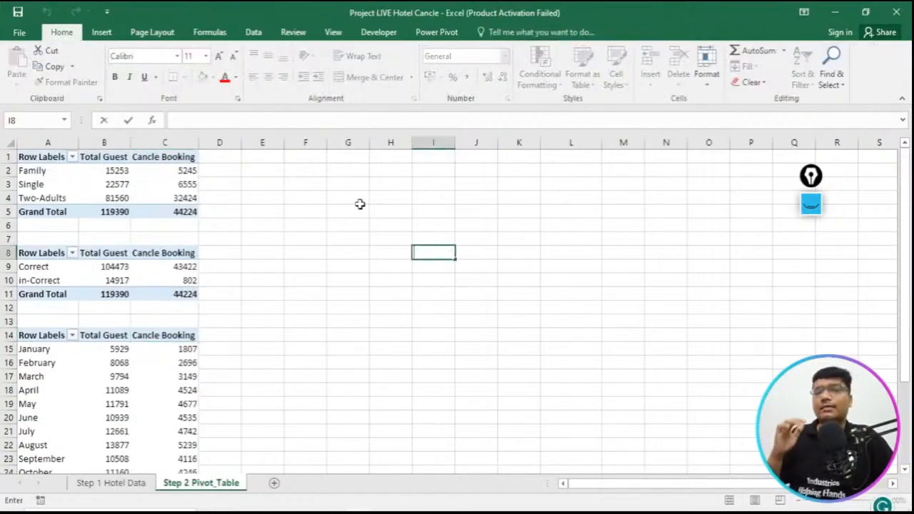
- Select cell F1 on Step 2 Pivot_Table and review the hotel pivot tables in the reference PDF and the hotel column on Step 1 Hotel Data
left_click(307, 156)
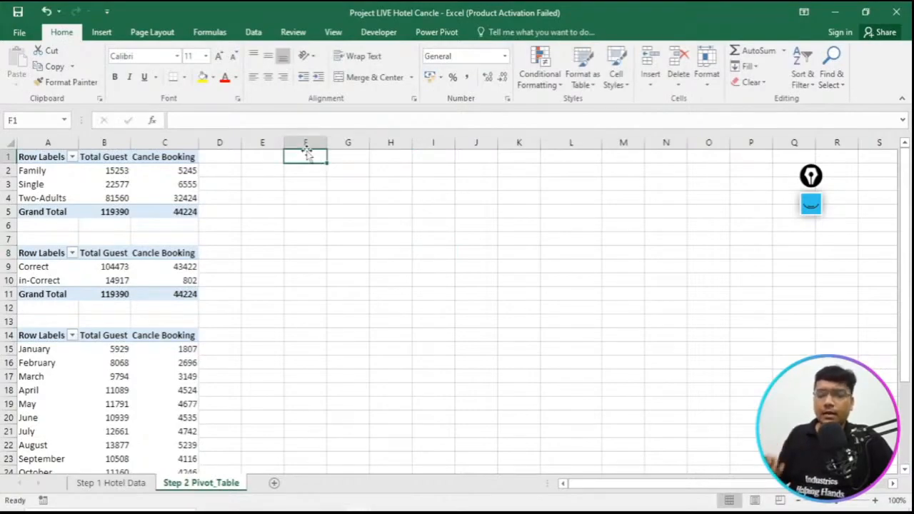
left_click(358, 512)
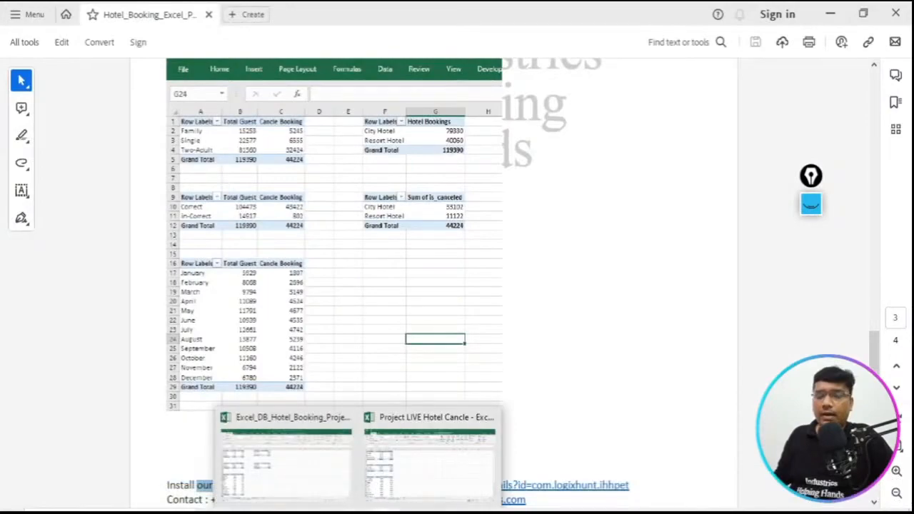
mouse_move(385, 512)
left_click(419, 491)
left_click(108, 483)
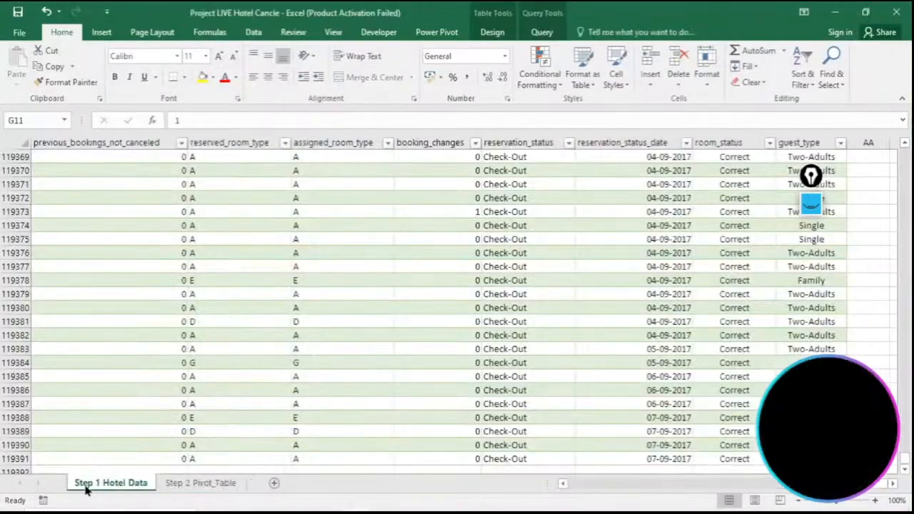
left_click_drag(821, 486, 613, 495)
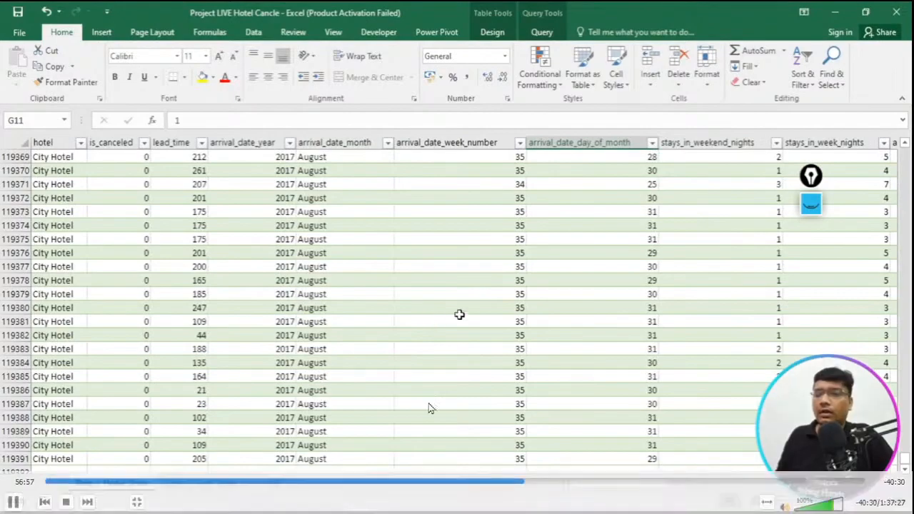
left_click_drag(907, 463, 901, 154)
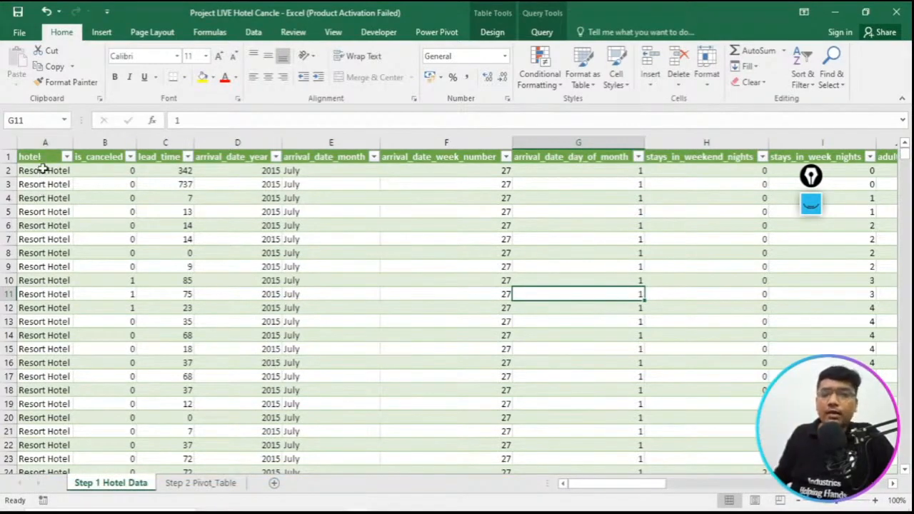
left_click(194, 484)
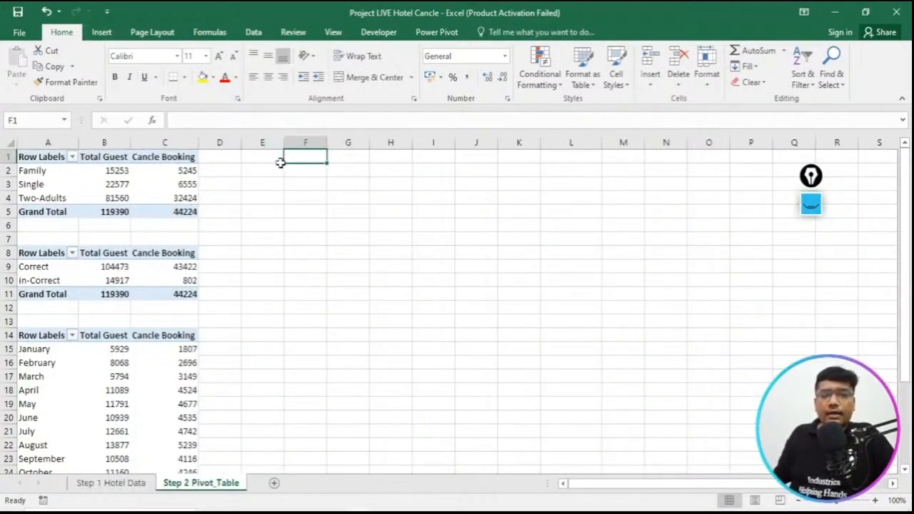
- Create a pivot table from the full hotel_bookings table on Step 1 Hotel Data, placed at cell F1 of Step 2 Pivot_Table
left_click(100, 35)
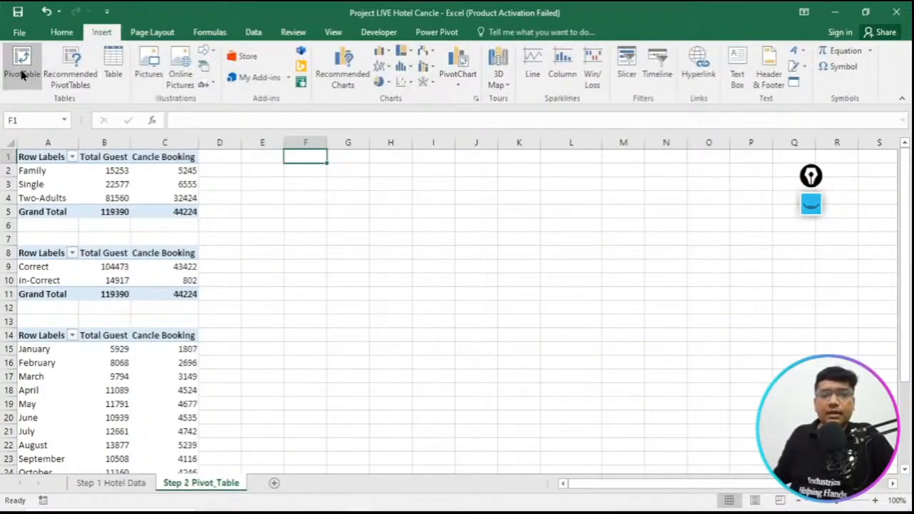
left_click(21, 65)
left_click(650, 142)
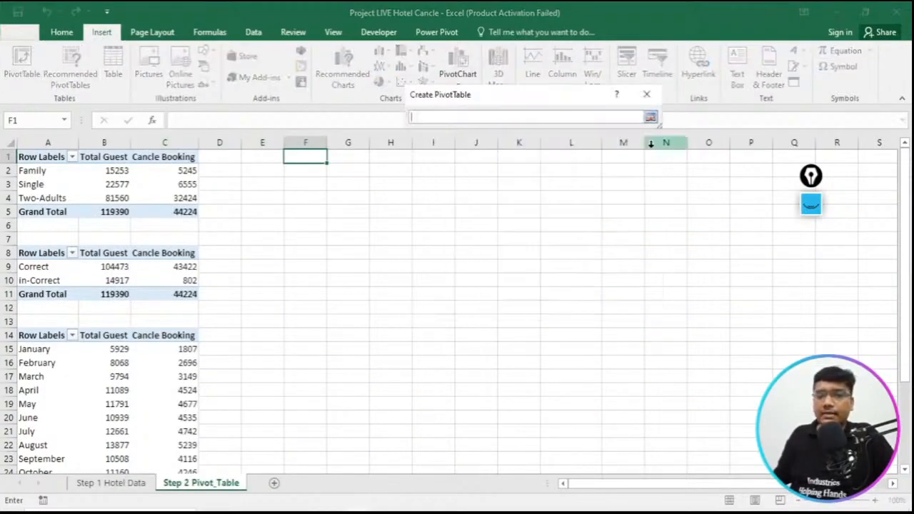
left_click(129, 484)
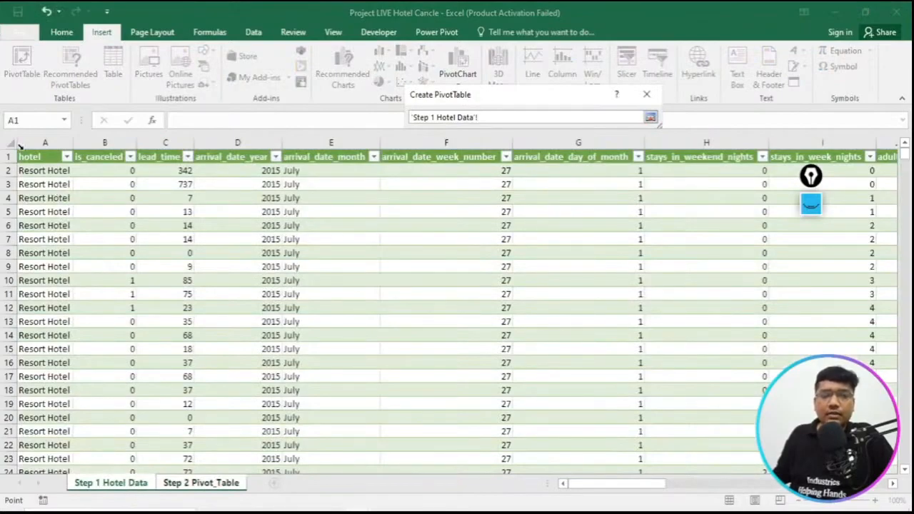
left_click(31, 160)
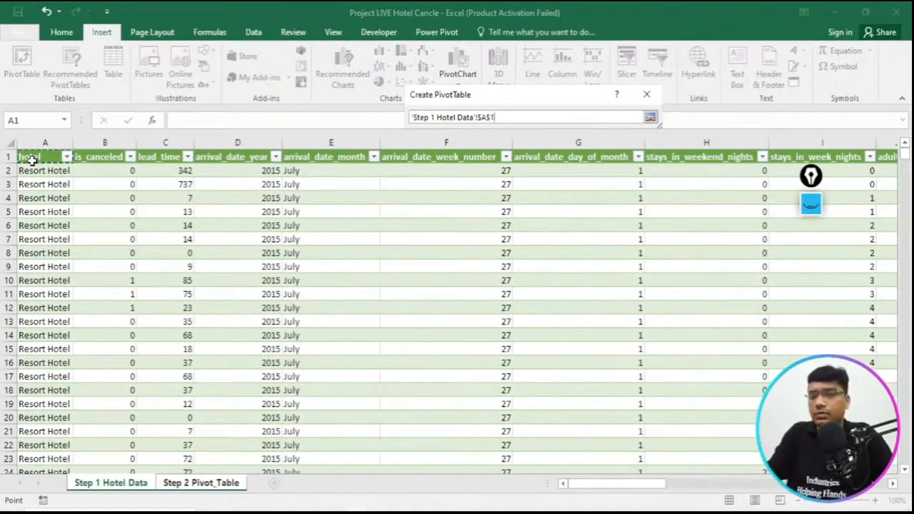
key("ctrl+shift+Right")
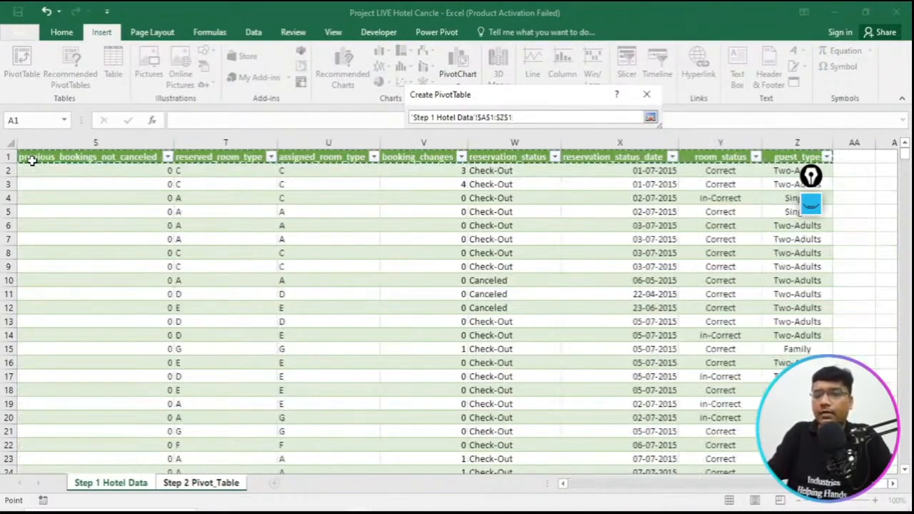
key("ctrl+shift+Down")
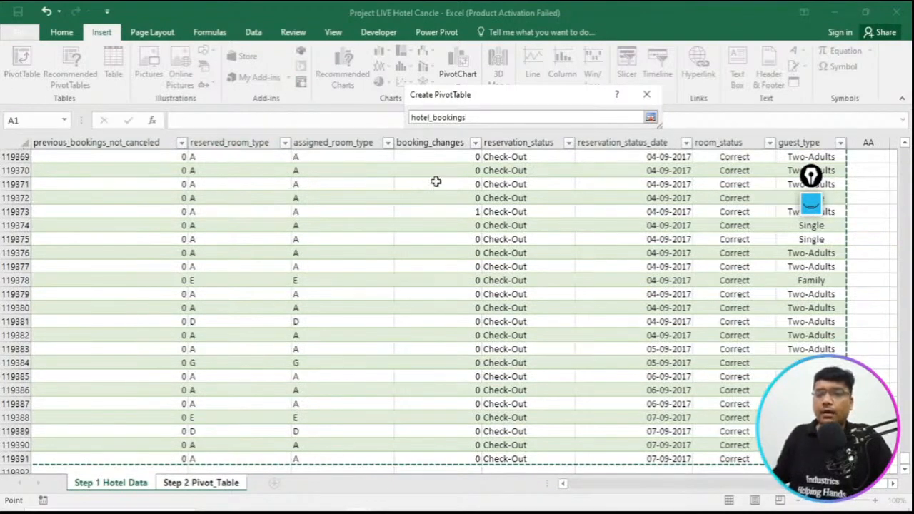
left_click(650, 118)
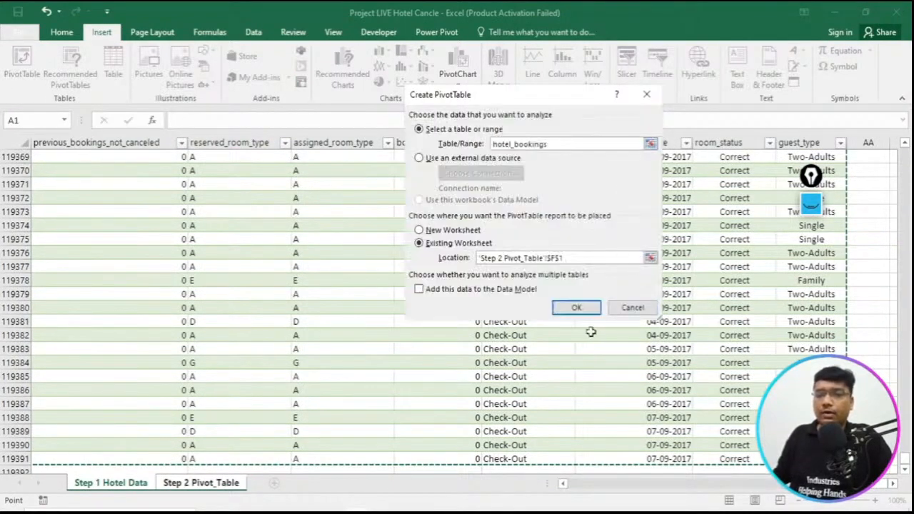
left_click(577, 308)
- Add hotel as rows of the new pivot table at F1 and compare the layout with the reference PDF
left_click_drag(418, 64, 137, 63)
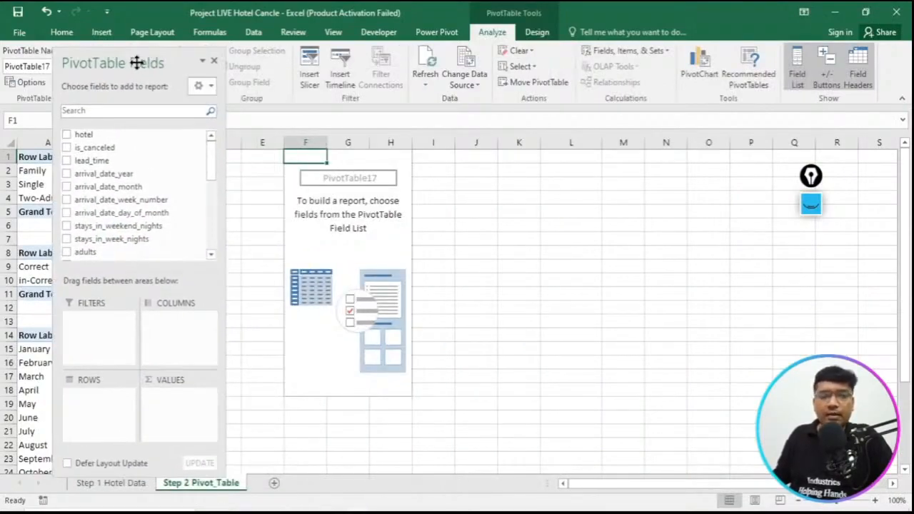
left_click_drag(92, 135, 102, 413)
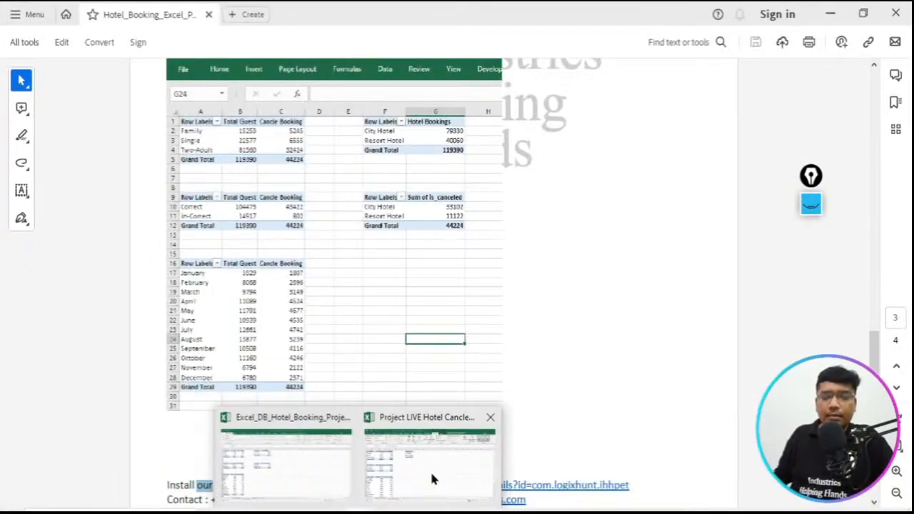
left_click(432, 478)
left_click(319, 157)
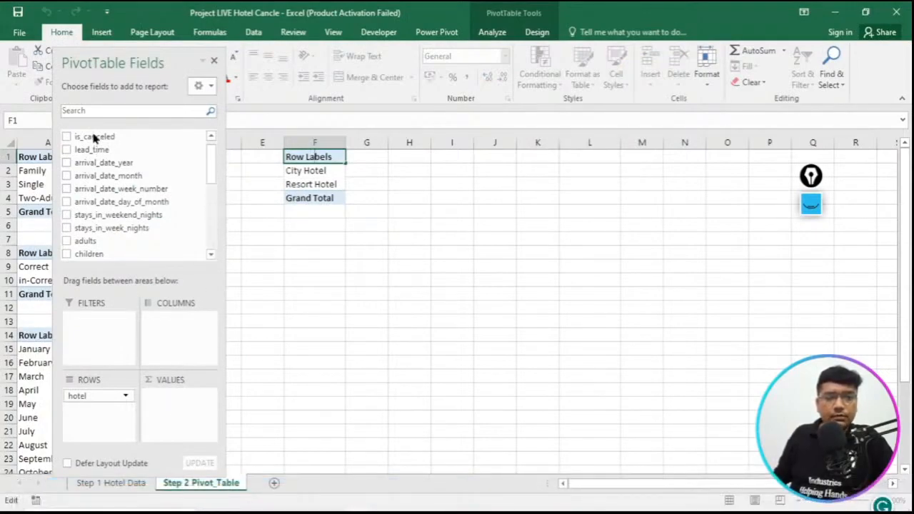
left_click(393, 172)
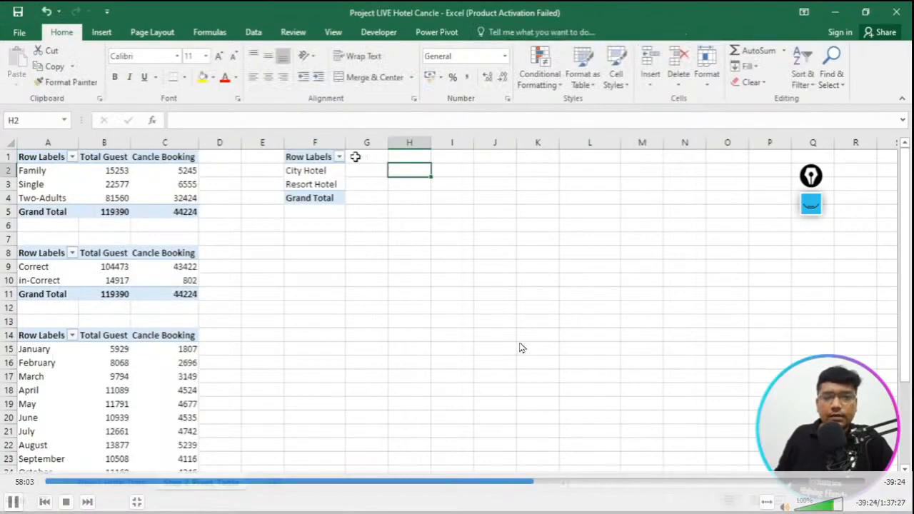
- Add the count of reservation_status as values of the hotel pivot table at F1
left_click_drag(315, 171, 315, 184)
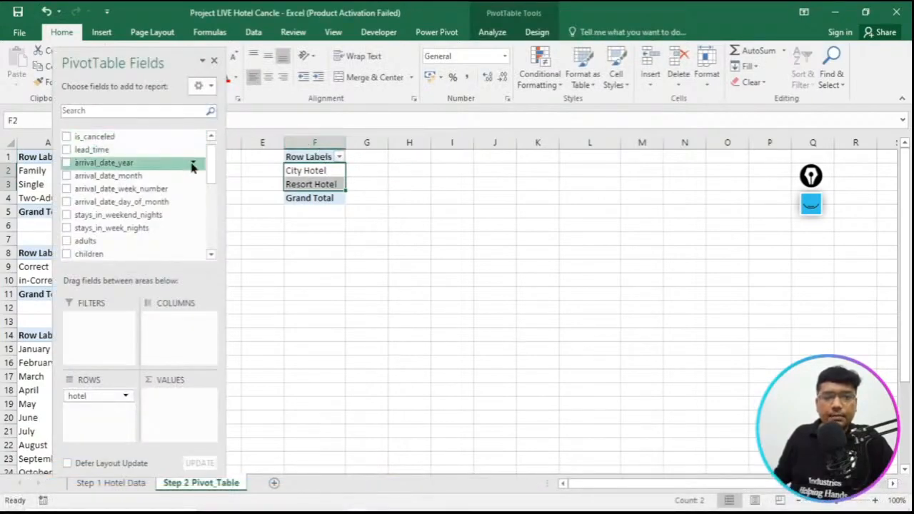
left_click_drag(208, 169, 206, 142)
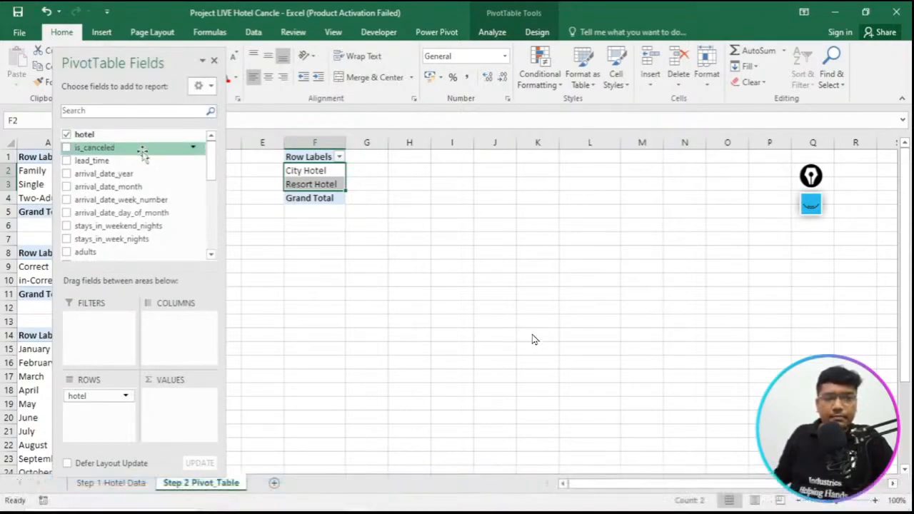
left_click_drag(213, 173, 205, 240)
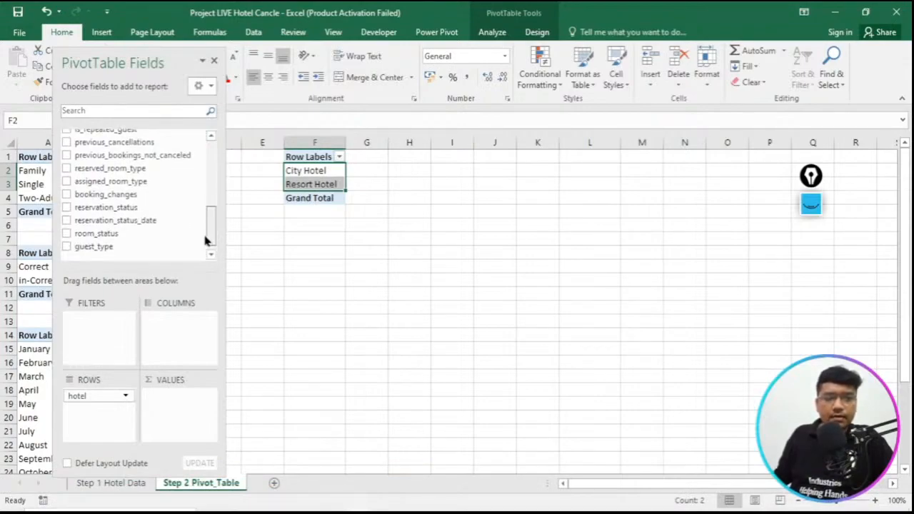
left_click_drag(205, 240, 201, 167)
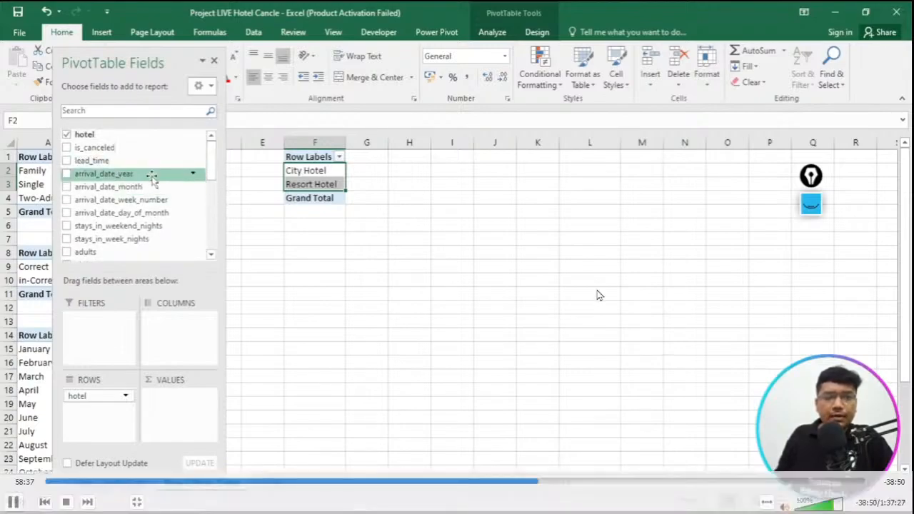
left_click_drag(212, 169, 200, 237)
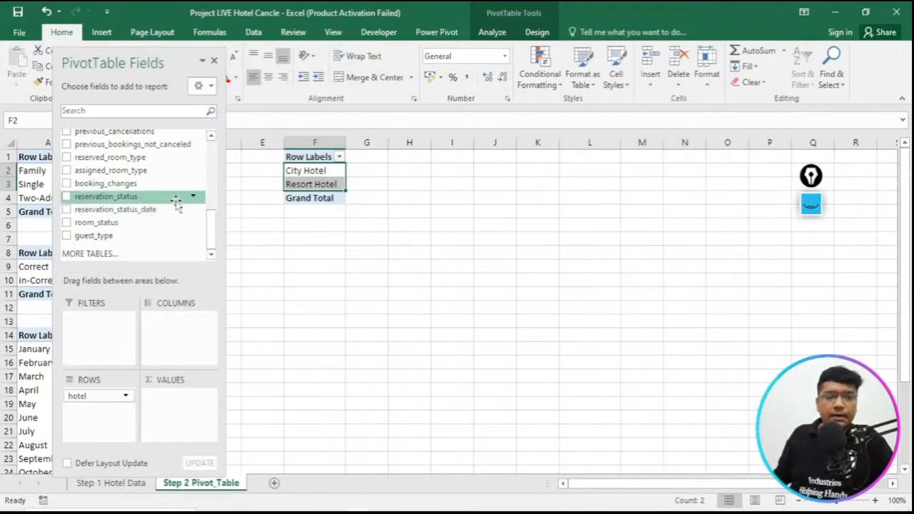
left_click_drag(176, 204, 175, 403)
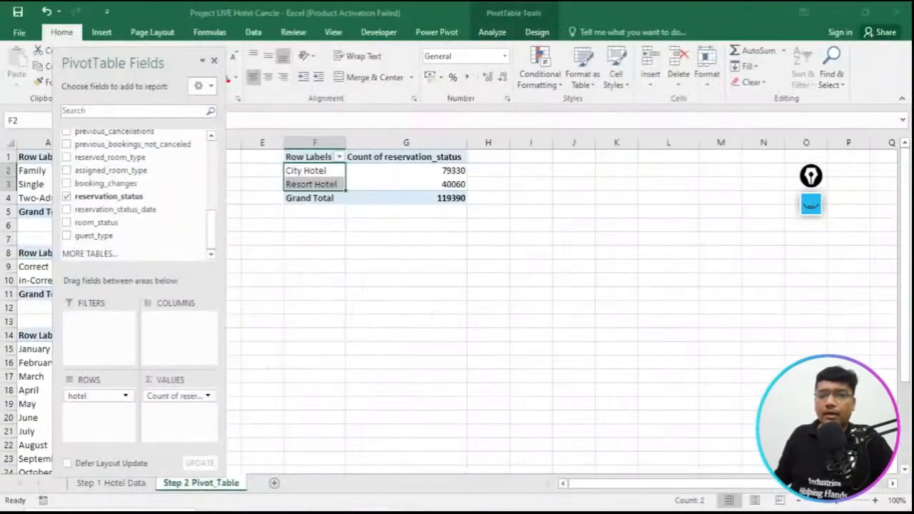
- Rename the Count of reservation_status value field as Hotel Booking
left_click(437, 156)
double_click(437, 156)
left_click_drag(565, 141, 426, 136)
type("Ho")
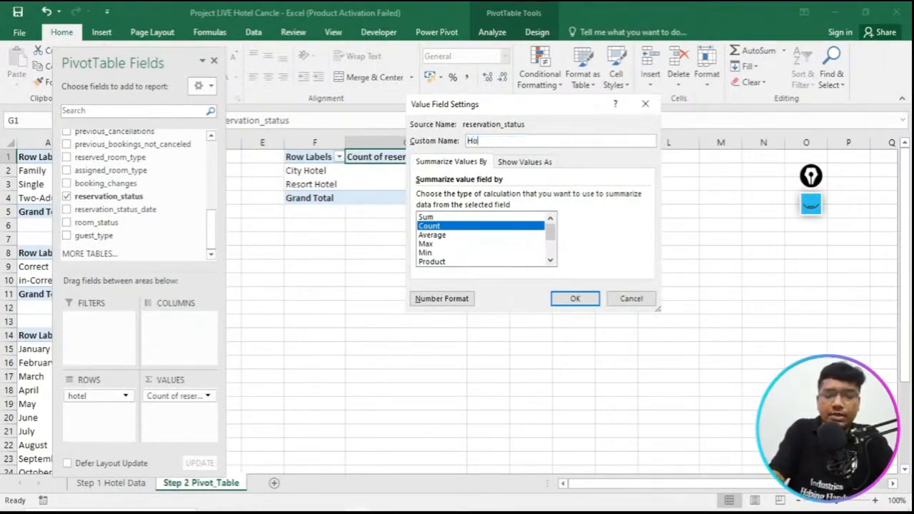
type("tel Booking")
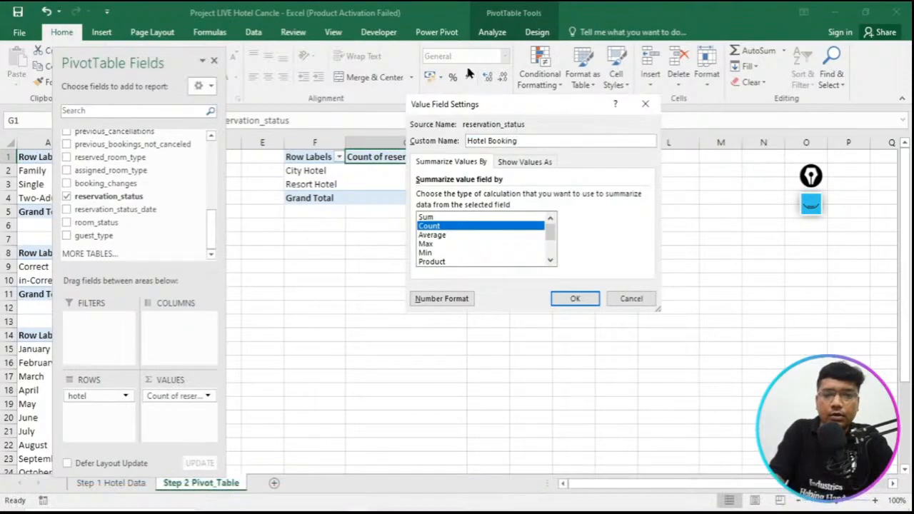
left_click(571, 300)
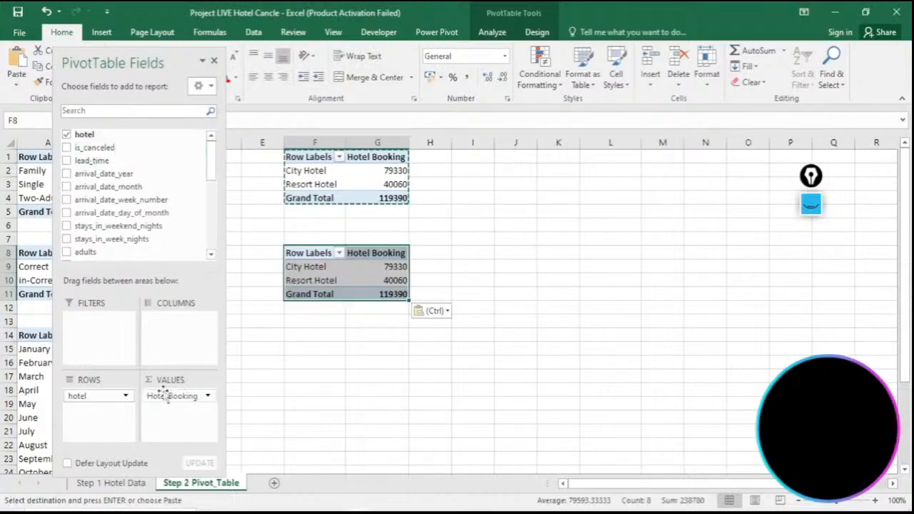
- In the copied hotel pivot table at F8, replace the Hotel Booking value field with the sum of is_canceled and check the reference PDF
left_click_drag(165, 397, 191, 201)
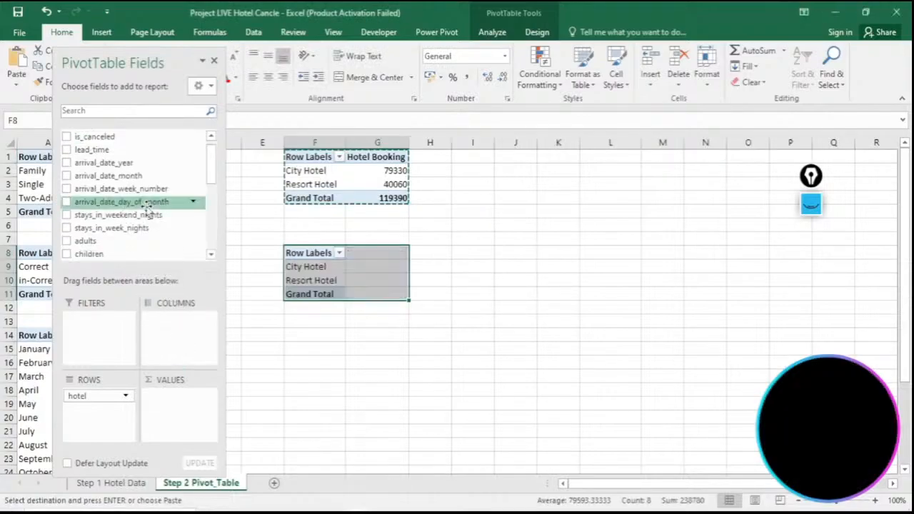
left_click_drag(142, 137, 178, 407)
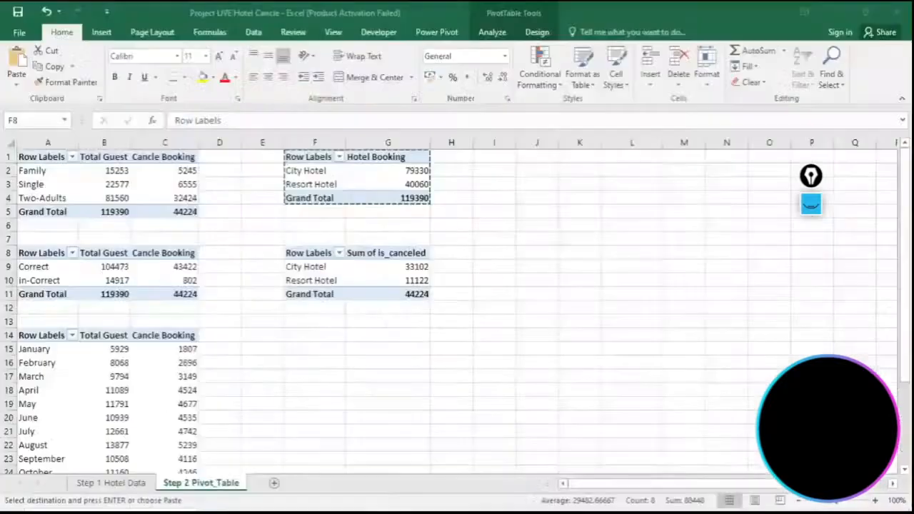
left_click_drag(289, 252, 441, 288)
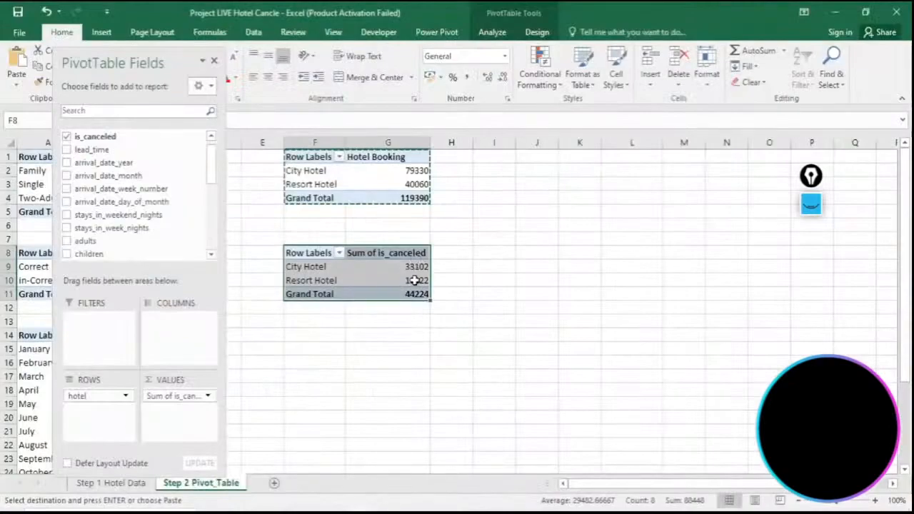
- Close the pivot field list, save the workbook and glance over the Step 1 Hotel Data and Step 2 Pivot_Table sheets
left_click(214, 61)
left_click(589, 387)
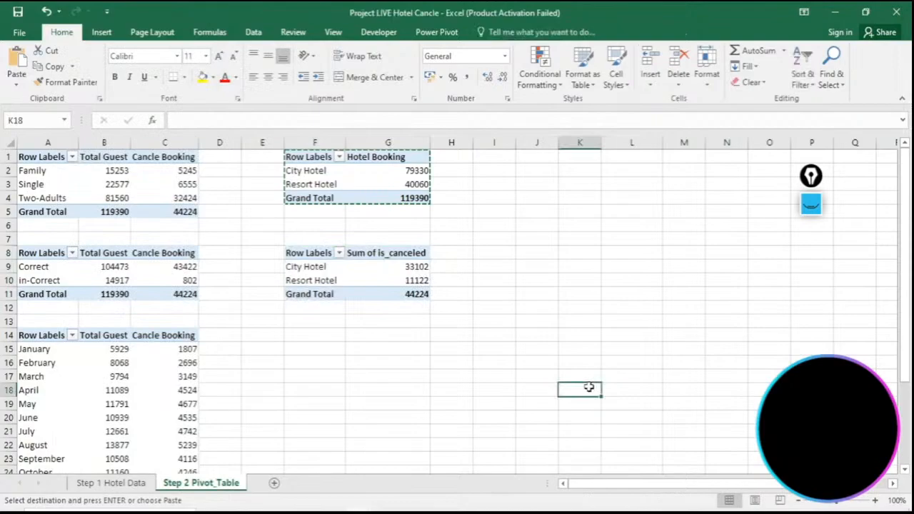
left_click(18, 10)
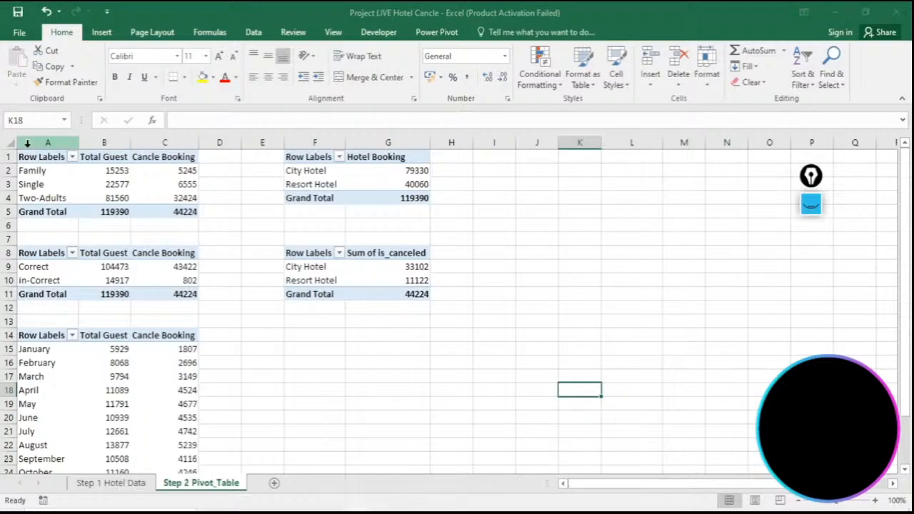
left_click(109, 483)
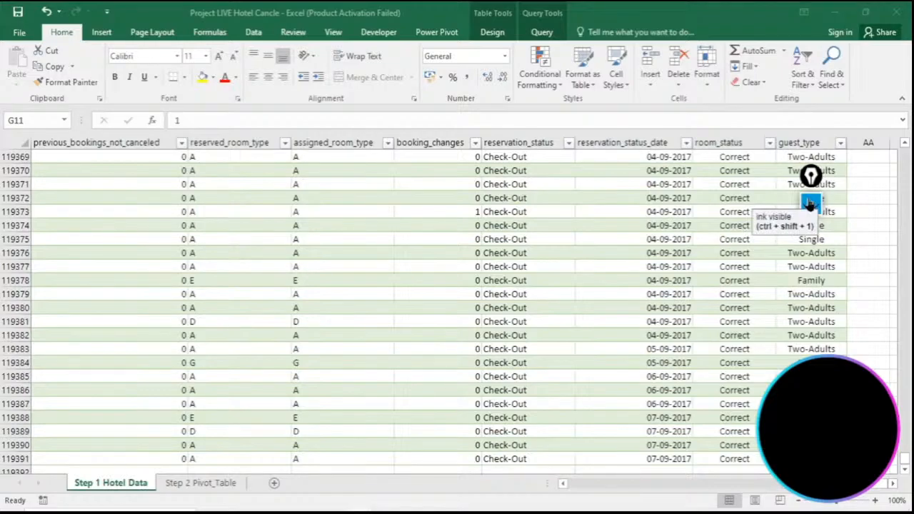
left_click(215, 482)
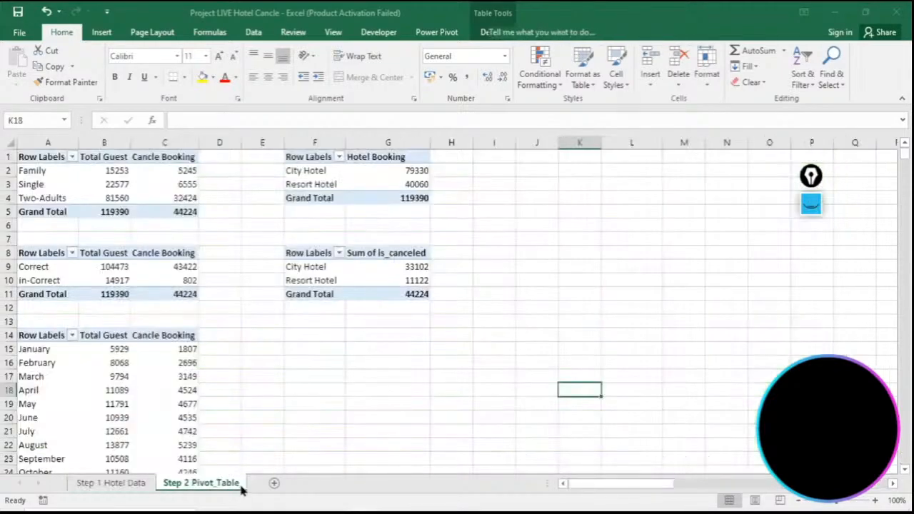
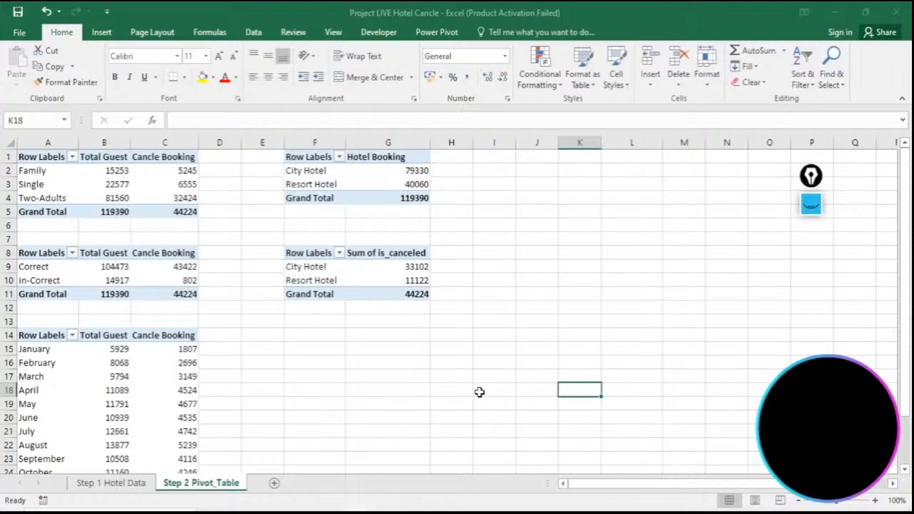
- Switch to the Excel_DB_Hotel_Booking_Project workbook, review its Dashboard and Hotel_Booking sheets, and return to Project LIVE Hotel Cancle
left_click(359, 513)
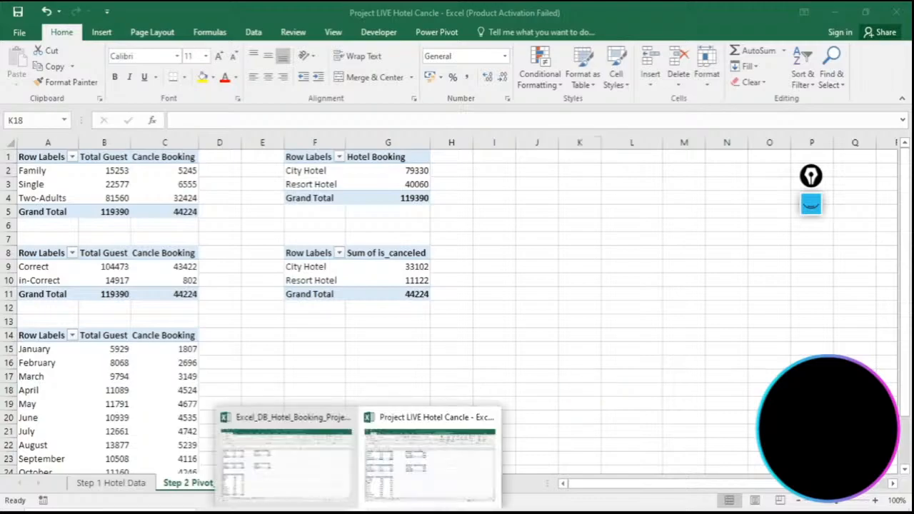
left_click(330, 460)
left_click(223, 485)
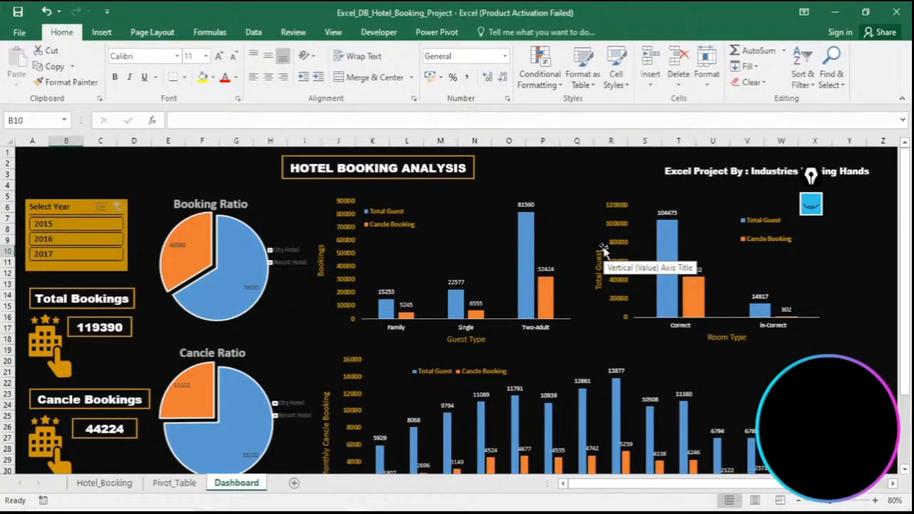
left_click(119, 485)
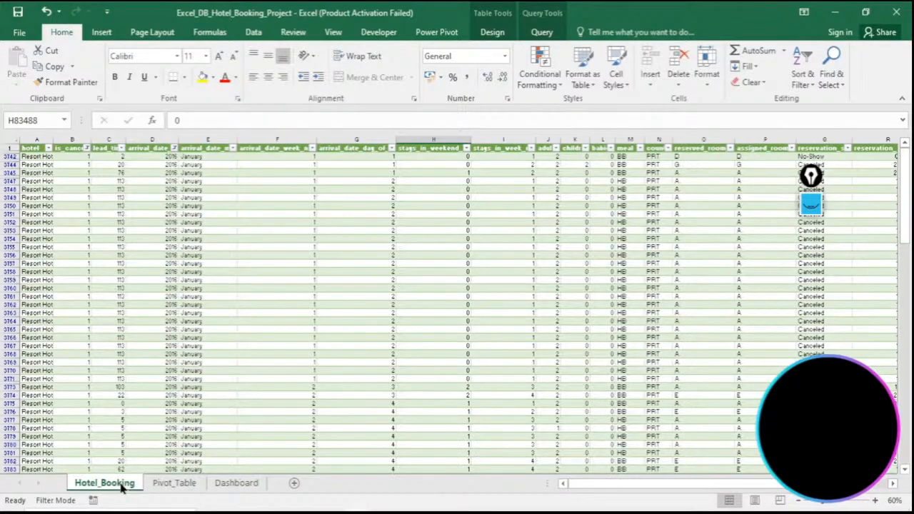
left_click(257, 485)
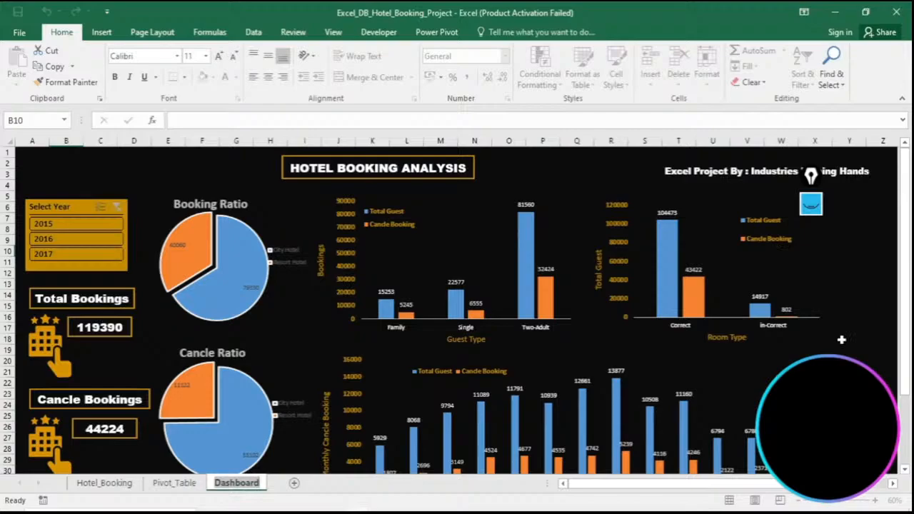
mouse_move(377, 512)
left_click(394, 496)
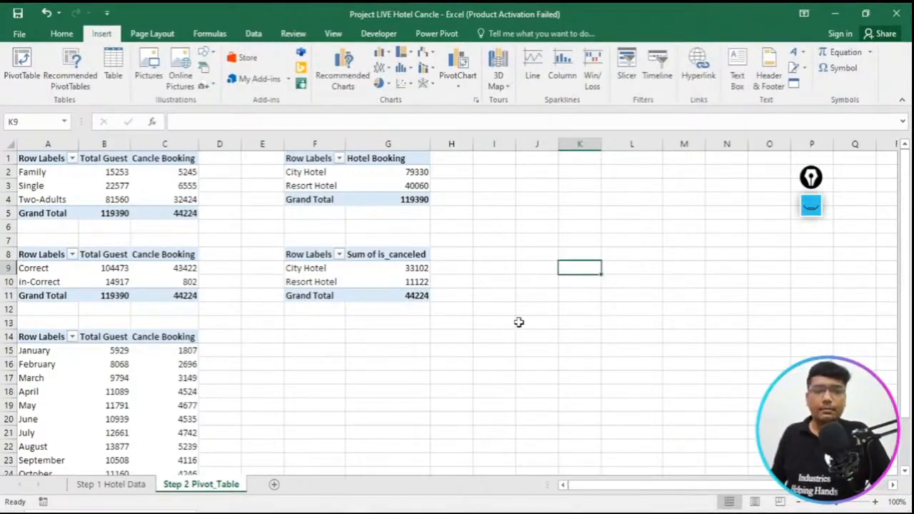
double_click(519, 323)
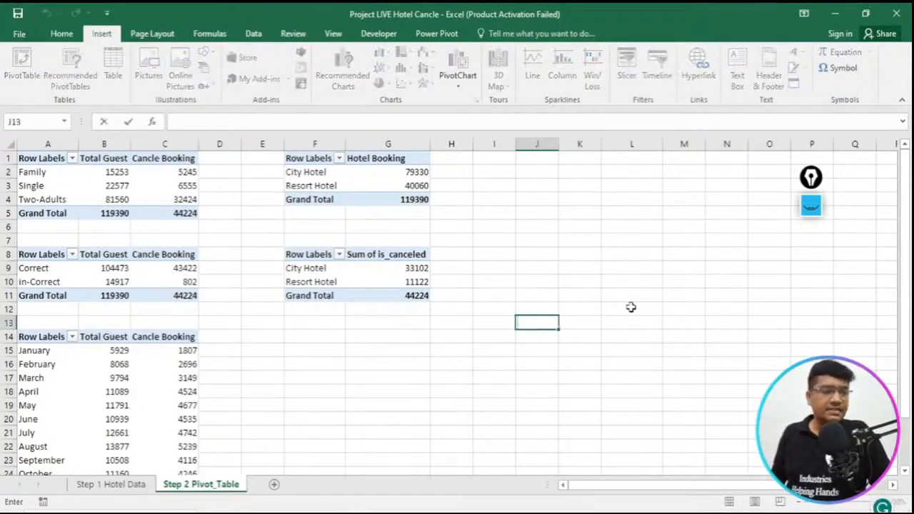
left_click(331, 379)
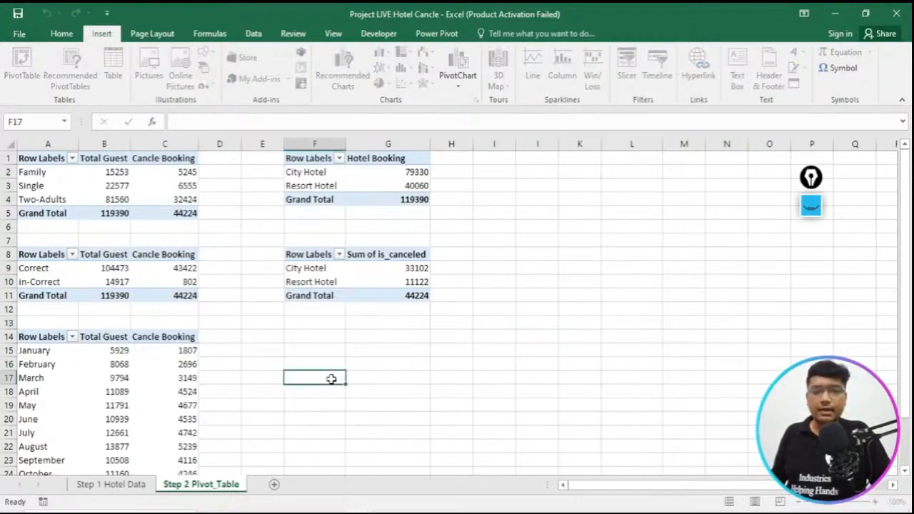
double_click(580, 321)
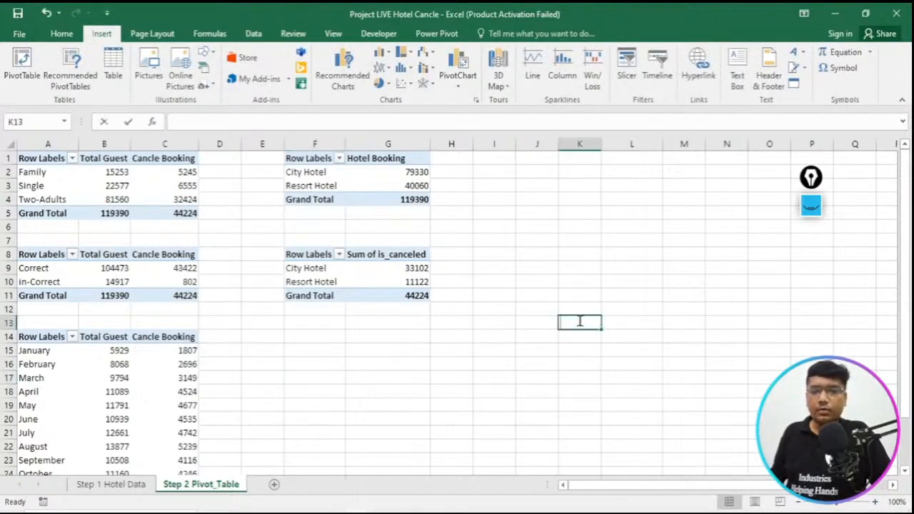
left_click(329, 310)
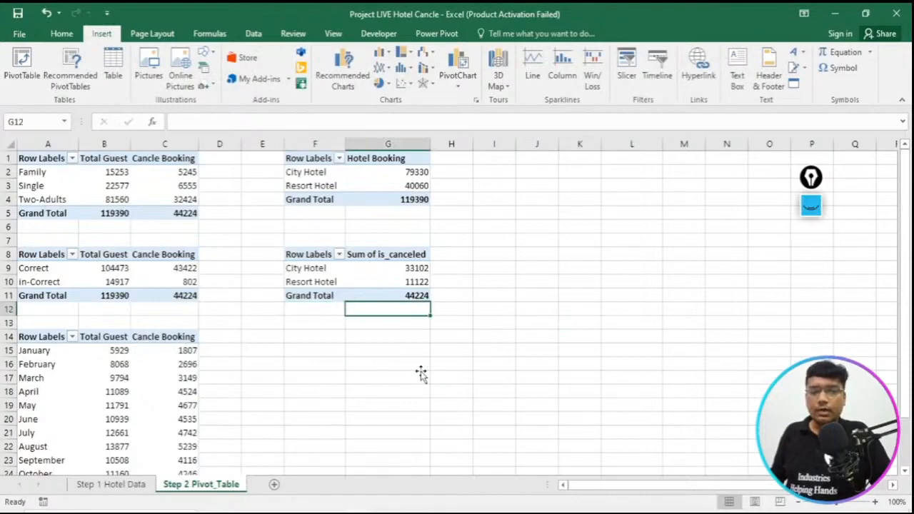
left_click(316, 362)
double_click(317, 360)
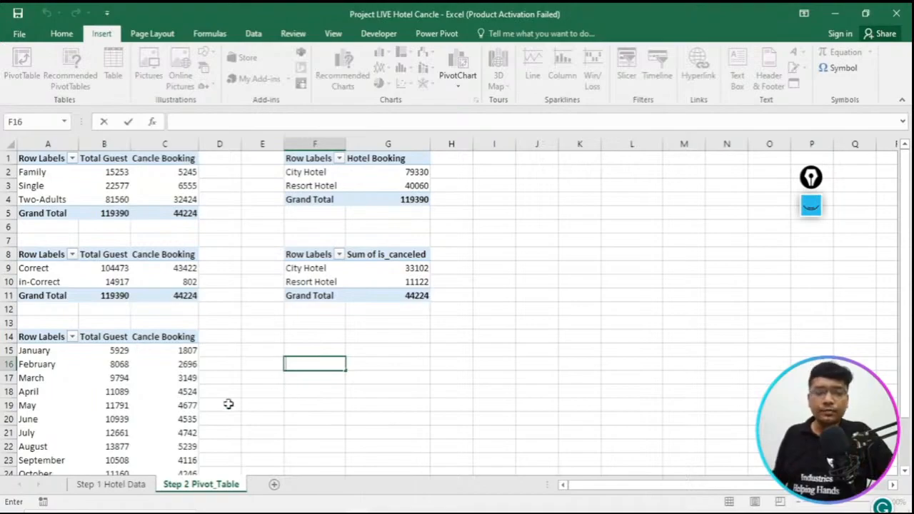
- View the Step 1 Hotel Data sheet and review the Hotel_Booking, Pivot_Table and Dashboard sheets of the reference workbook Excel_DB_Hotel_Booking_Project
left_click(118, 489)
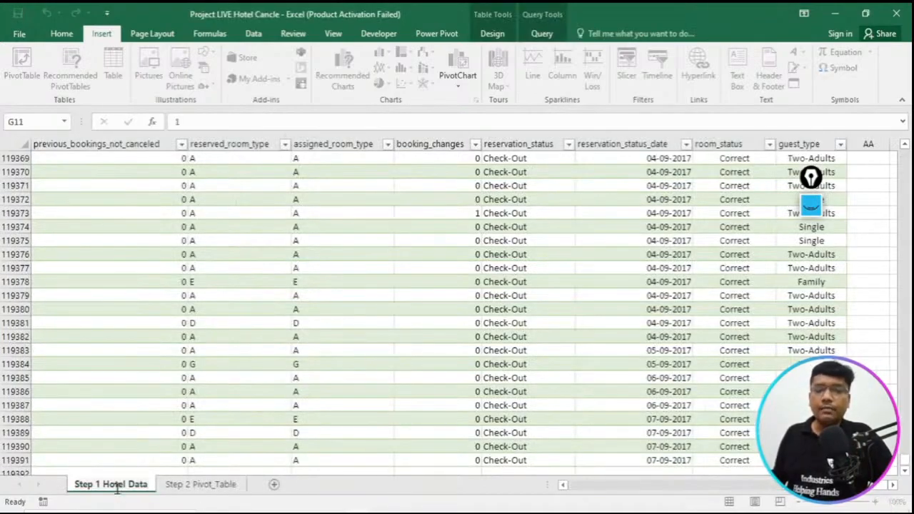
left_click(314, 461)
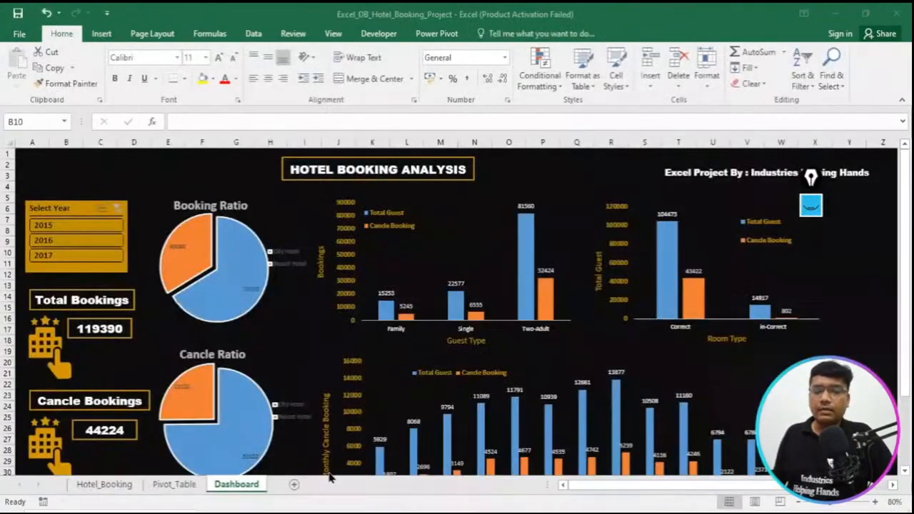
left_click(105, 485)
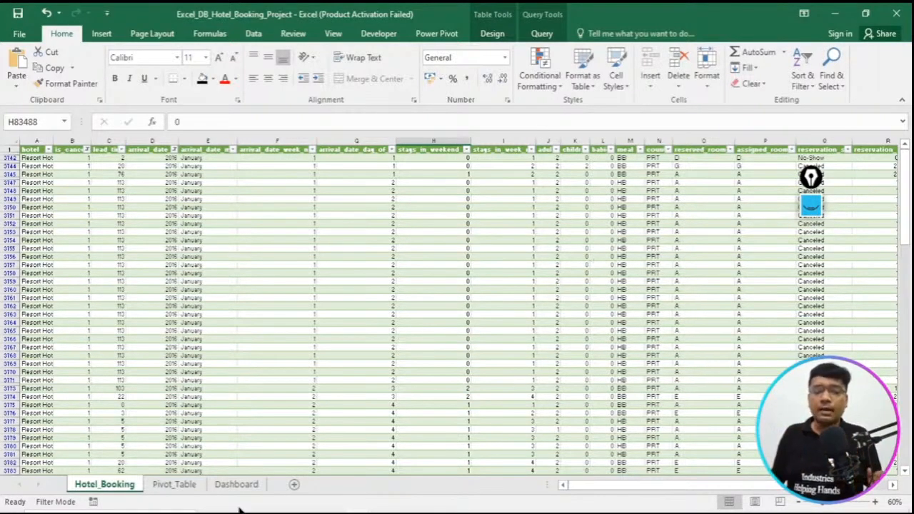
left_click(173, 487)
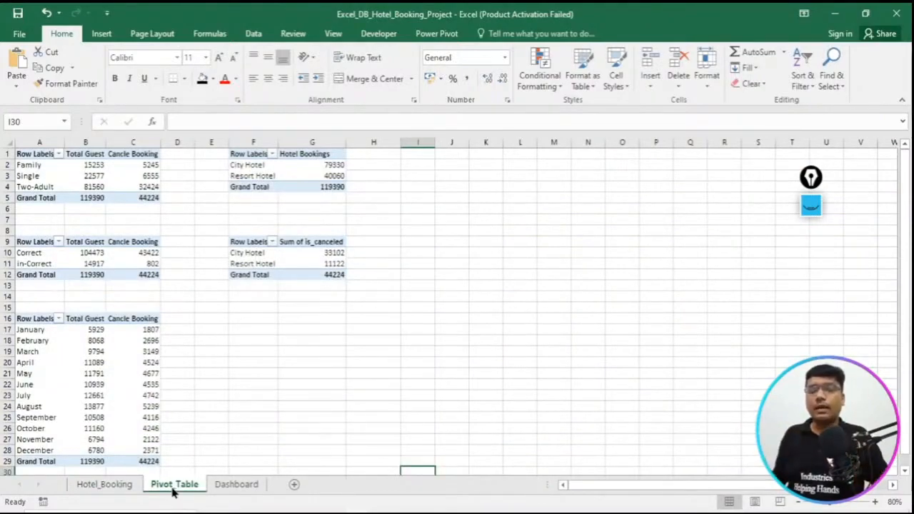
left_click(221, 488)
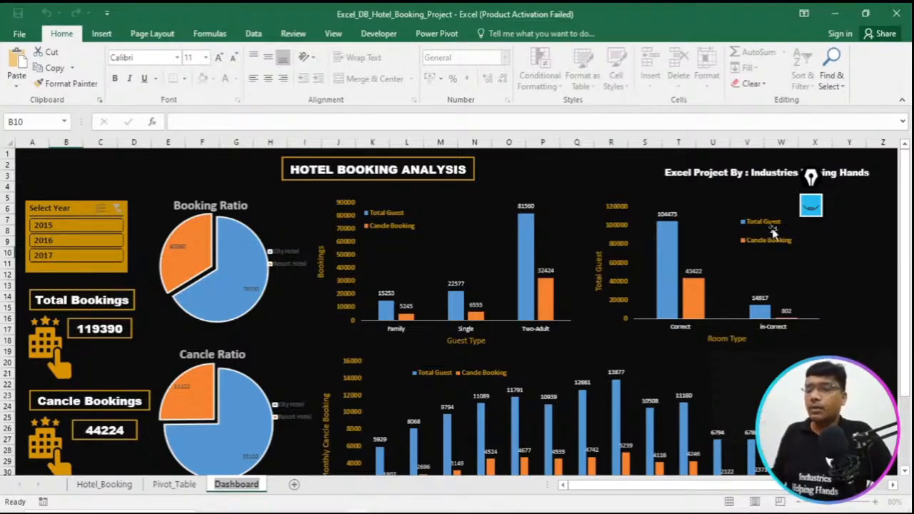
- Collapse the ribbon and filter the reference dashboard by 2015, 2016 and 2017 in turn to examine how the charts respond
left_click(83, 232)
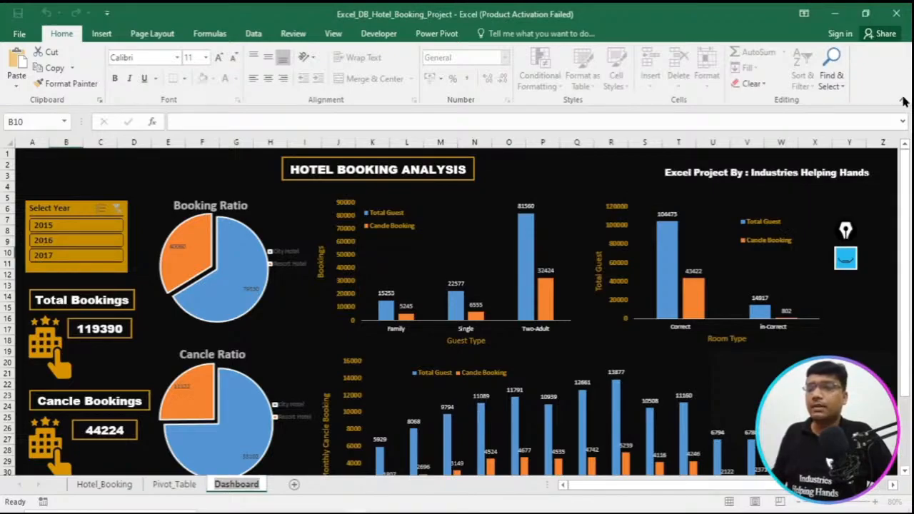
key("ctrl+F1")
left_click(51, 167)
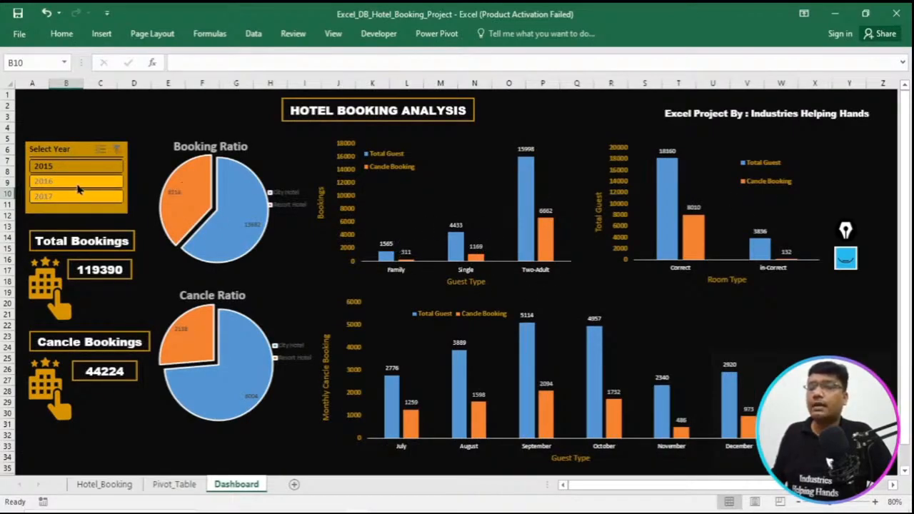
left_click(75, 183)
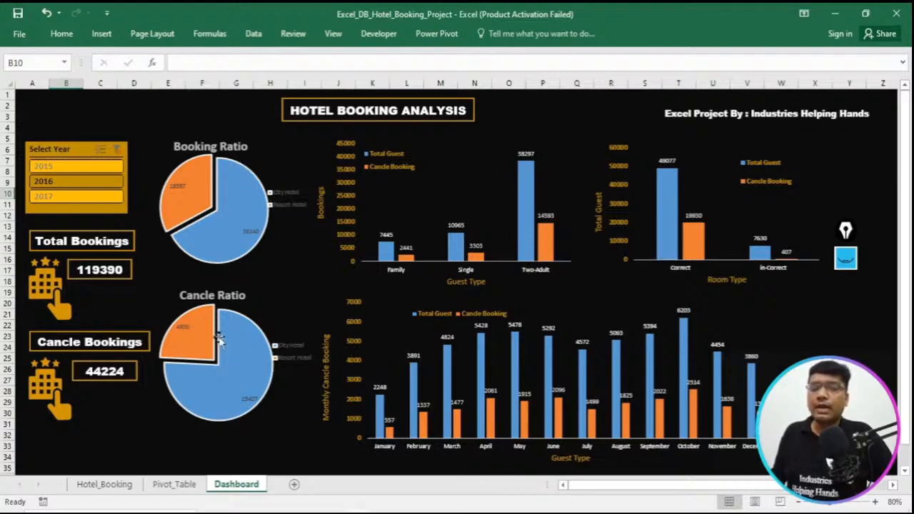
mouse_move(229, 347)
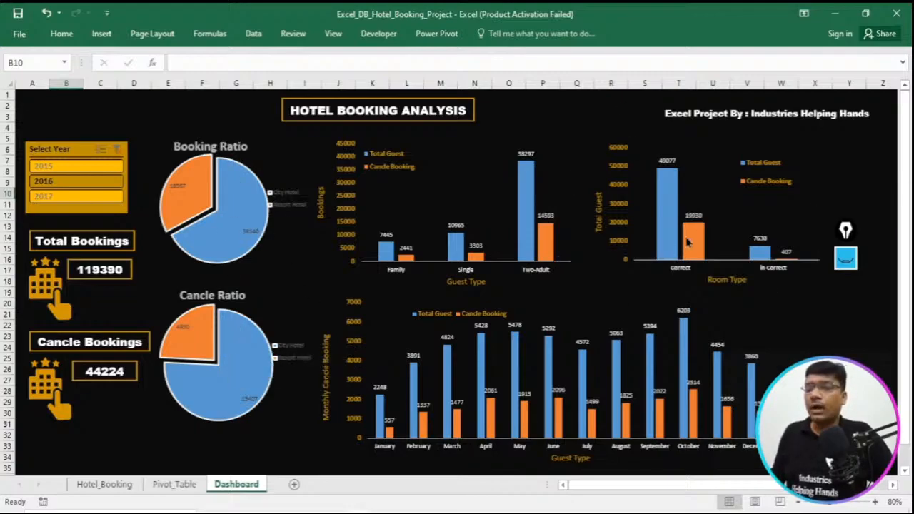
left_click(94, 198)
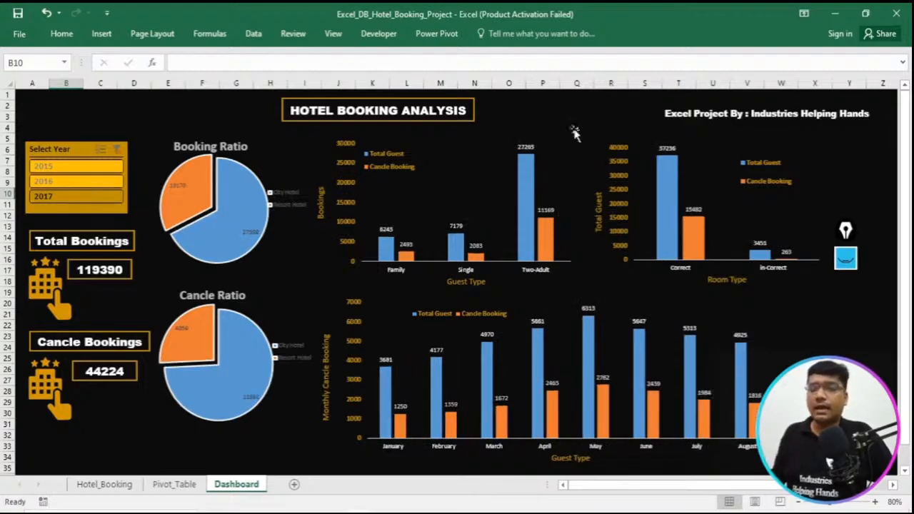
- In the Project LIVE Hotel Cancle workbook, add a new sheet after Step 2 Pivot_Table and name it Step 3 Dashboard
left_click(360, 513)
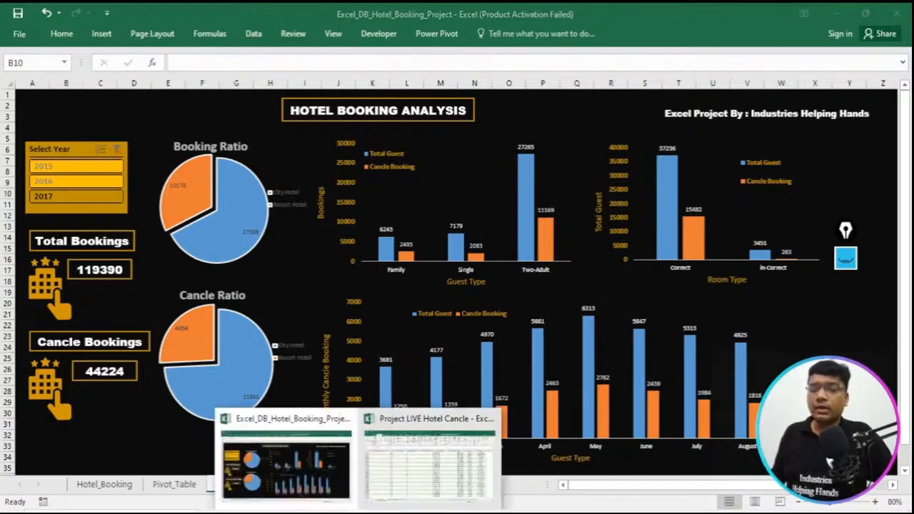
left_click(442, 463)
left_click(214, 484)
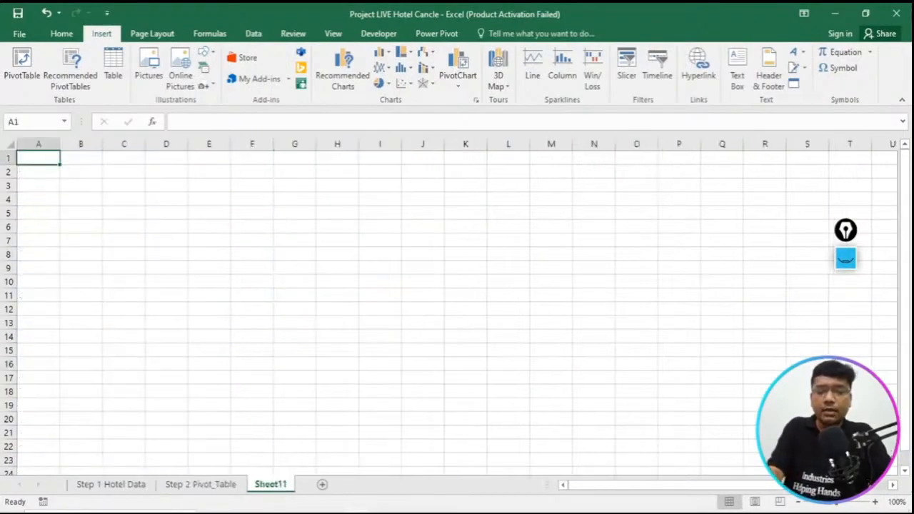
right_click(281, 490)
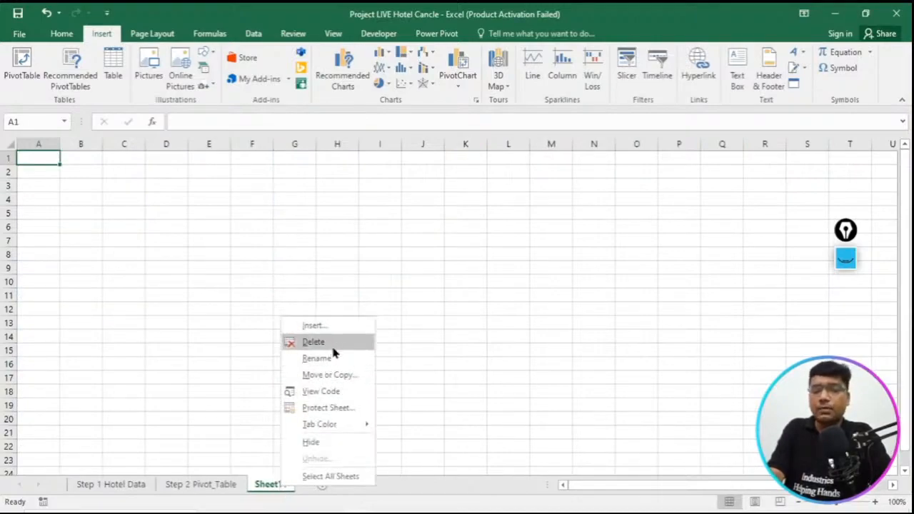
left_click(317, 359)
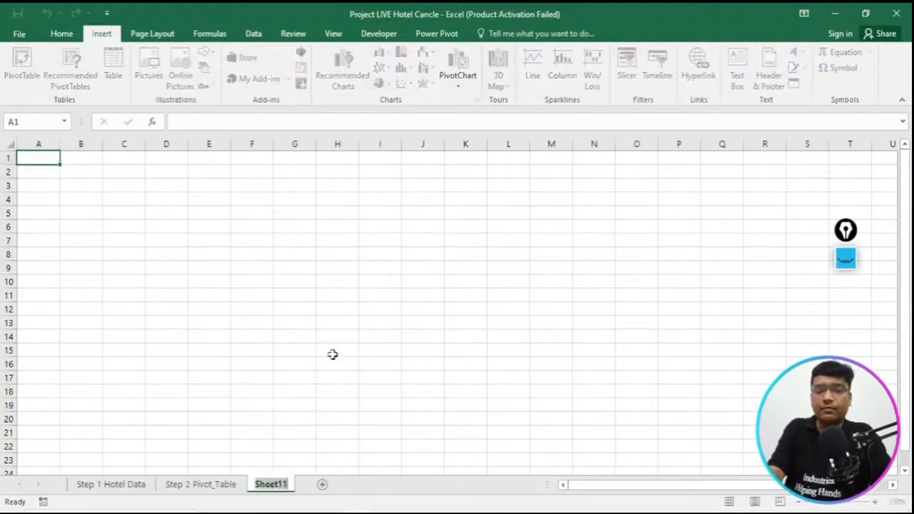
type("Step 3")
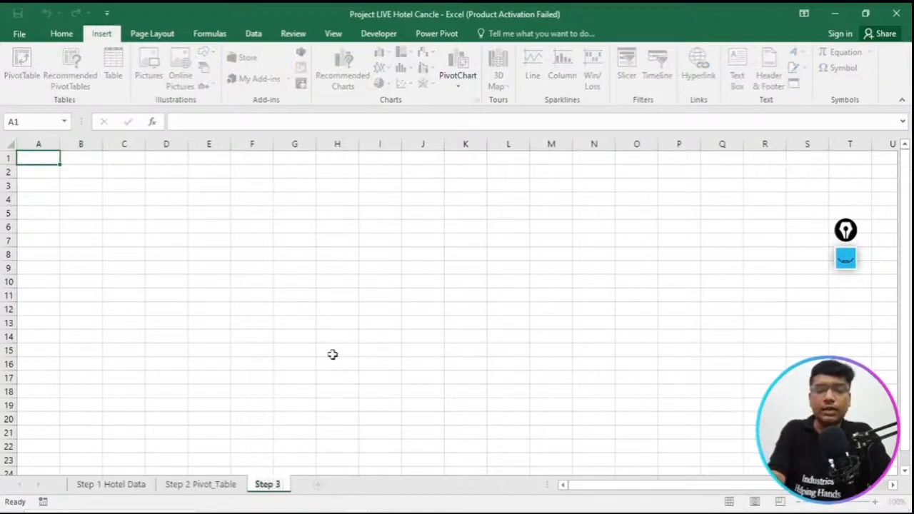
type(" Vi")
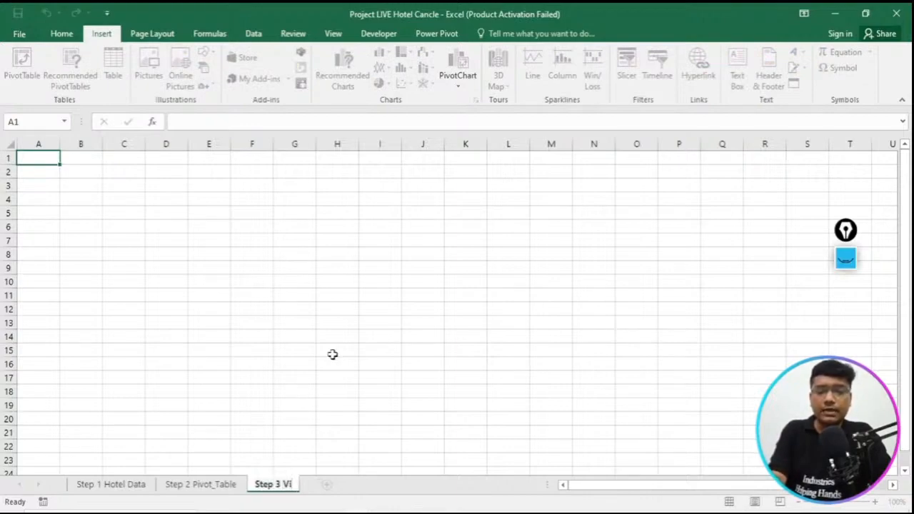
key("BackSpace")
key("BackSpace")
type("Dashboard")
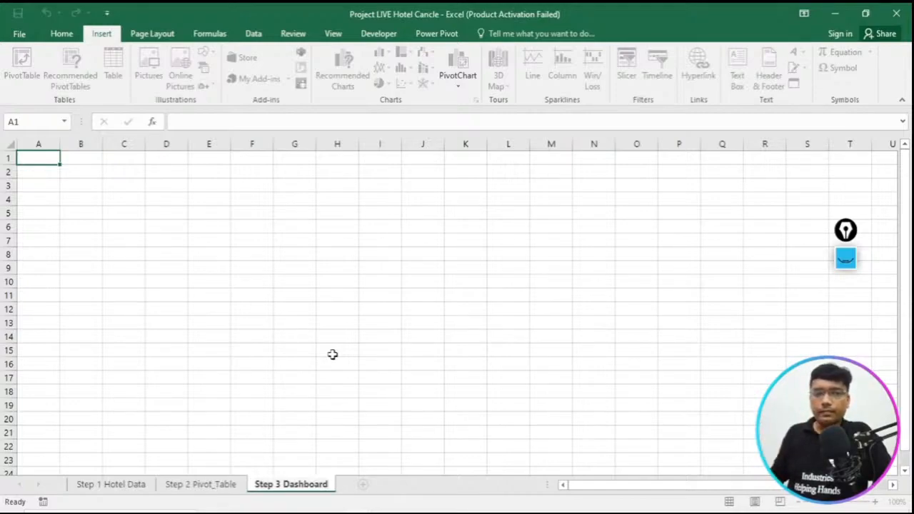
left_click(332, 354)
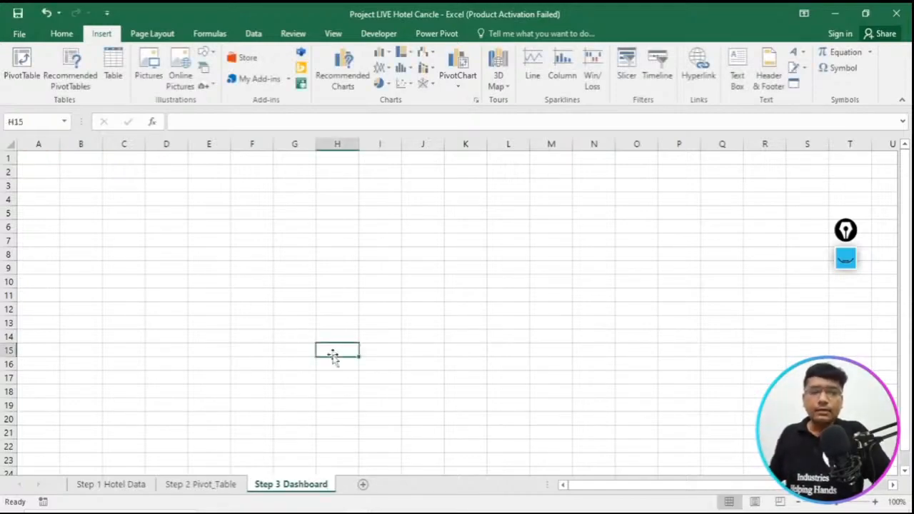
- Fill all cells of the Step 3 Dashboard sheet with the standard dark blue colour
left_click(63, 155)
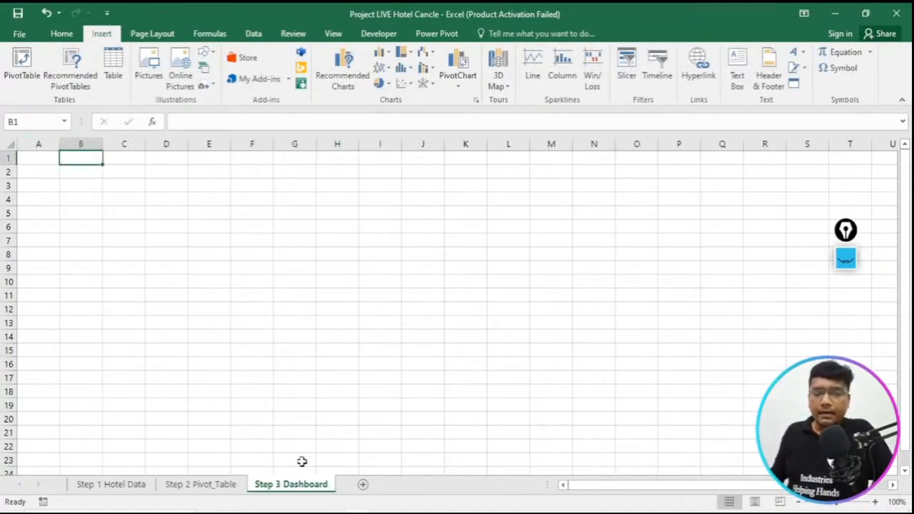
double_click(33, 160)
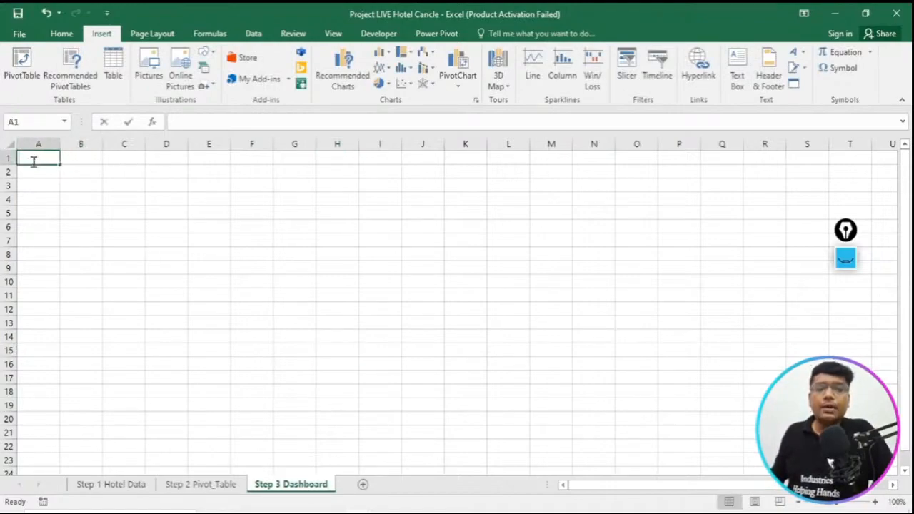
left_click(161, 179)
left_click(14, 148)
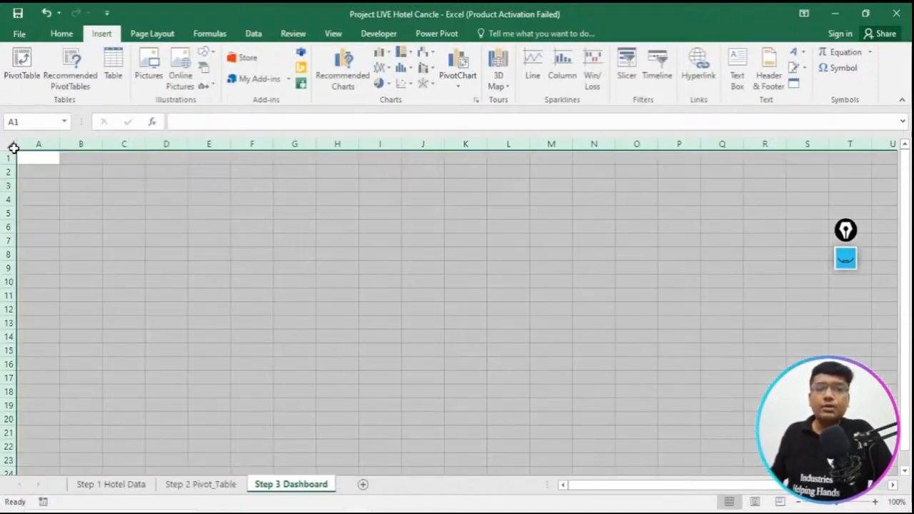
left_click(62, 34)
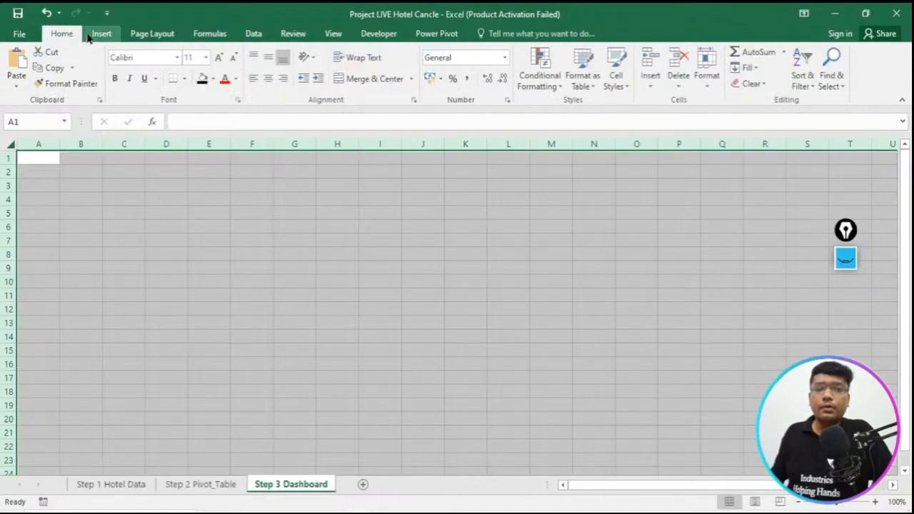
left_click(212, 80)
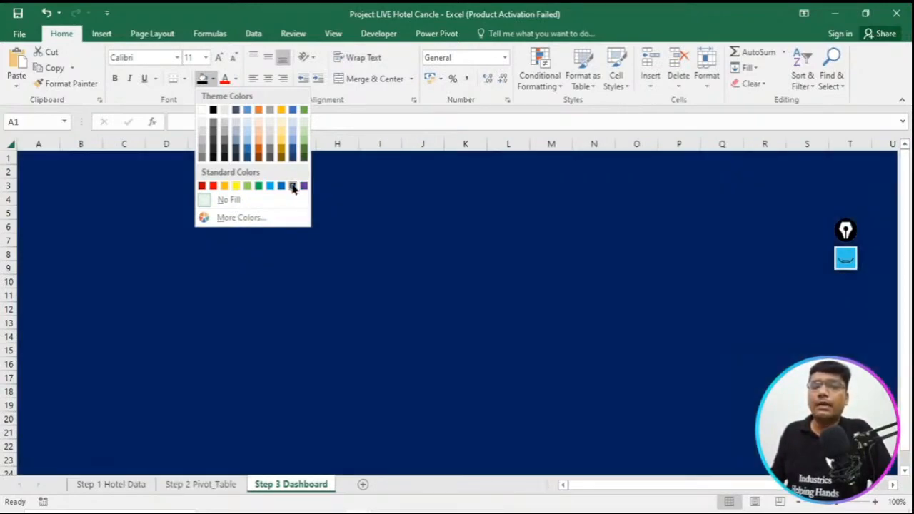
left_click(293, 187)
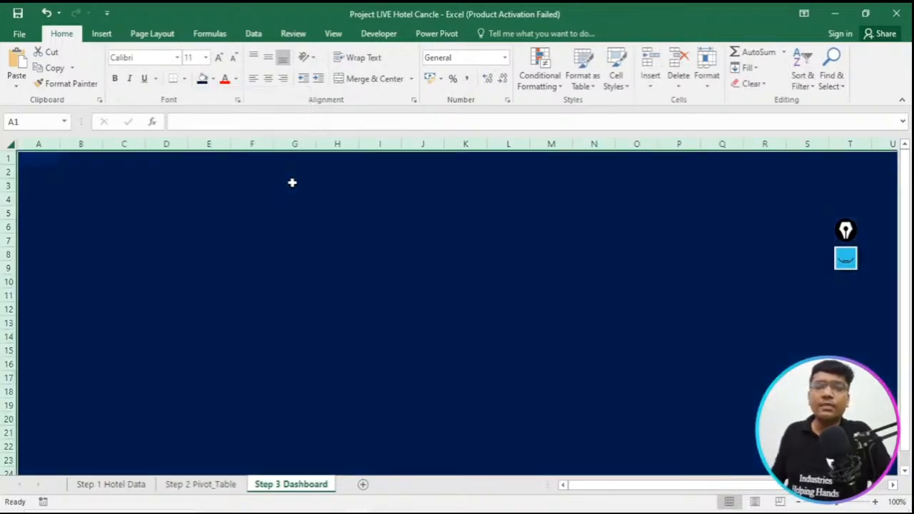
left_click(188, 204)
left_click(409, 161)
left_click(559, 184)
double_click(284, 213)
double_click(79, 212)
double_click(544, 181)
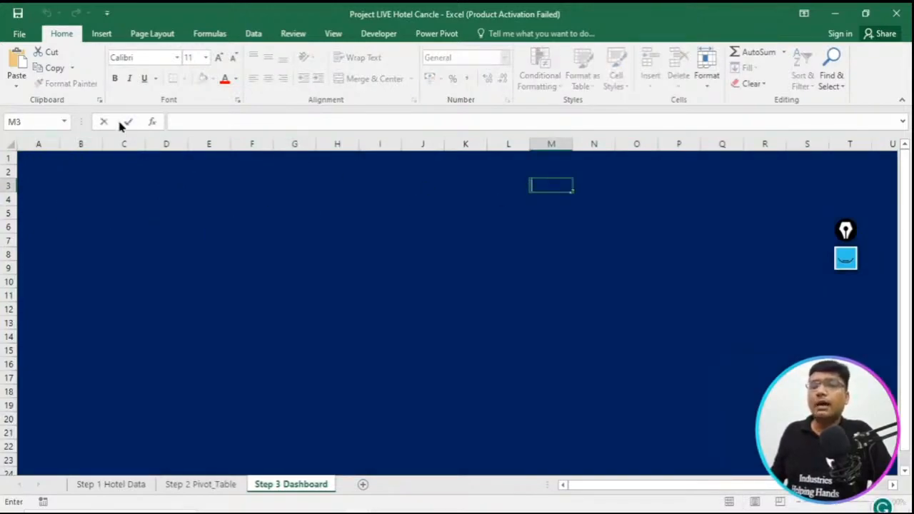
left_click(103, 34)
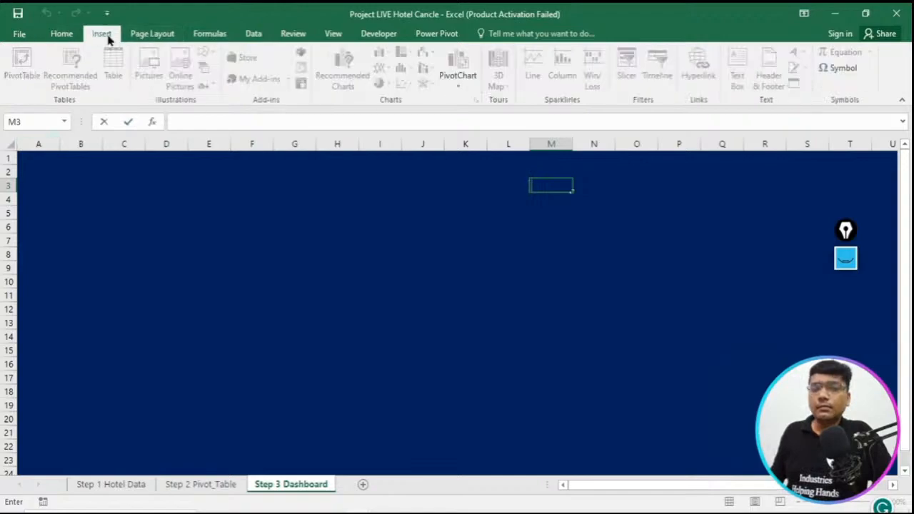
left_click(137, 35)
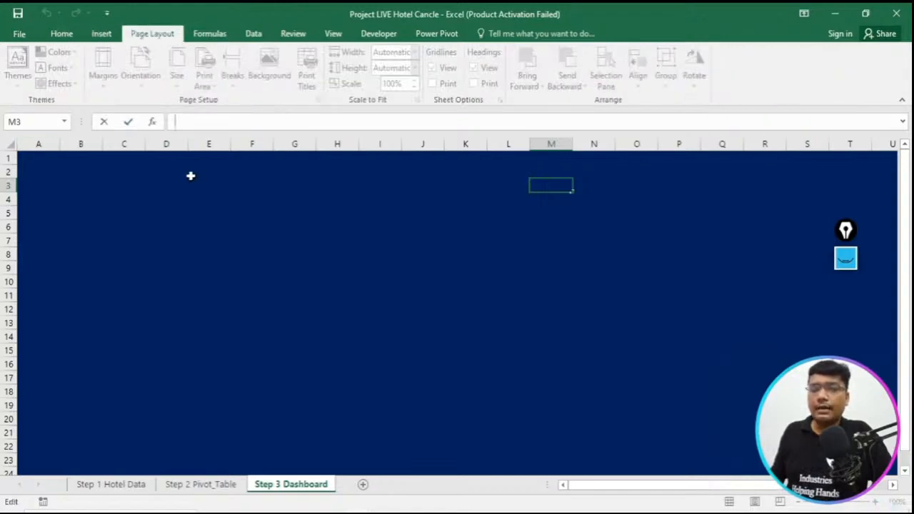
left_click(57, 158)
left_click(212, 33)
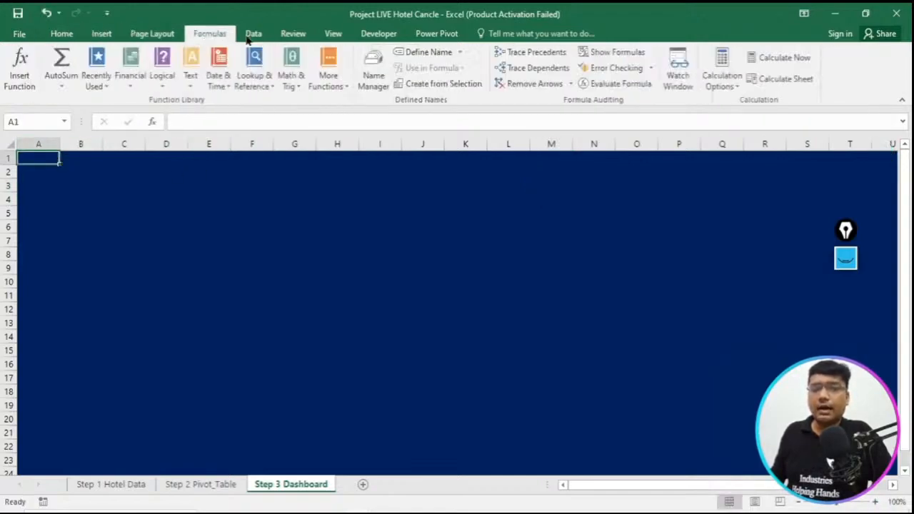
left_click(254, 33)
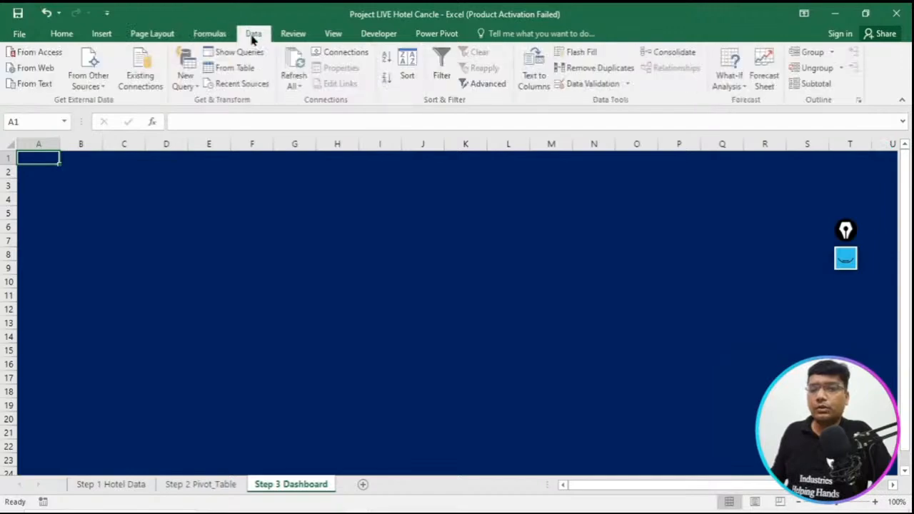
left_click(309, 35)
left_click(97, 34)
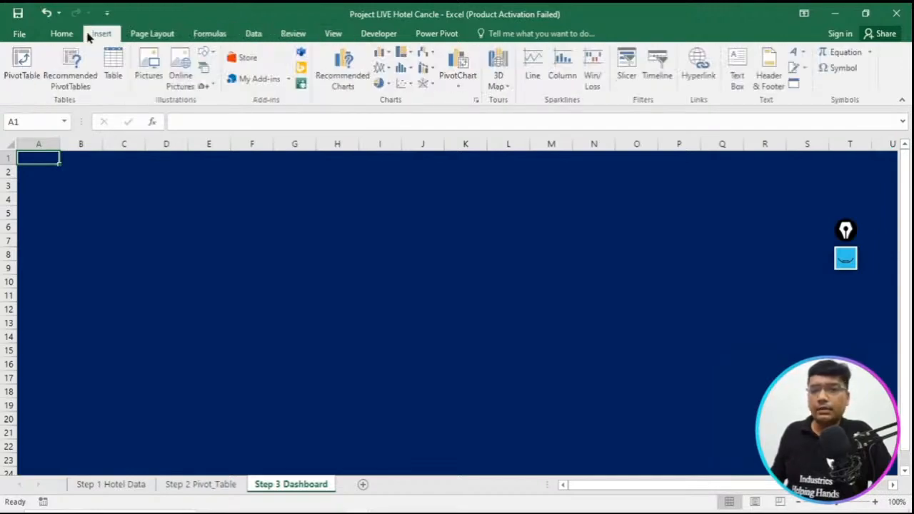
left_click(847, 264)
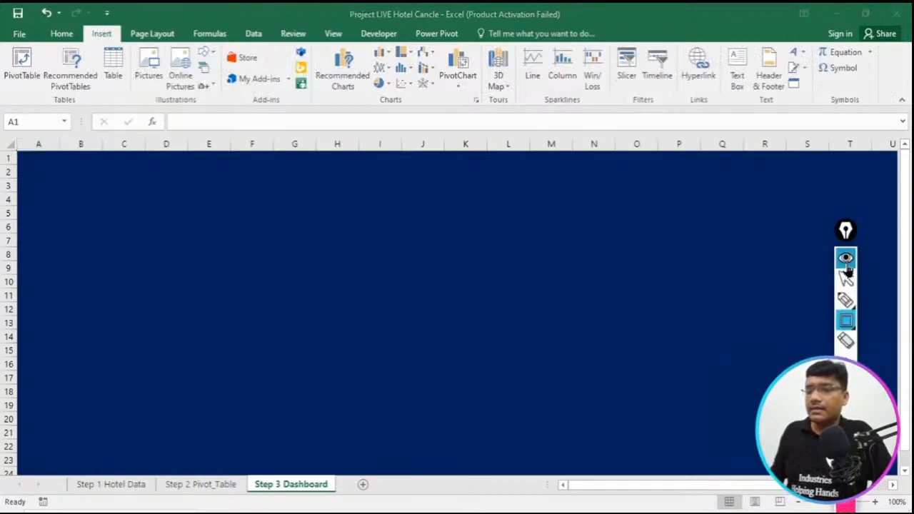
left_click_drag(714, 34, 765, 140)
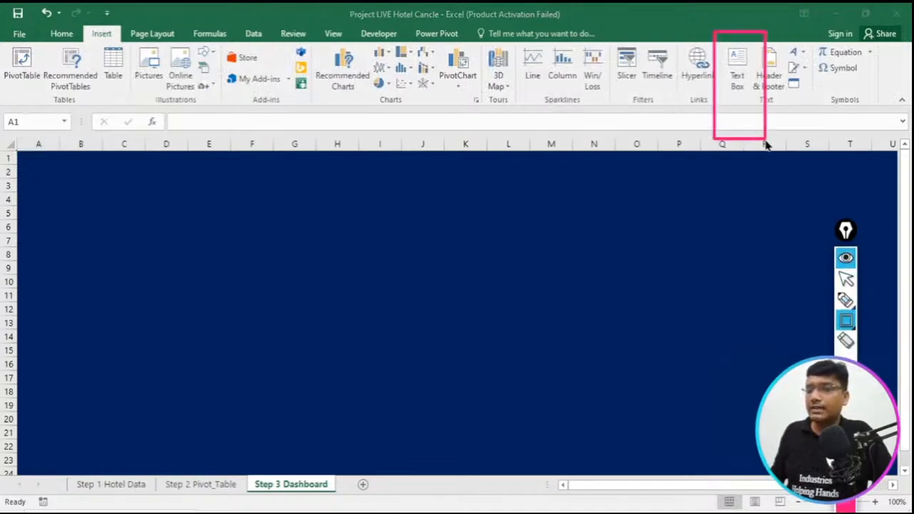
left_click(846, 259)
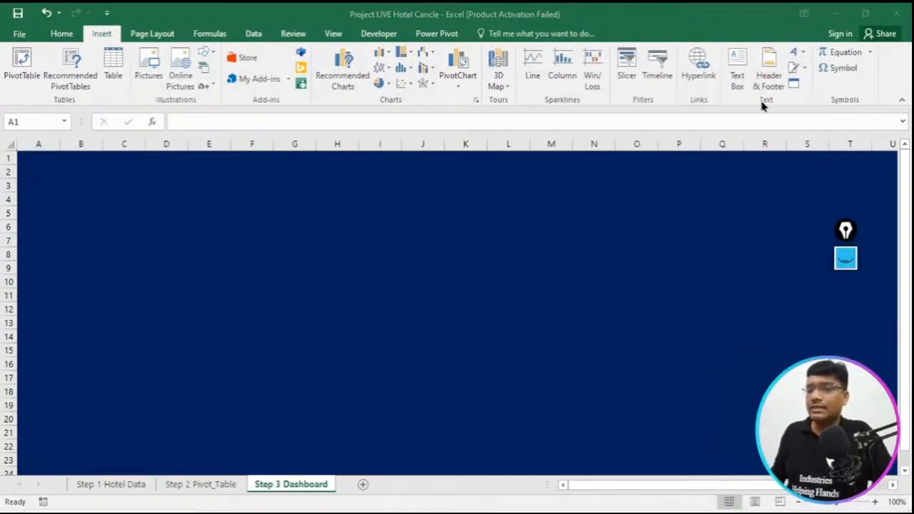
- Try to draw a text box over about F2:L7 of the Step 3 Dashboard sheet
left_click(739, 67)
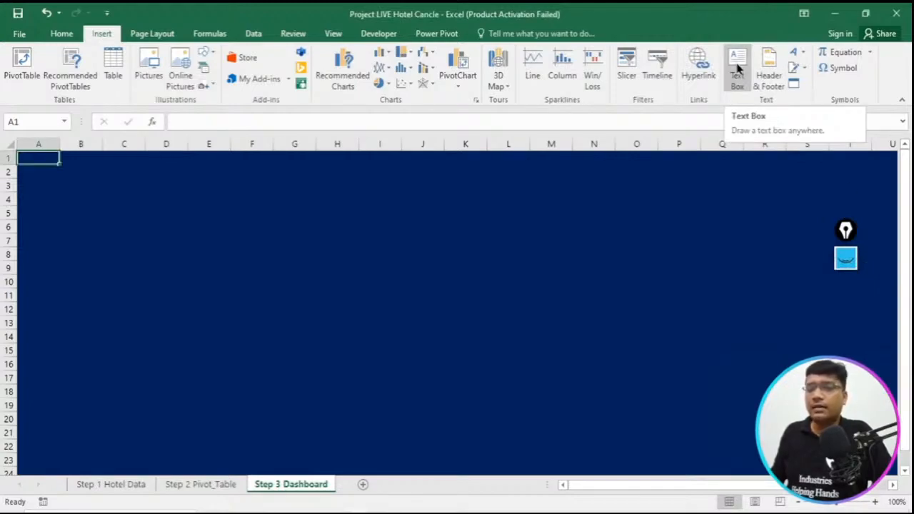
left_click_drag(231, 165, 513, 238)
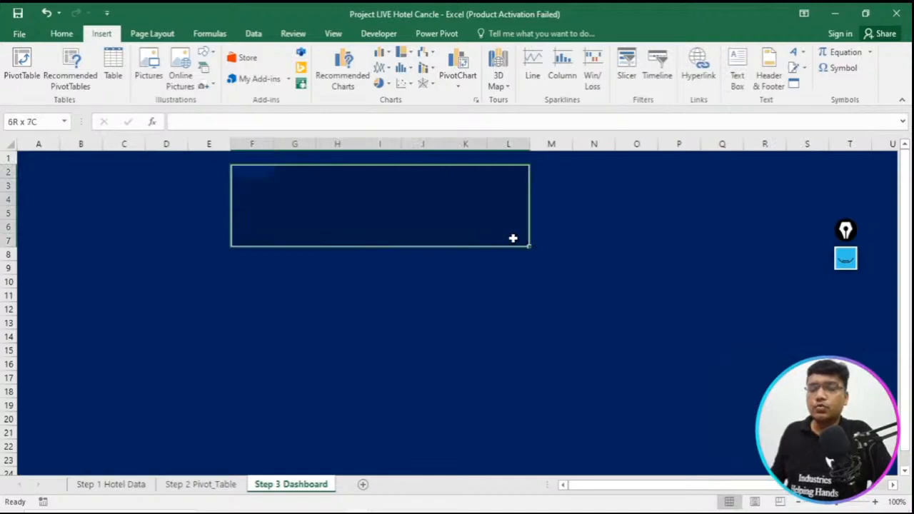
left_click(464, 198)
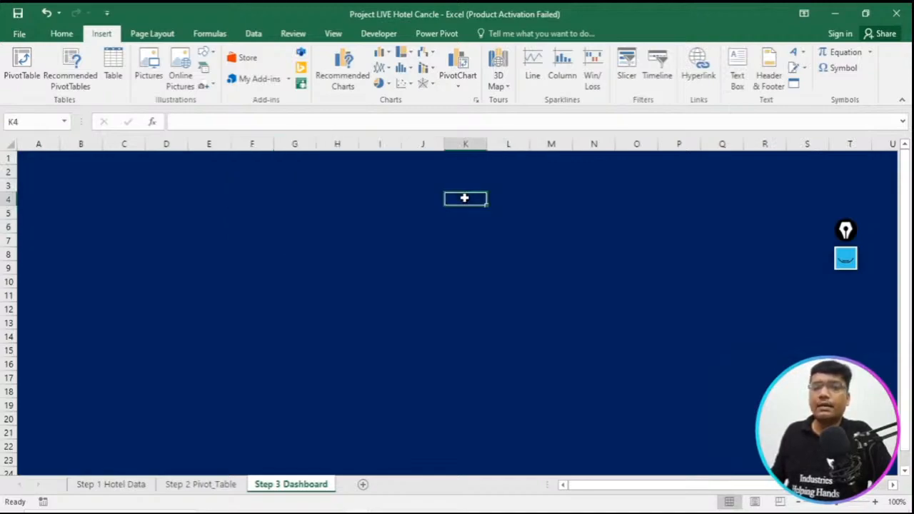
double_click(464, 198)
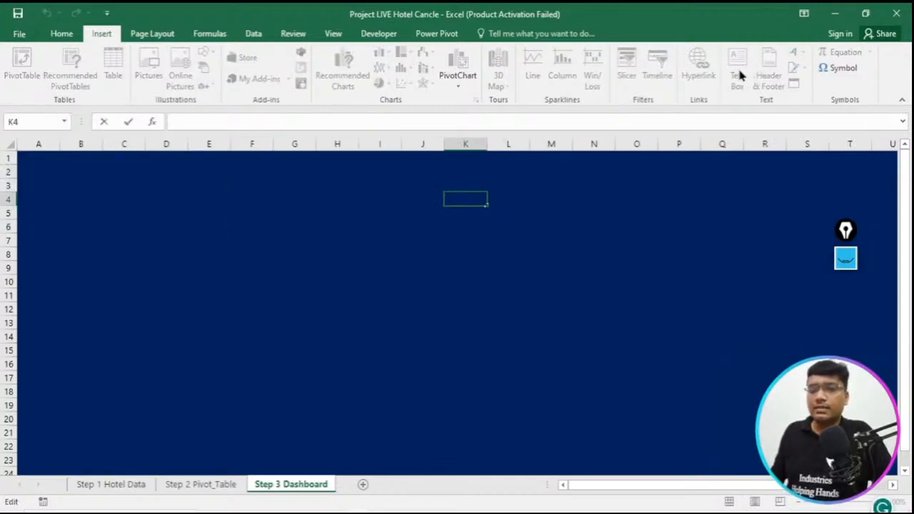
left_click(855, 269)
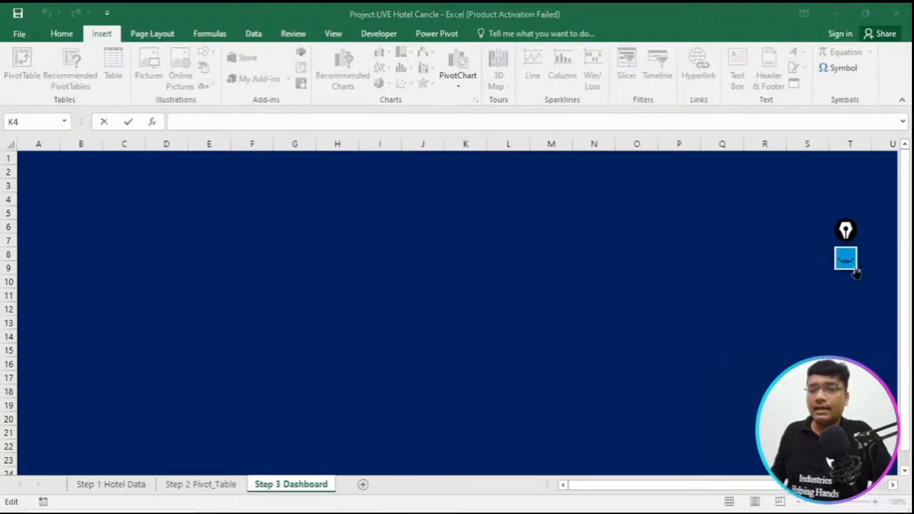
left_click(139, 33)
left_click(145, 32)
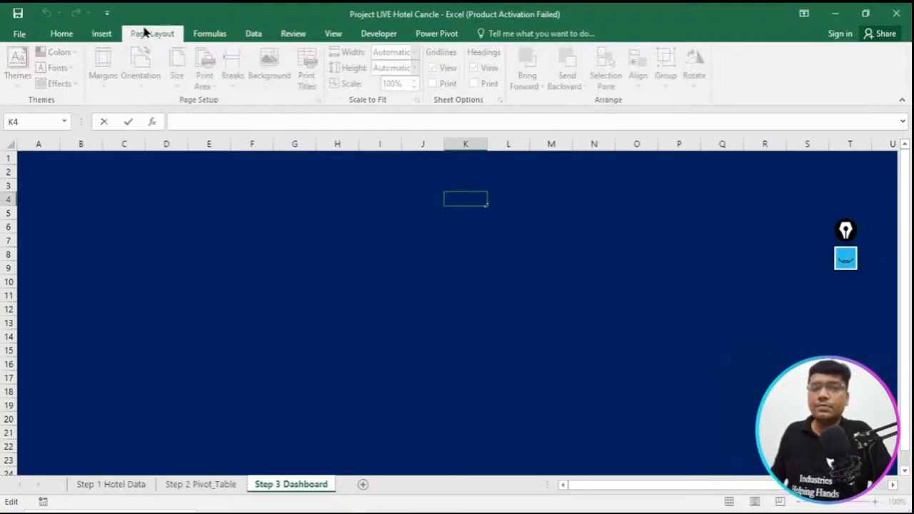
left_click(101, 35)
left_click(14, 144)
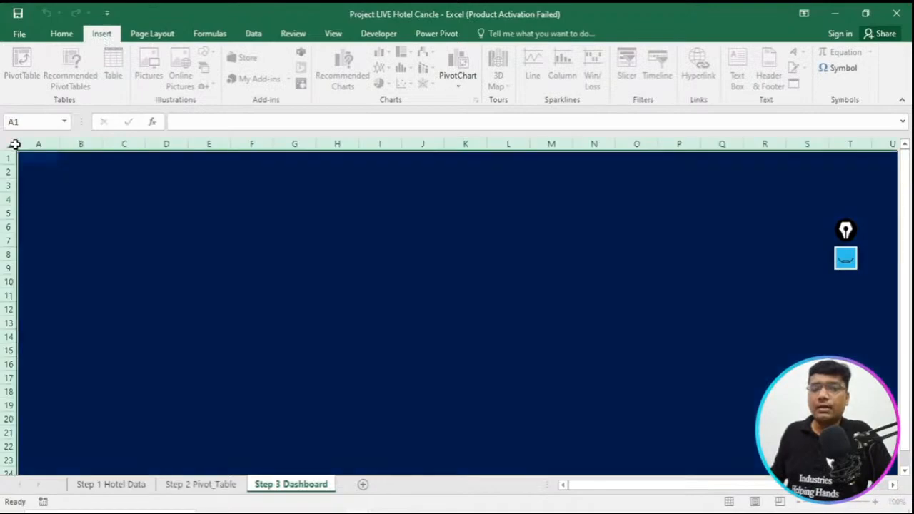
- Draw a text box over about F2:J6 and fill it with the title HOTEL BOOKING ANALYSIS copied from the reference workbook's Dashboard sheet
left_click(738, 71)
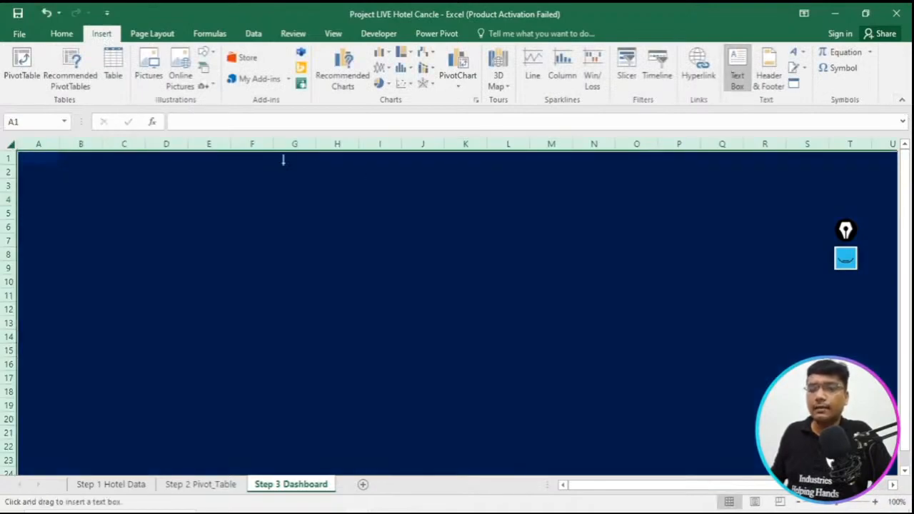
left_click_drag(261, 169, 437, 236)
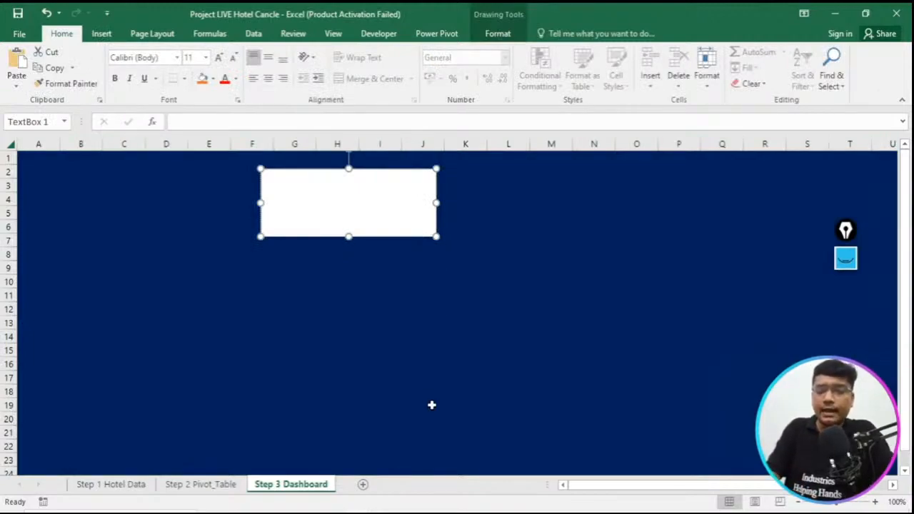
mouse_move(358, 513)
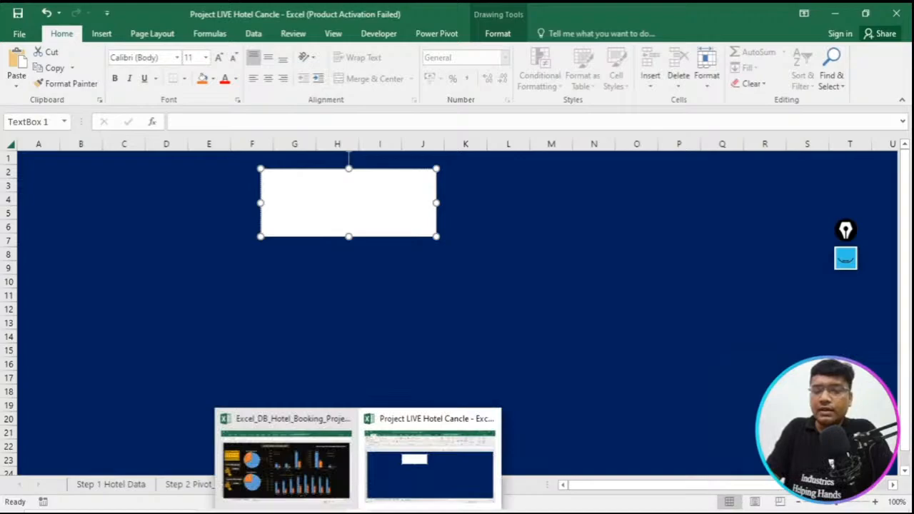
left_click(326, 483)
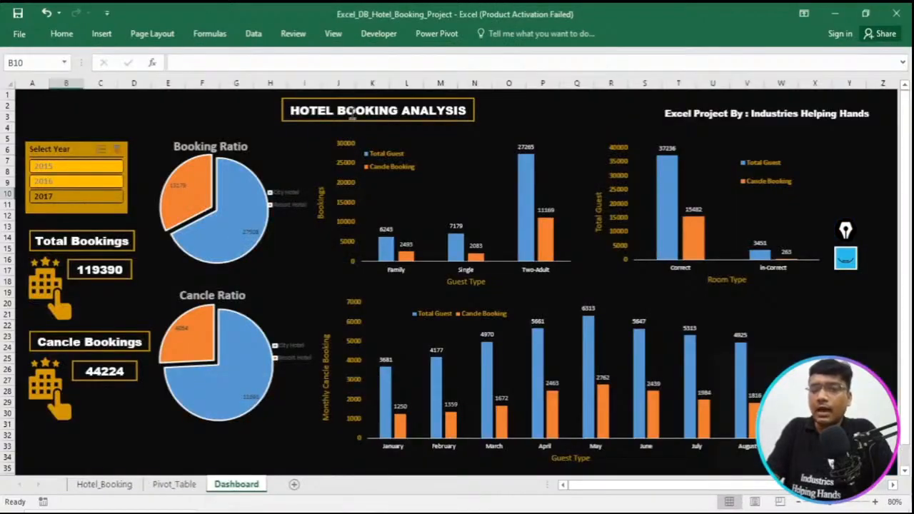
left_click(352, 113)
double_click(352, 112)
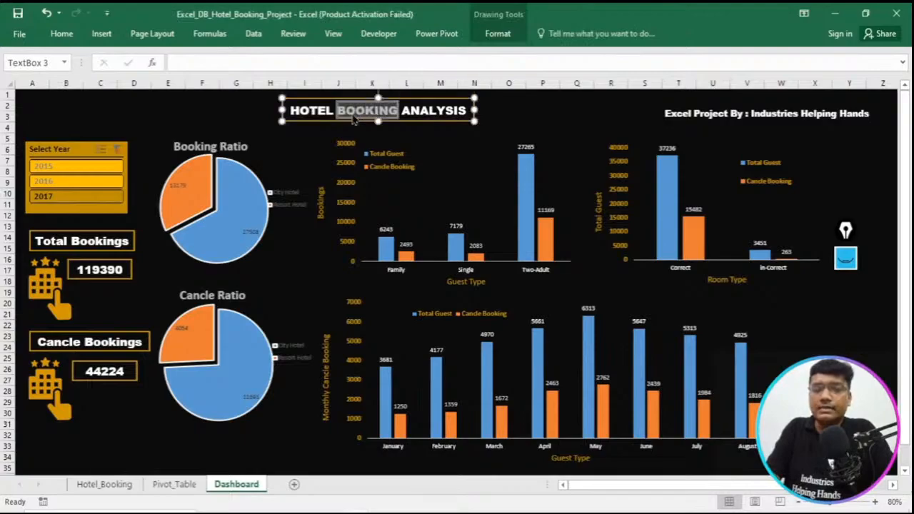
key("ctrl+a")
key("ctrl+c")
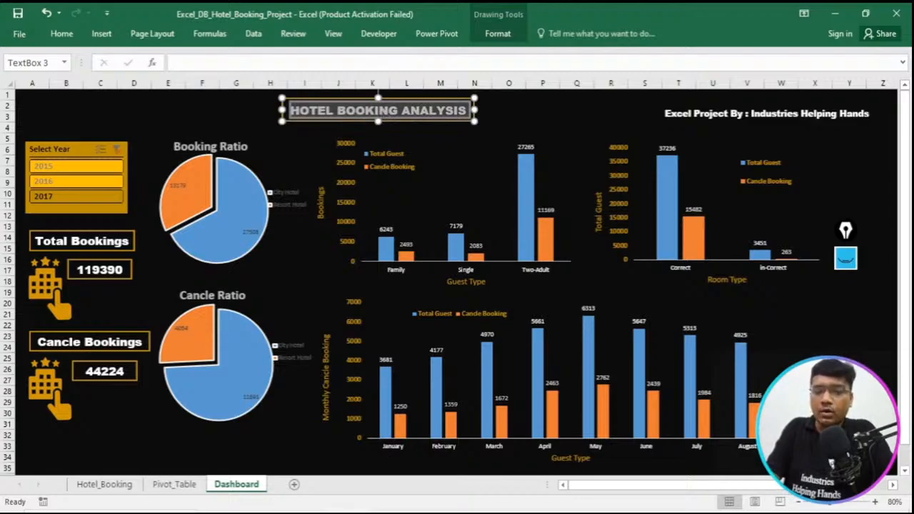
mouse_move(358, 508)
left_click(461, 448)
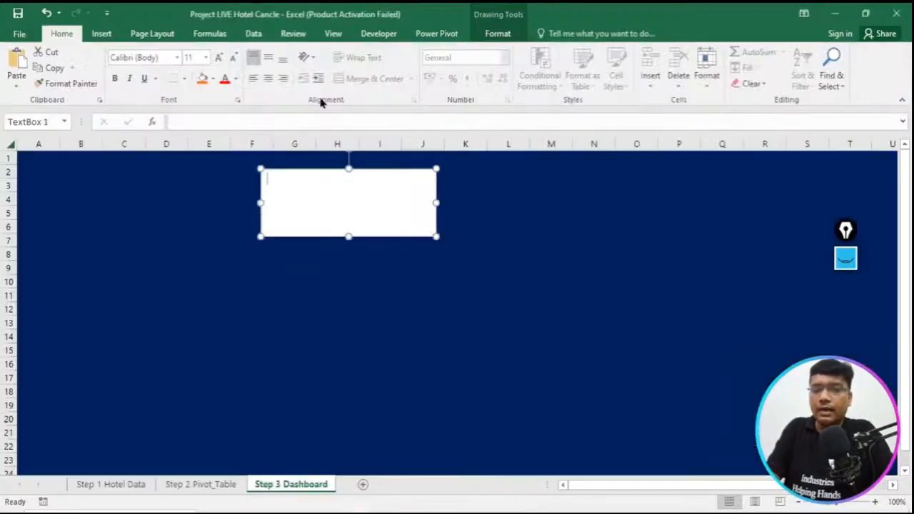
key("ctrl+v")
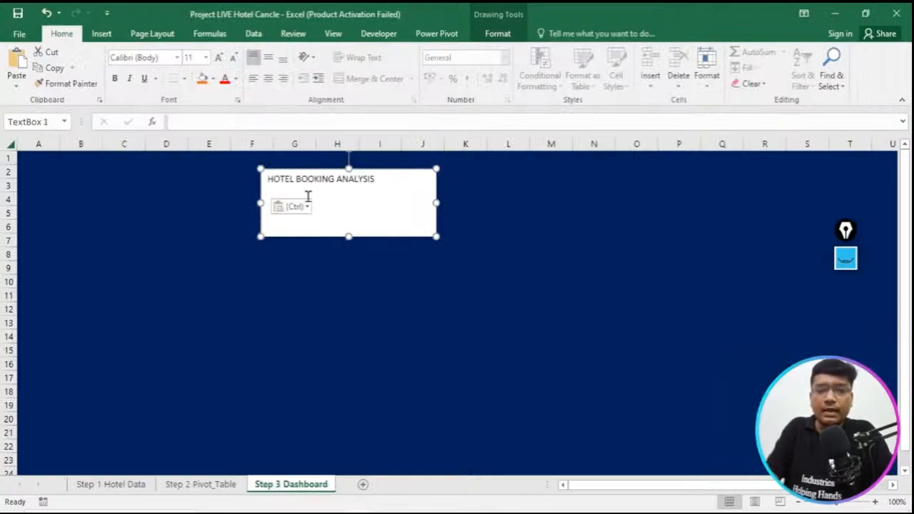
- Set all of the title text in the new text box to font size 16 and bold
key("ctrl+a")
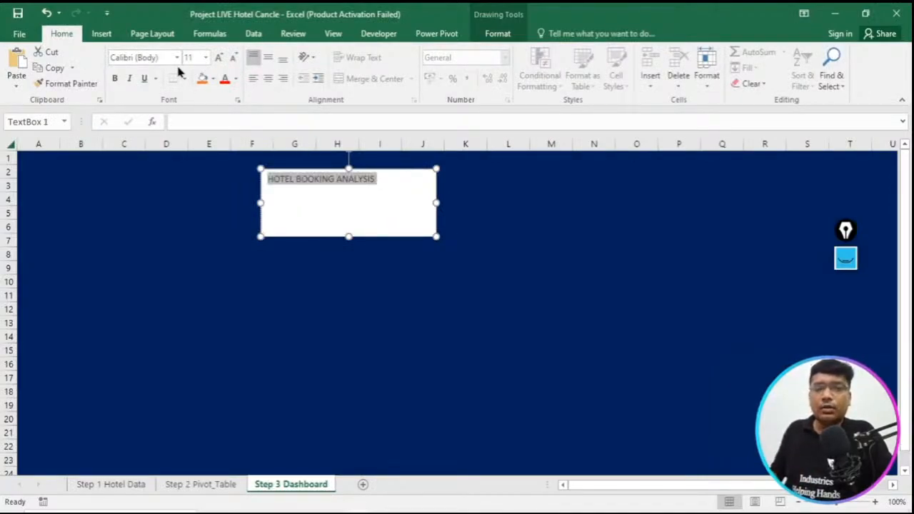
left_click(218, 57)
left_click(218, 57)
left_click(219, 57)
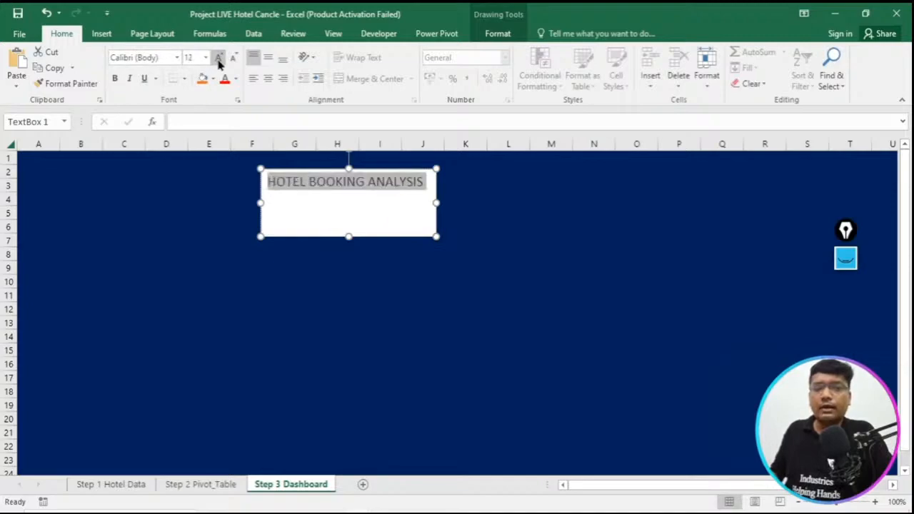
left_click(115, 79)
- Resize the title box to fit its single line, about F2:J3, and centre the text horizontally and vertically
left_click_drag(436, 237, 205, 156)
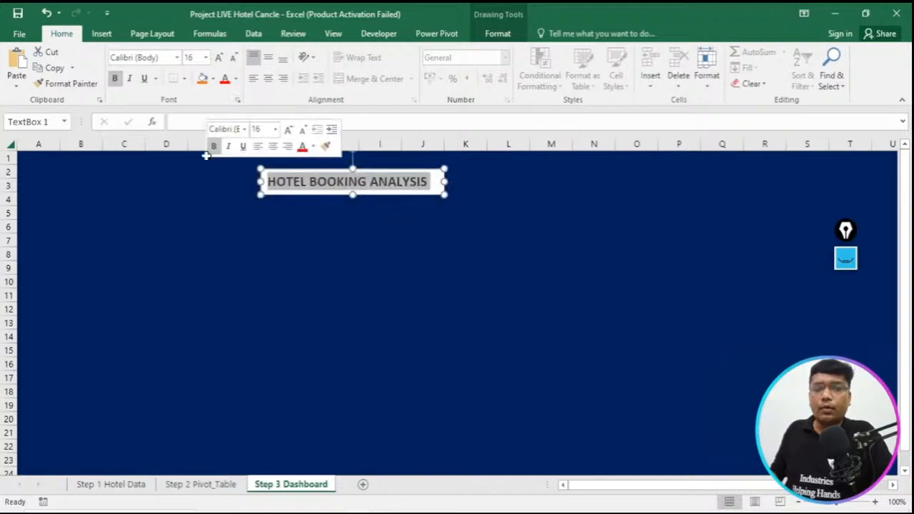
left_click(268, 78)
left_click(268, 57)
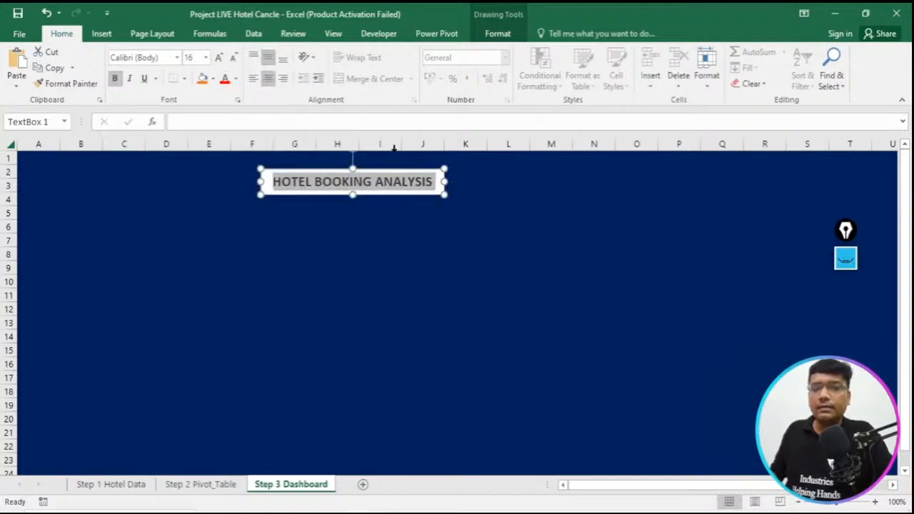
- Set the HOTEL BOOKING ANALYSIS text box to No Fill and colour its text white
left_click(439, 175)
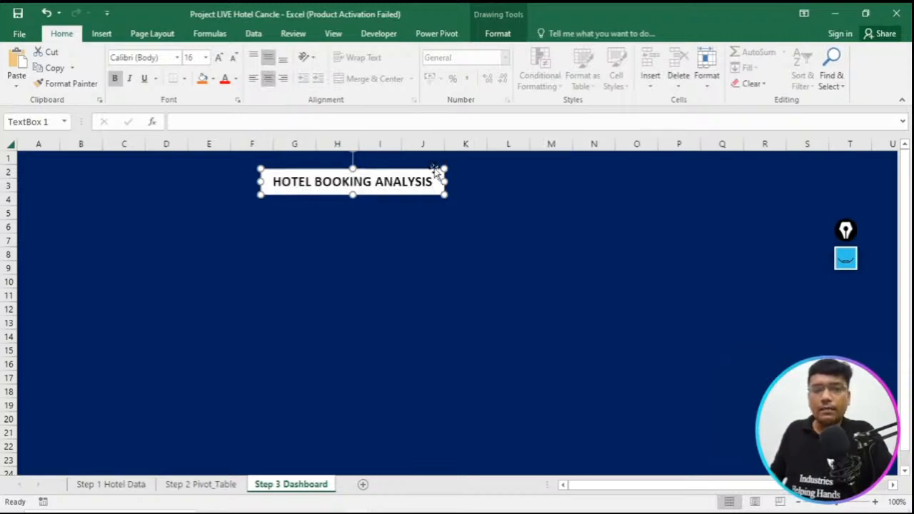
right_click(435, 171)
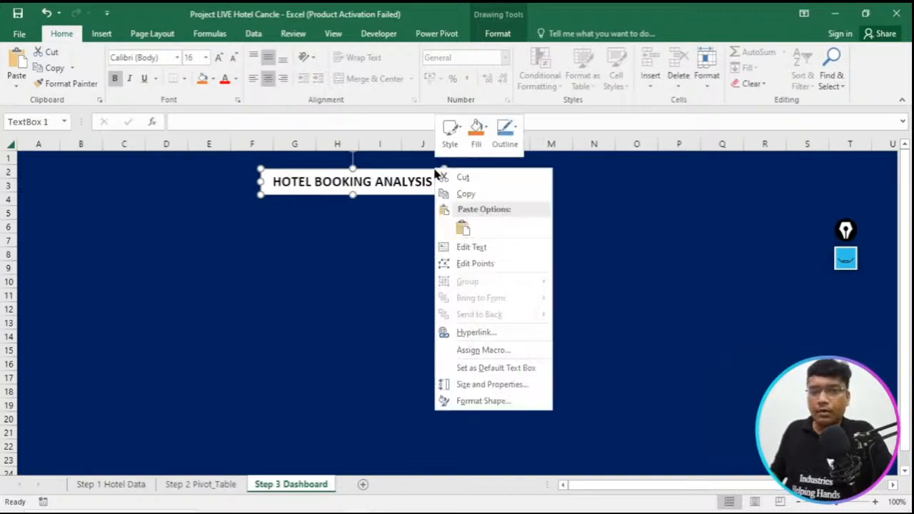
left_click(479, 138)
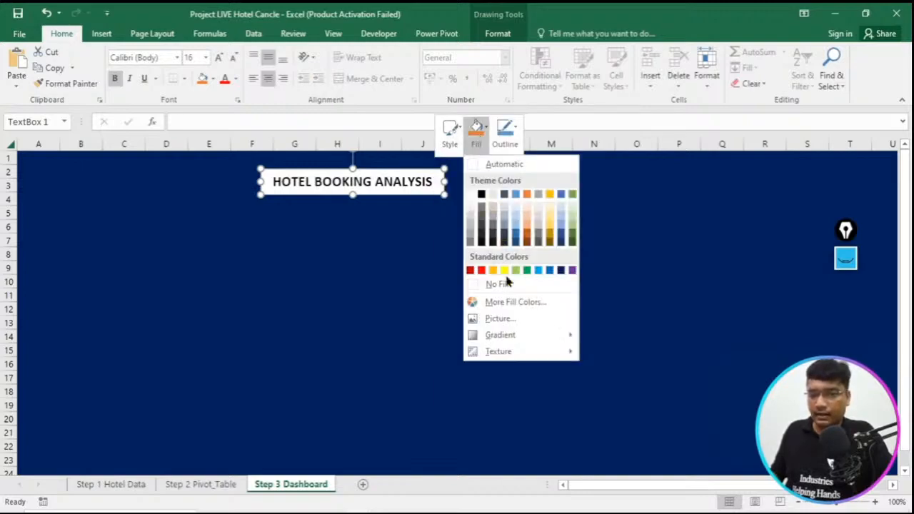
left_click(507, 286)
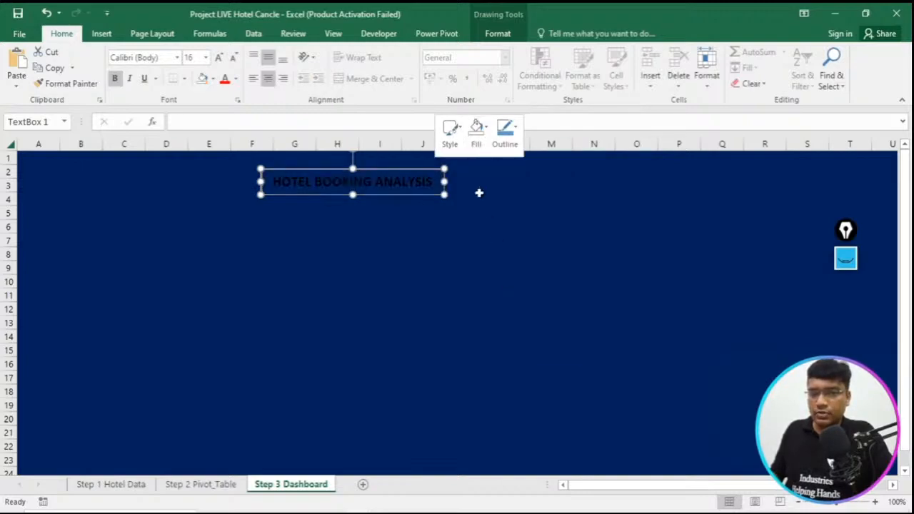
triple_click(348, 181)
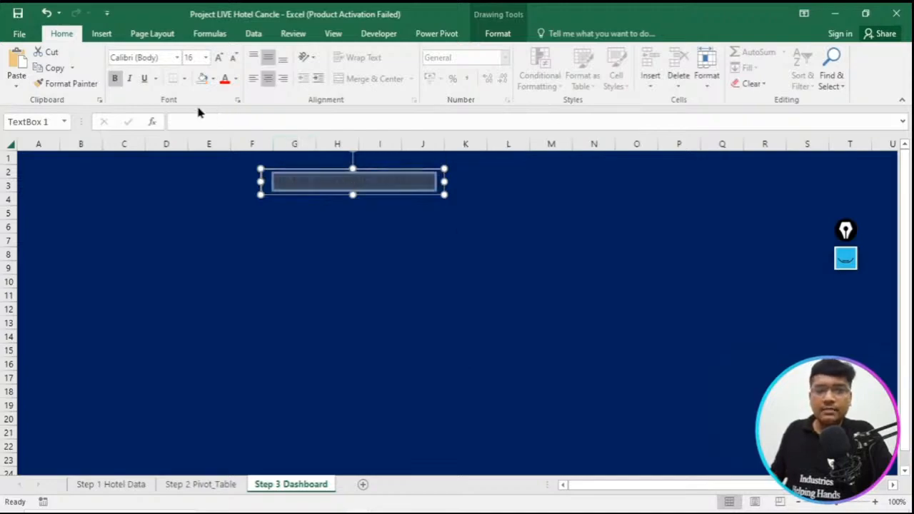
left_click(236, 80)
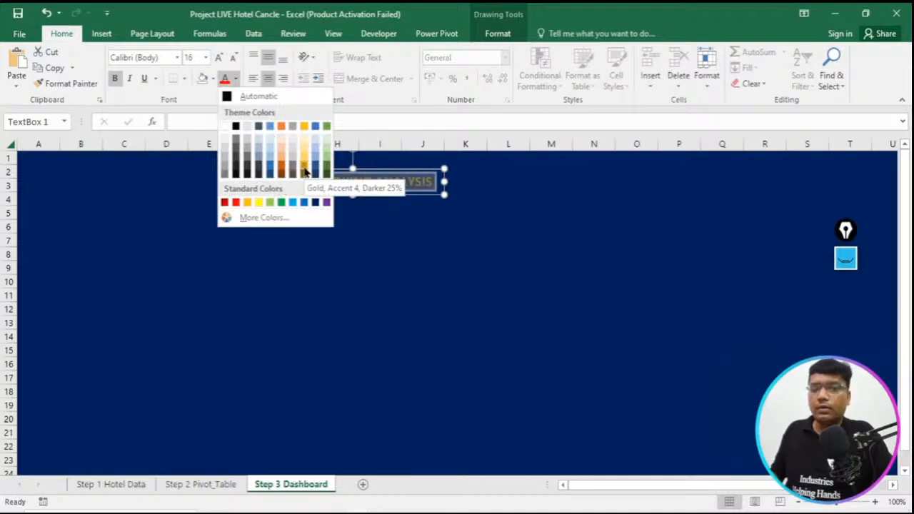
left_click(224, 128)
- Give the HOTEL BOOKING ANALYSIS text box a white outline with a weight of 2¼ pt
left_click(435, 168)
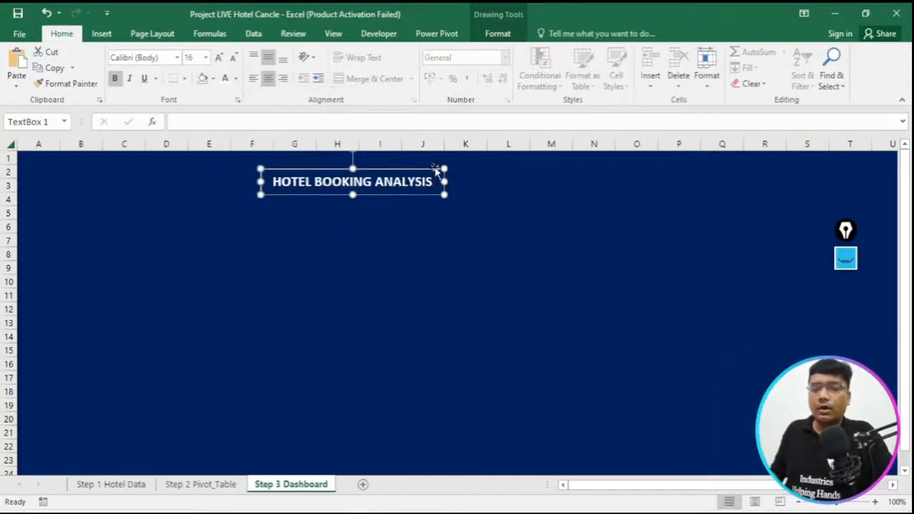
right_click(435, 168)
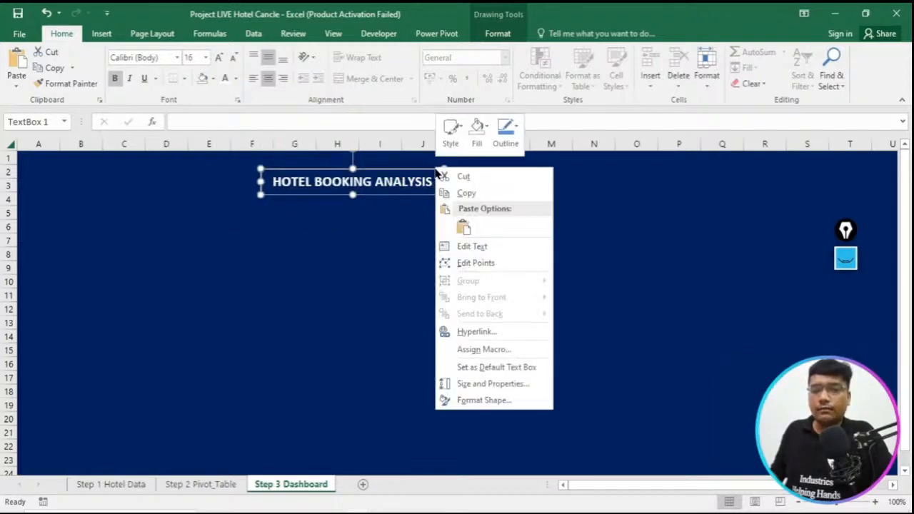
left_click(507, 139)
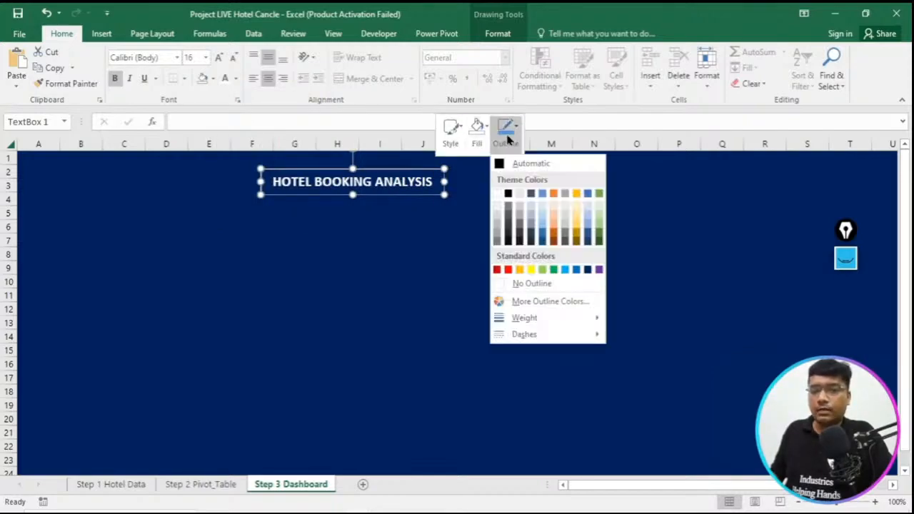
left_click(498, 194)
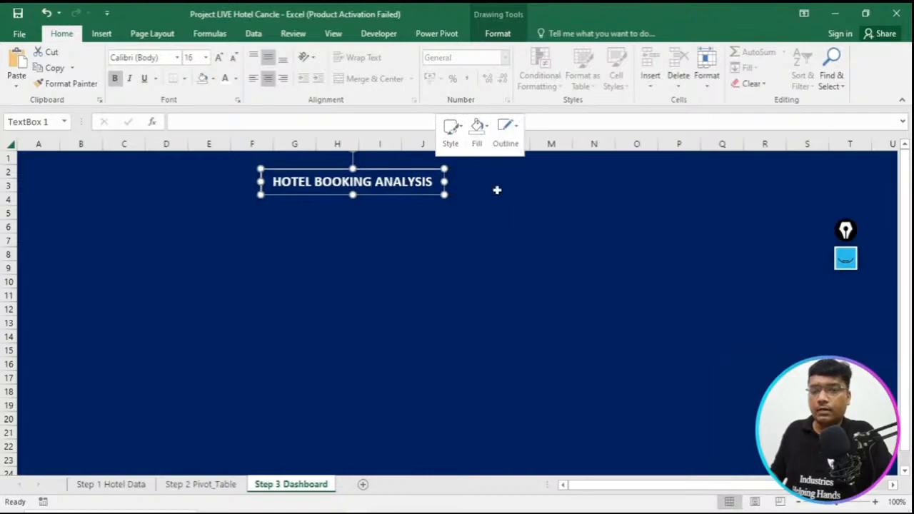
left_click(508, 137)
mouse_move(536, 321)
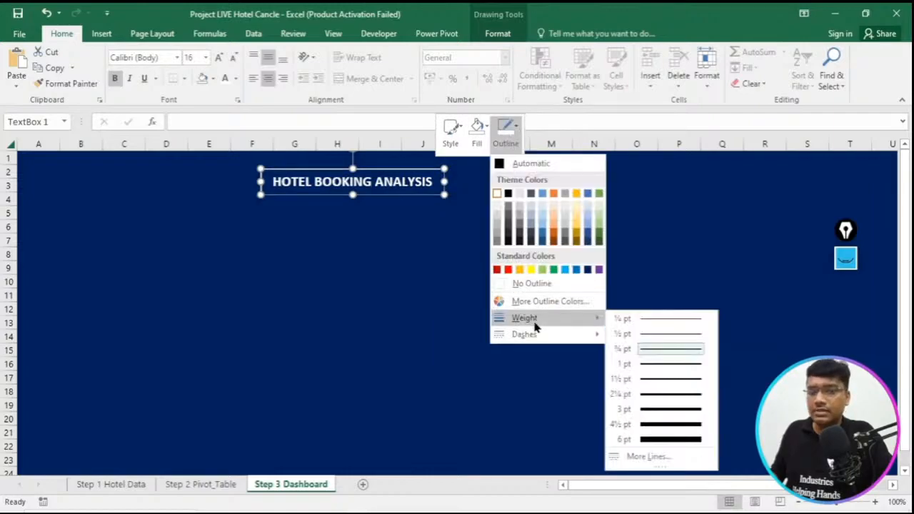
left_click(672, 394)
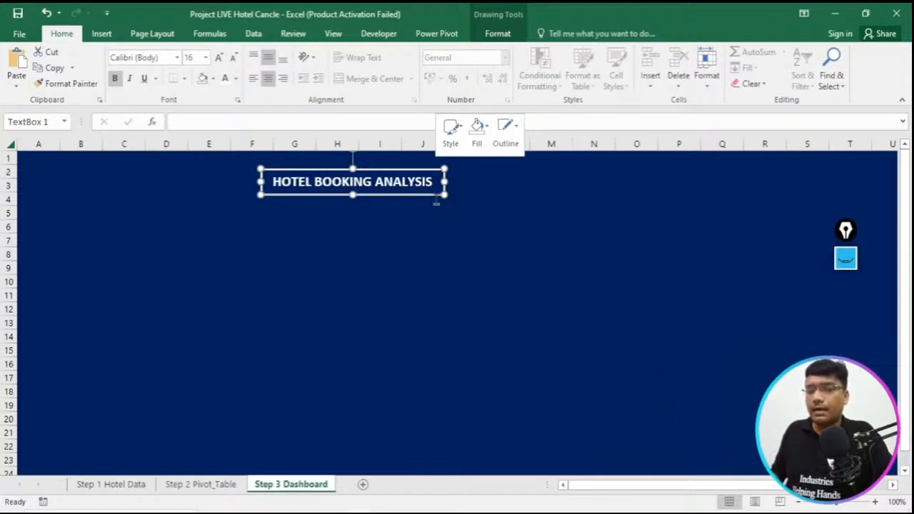
- Move the title box to about H2:L3, collapse the ribbon and deselect the box
left_click_drag(425, 174, 507, 161)
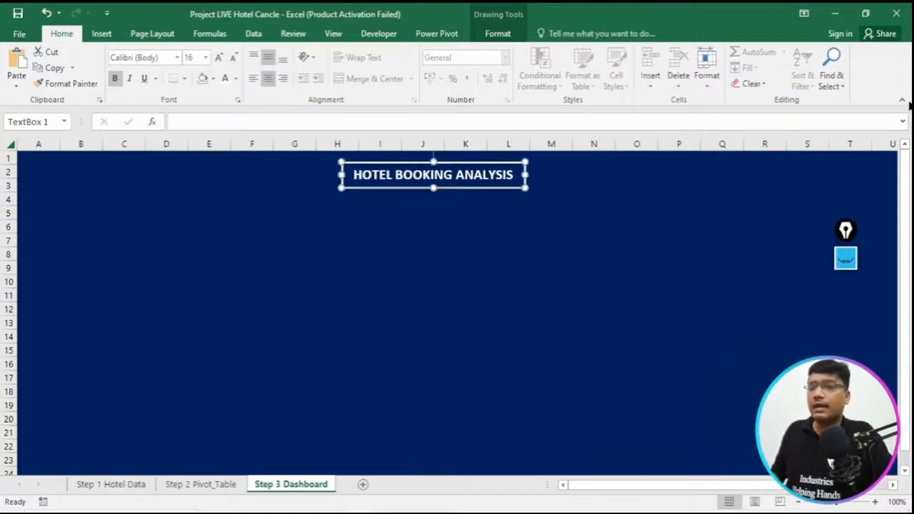
left_click(902, 99)
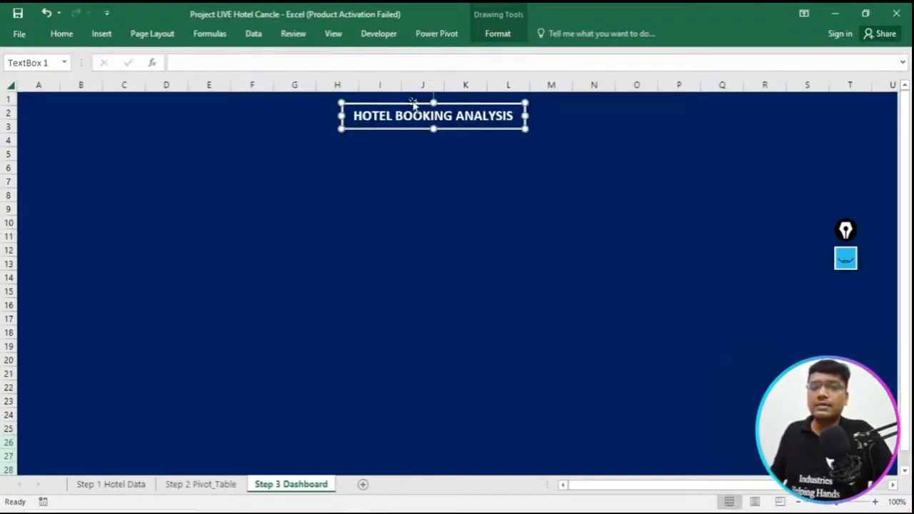
left_click(484, 223)
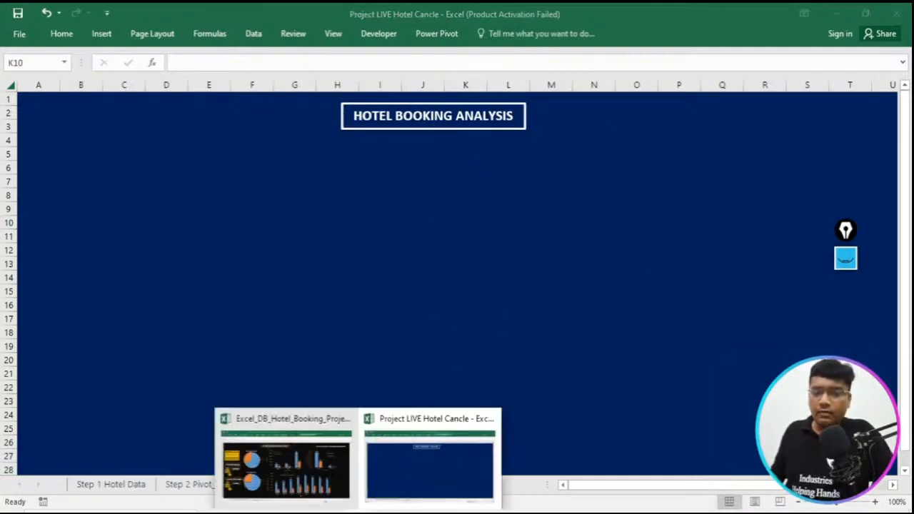
- Copy the text box Excel Project By : Industries Helping Hands from the reference workbook's Dashboard onto Step 3 Dashboard, at about N2:U3
left_click(286, 457)
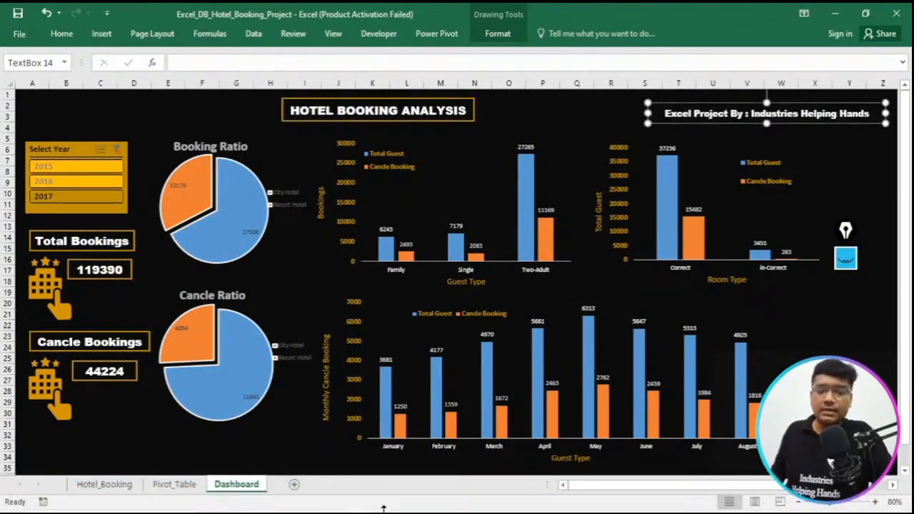
left_click(450, 475)
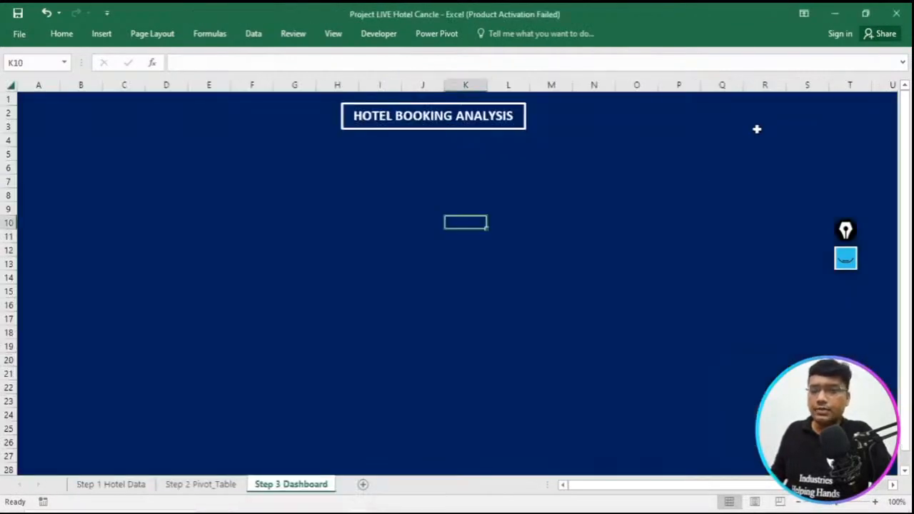
key("ctrl+v")
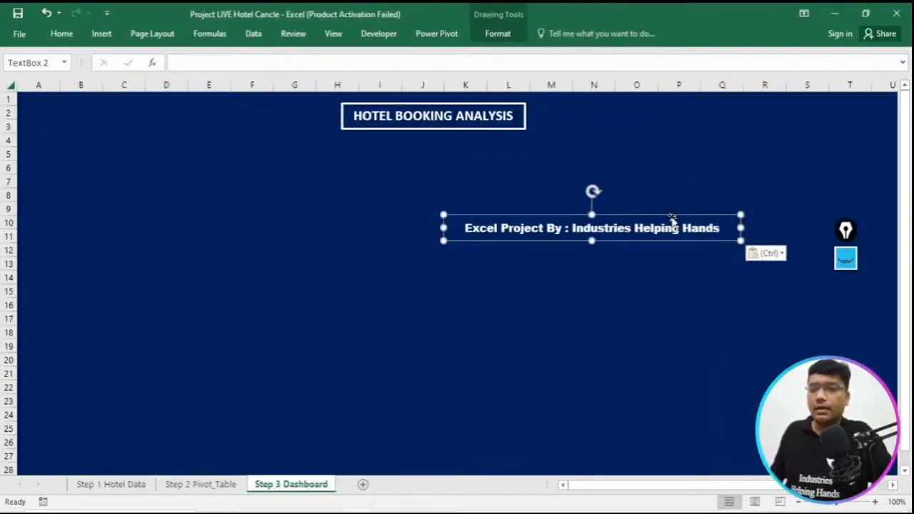
left_click_drag(702, 206, 827, 123)
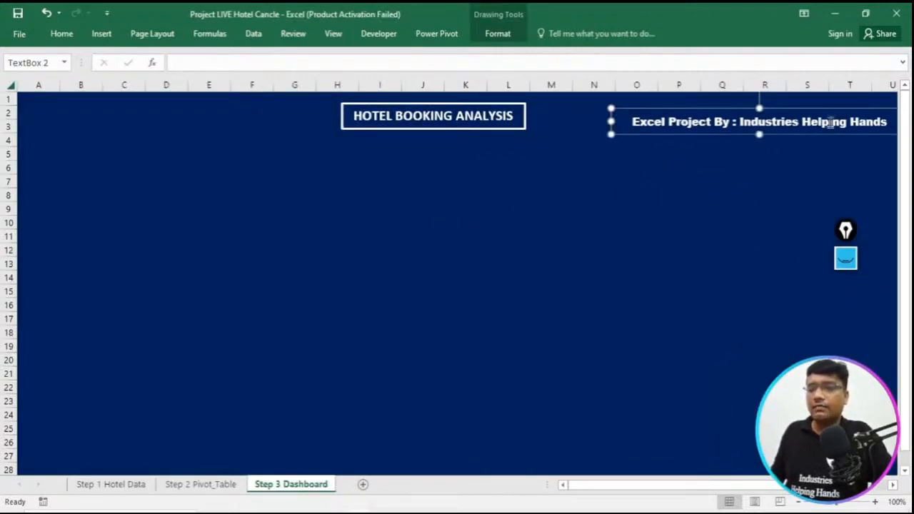
- Reduce the Excel Project By text to font size 10 and shift its box slightly up and left
triple_click(827, 123)
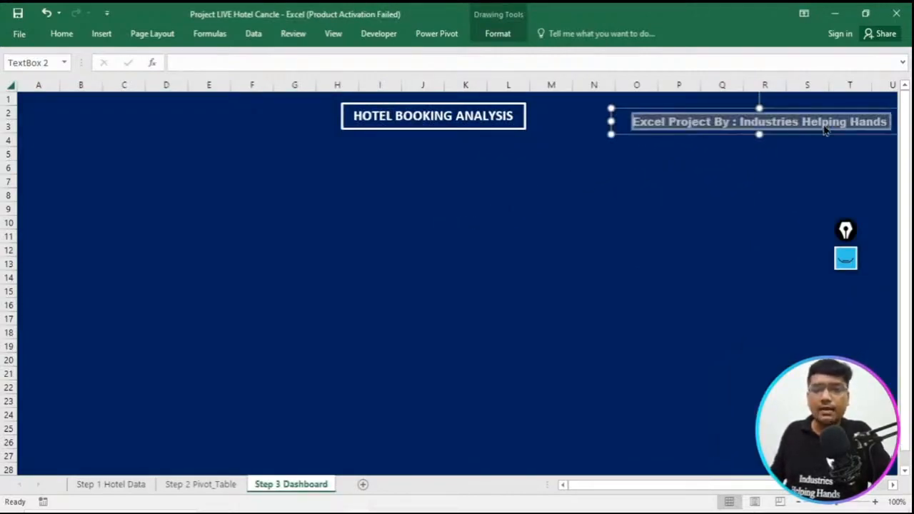
left_click(61, 33)
left_click(233, 57)
left_click(233, 57)
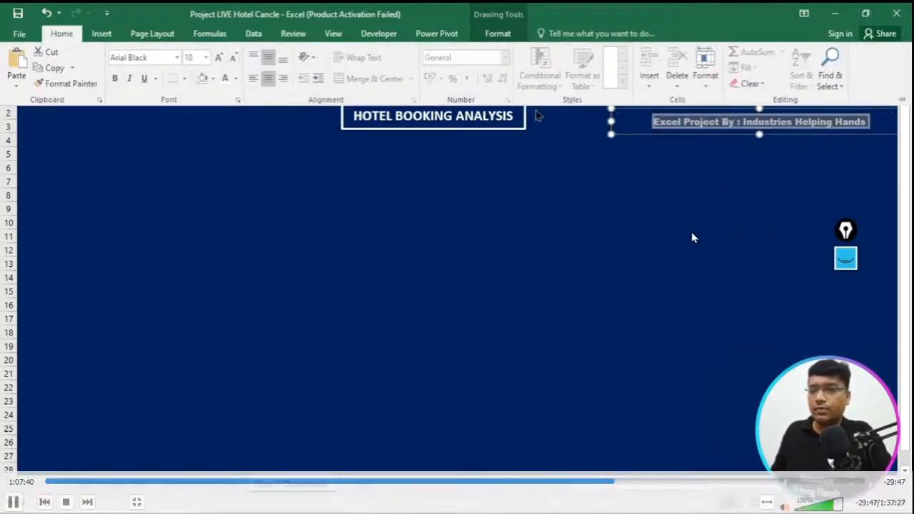
left_click(617, 135)
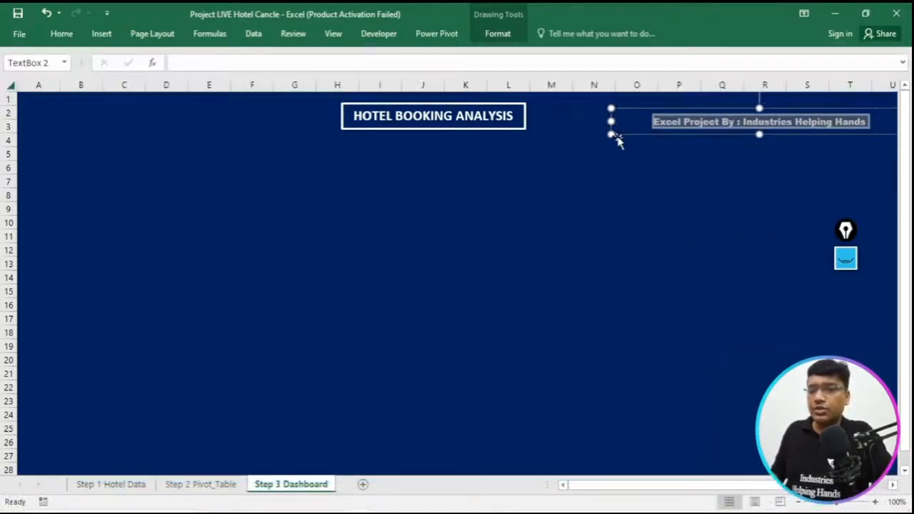
left_click_drag(619, 141, 607, 137)
- Examine the guest type column chart on the reference workbook's Dashboard, then return to the Project LIVE Hotel Cancle workbook
mouse_move(359, 512)
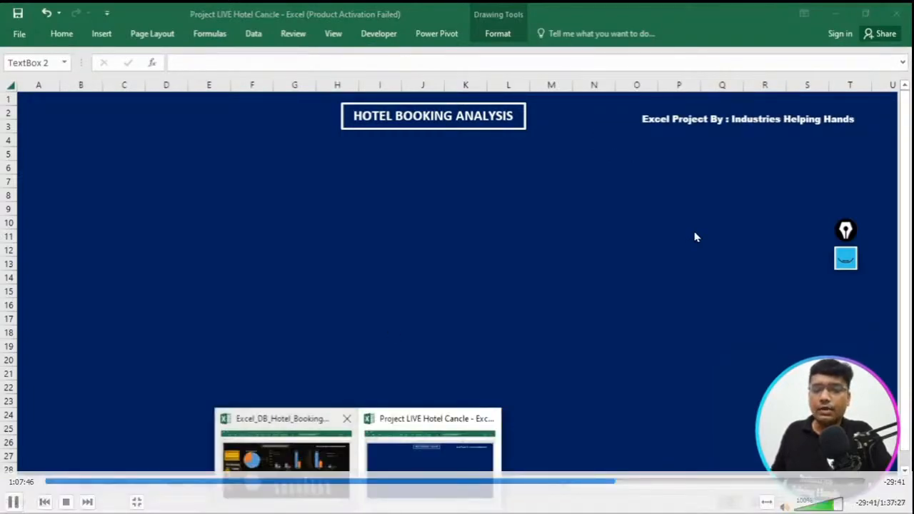
left_click(316, 489)
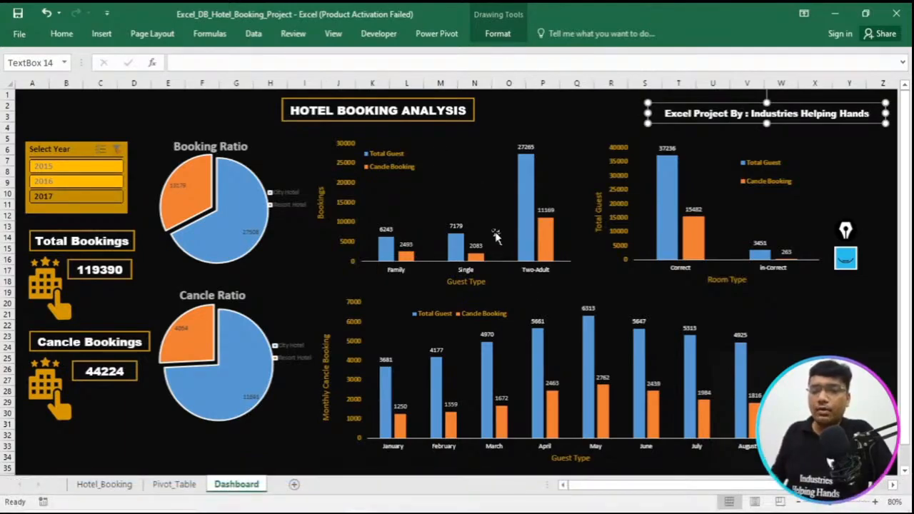
double_click(465, 169)
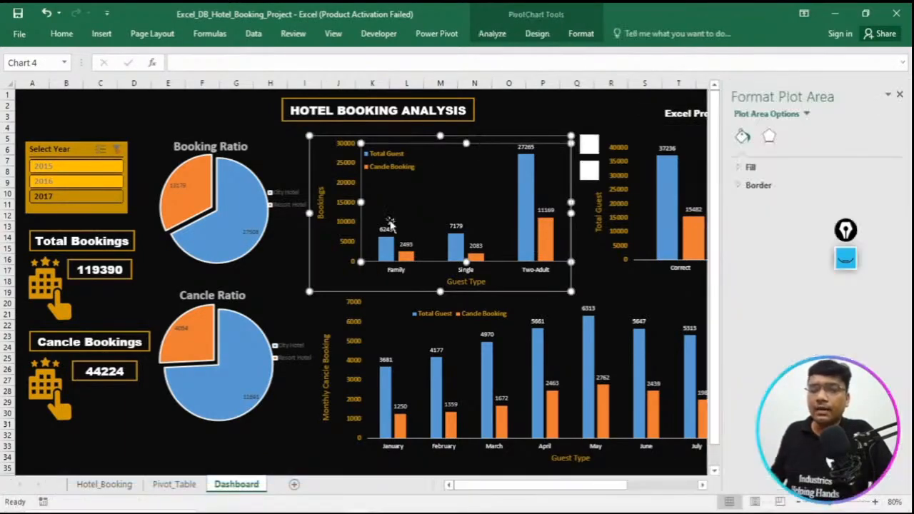
left_click(900, 95)
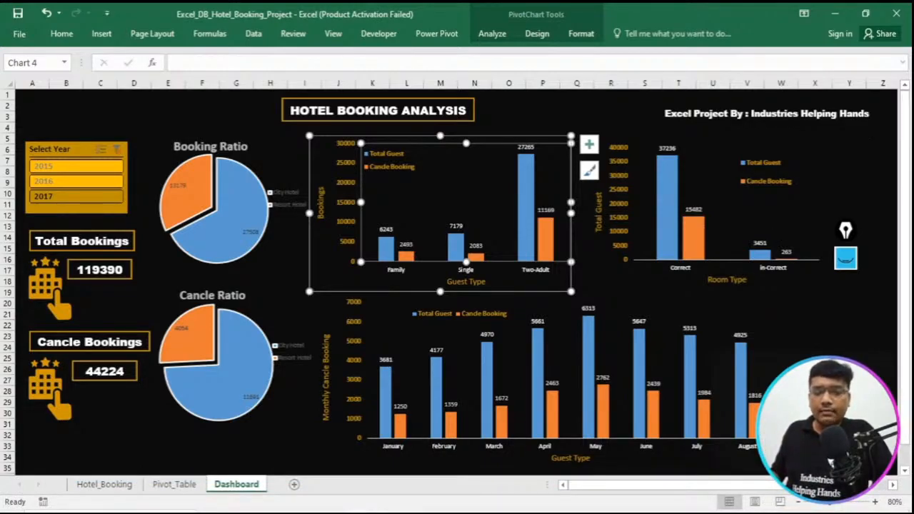
left_click(392, 475)
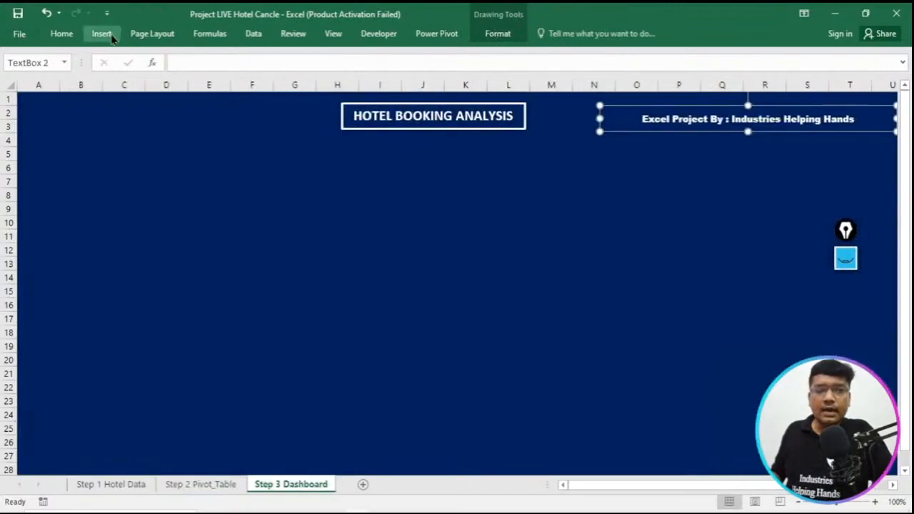
left_click(106, 36)
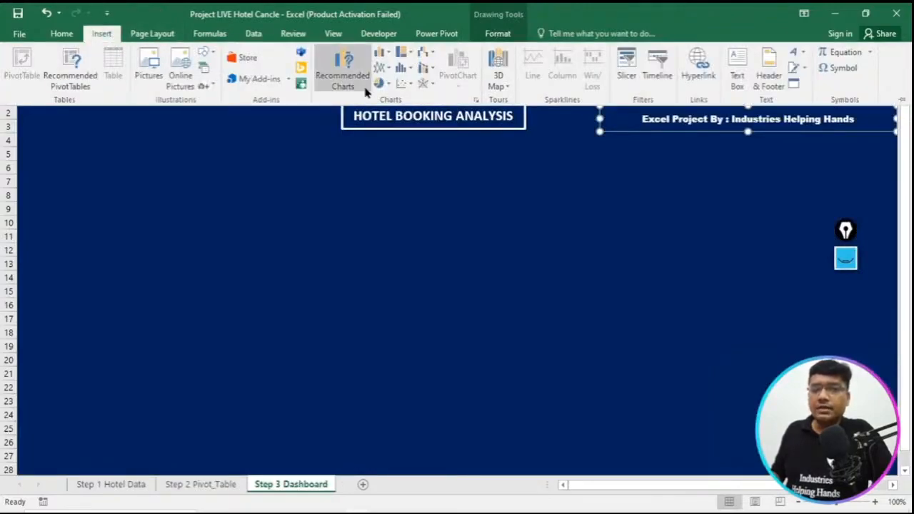
left_click(343, 79)
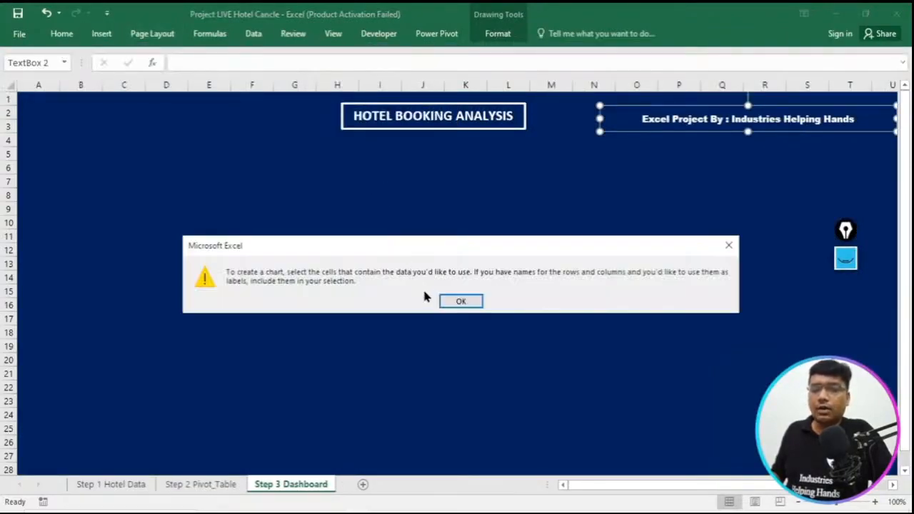
left_click(463, 301)
- Insert a Clustered Column chart from the guest type pivot table A1:C5 on the Step 2 Pivot_Table sheet
left_click(213, 485)
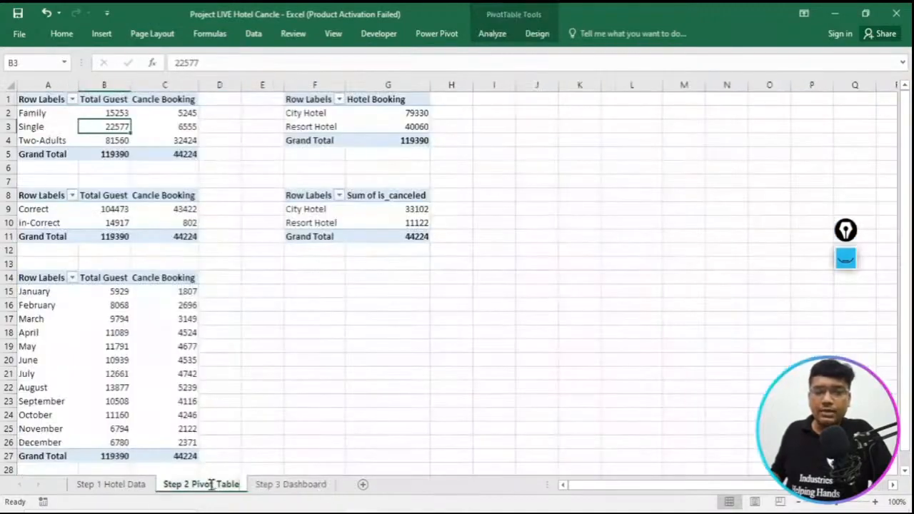
left_click_drag(23, 98, 174, 153)
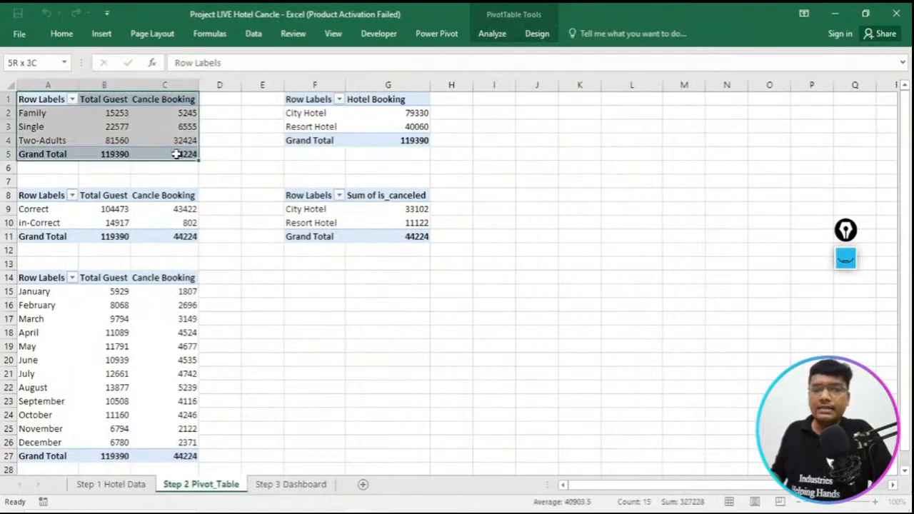
left_click(102, 33)
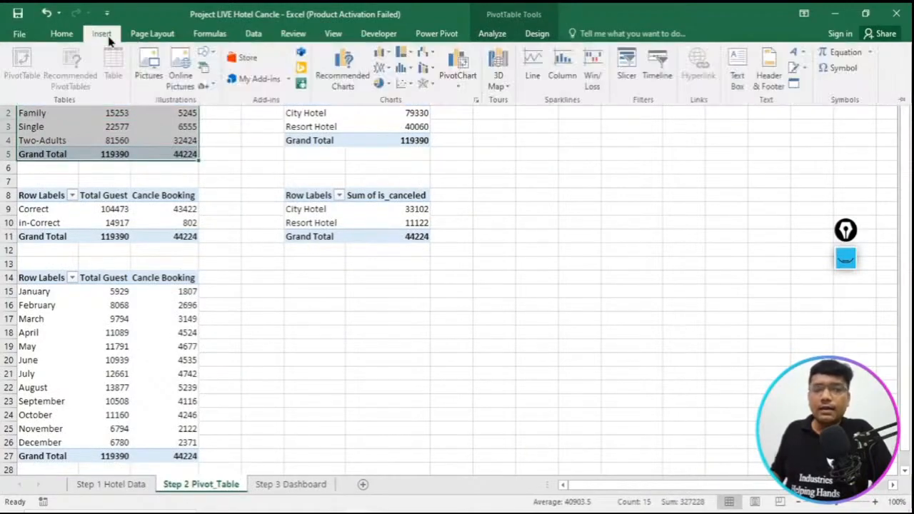
left_click(343, 75)
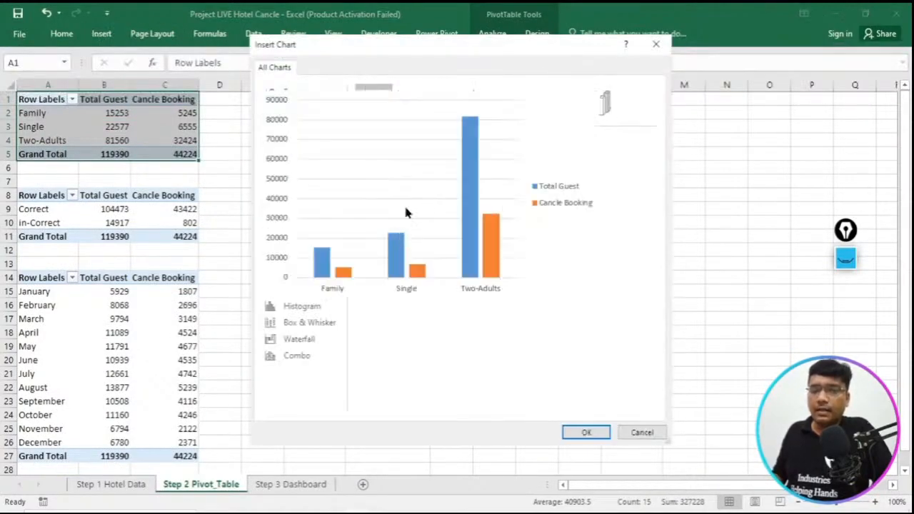
left_click(295, 142)
left_click(295, 126)
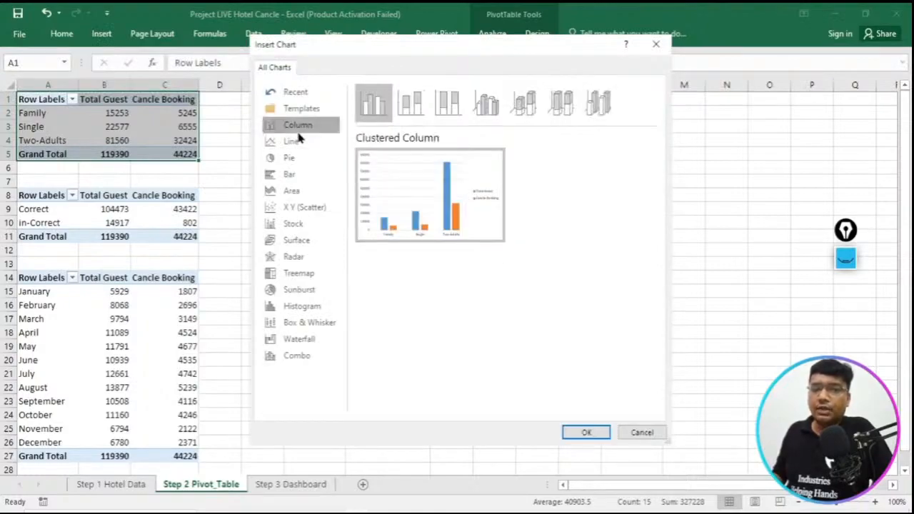
left_click(295, 142)
left_click(296, 160)
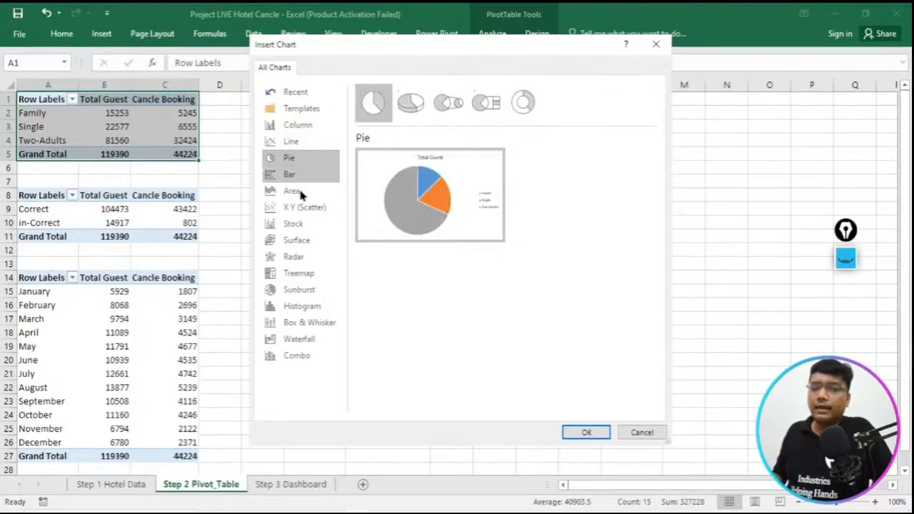
left_click(317, 126)
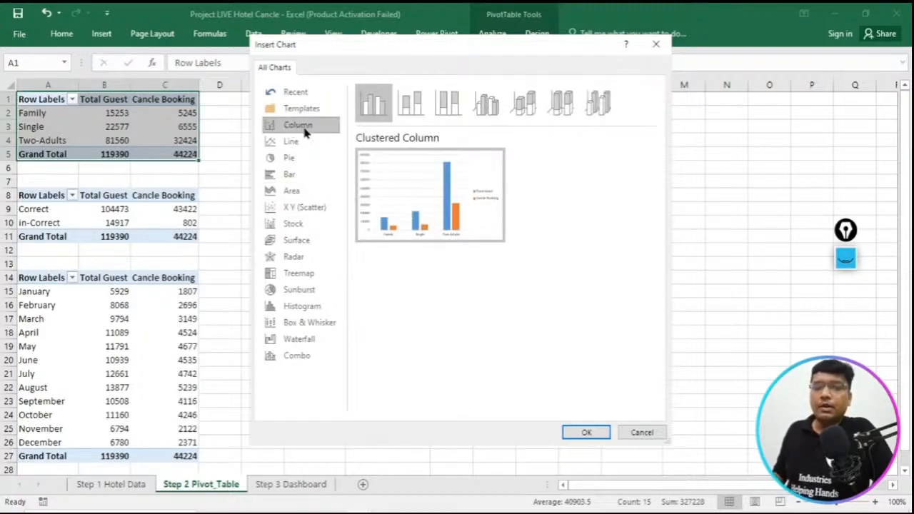
mouse_move(473, 211)
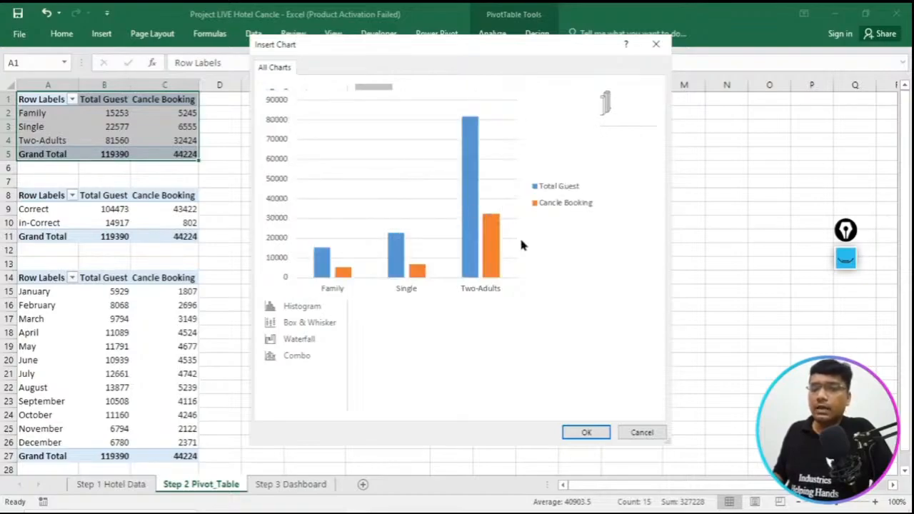
left_click(588, 432)
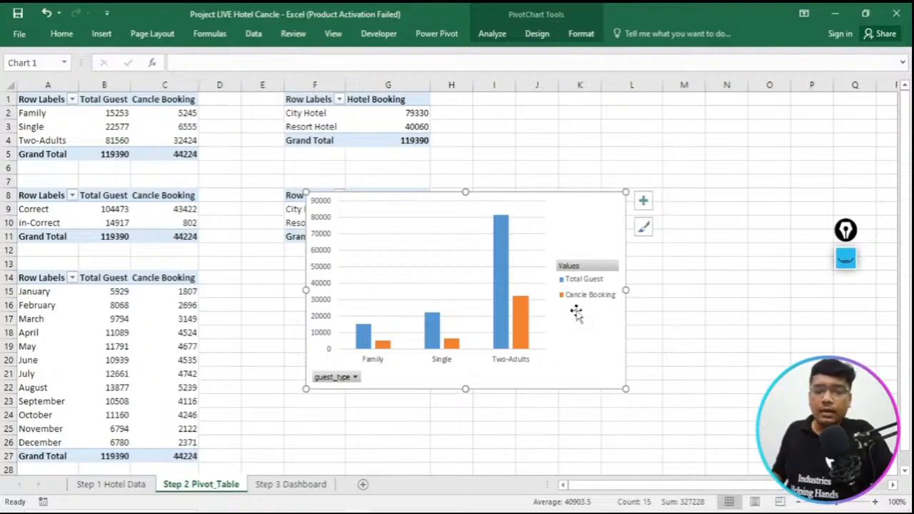
- Transfer the guest type chart from the pivot sheet to Step 3 Dashboard and place it below the title, at about F5:M19
key("ctrl+x")
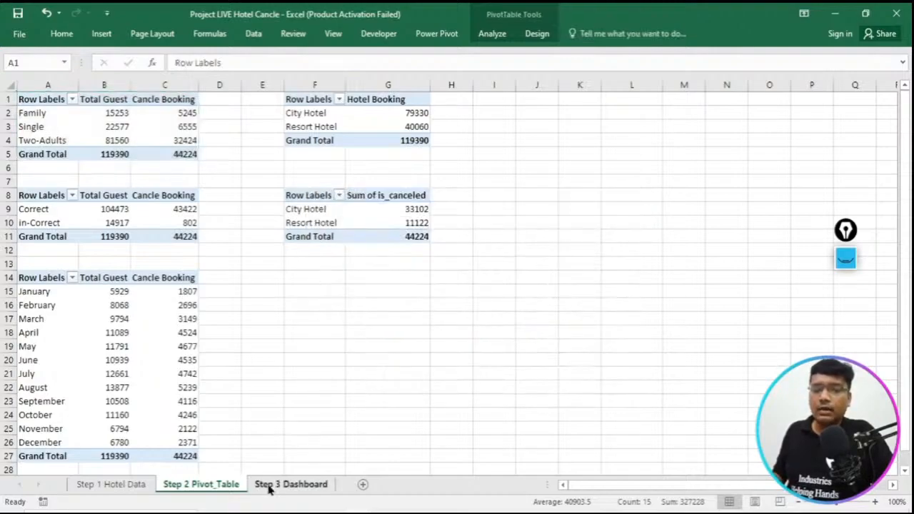
left_click(270, 485)
key("ctrl+v")
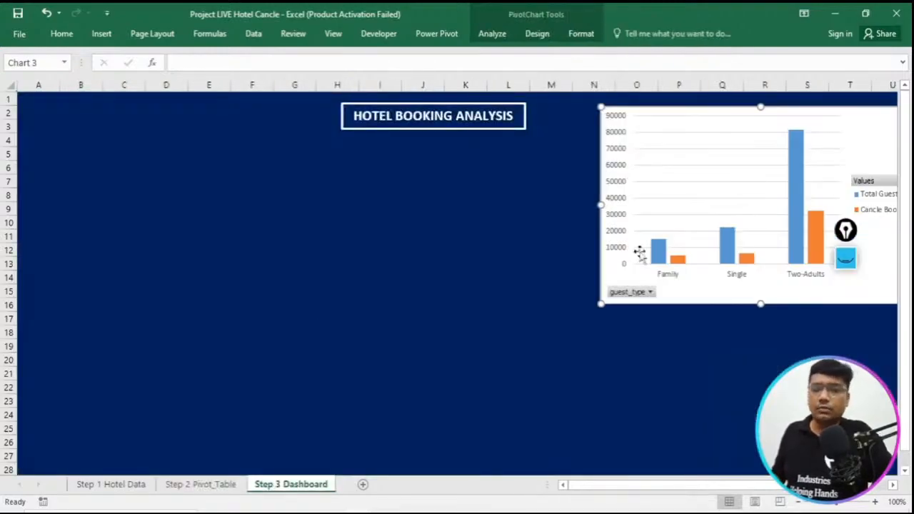
left_click_drag(856, 117, 524, 160)
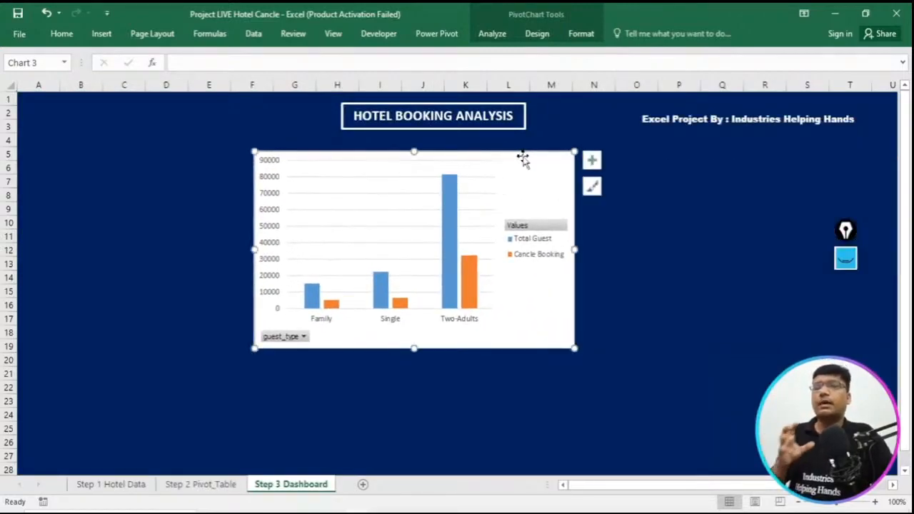
- Remove the chart area fill from the guest type chart on the Step 3 Dashboard sheet
right_click(525, 163)
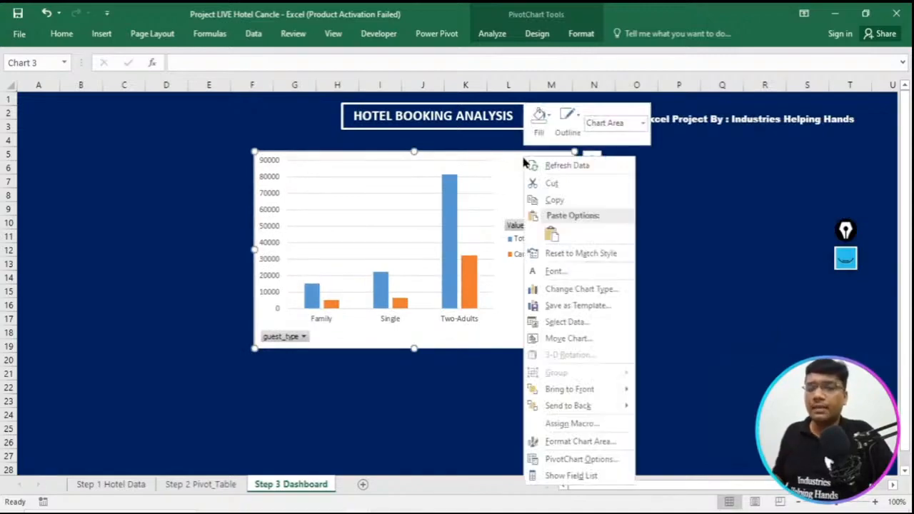
left_click(543, 127)
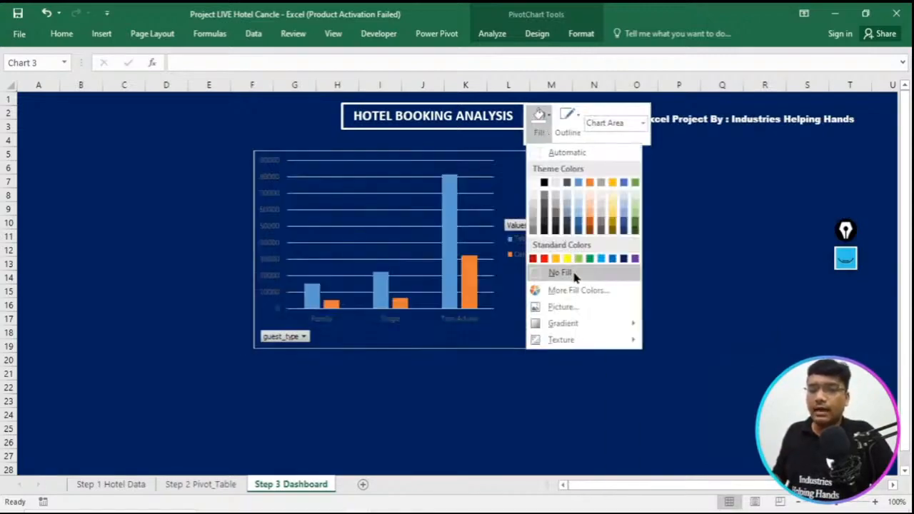
left_click(572, 273)
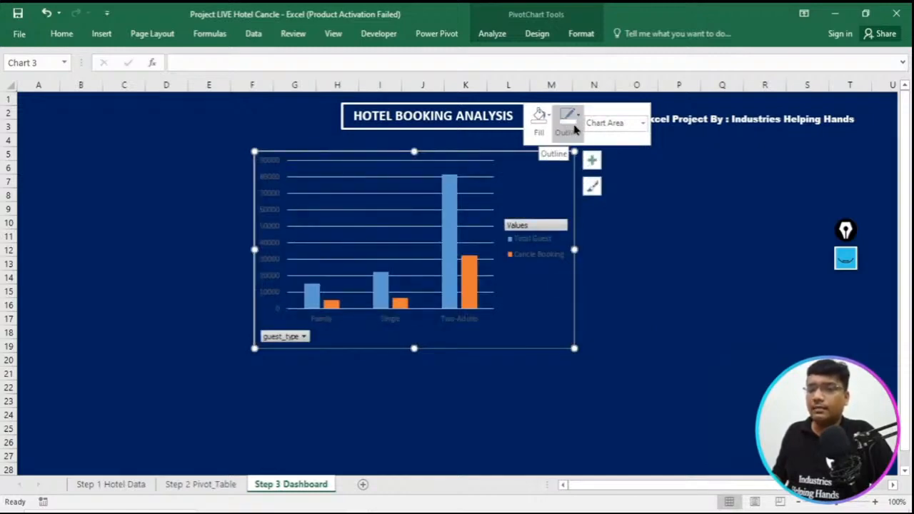
left_click(594, 123)
left_click(645, 123)
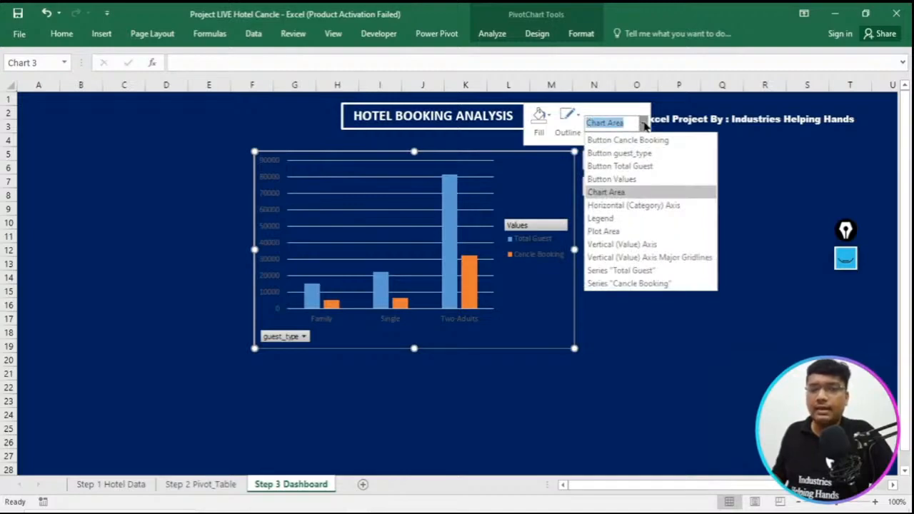
left_click(596, 127)
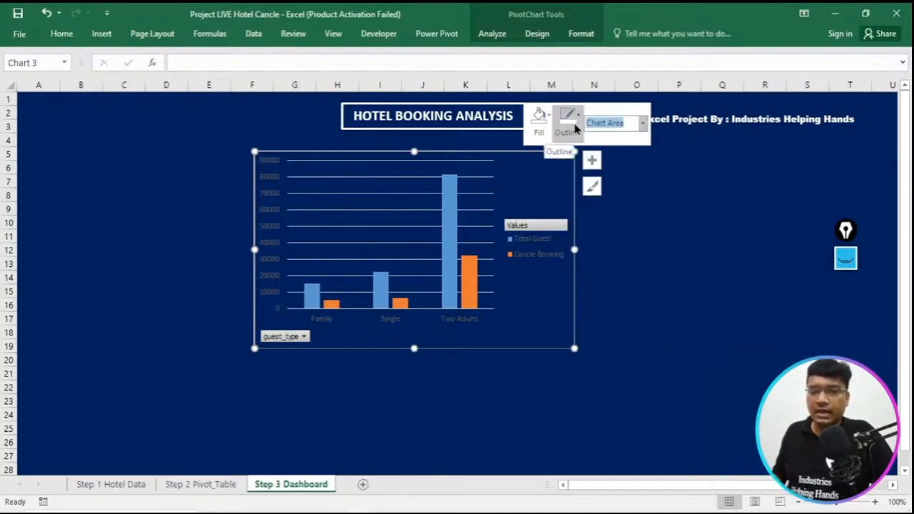
left_click(643, 124)
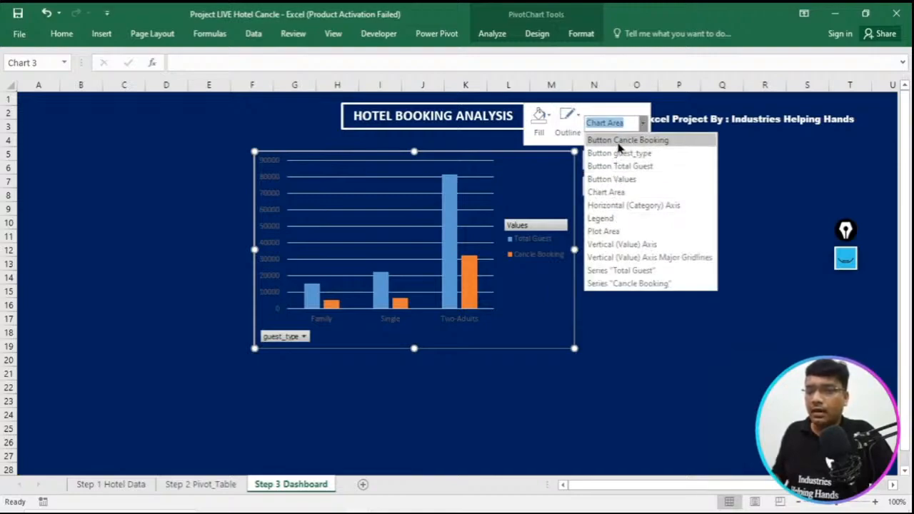
left_click(619, 143)
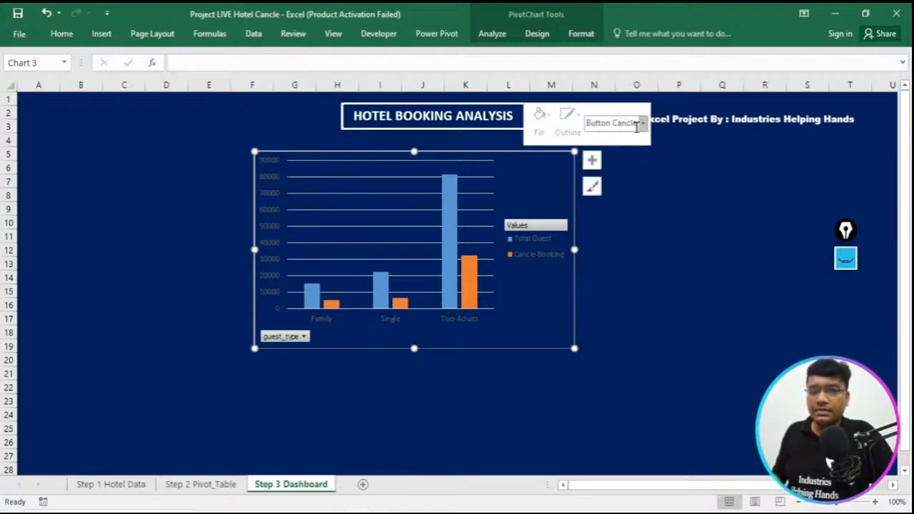
left_click(642, 125)
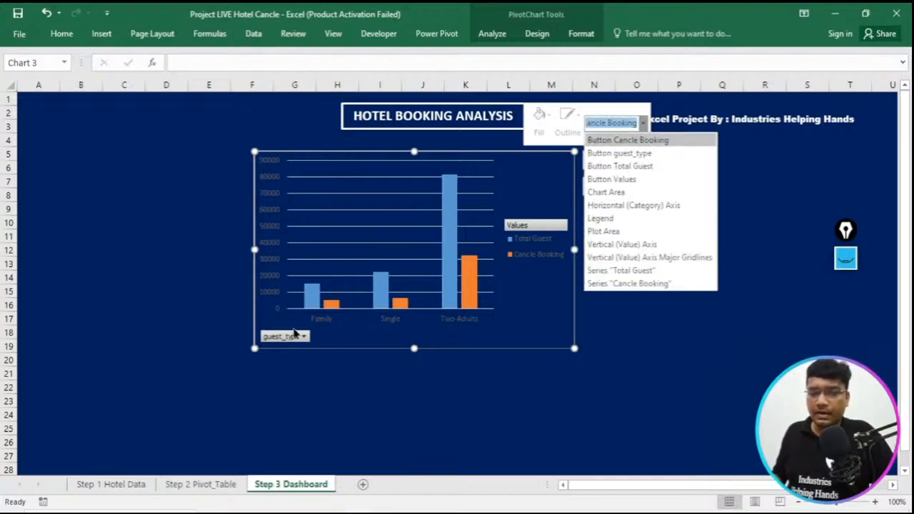
left_click(294, 332)
right_click(294, 333)
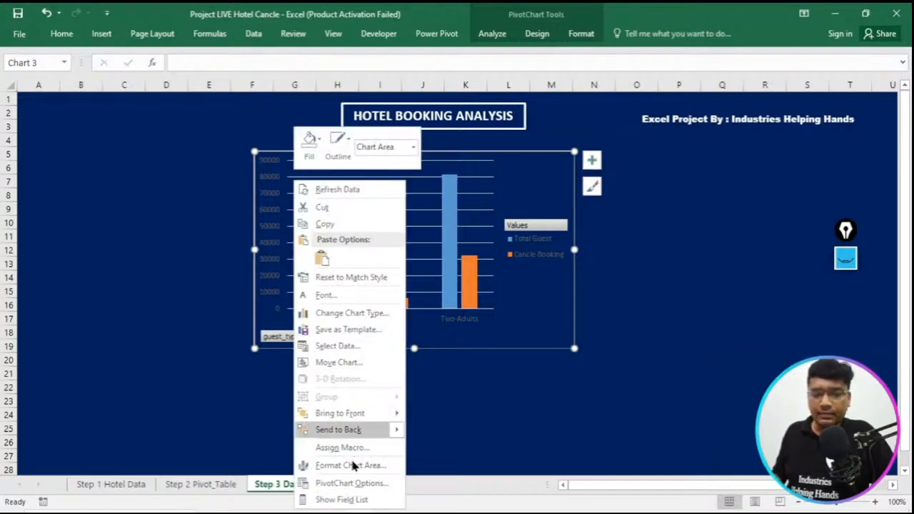
left_click(355, 502)
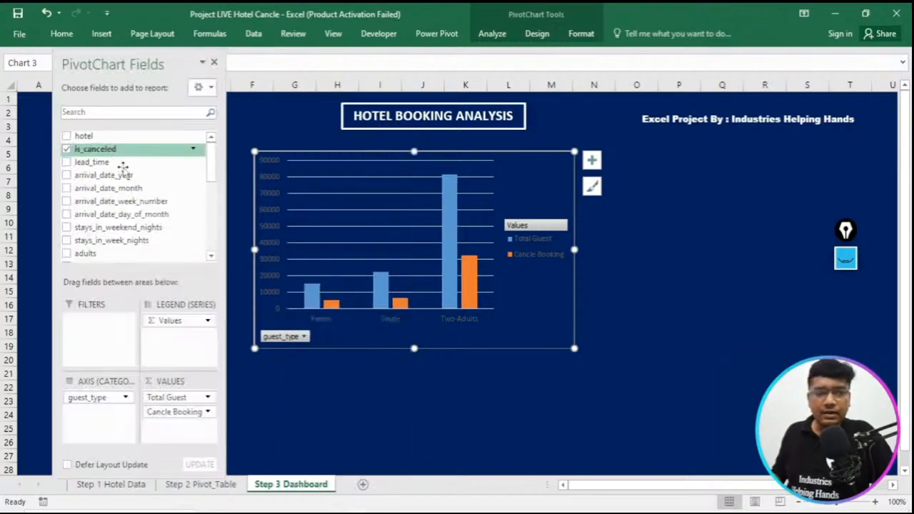
left_click(215, 62)
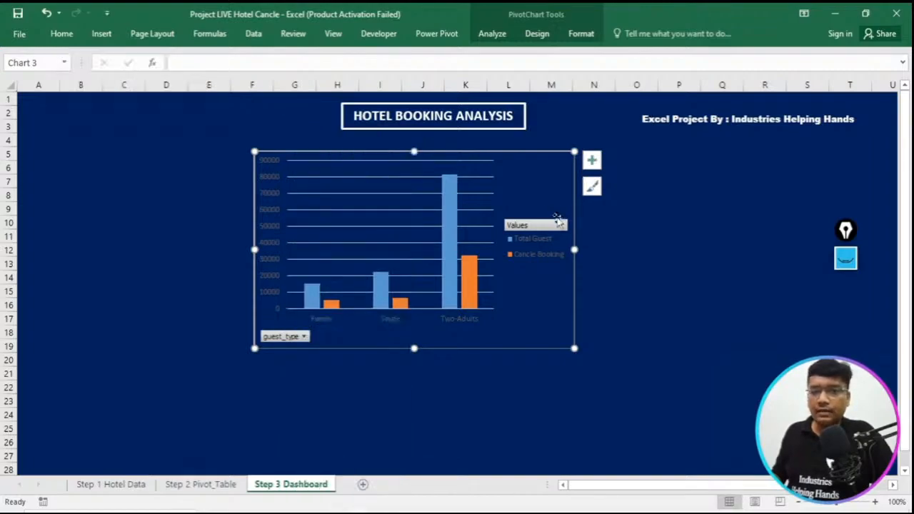
double_click(536, 252)
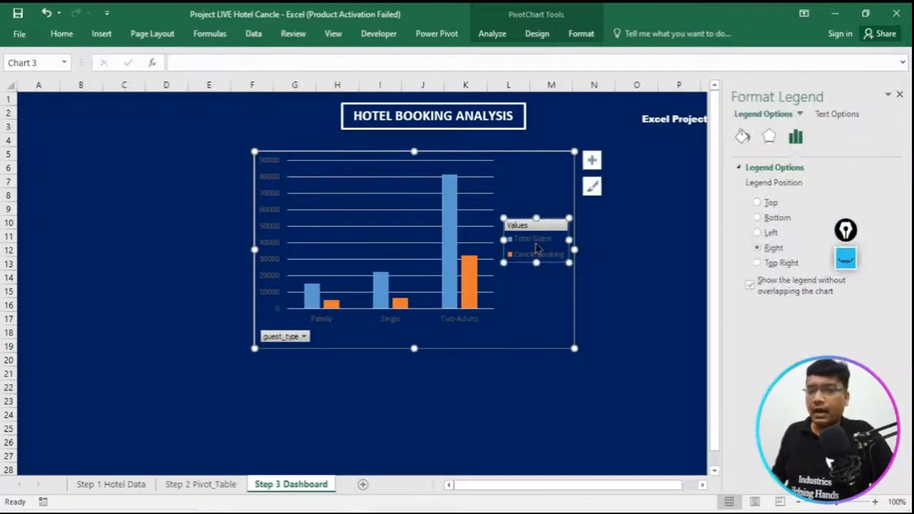
left_click(530, 243)
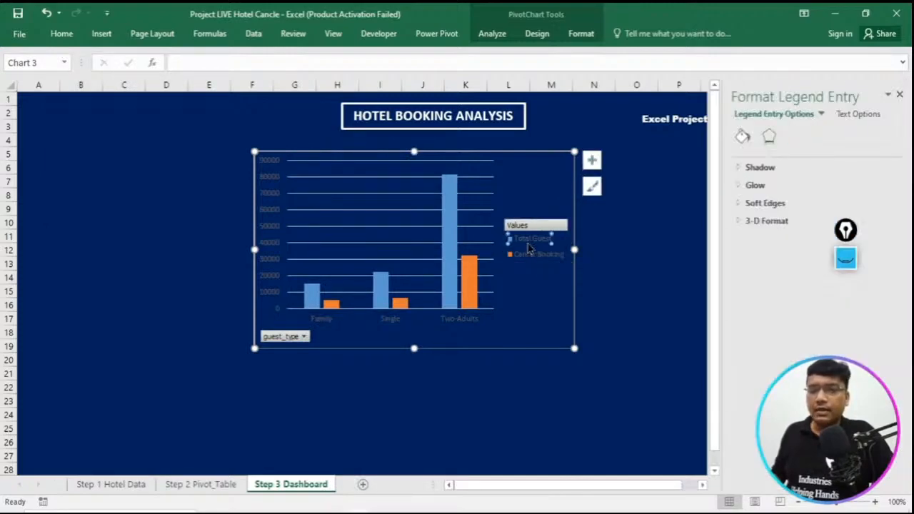
right_click(530, 247)
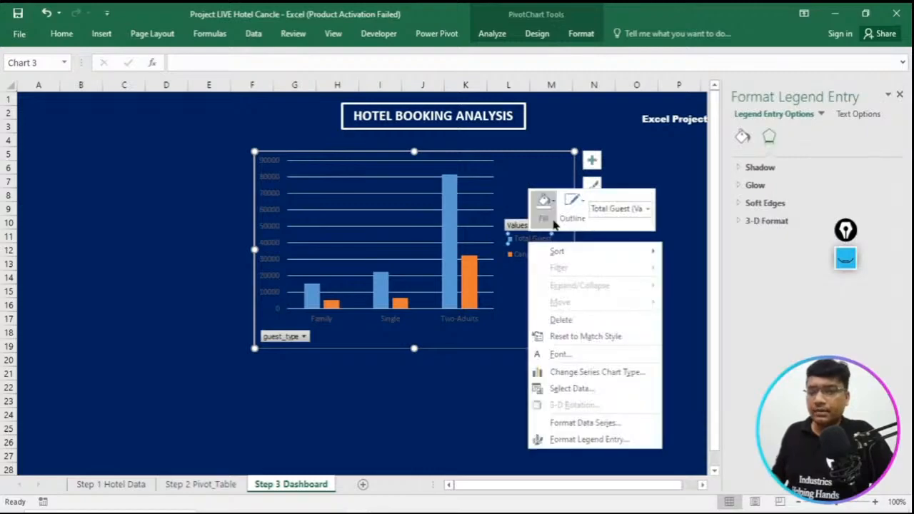
left_click(545, 220)
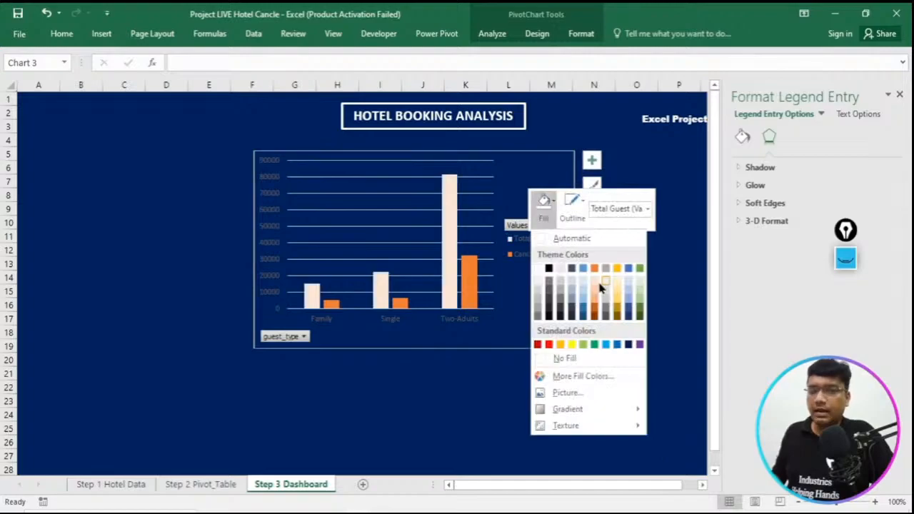
left_click(388, 348)
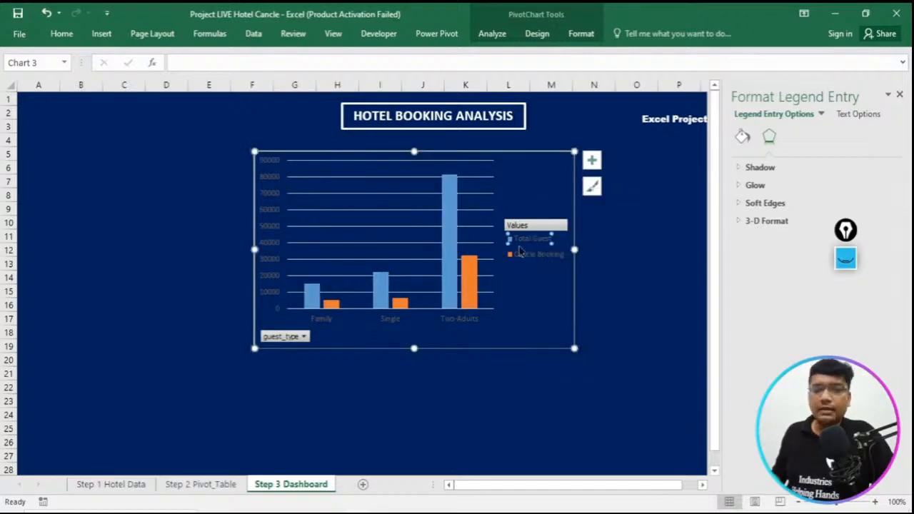
left_click(593, 187)
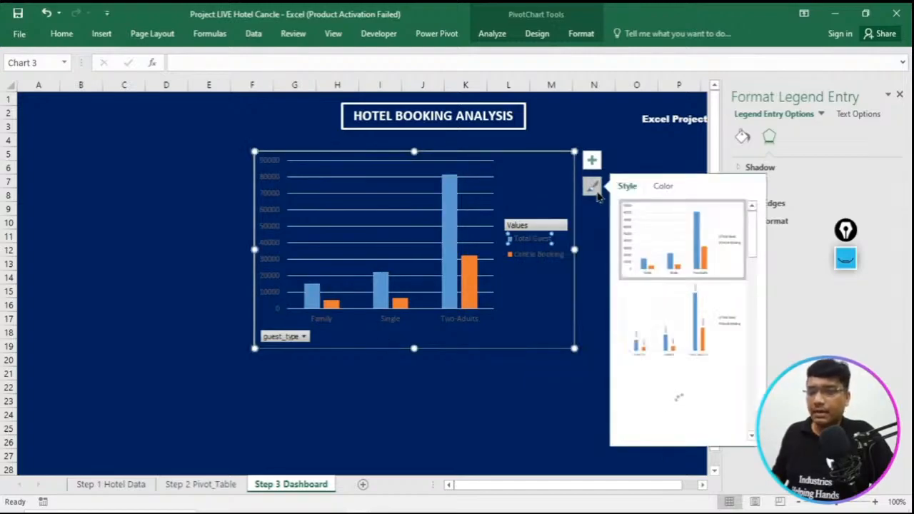
left_click(665, 188)
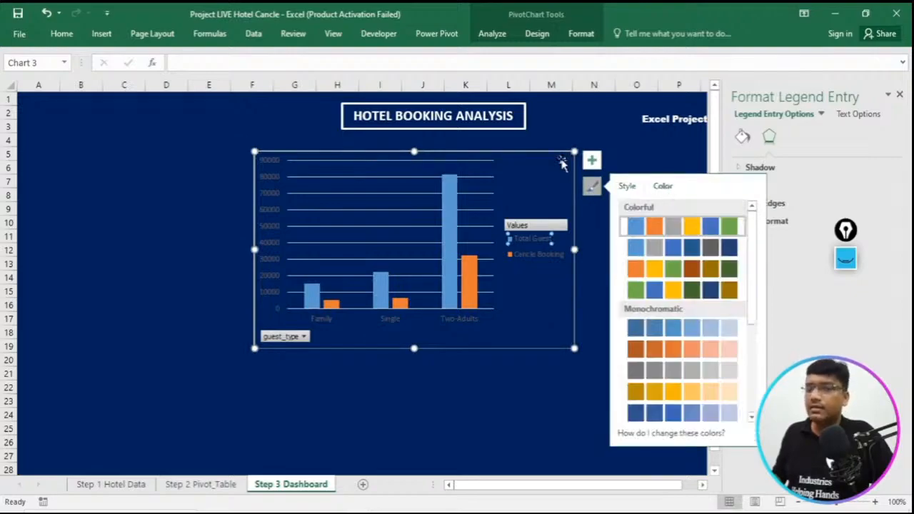
- Remove the gridlines from the guest type chart and shift the chart to about G5:N19
left_click(592, 160)
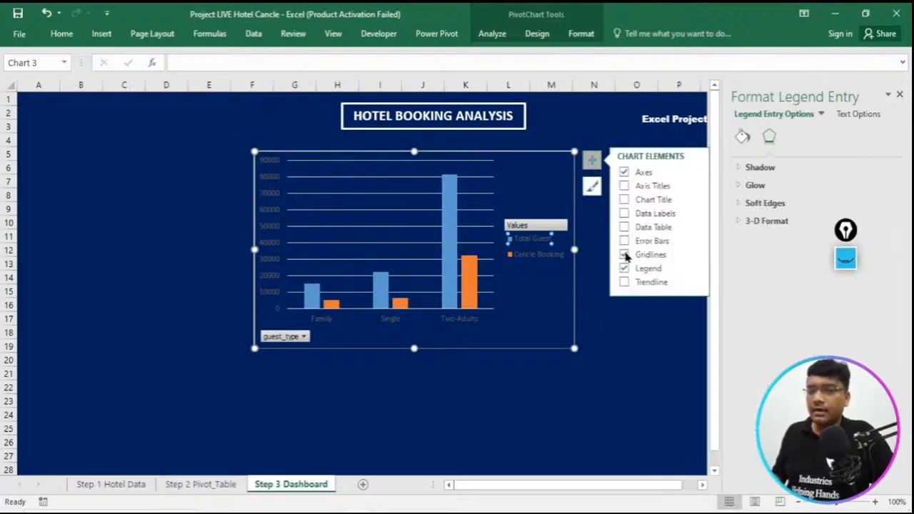
left_click(625, 256)
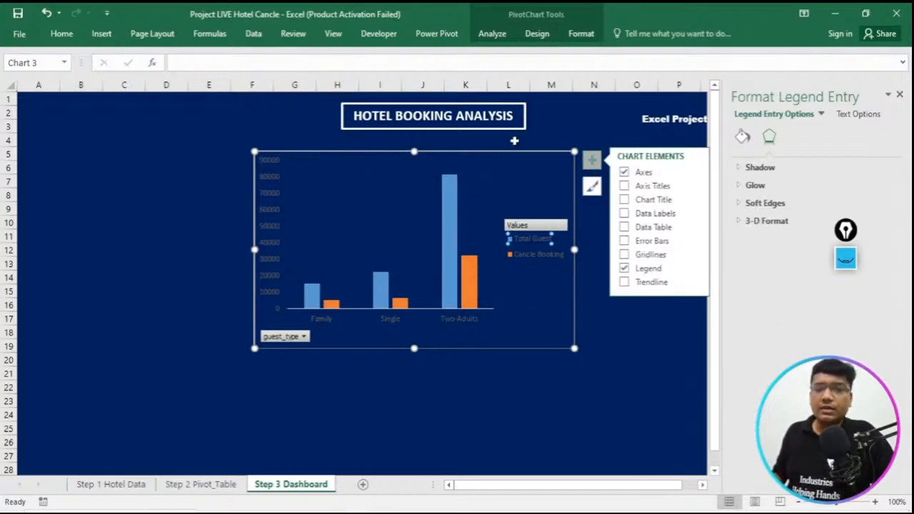
left_click_drag(515, 148, 542, 147)
- Format the vertical axis labels of the guest type chart in white at font size 10
left_click(298, 244)
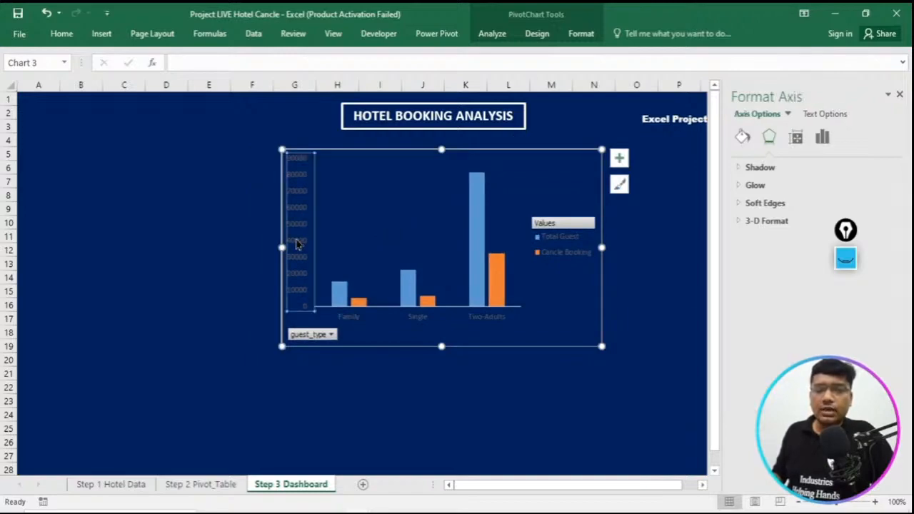
left_click(309, 180)
left_click(305, 185)
right_click(305, 188)
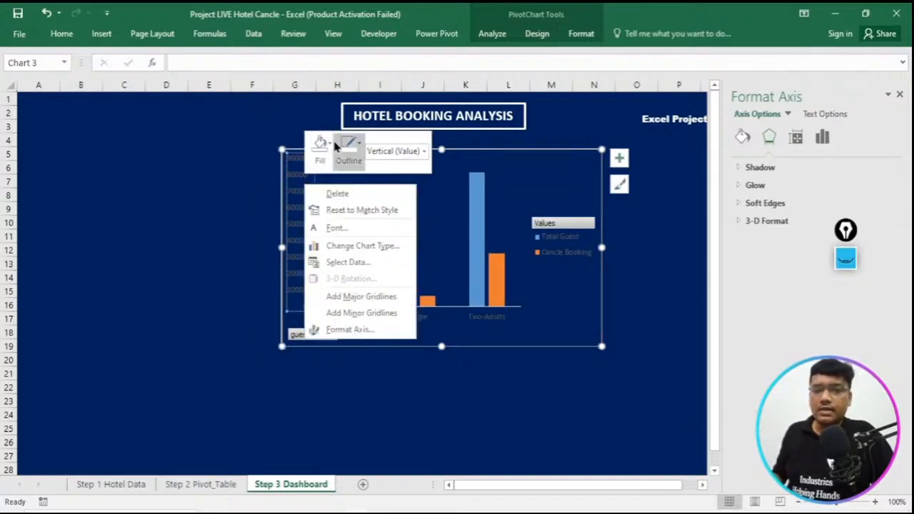
left_click(337, 228)
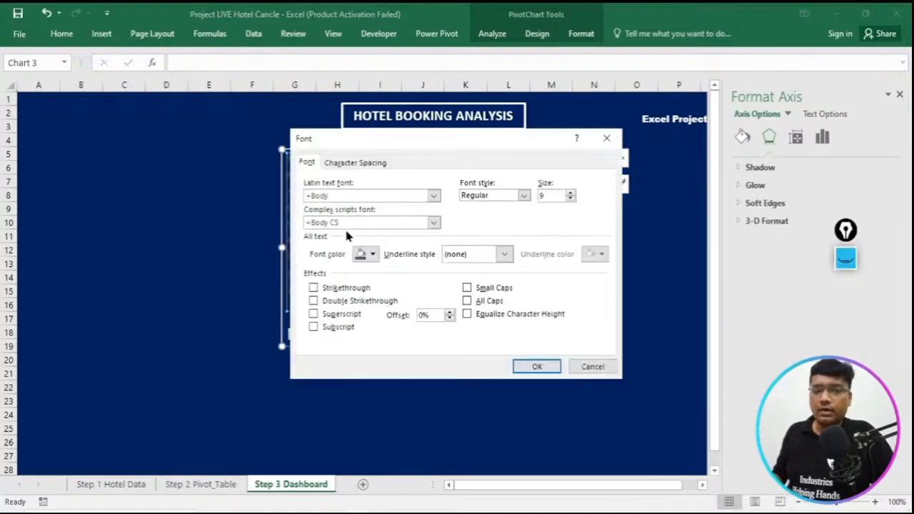
left_click_drag(488, 143, 608, 165)
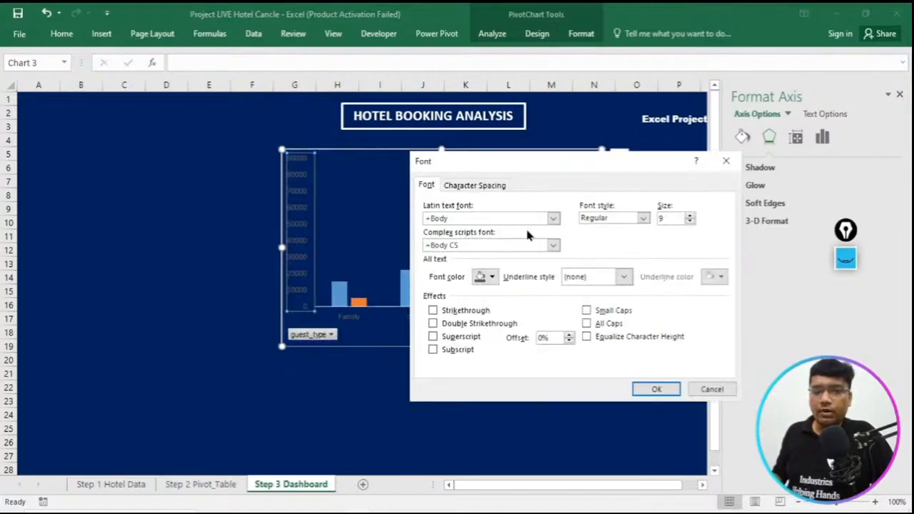
left_click(492, 277)
left_click(479, 322)
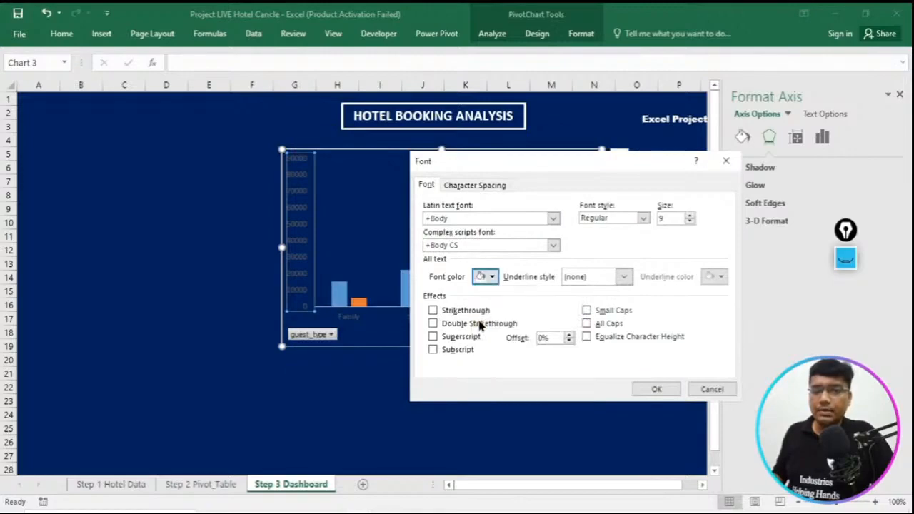
left_click(690, 217)
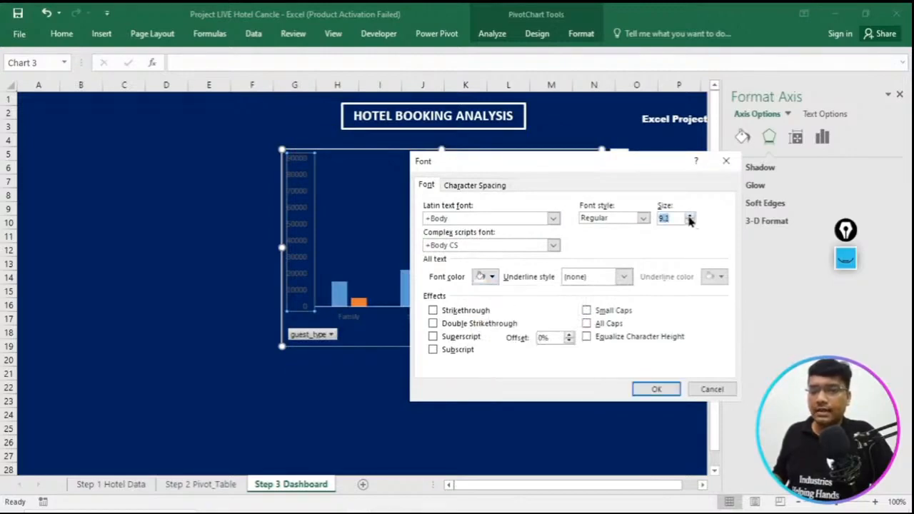
left_click(690, 217)
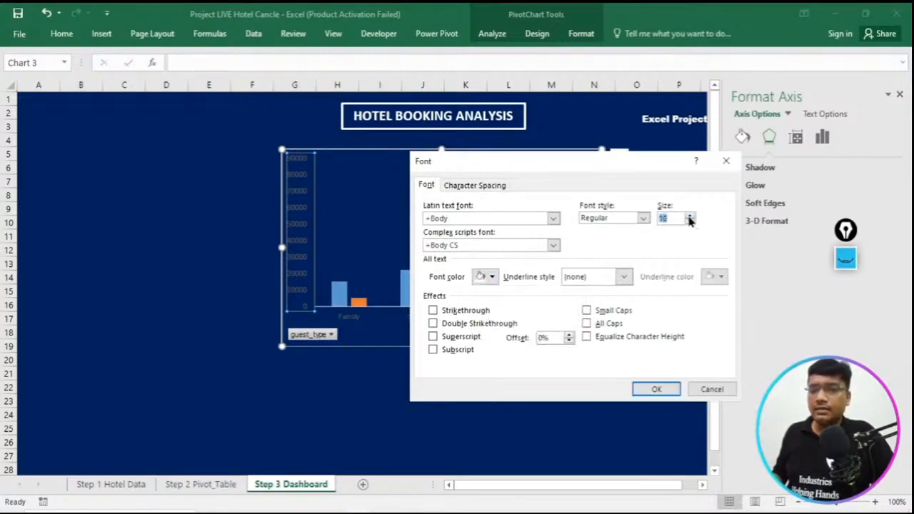
left_click(653, 390)
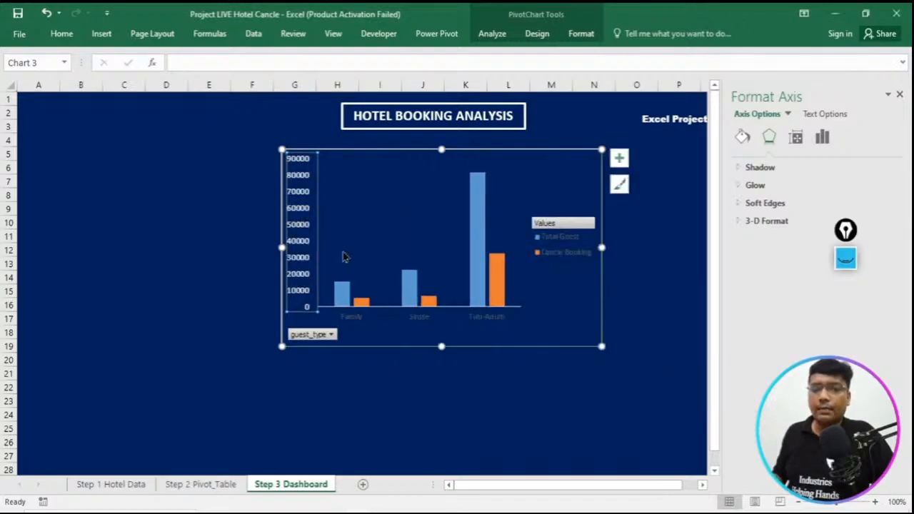
- Format the horizontal axis labels (Family, Single, Two-Adults) in white at font size 10
double_click(354, 319)
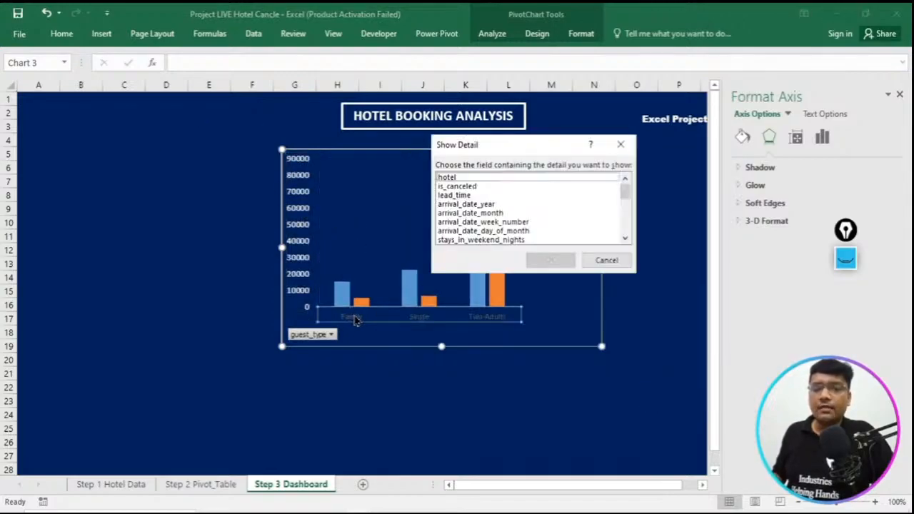
left_click(607, 260)
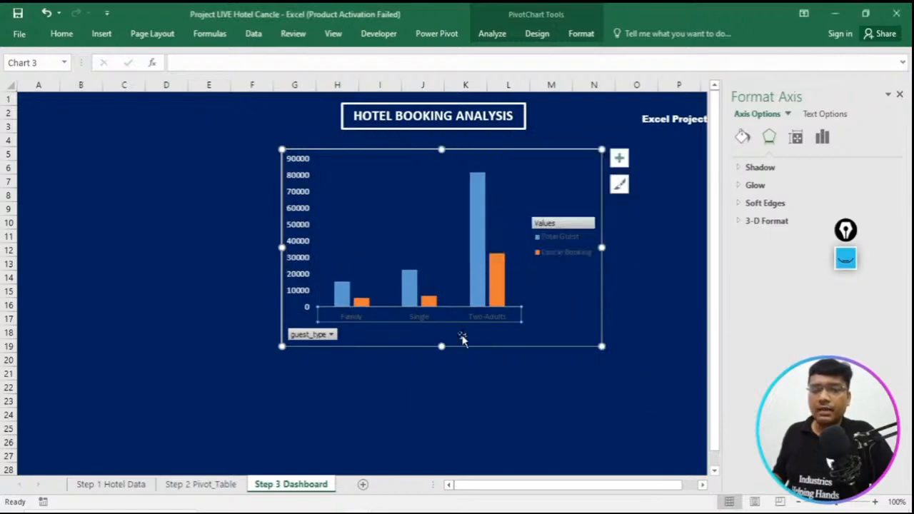
right_click(439, 321)
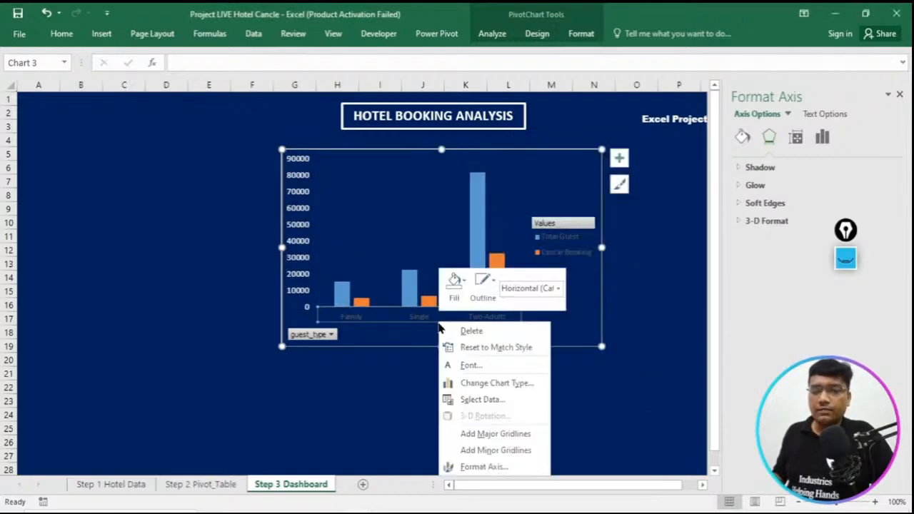
left_click(481, 377)
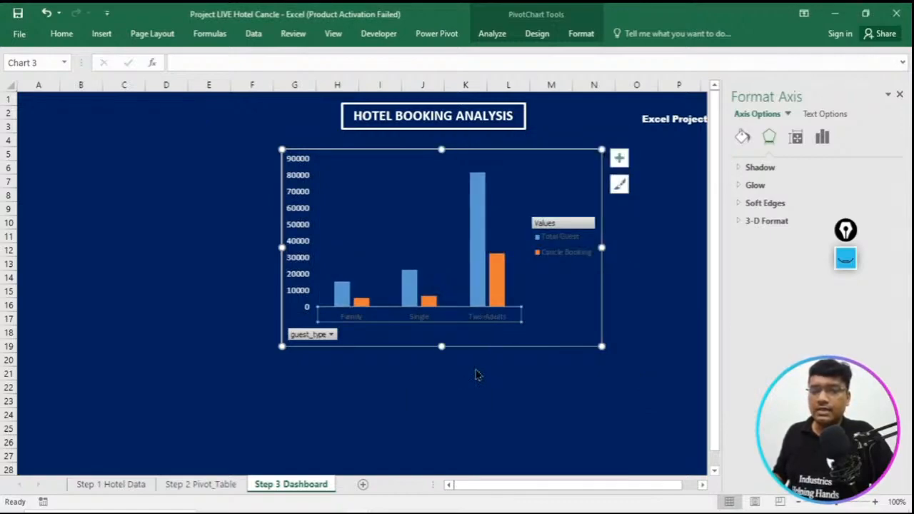
left_click(371, 255)
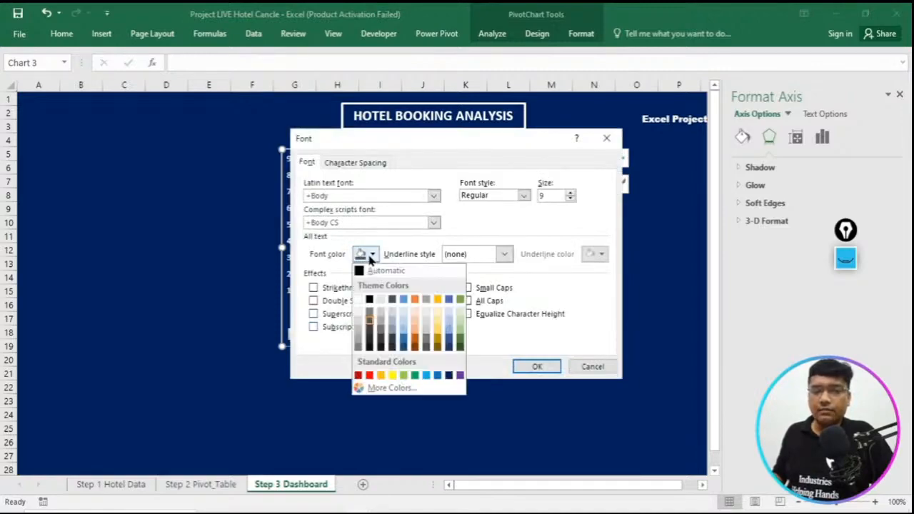
left_click(358, 300)
left_click_drag(552, 197, 522, 192)
type("10")
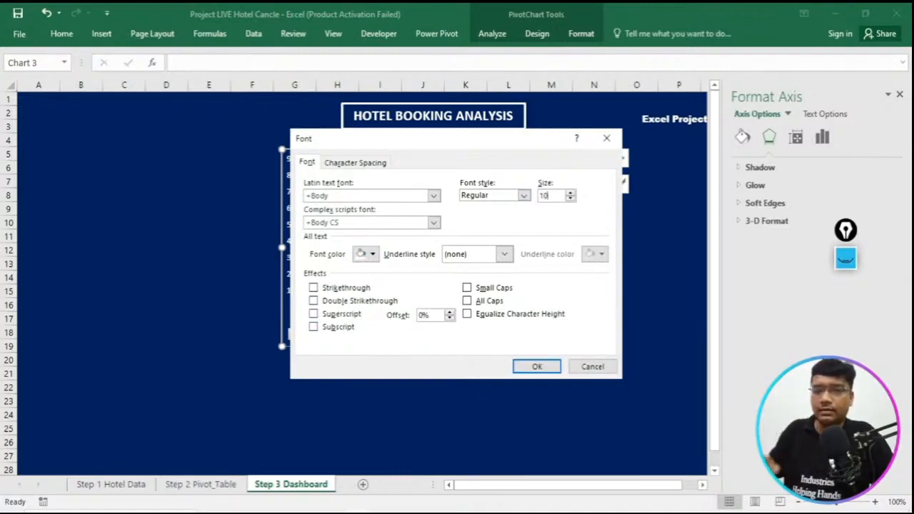
left_click(526, 367)
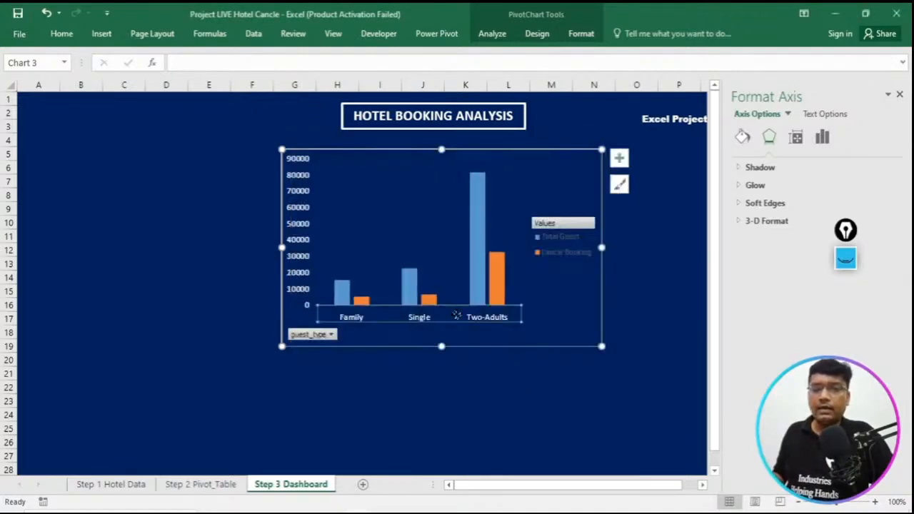
- Format the guest type chart's legend text in white at a slightly larger size and widen the chart into column O
left_click(561, 250)
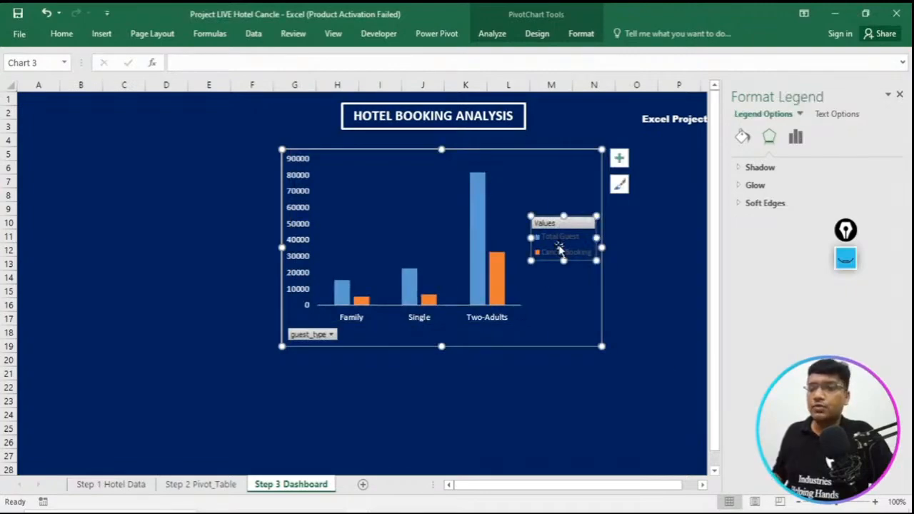
right_click(561, 250)
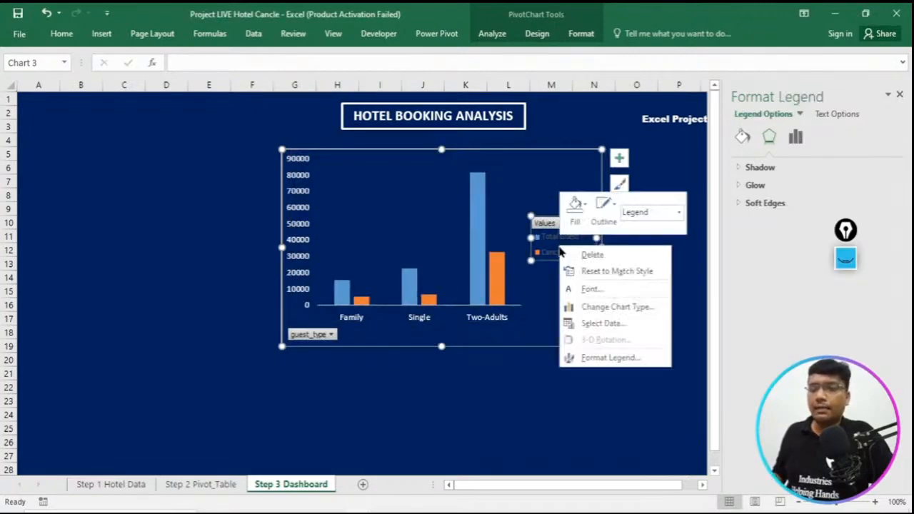
left_click(586, 289)
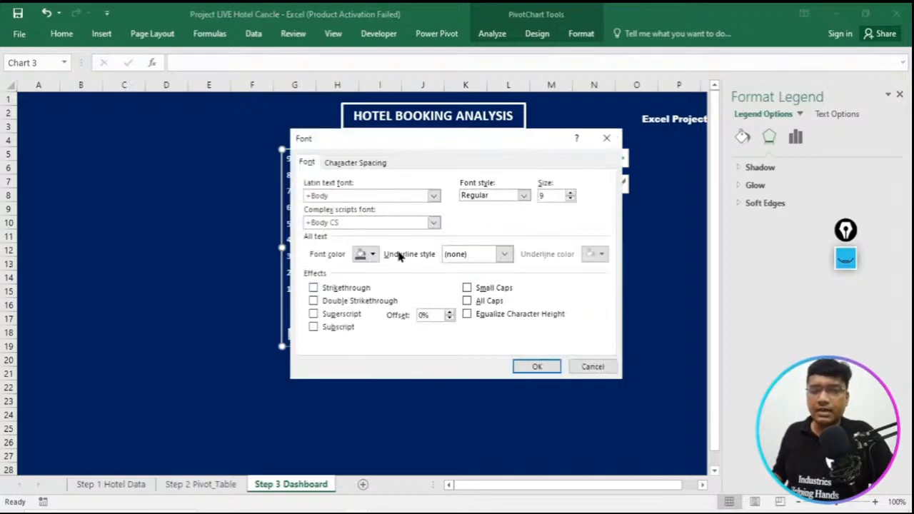
left_click(371, 254)
left_click(361, 299)
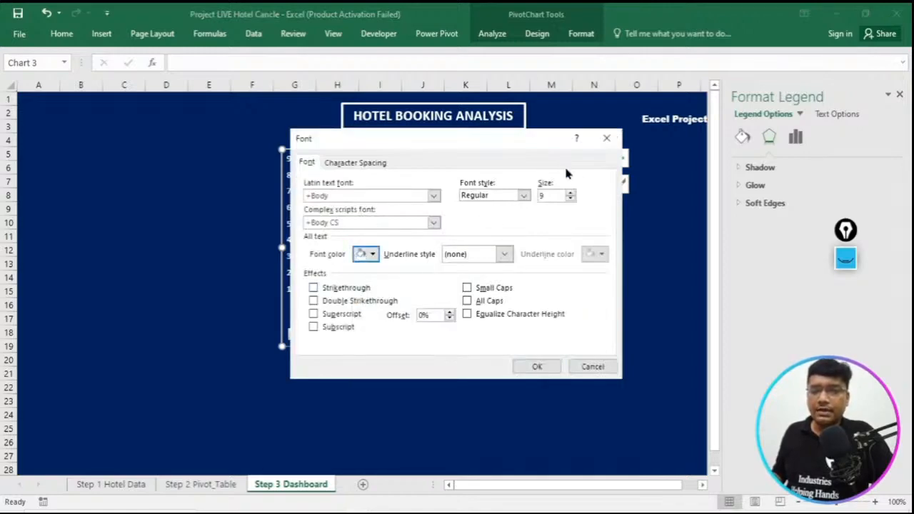
left_click(569, 197)
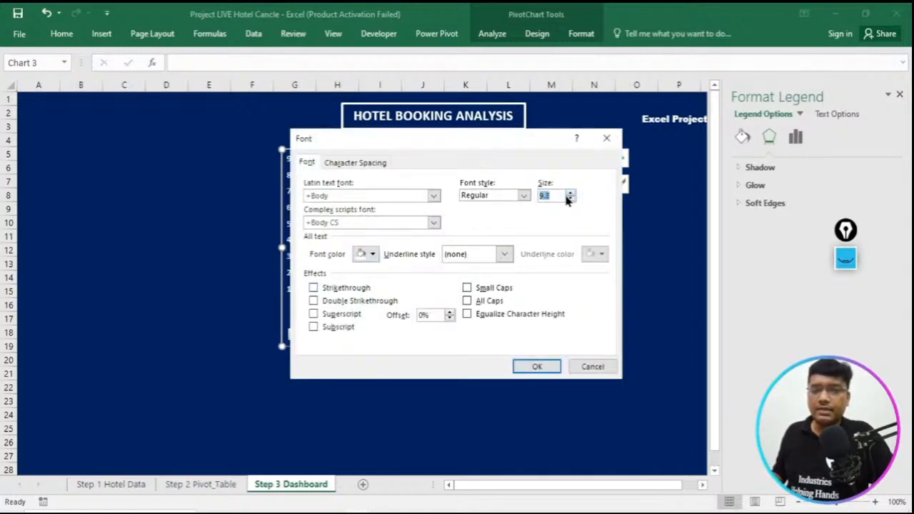
left_click(536, 367)
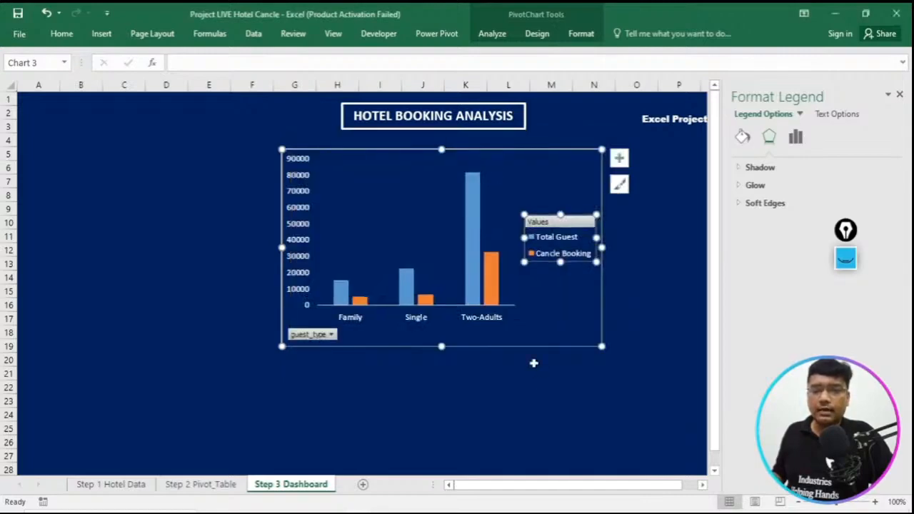
left_click_drag(600, 349, 630, 347)
left_click(330, 336)
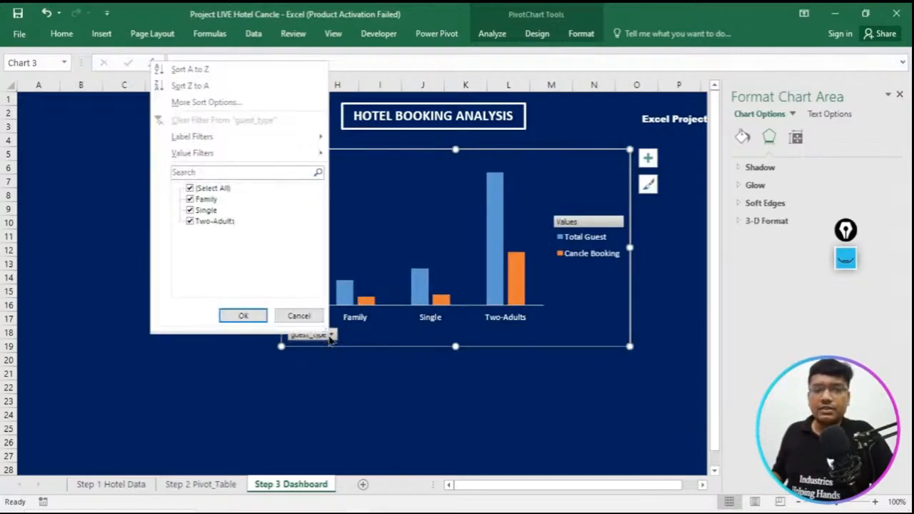
left_click(300, 316)
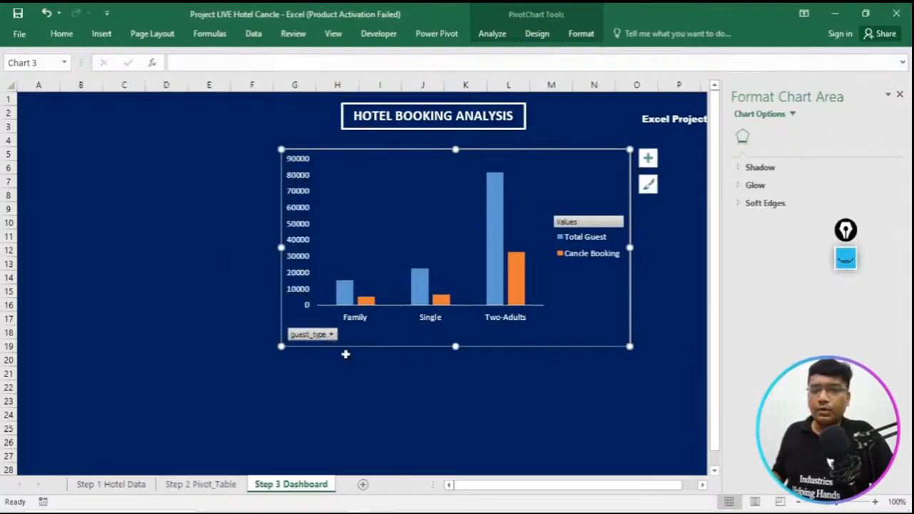
right_click(625, 157)
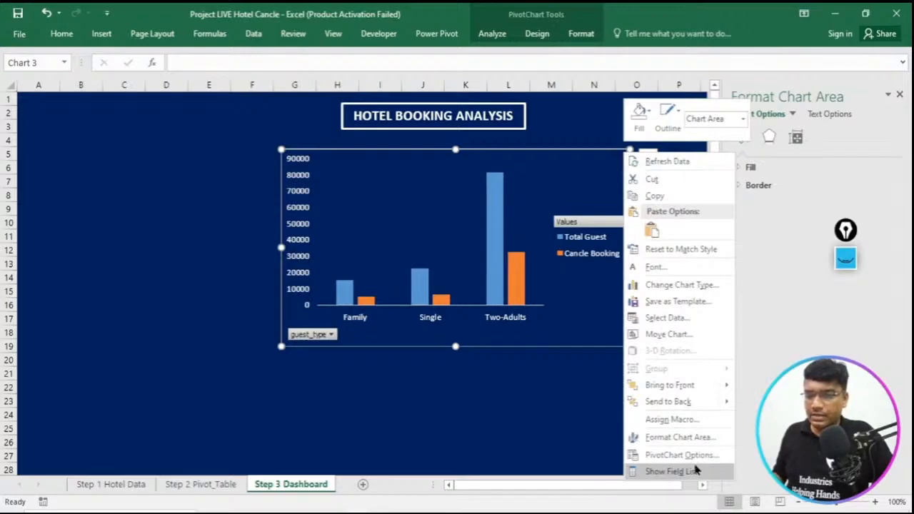
left_click(697, 424)
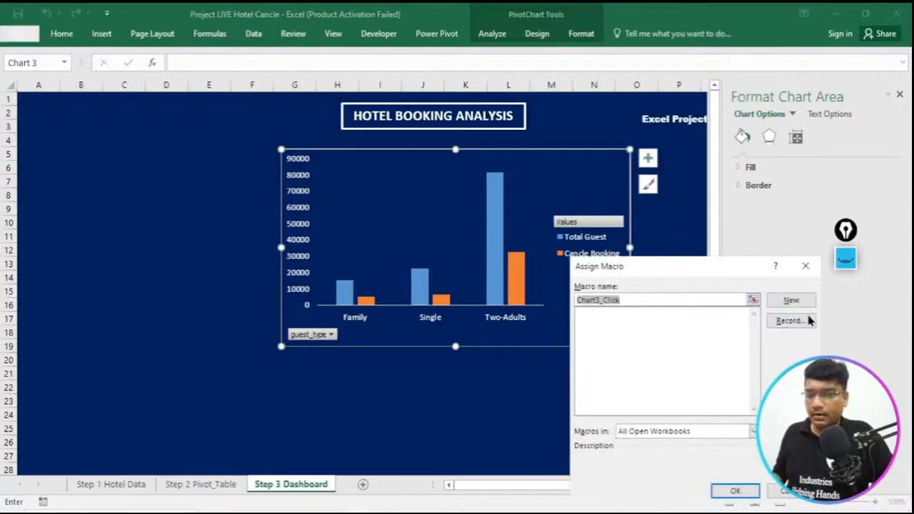
left_click(773, 492)
left_click(331, 336)
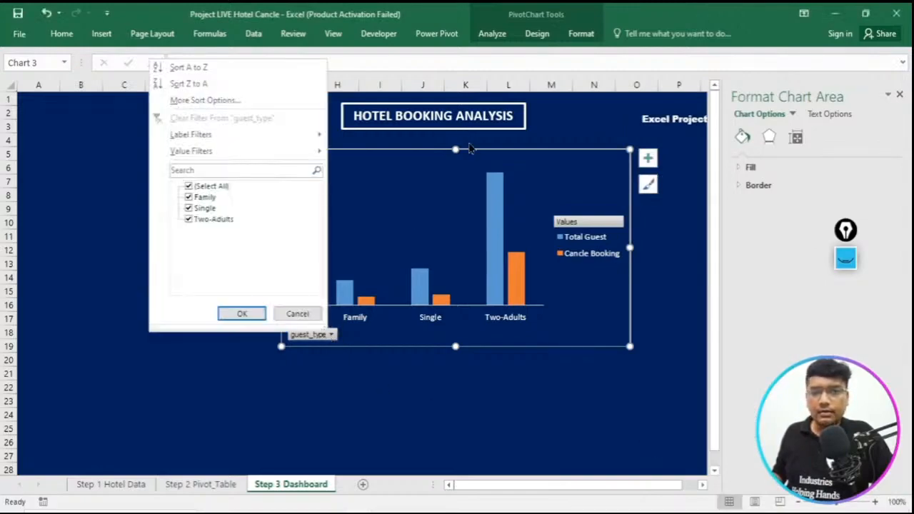
left_click(472, 148)
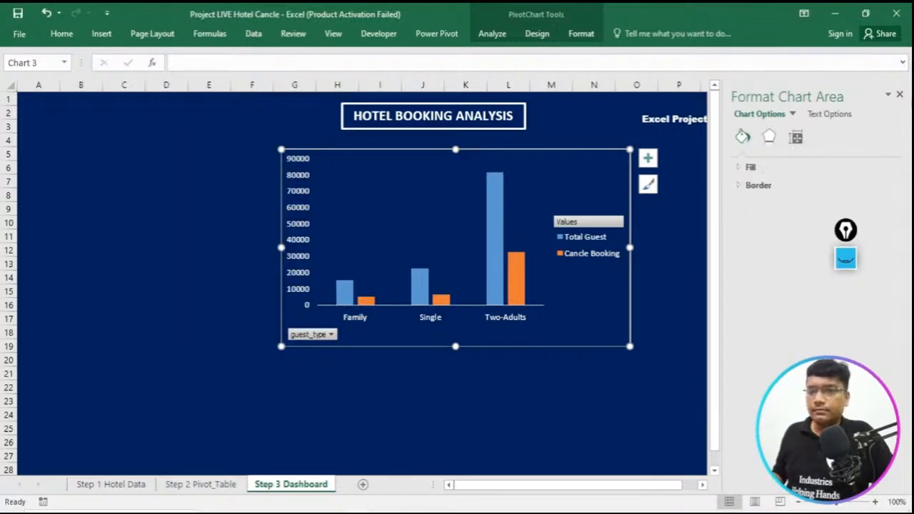
left_click(900, 95)
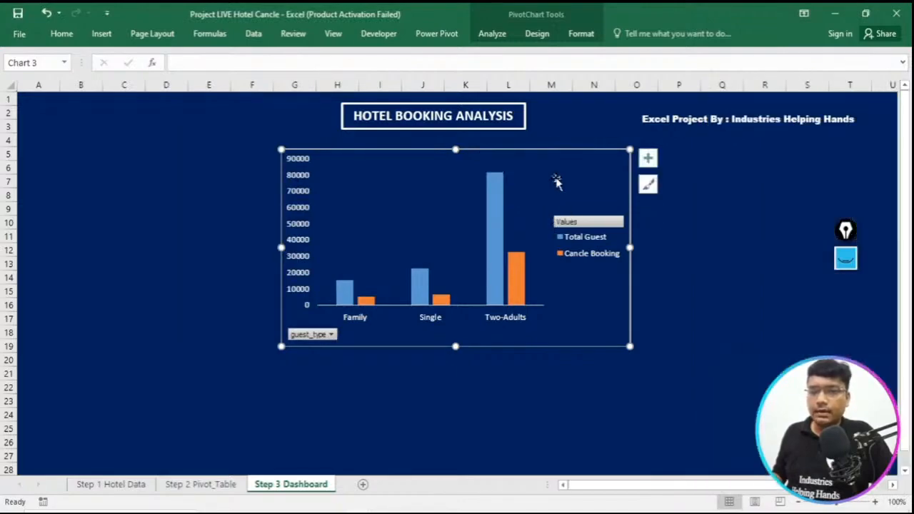
- Try to remove the guest_type field from the guest type chart
right_click(558, 152)
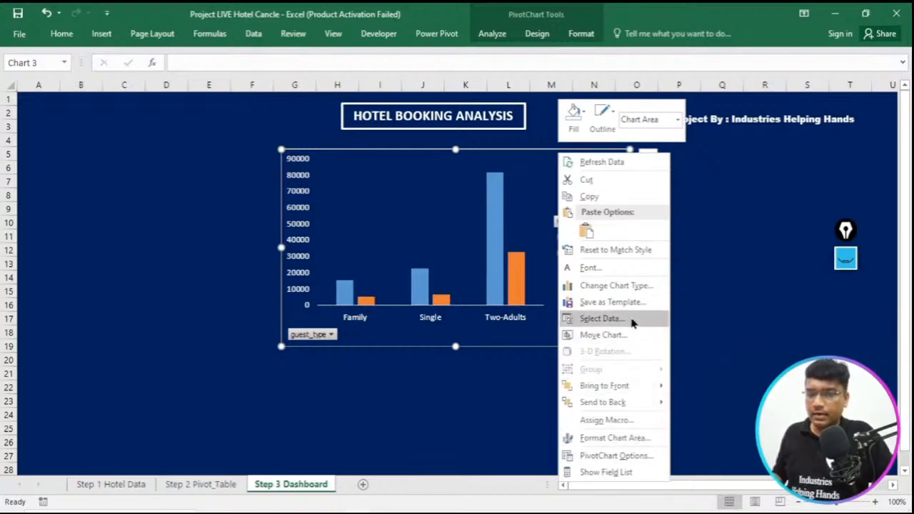
left_click(331, 335)
left_click(330, 335)
right_click(330, 336)
left_click(330, 336)
left_click(330, 336)
right_click(330, 336)
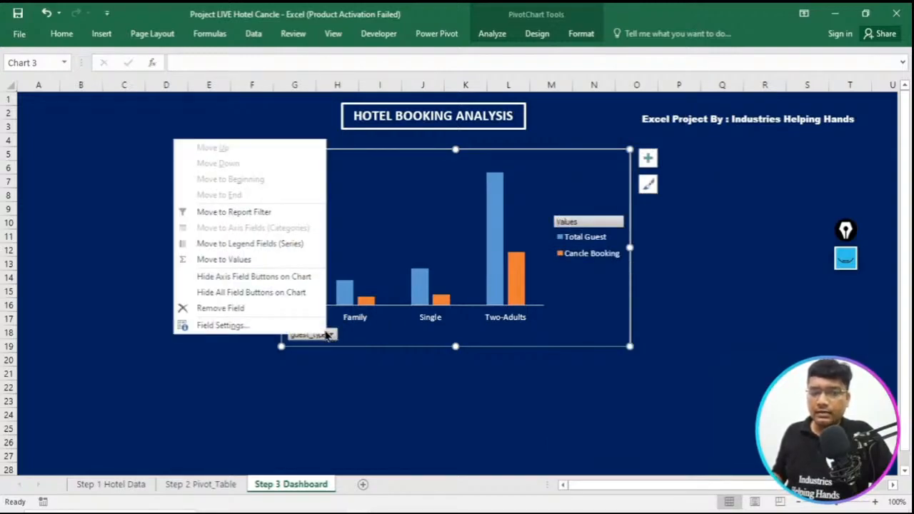
left_click(223, 307)
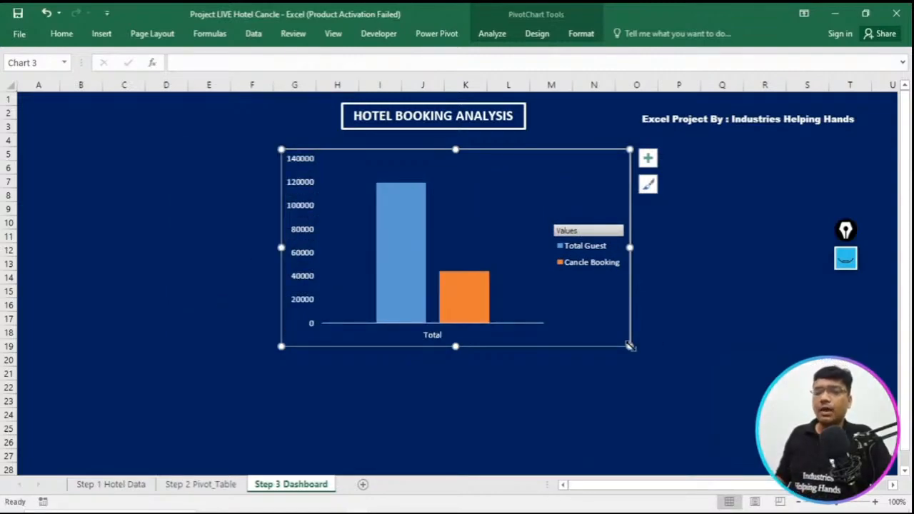
- Undo the removal of the guest_type field and return to the Step 3 Dashboard sheet
key("ctrl+Page_Up")
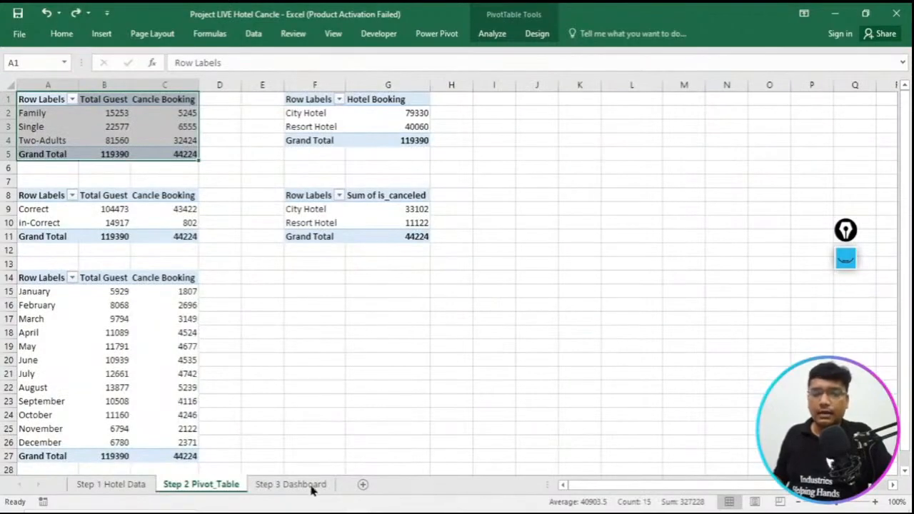
left_click(291, 485)
left_click(497, 361)
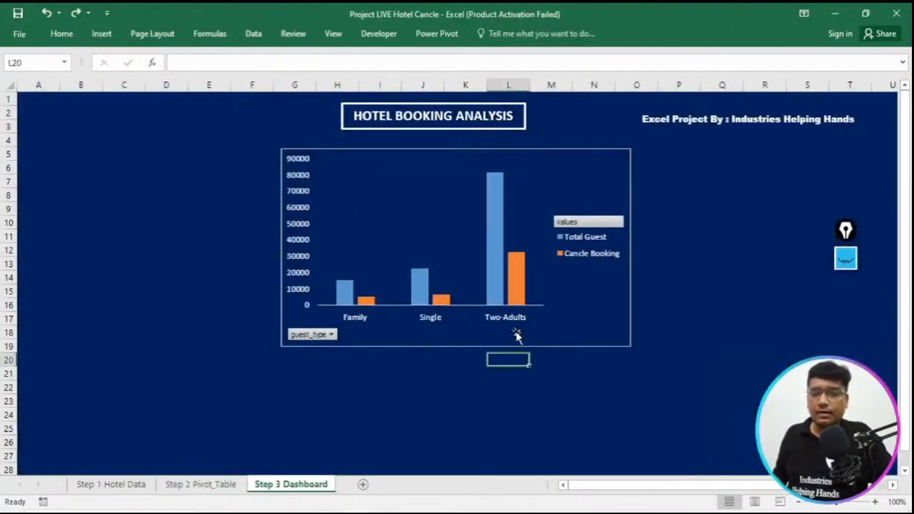
- Move the guest type chart to about H4:P18 and add data labels to its columns
left_click_drag(590, 152, 663, 146)
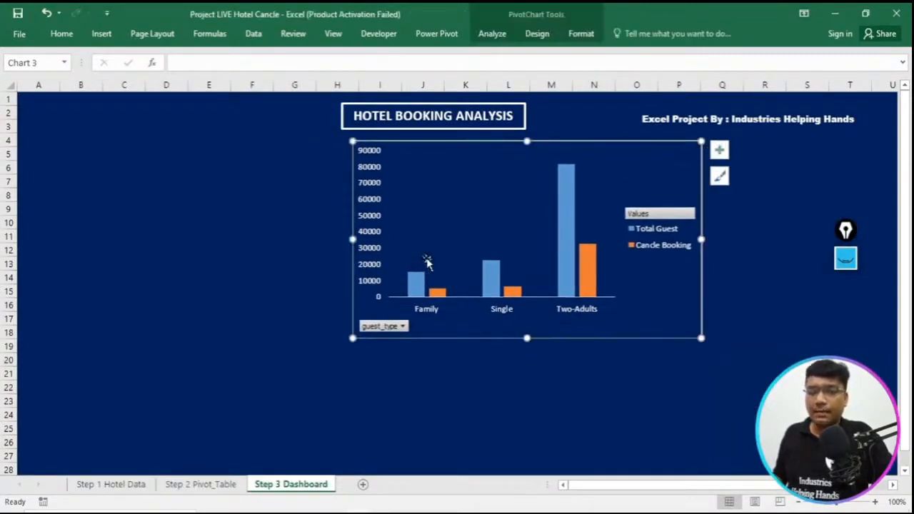
left_click(719, 150)
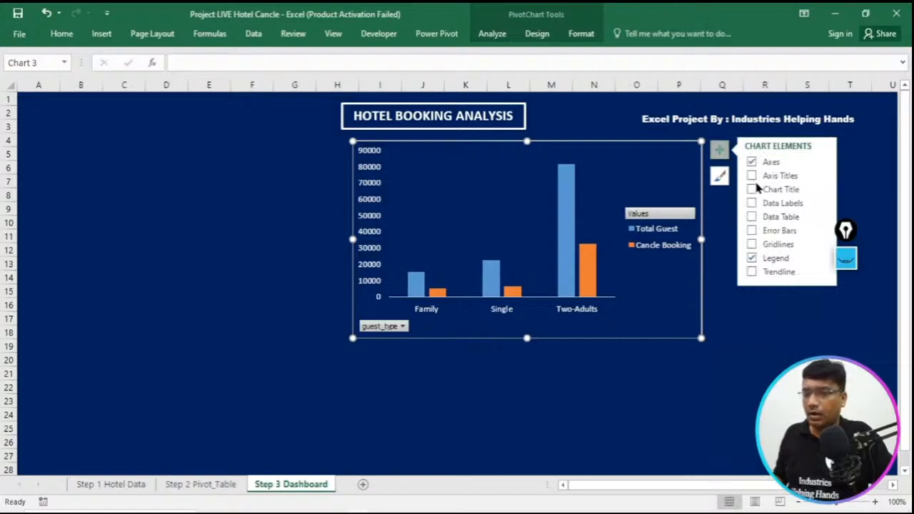
left_click(751, 203)
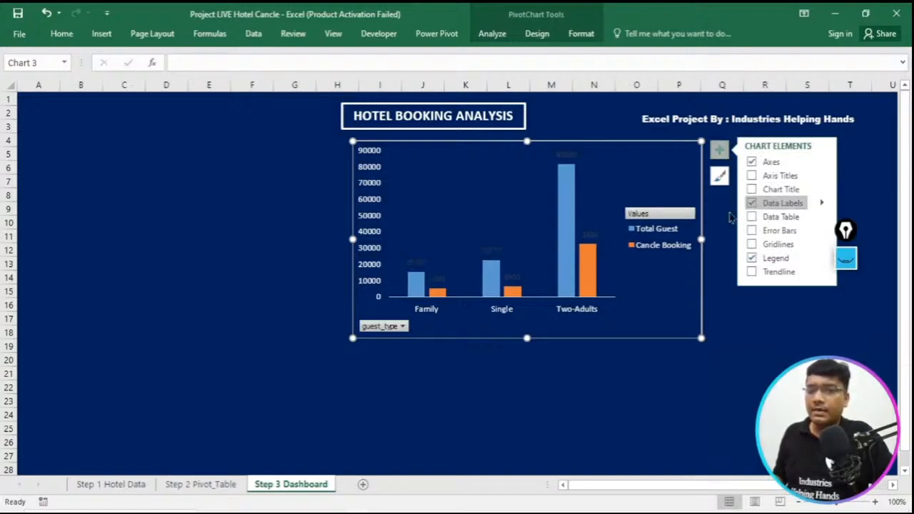
- Format only the Family data label of the Total Guest series in white
left_click(420, 263)
double_click(421, 264)
right_click(423, 267)
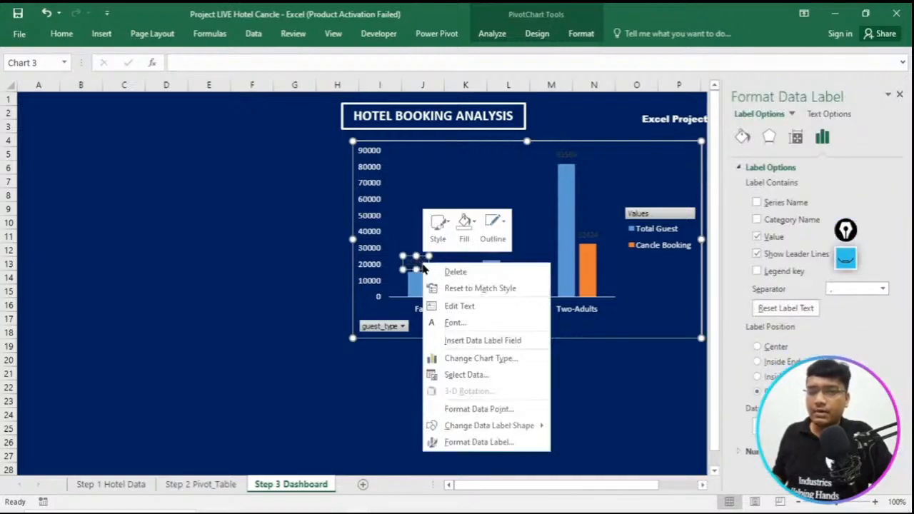
left_click(466, 322)
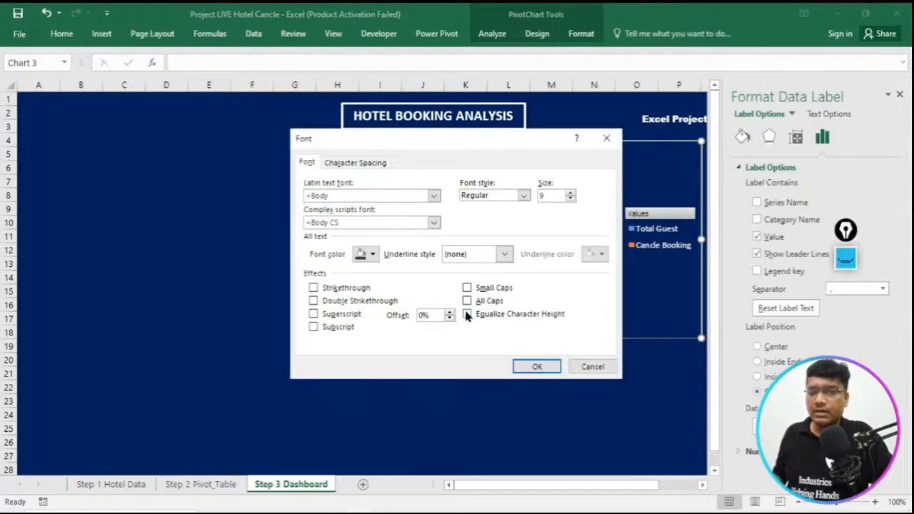
left_click(372, 254)
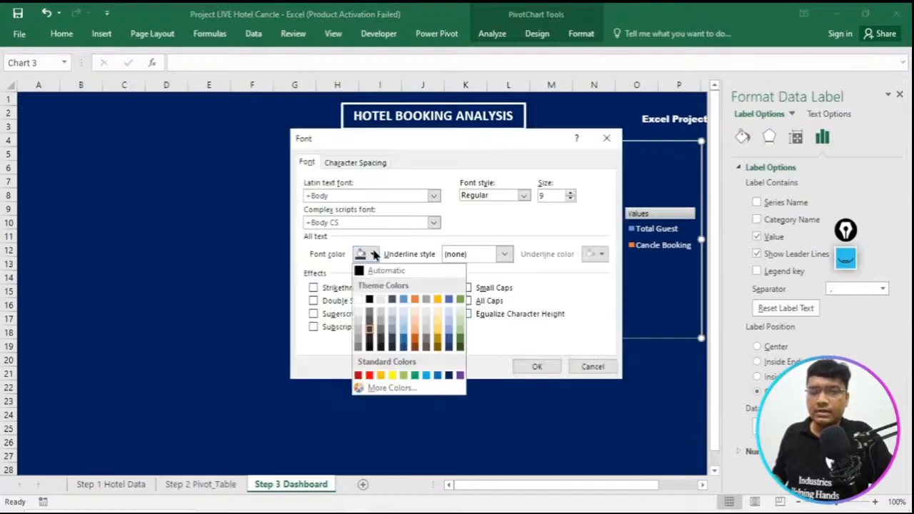
left_click(358, 300)
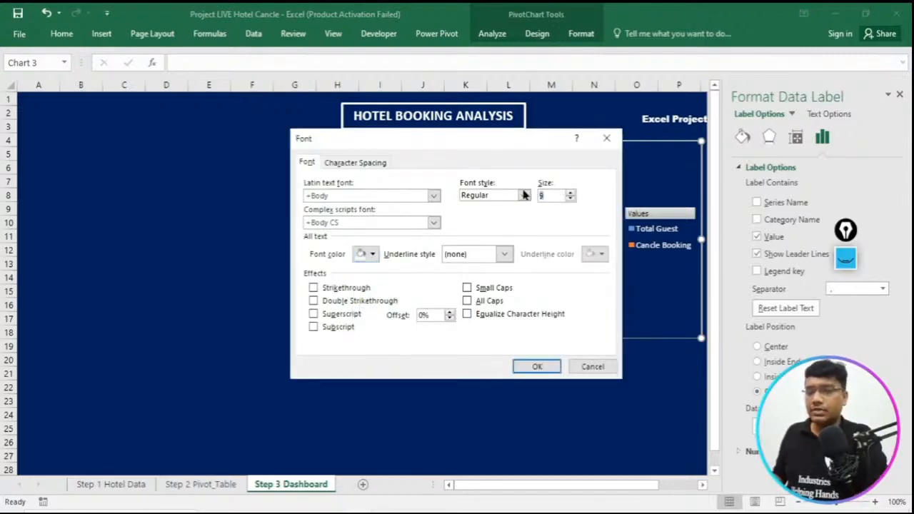
left_click(538, 367)
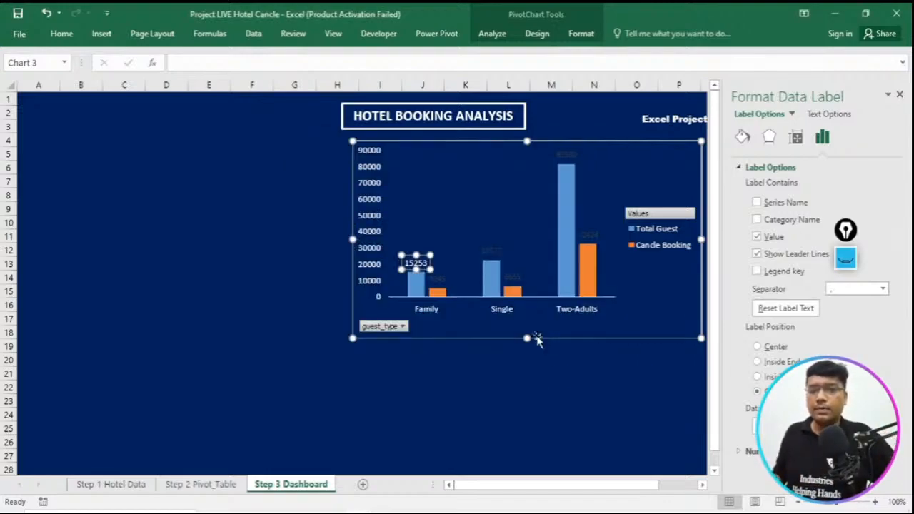
- Format all data labels of the Total Guest series in white at font size 10
left_click(490, 251)
left_click(490, 251)
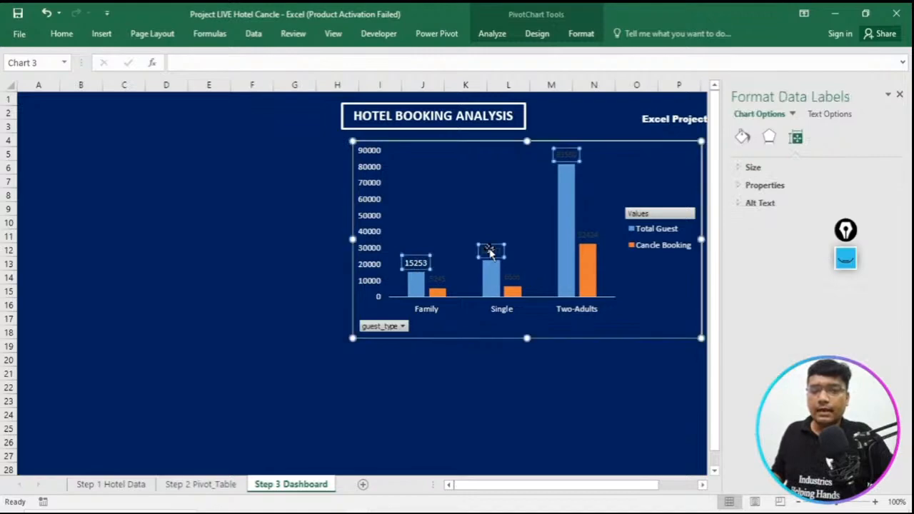
right_click(490, 251)
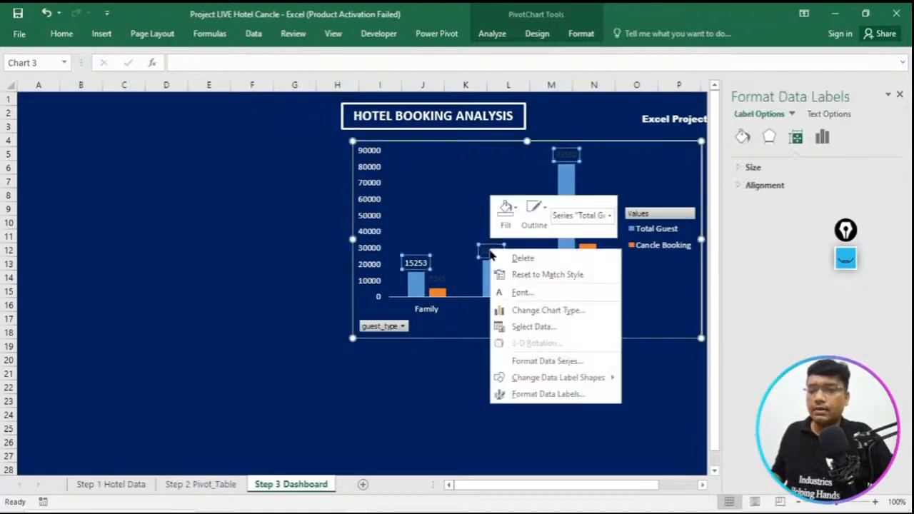
left_click(537, 293)
left_click(365, 254)
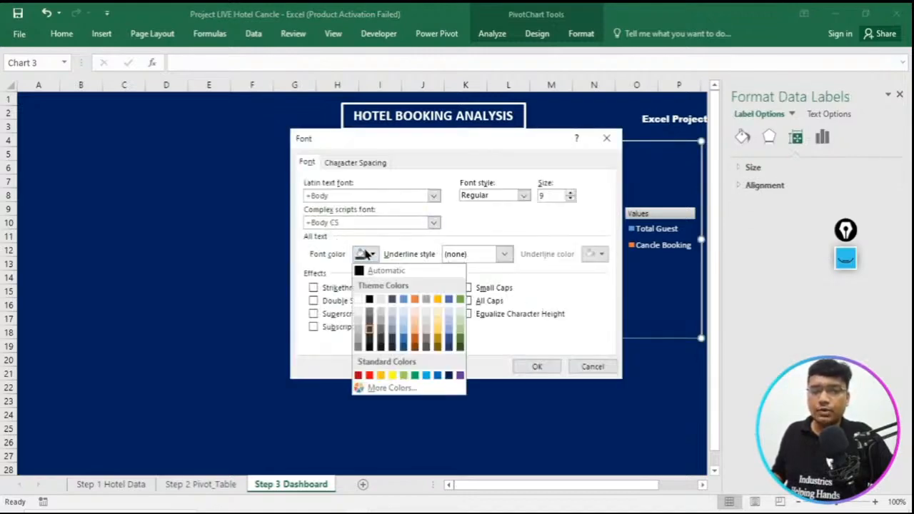
left_click(368, 300)
left_click(550, 196)
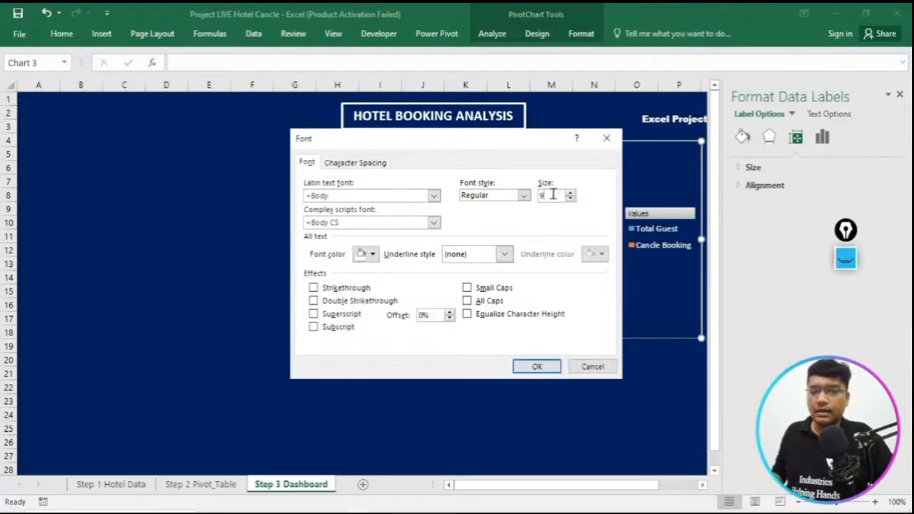
type("10")
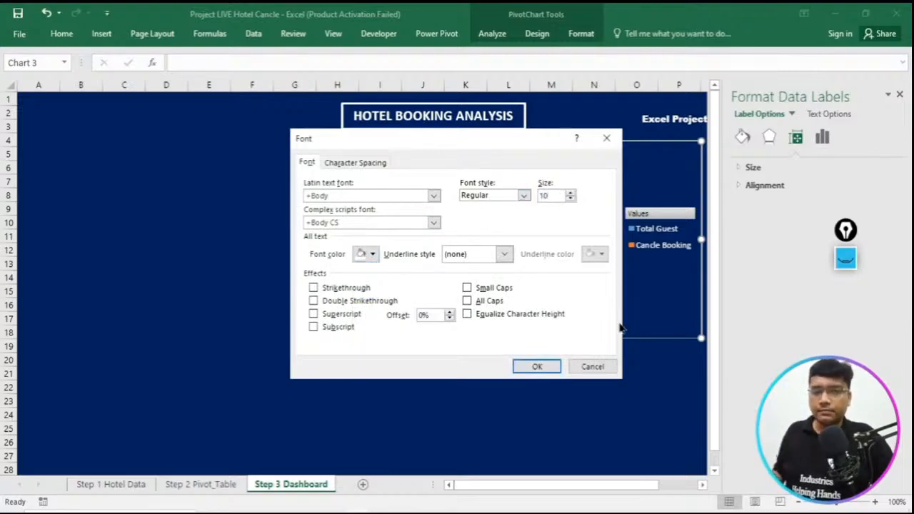
left_click(537, 366)
- Format all data labels of the Cancle Booking series in white at font size 10 and close the label formatting options
left_click(438, 280)
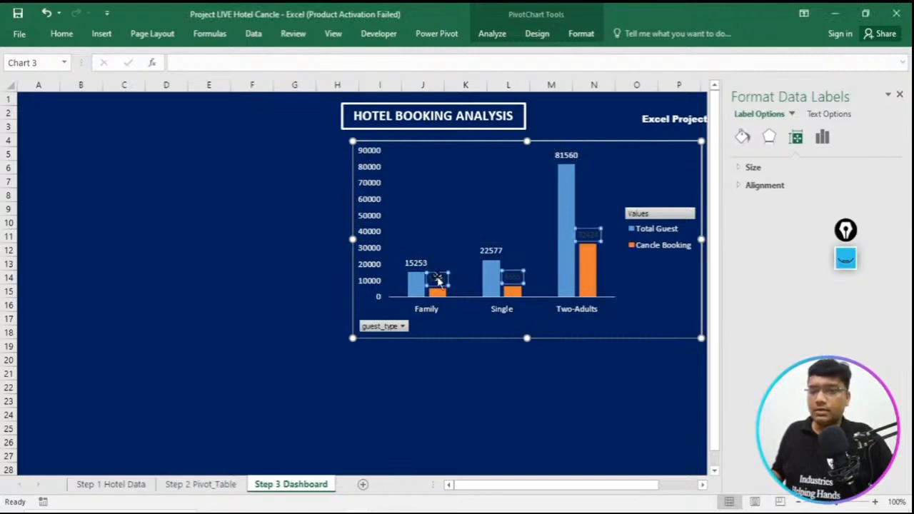
right_click(439, 280)
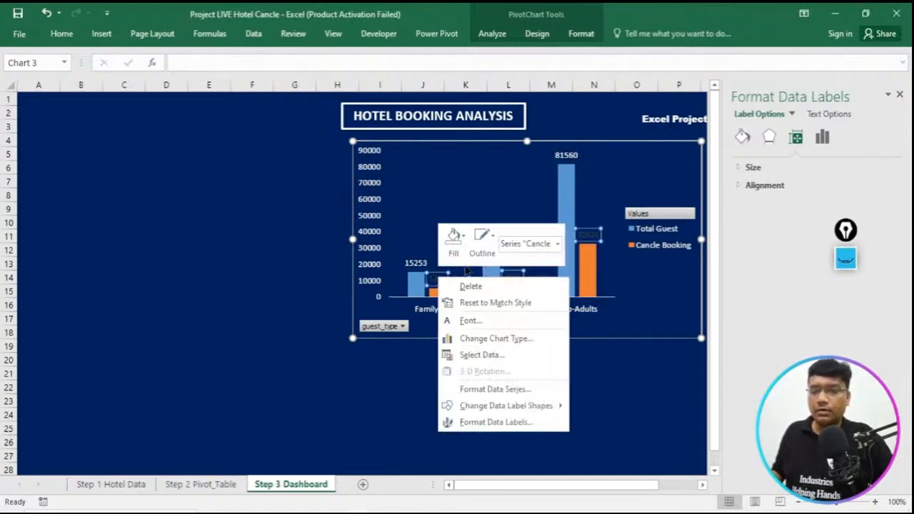
left_click(473, 320)
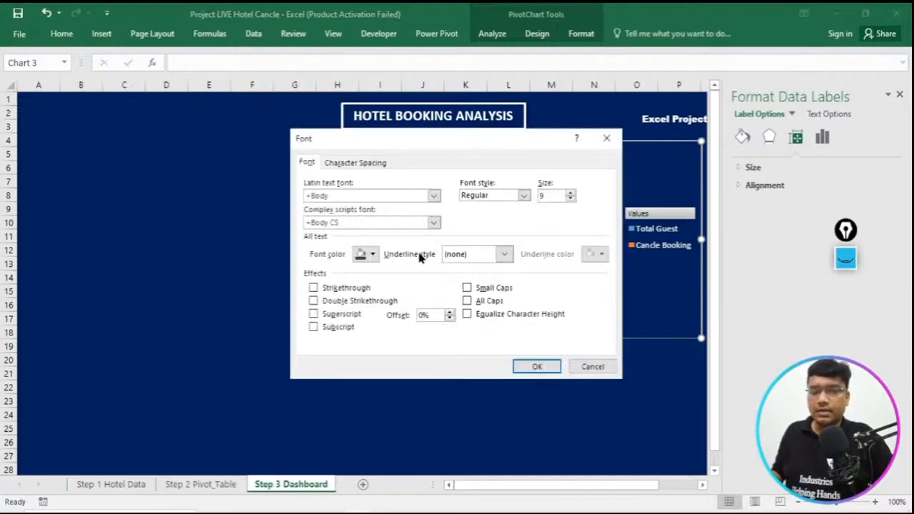
left_click(373, 256)
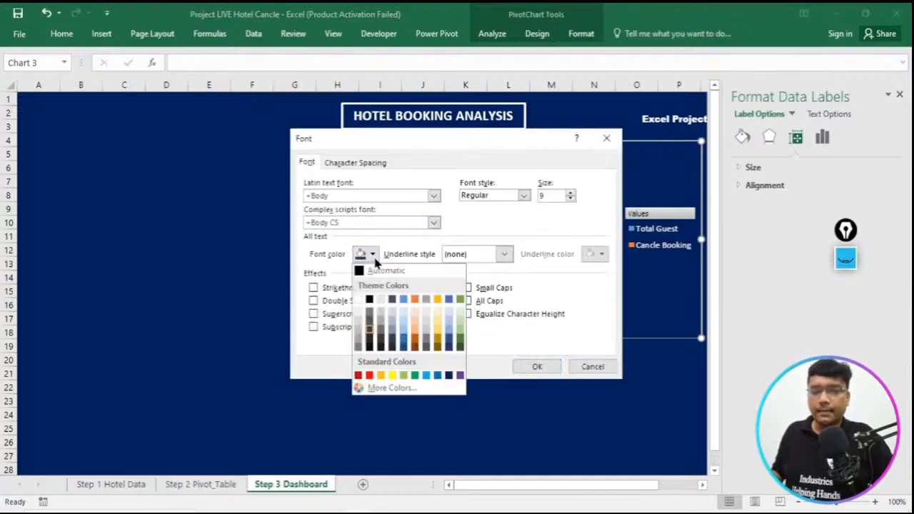
left_click(359, 299)
left_click(545, 184)
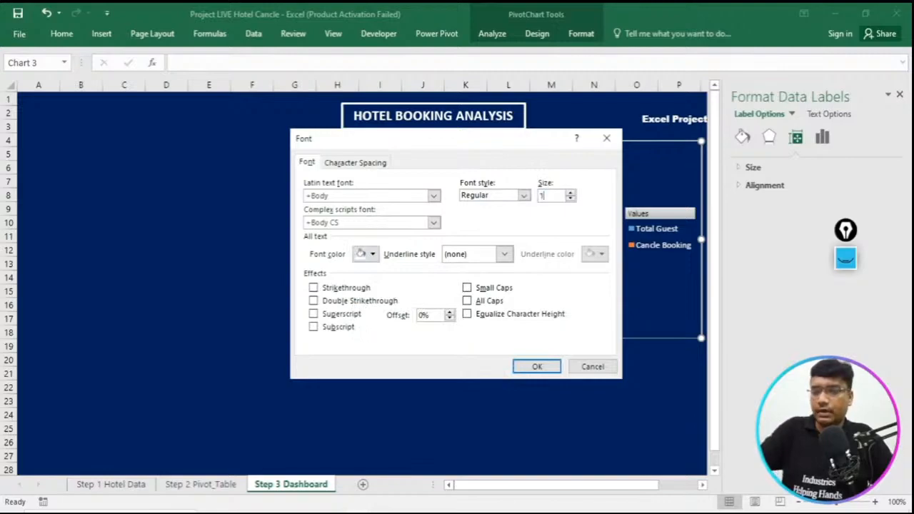
left_click(534, 367)
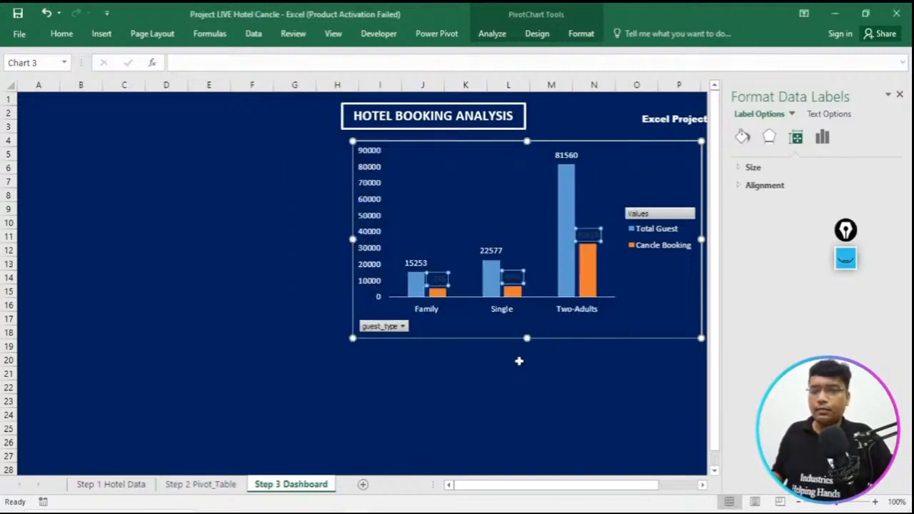
left_click(900, 95)
- Check the layout of the reference dashboard in the Excel_DB_Hotel_Booking_Project workbook and move the guest type chart to about D5:K19
left_click(719, 149)
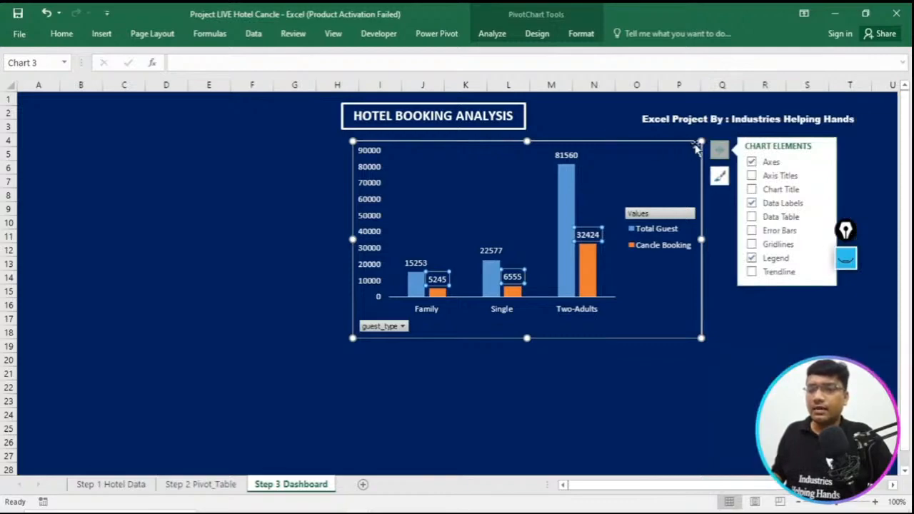
left_click_drag(696, 147, 772, 150)
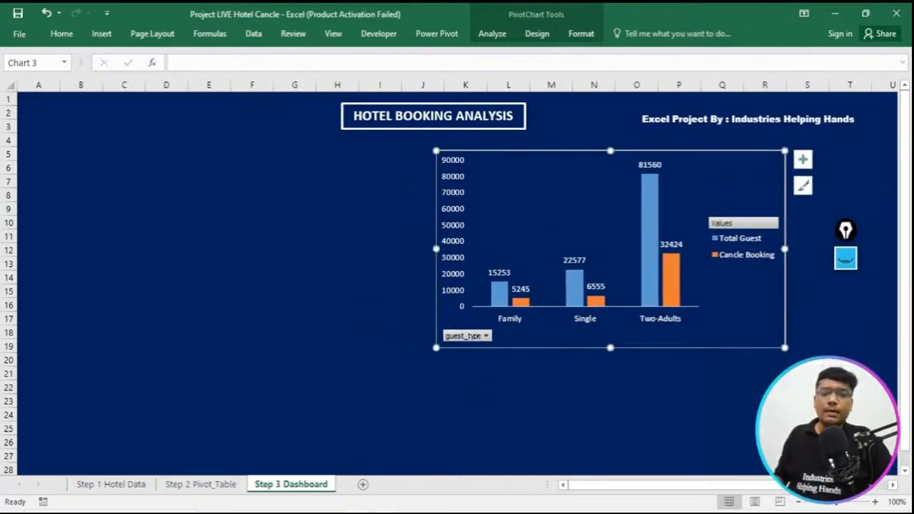
mouse_move(361, 512)
left_click(309, 470)
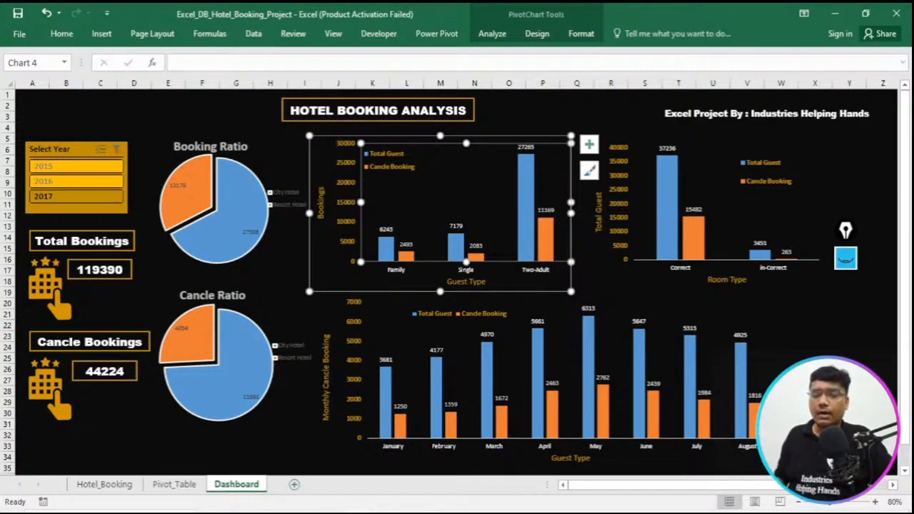
left_click(437, 457)
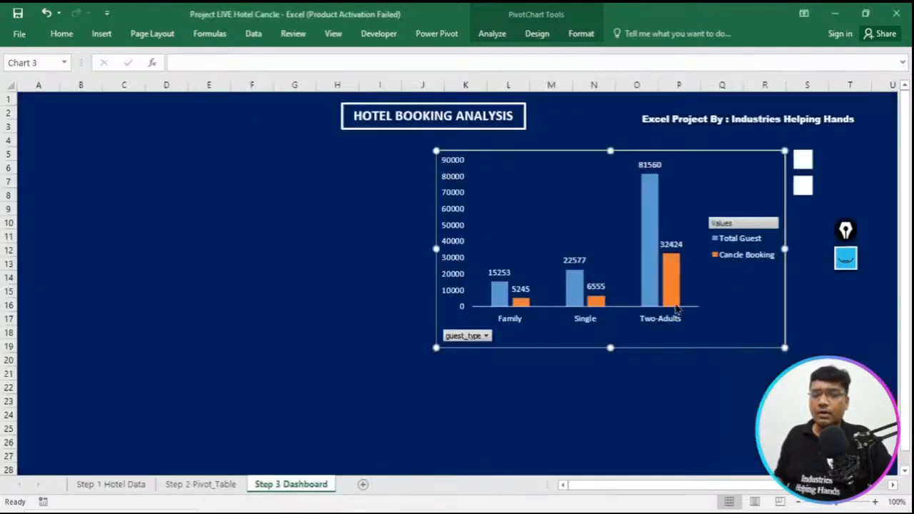
left_click_drag(713, 335, 417, 333)
- Insert a clustered column PivotChart from the Correct/in-Correct pivot table (A8:C11) on the Step 2 Pivot_Table sheet and cut it
left_click(178, 486)
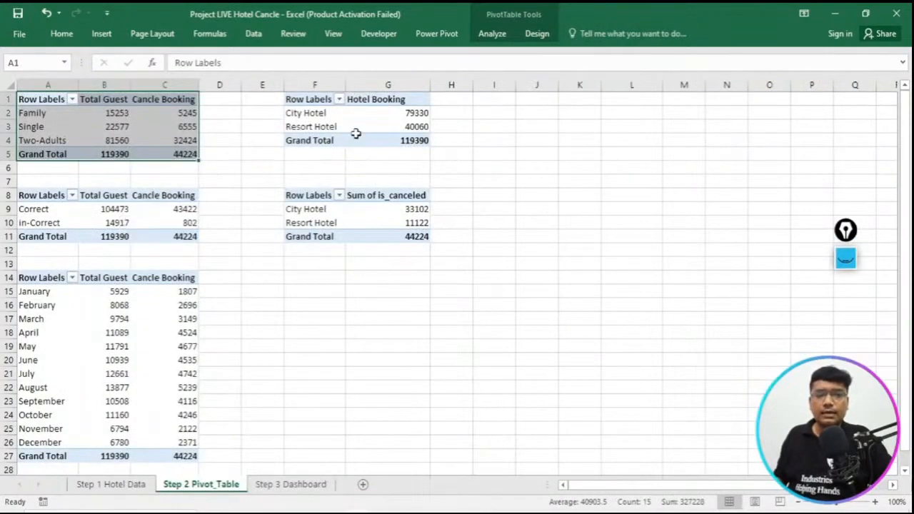
left_click(85, 210)
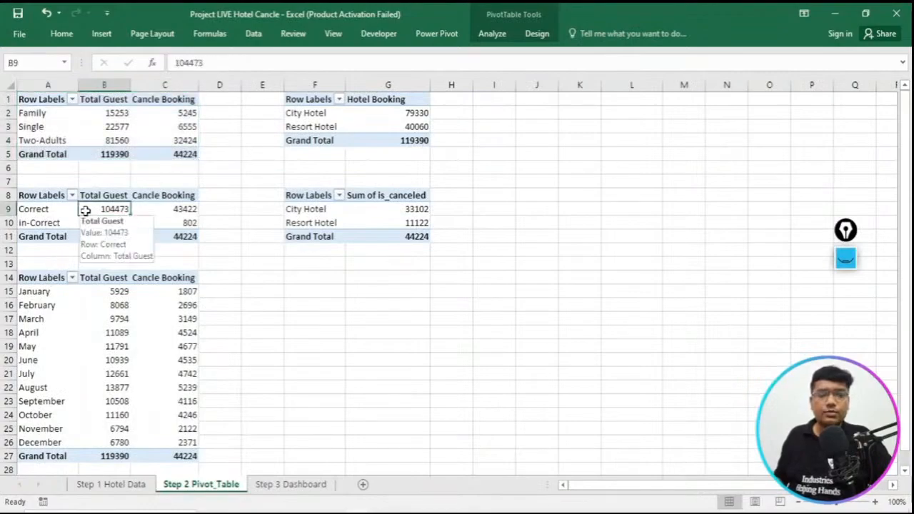
left_click_drag(45, 195, 179, 236)
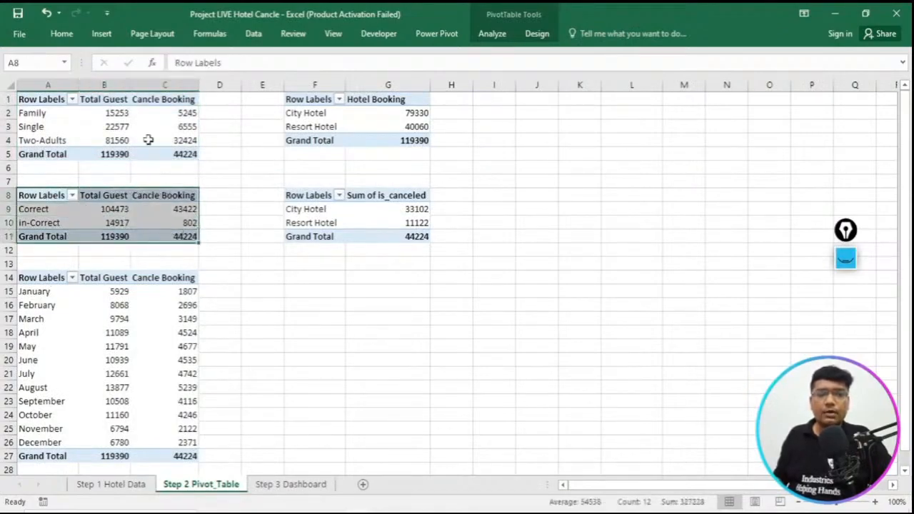
left_click(101, 35)
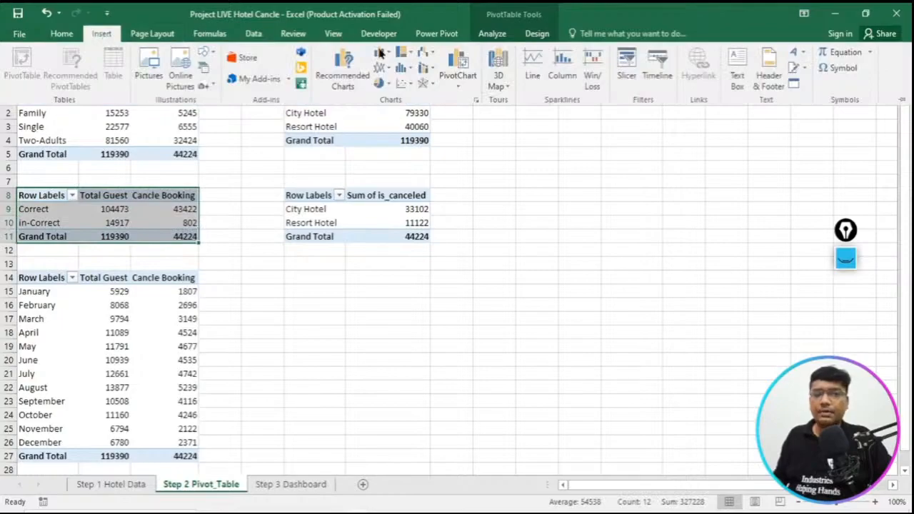
left_click(350, 71)
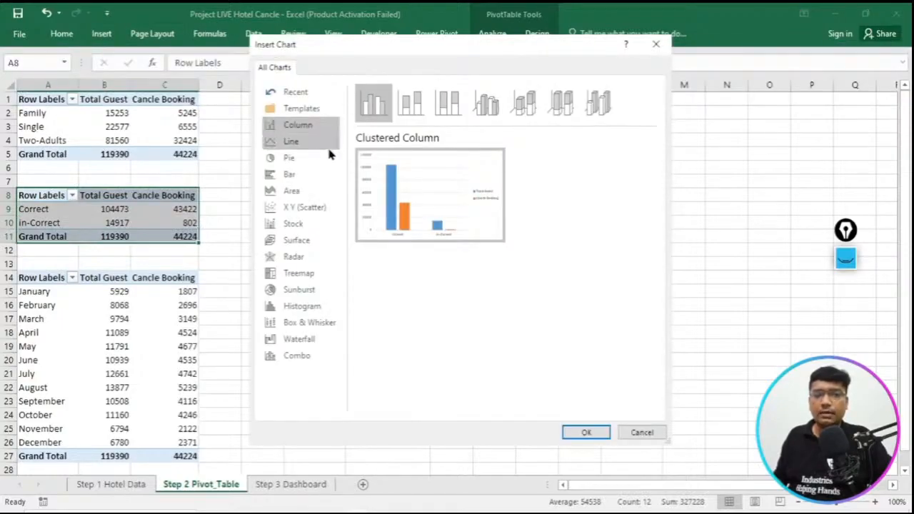
left_click(586, 432)
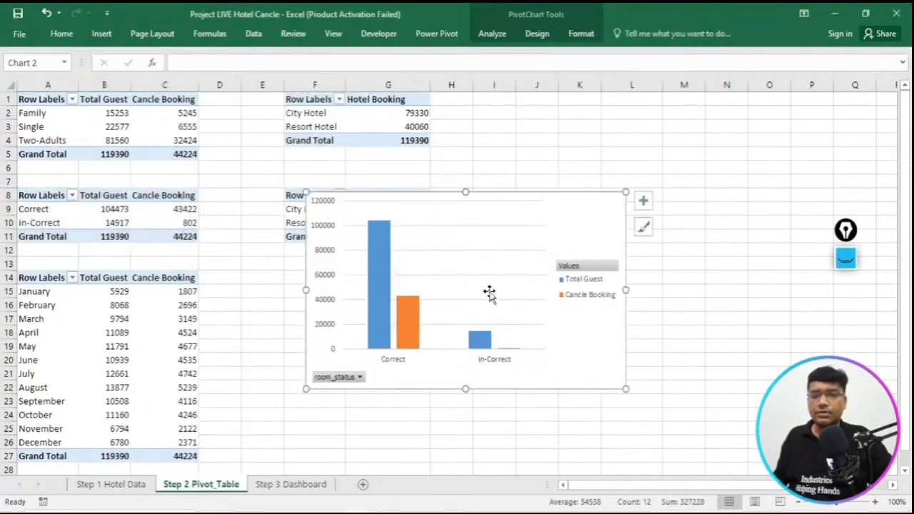
key("Delete")
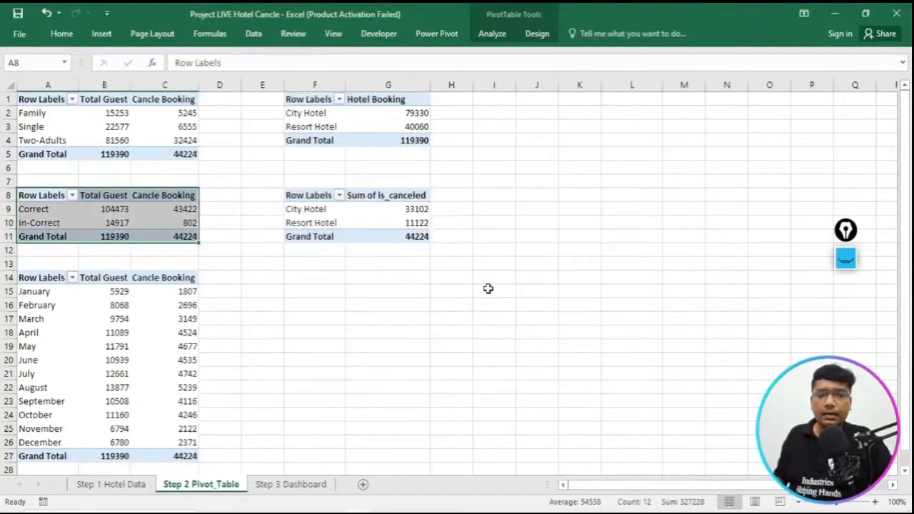
- Paste the room status chart on the Step 3 Dashboard sheet and move it beside the guest type chart, at about L8:S22
left_click(291, 485)
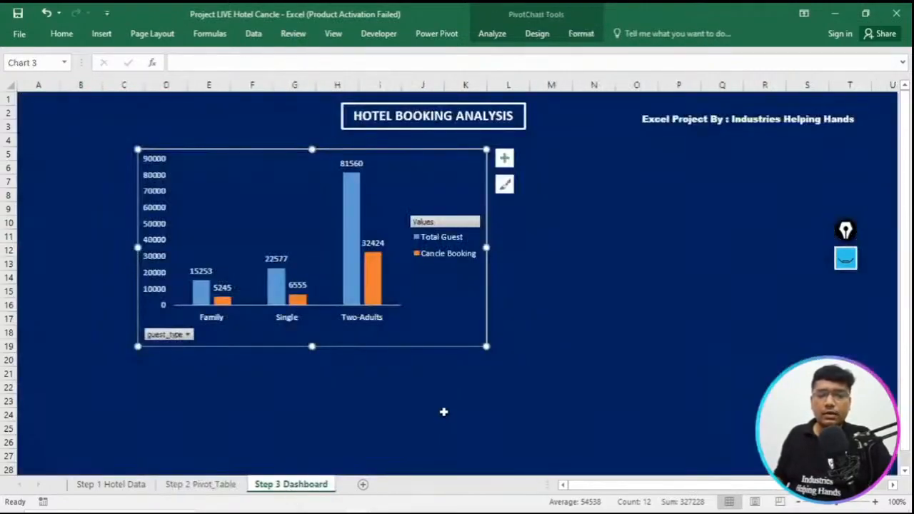
left_click(543, 331)
key("ctrl+v")
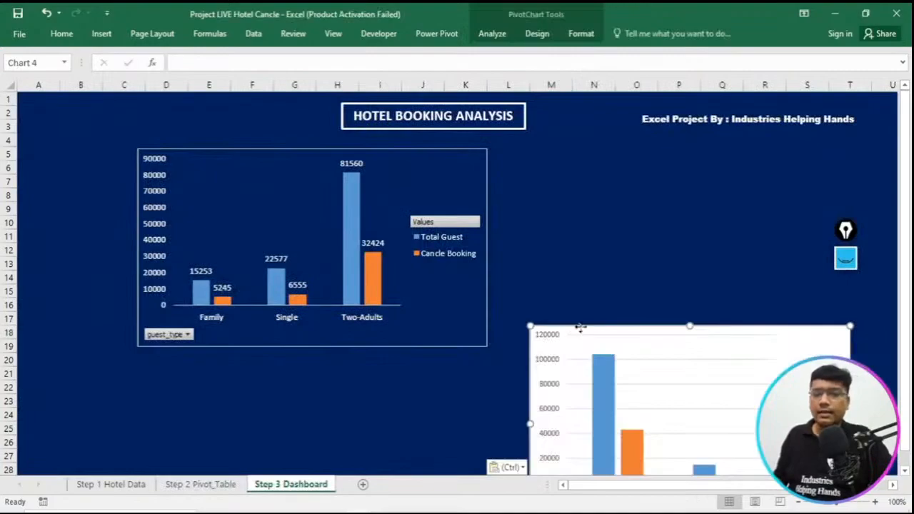
left_click_drag(575, 328, 561, 205)
- Copy the guest type chart and paste its formatting onto the room status chart
left_click(407, 149)
right_click(409, 149)
left_click(615, 196)
left_click(614, 195)
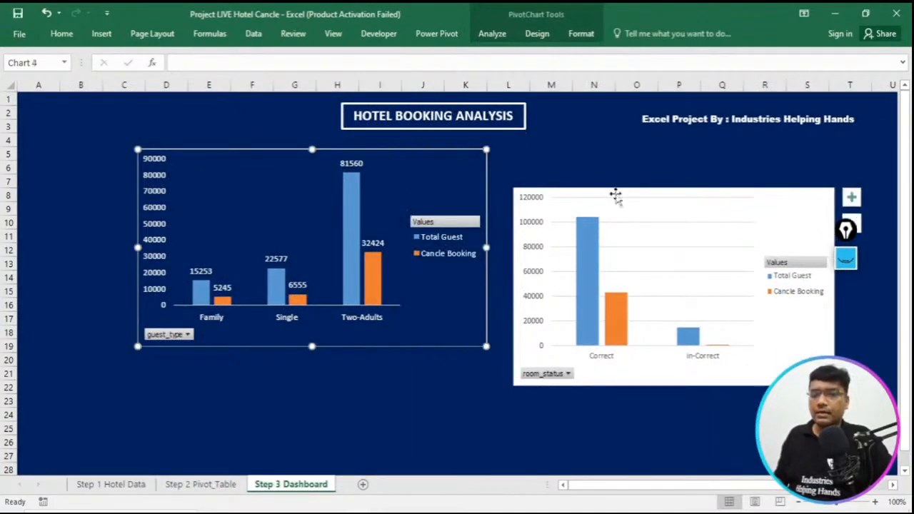
right_click(615, 193)
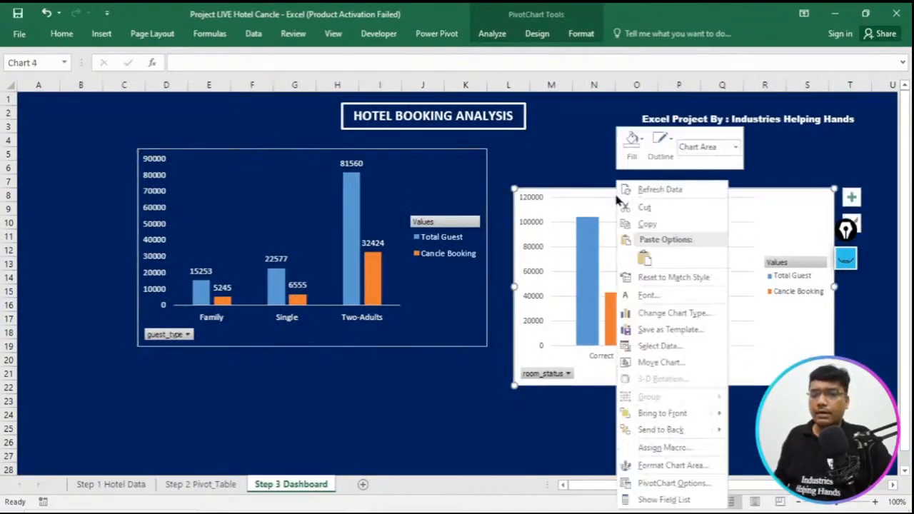
left_click(645, 259)
- Set the room status chart's plot area to No Fill and move the chart to about M5:T19
left_click_drag(722, 190, 716, 163)
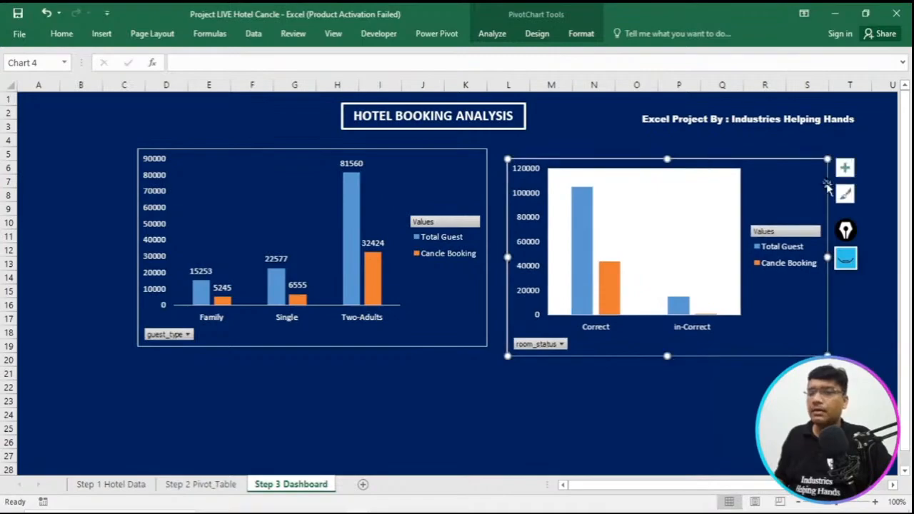
right_click(729, 221)
left_click(745, 180)
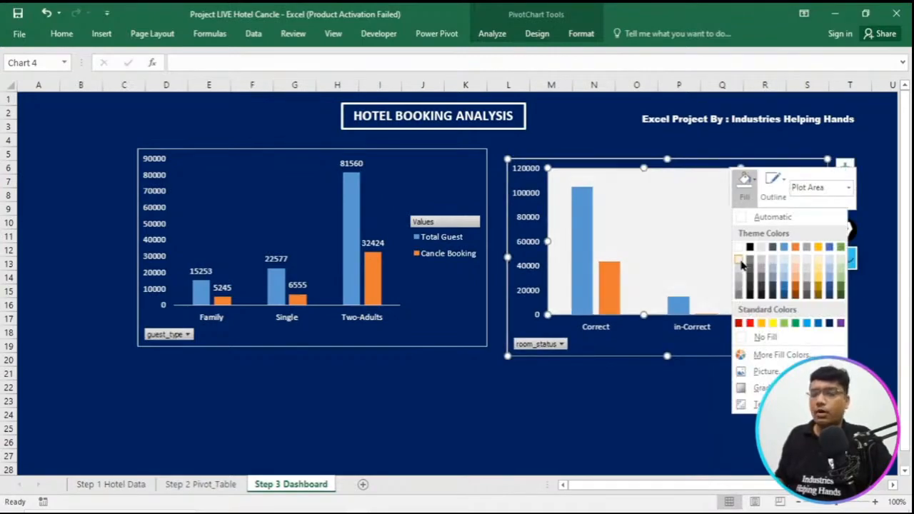
left_click(759, 337)
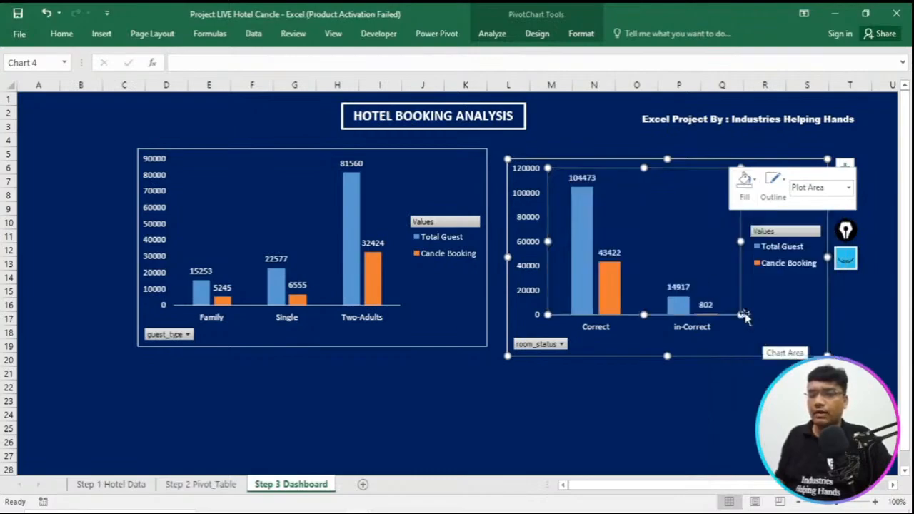
left_click(671, 152)
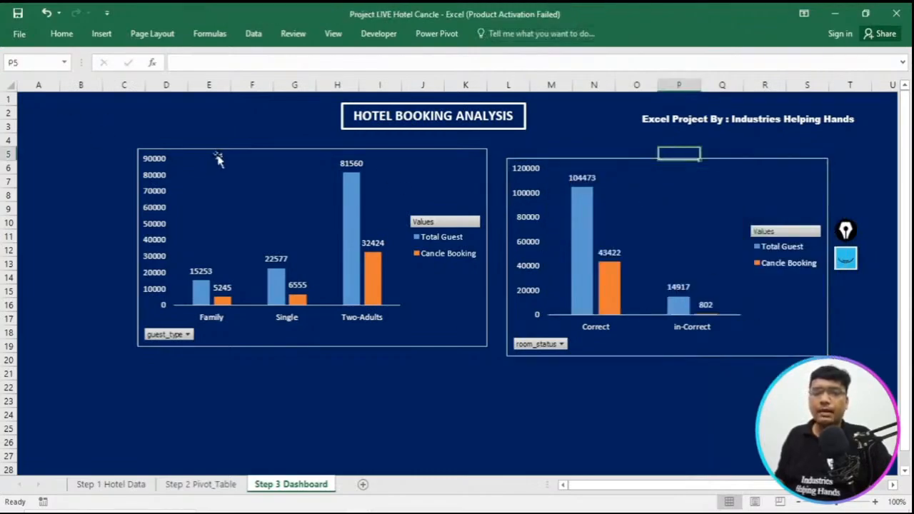
left_click_drag(741, 165, 767, 163)
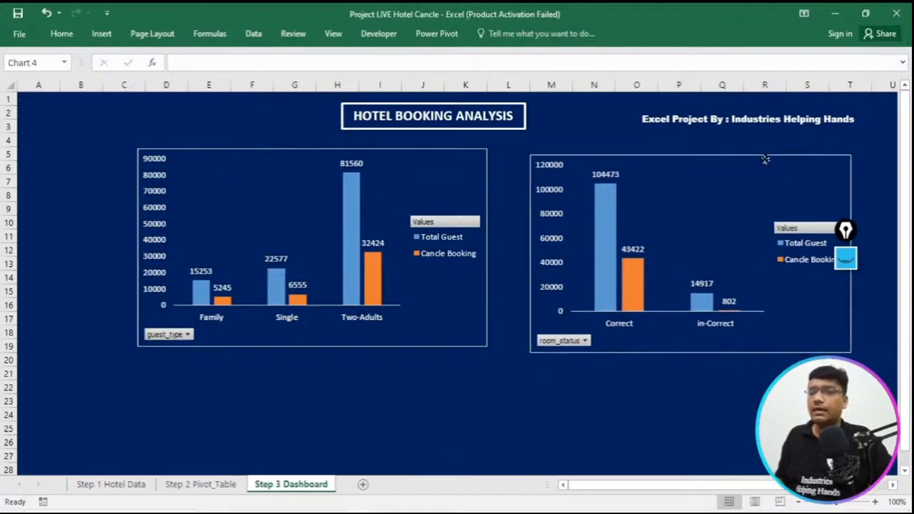
- Paste the guest type chart's formatting onto the room status chart once more
left_click(270, 151)
left_click(62, 36)
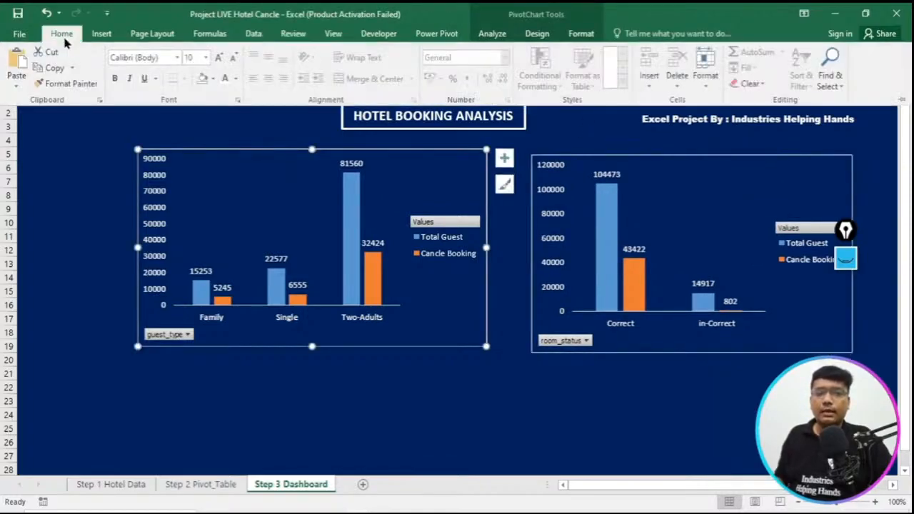
left_click(282, 152)
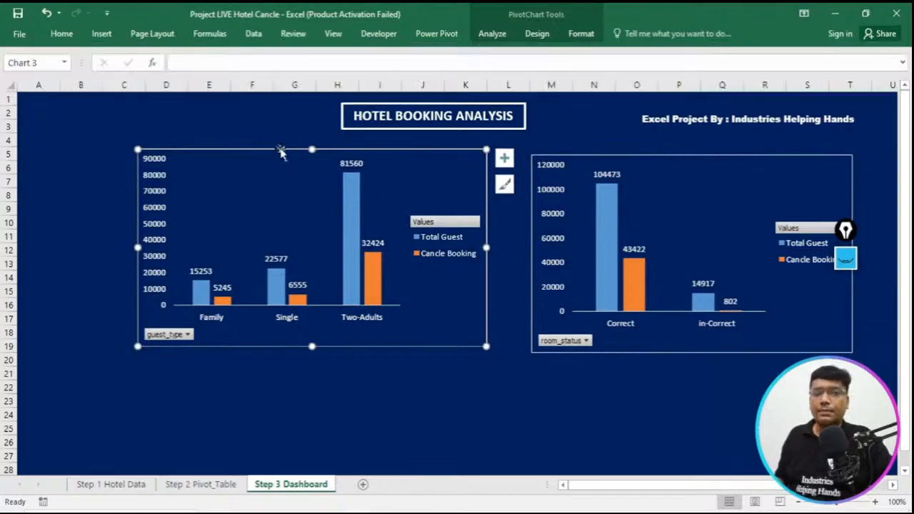
right_click(282, 149)
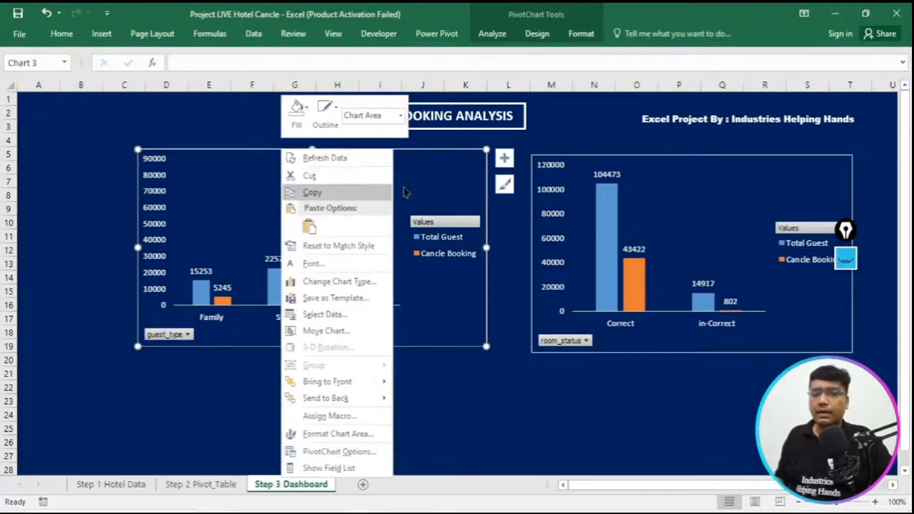
left_click(667, 157)
left_click(667, 157)
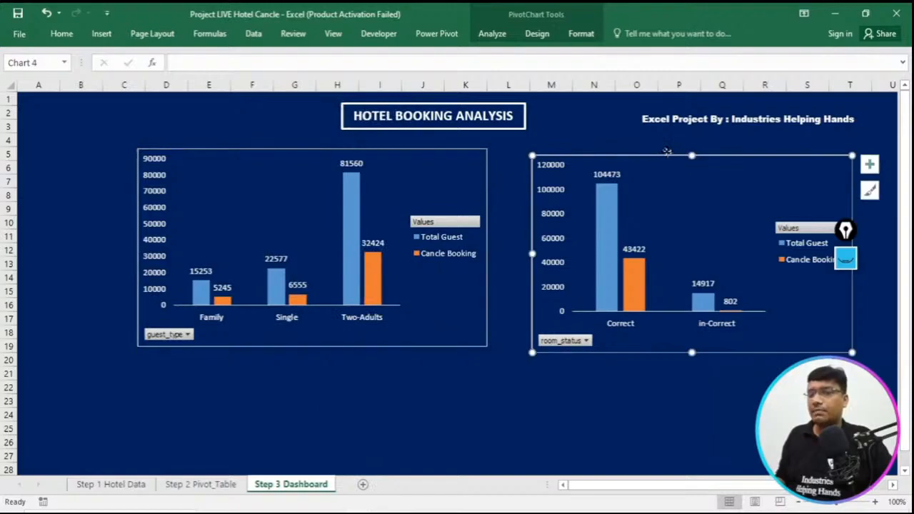
right_click(667, 153)
left_click(694, 229)
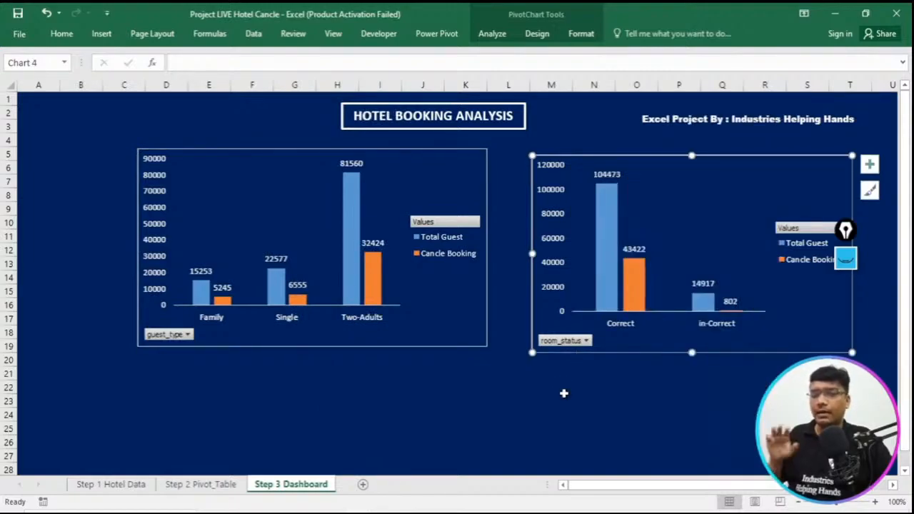
- Align the guest type and room status charts side by side across rows 5 to 19, at about E:L and M:T
left_click_drag(736, 163, 757, 150)
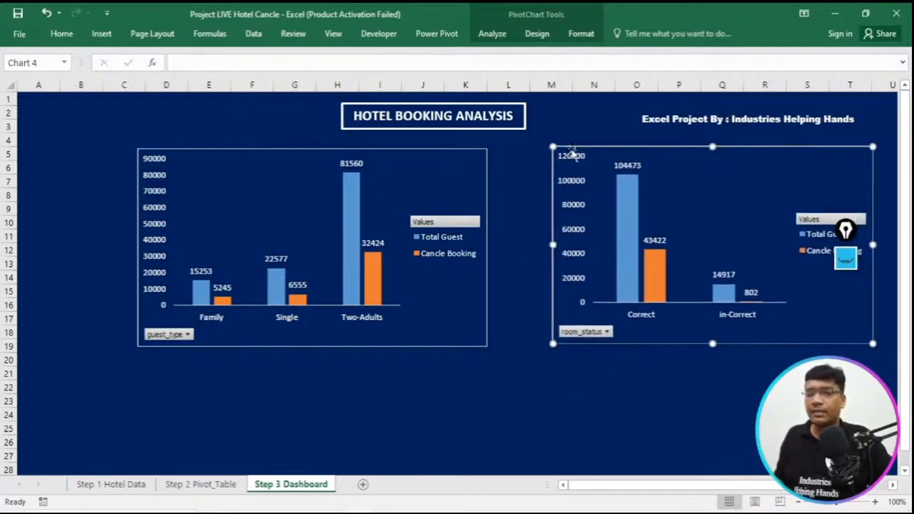
left_click_drag(465, 150, 511, 146)
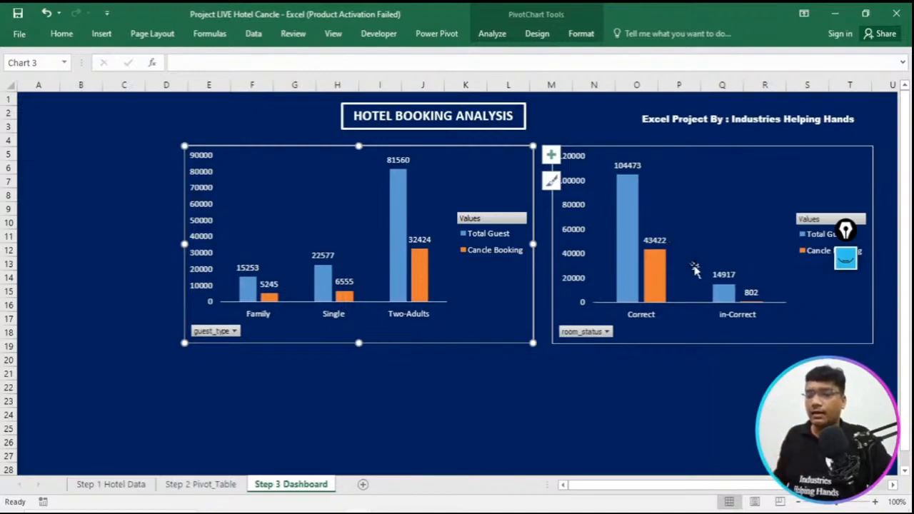
mouse_move(846, 232)
left_mouse_down()
mouse_move(310, 314)
mouse_move(90, 204)
mouse_move(96, 194)
left_mouse_up()
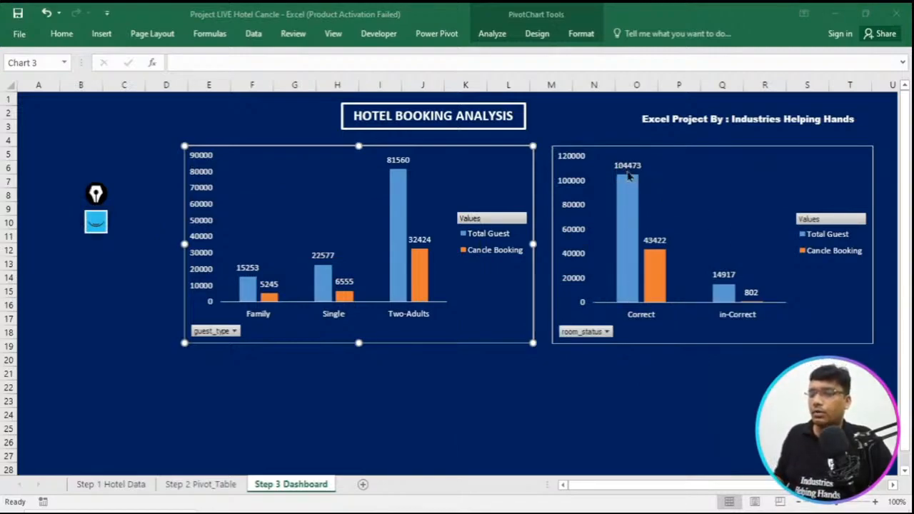
mouse_move(662, 270)
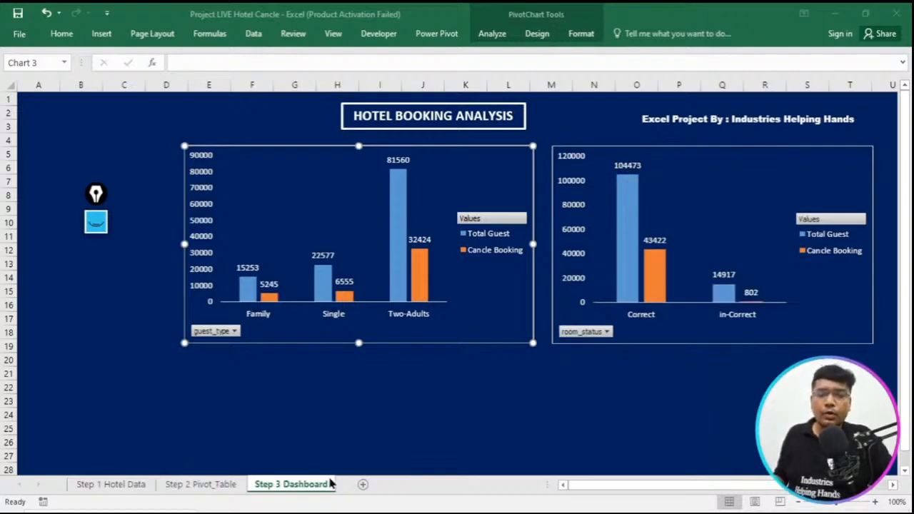
- Shrink the guest type and room status charts and set them side by side across rows 5 to 16, at about F:M and N:T
left_click(186, 344)
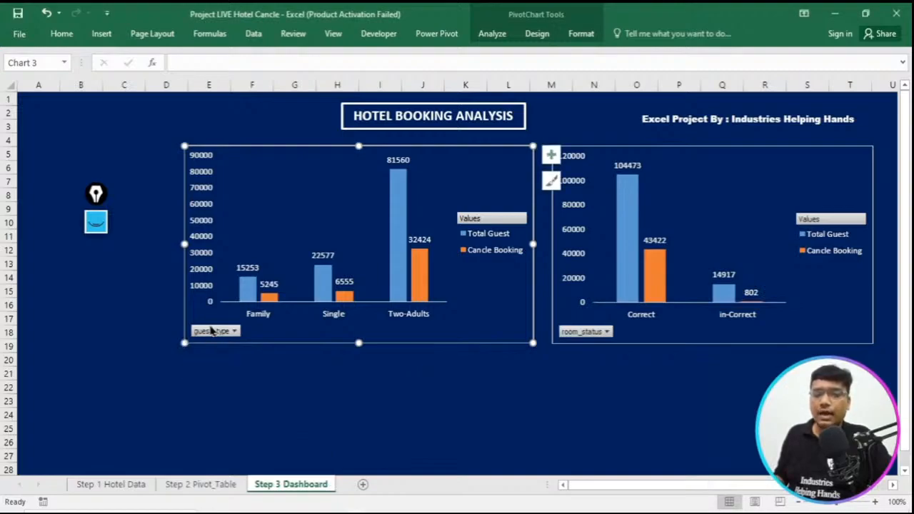
left_click_drag(184, 344, 225, 317)
left_click(556, 347)
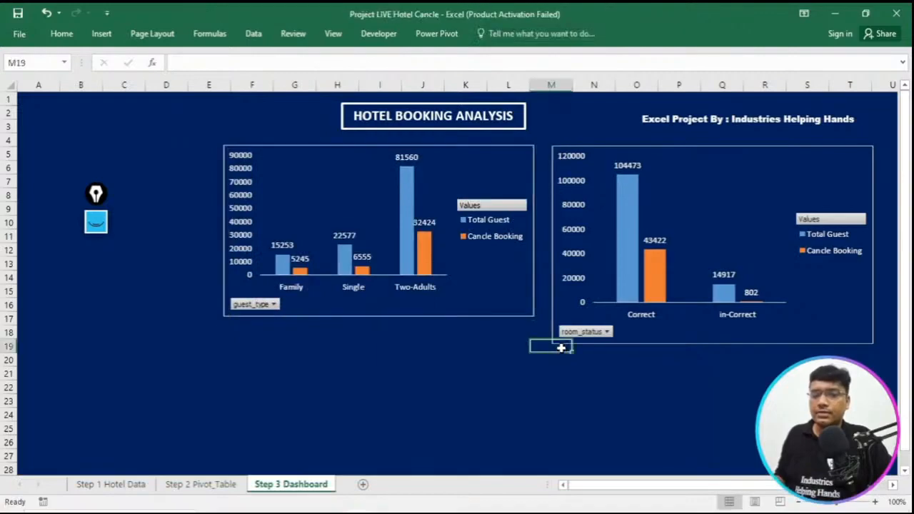
left_click(696, 336)
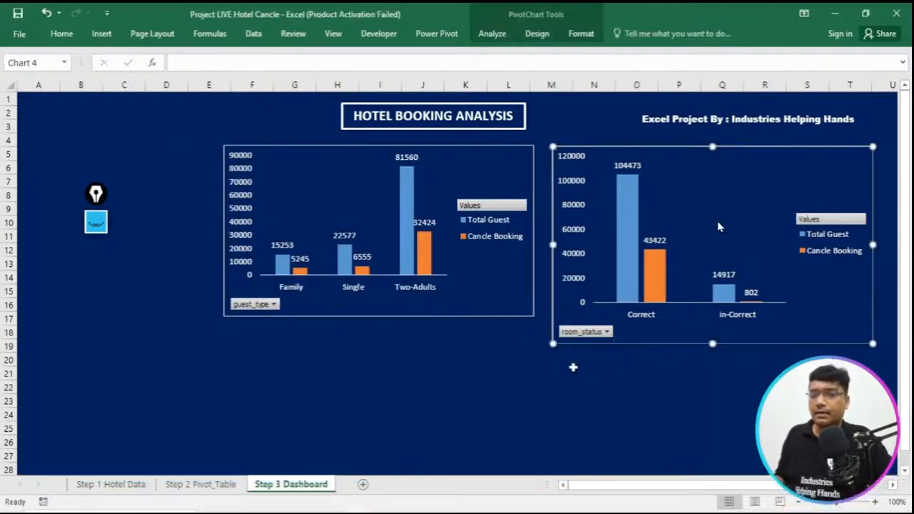
left_click_drag(553, 346, 581, 312)
left_click_drag(528, 162, 557, 160)
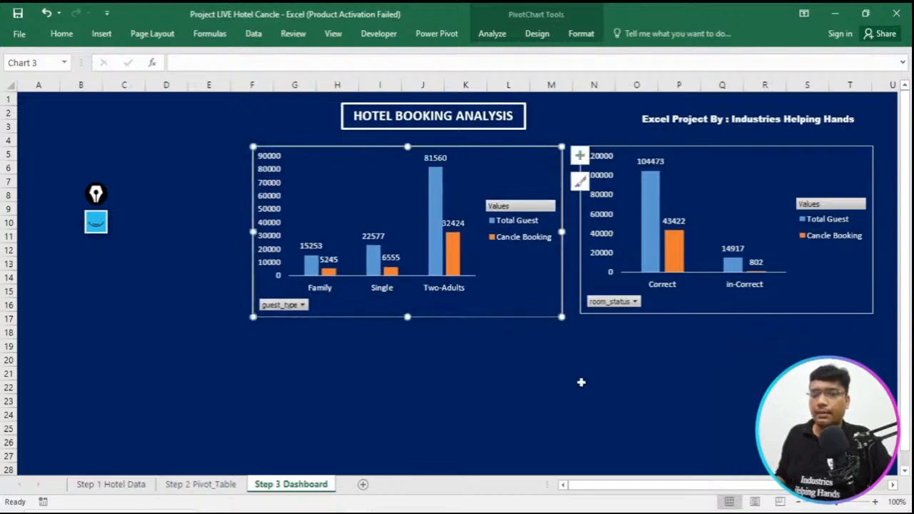
left_click(581, 383)
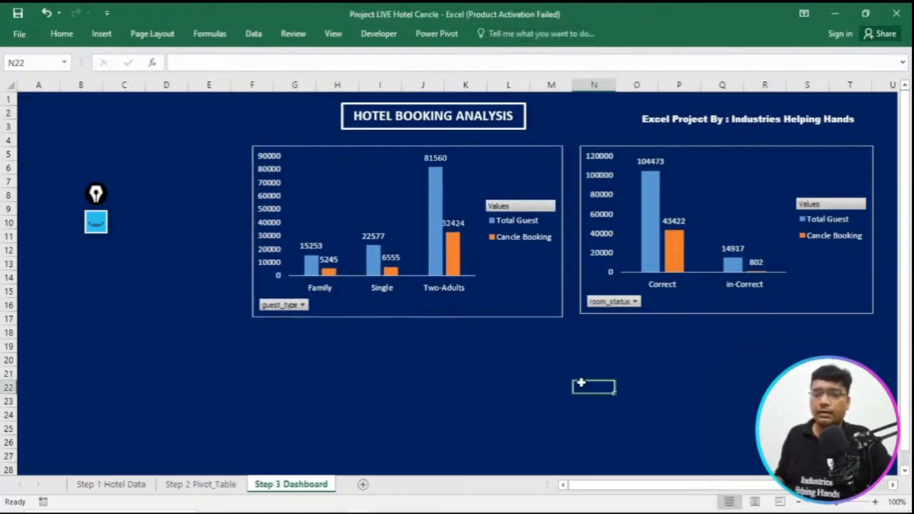
- Examine the Booking Ratio and Cancle Ratio pie charts in the Excel_DB_Hotel_Booking_Project workbook, and return to the project's Step 2 Pivot_Table sheet
left_click(201, 484)
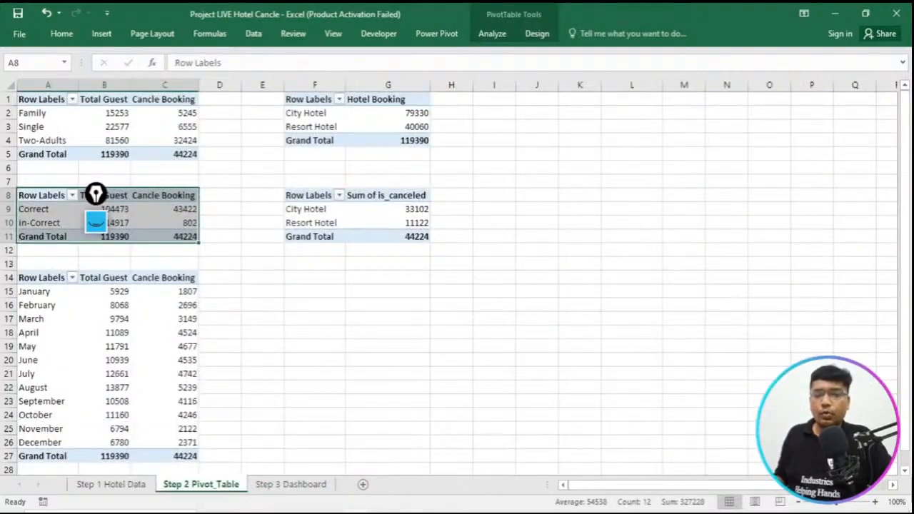
mouse_move(357, 511)
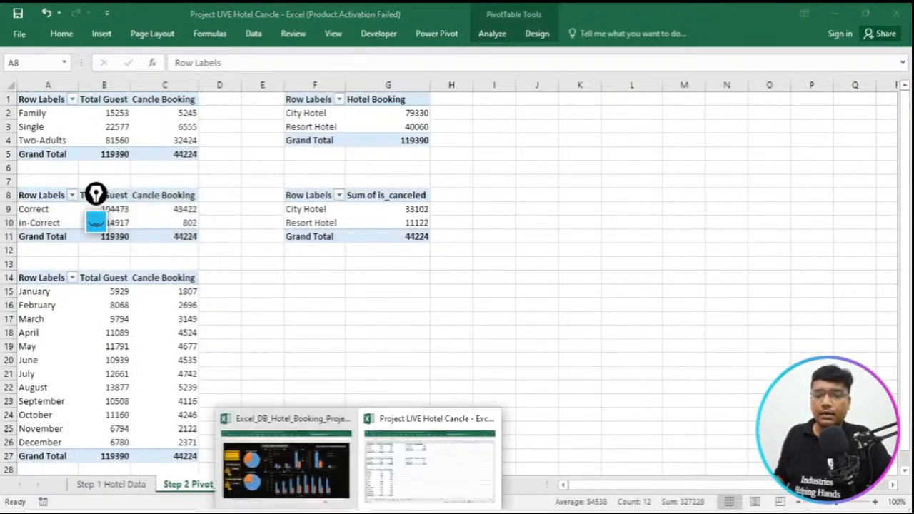
left_click(314, 493)
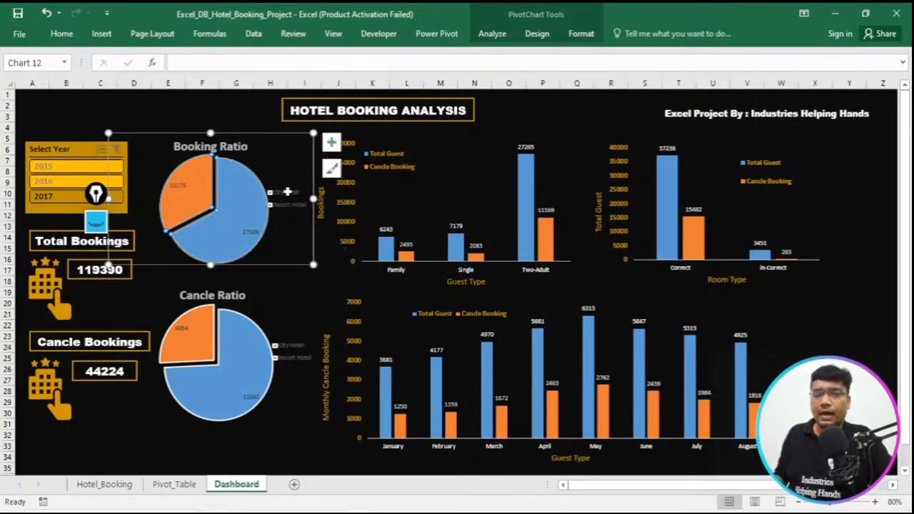
mouse_move(254, 335)
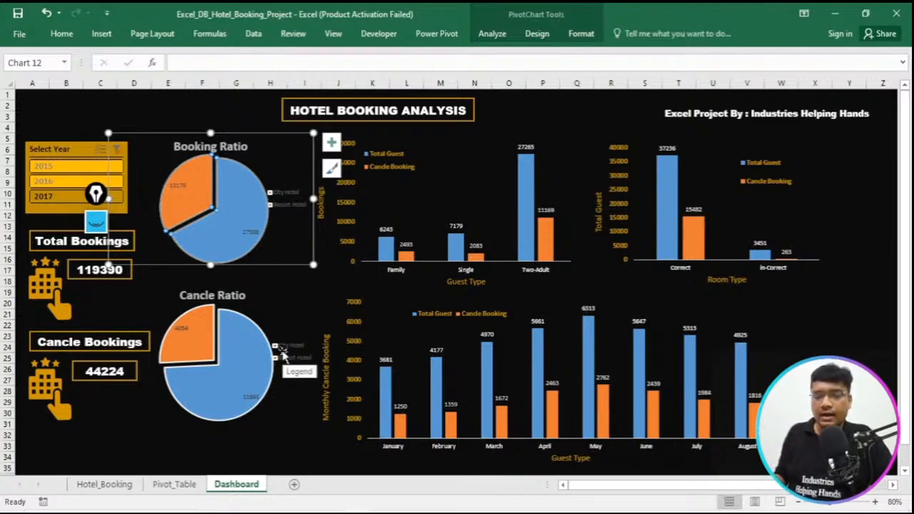
left_click(370, 512)
mouse_move(370, 512)
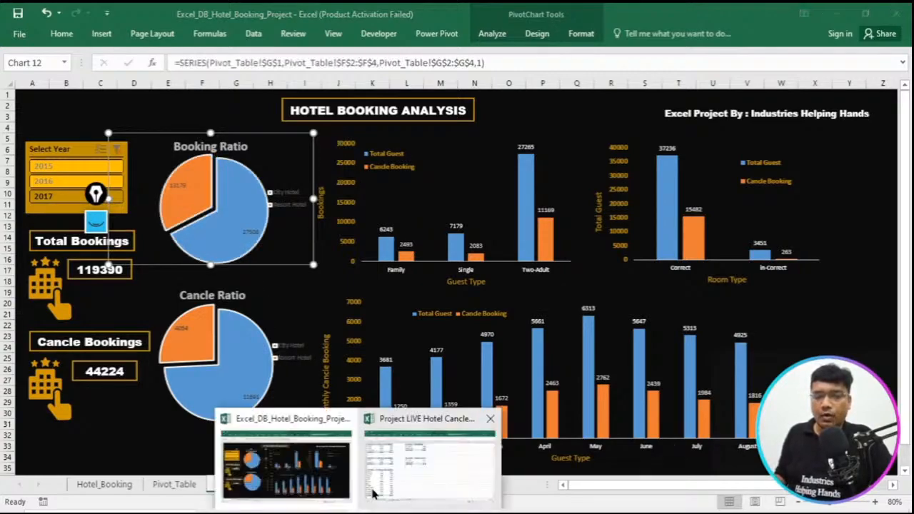
left_click(443, 485)
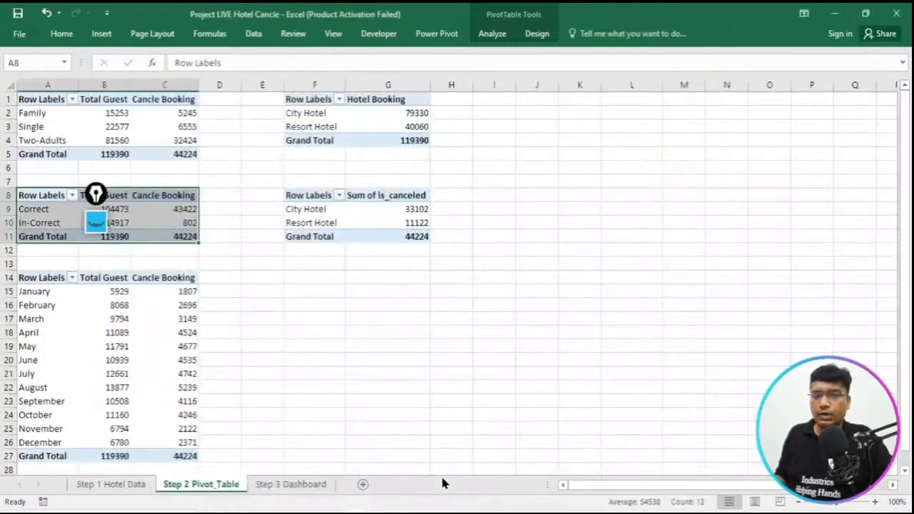
- Insert a standard Pie pivot chart from the Hotel Booking pivot table in F1:G4
left_click(360, 107)
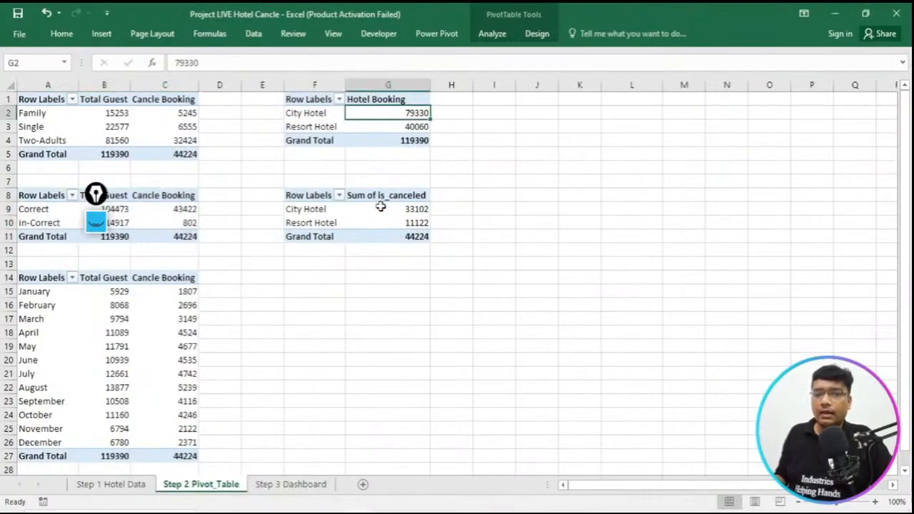
left_click(295, 98)
left_click_drag(295, 98, 388, 141)
left_click(97, 33)
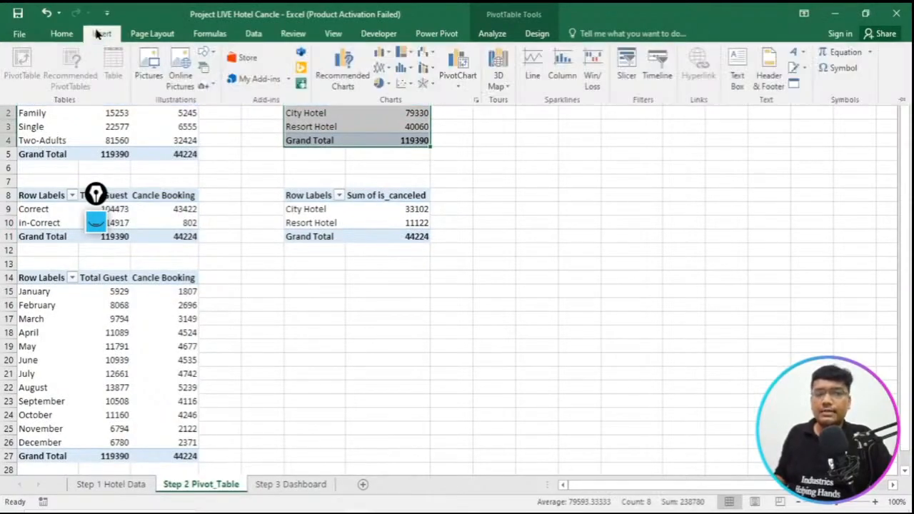
left_click(344, 72)
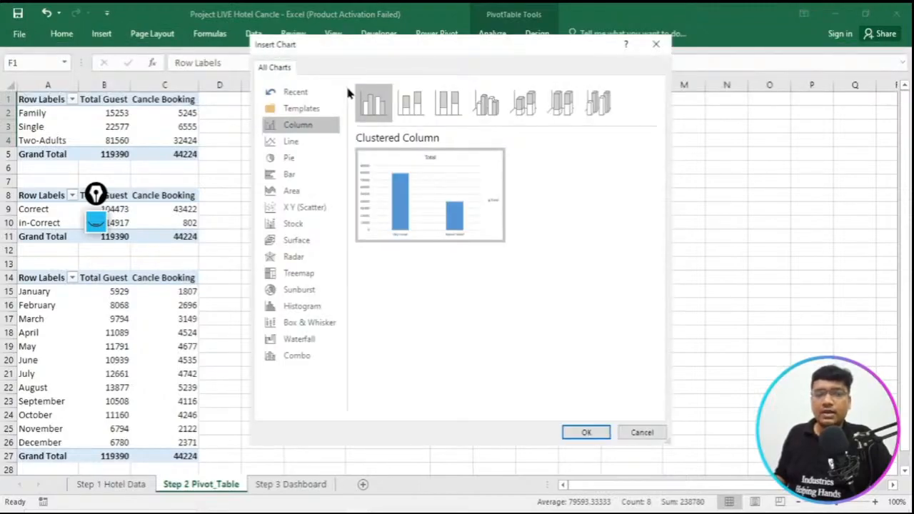
left_click(302, 160)
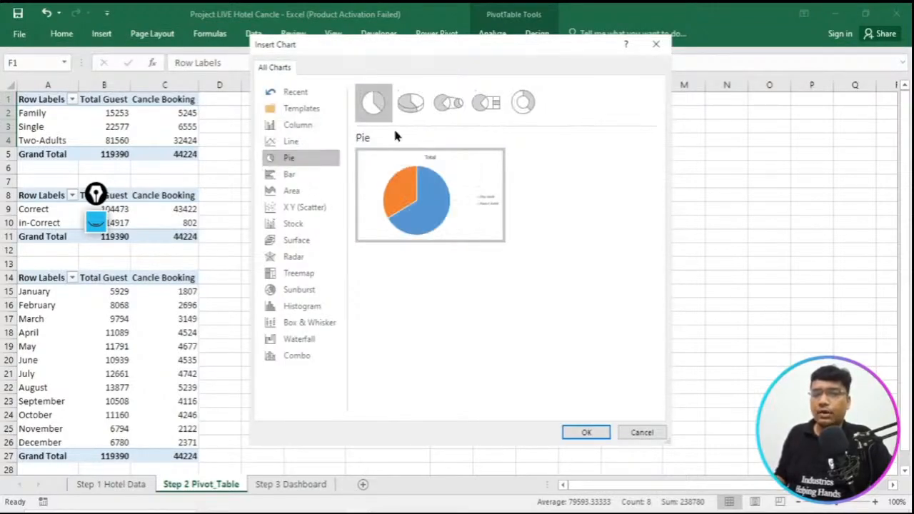
left_click(524, 102)
left_click(372, 101)
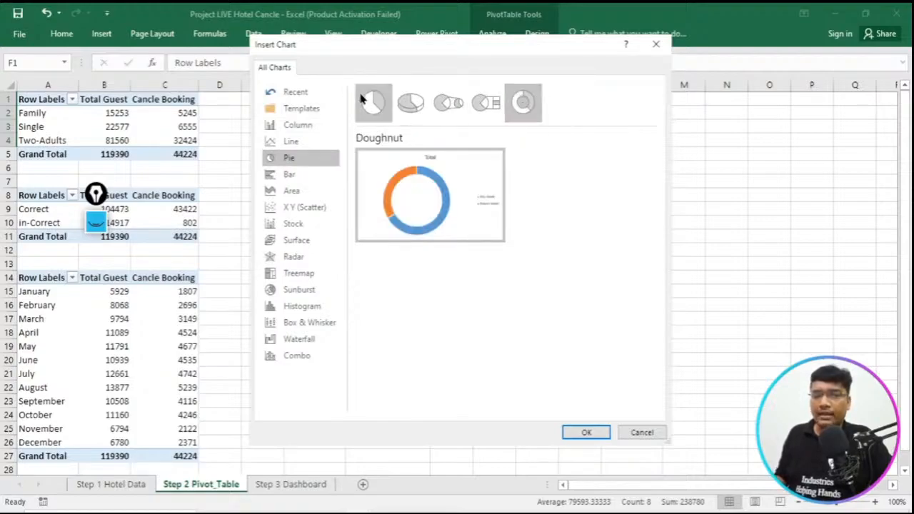
left_click(587, 433)
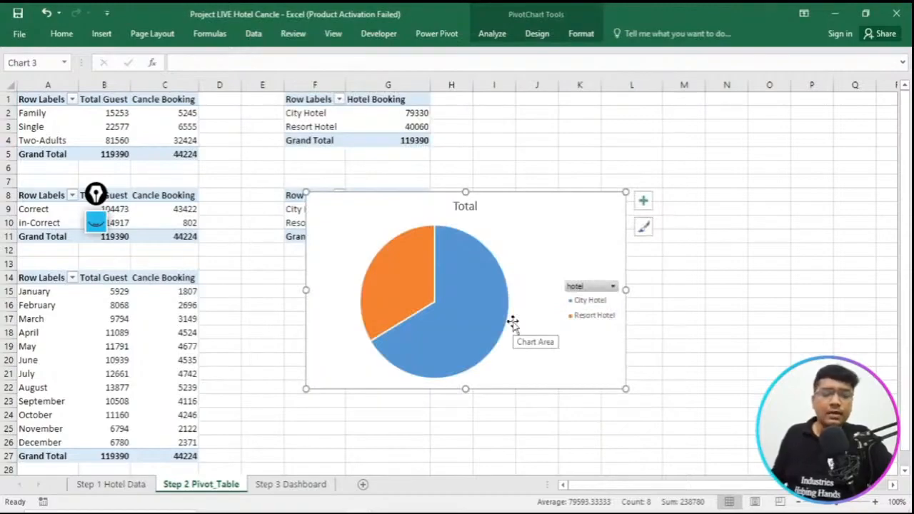
- Cut the hotel pie chart, paste it onto the Step 3 Dashboard sheet, and place it at about A10:H24
key("Delete")
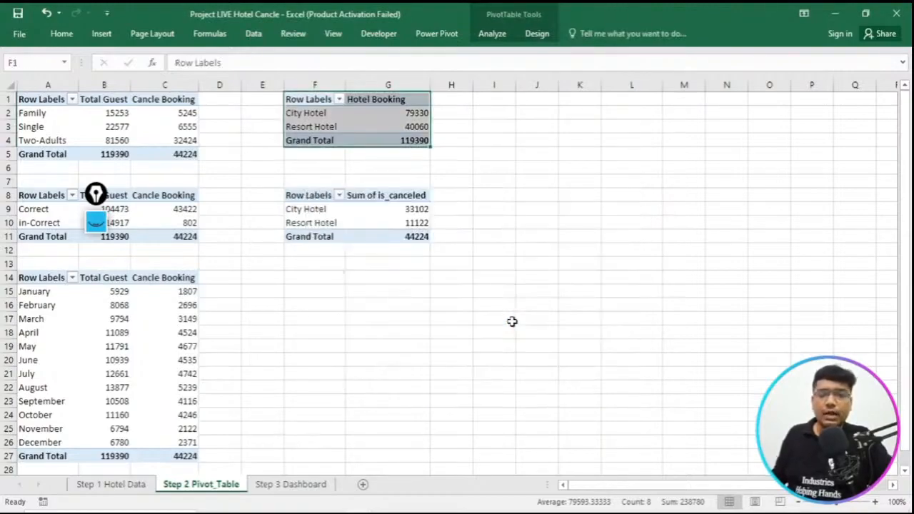
left_click(304, 487)
key("ctrl+v")
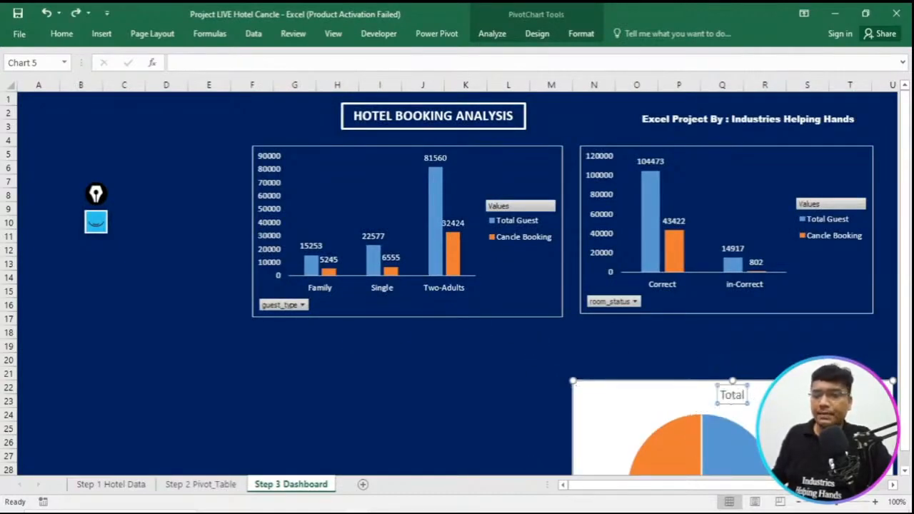
mouse_move(685, 398)
left_mouse_down()
mouse_move(460, 352)
mouse_move(251, 223)
left_mouse_up()
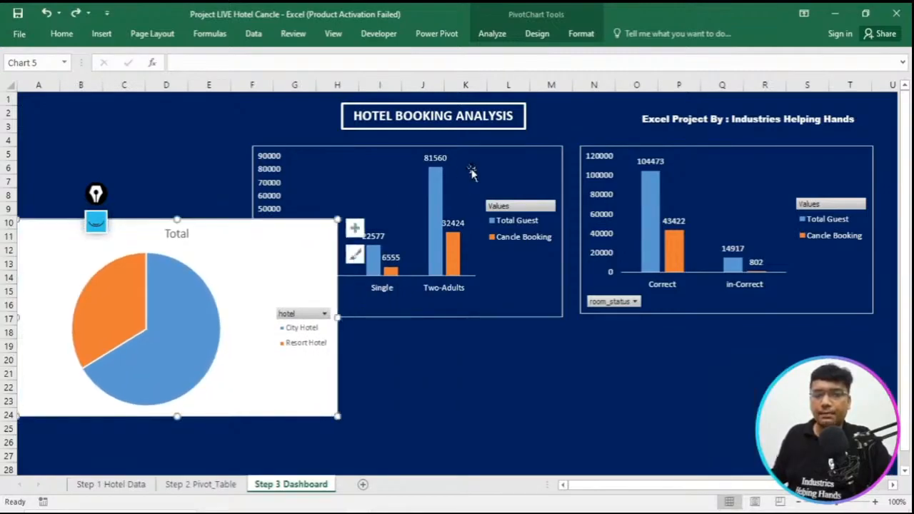
- Copy the guest type chart and select the hotel pie chart as the target for its formatting
left_click(543, 153)
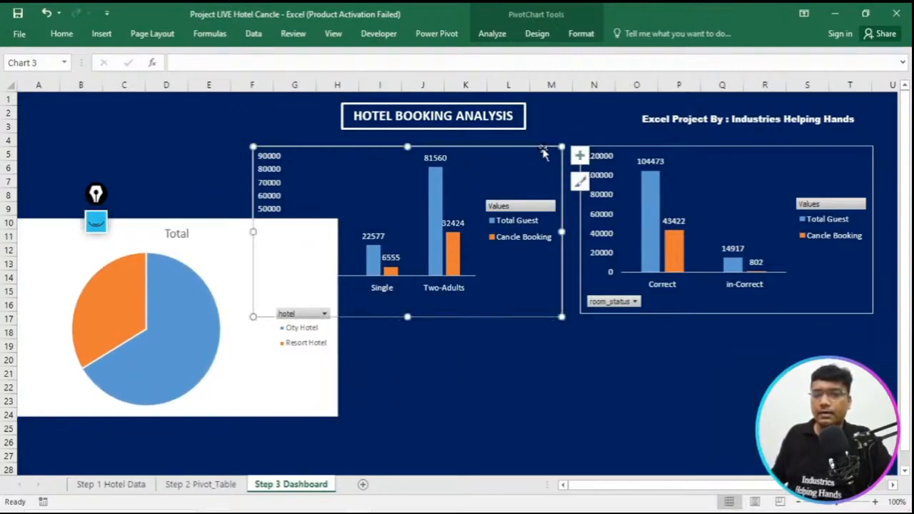
left_click(219, 265)
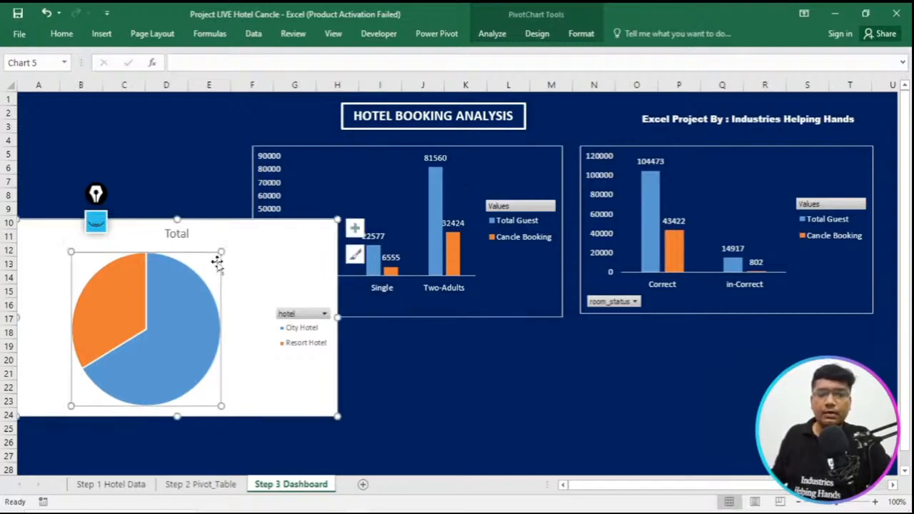
left_click(293, 227)
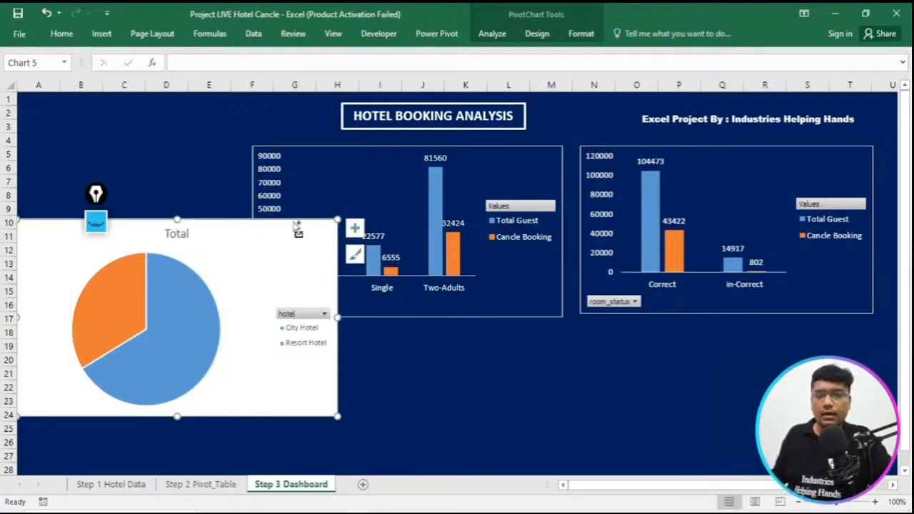
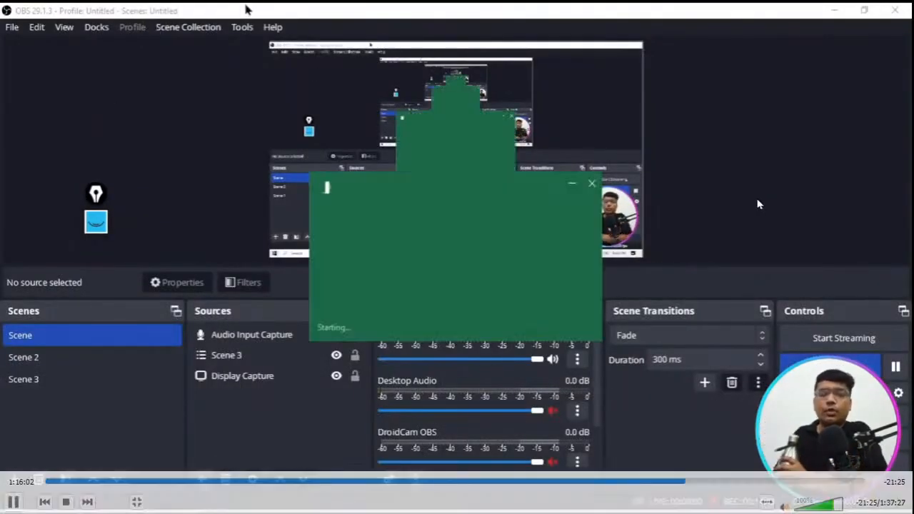
- Dismiss the Office activation notice and enable external data connections in the recovered Excel_DB_Hotel_Booking_Project workbook
left_click(837, 9)
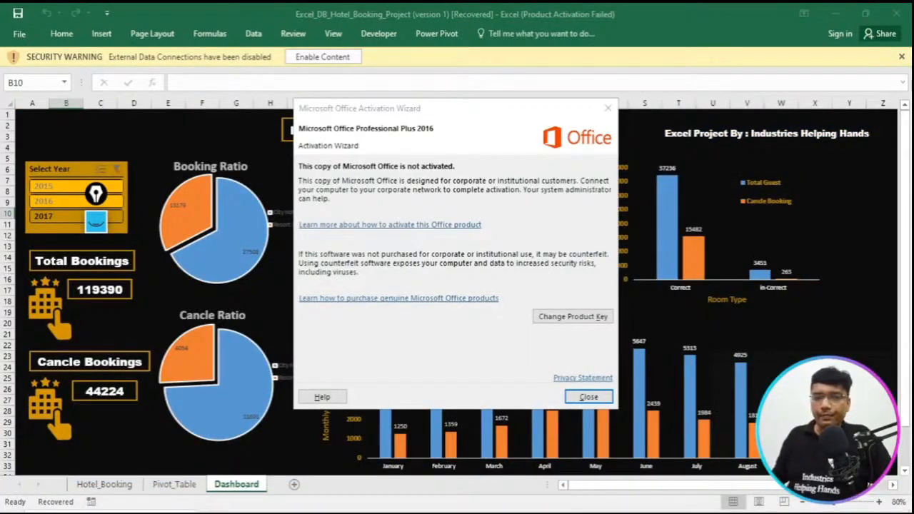
left_click(589, 397)
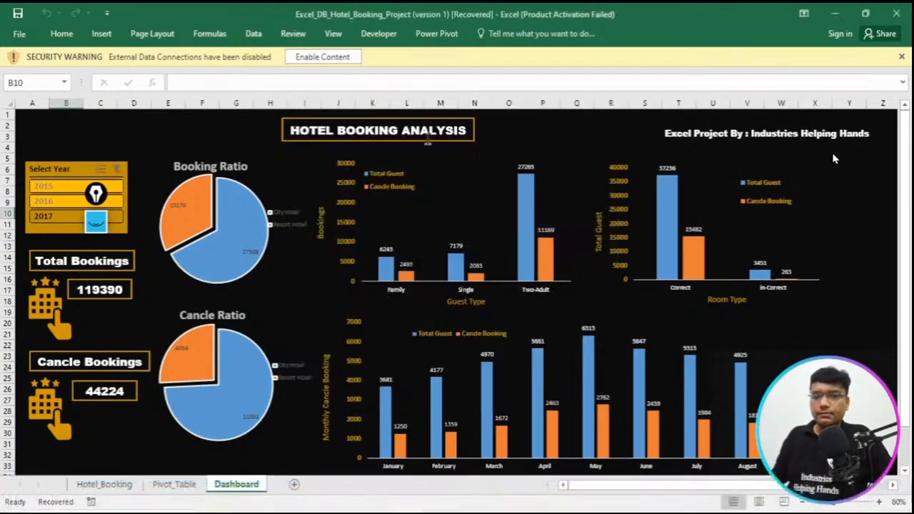
left_click(323, 57)
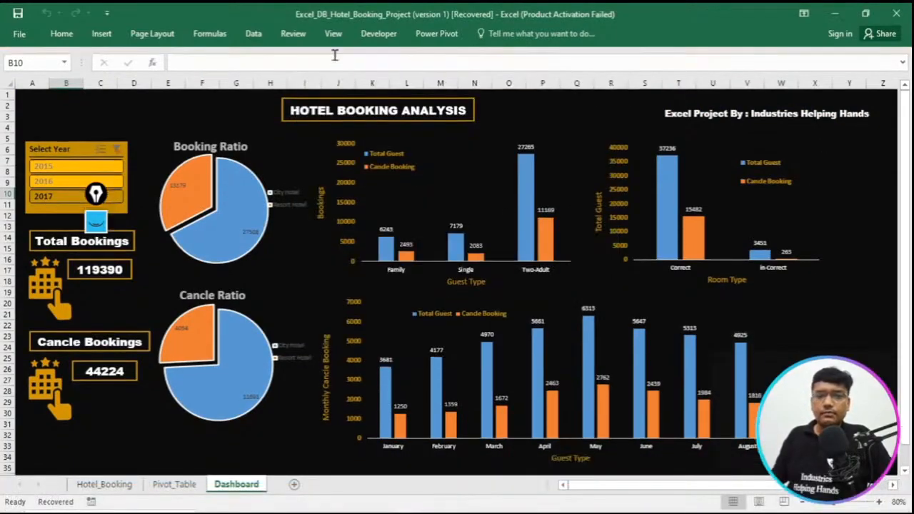
- Switch to the Project LIVE Hotel Cancle workbook and enable its external data connections
mouse_move(406, 513)
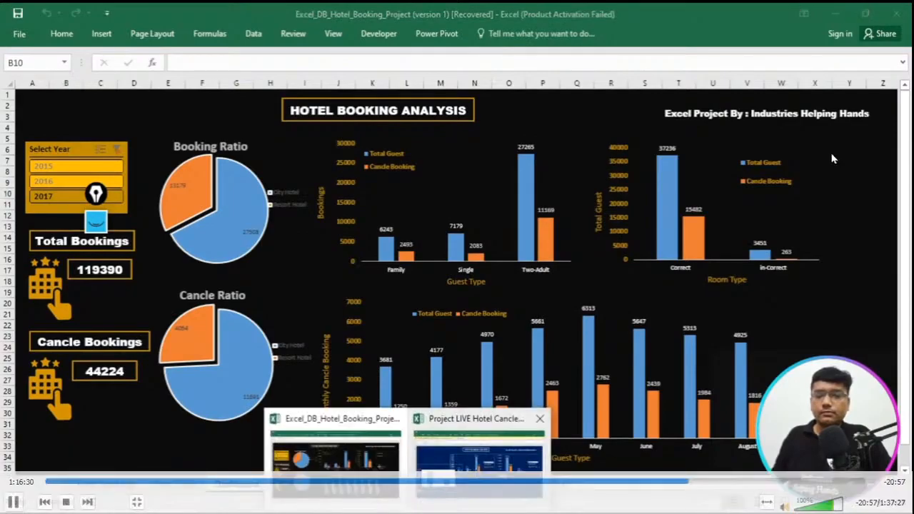
left_click(478, 468)
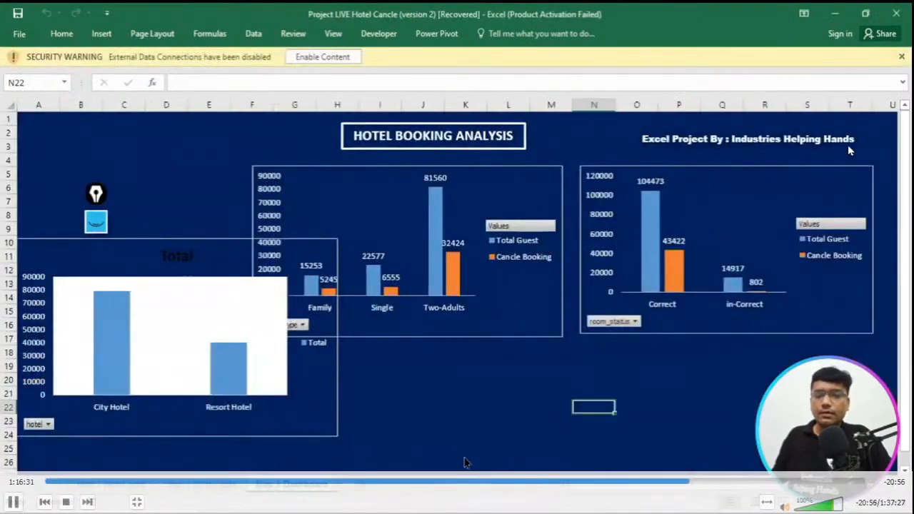
left_click(323, 57)
- Move the City Hotel and Resort Hotel column chart fully into view and change its chart type to Pie
left_click_drag(230, 219, 334, 253)
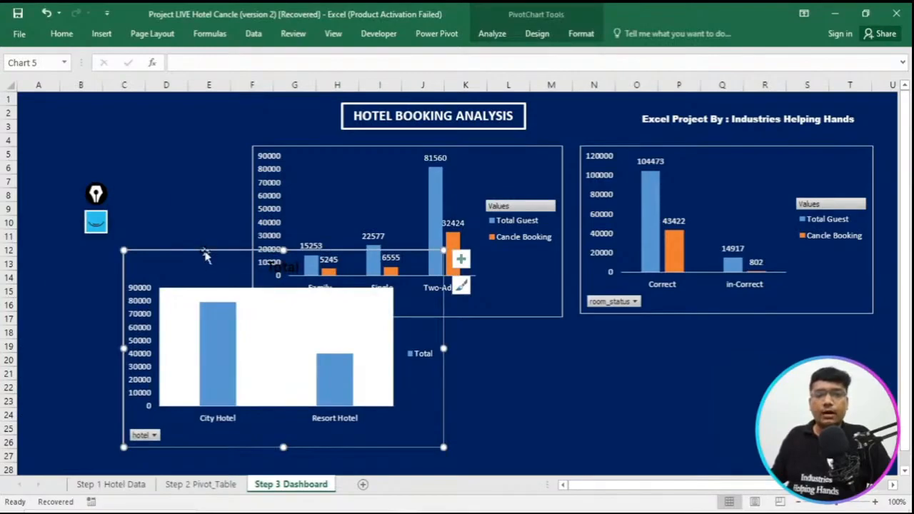
double_click(205, 257)
left_click(101, 36)
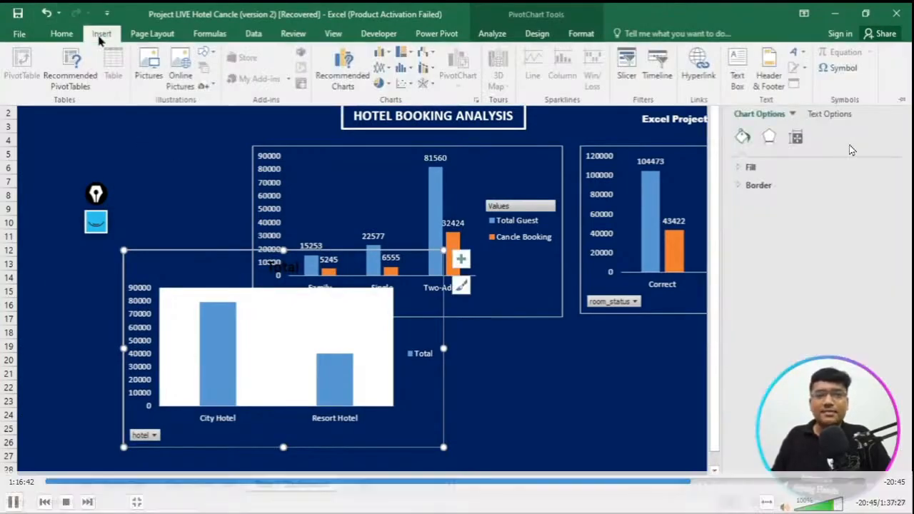
left_click(351, 84)
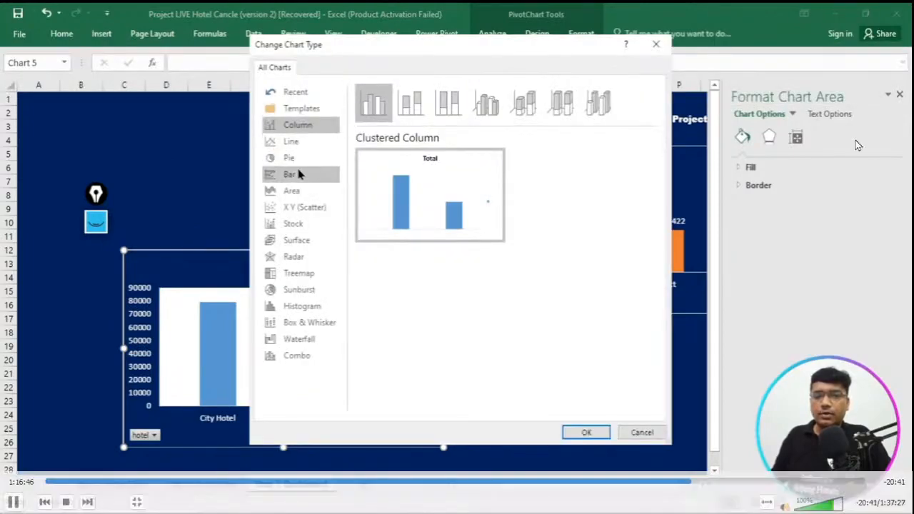
left_click(296, 162)
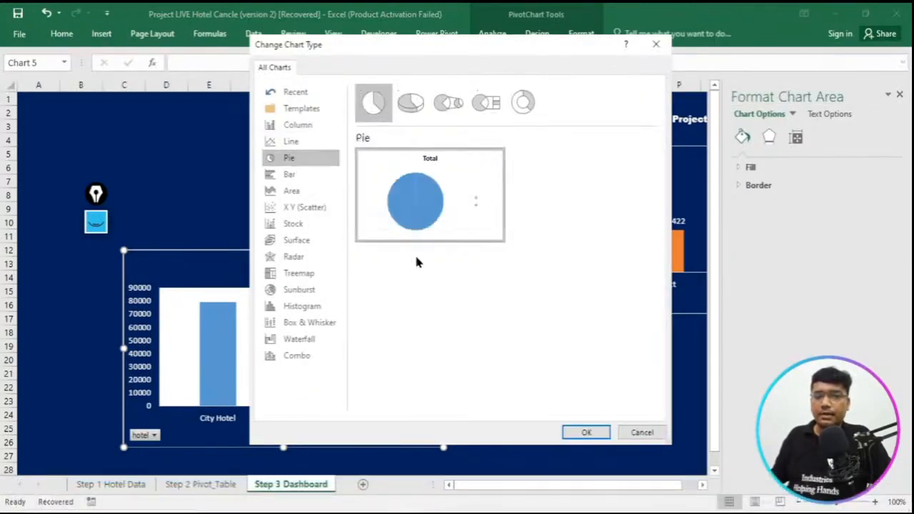
left_click(587, 432)
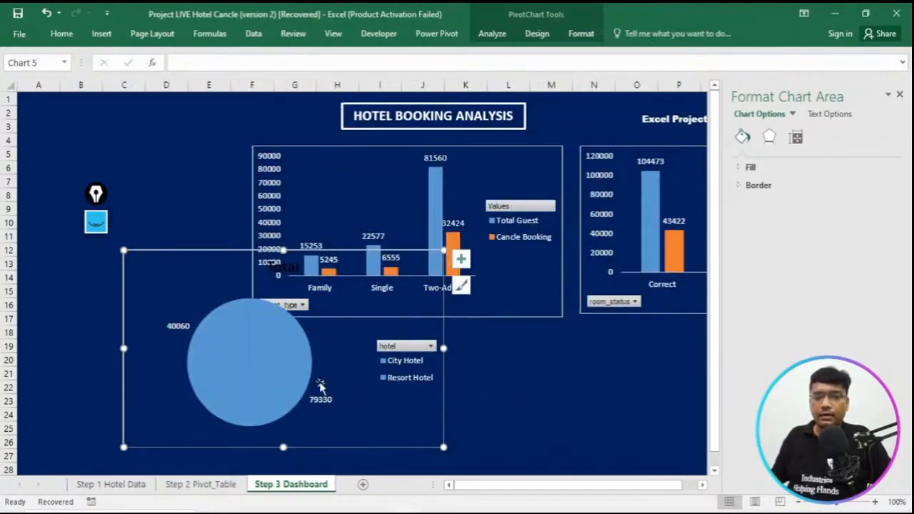
- Shift the pie chart up and to the left, and pull the Resort Hotel slice slightly out of the pie
left_click_drag(258, 244, 203, 207)
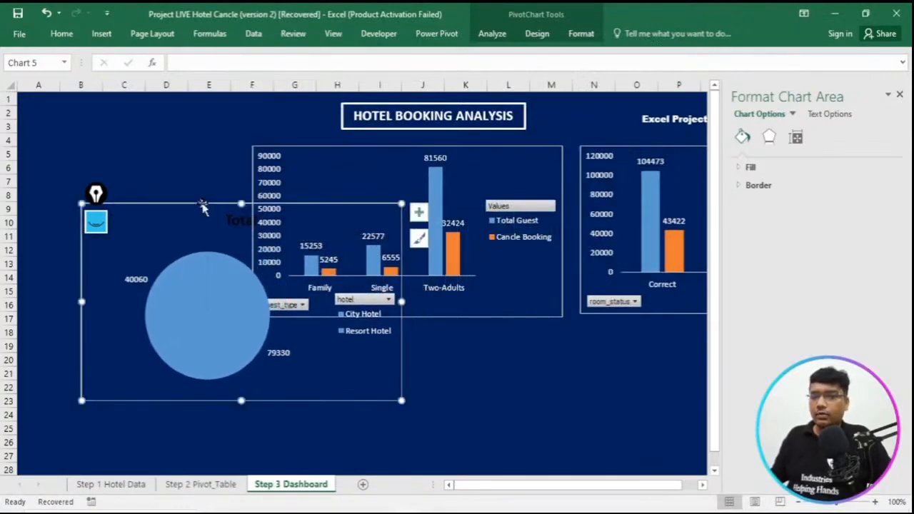
left_click(195, 293)
left_click(195, 294)
left_click_drag(195, 291, 188, 294)
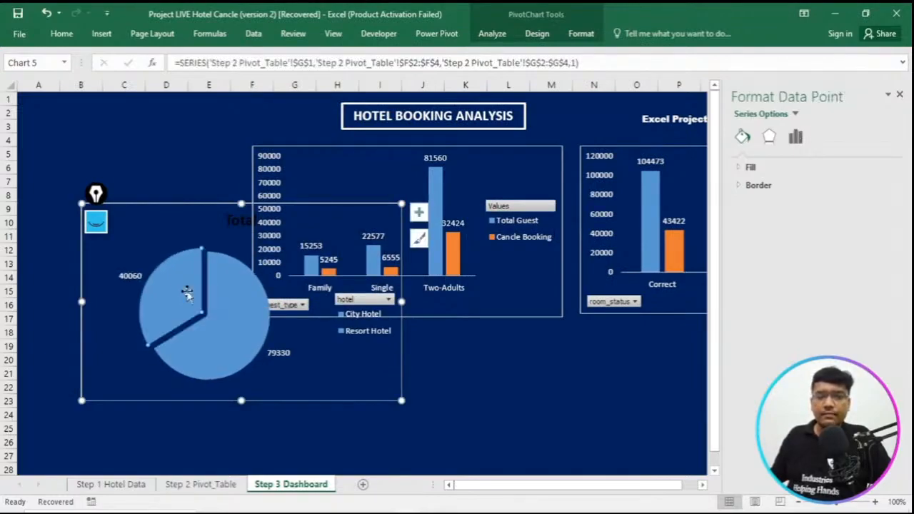
- Fill the Resort Hotel slice with the orange theme colour
right_click(187, 293)
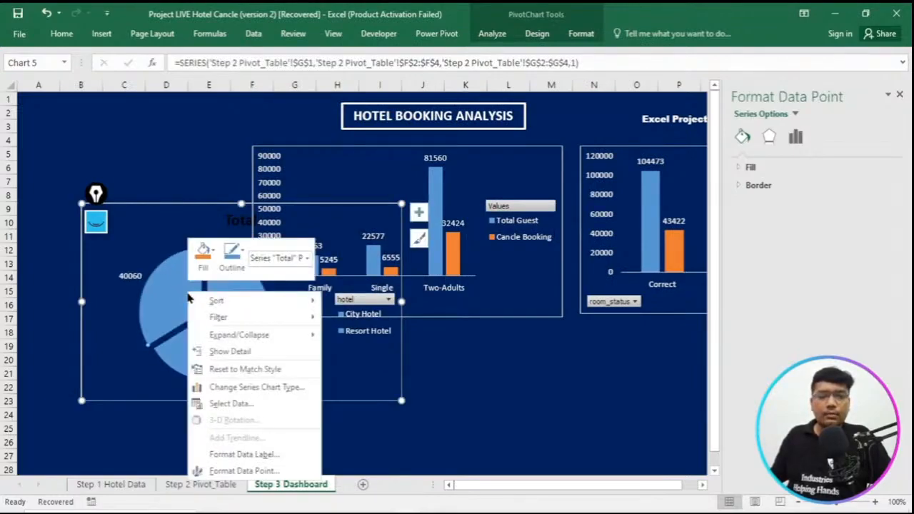
left_click(209, 258)
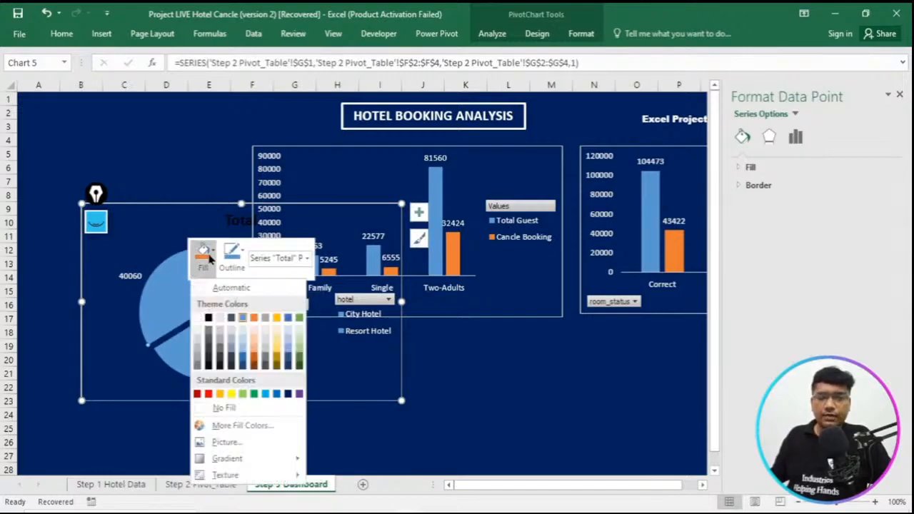
left_click(255, 318)
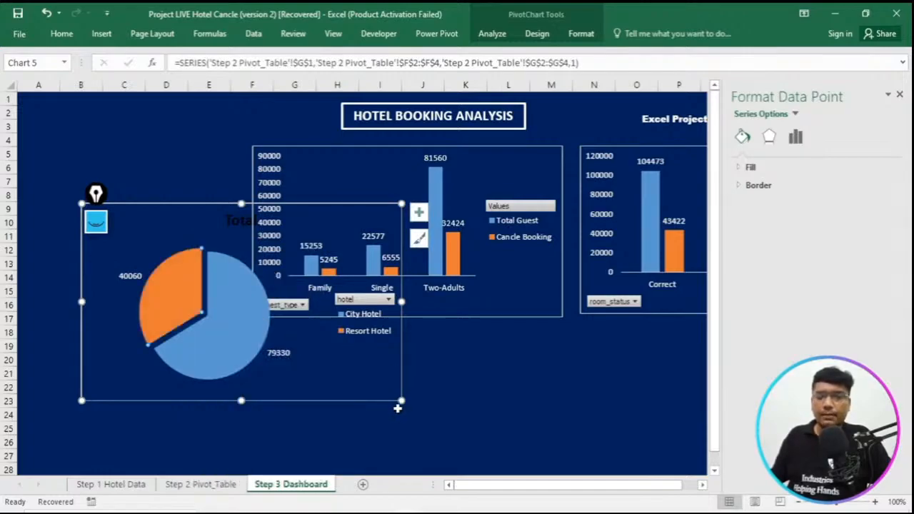
- Shrink the pie chart, close the formatting pane, and place the chart beside the guest type chart, starting near row 6
left_click_drag(401, 402, 282, 391)
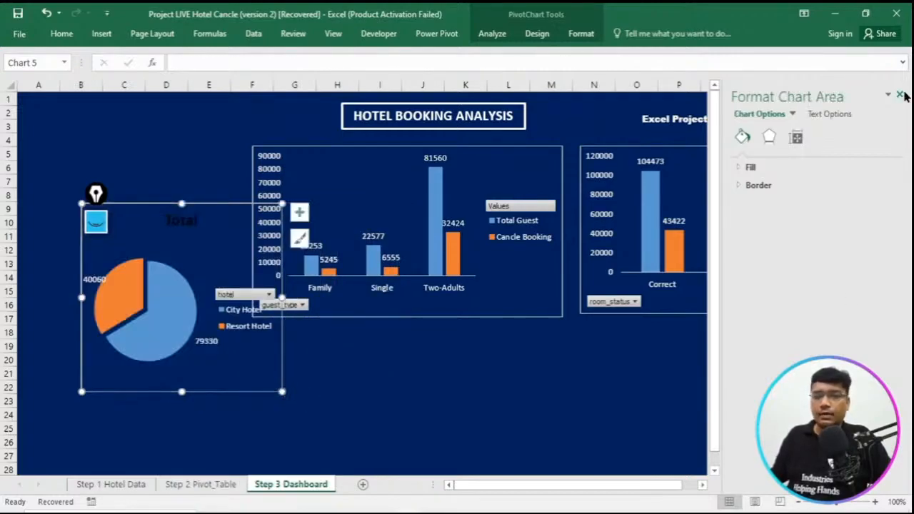
left_click(902, 96)
left_click_drag(231, 212, 211, 172)
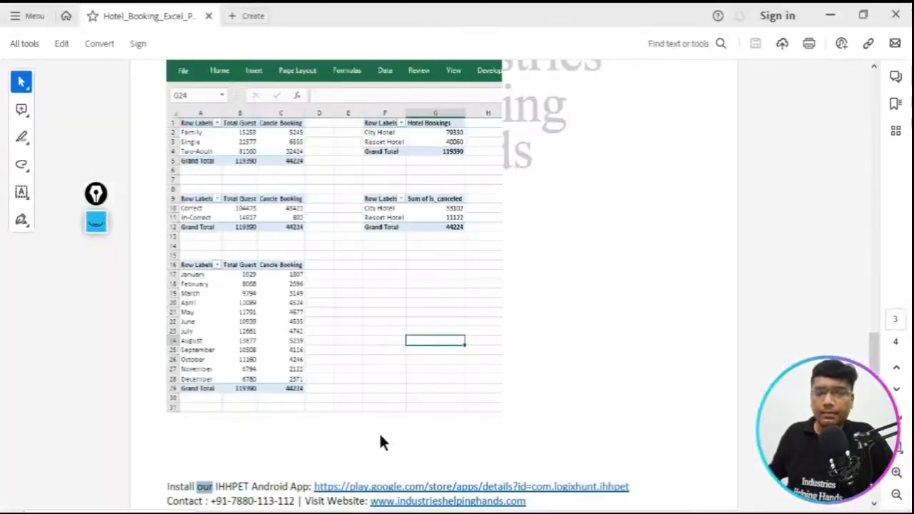
- Check the finished dashboard picture in the Hotel_Booking_Excel PDF and return to the Project LIVE Hotel Cancle workbook
scroll(379, 439, "up", 10)
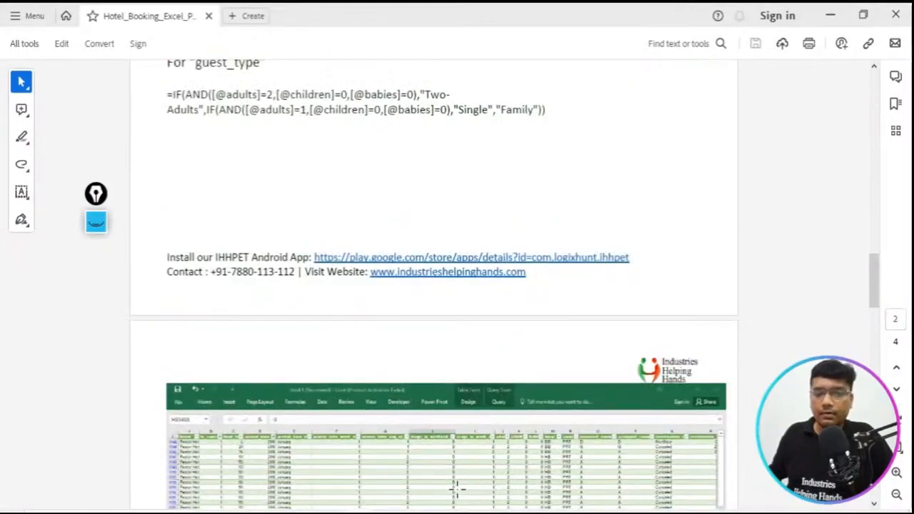
mouse_move(408, 512)
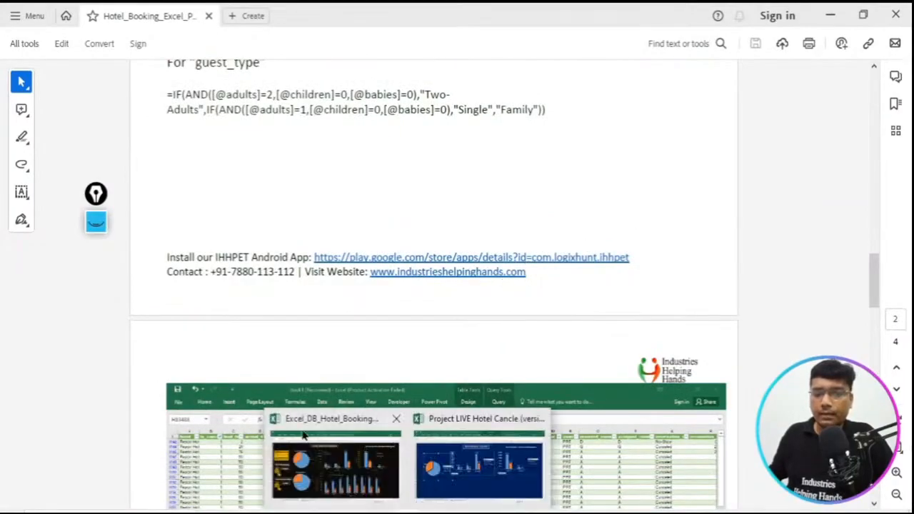
scroll(555, 178, "up", 3)
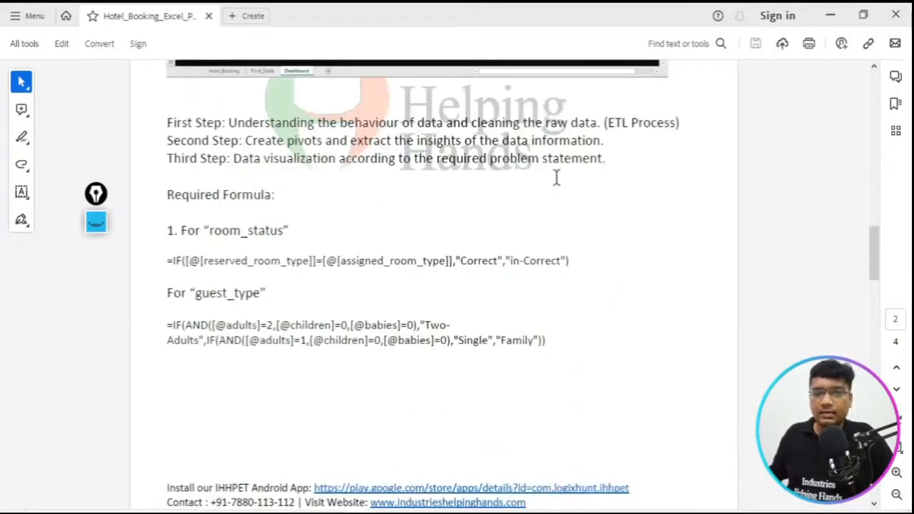
scroll(555, 178, "down", 9)
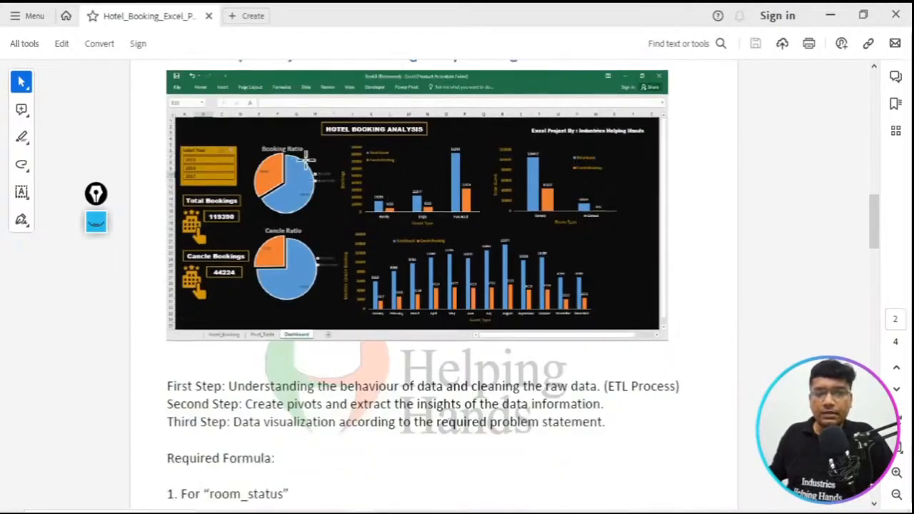
mouse_move(350, 512)
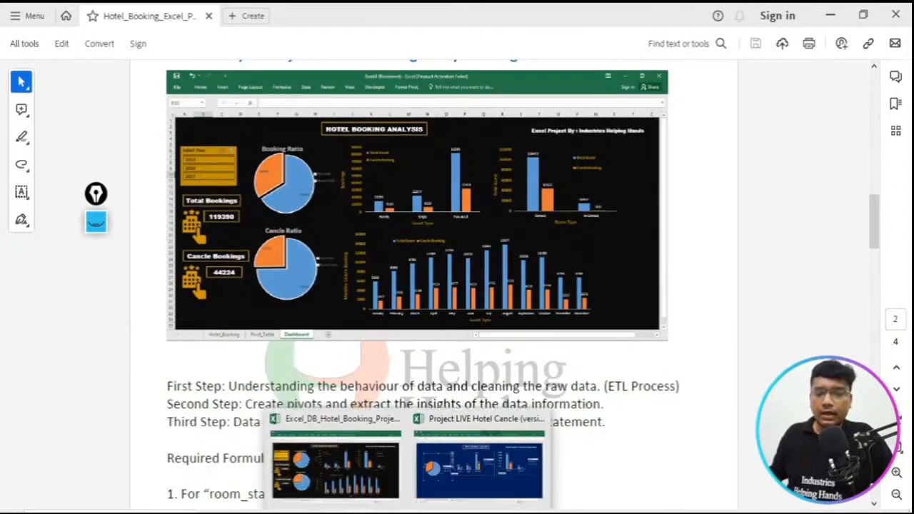
left_click(451, 473)
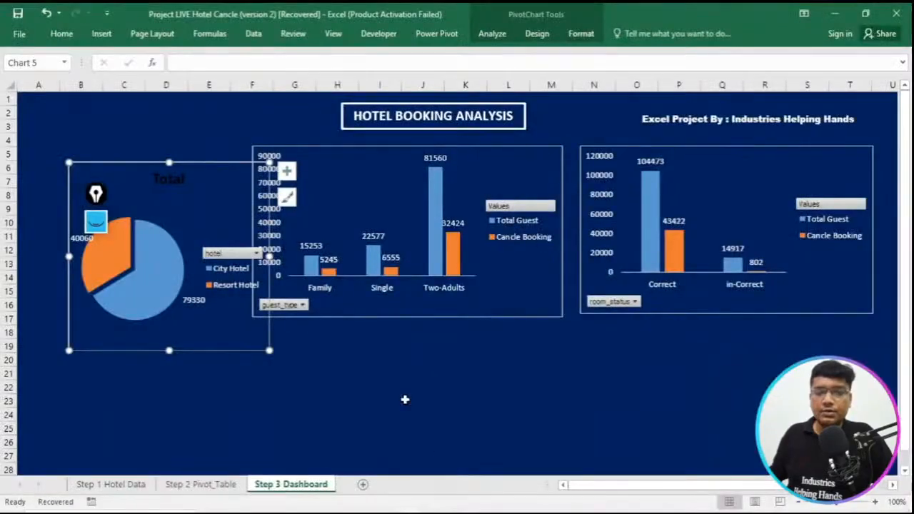
- Replace the pie chart's title with "Booking Ratio"
double_click(175, 184)
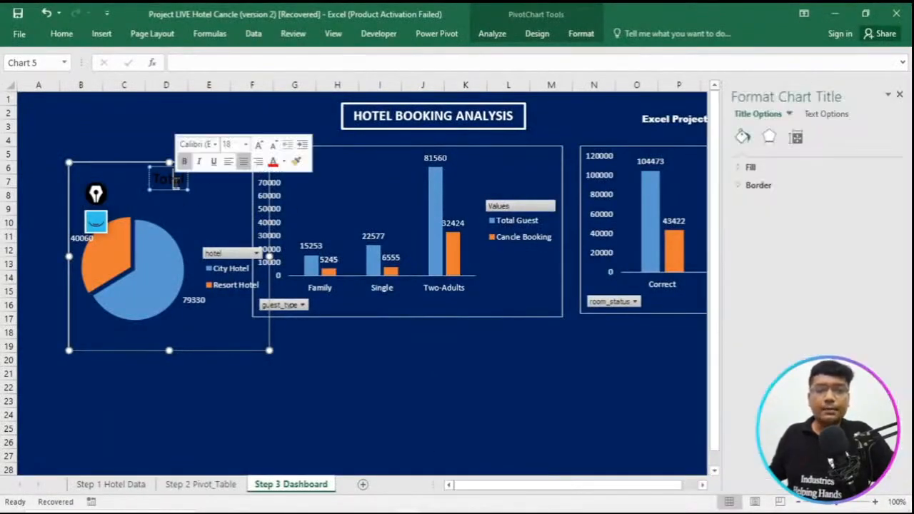
type("Booking")
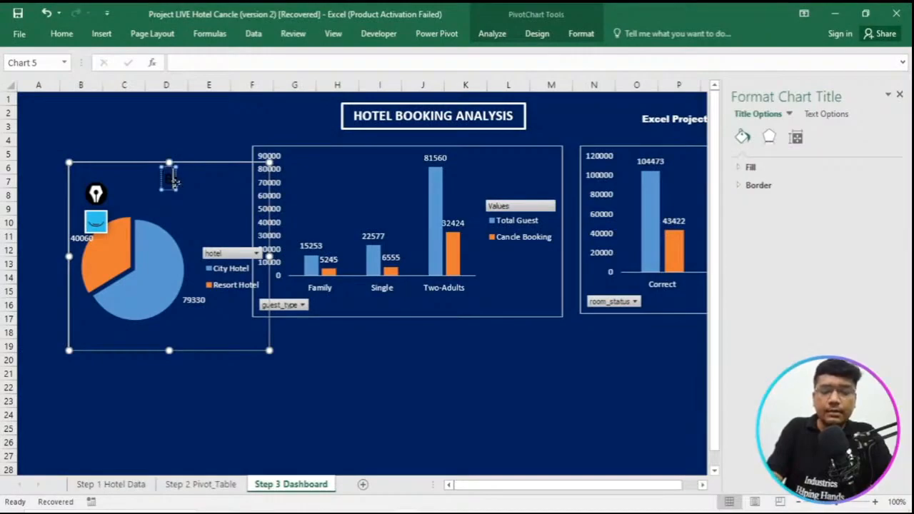
type(" Hotel")
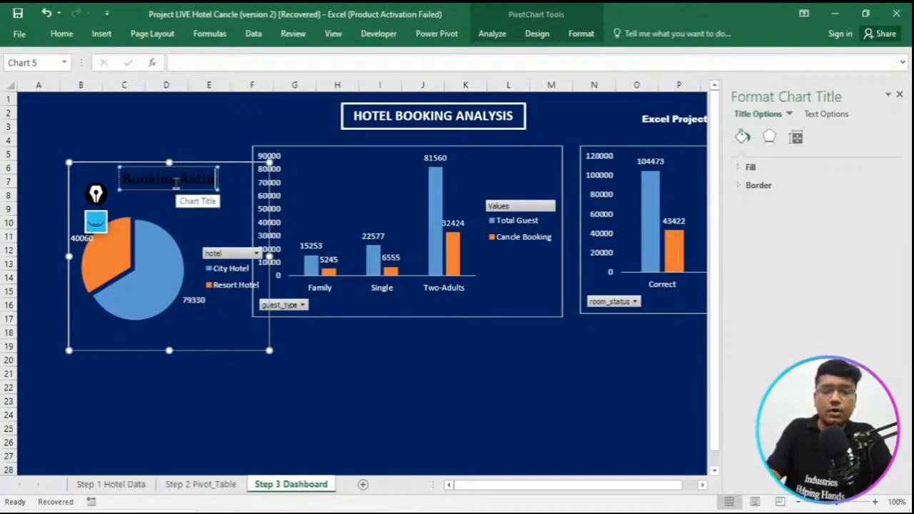
- Fill the background of the Booking Ratio chart title with white
key("ctrl+a")
right_click(178, 188)
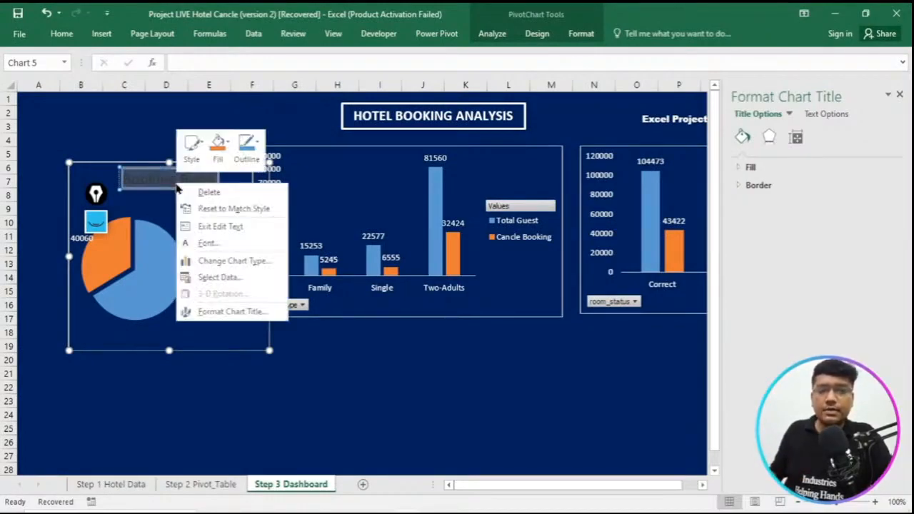
left_click(218, 147)
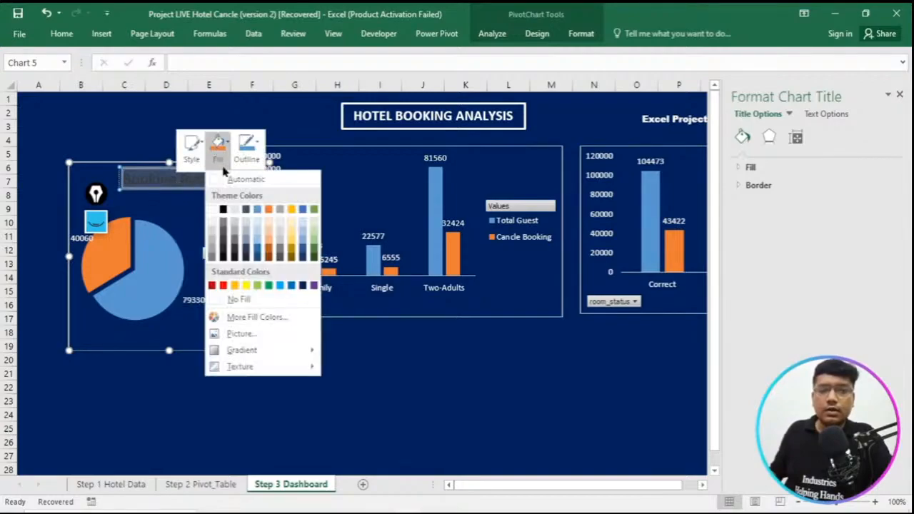
left_click(212, 214)
left_click(177, 181)
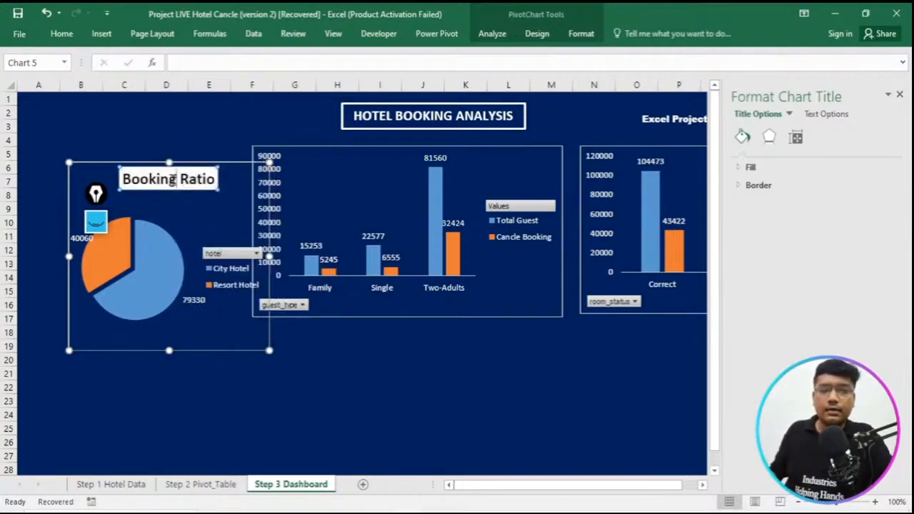
left_click(224, 164)
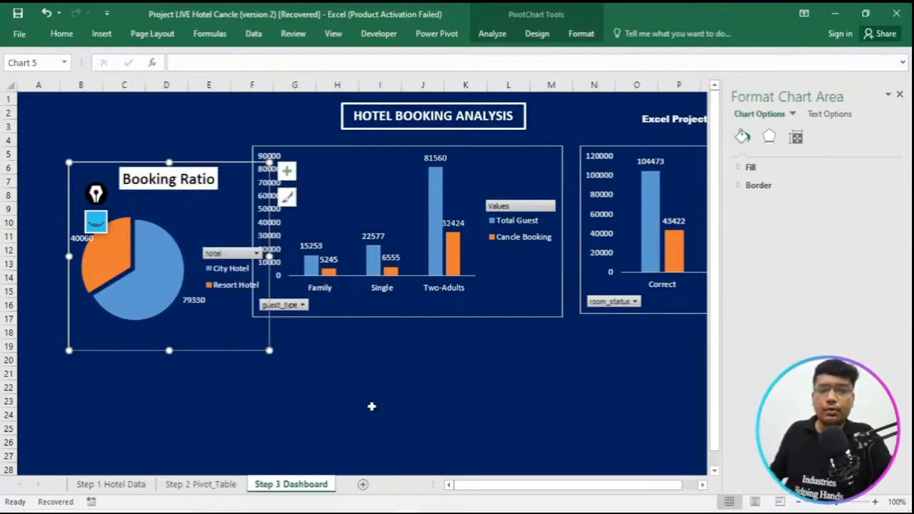
- Select the Booking Ratio title text and change its background fill to the dark blue-gray theme colour
left_click(199, 181)
left_click(199, 182)
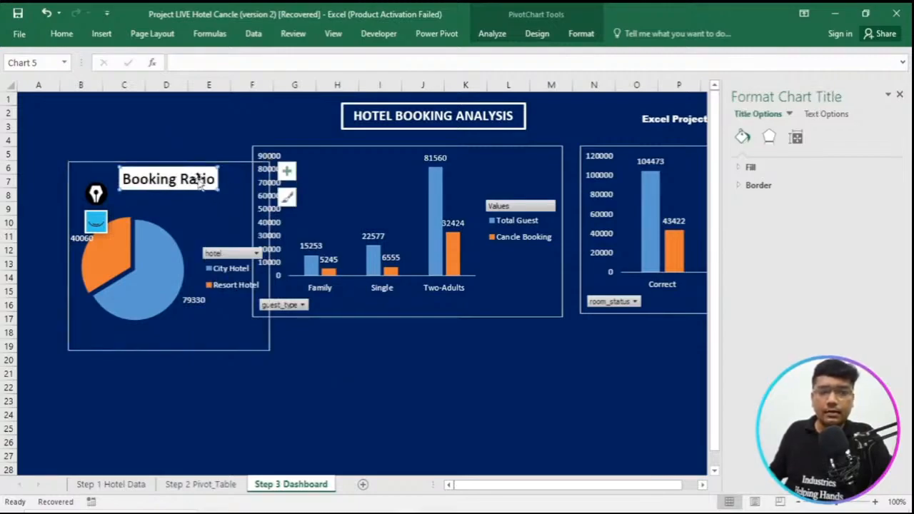
left_click(143, 189)
left_click_drag(123, 179, 220, 183)
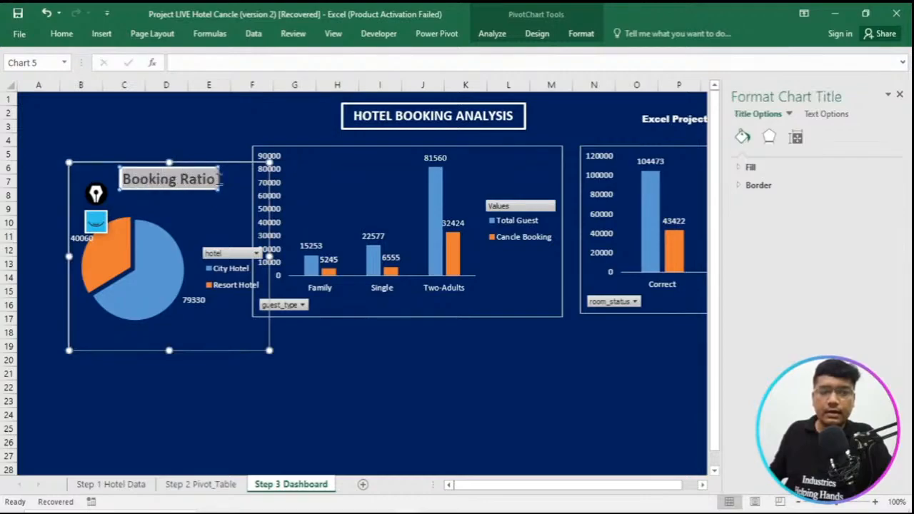
right_click(215, 180)
left_click(254, 149)
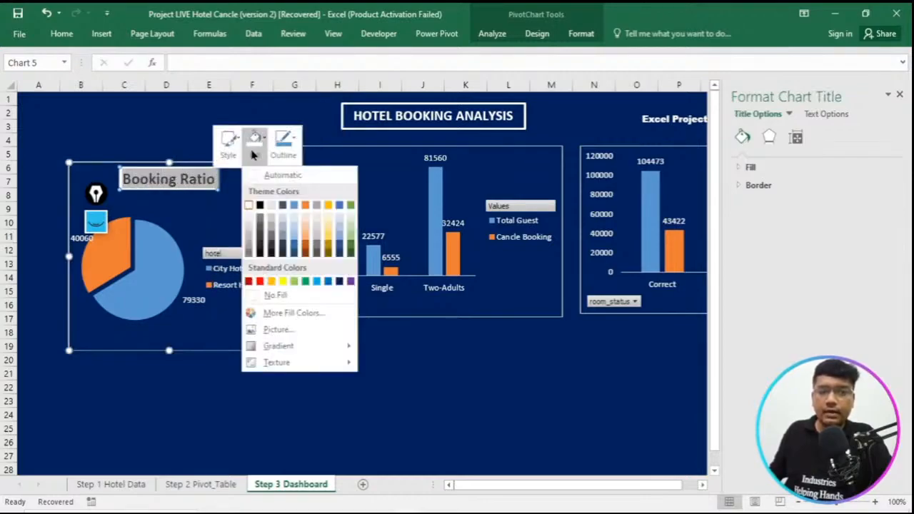
left_click(283, 205)
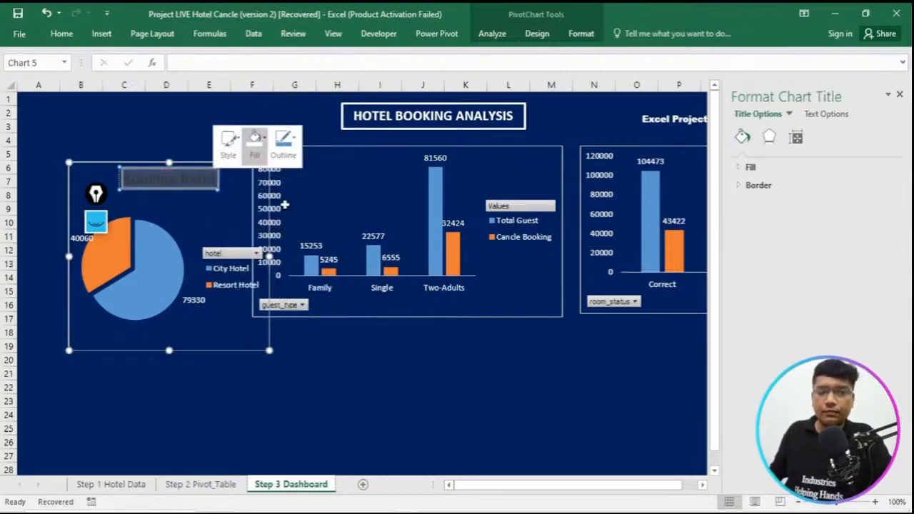
- Change the font colour of the Booking Ratio chart title to white
right_click(183, 184)
left_click(218, 245)
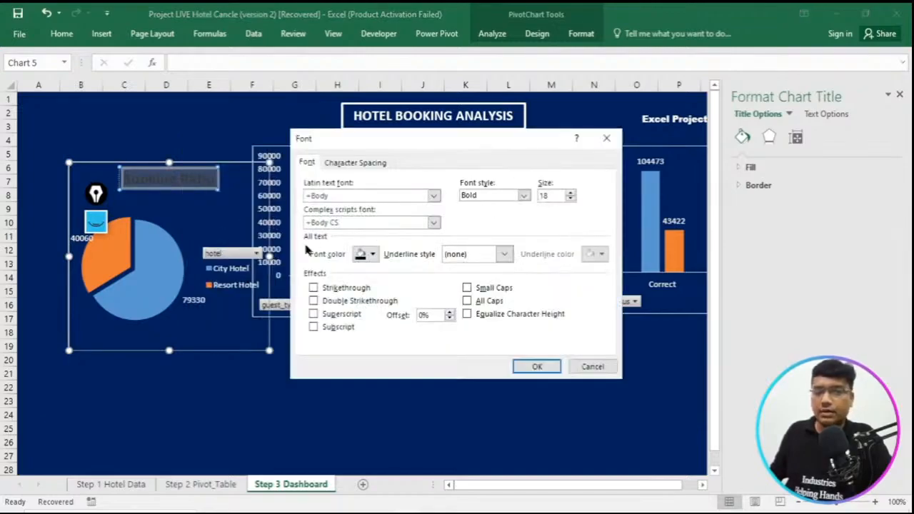
left_click(372, 255)
left_click(359, 299)
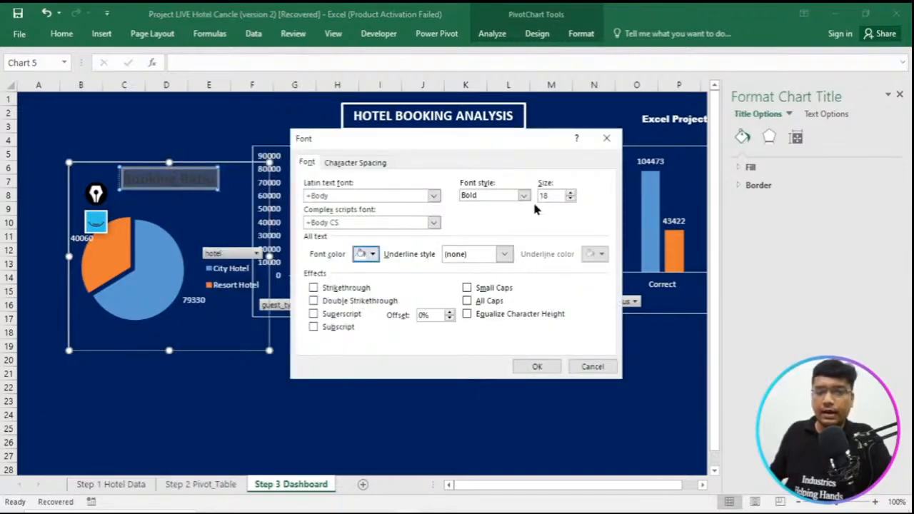
left_click(537, 367)
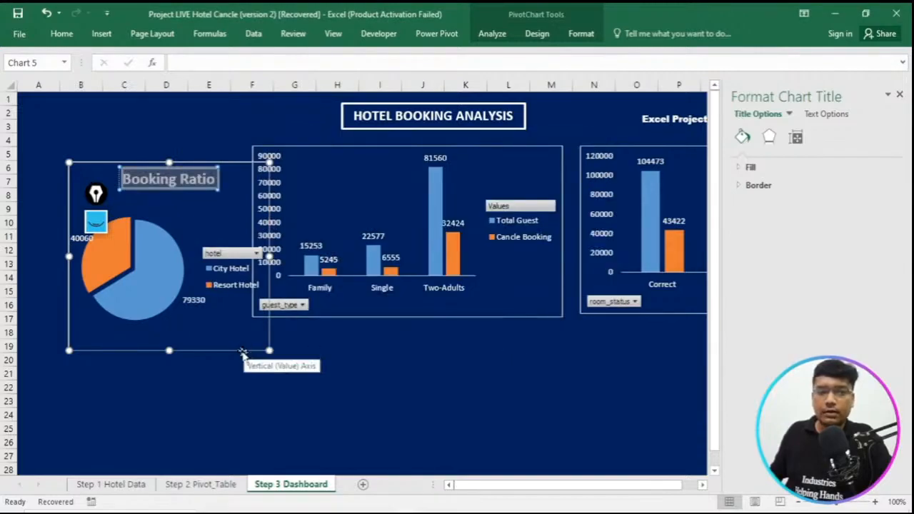
- Shrink the Booking Ratio chart to fit beside the guest_type chart and place its data labels inside the pie slices
left_click_drag(243, 355, 222, 331)
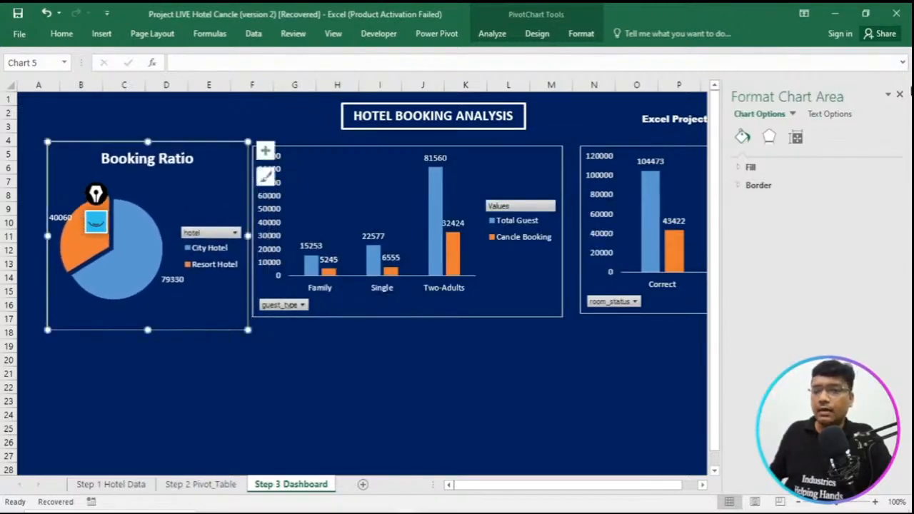
left_click(899, 95)
left_click_drag(247, 143, 238, 146)
left_click(256, 155)
left_click(358, 181)
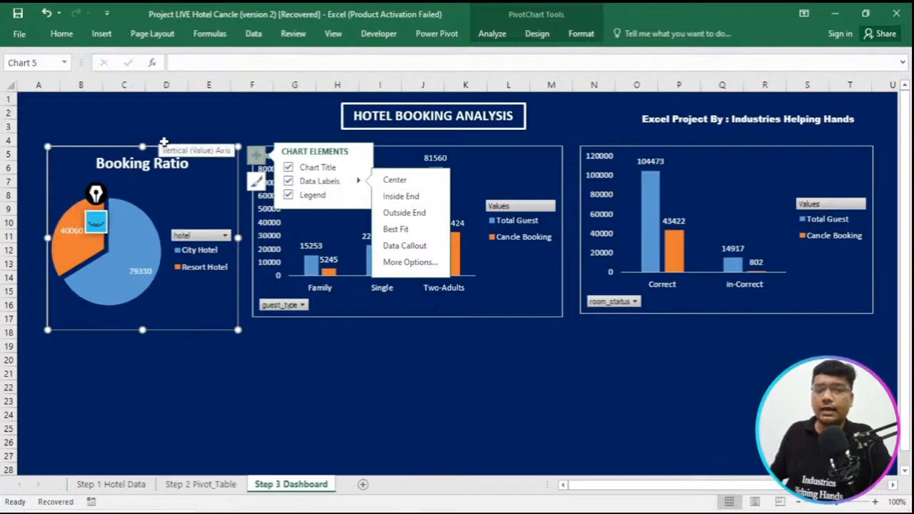
left_click_drag(188, 156, 195, 150)
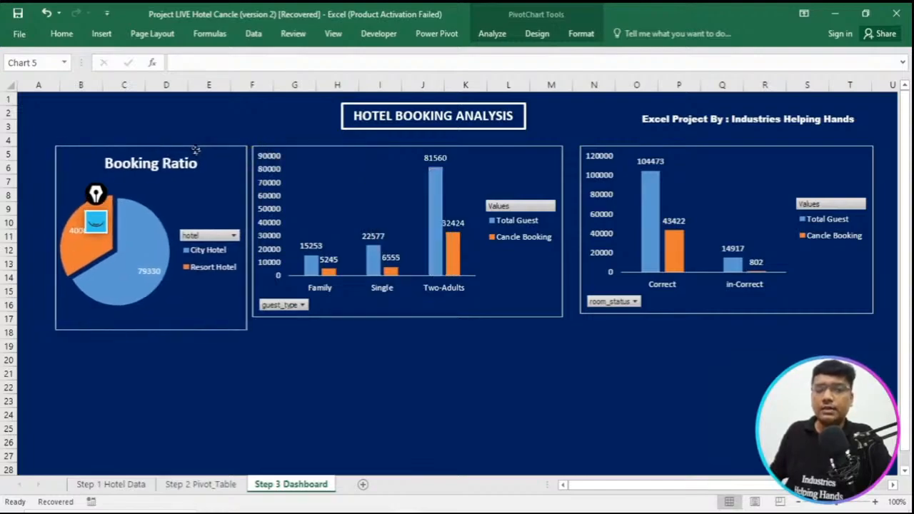
left_click(546, 370)
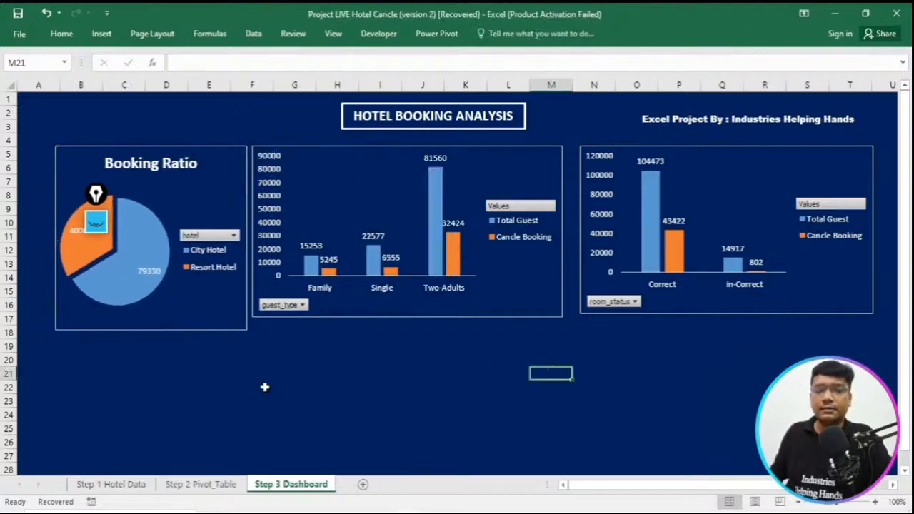
- Rearrange the three charts into one closely spaced row under the dashboard title, shrinking the guest_type and Booking Ratio charts
left_click_drag(682, 146, 700, 142)
left_click(528, 148)
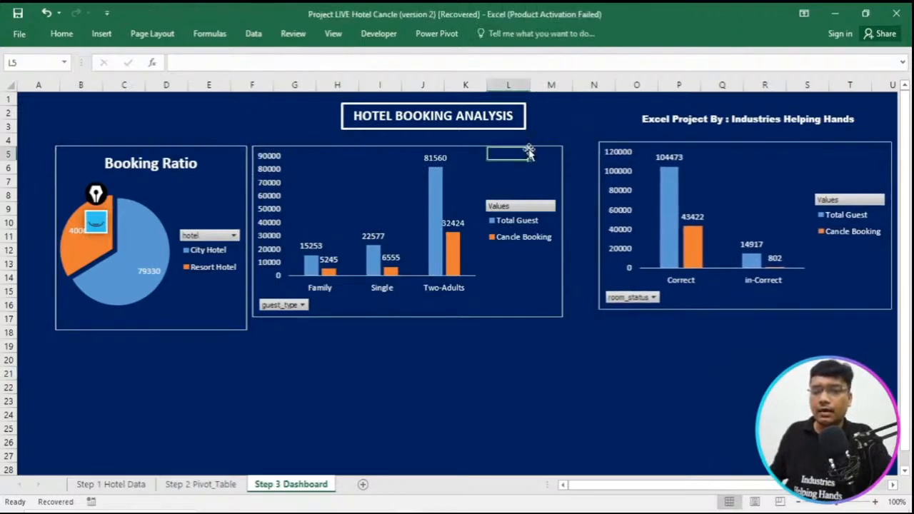
left_click_drag(543, 148, 573, 143)
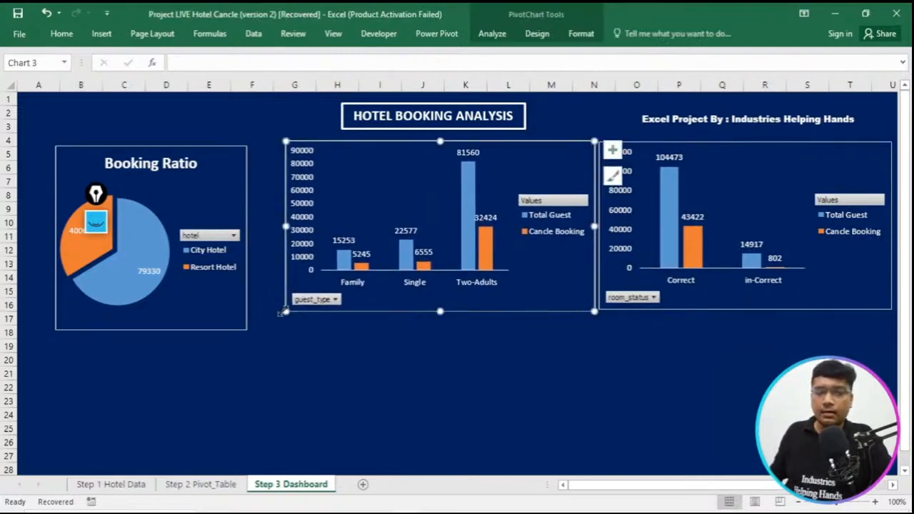
left_click_drag(284, 312, 296, 301)
left_click_drag(219, 152, 260, 147)
left_click_drag(96, 325, 116, 308)
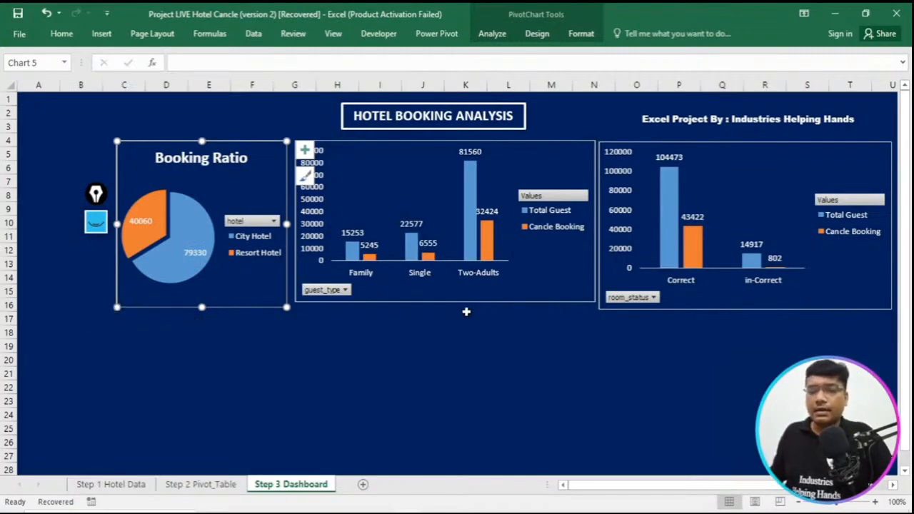
- Align the room_status chart's top edge with the guest_type chart and adjust its height to match
left_click(667, 312)
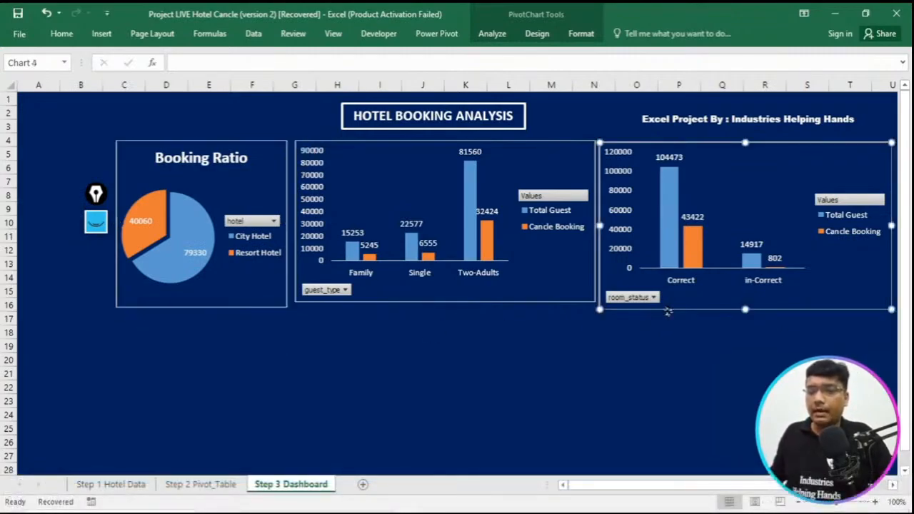
left_click_drag(668, 311, 667, 308)
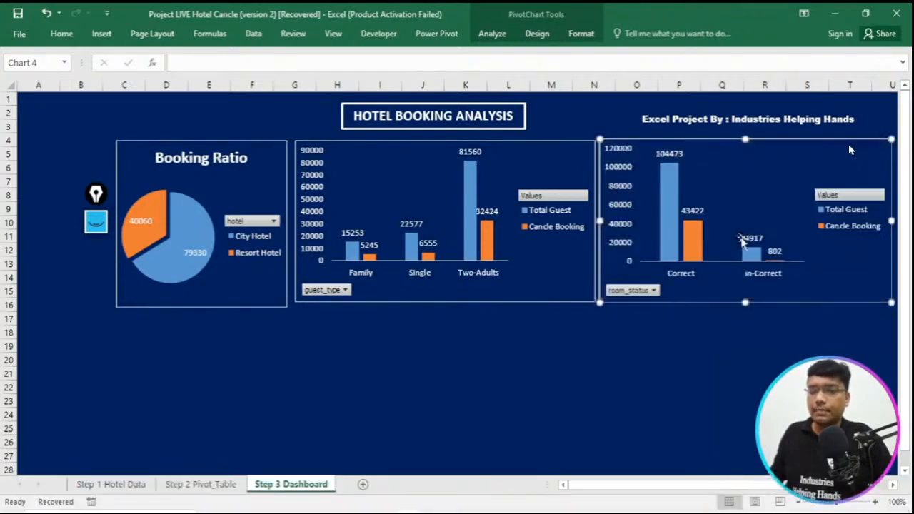
left_click_drag(768, 135, 769, 139)
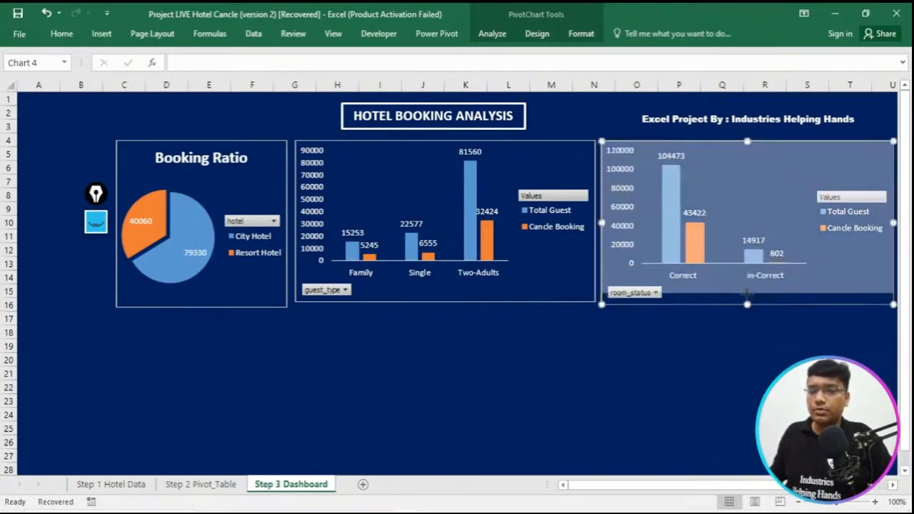
left_click_drag(747, 301, 747, 304)
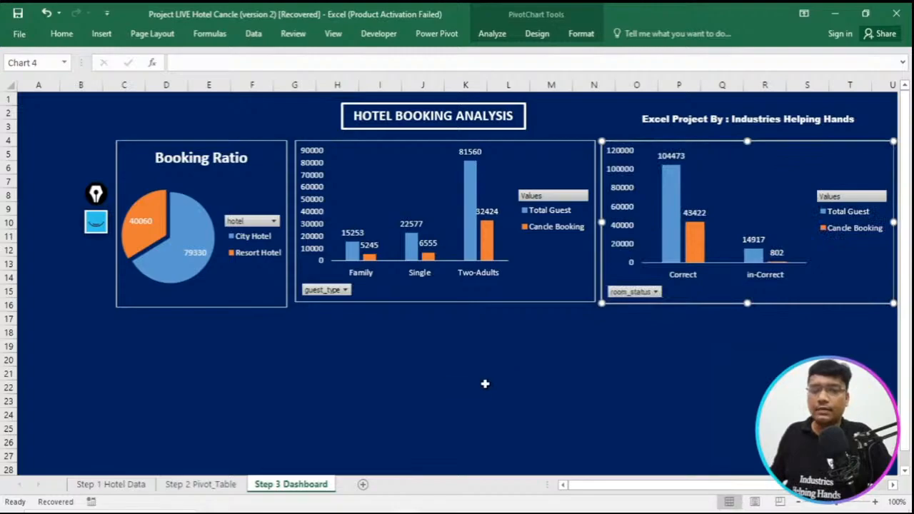
- Shrink the Booking Ratio chart so that its lower edge lines up with the neighbouring column charts
left_click(485, 385)
left_click(280, 307)
left_click_drag(285, 305, 271, 300)
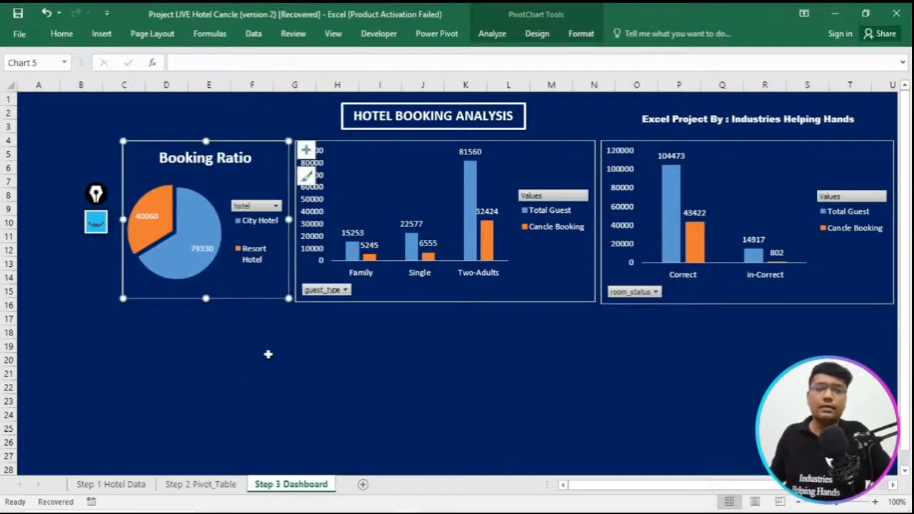
- Insert a pie chart from the Sum of is_canceled pivot table in F8:G11 on the Step 2 Pivot_Table sheet
left_click(120, 489)
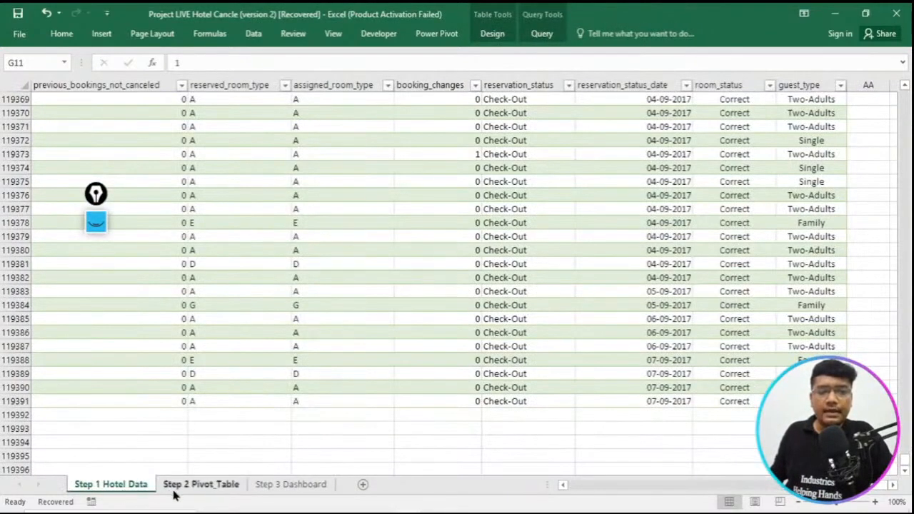
left_click(180, 486)
left_click_drag(315, 195, 417, 238)
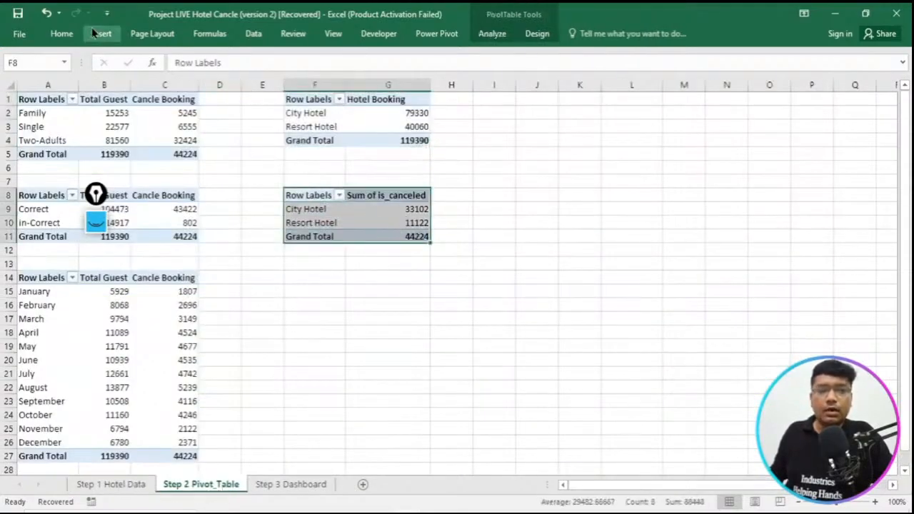
left_click(95, 33)
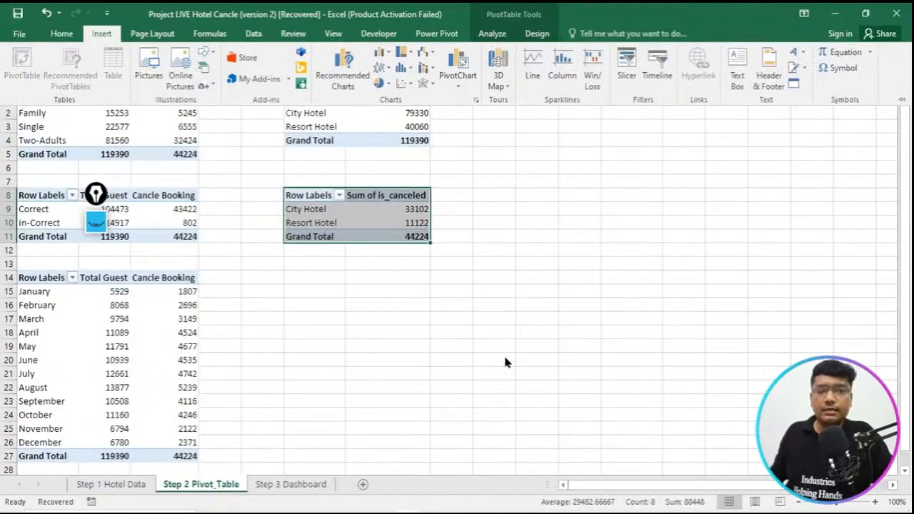
left_click(343, 71)
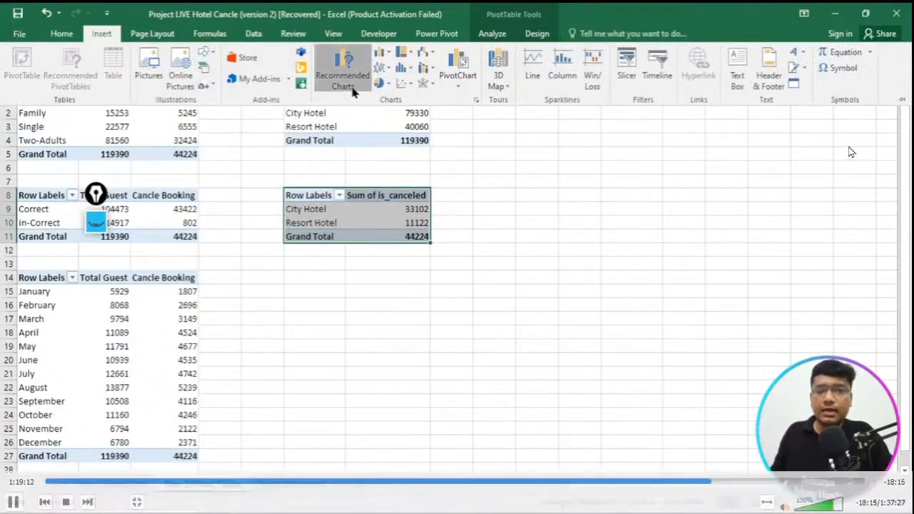
left_click(294, 158)
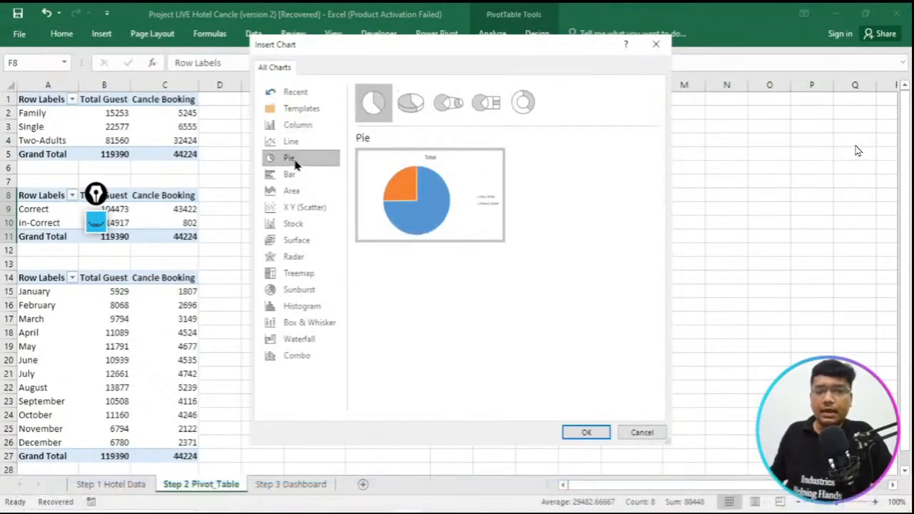
left_click(584, 434)
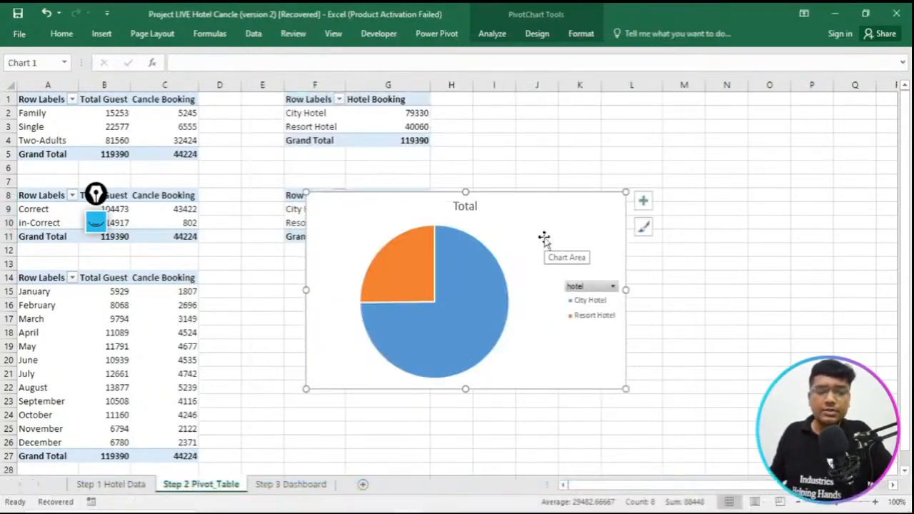
- Cut the new pie chart, paste it below the chart row on Step 3 Dashboard, and select the Booking Ratio chart
key("Delete")
left_click(291, 484)
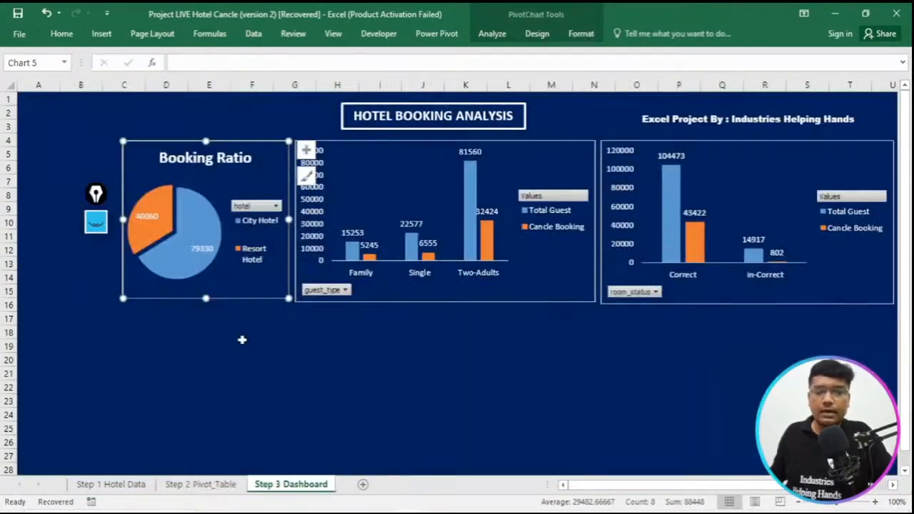
left_click(245, 345)
key("ctrl+v")
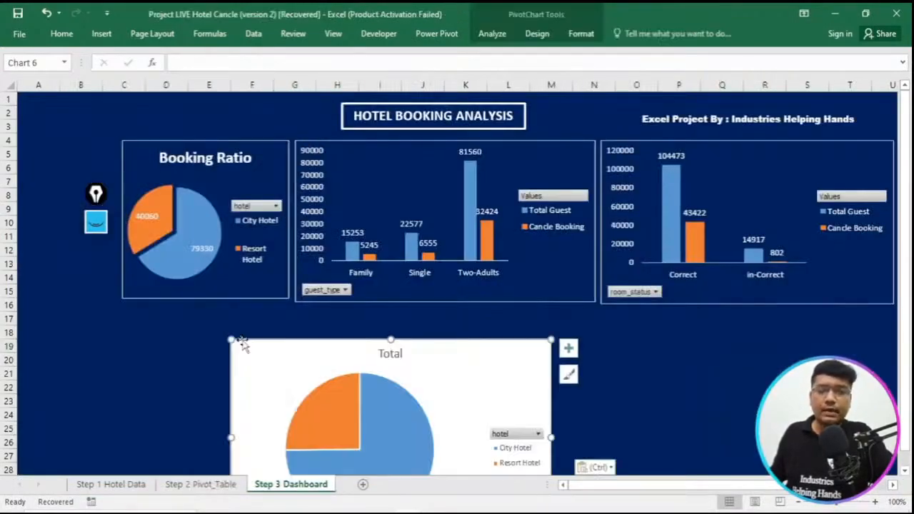
left_click_drag(245, 348, 261, 330)
left_click(244, 153)
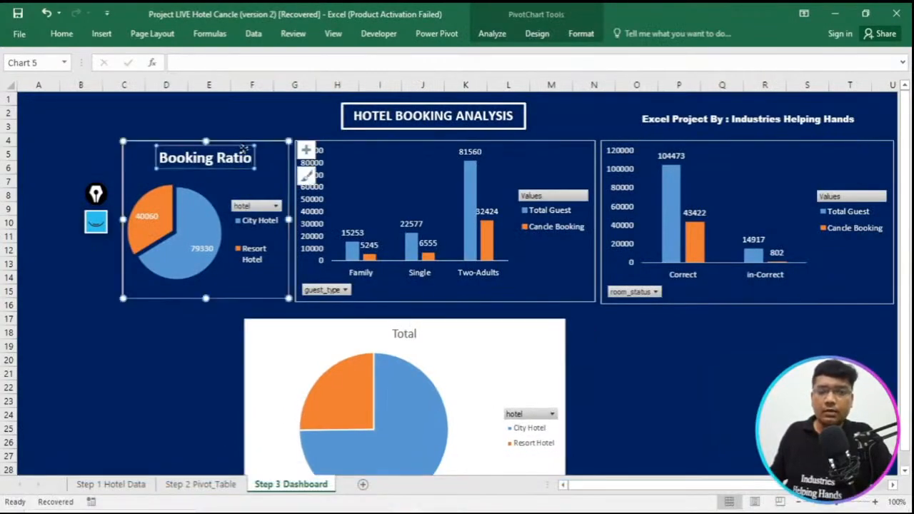
left_click(18, 13)
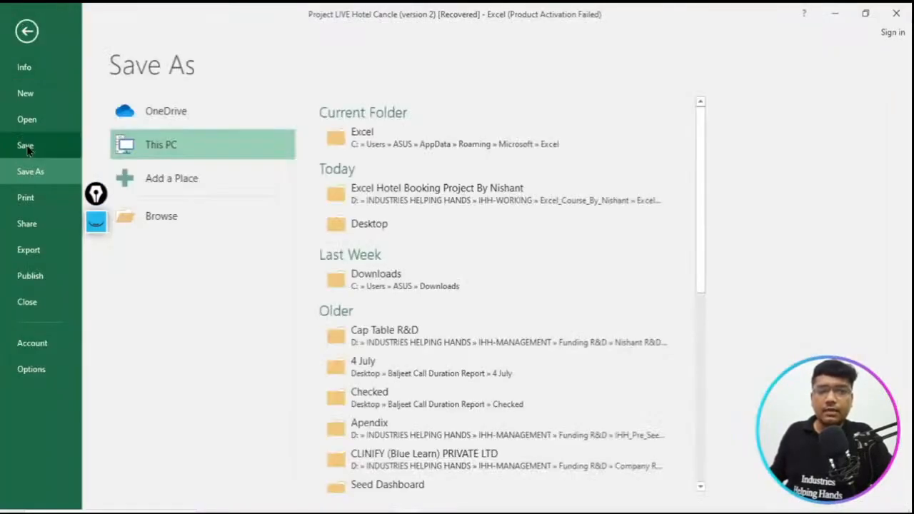
left_click(409, 142)
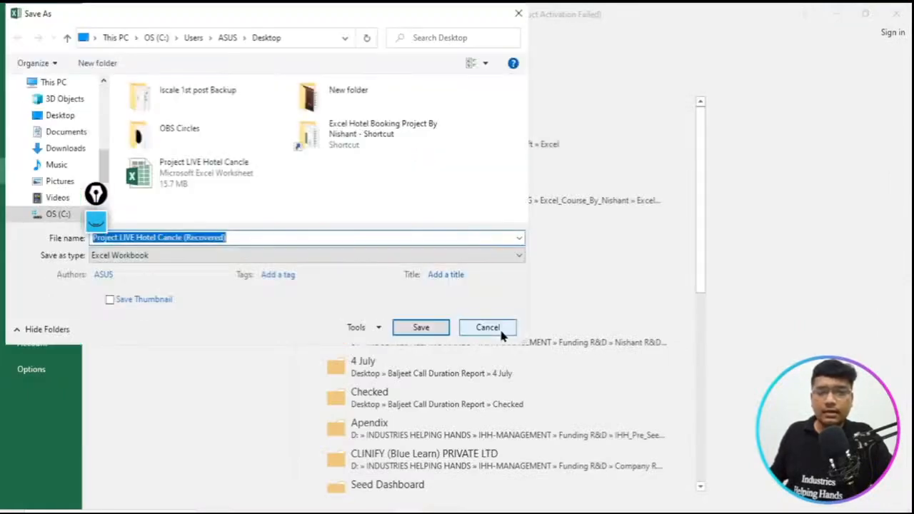
left_click(488, 328)
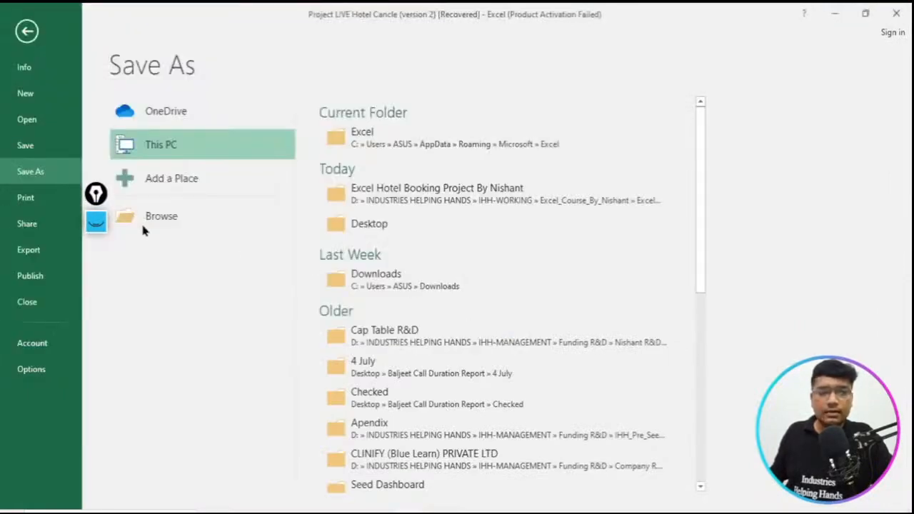
- Save the workbook to the Desktop as Project LIVE Hotel Cancle (Recovered)
left_click(29, 156)
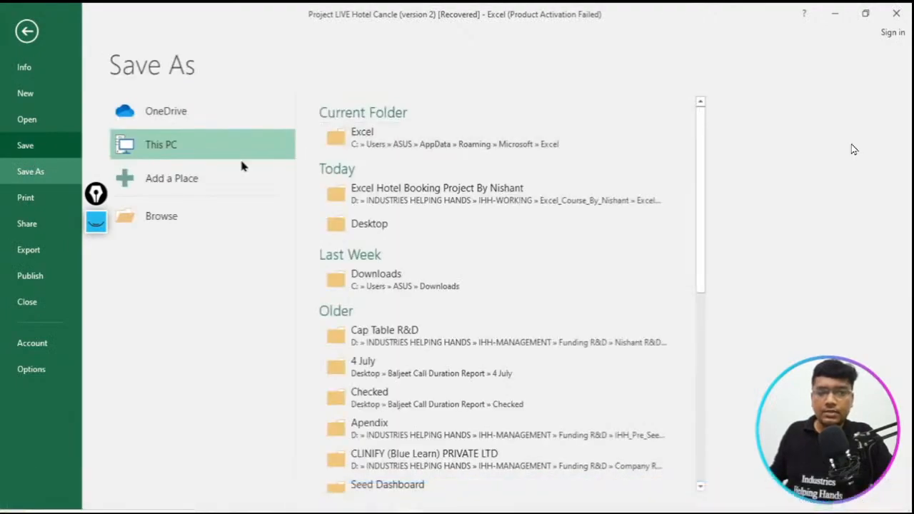
left_click(389, 224)
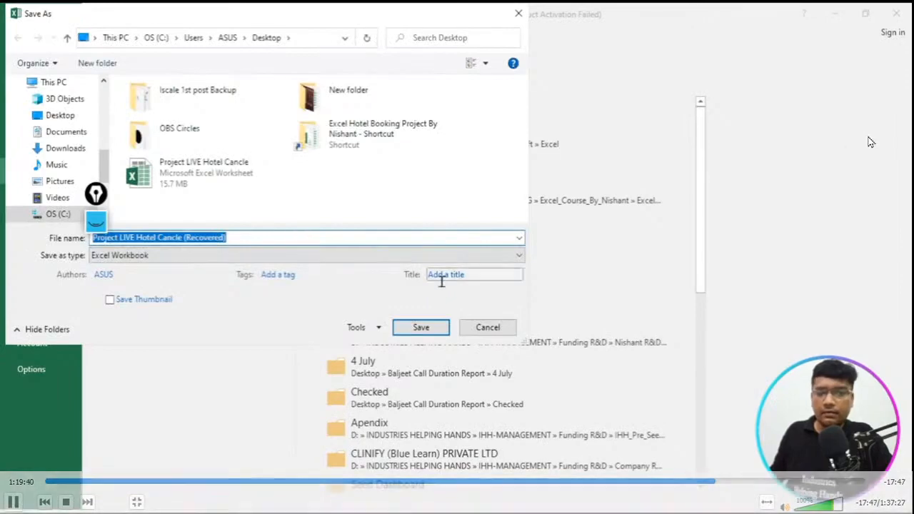
left_click(428, 332)
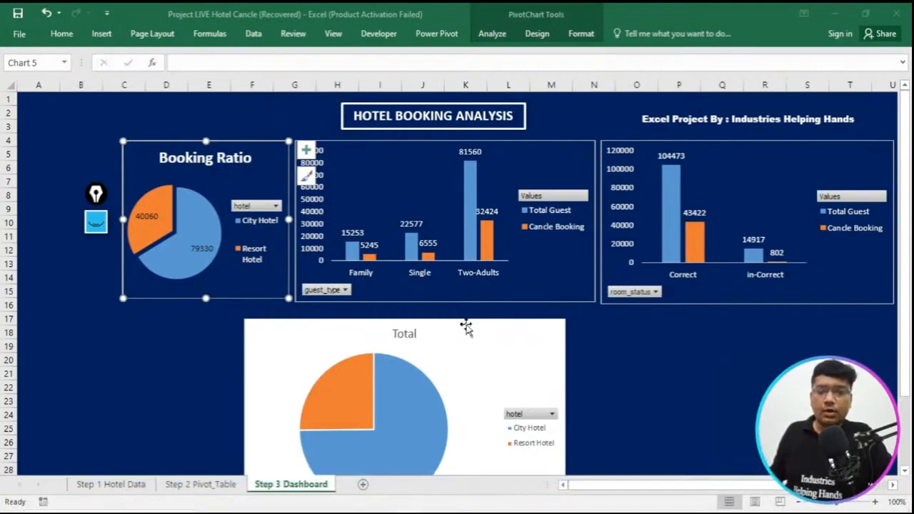
- Apply the Booking Ratio chart's formatting to the Total pie chart and move it towards the Booking Ratio chart
left_click(465, 326)
key("ctrl+v")
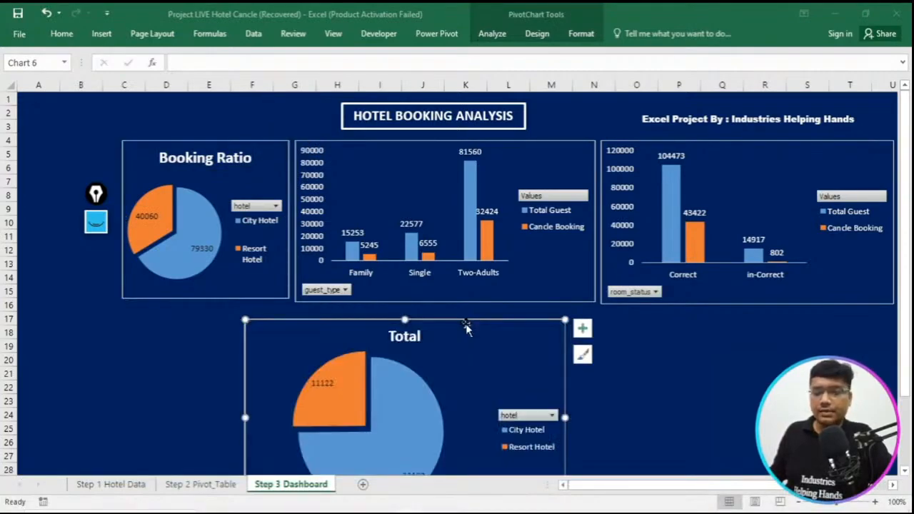
left_click_drag(465, 323, 278, 247)
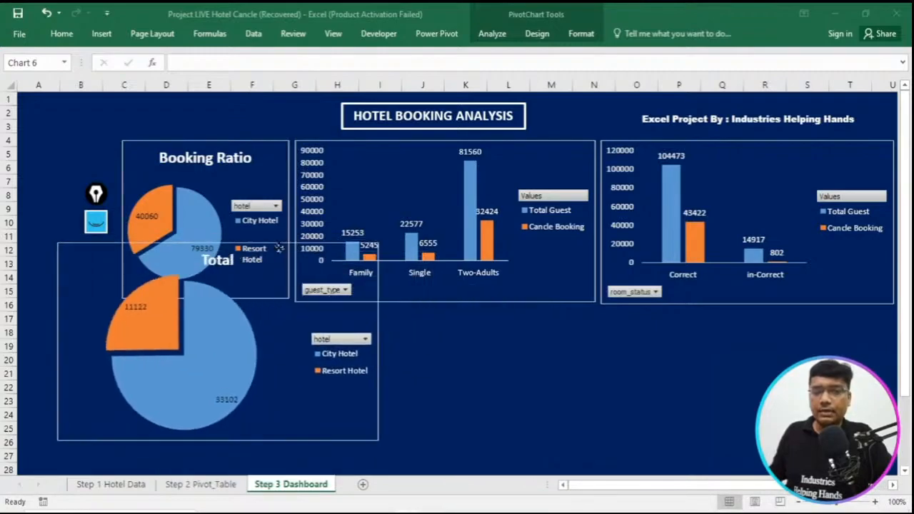
- Place the Total pie chart directly below the Booking Ratio chart and resize it to match that chart's width and height
left_click_drag(378, 440, 358, 249)
scroll(425, 361, "up", 4)
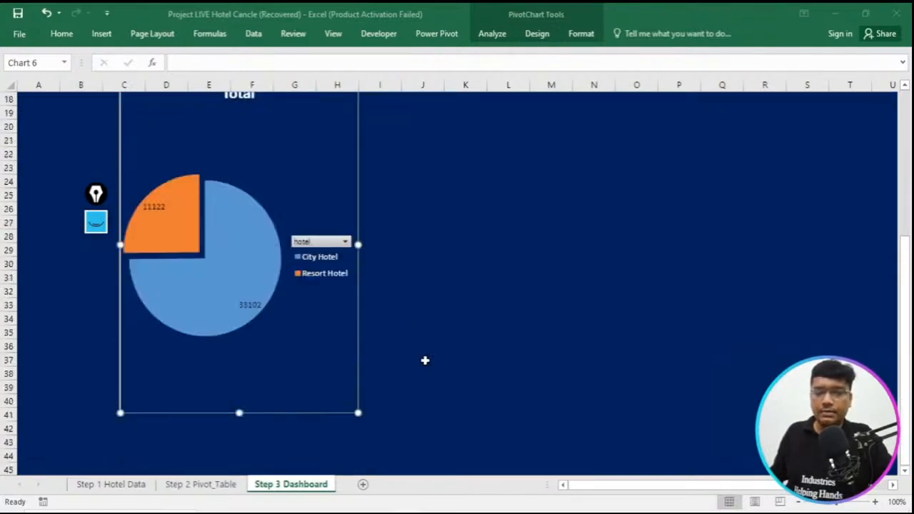
scroll(427, 361, "up", 6)
scroll(417, 386, "down", 6)
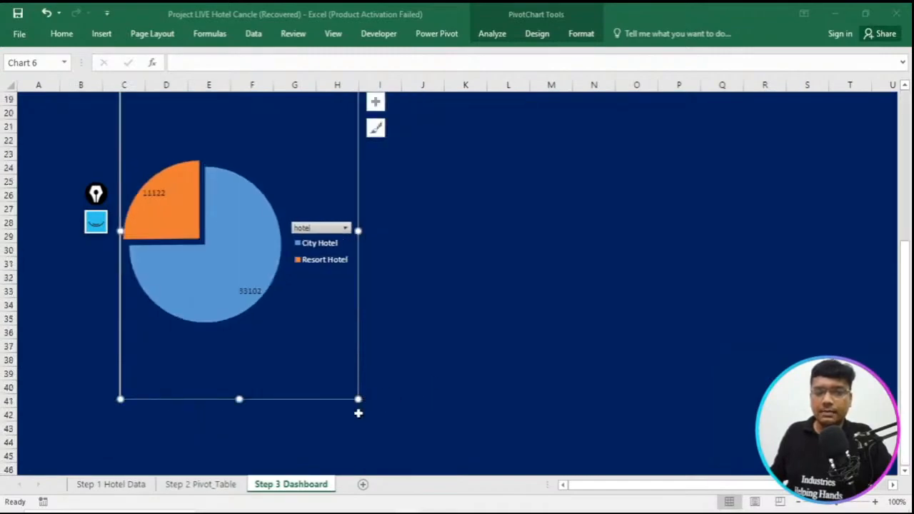
left_click_drag(358, 402, 304, 330)
scroll(366, 285, "up", 5)
scroll(366, 285, "up", 1)
left_click(280, 313)
scroll(286, 318, "down", 2)
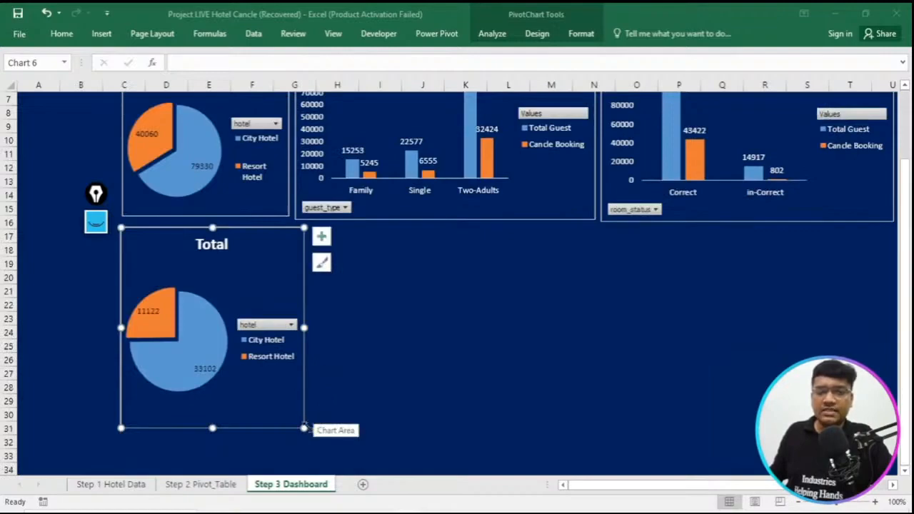
mouse_move(304, 428)
left_mouse_down()
mouse_move(312, 426)
mouse_move(289, 390)
left_mouse_up()
scroll(220, 253, "up", 2)
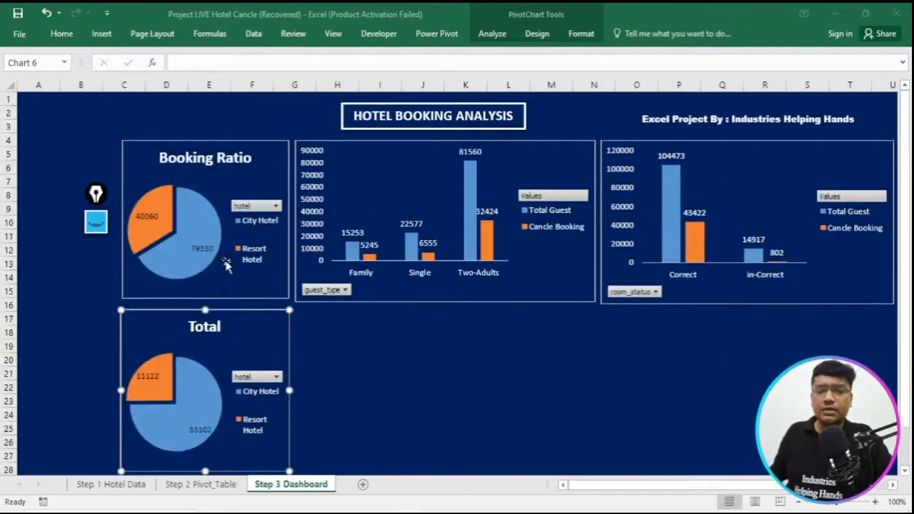
- Change the Total pie chart's title to Cancle Ratio
double_click(213, 326)
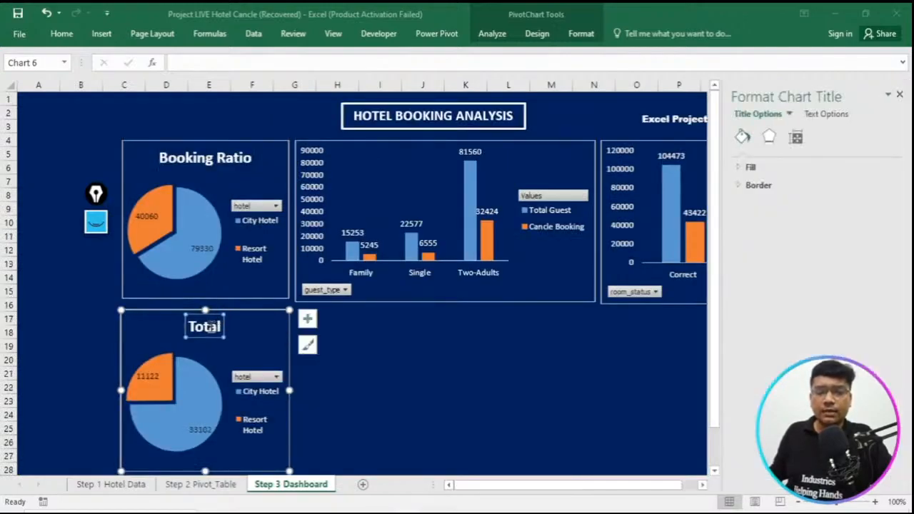
left_click(211, 327)
double_click(209, 328)
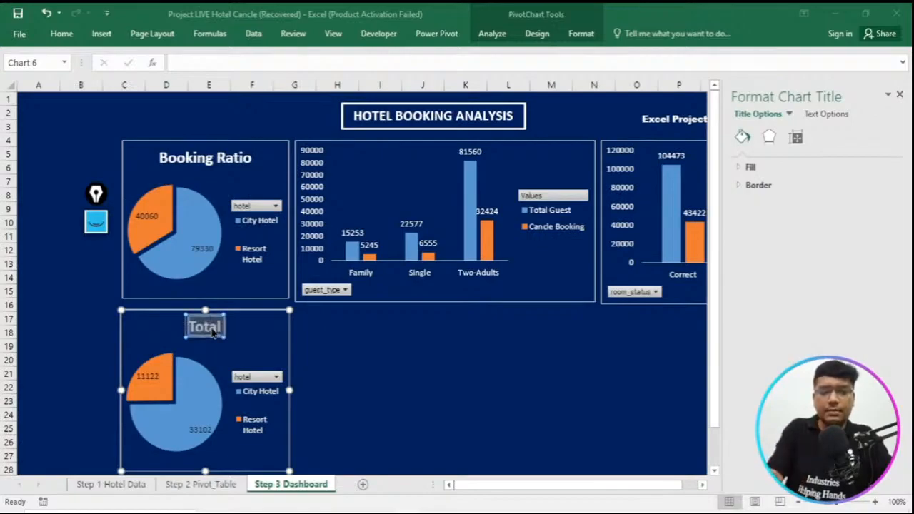
type("Cancle")
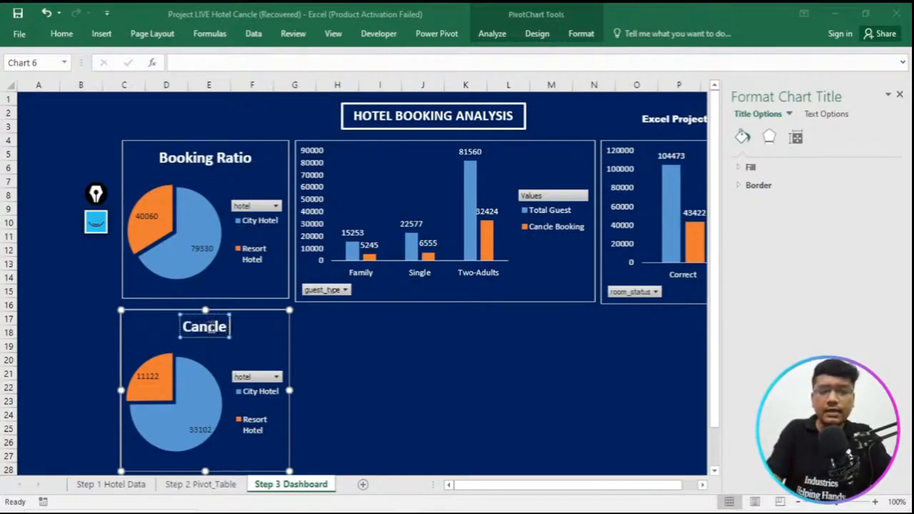
type(" Ratio")
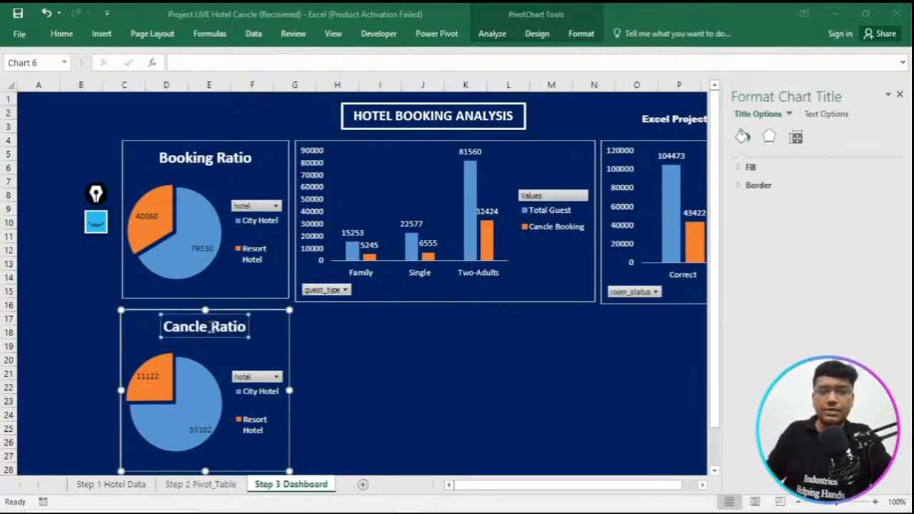
left_click(347, 360)
scroll(351, 386, "down", 1)
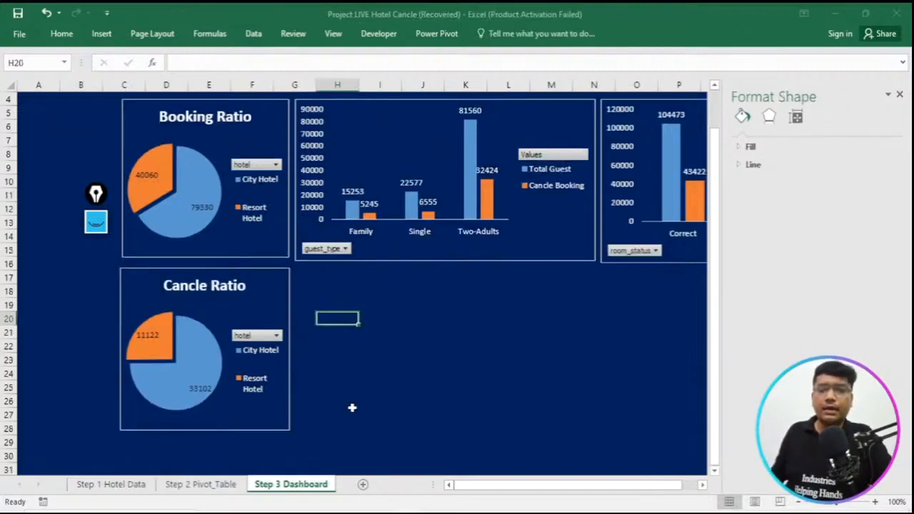
- Check the Booking Ratio chart's hotel filter, keeping all hotels selected, and close the formatting pane
left_click(257, 168)
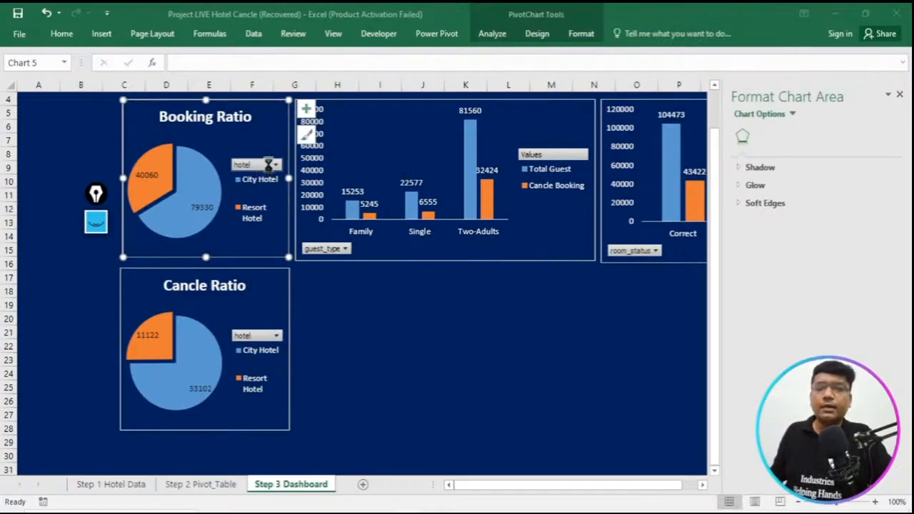
left_click(275, 166)
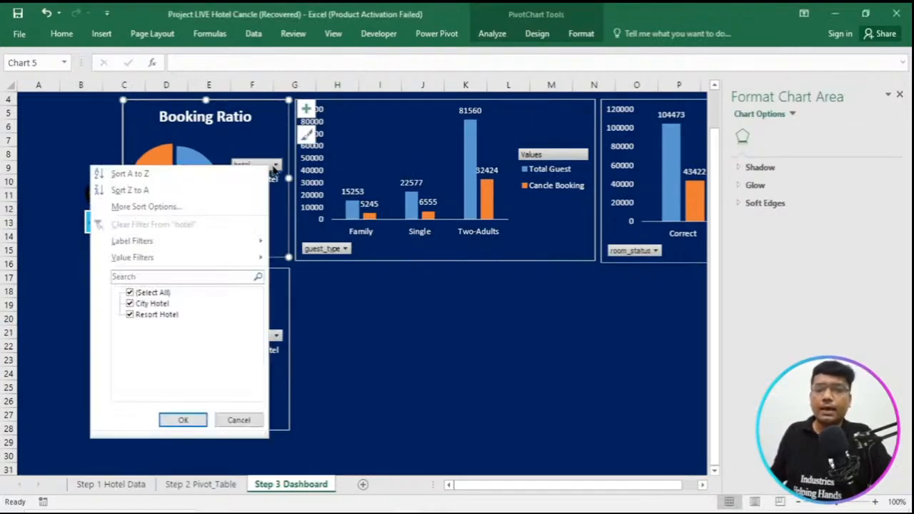
left_click(184, 420)
left_click(546, 344)
scroll(488, 409, "up", 1)
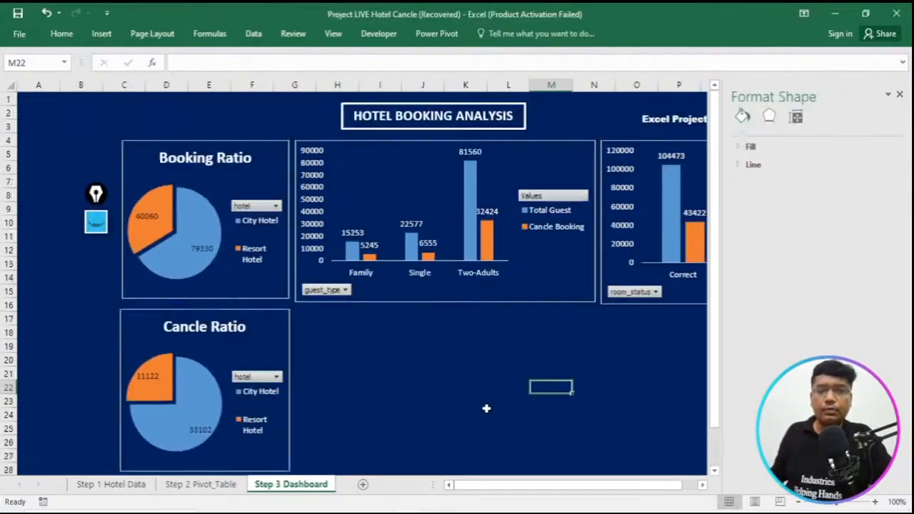
left_click(899, 95)
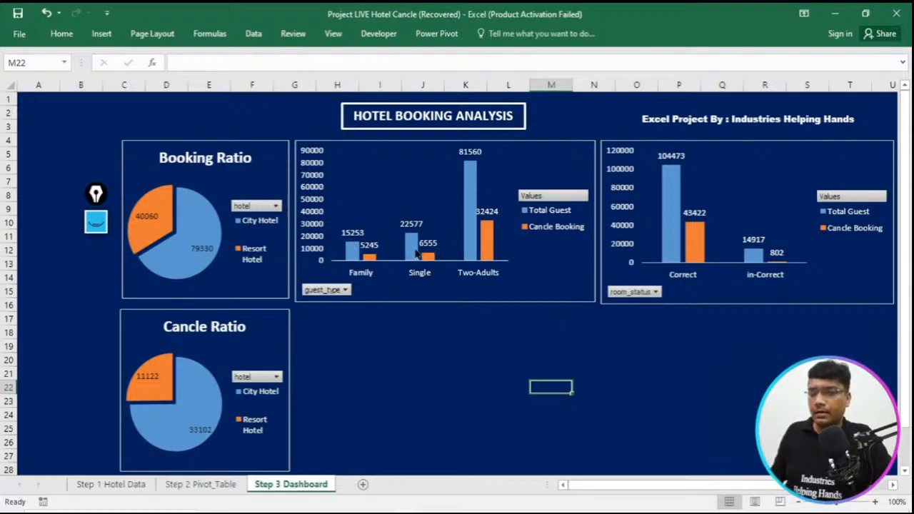
- Check the reference dashboard, and insert a clustered column chart from the monthly pivot table in A14:C27 on Step 2 Pivot_Table
mouse_move(417, 253)
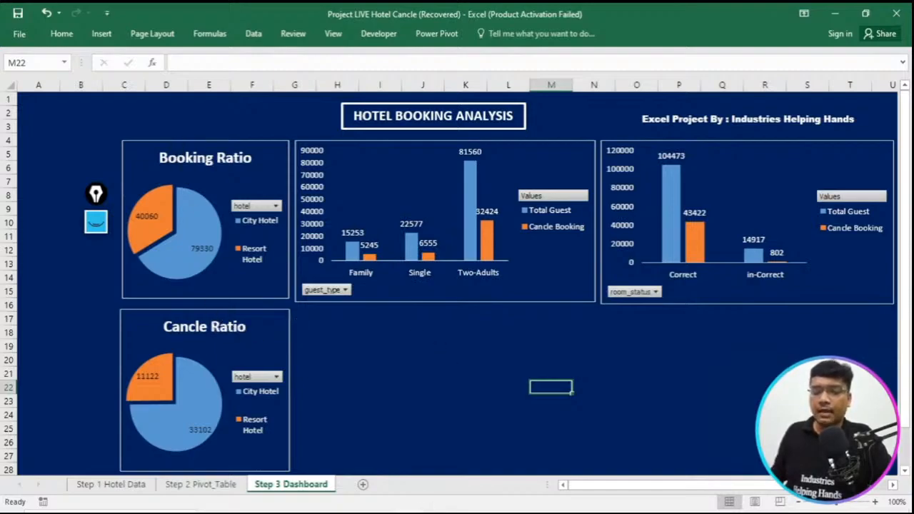
left_click(383, 475)
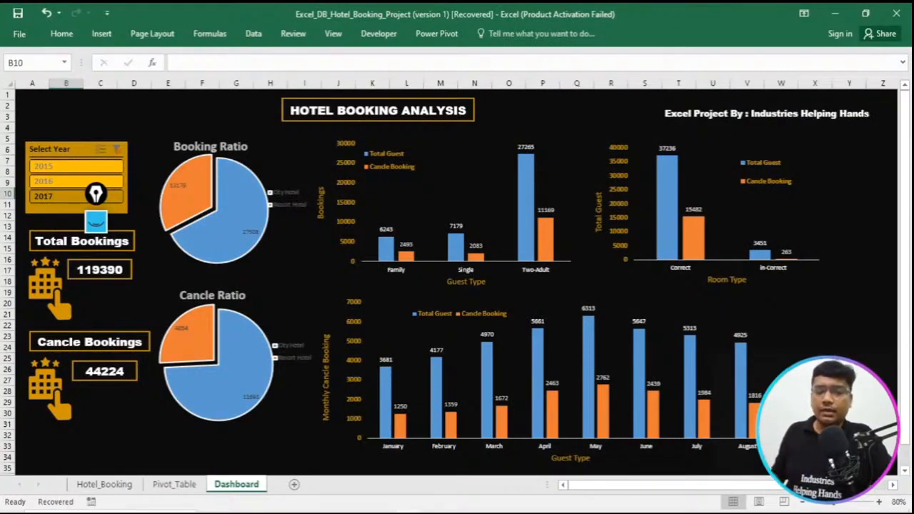
mouse_move(409, 512)
left_click(469, 476)
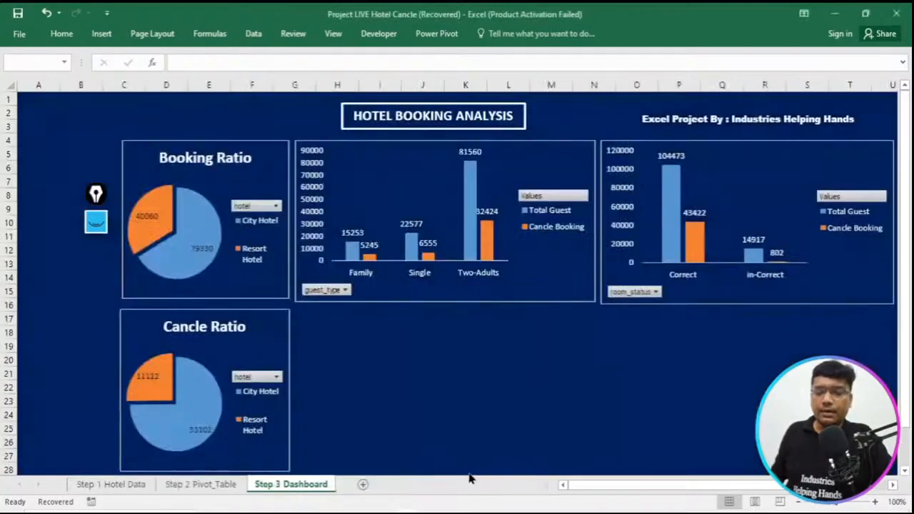
left_click(200, 485)
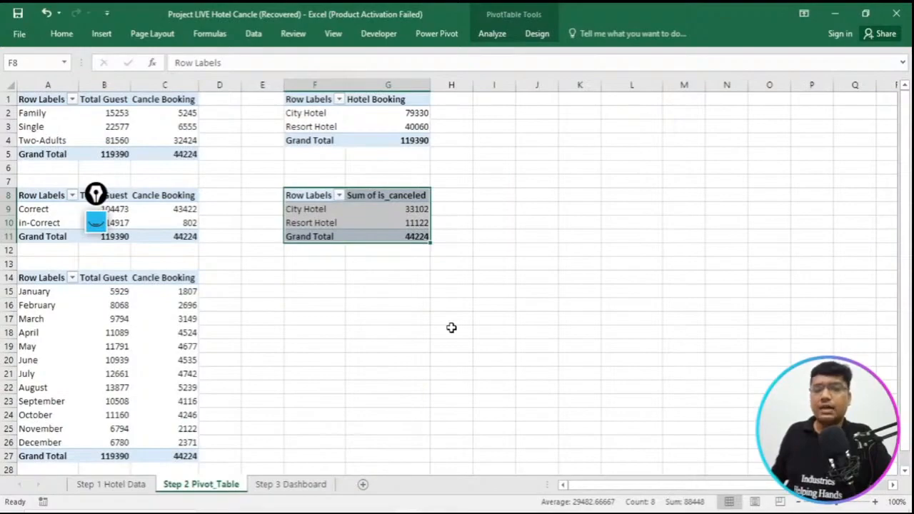
left_click(107, 316)
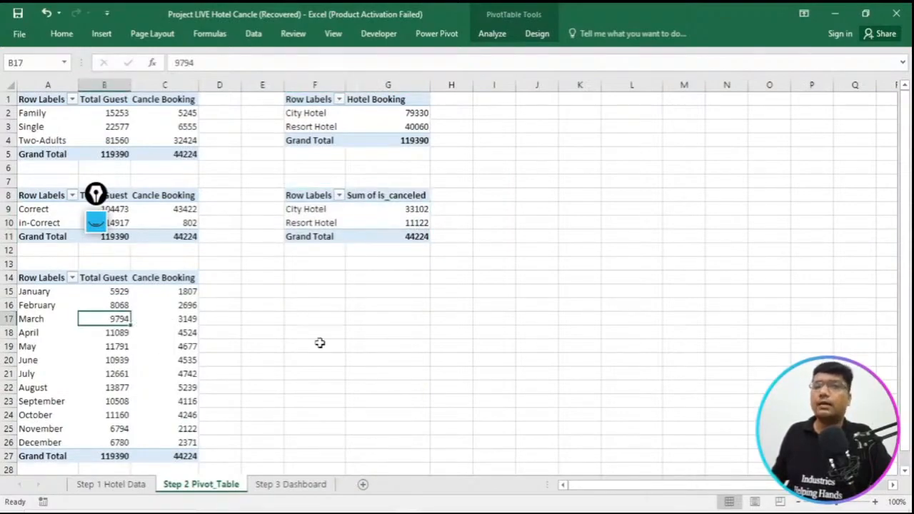
left_click_drag(40, 277, 50, 305)
left_click_drag(98, 323, 179, 456)
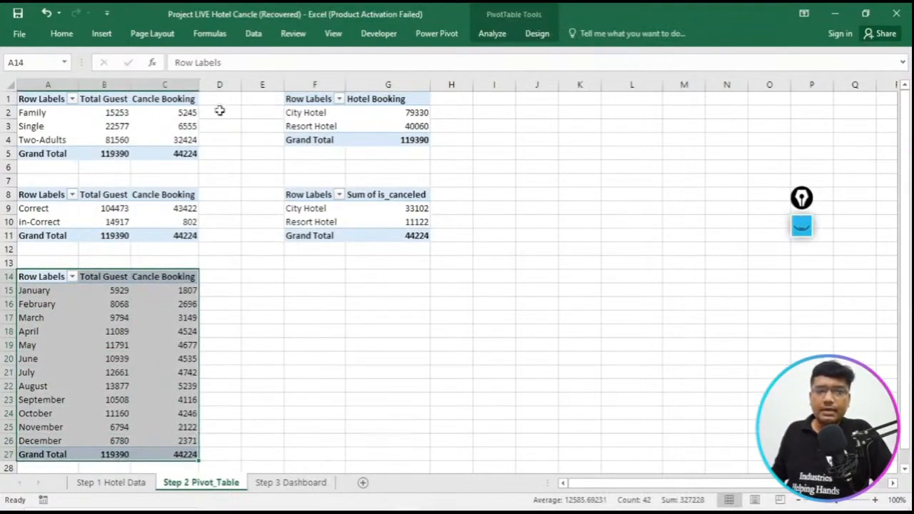
left_click(112, 40)
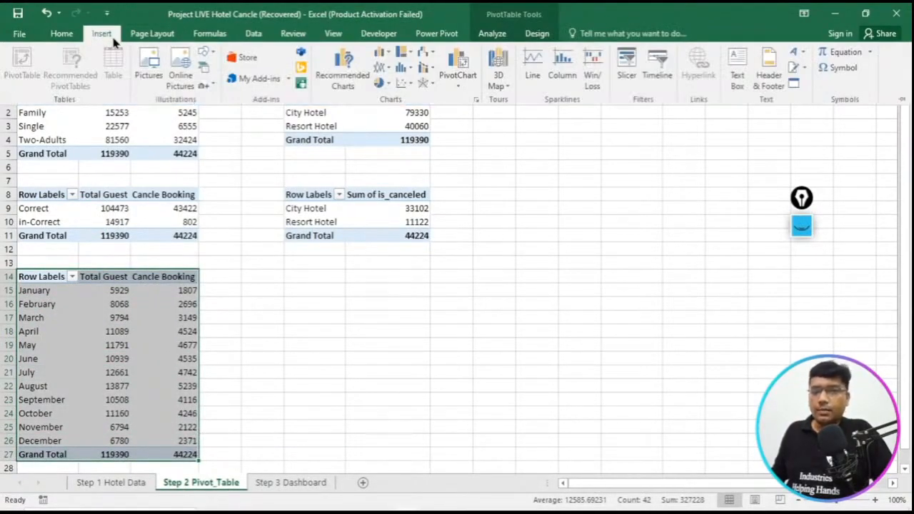
left_click(353, 82)
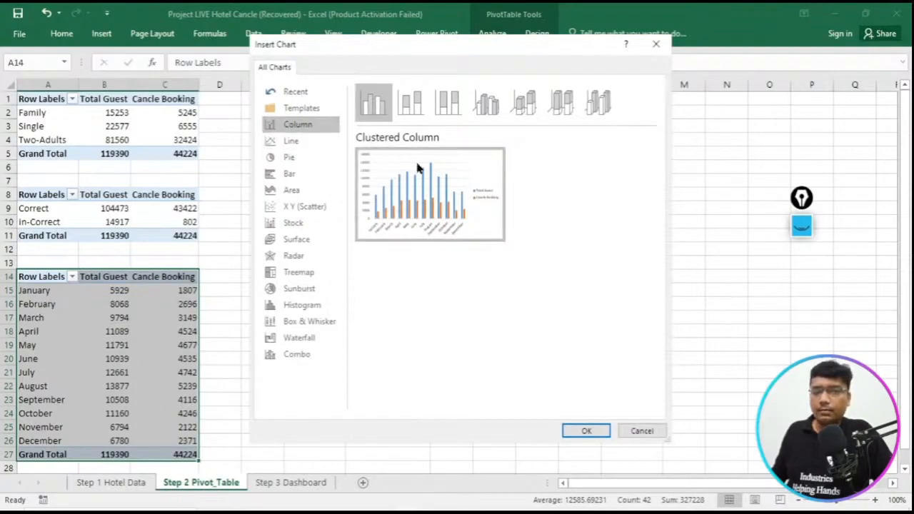
left_click(586, 430)
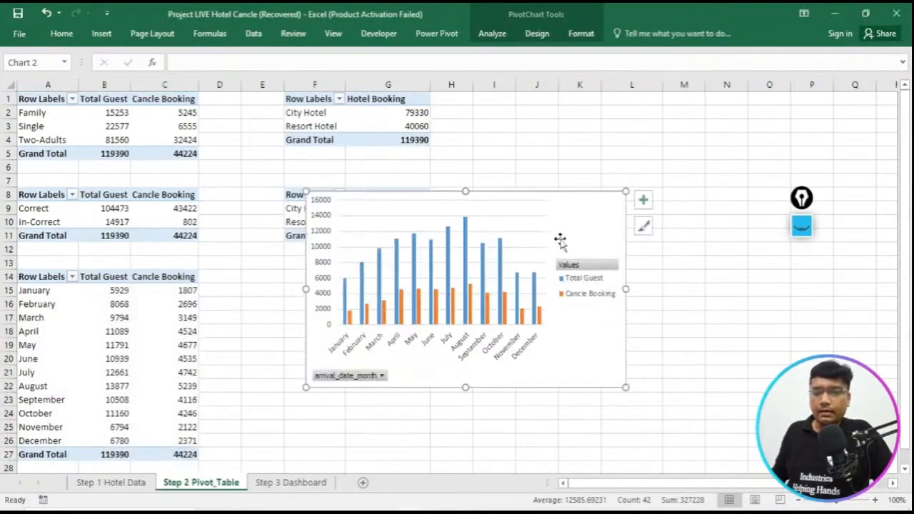
- Cut the monthly column chart, paste it on Step 3 Dashboard, and move it beside the Cancle Ratio chart
right_click(560, 218)
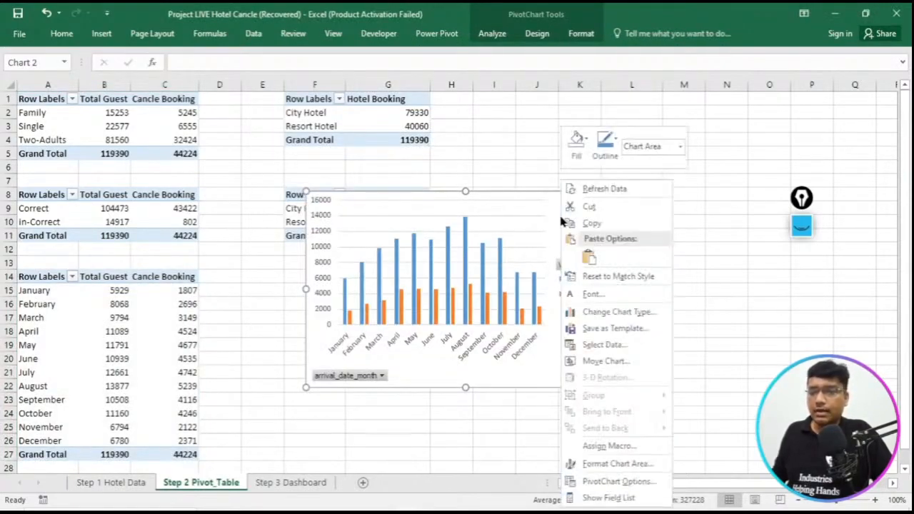
left_click(590, 207)
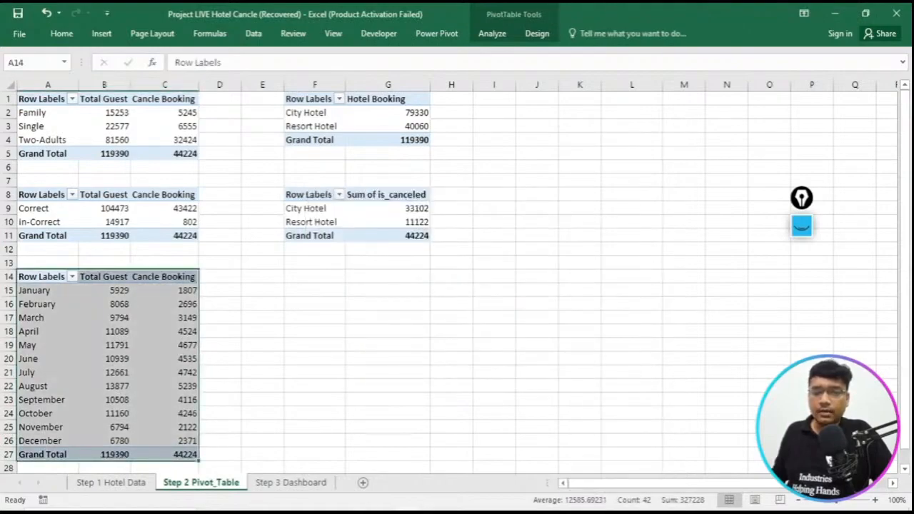
left_click(314, 485)
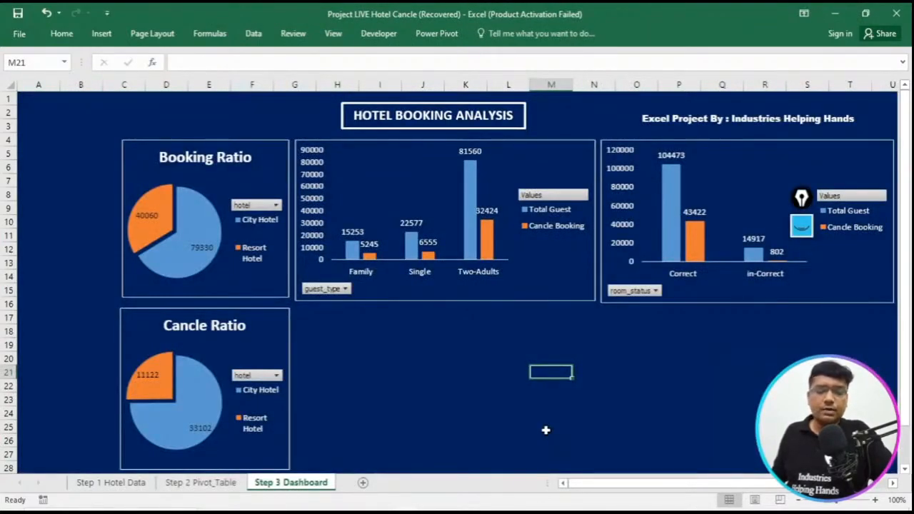
key("ctrl+v")
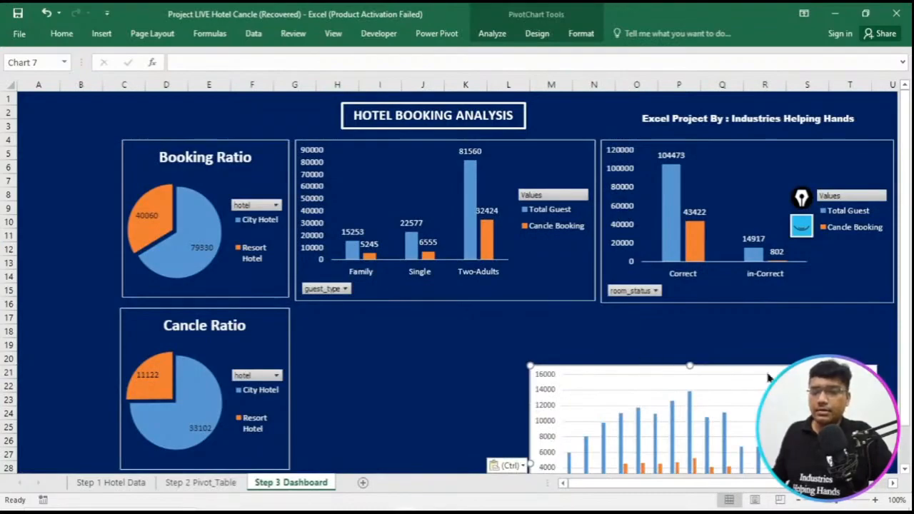
left_click_drag(769, 371, 559, 320)
- Apply the guest_type column chart's formatting to the monthly chart
left_click(578, 275)
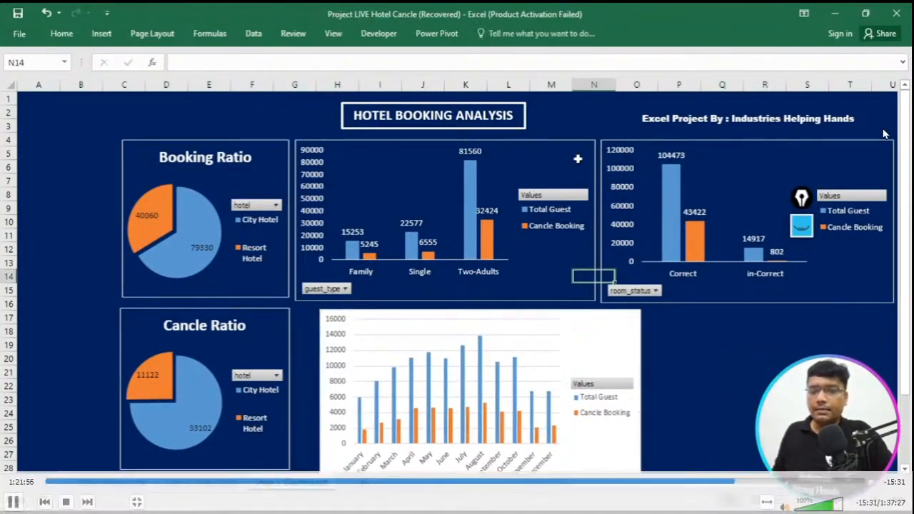
left_click(579, 143)
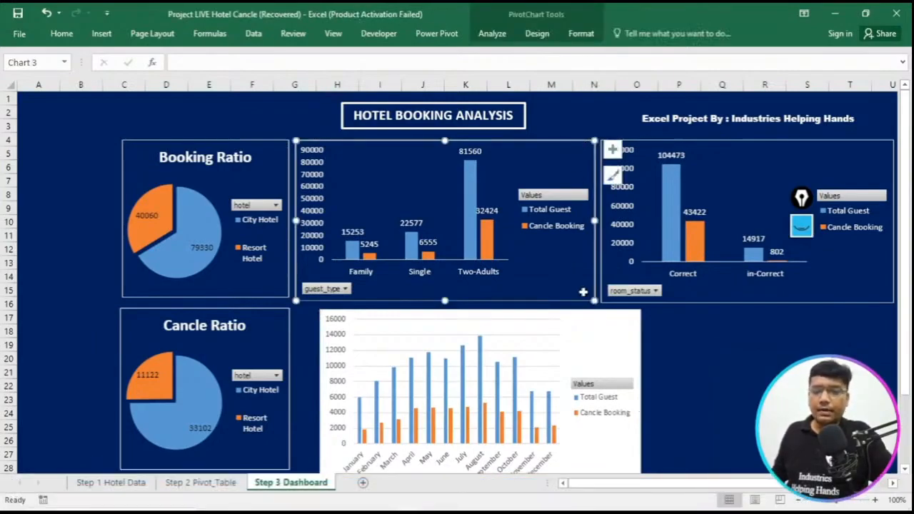
left_click(589, 325)
key("ctrl+v")
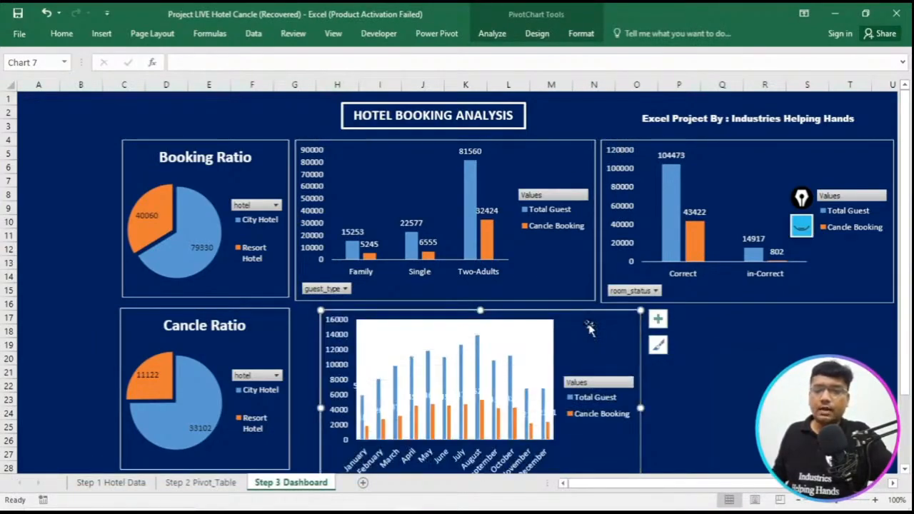
- Set the monthly chart's plot area to No Fill
right_click(536, 335)
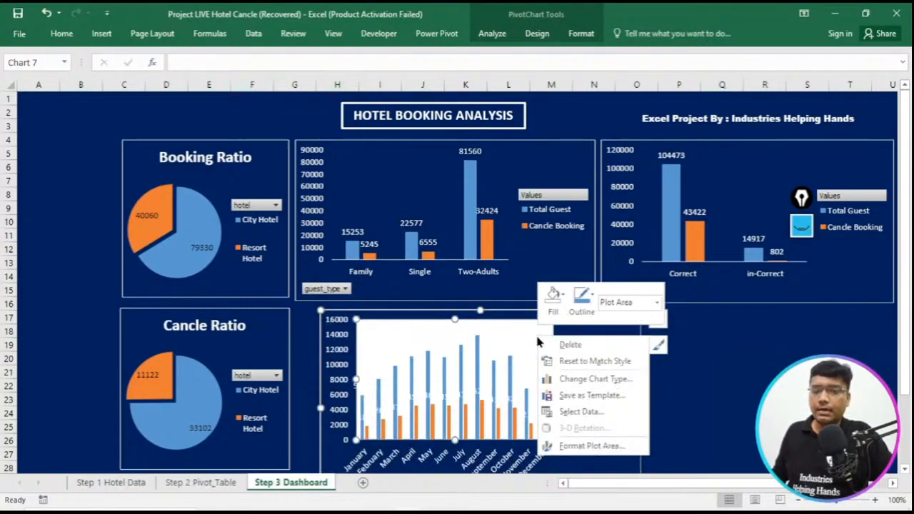
left_click(571, 306)
left_click(556, 295)
left_click(556, 295)
left_click(556, 295)
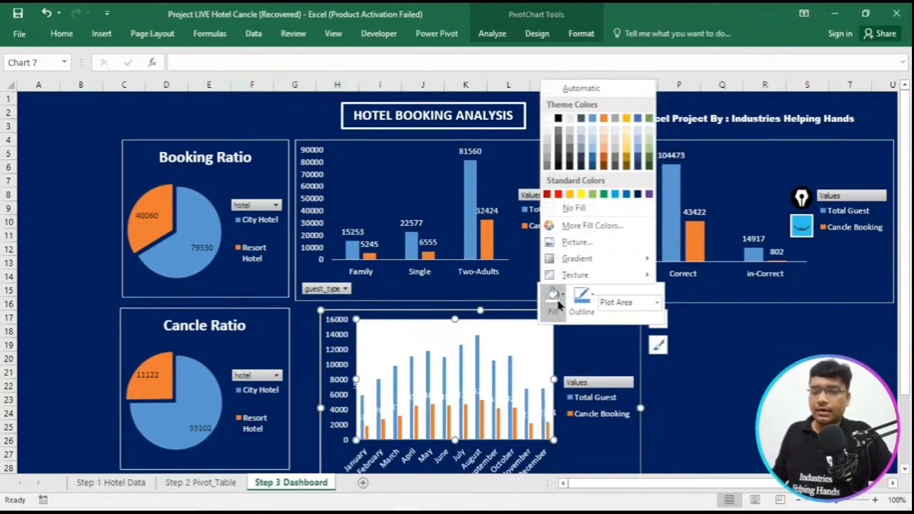
left_click(574, 207)
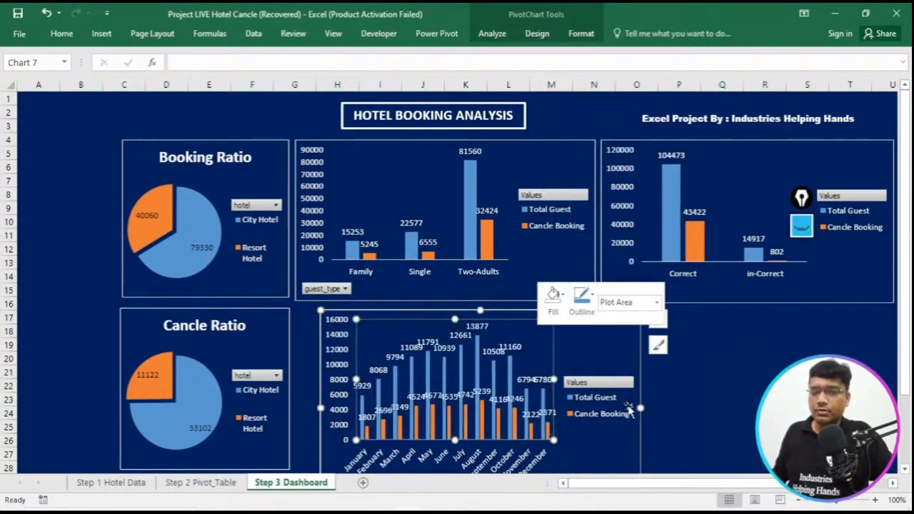
- Widen the monthly chart to span beneath both upper column charts and shift it towards the Cancle Ratio chart
scroll(645, 460, "down", 2)
left_click_drag(641, 424, 596, 420)
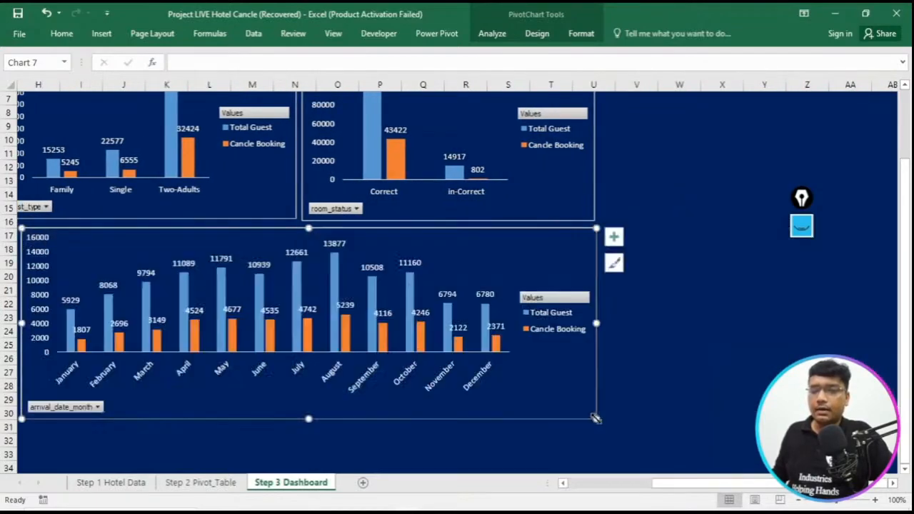
scroll(781, 488, "left", 1)
left_click_drag(780, 490, 693, 471)
scroll(535, 350, "up", 2)
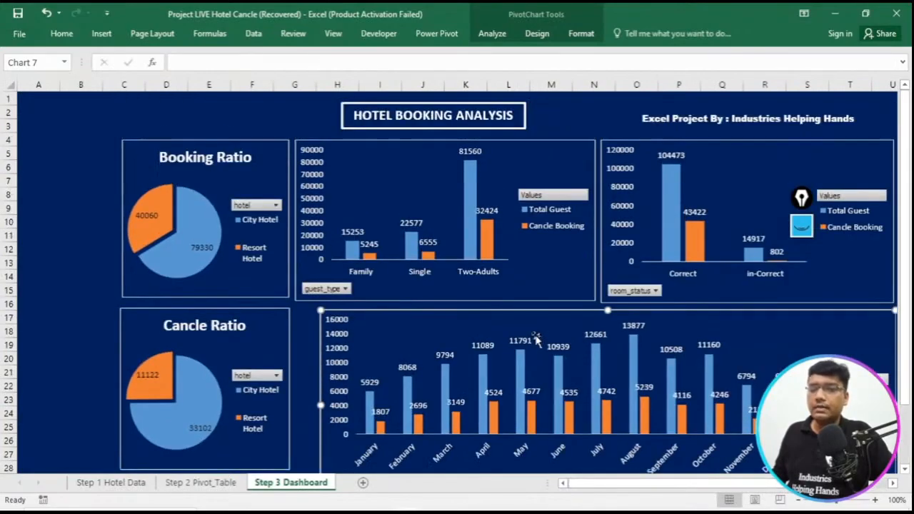
left_click_drag(541, 314, 519, 316)
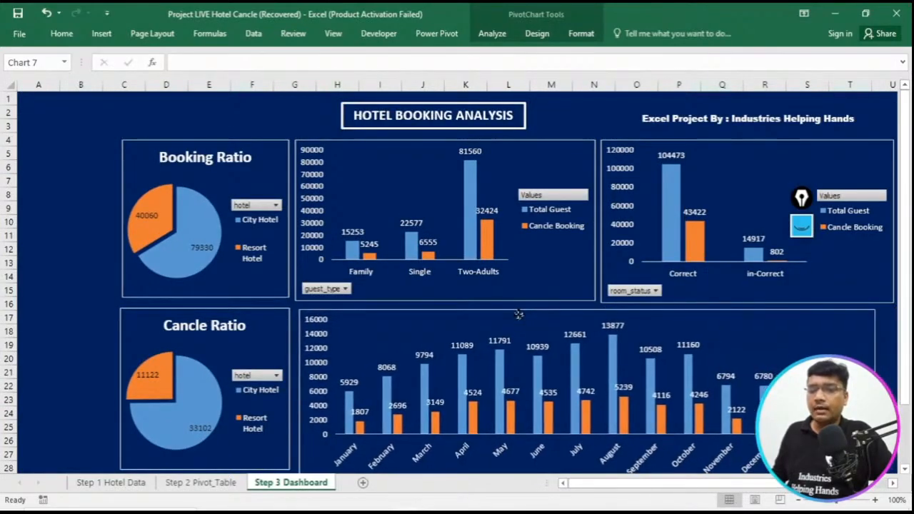
- Shift the monthly chart slightly down, then widen it to the room_status chart's outer edge and reduce its height slightly
scroll(654, 377, "down", 2)
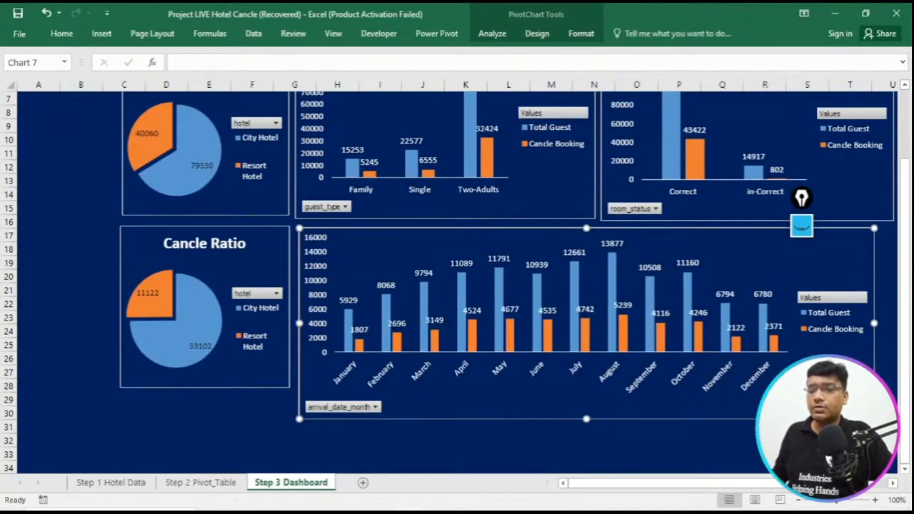
left_click_drag(646, 406, 645, 416)
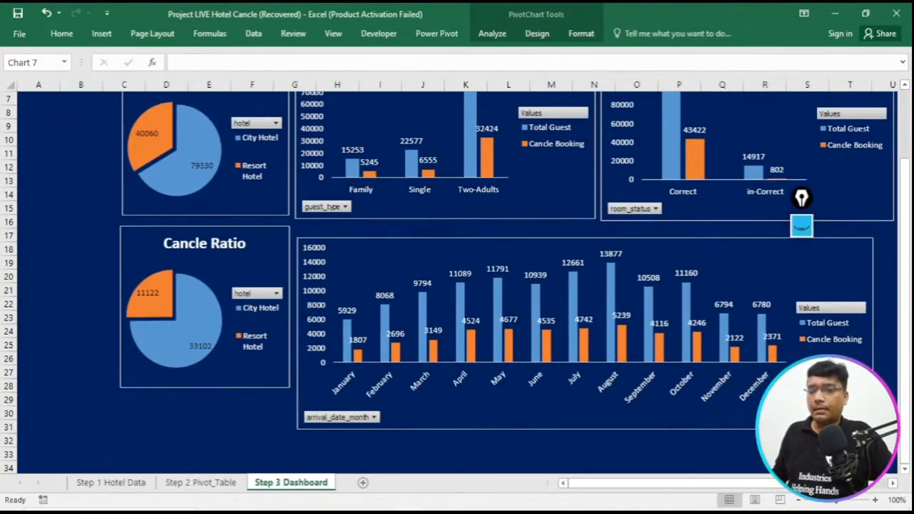
mouse_move(873, 430)
left_mouse_down()
mouse_move(894, 425)
mouse_move(727, 422)
left_mouse_up()
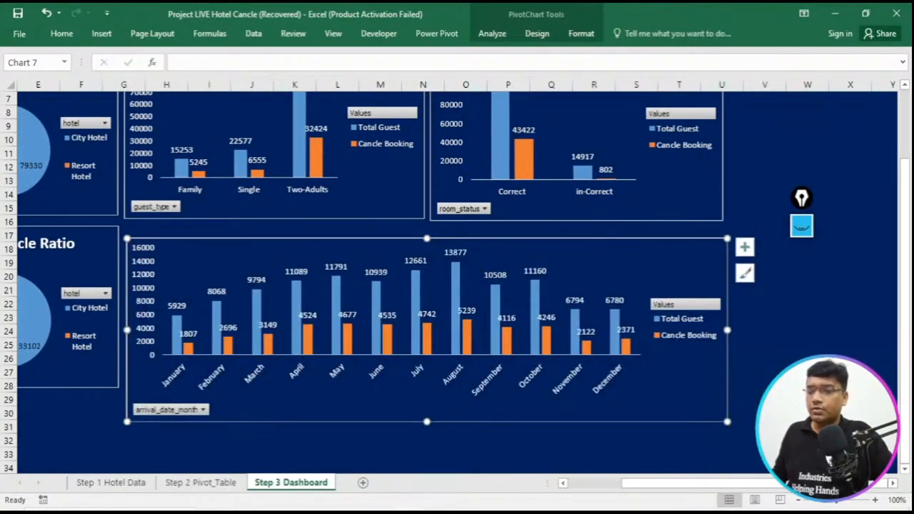
- Move the Cancle Ratio chart down so its upper edge lines up with the monthly chart, and deselect it
left_click_drag(768, 487, 734, 495)
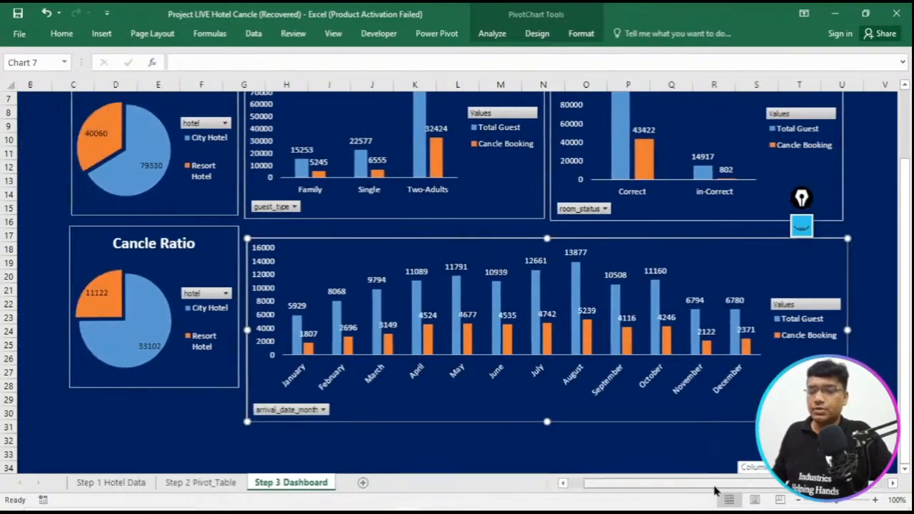
left_click_drag(237, 386, 236, 394)
left_click_drag(661, 488, 661, 488)
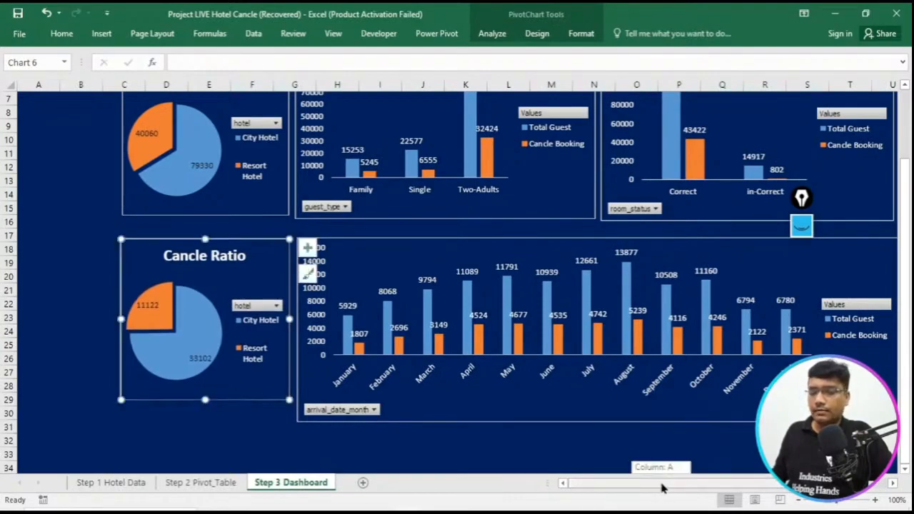
scroll(600, 440, "up", 2)
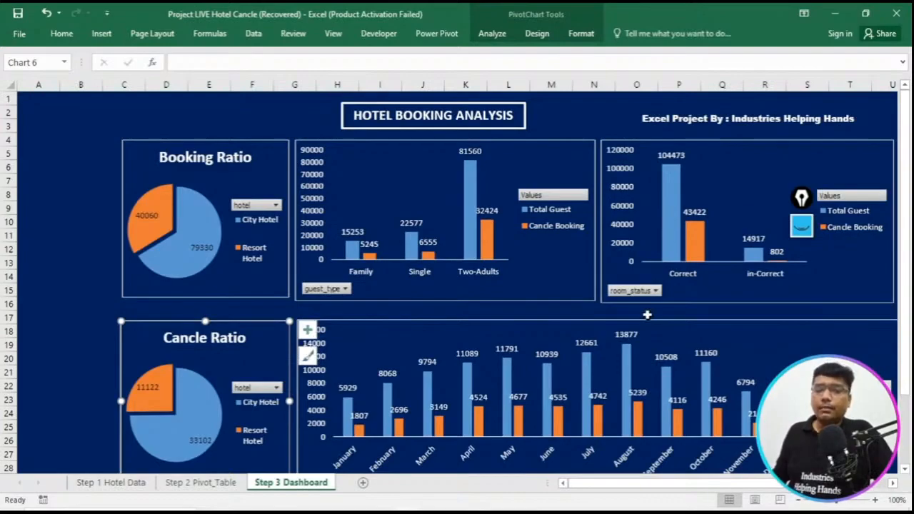
left_click(193, 101)
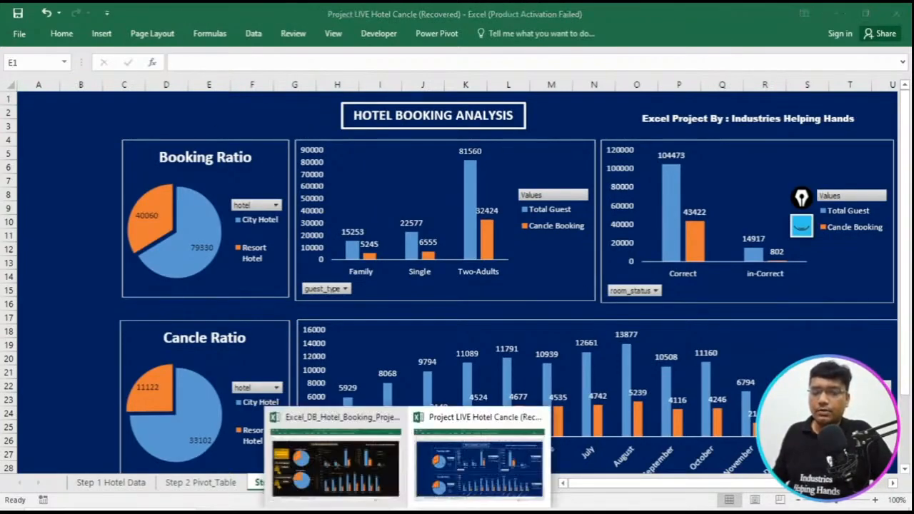
- Switch to the Excel_DB_Hotel_Booking_Project reference workbook and outline its Guest Type column chart with an annotation rectangle
left_click(380, 476)
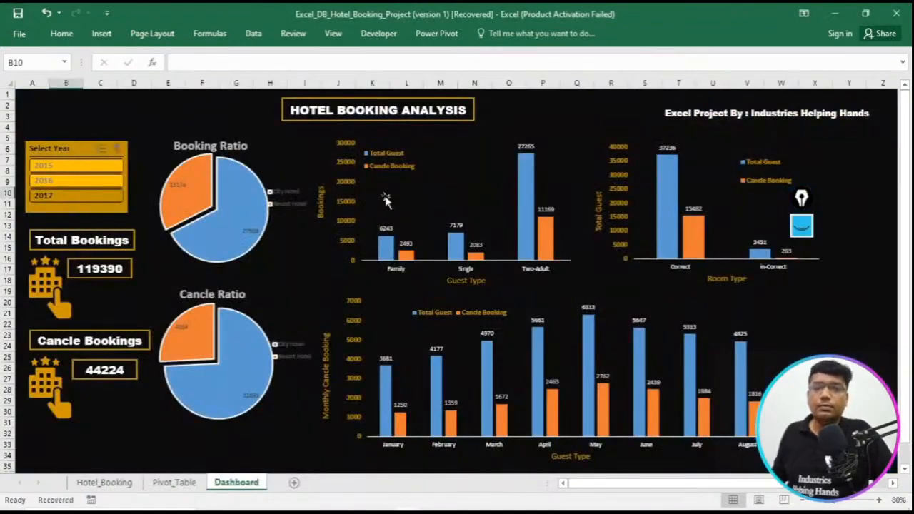
left_click_drag(803, 223, 204, 118)
left_click(203, 118)
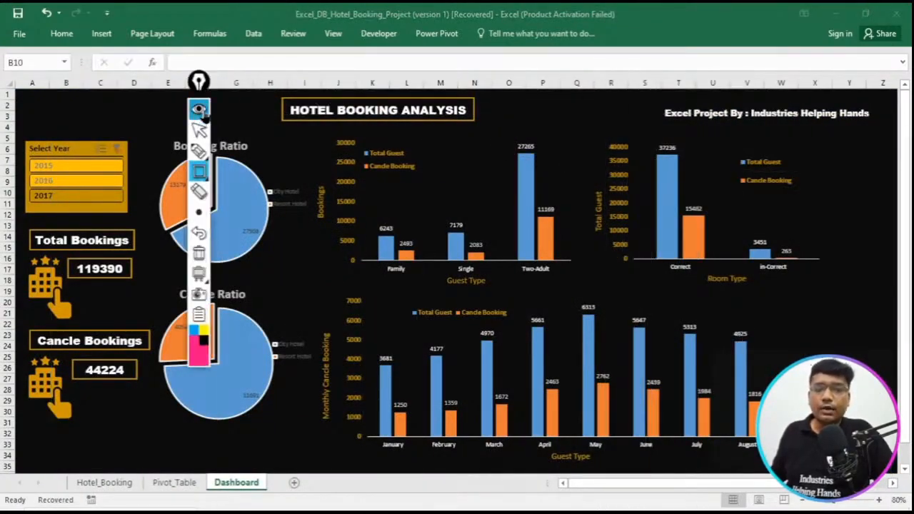
left_click(193, 177)
mouse_move(315, 130)
left_mouse_down()
mouse_move(526, 302)
mouse_move(571, 302)
left_mouse_up()
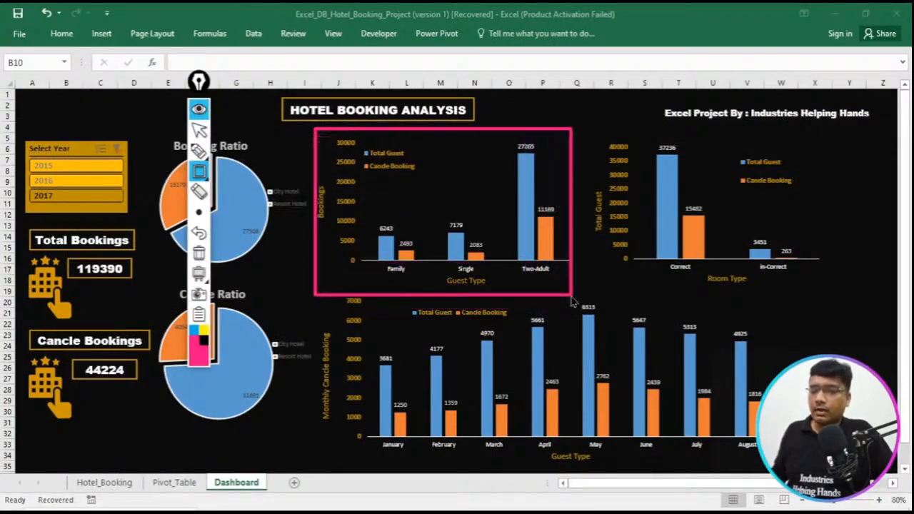
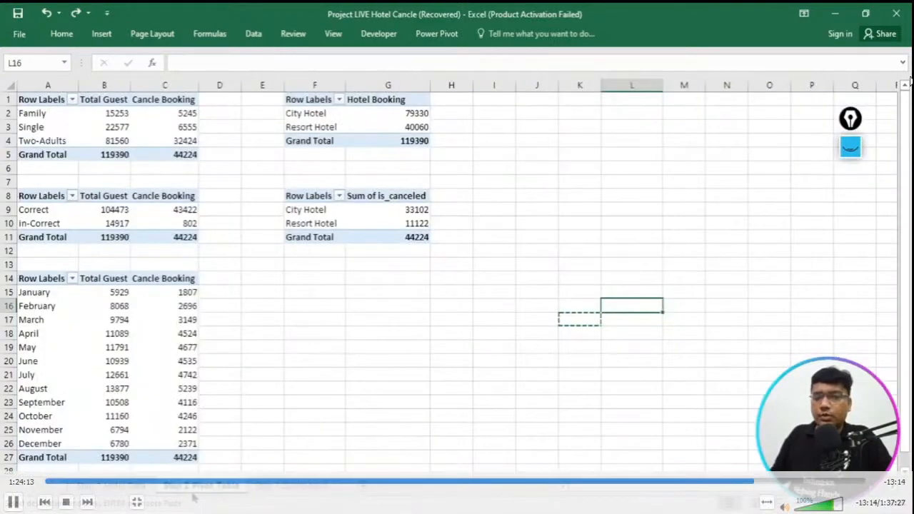
left_click(821, 250)
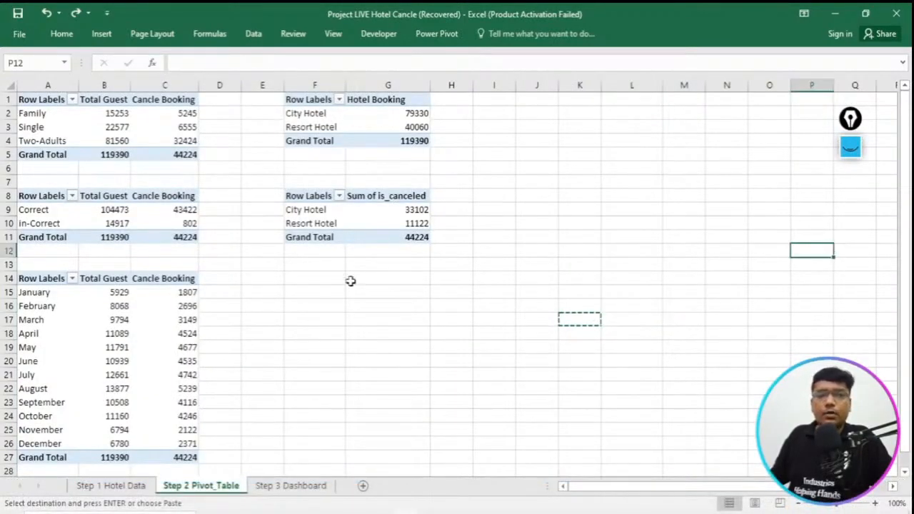
left_click(288, 485)
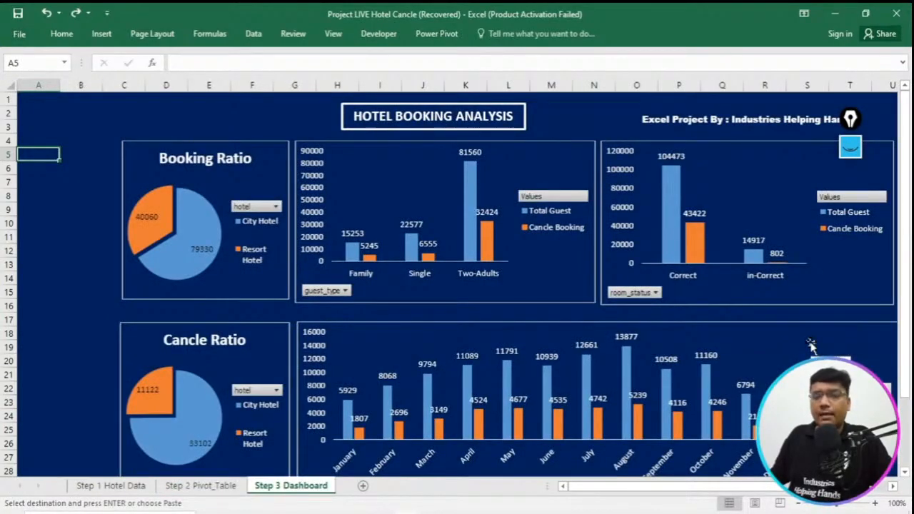
left_click(204, 486)
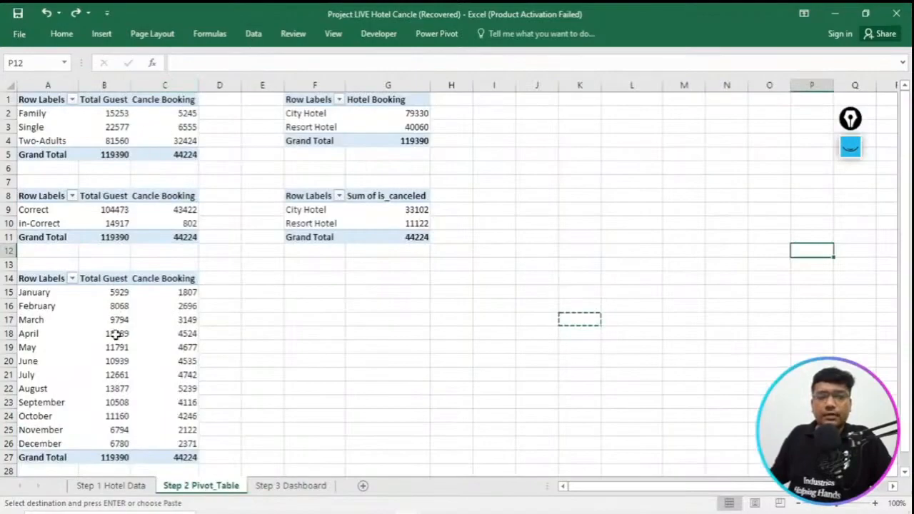
- Insert an arrival_date_year slicer for the monthly pivot table on the Step 2 Pivot_Table sheet
left_click_drag(28, 278, 181, 450)
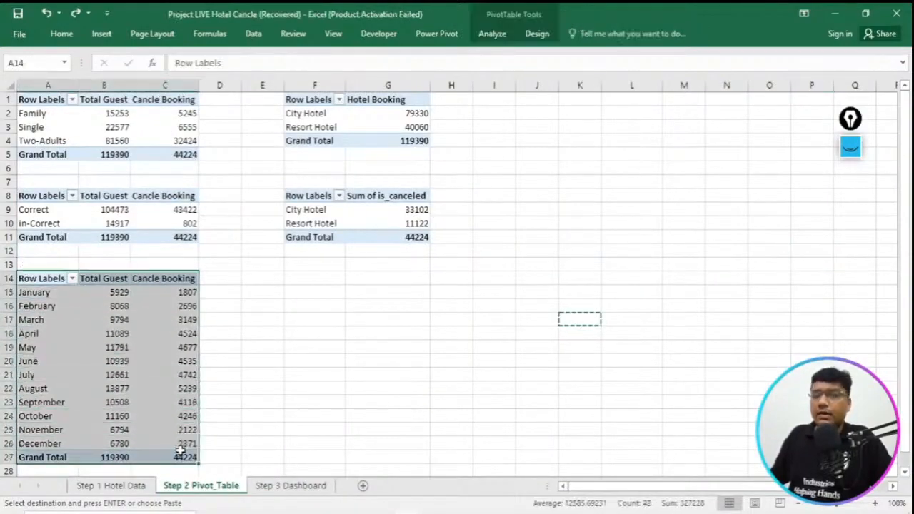
left_click(102, 36)
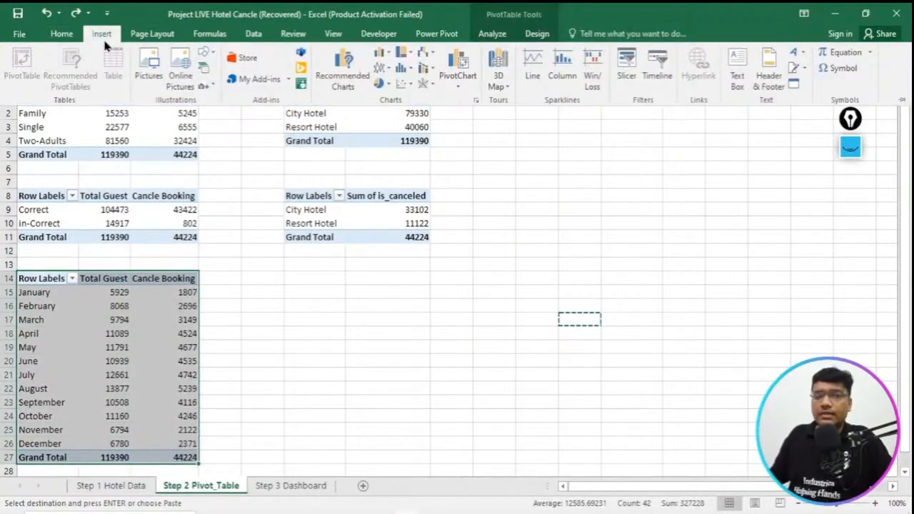
left_click(850, 146)
left_click(850, 291)
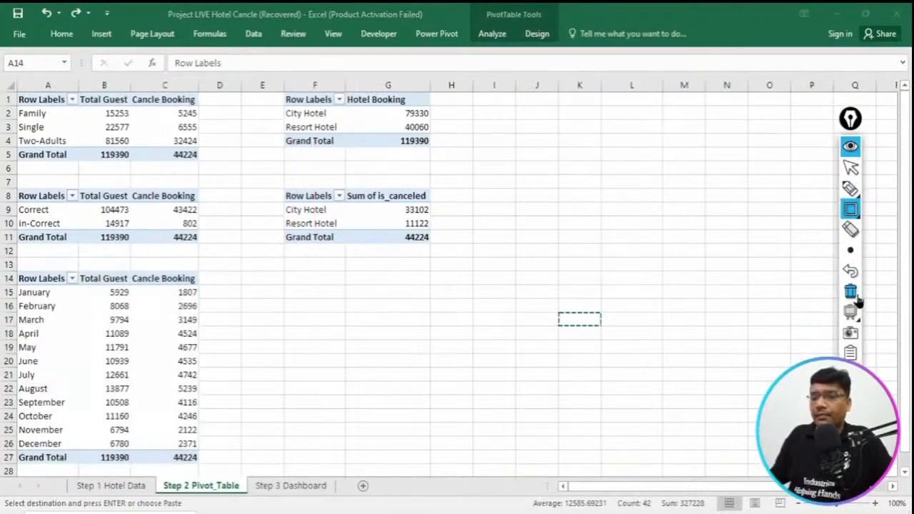
left_click(850, 148)
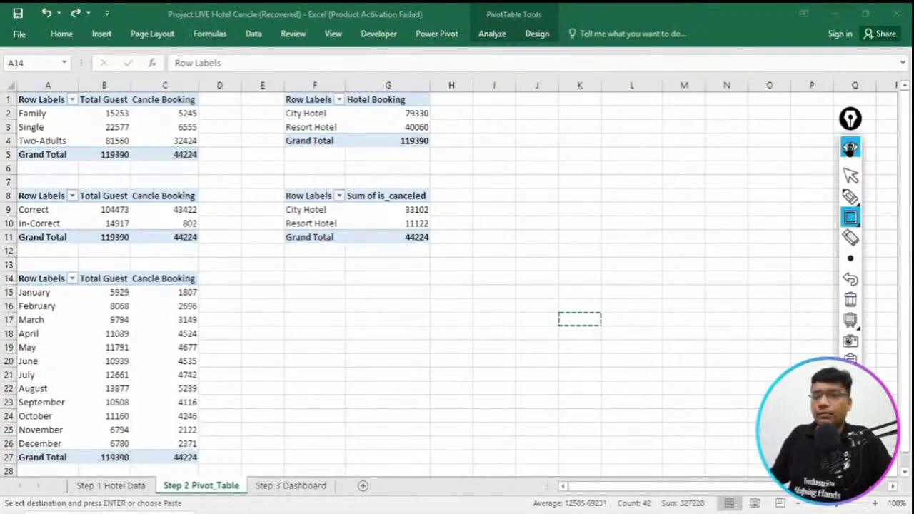
left_click(68, 39)
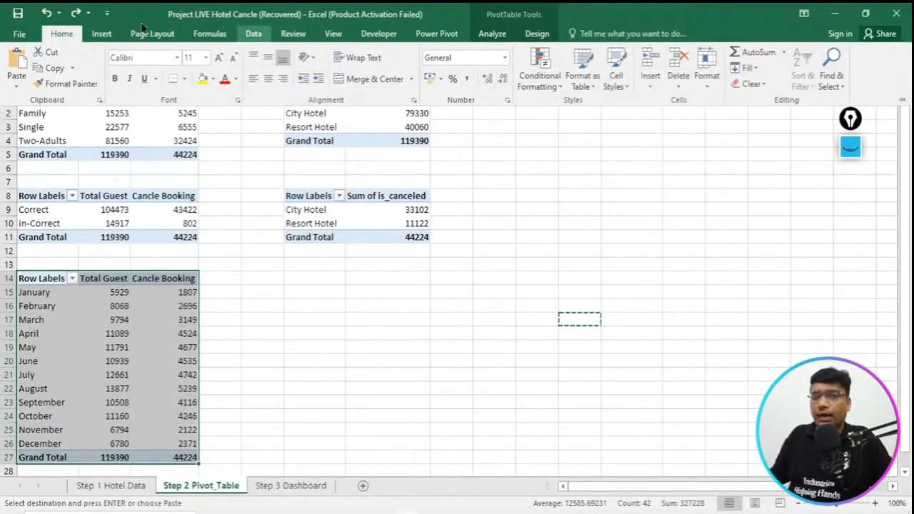
left_click(102, 34)
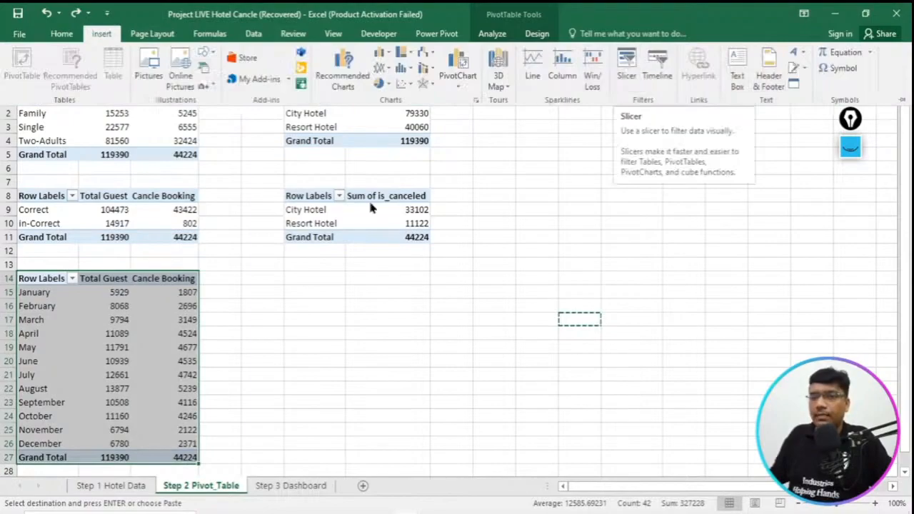
left_click(627, 72)
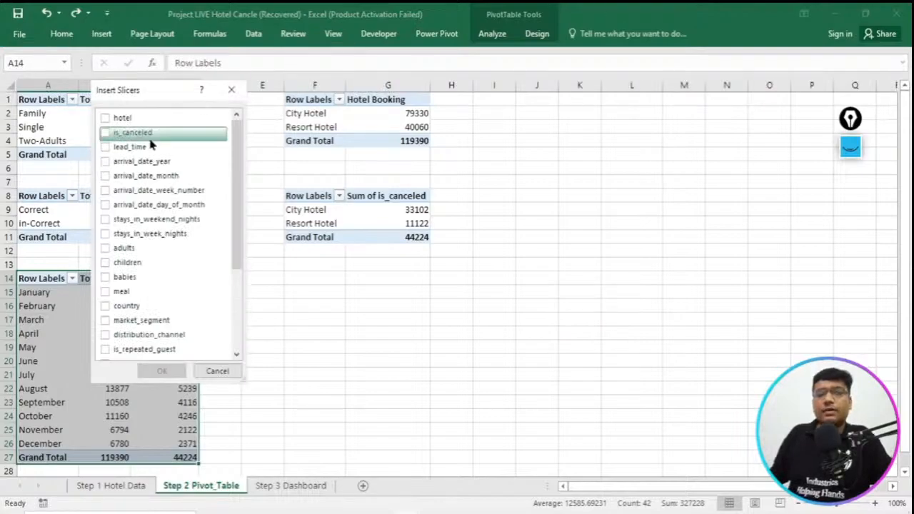
left_click(105, 162)
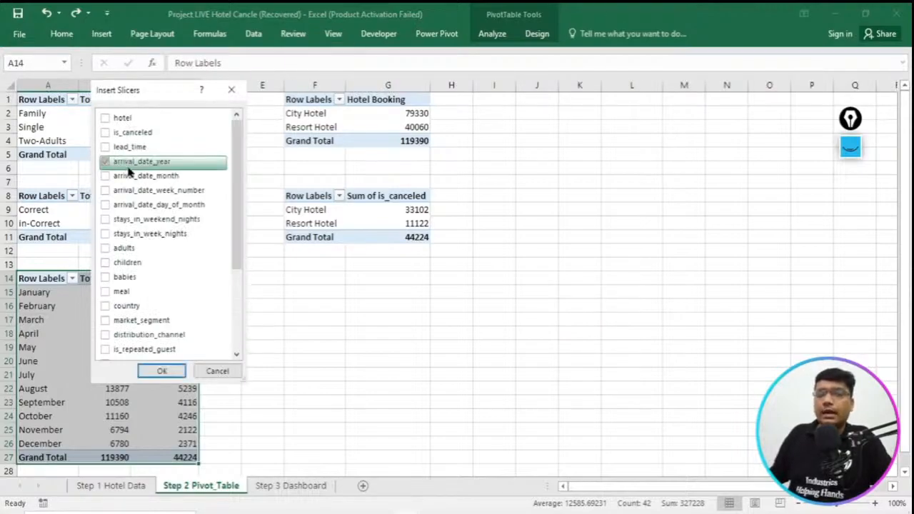
left_click(163, 372)
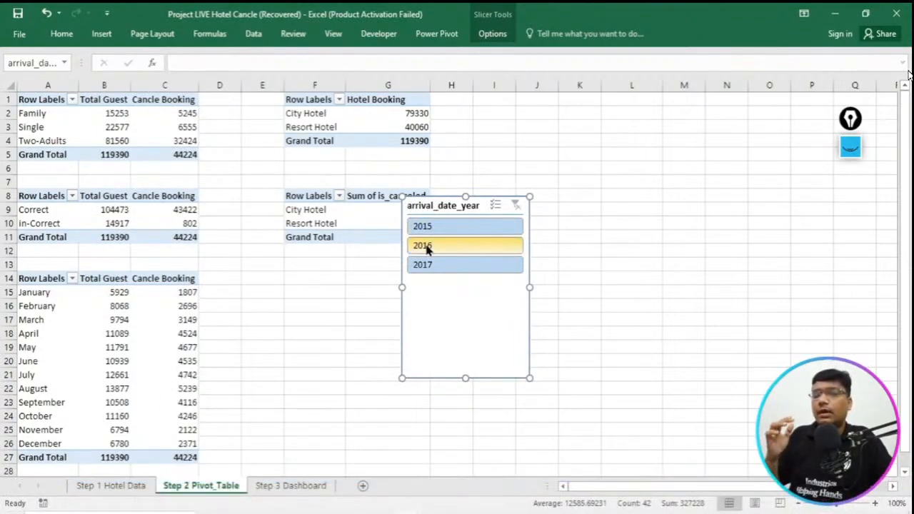
- Widen the arrival_date_year slicer and move it clear of the pivot tables
left_click_drag(530, 196, 595, 185)
left_click_drag(547, 295, 636, 309)
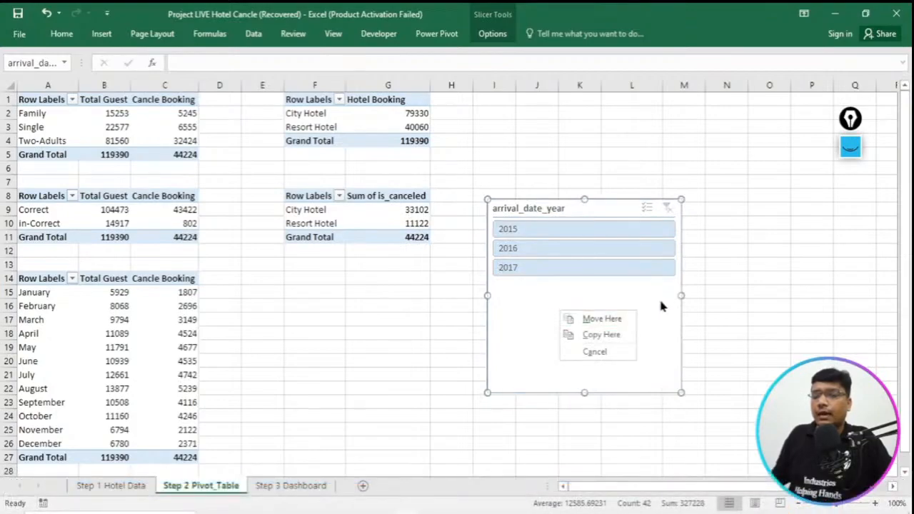
left_click(659, 301)
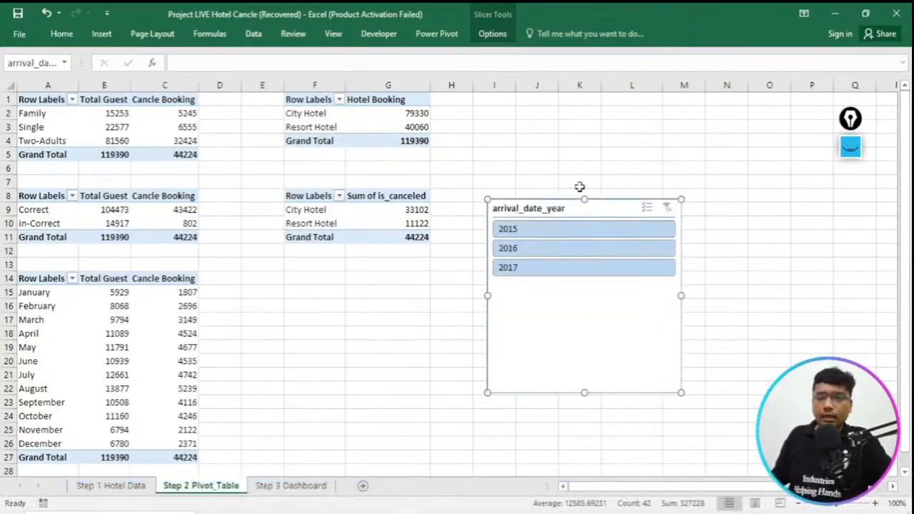
- Move the arrival_date_year slicer onto the Step 3 Dashboard sheet, shorten it and place it beside the Booking Ratio chart
key("ctrl+x")
left_click(322, 492)
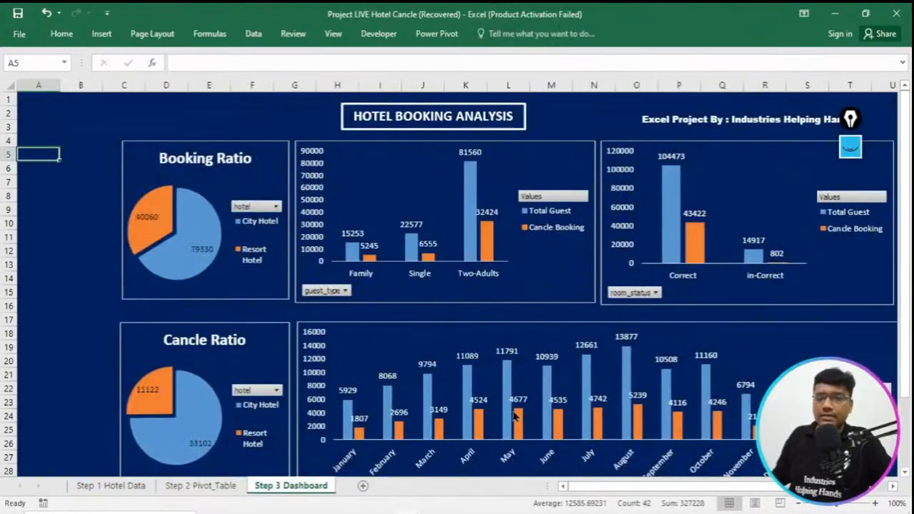
key("ctrl+v")
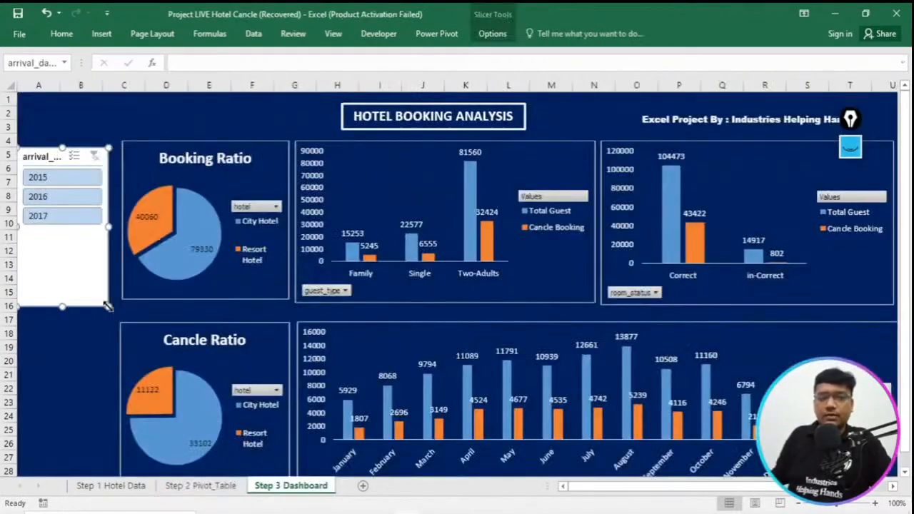
left_click_drag(88, 241, 92, 237)
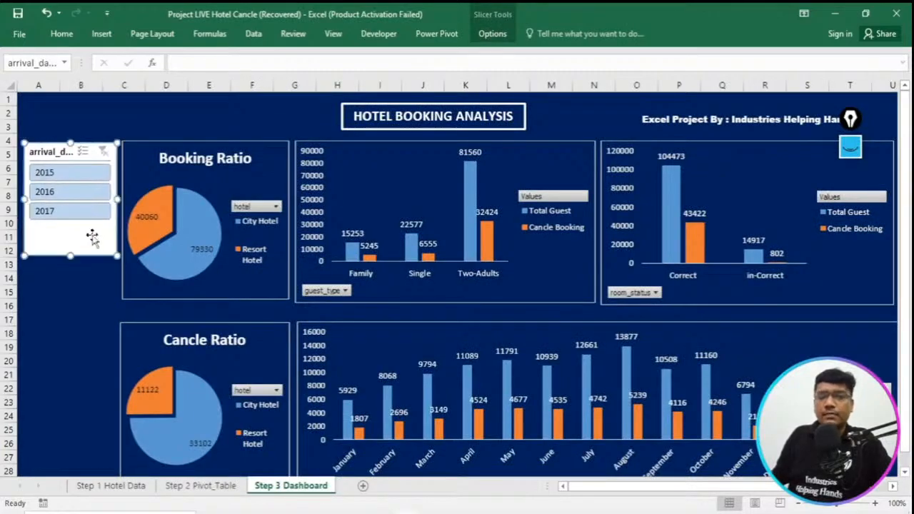
- Filter by 2015, 2016 and 2017 in turn with the slicer to check which dashboard charts respond
left_click(93, 180)
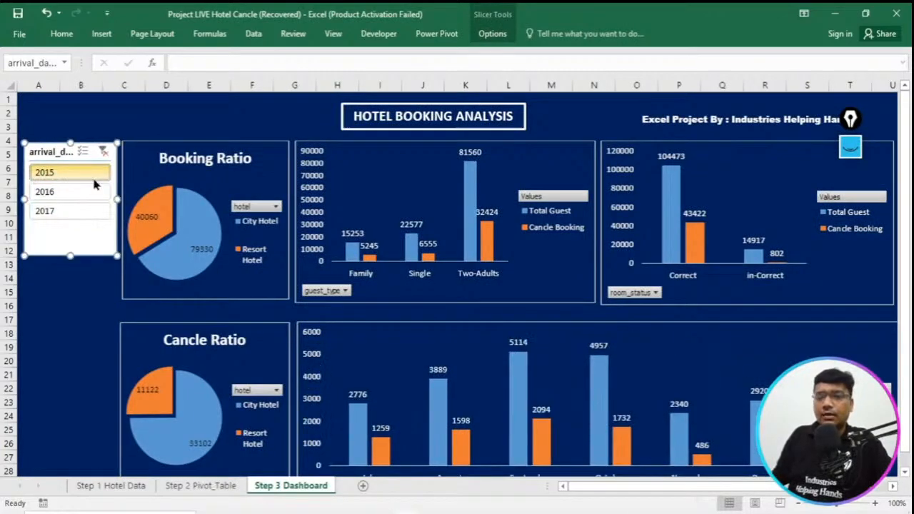
left_click(55, 193)
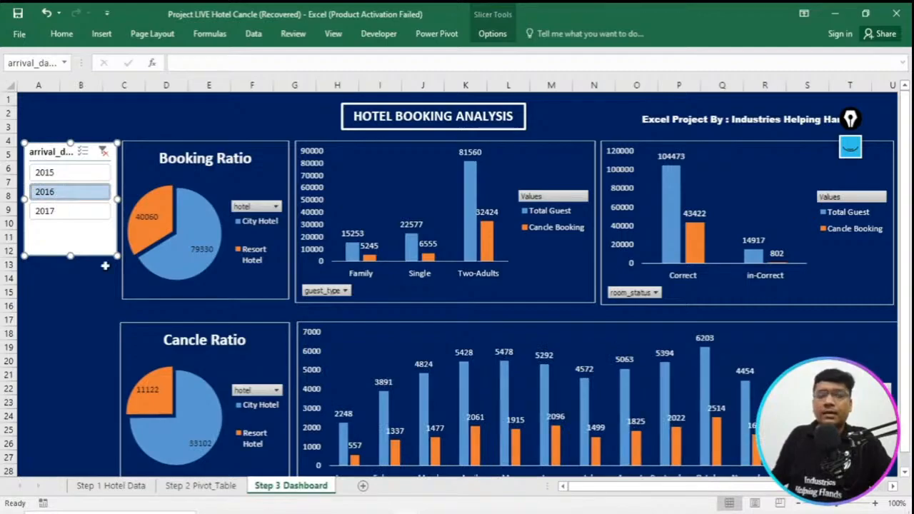
left_click(51, 210)
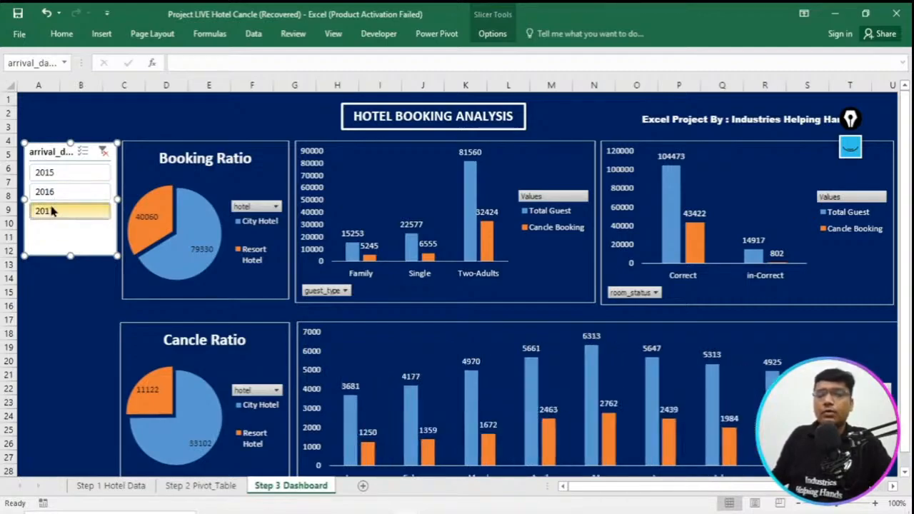
- Check the filtered pivot tables on the Step 2 Pivot_Table sheet, return to the dashboard and filter the slicer to 2015
left_click(217, 487)
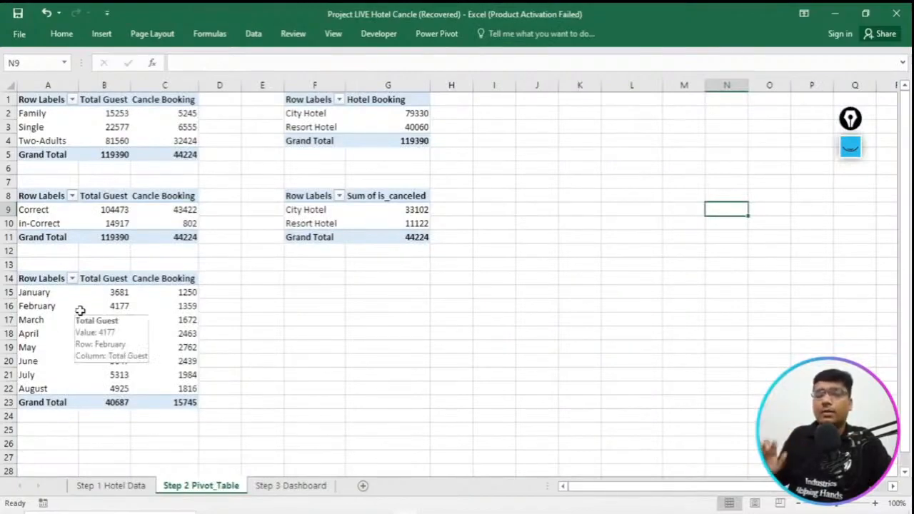
left_click(290, 487)
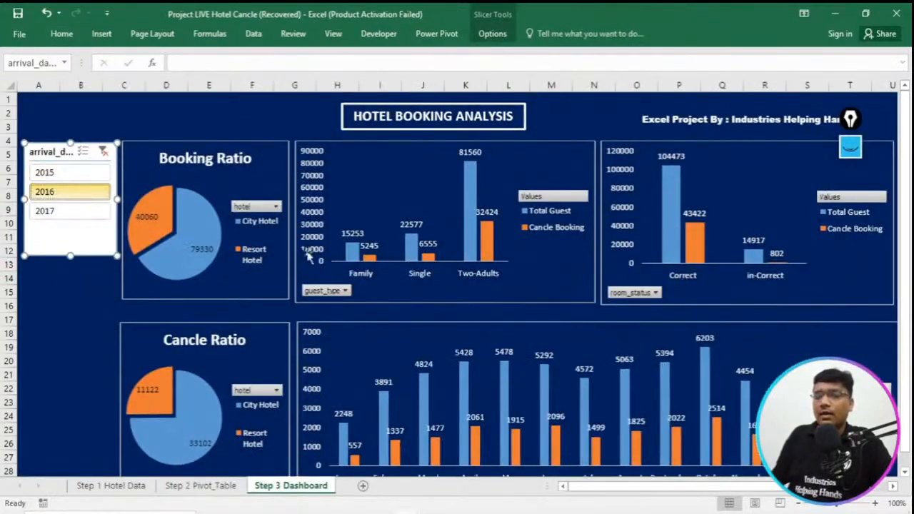
left_click(80, 173)
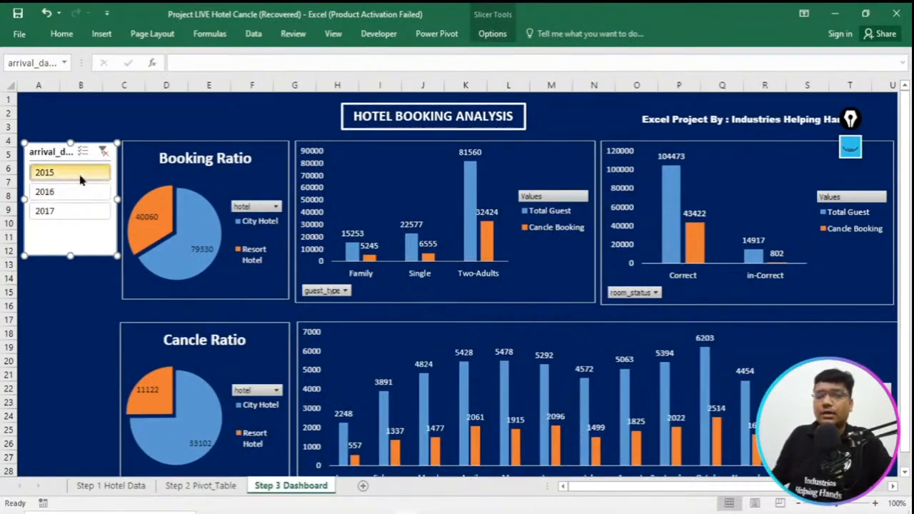
- Connect the arrival_date_year slicer to PivotTable17, PivotTable18, PivotTable8 and PivotTable9 through its report connections
right_click(86, 227)
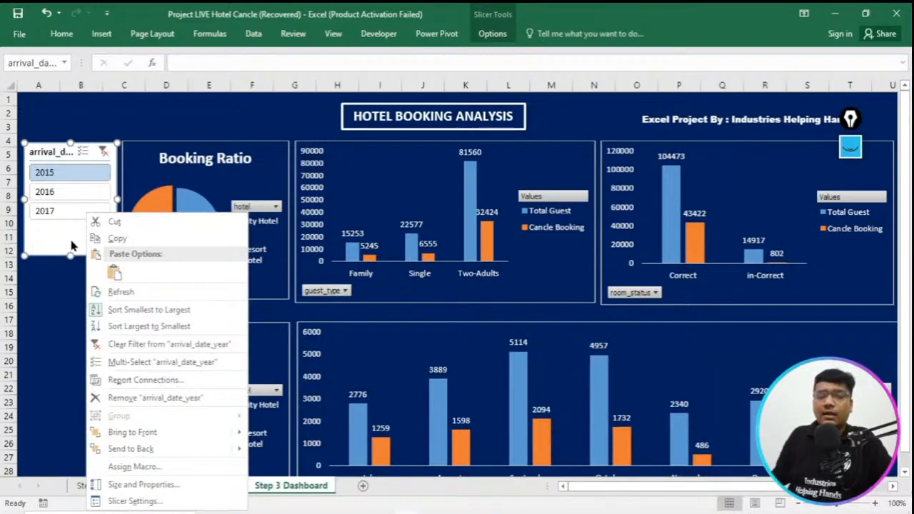
left_click(140, 383)
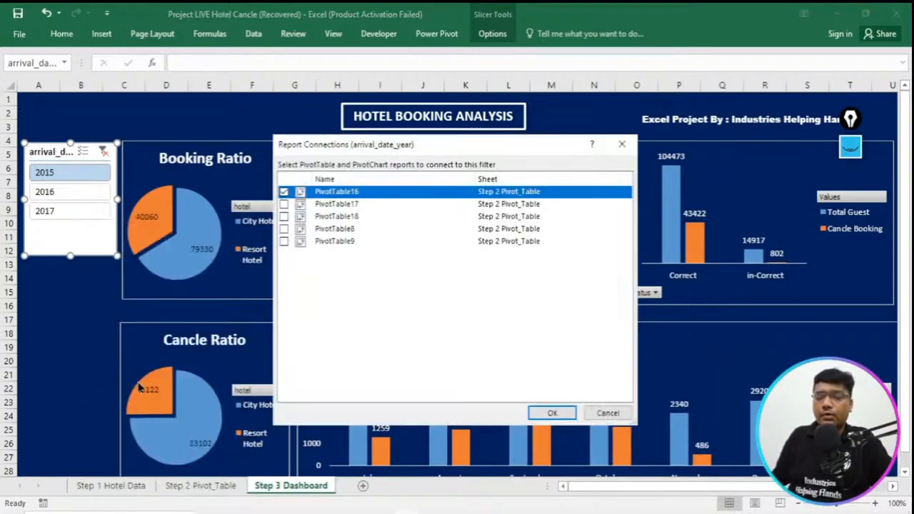
left_click(283, 204)
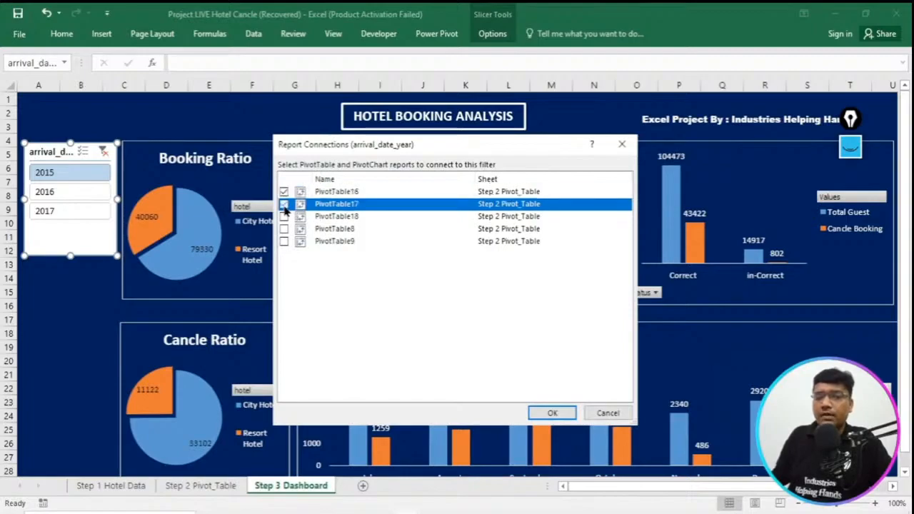
left_click(284, 217)
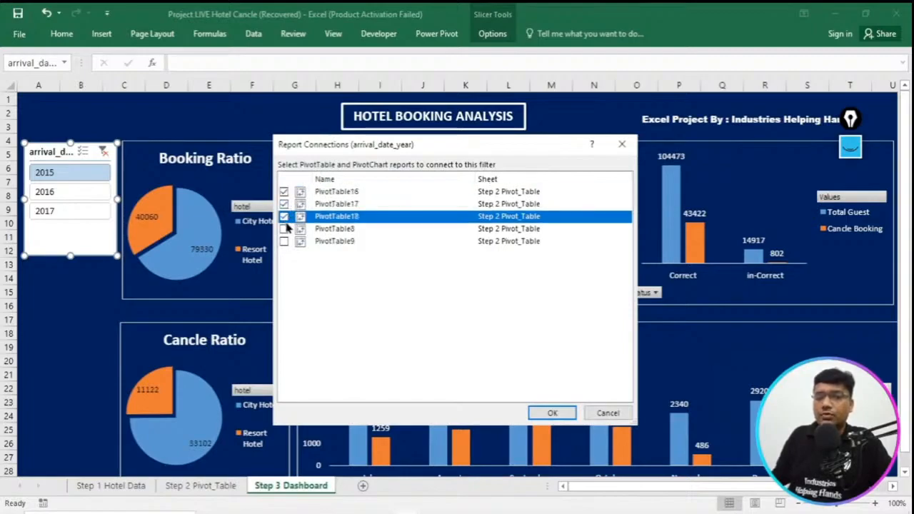
left_click(285, 229)
left_click(284, 242)
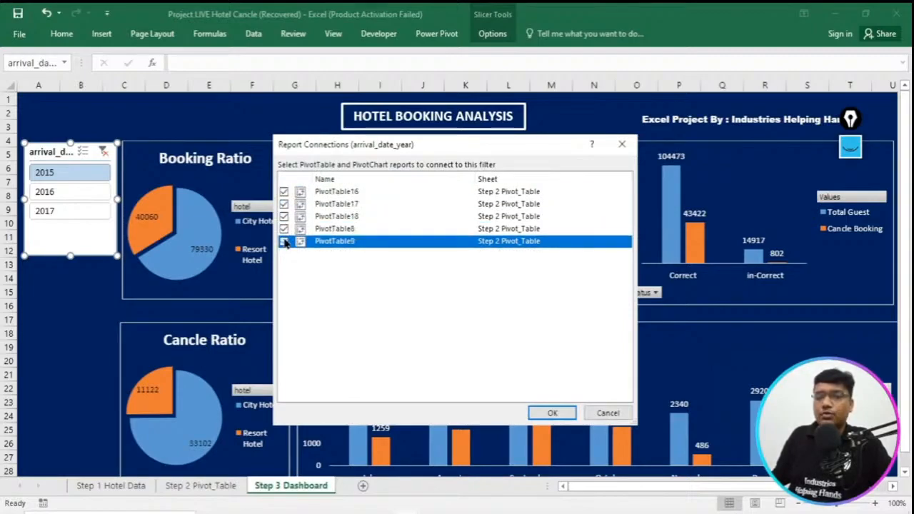
left_click(550, 413)
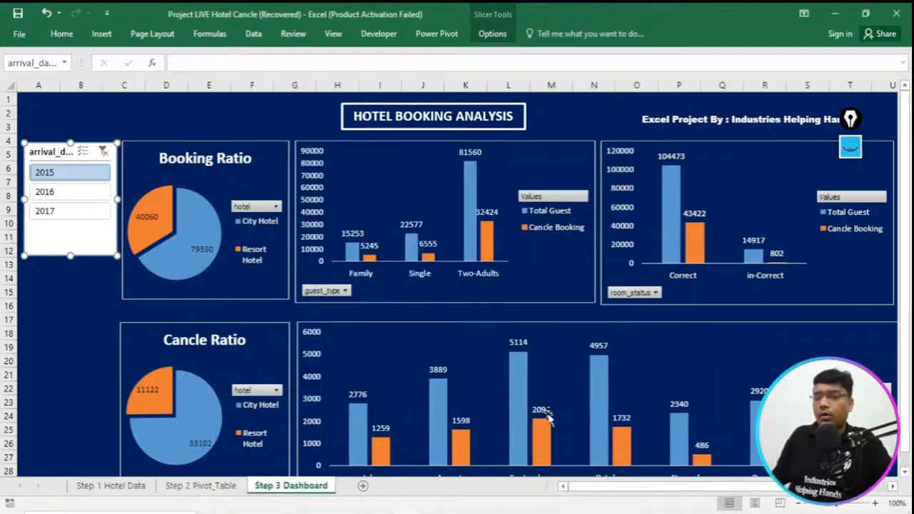
- Test the connected slicer across all dashboard charts by filtering to 2016, 2017 and 2015 in turn
left_click(85, 192)
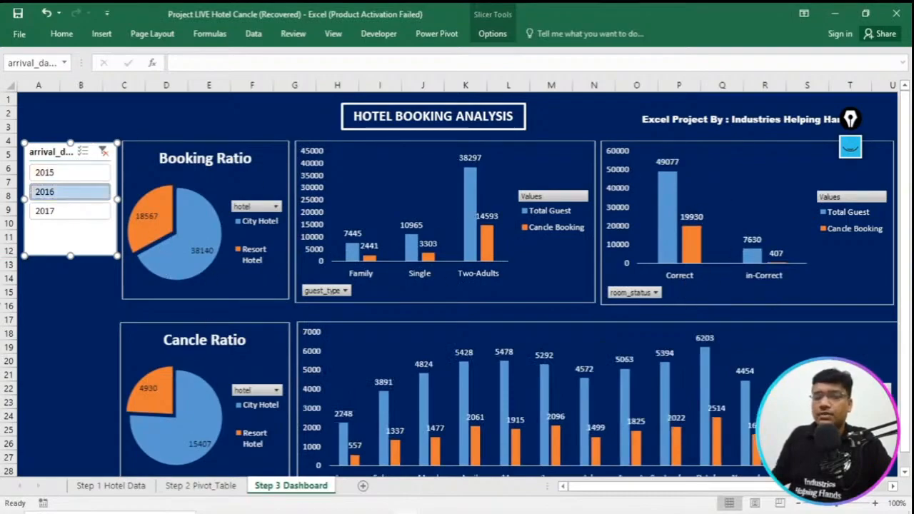
left_click(64, 212)
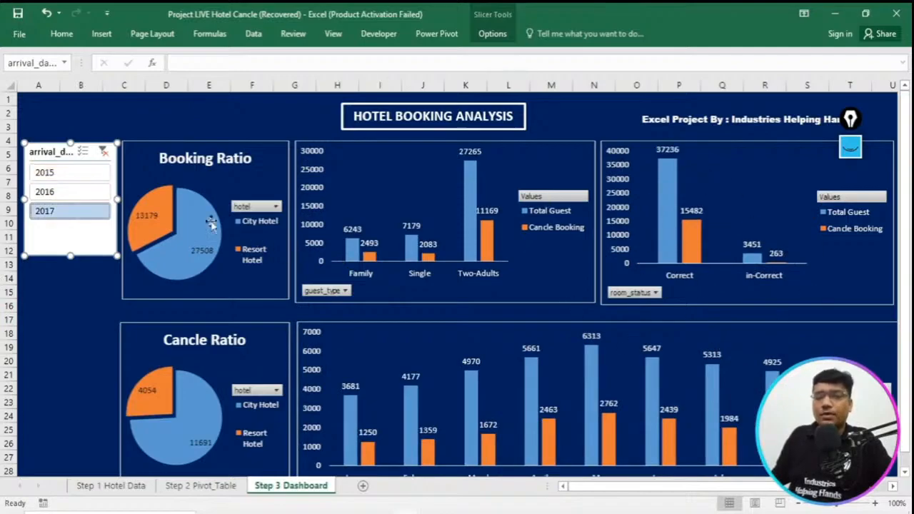
left_click(84, 173)
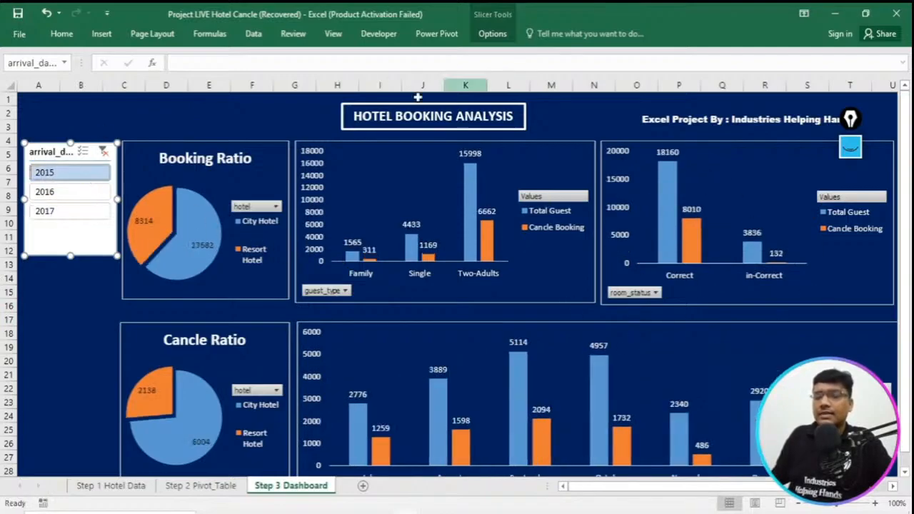
- Turn on multi-select in the arrival_date_year slicer, remove 2016 after trying it, and filter the dashboard charts to 2015 and 2017 together
left_click(83, 153)
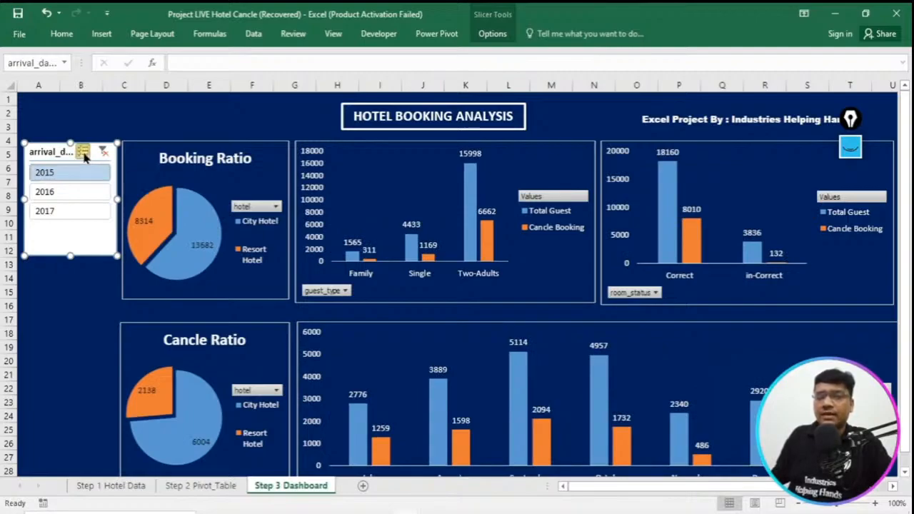
left_click(78, 190)
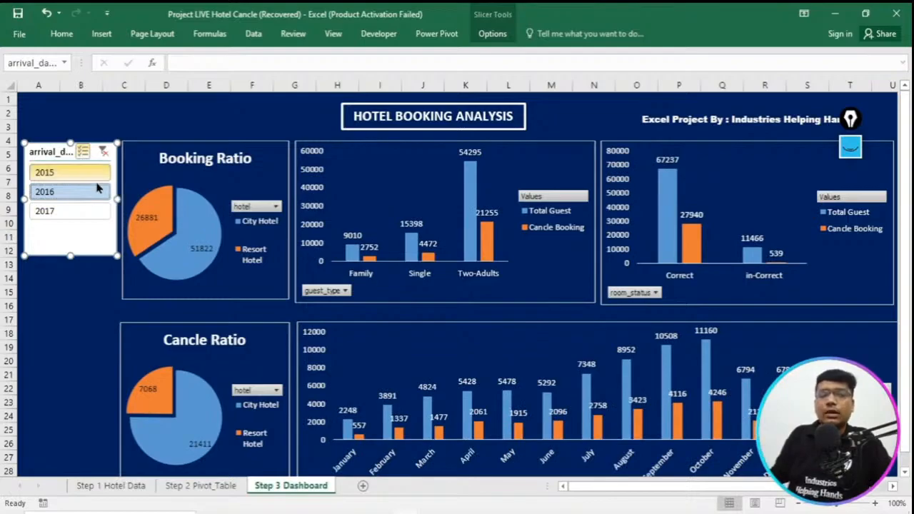
left_click(72, 211)
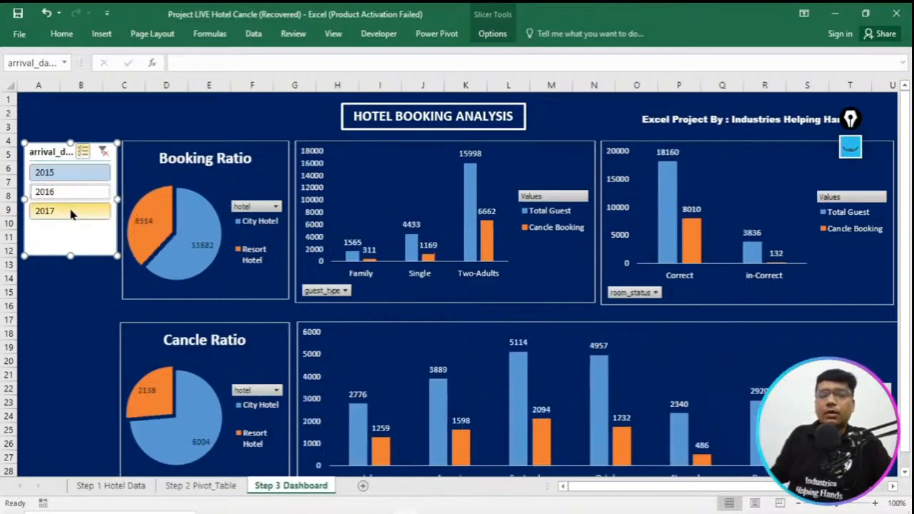
left_click(71, 211)
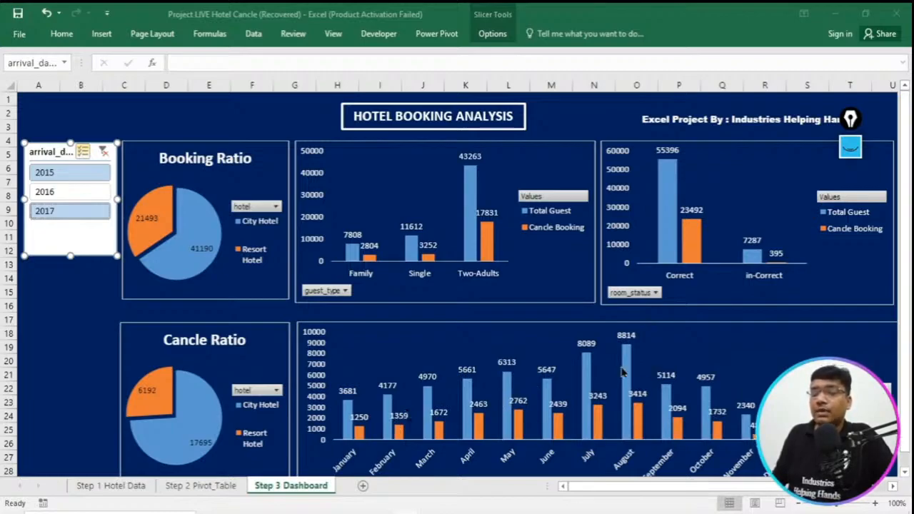
mouse_move(632, 355)
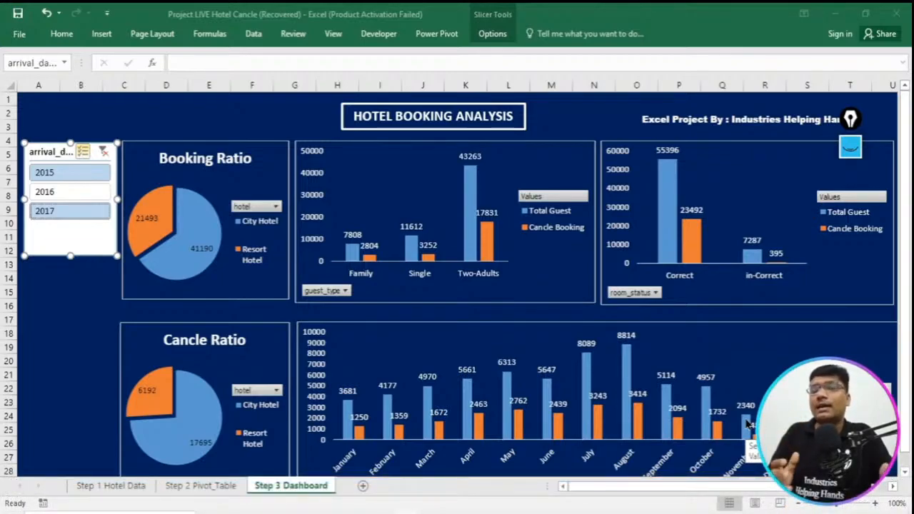
- Shorten the arrival_date_year slicer so that its frame ends just below the 2017 item
right_click(60, 160)
right_click(60, 152)
left_click(60, 153)
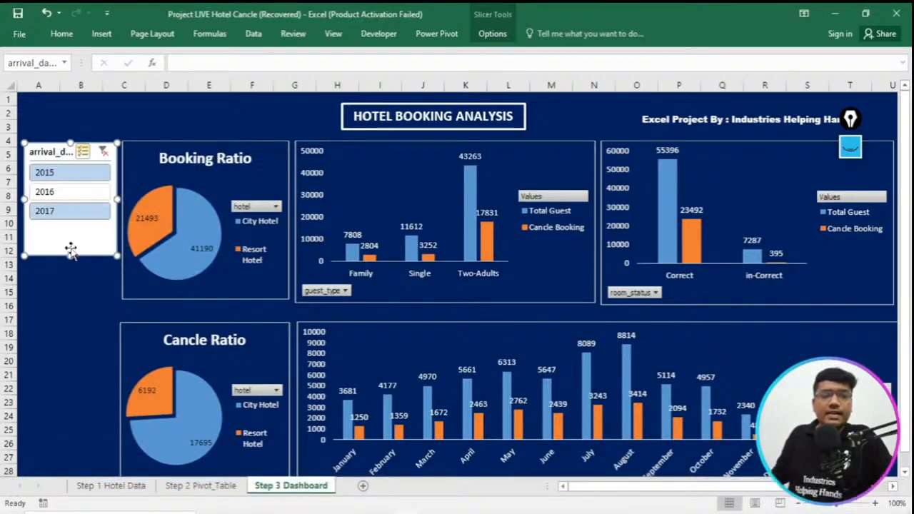
left_click_drag(70, 255, 68, 226)
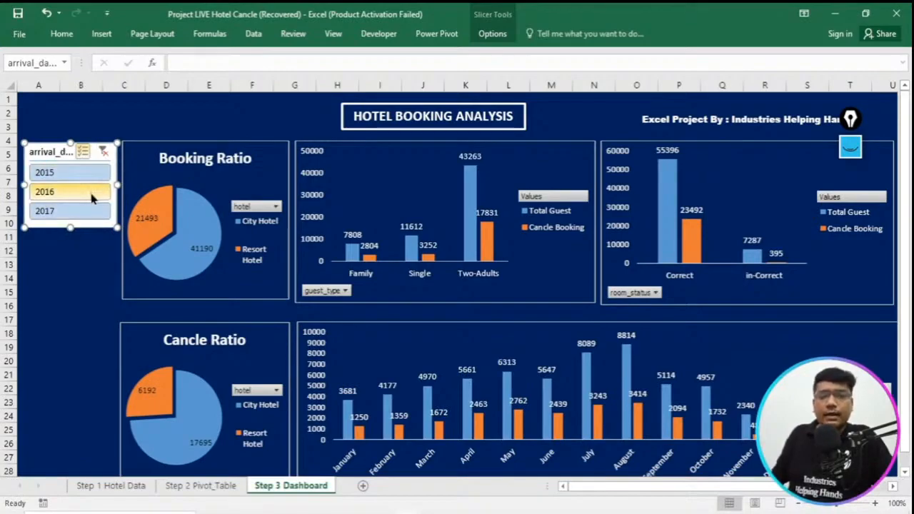
right_click(90, 226)
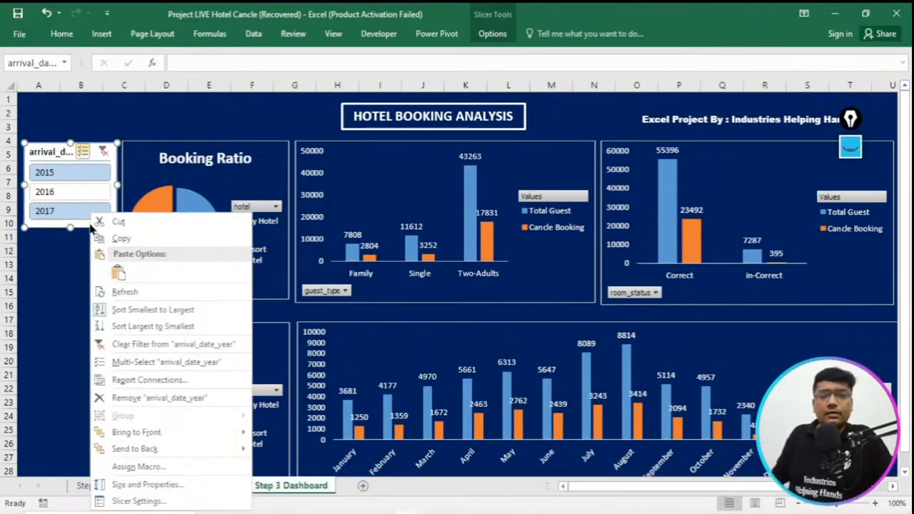
left_click(82, 229)
left_click_drag(105, 141, 105, 141)
- Try to rename the arrival_date_year slicer as Select Year
left_click(52, 63)
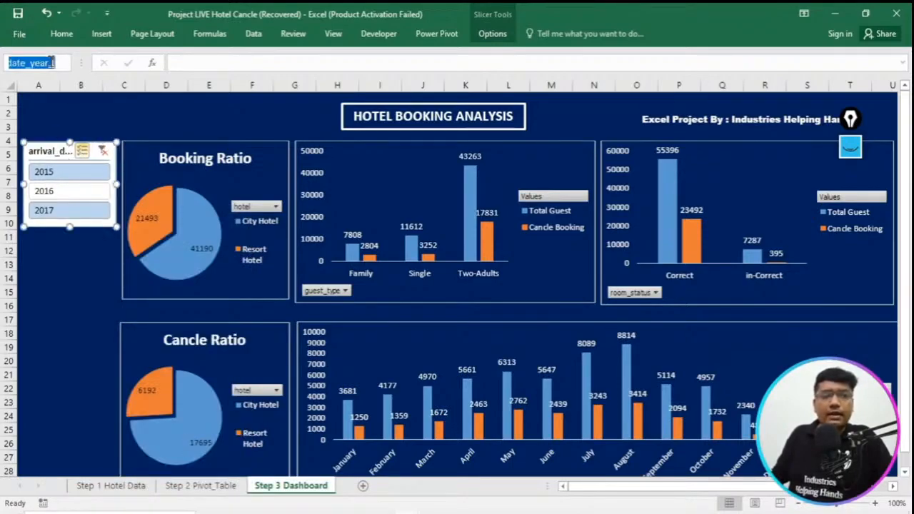
type("Selec")
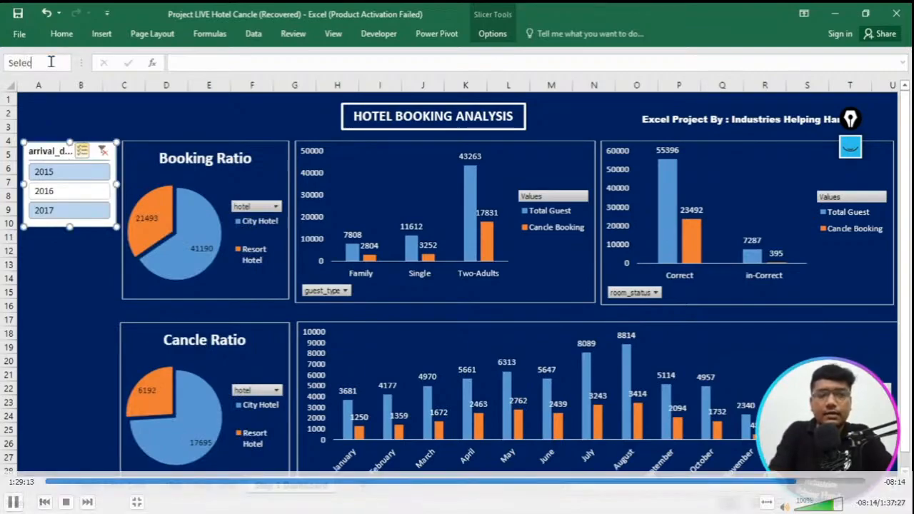
type("t Year")
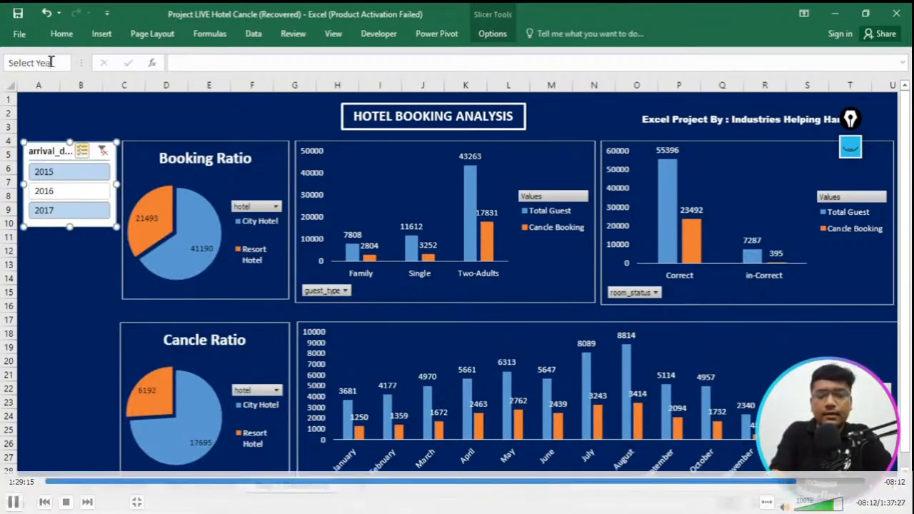
key("Return")
left_click(57, 260)
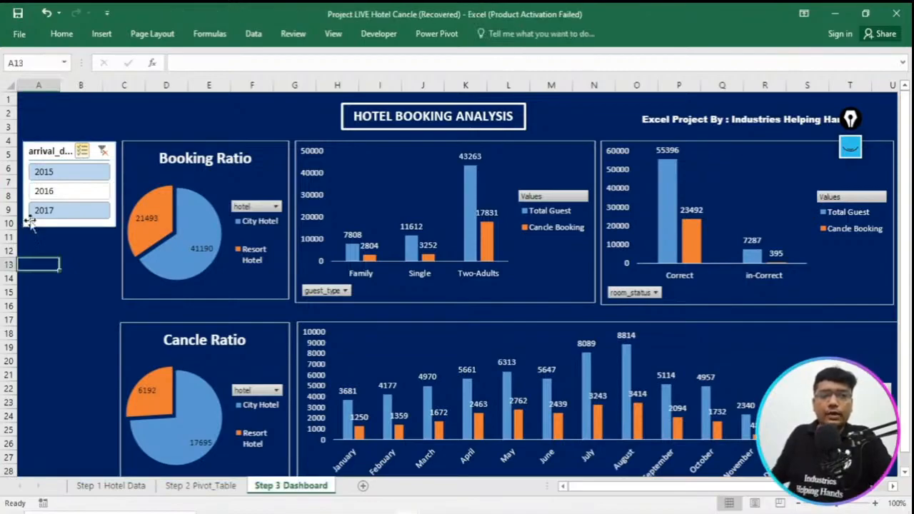
left_click(57, 157)
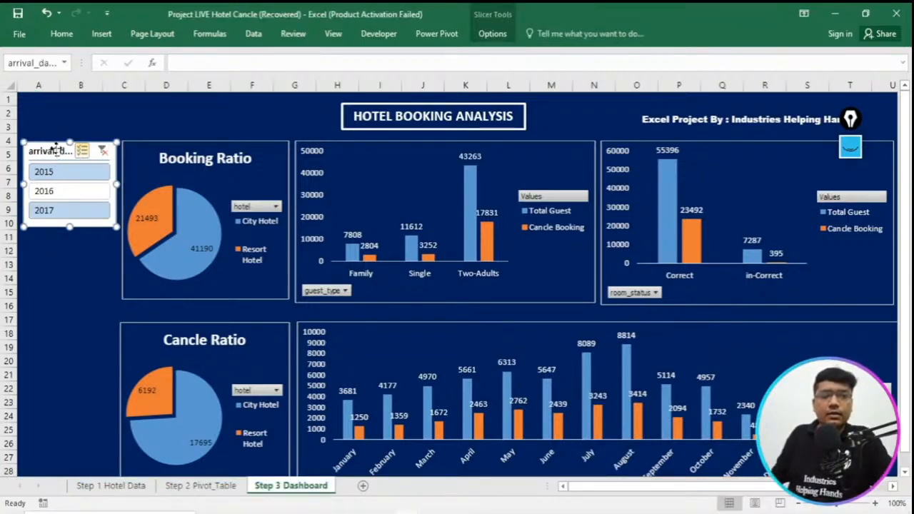
right_click(59, 154)
key("Escape")
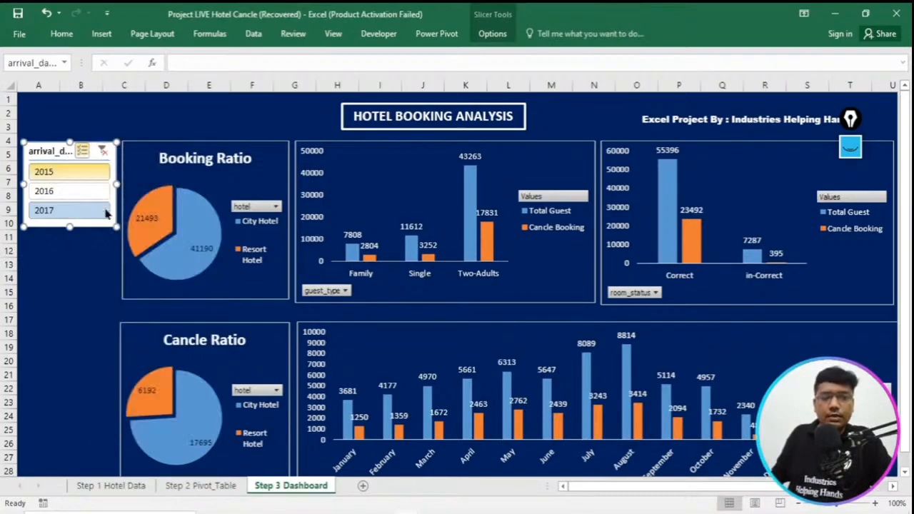
- Clear the slicer's year filter and reposition the slicer slightly farther from the Booking Ratio chart, with their upper edges level
left_click(102, 151)
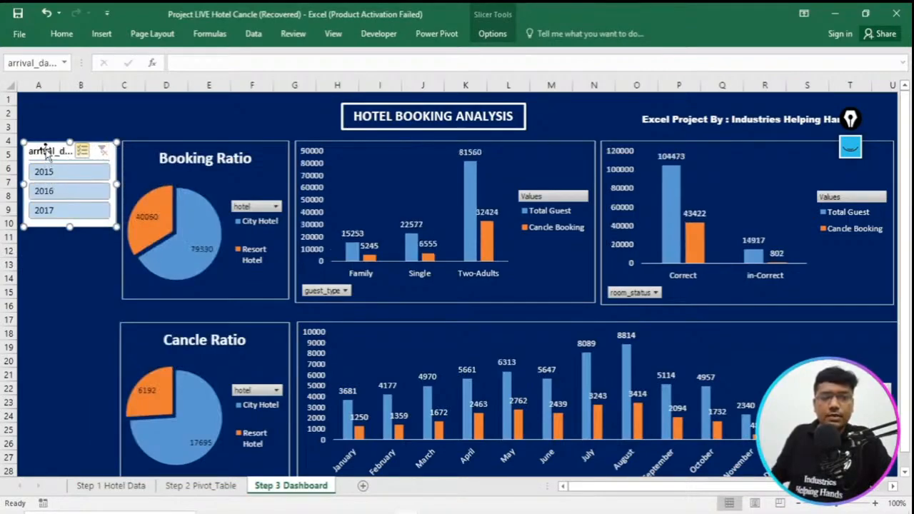
right_click(46, 151)
left_click(46, 152)
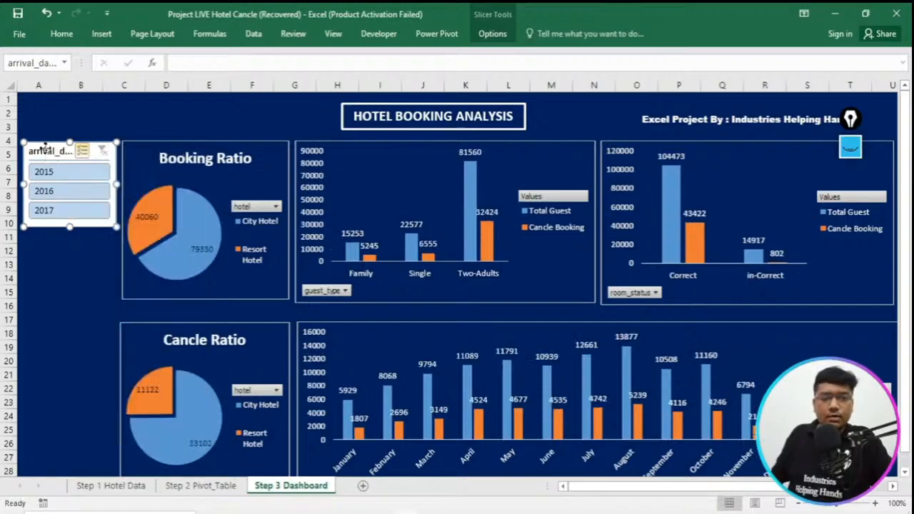
right_click(46, 151)
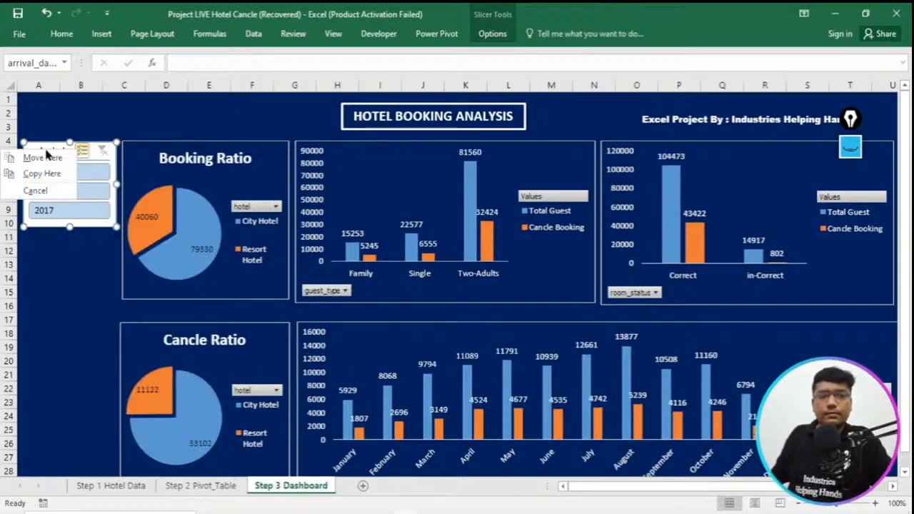
key("Escape")
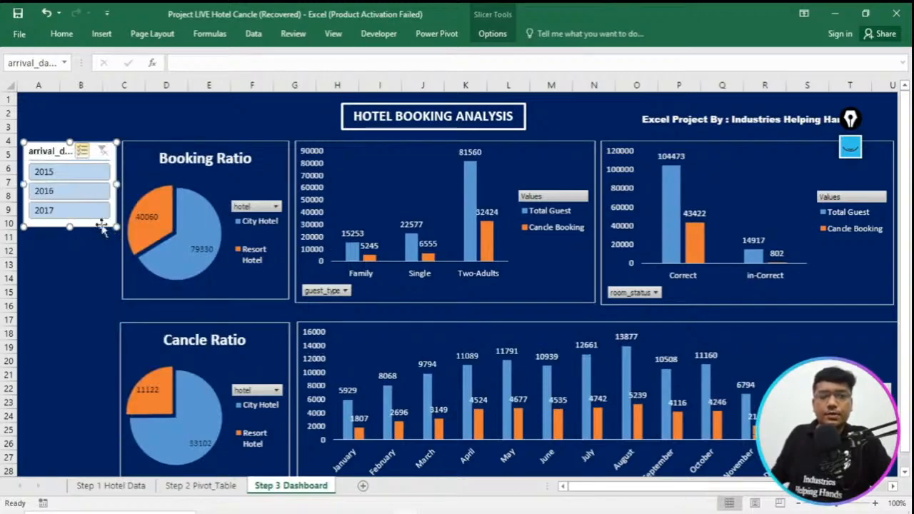
left_click_drag(105, 228, 259, 190)
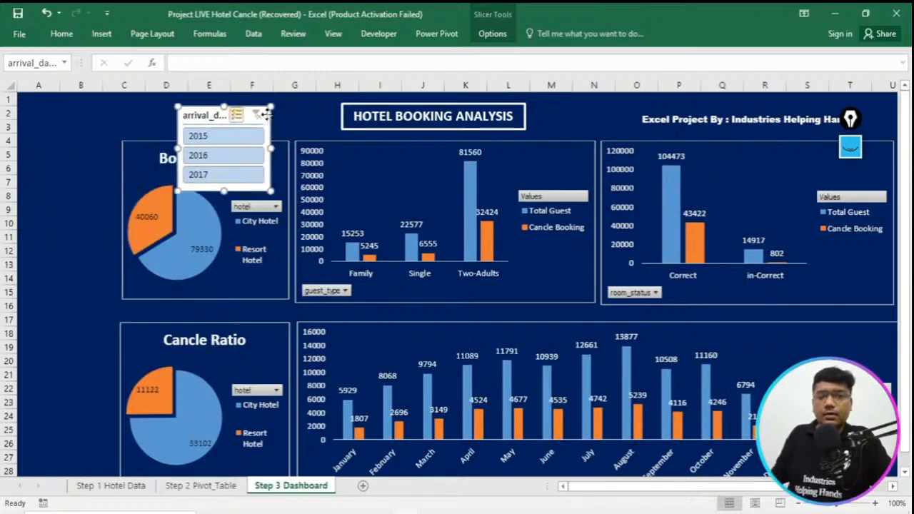
left_click_drag(255, 109, 102, 143)
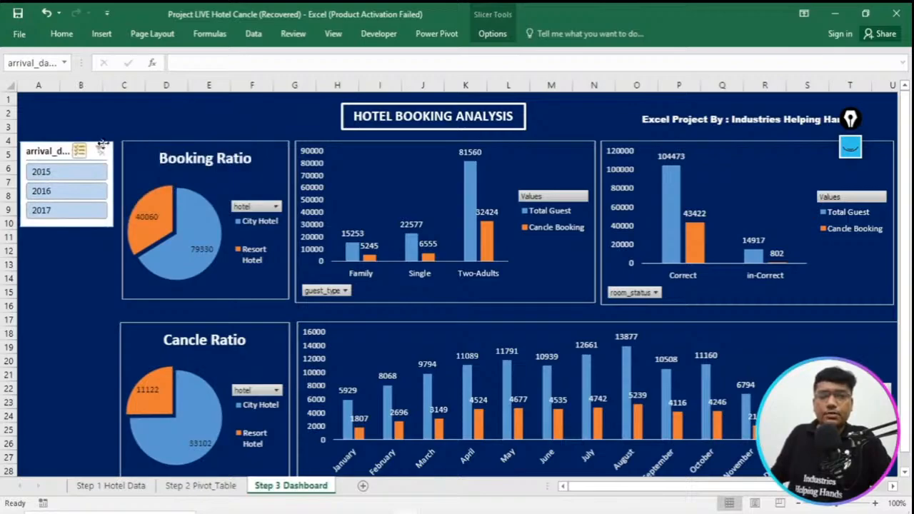
left_click(183, 142)
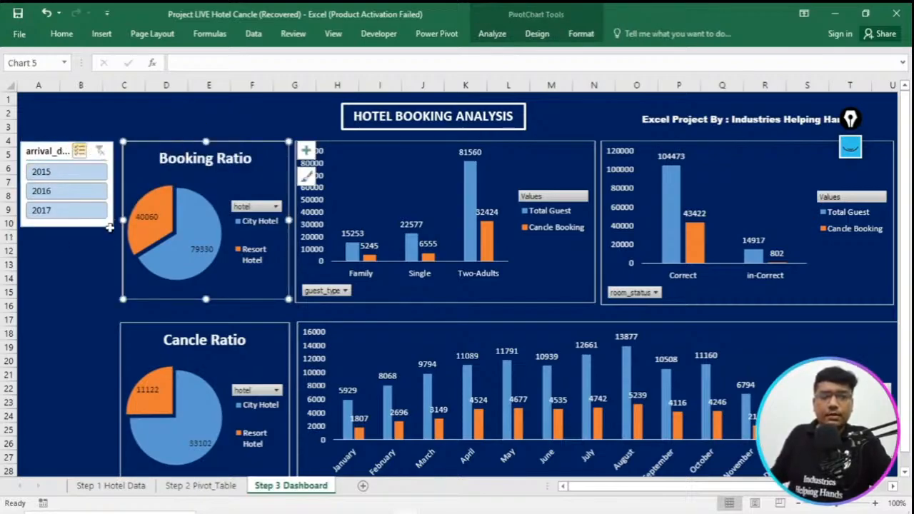
left_click(110, 224)
key("ctrl+v")
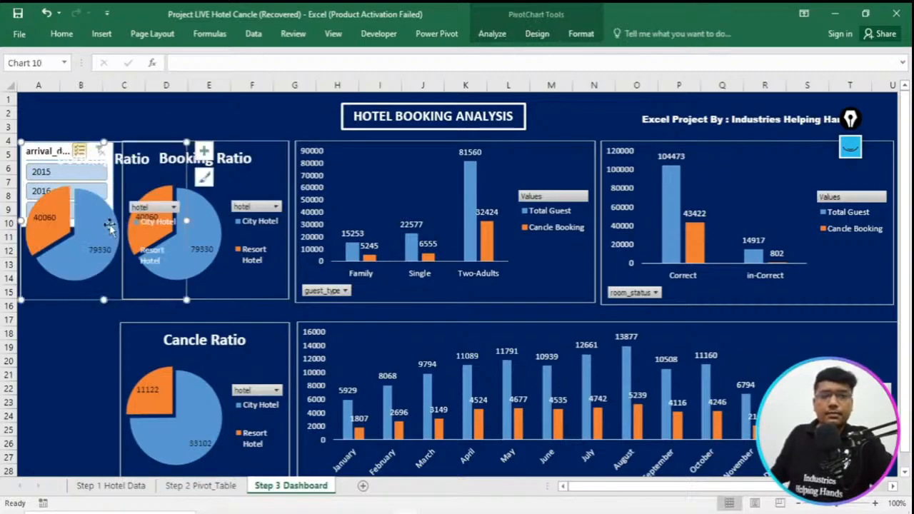
left_click(109, 224)
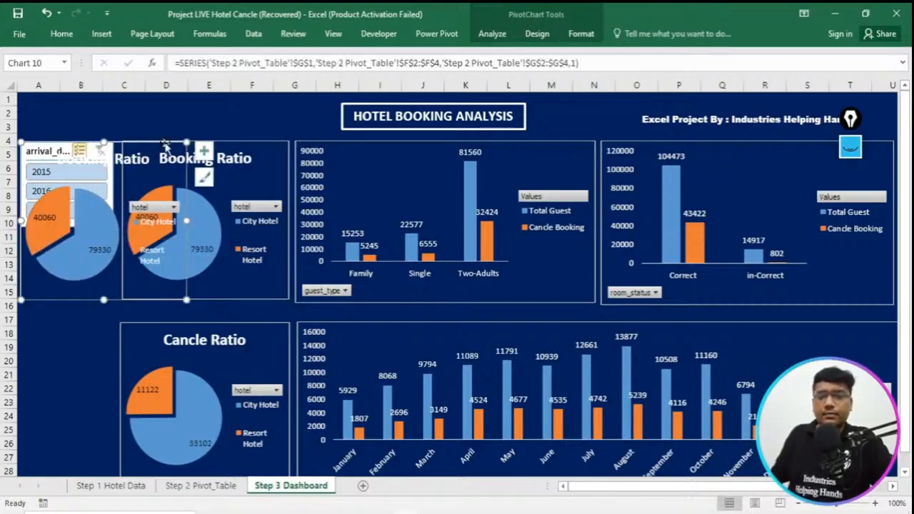
key("ctrl+z")
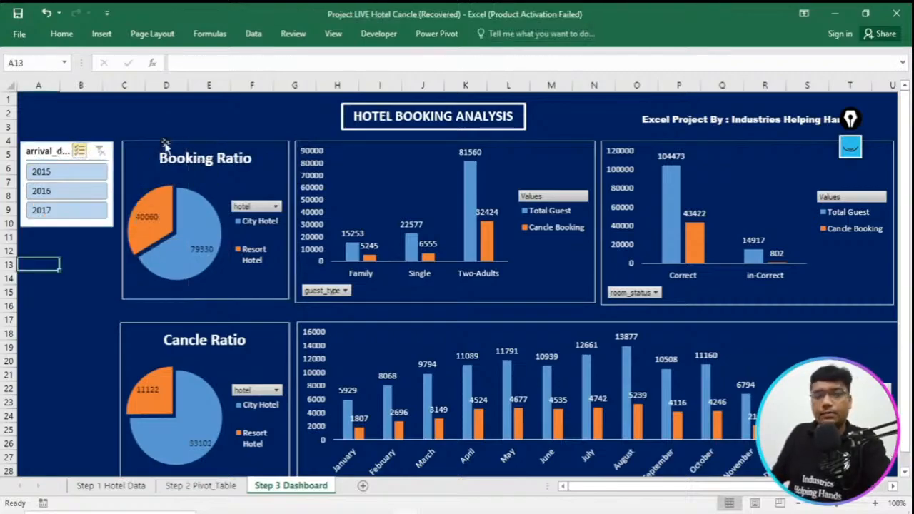
left_click(52, 150)
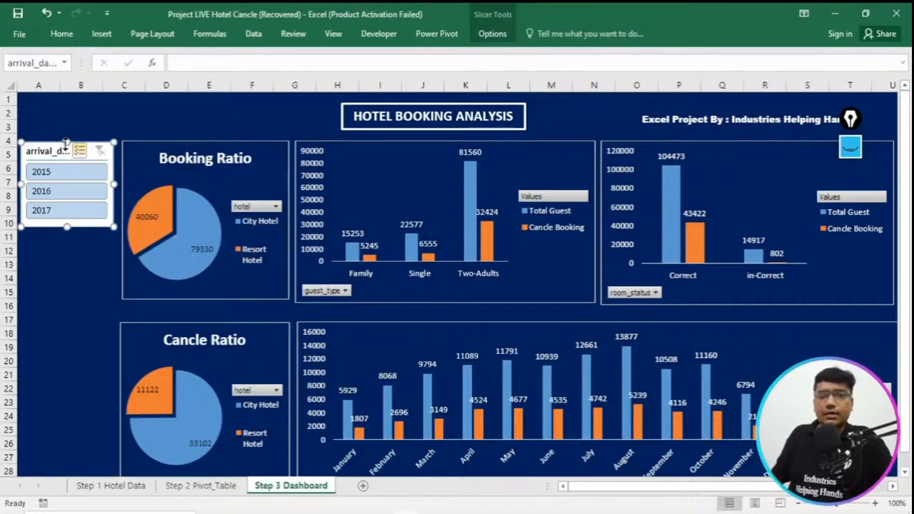
right_click(56, 142)
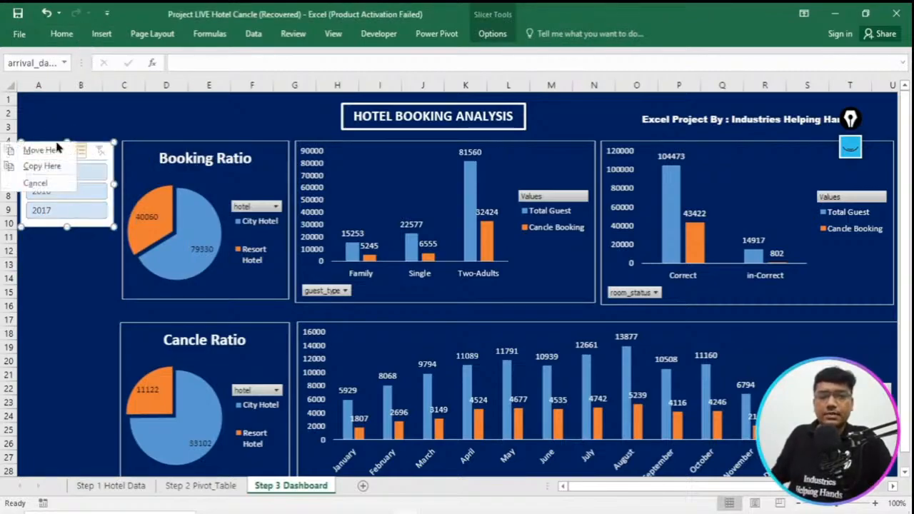
left_click(109, 147)
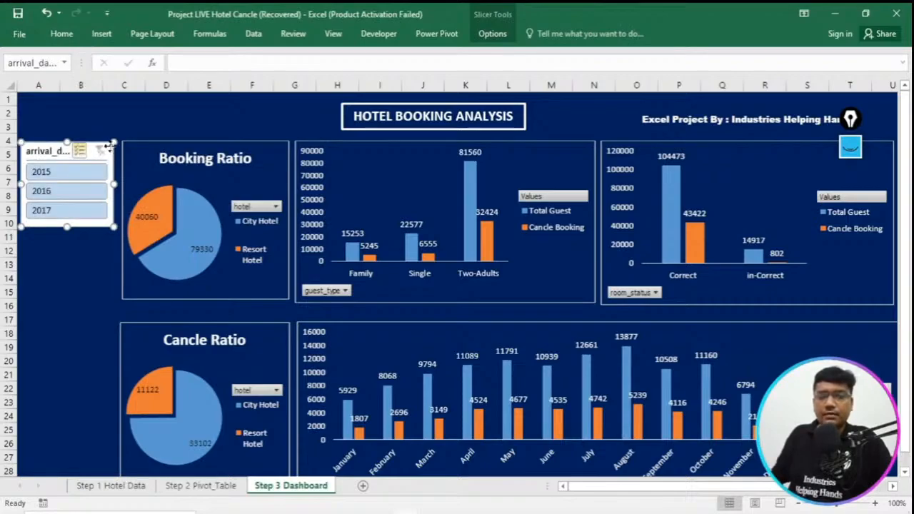
left_click(102, 35)
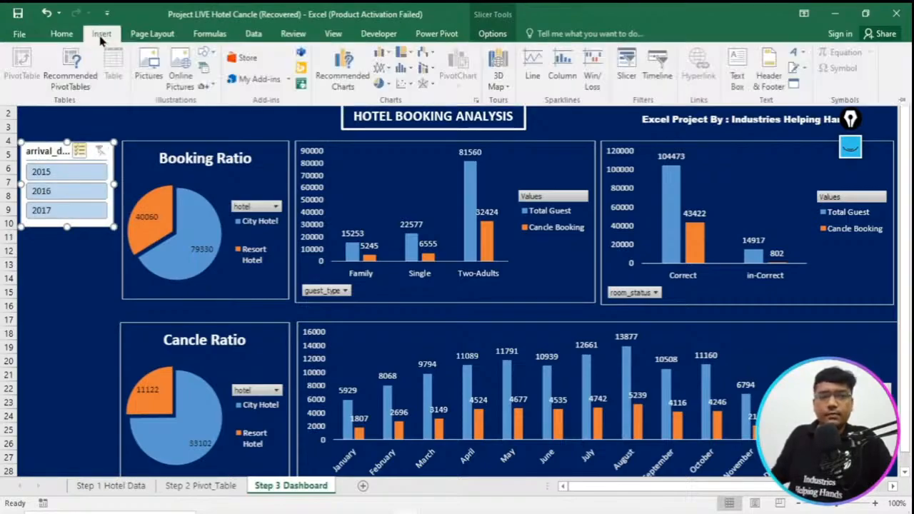
left_click(628, 64)
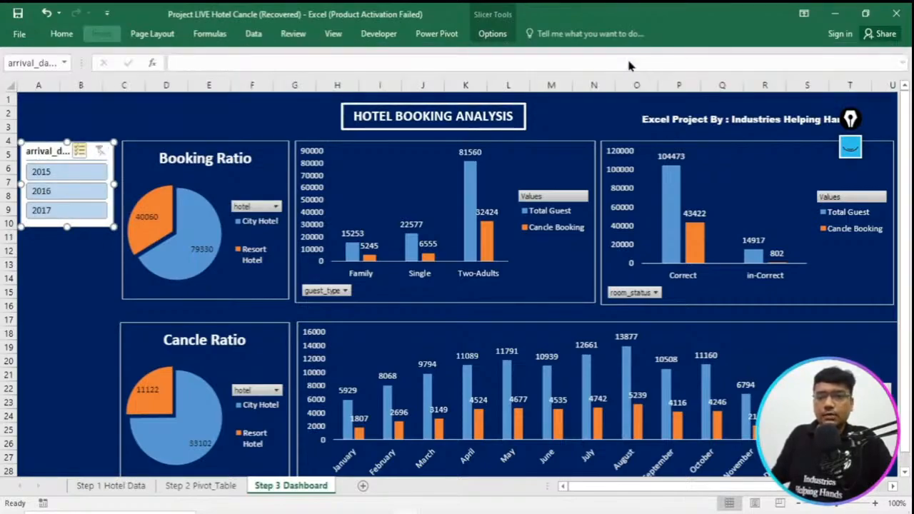
left_click(588, 412)
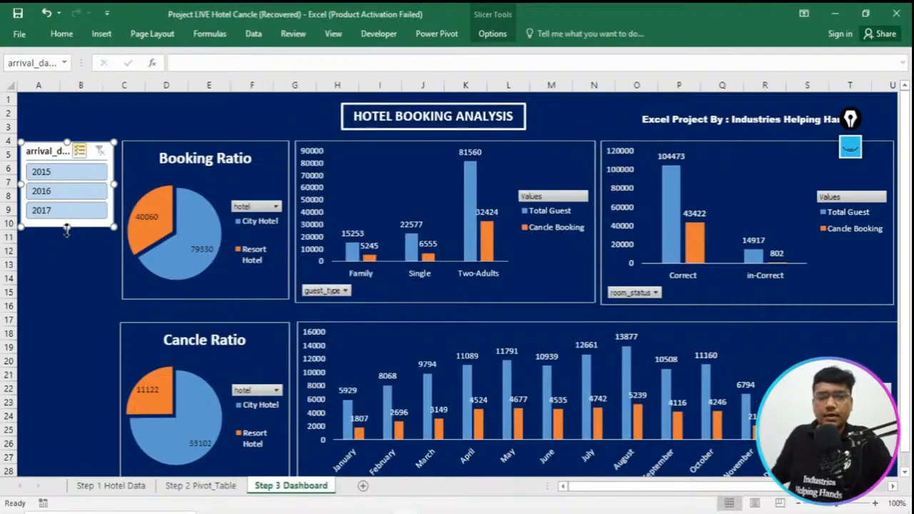
- Set the Name in the arrival_date_year slicer's settings to Select Year
right_click(68, 216)
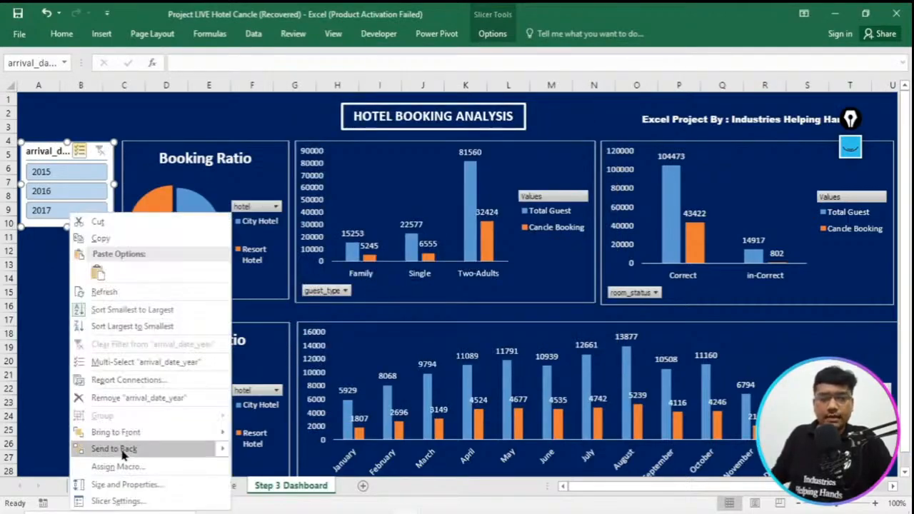
left_click(114, 503)
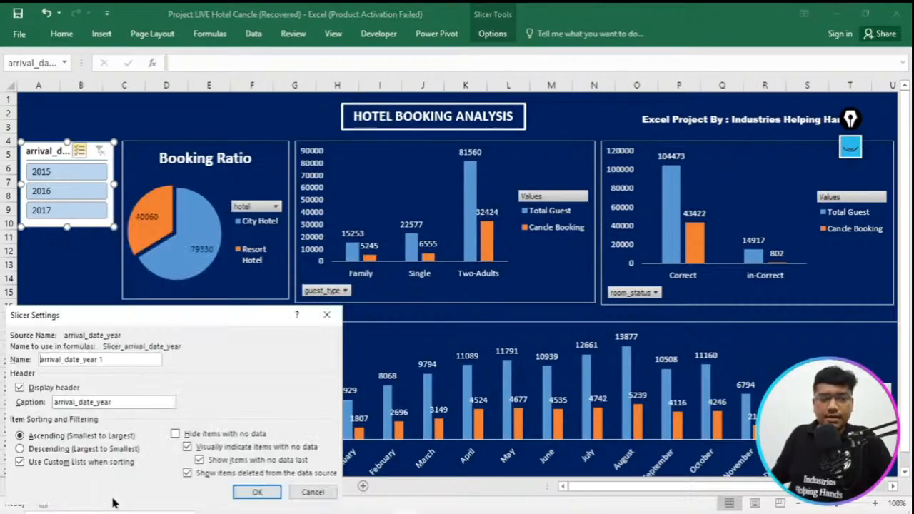
left_click_drag(221, 311, 415, 214)
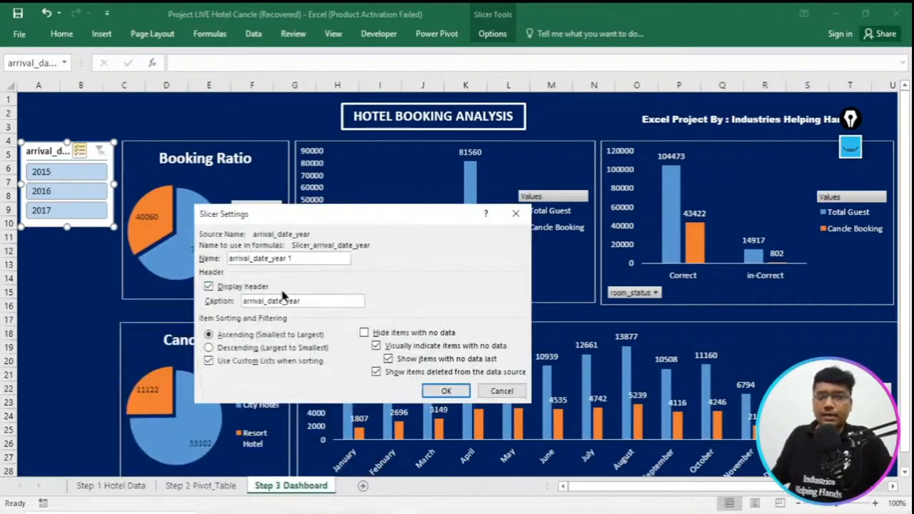
left_click_drag(300, 300, 229, 293)
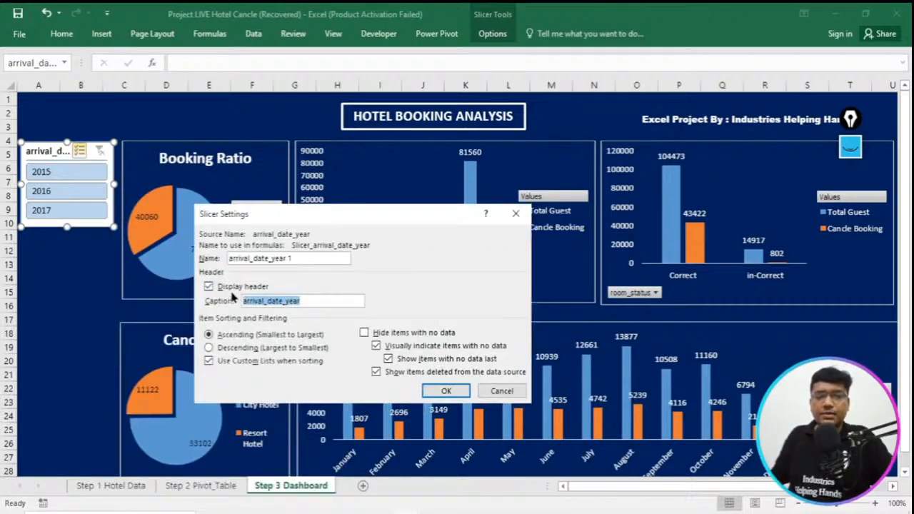
left_click(308, 260)
left_click_drag(308, 261, 232, 259)
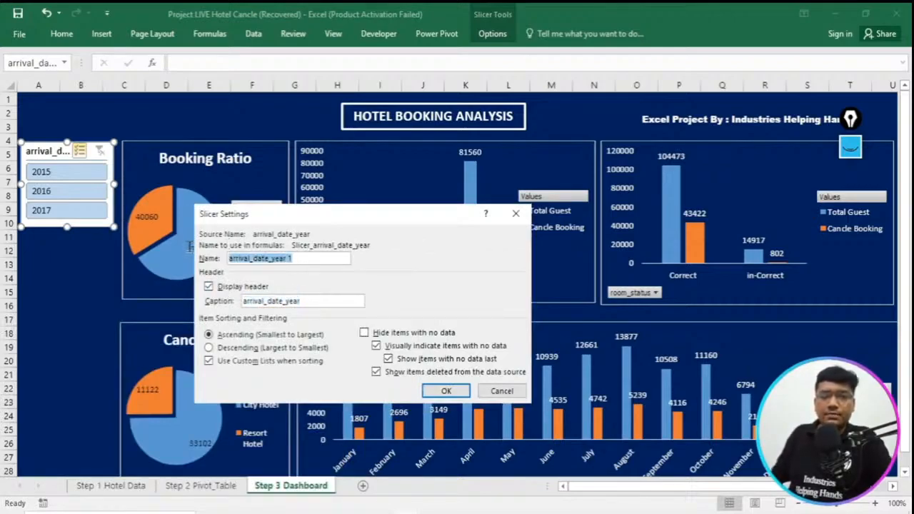
key("BackSpace")
type("Select YEar")
key("BackSpace")
key("BackSpace")
key("BackSpace")
key("BackSpace")
key("BackSpace")
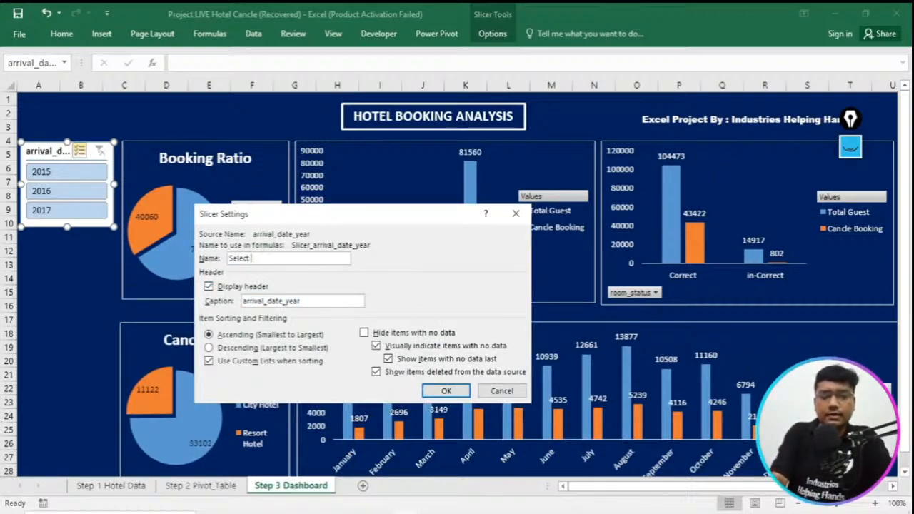
type("Year")
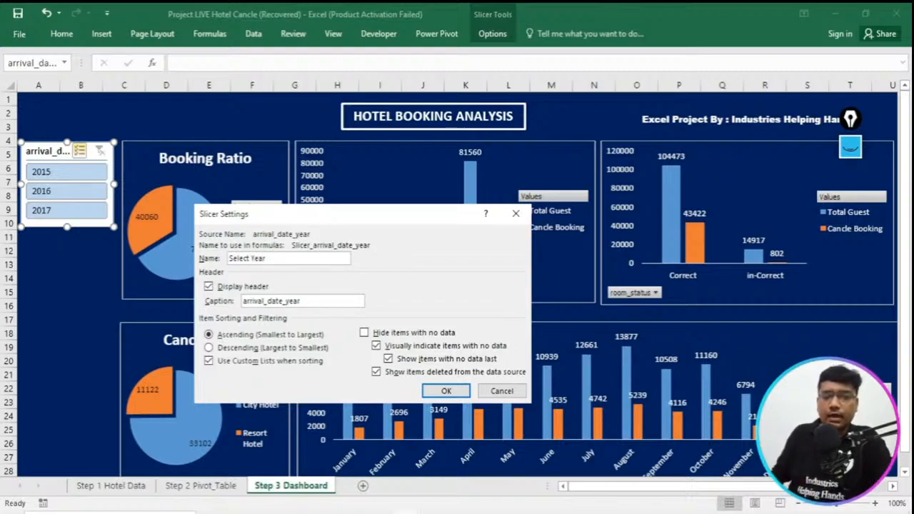
left_click(457, 393)
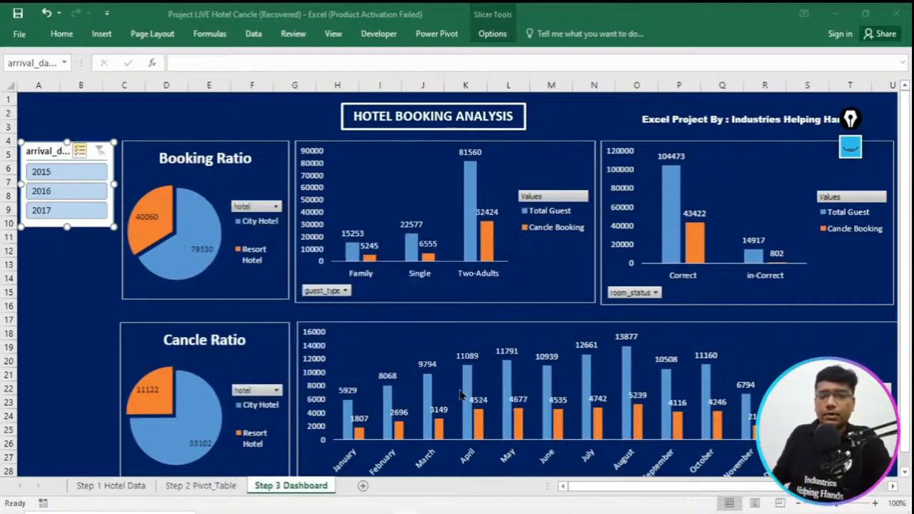
left_click(84, 290)
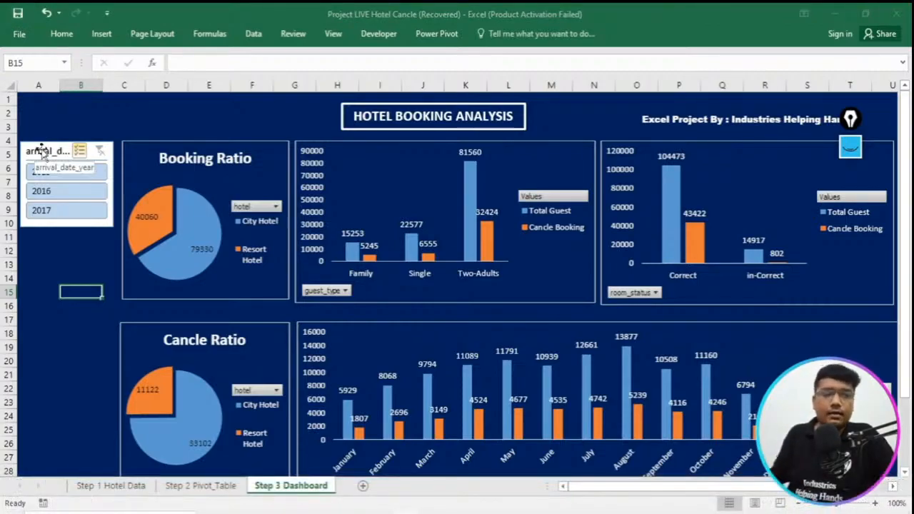
- Set the header Caption in the year slicer's settings to Select Year
right_click(42, 150)
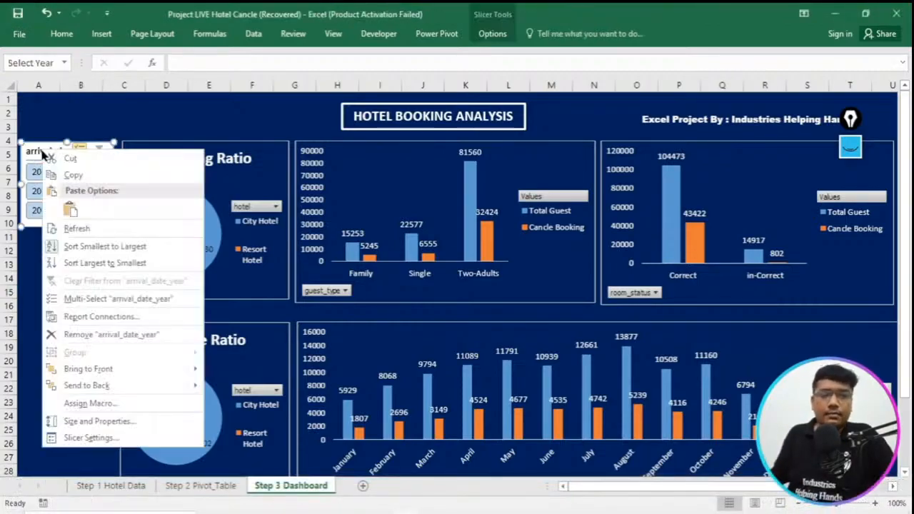
left_click(88, 438)
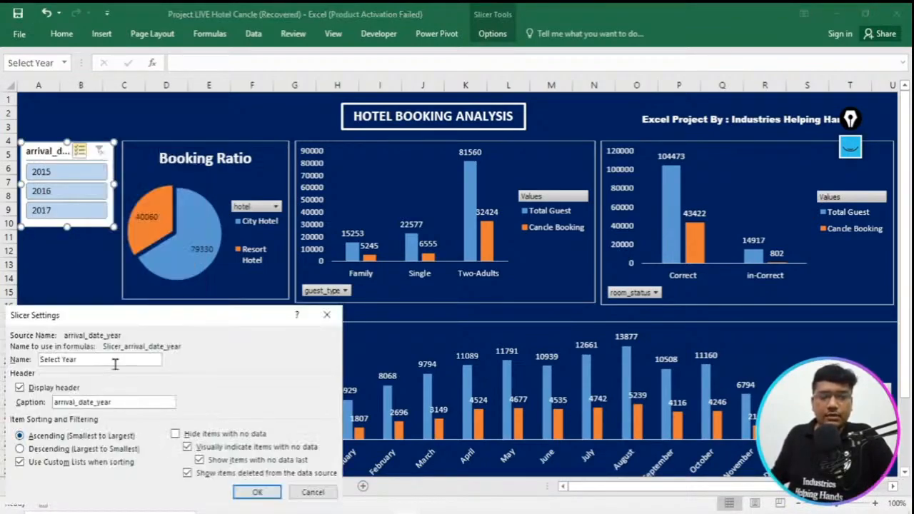
left_click_drag(114, 402, 45, 402)
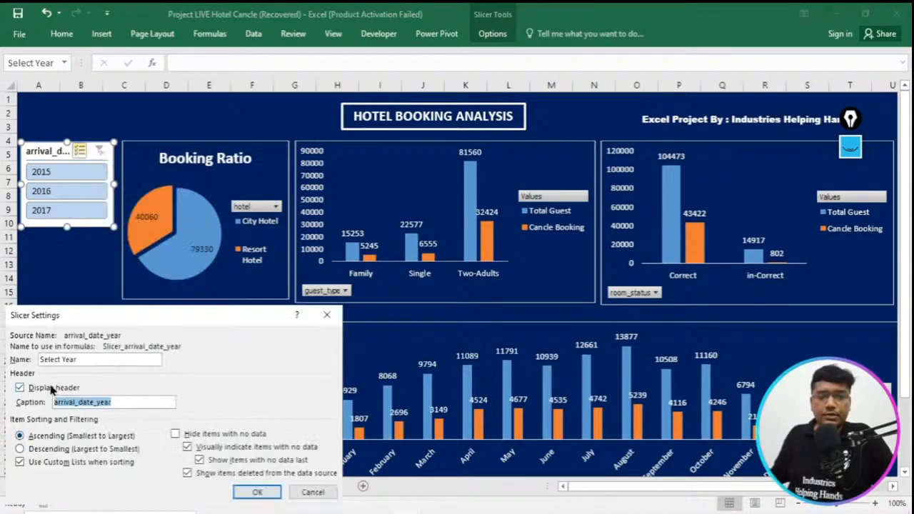
type("Select")
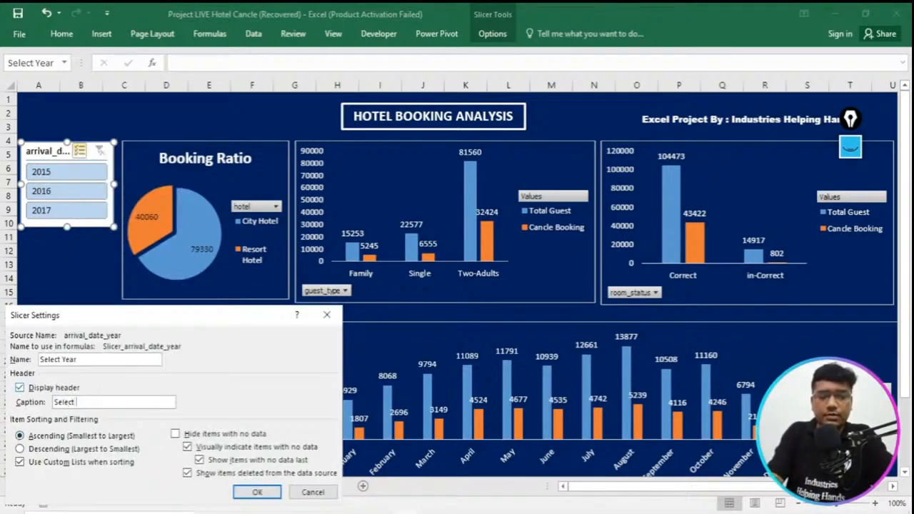
type(" Year")
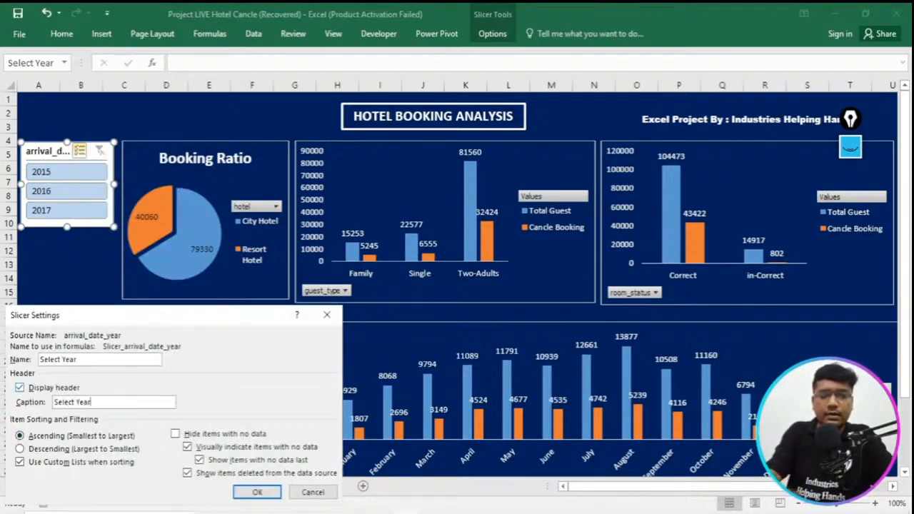
left_click(250, 491)
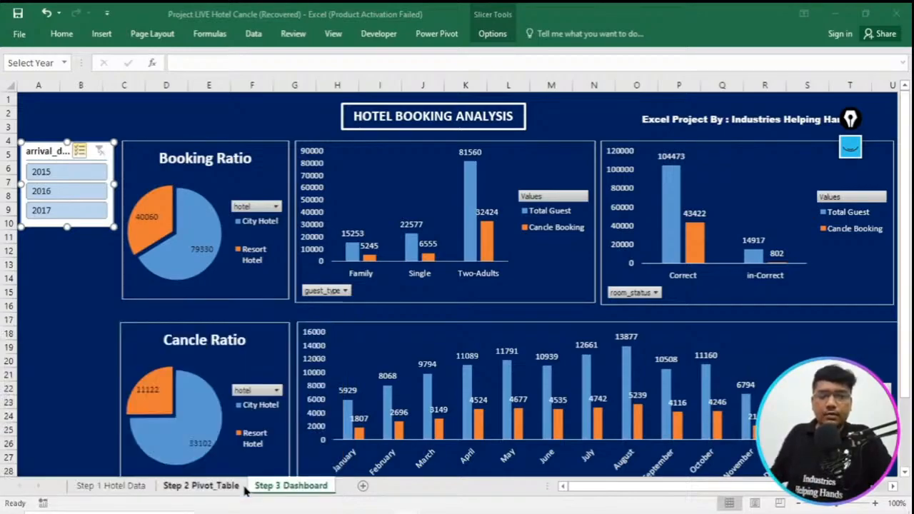
- Widen the Select Year slicer slightly so that its full caption fits, and toggle its 2017 item off and on again
left_click_drag(114, 184, 119, 184)
left_click(85, 214)
left_click(85, 212)
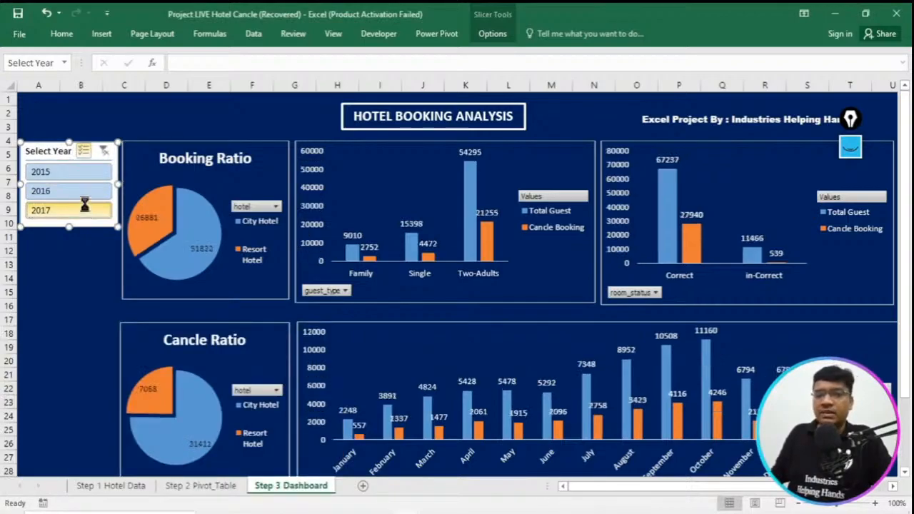
left_click(57, 279)
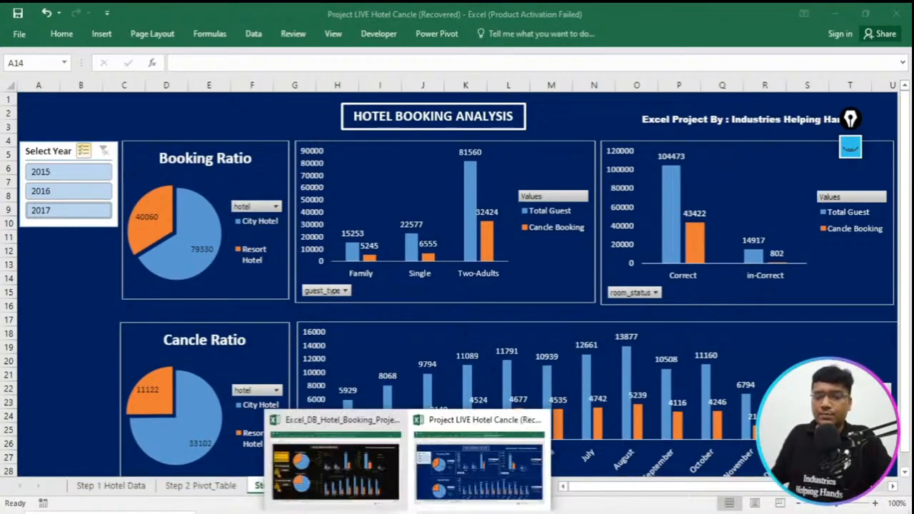
- Copy the Total Bookings and Cancle Bookings labels, value boxes and hotel icons from the Excel_DB_Hotel_Booking_Project dashboard into the Step 3 Dashboard sheet of Project LIVE Hotel Cancle
left_click(338, 453)
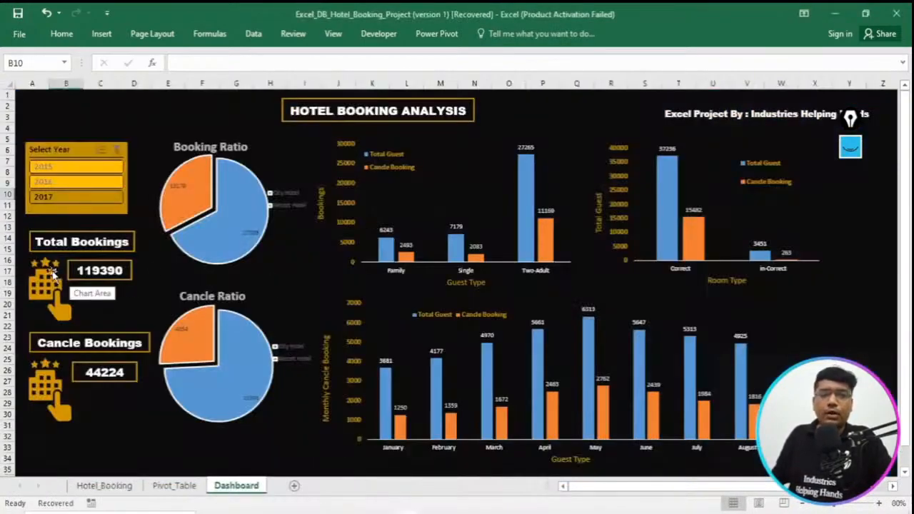
left_click(58, 277)
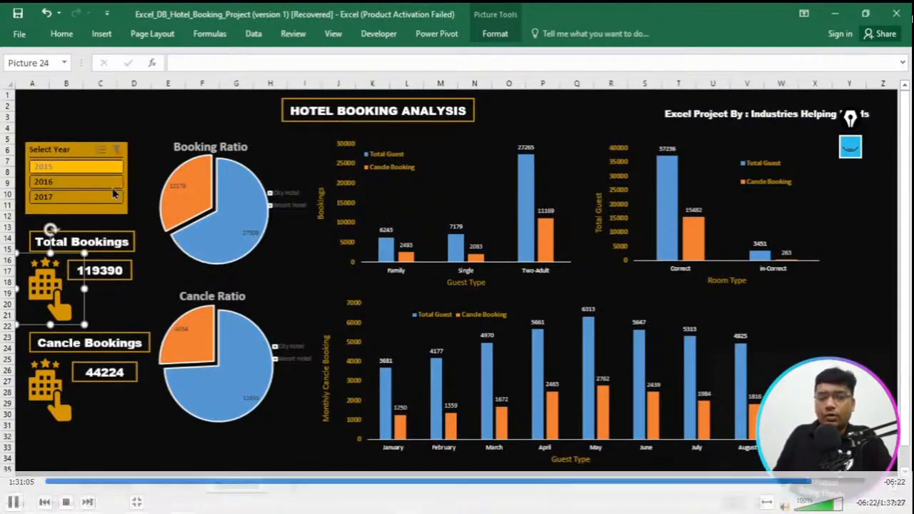
left_click(114, 240)
left_click(50, 283, "shift")
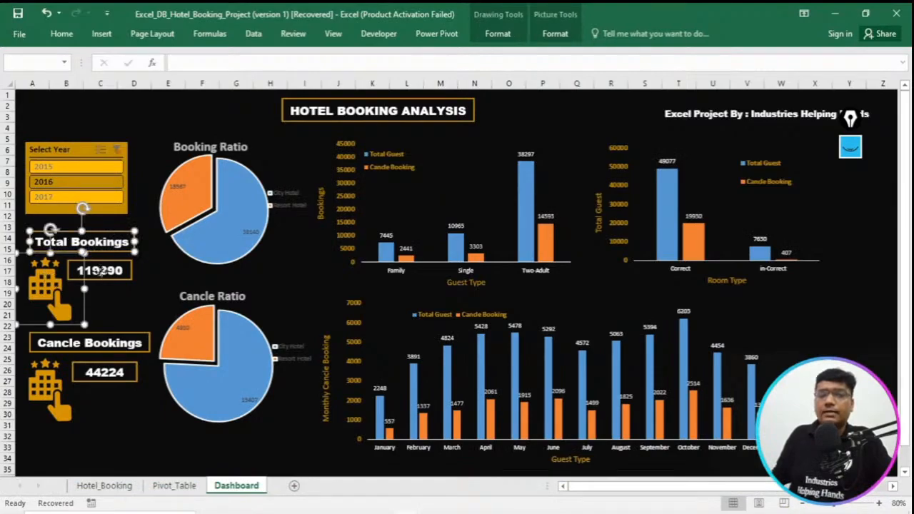
left_click(100, 278, "shift")
left_click(95, 339, "shift")
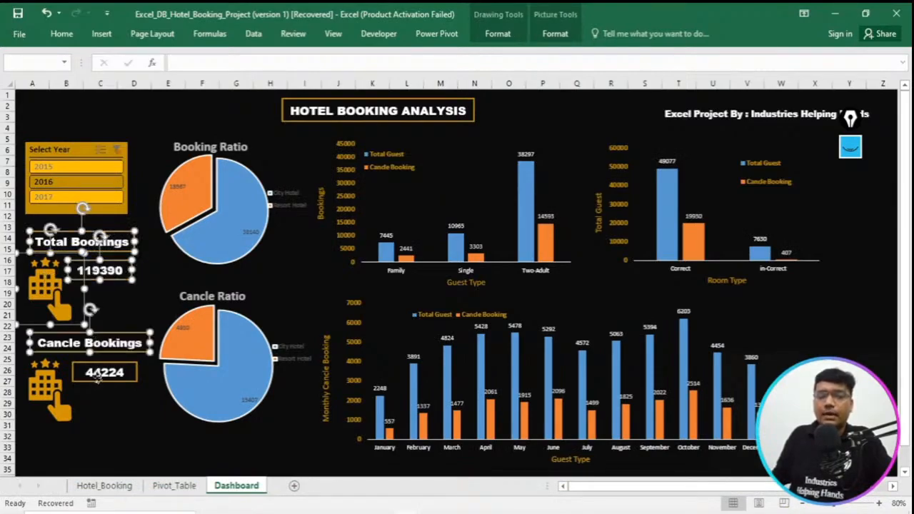
left_click(97, 379, "shift")
left_click(61, 397, "shift")
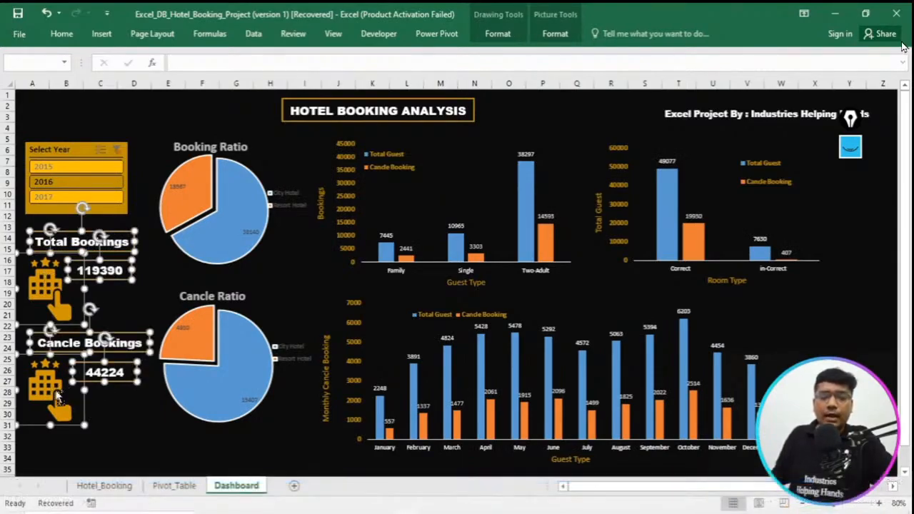
left_click(400, 512)
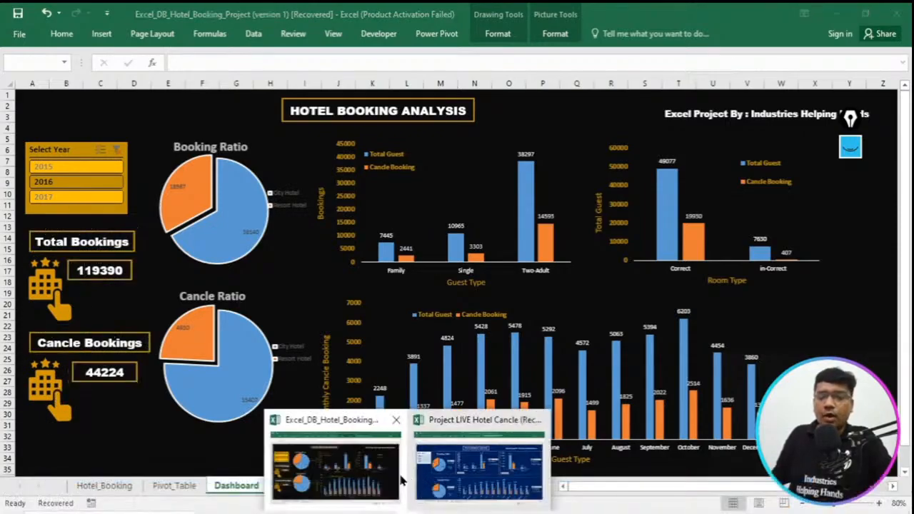
left_click(474, 466)
key("ctrl+v")
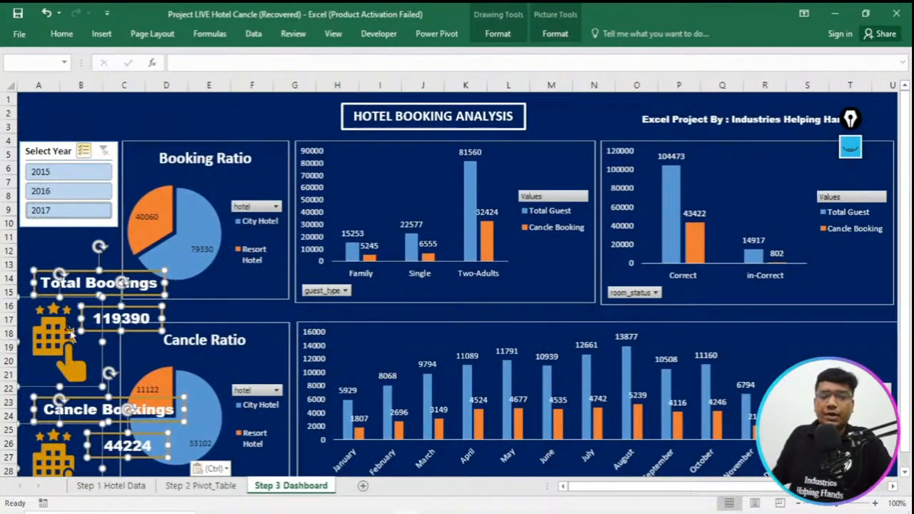
left_click(250, 112)
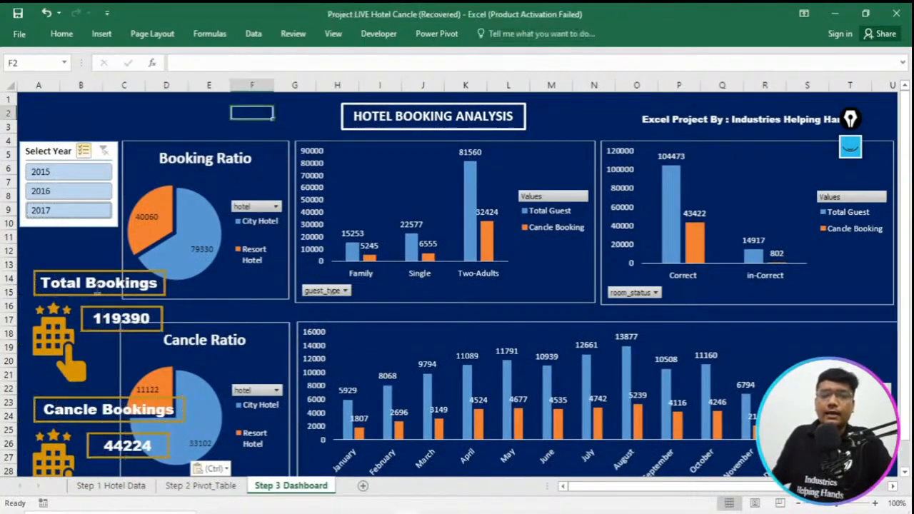
- Reduce the Total Bookings label's font size to 11, shrink its box around the text and place it just below the Select Year slicer
left_click(80, 271)
left_click_drag(81, 271, 72, 249)
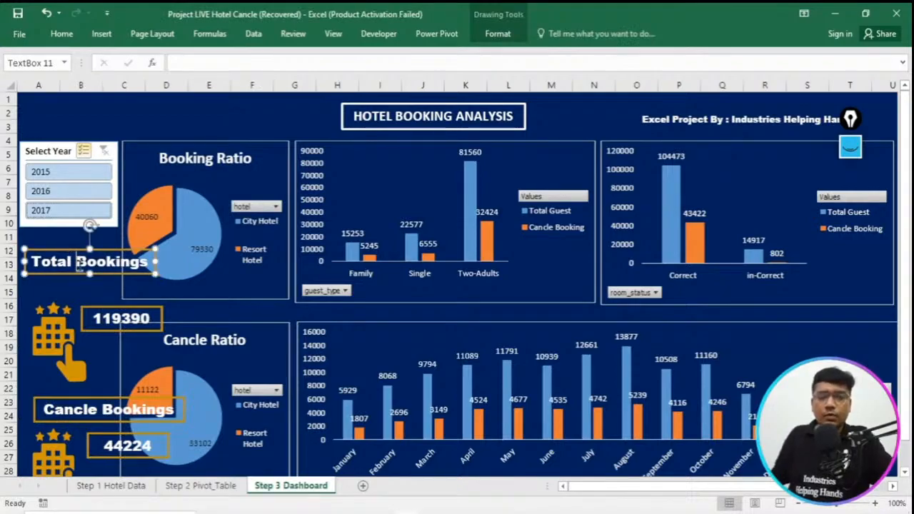
triple_click(79, 263)
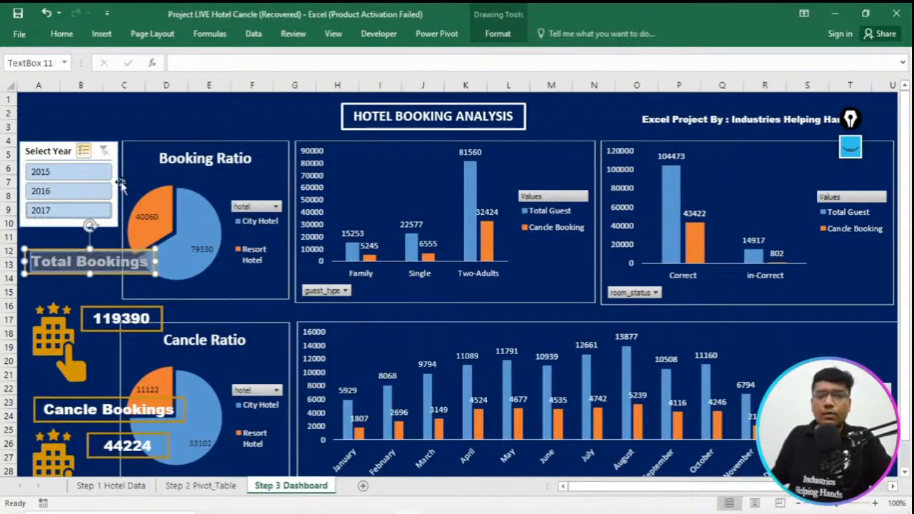
left_click(66, 35)
left_click(233, 59)
left_click(232, 59)
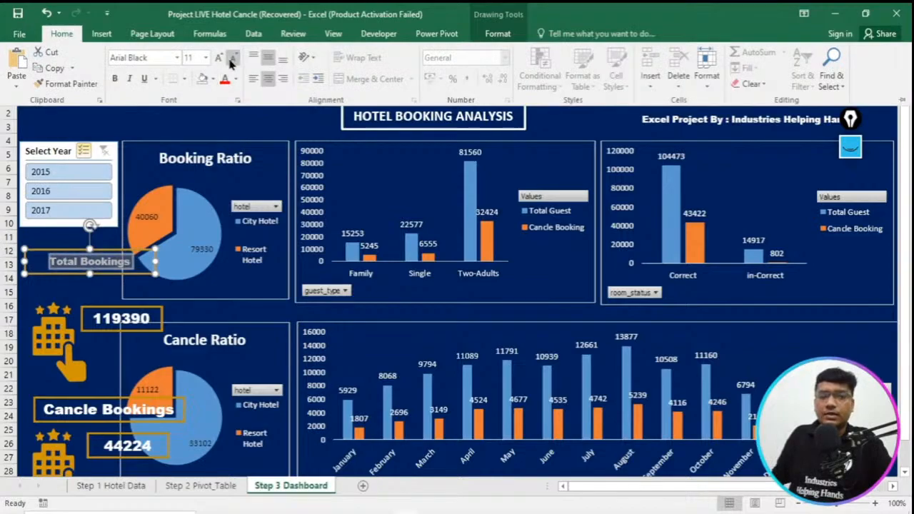
left_click(152, 272)
left_click_drag(118, 274, 104, 245)
- Move the Booking Ratio chart slightly farther from the Select Year slicer, keeping their upper edges level
left_click(234, 290)
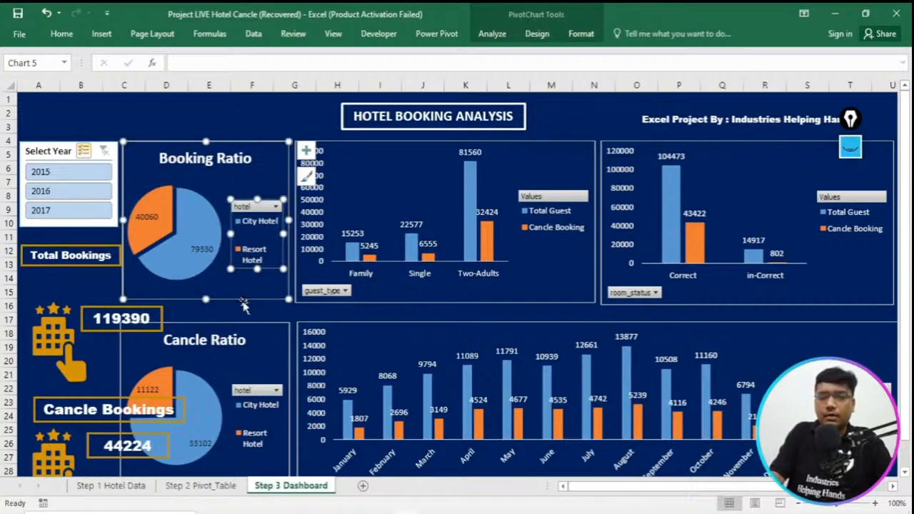
key("Up")
key("Up")
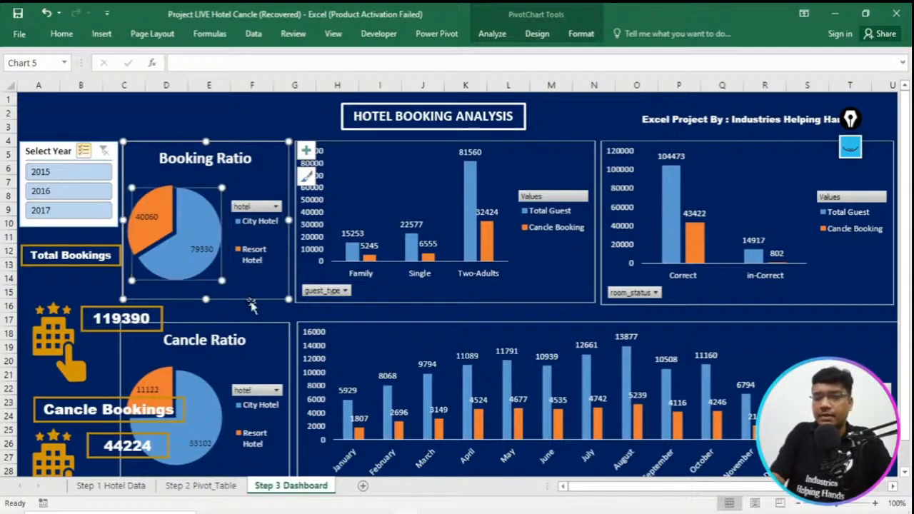
left_click(257, 146)
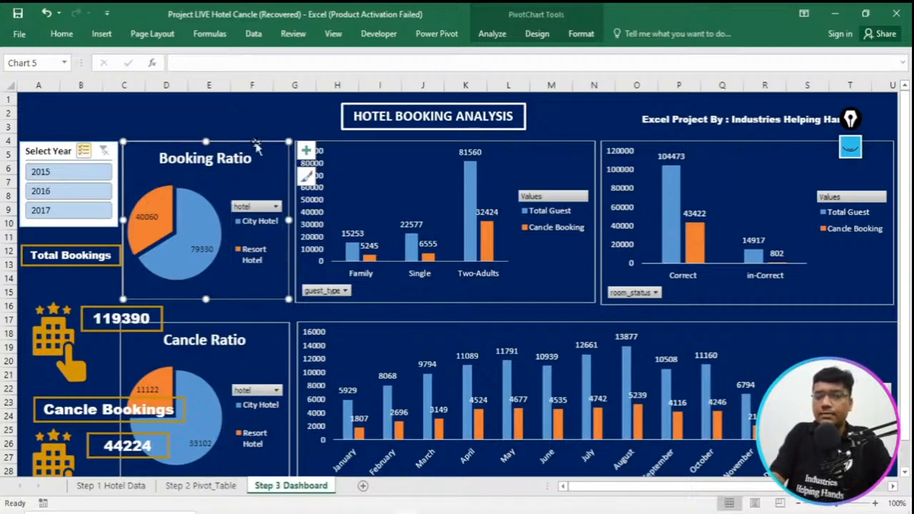
left_click_drag(255, 144, 258, 143)
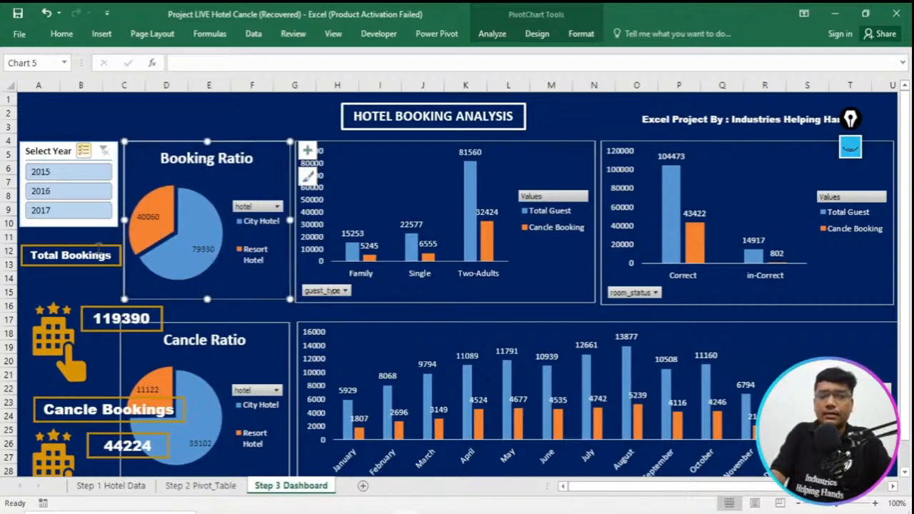
- Shrink the upper hotel icon, place it just below the Total Bookings label, and move the 119390 value box beside it
left_click(45, 348)
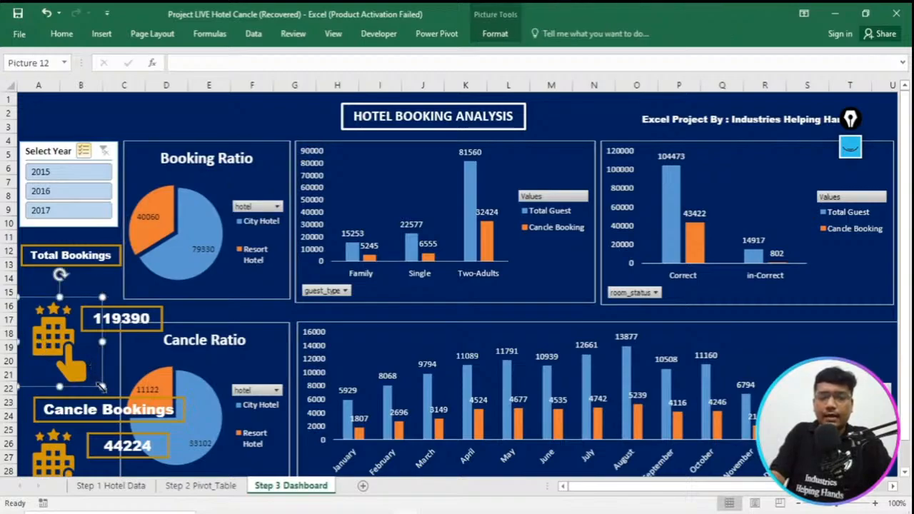
left_click_drag(102, 386, 31, 305)
left_click(95, 309)
left_click_drag(95, 308, 64, 277)
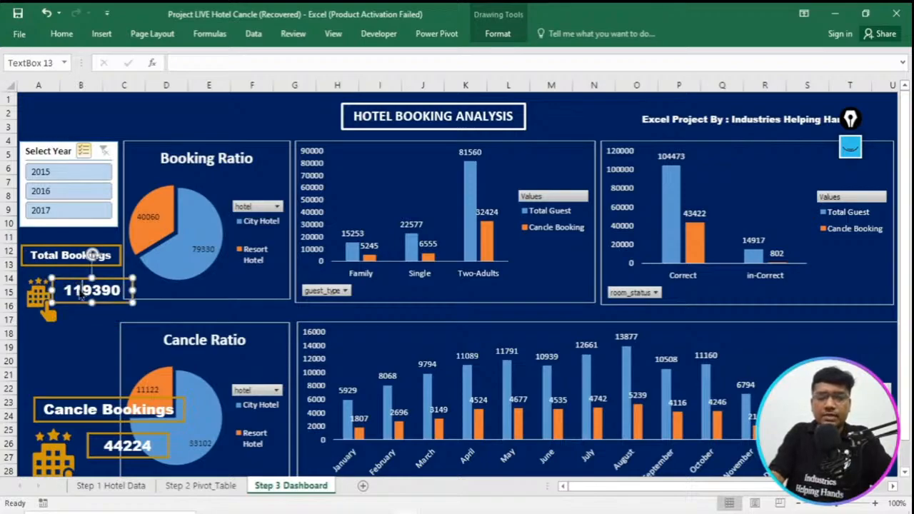
- Reduce the 119390 value's font size to 12, shrink its box around the text and nudge it slightly away from the hotel icon
double_click(80, 297)
left_click(63, 33)
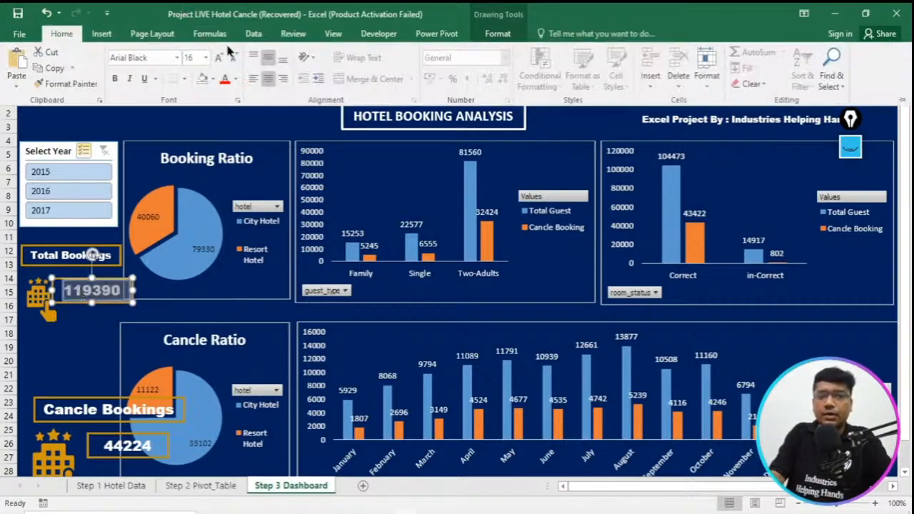
left_click(233, 58)
left_click(232, 58)
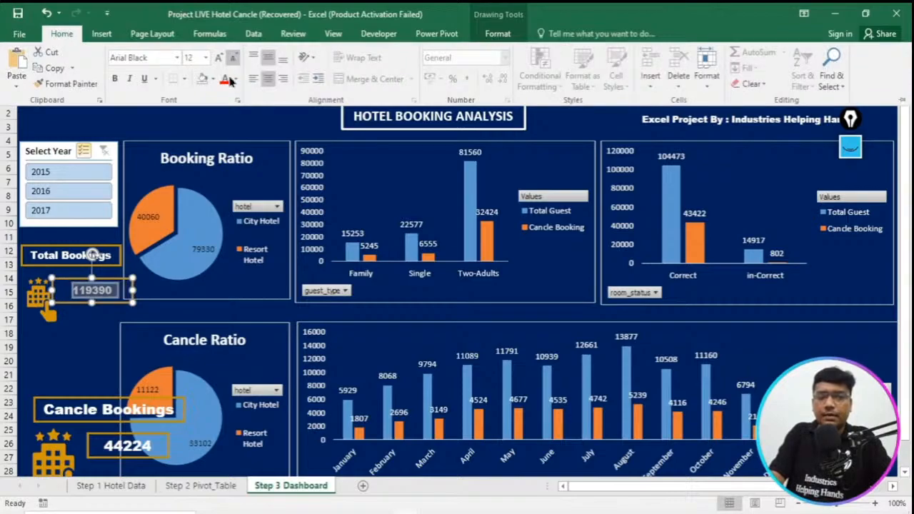
left_click(129, 304)
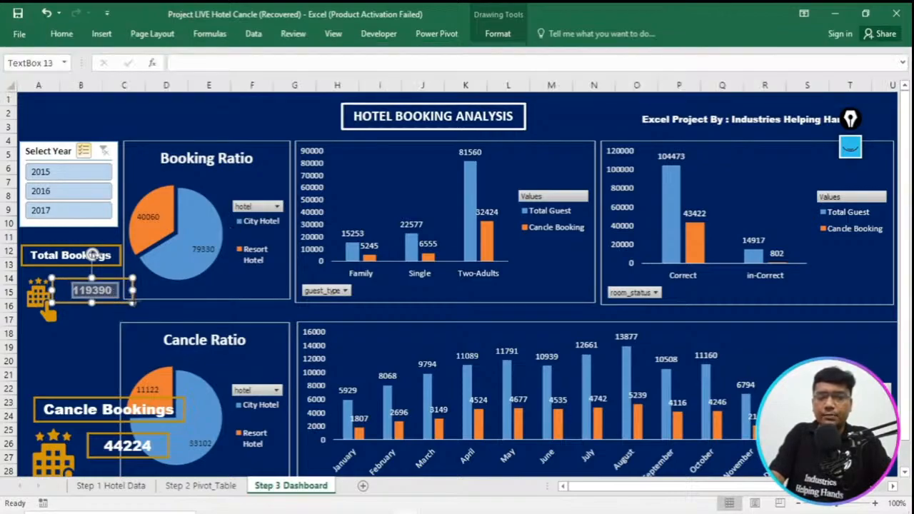
left_click(112, 301)
left_click(111, 300)
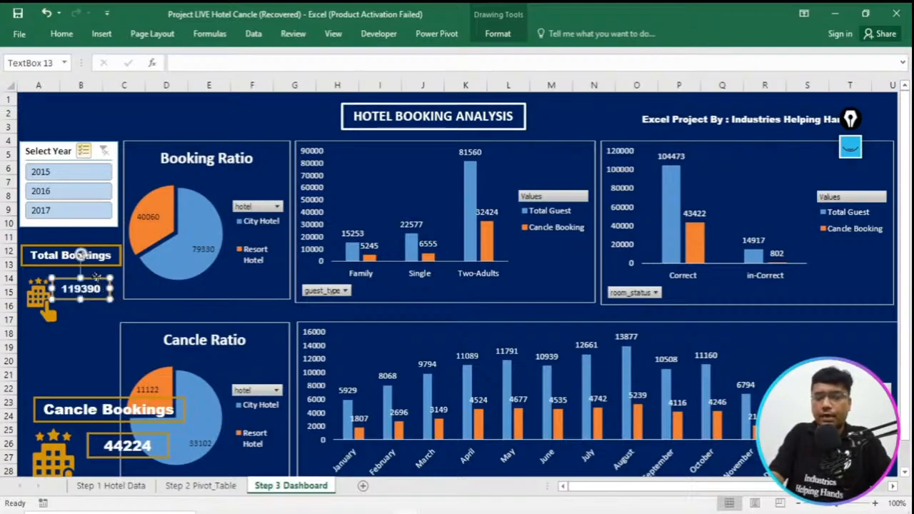
key("Right")
key("Right")
key("Right")
key("Right")
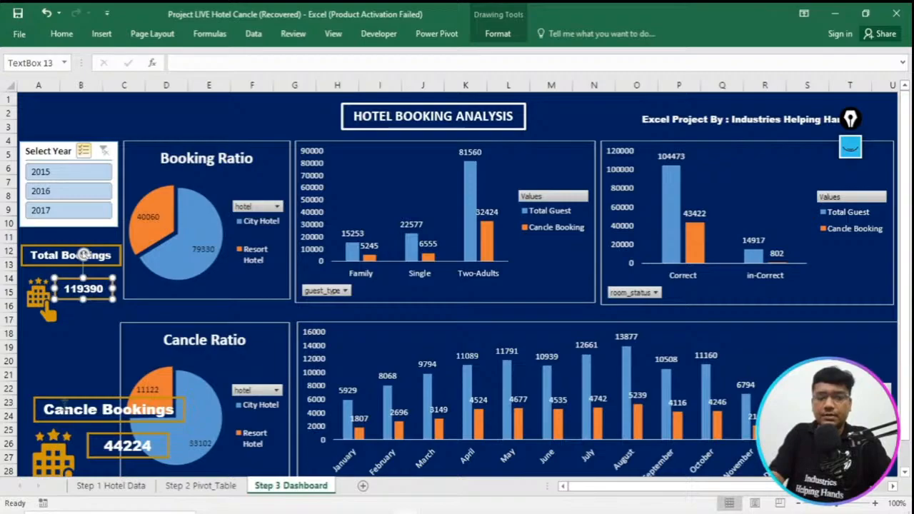
- Delete the oversized Cancle Bookings label, its hotel icon and its 44224 value box
left_click(63, 398)
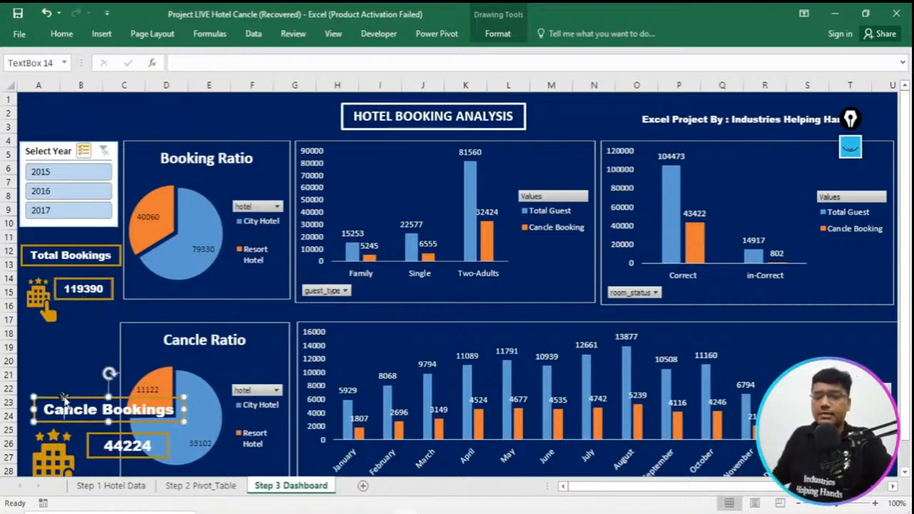
key("Delete")
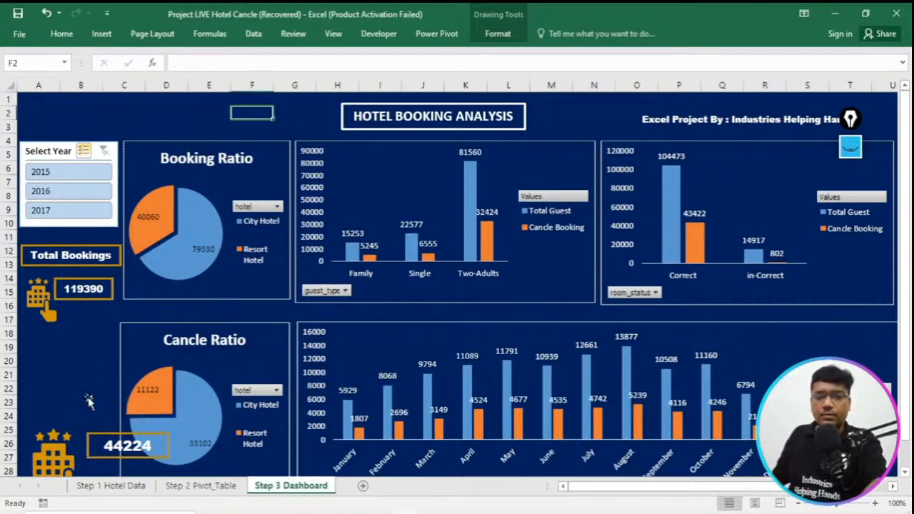
left_click_drag(95, 434, 73, 360)
key("Delete")
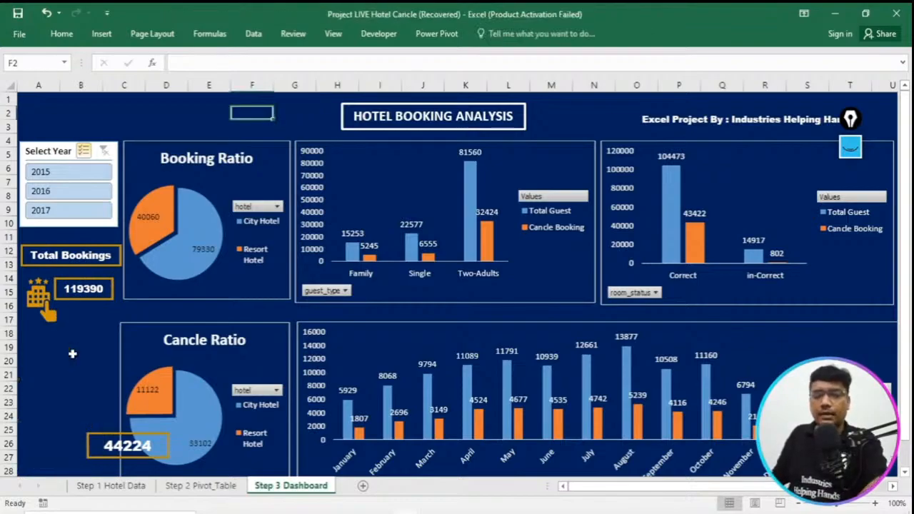
left_click(100, 434)
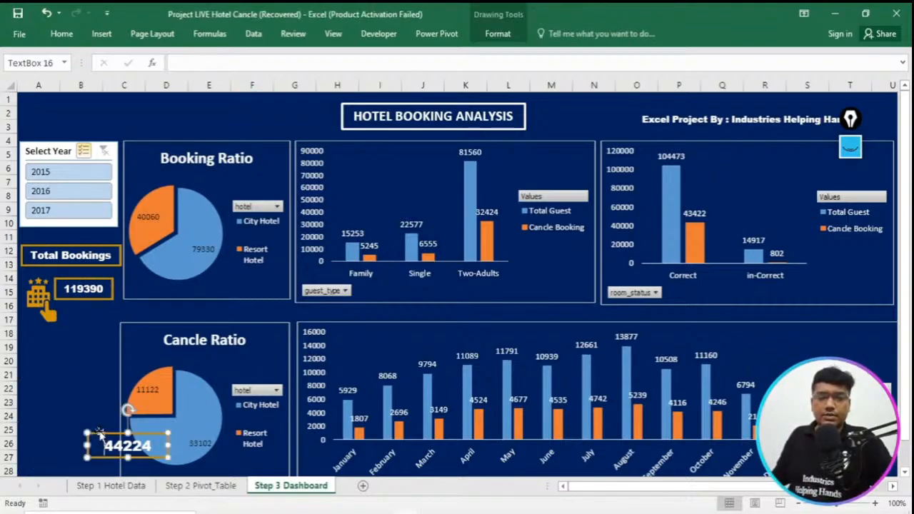
left_click_drag(100, 445, 178, 450)
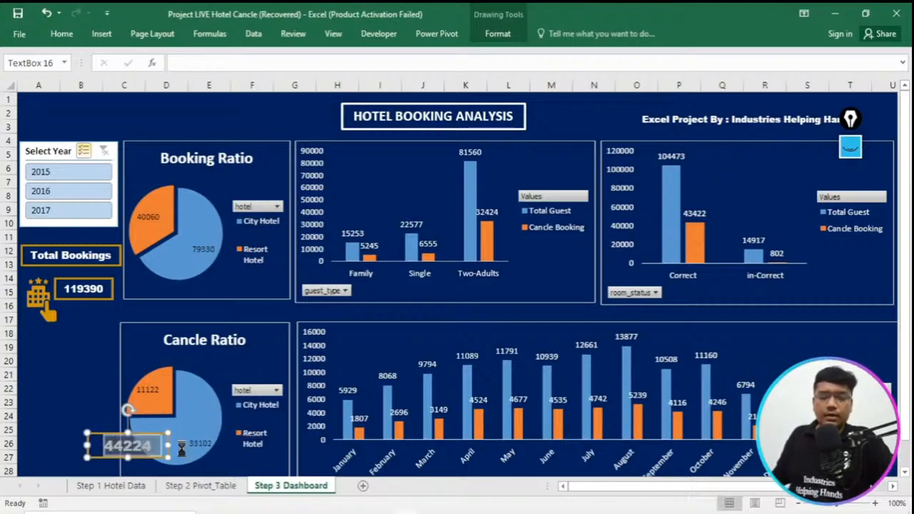
key("Delete")
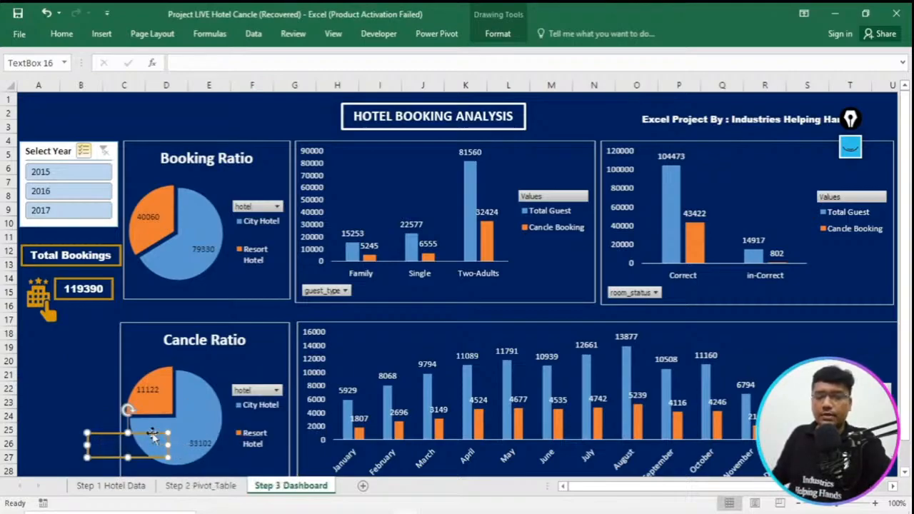
key("Delete")
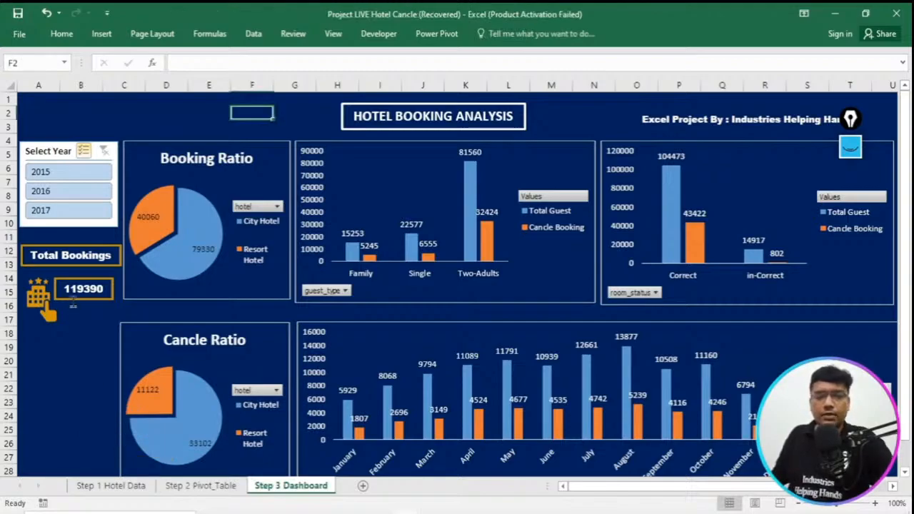
left_click(74, 300)
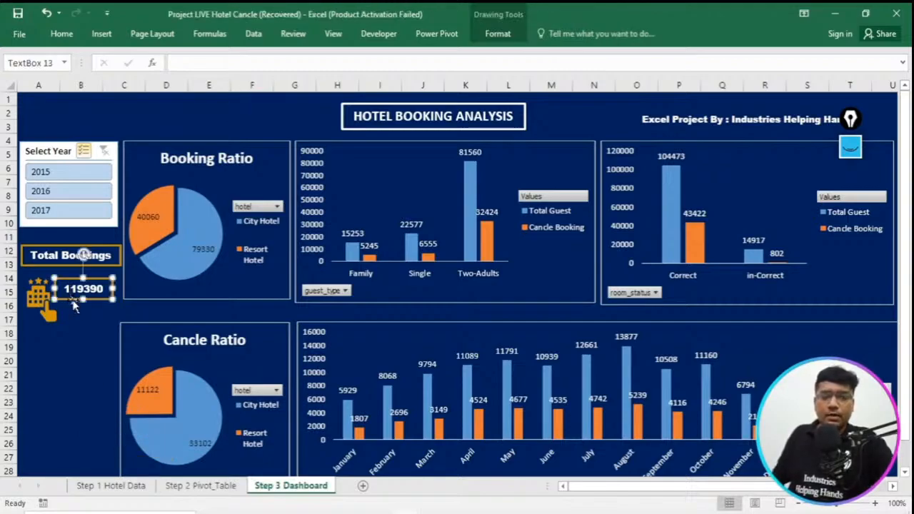
left_click_drag(74, 306, 65, 422)
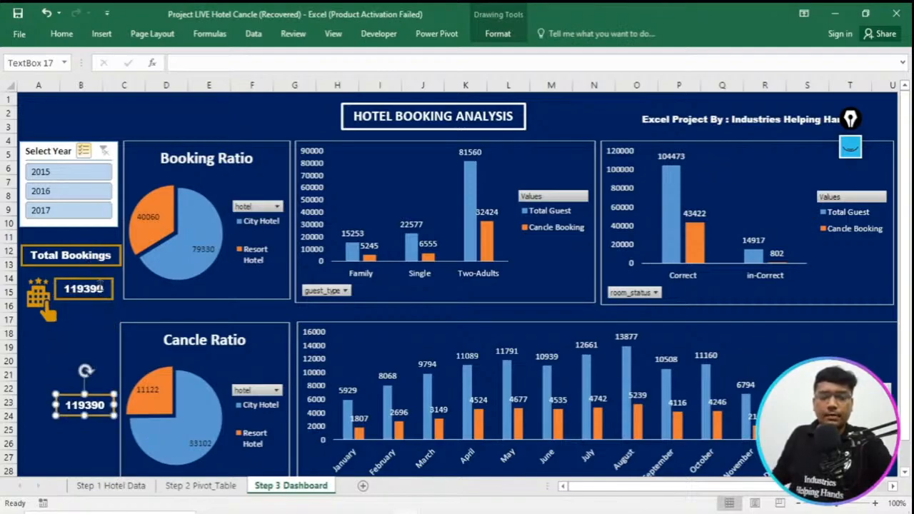
key("ctrl+z")
key("ctrl+z")
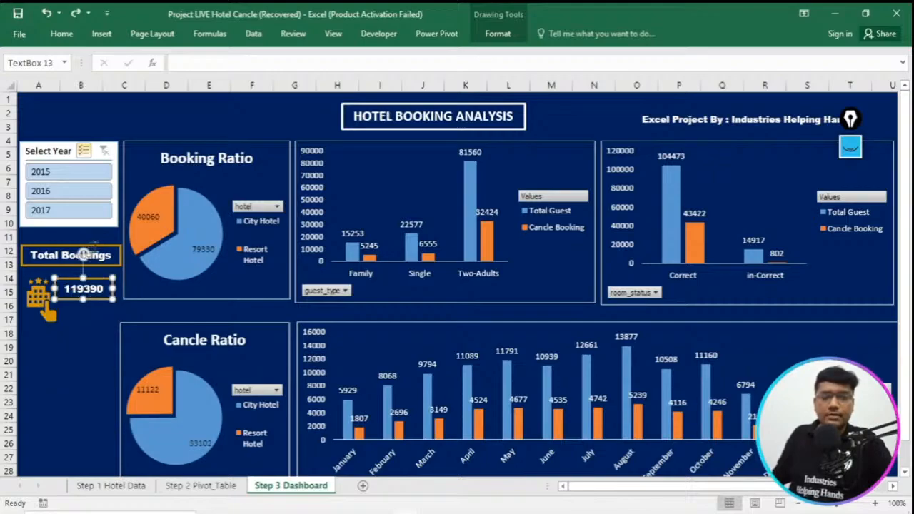
- Duplicate the Total Bookings label, its 119390 value box and hotel icon together, and place the copies below the originals beside the Cancle Ratio chart
left_click(84, 254, "ctrl")
left_click(44, 304, "ctrl")
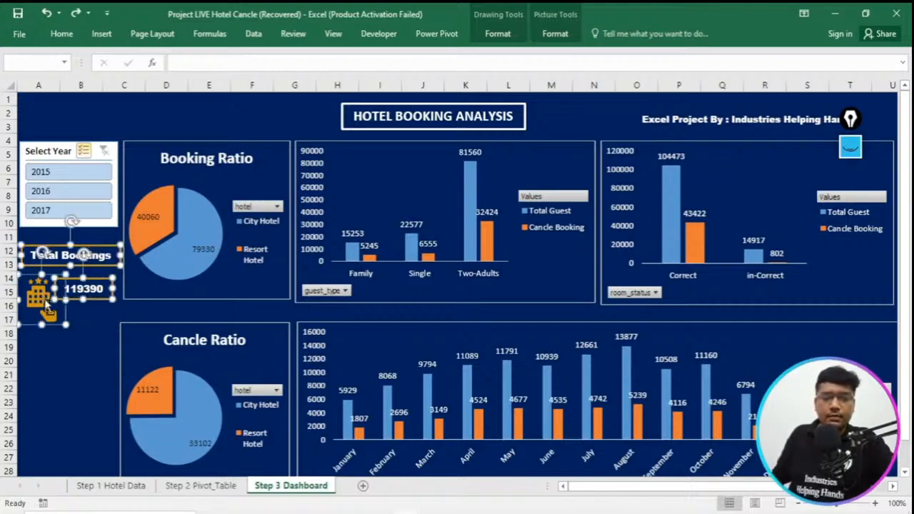
key("ctrl+d")
left_click_drag(63, 327, 44, 414)
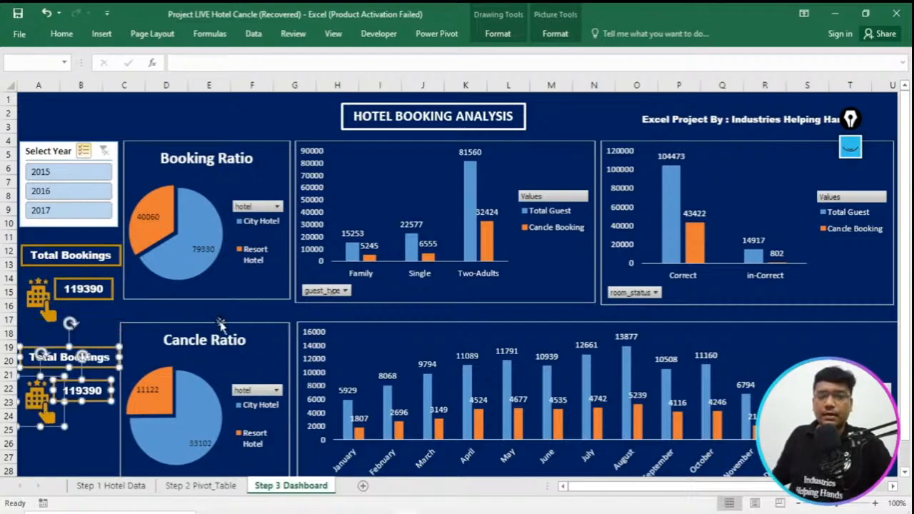
- Move the Cancle Ratio chart slightly so that it lines up beneath the Booking Ratio chart
left_click(220, 323)
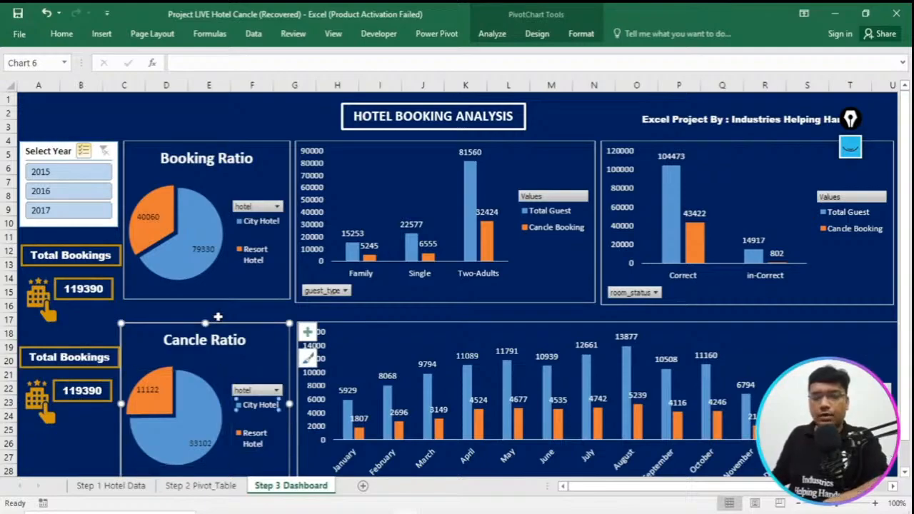
left_click(218, 318)
left_click(246, 319)
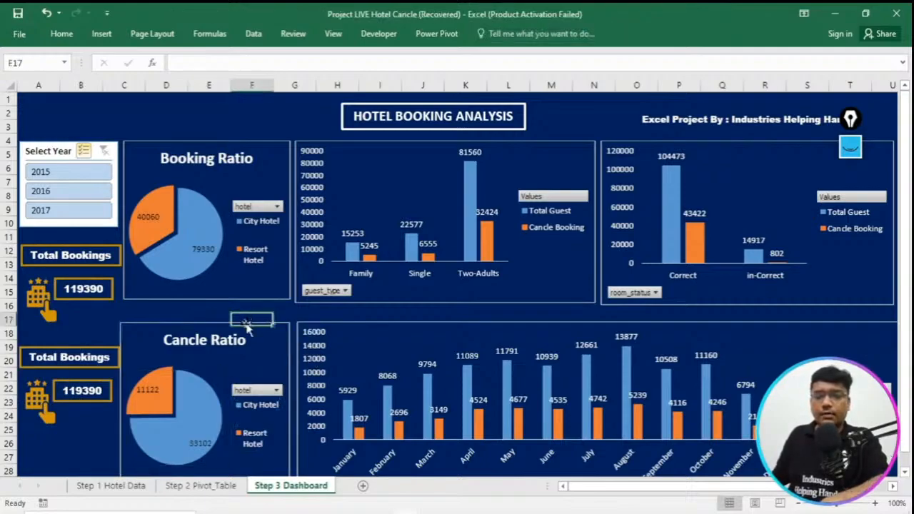
left_click(211, 323)
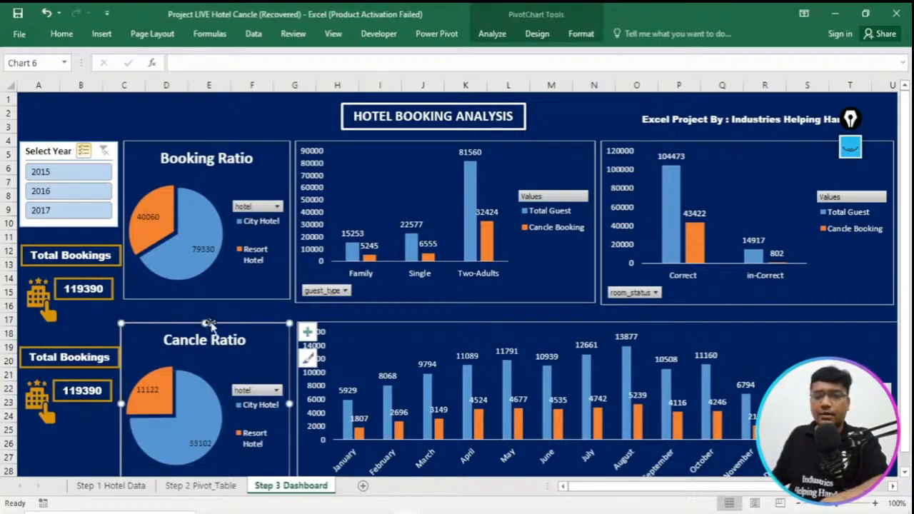
left_click_drag(209, 323, 213, 322)
- Change the duplicated label's text to Cancle Bookings and reduce its font size to 10.5 so it fits on one line
left_click(60, 358)
double_click(55, 357)
type("Canc")
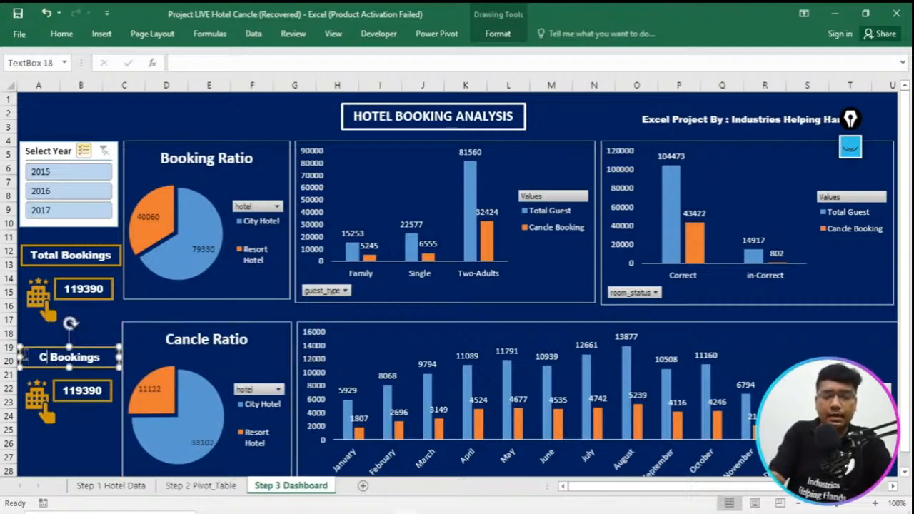
type("le")
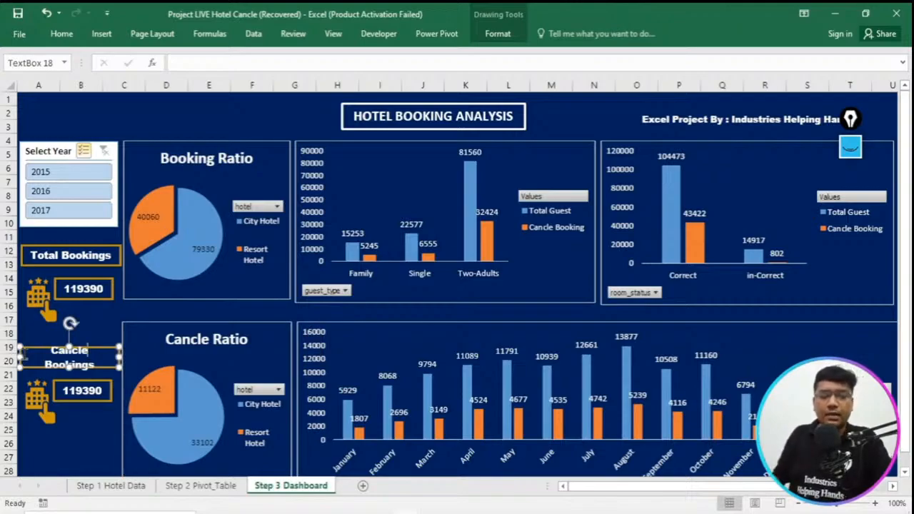
key("ctrl+a")
left_click(61, 34)
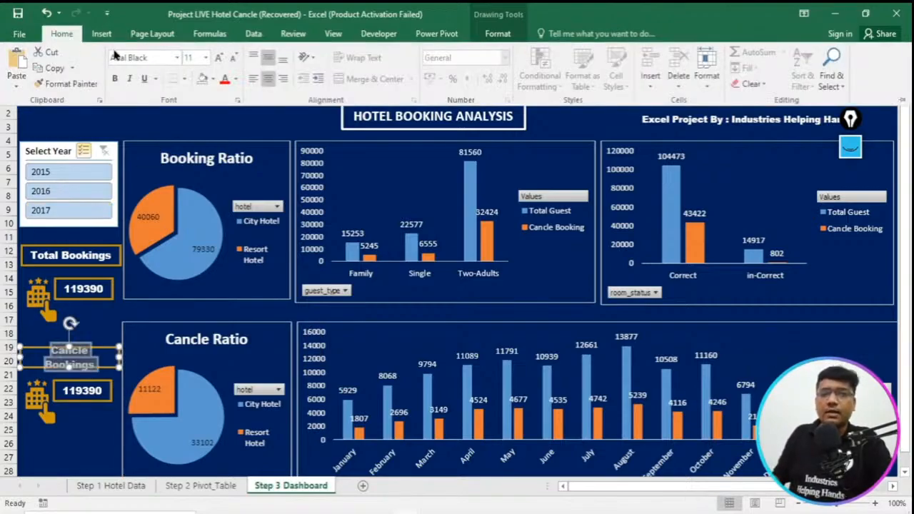
left_click(234, 57)
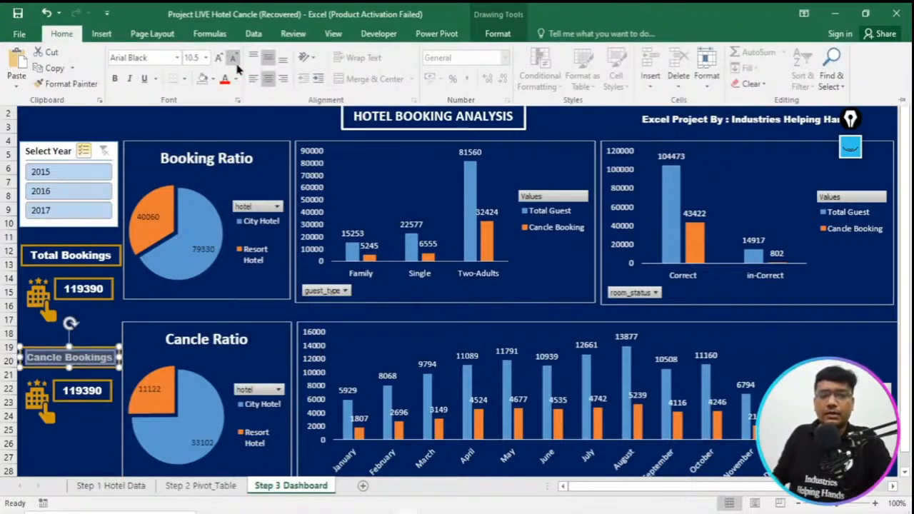
- Look up the Cancle Bookings value in the Excel_DB_Hotel_Booking_Project dashboard and enter 44224 in the duplicated value box of Project LIVE Hotel Cancle
left_click(92, 391)
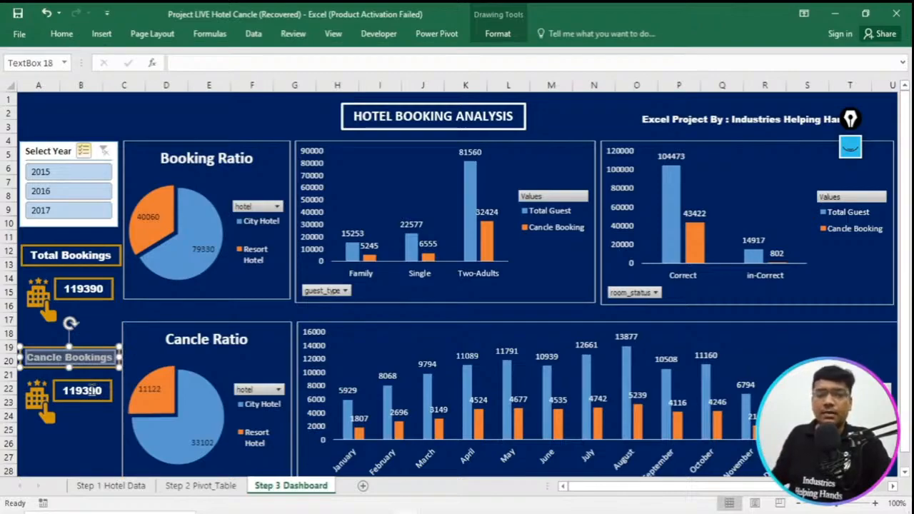
left_click(81, 487)
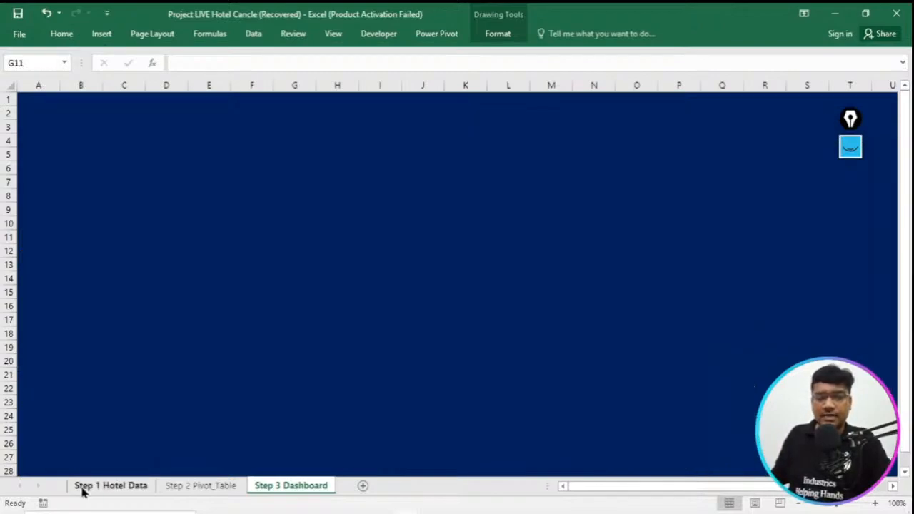
left_click(280, 495)
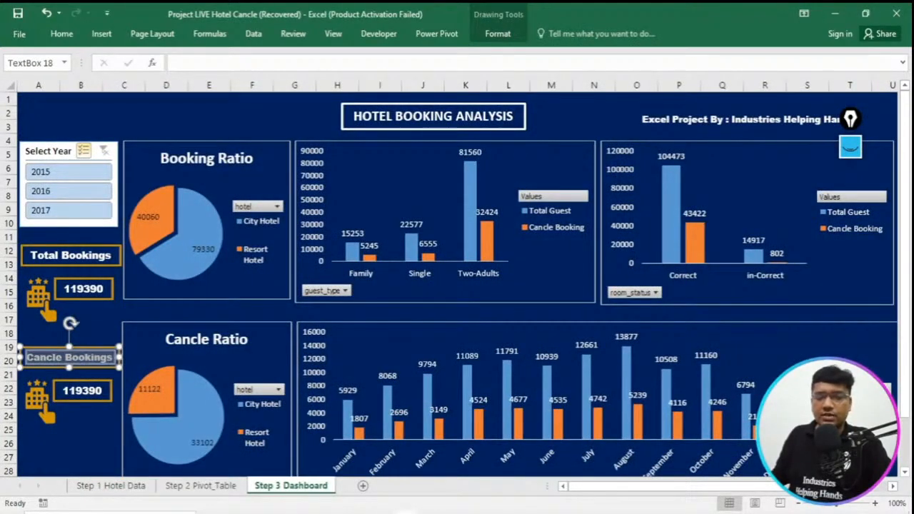
left_click(336, 457)
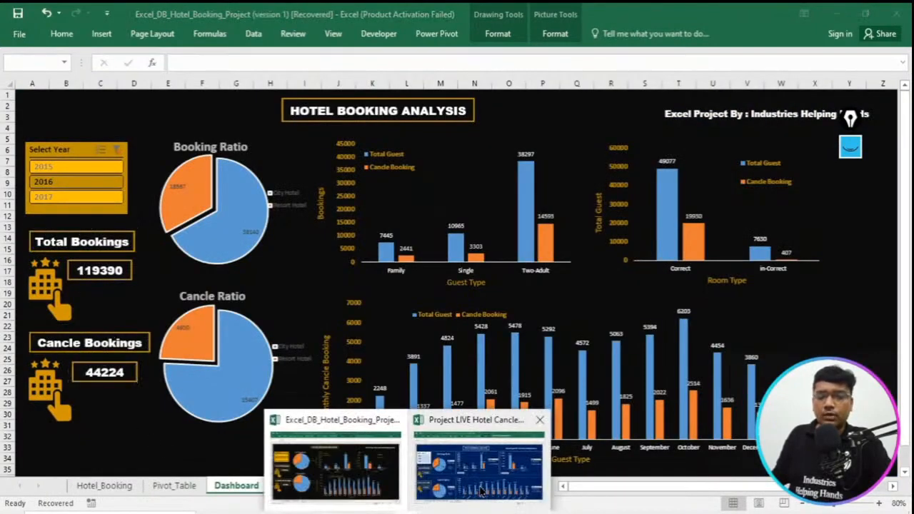
left_click(481, 493)
double_click(70, 390)
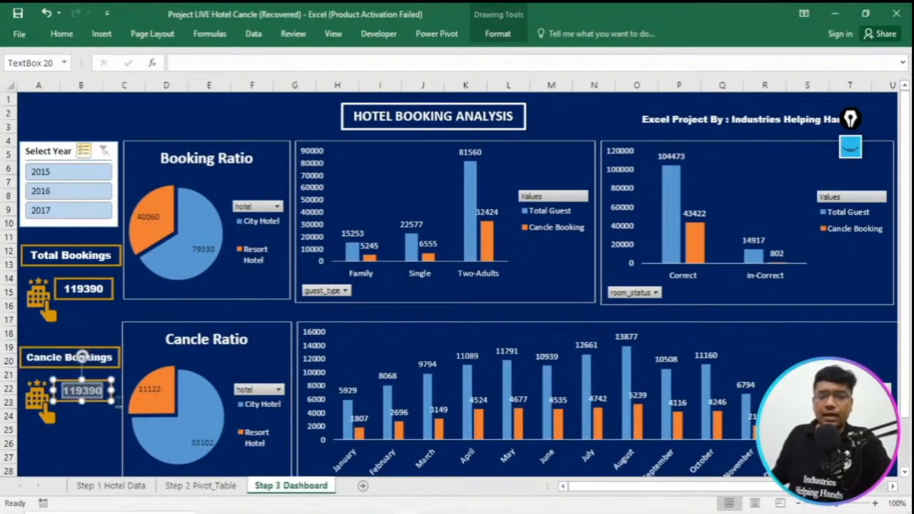
type("44224")
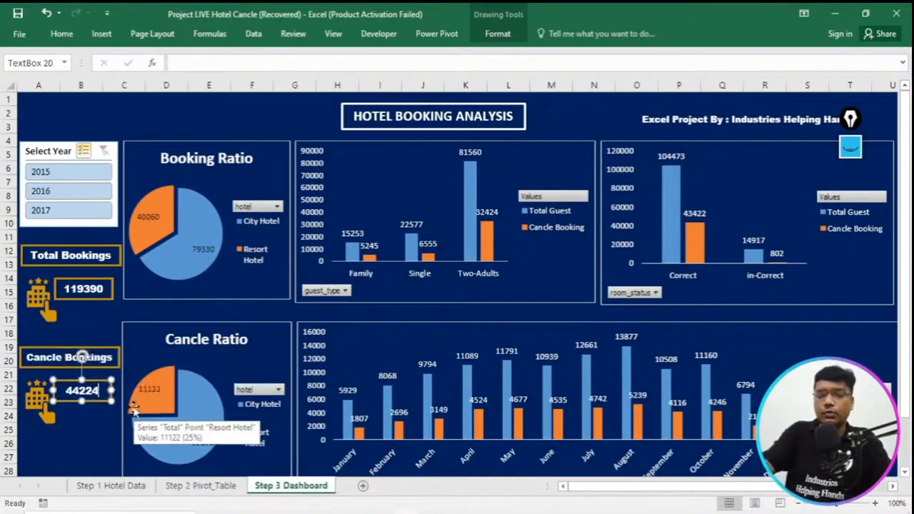
left_click(101, 433)
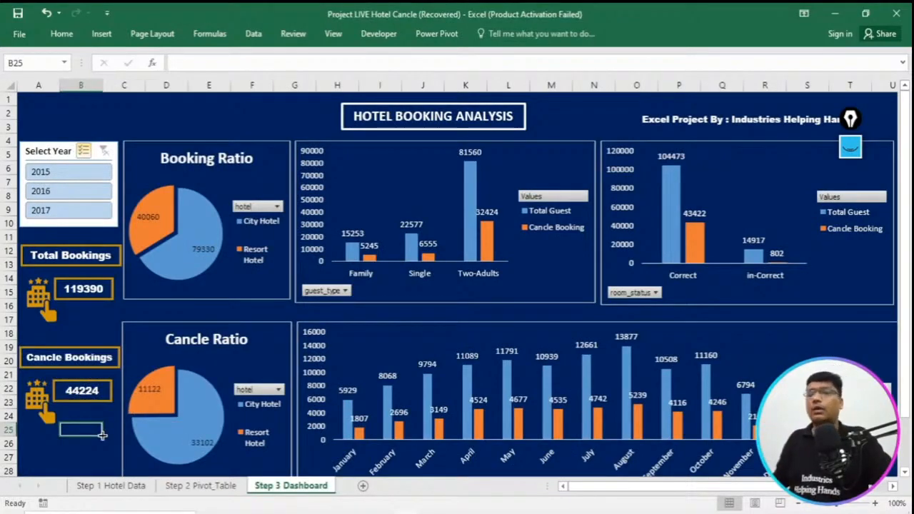
- Move the screen-annotation toolbar off the dashboard's project credit, clear the drawn rectangles and select the pen tool
left_click_drag(850, 121, 15, 69)
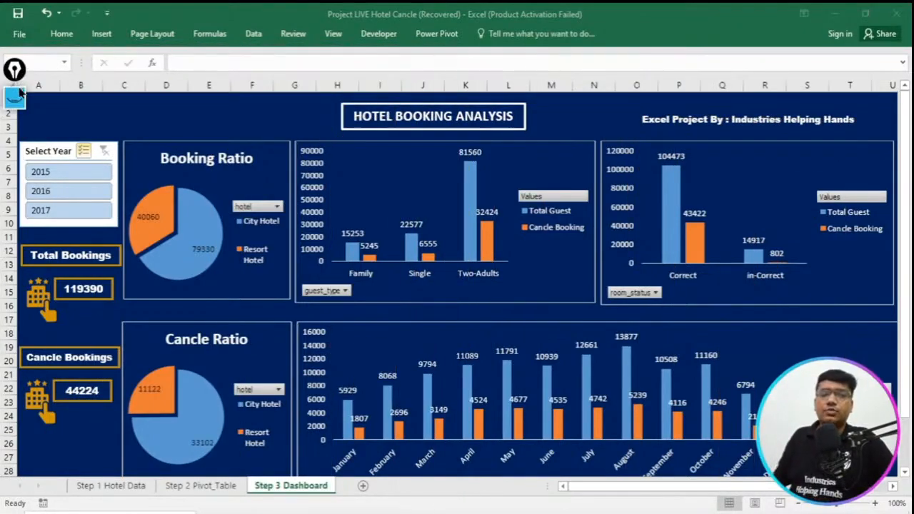
left_click(14, 69)
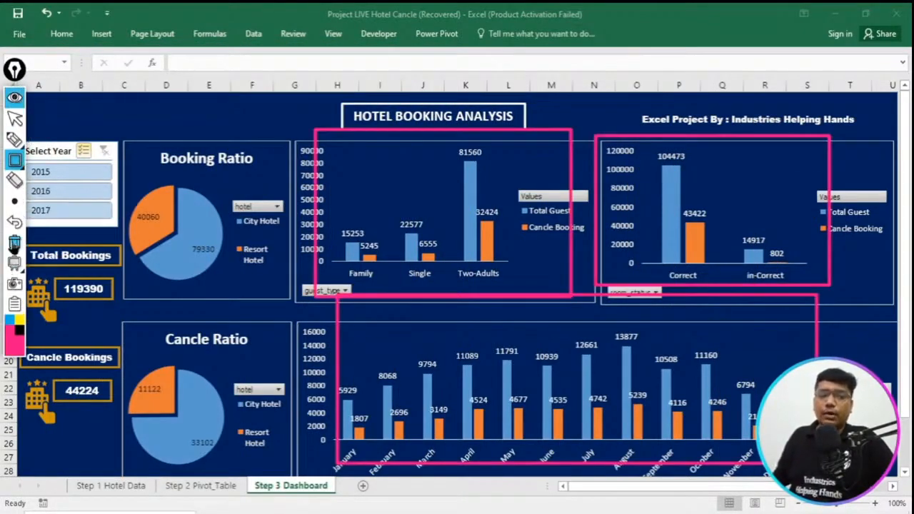
left_click(14, 243)
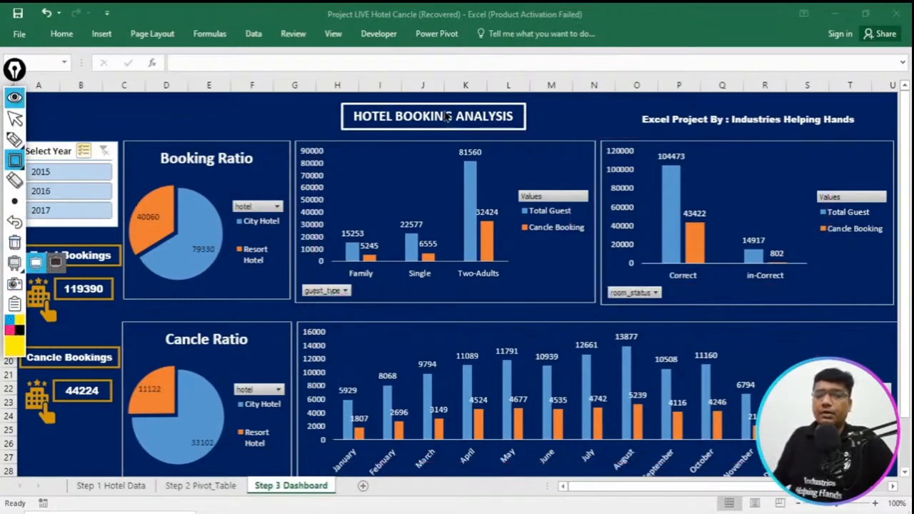
left_click(15, 139)
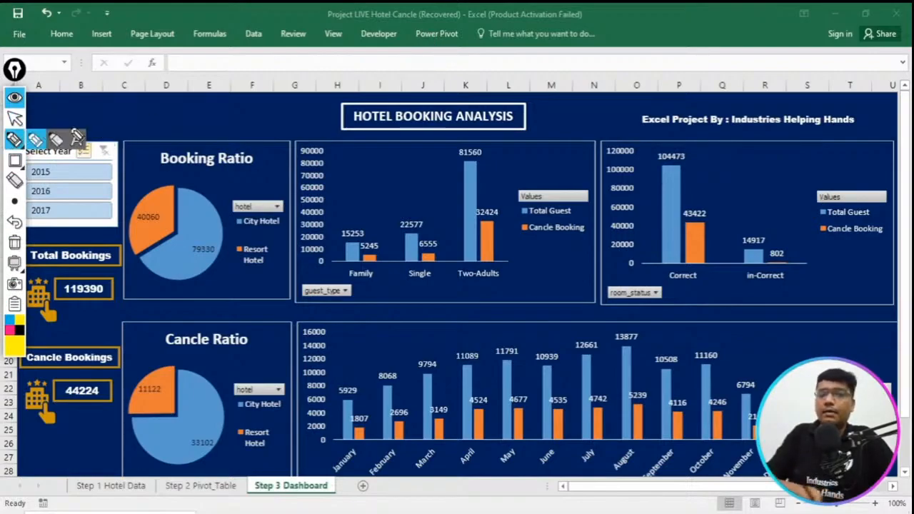
- Mark the HOTEL BOOKING ANALYSIS title with a yellow tick, bracket the Industries Helping Hands credit and shift the annotation toolbar slightly down
mouse_move(532, 101)
left_mouse_down()
mouse_move(555, 110)
mouse_move(606, 90)
left_mouse_up()
left_click_drag(785, 98, 837, 92)
left_click_drag(736, 98, 757, 129)
left_click_drag(846, 91, 849, 132)
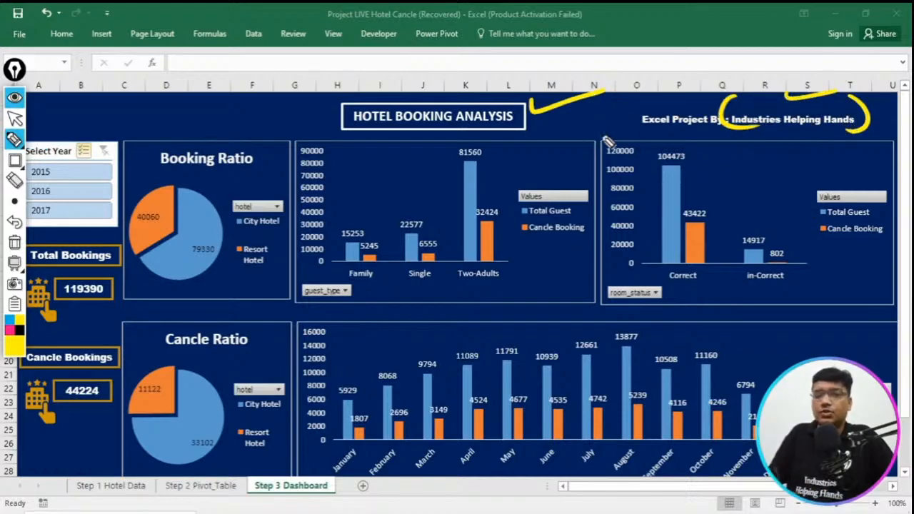
left_click_drag(13, 77, 10, 100)
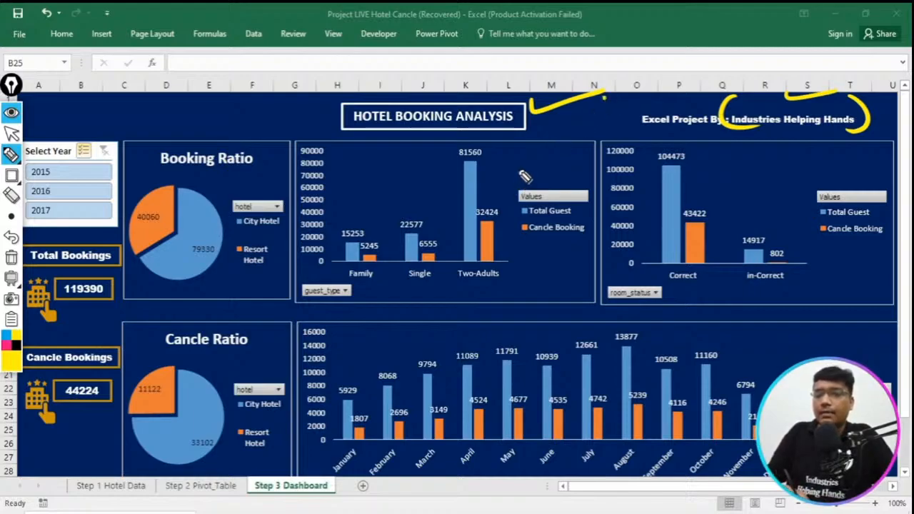
- Number the guest-type, room-status, monthly, Booking Ratio and Cancle Ratio charts 1 to 5 in yellow pen and circle the Step 2 Pivot_Table sheet name
left_click_drag(514, 165, 556, 163)
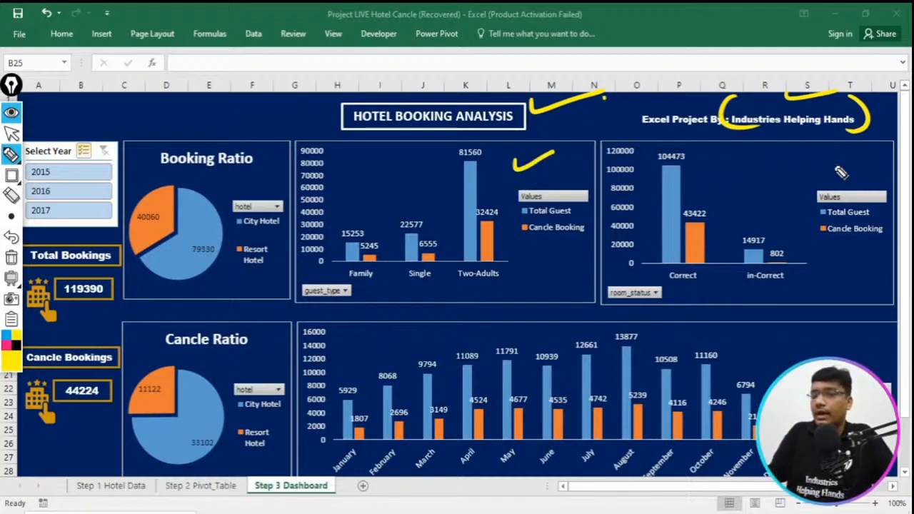
mouse_move(404, 150)
left_mouse_down()
mouse_move(403, 174)
mouse_move(402, 142)
left_mouse_up()
left_click_drag(761, 161, 789, 190)
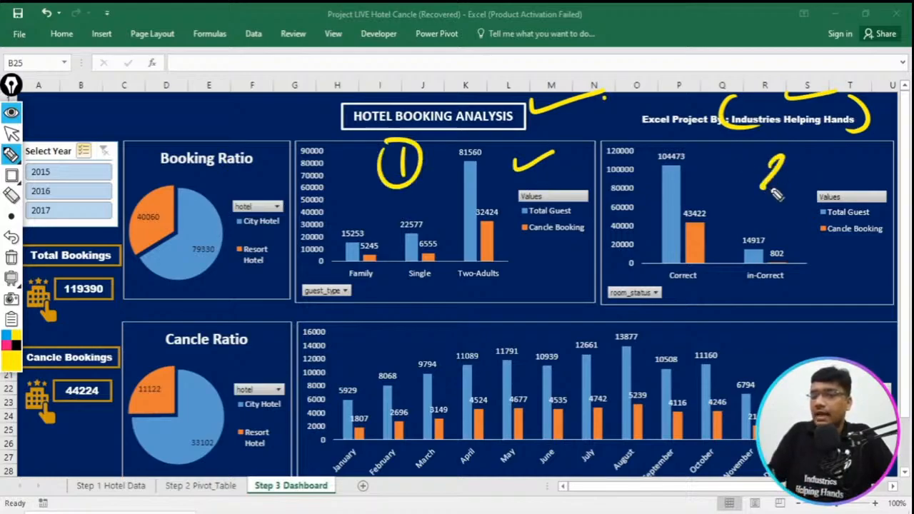
left_click_drag(786, 150, 791, 153)
left_click_drag(361, 330, 362, 359)
left_click_drag(355, 315, 391, 321)
mouse_move(250, 163)
left_mouse_down()
mouse_move(266, 187)
mouse_move(236, 155)
left_mouse_up()
left_click_drag(259, 334, 250, 370)
left_click_drag(260, 333, 276, 326)
mouse_move(204, 461)
left_mouse_down()
mouse_move(215, 508)
mouse_move(190, 489)
left_mouse_up()
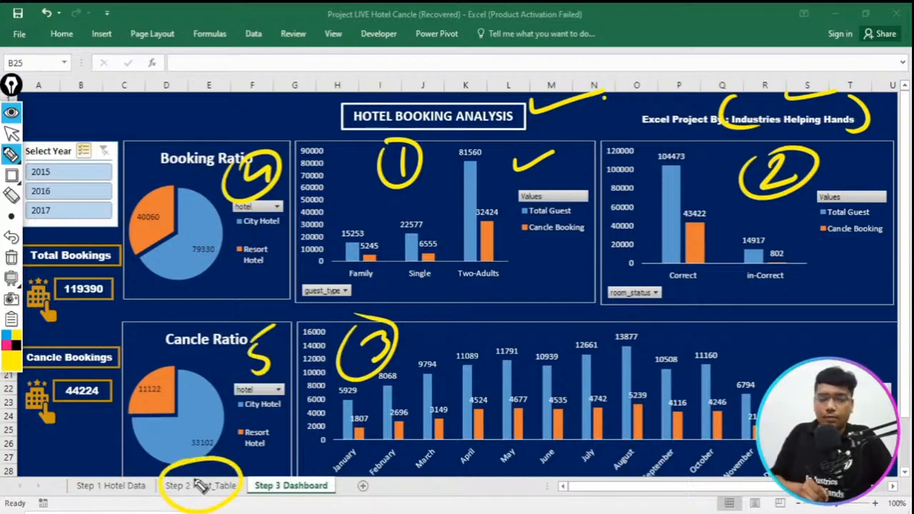
- Clear all pen annotations from the dashboard and collapse the annotation toolbar
left_click(11, 258)
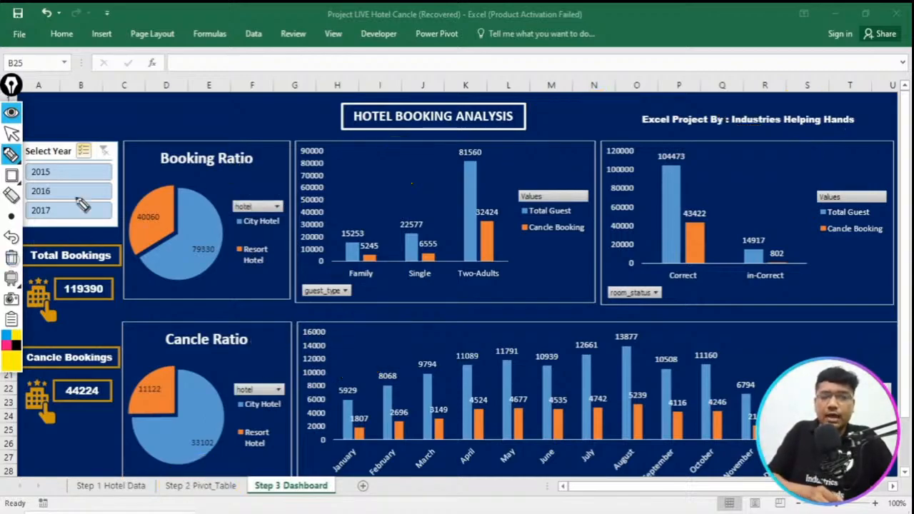
left_click_drag(82, 120, 143, 98)
left_click(12, 112)
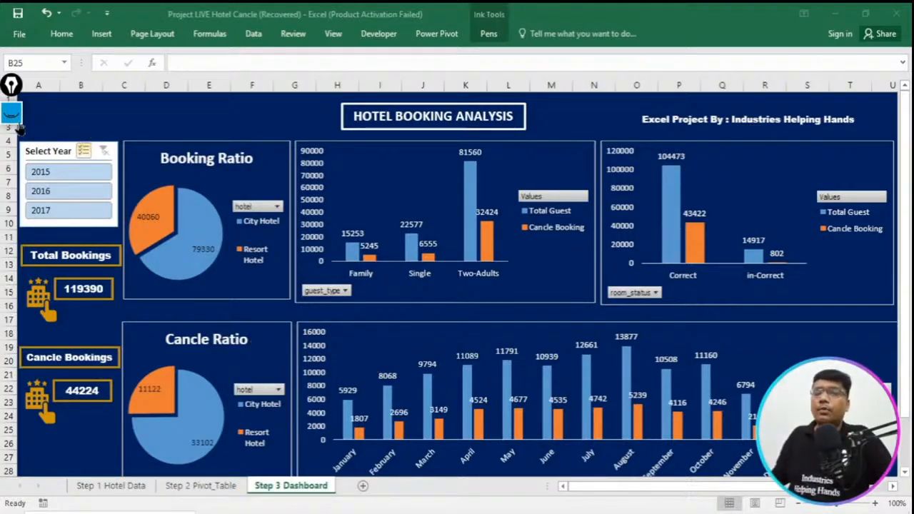
- Show the Step 1 Hotel Data table from its first column and first row
left_click(100, 494)
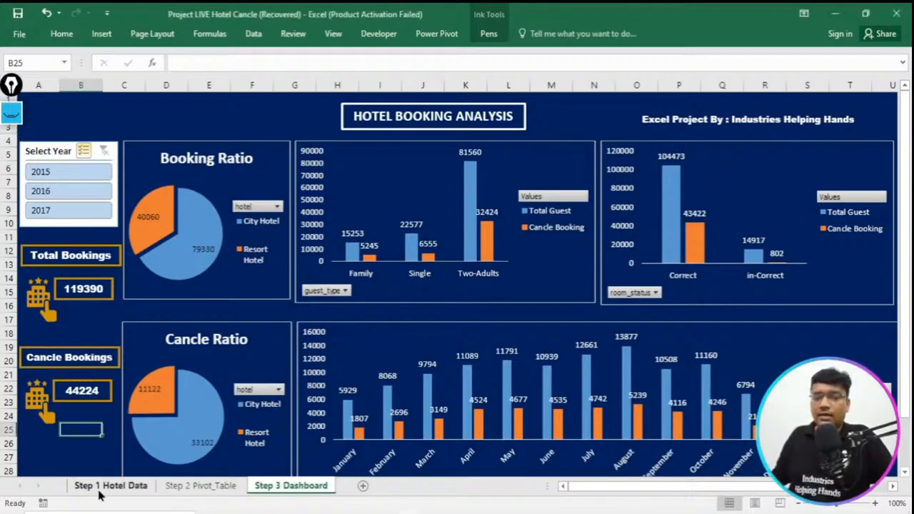
left_click(98, 488)
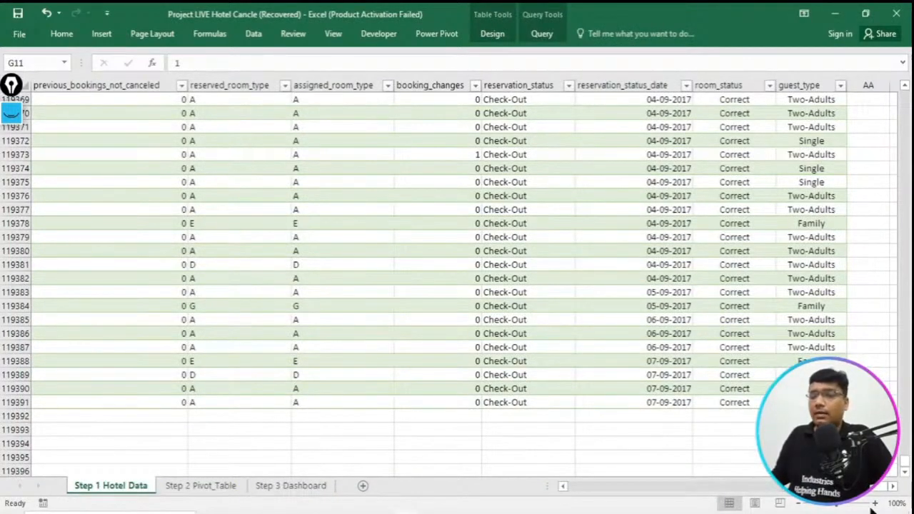
scroll(629, 493, "left", 10)
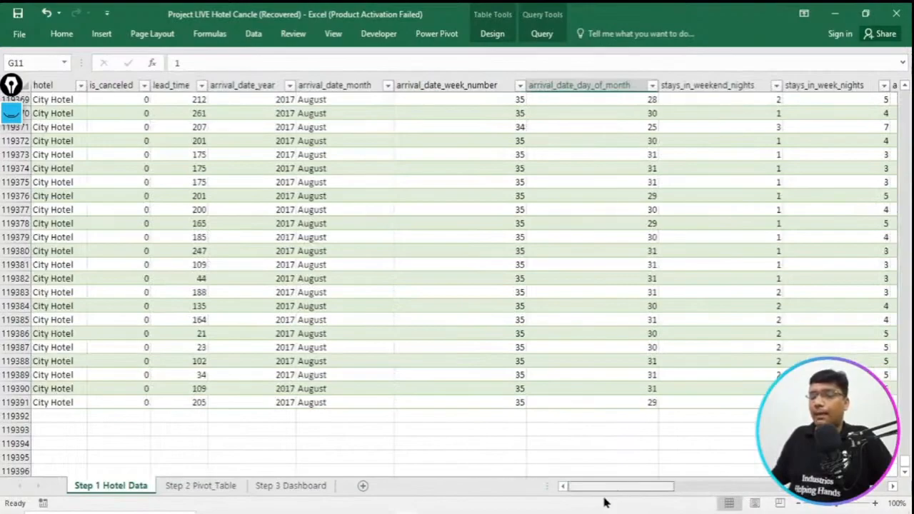
left_click_drag(905, 463, 907, 98)
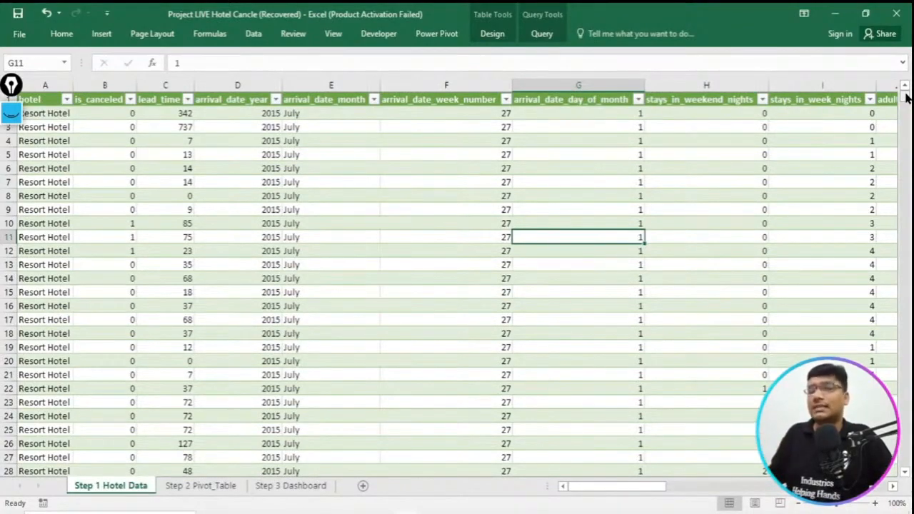
- Try the Select Year slicer on Step 3 Dashboard by filtering out 2015 and 2016, and restore all three years
left_click(307, 493)
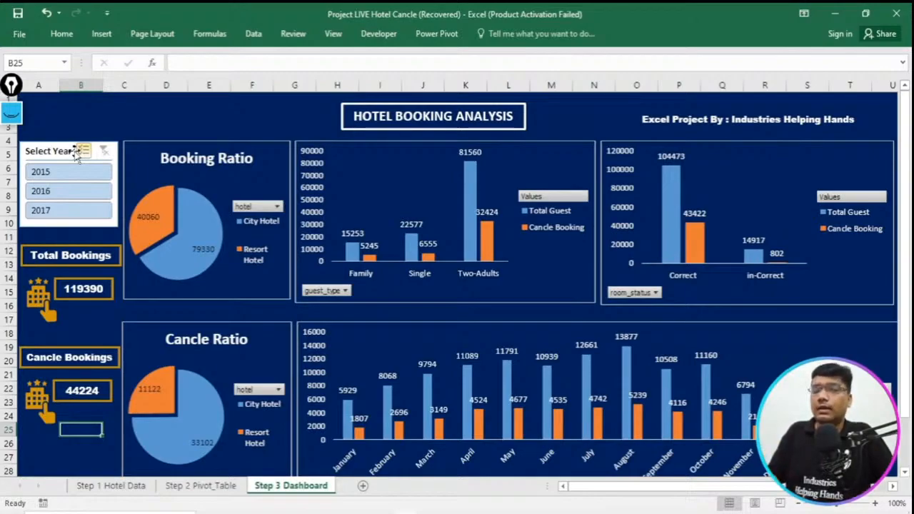
left_click(75, 171)
left_click(69, 191)
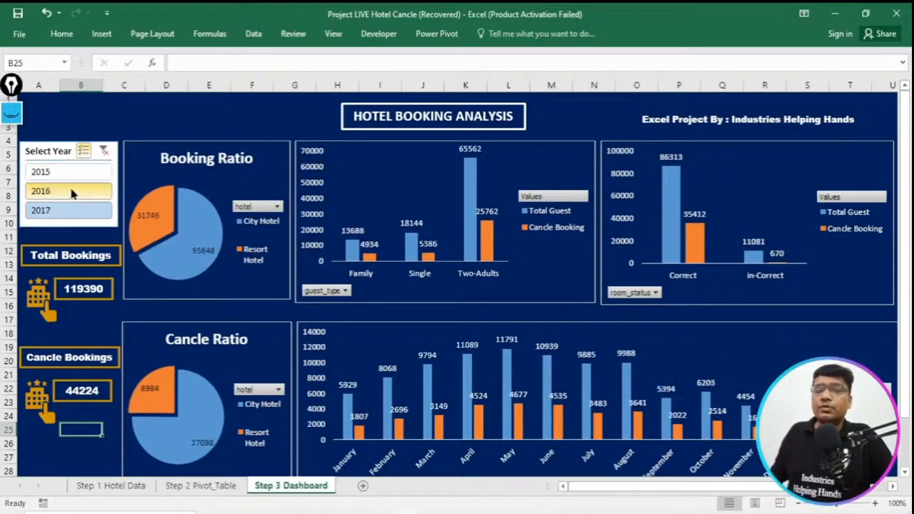
left_click(70, 212)
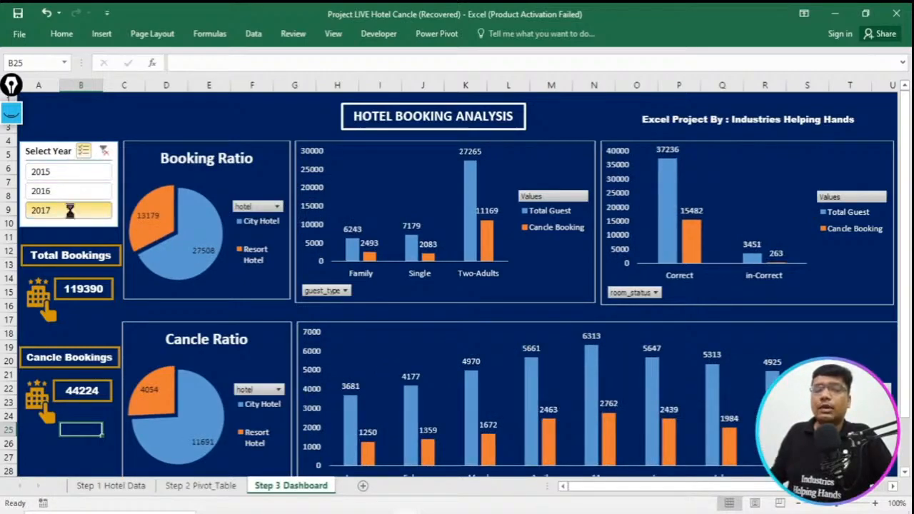
left_click_drag(64, 173, 58, 213)
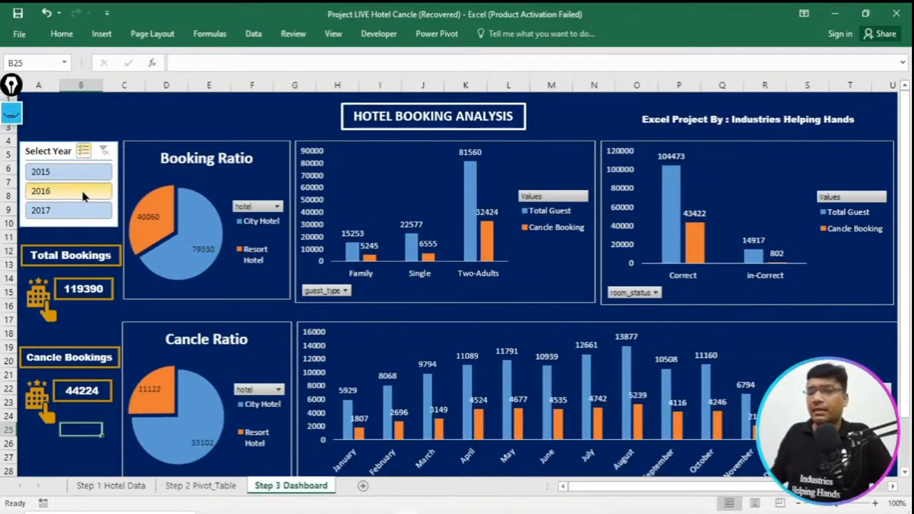
- Review the Step 1 Hotel Data and Step 2 Pivot_Table sheets and return to Step 3 Dashboard
left_click(107, 488)
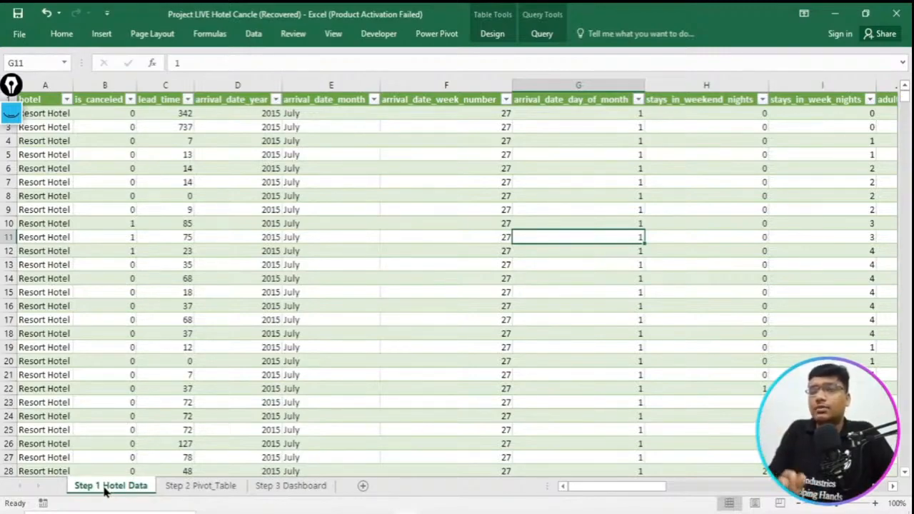
left_click(181, 486)
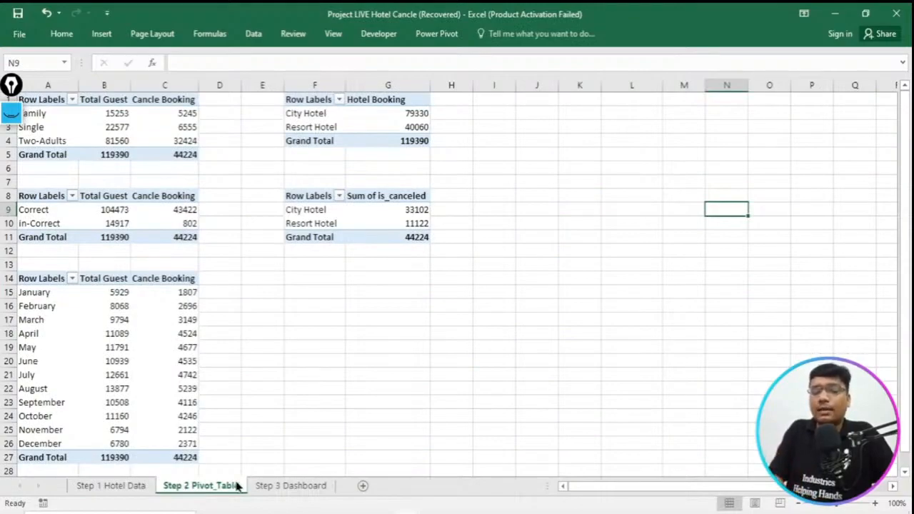
left_click(269, 486)
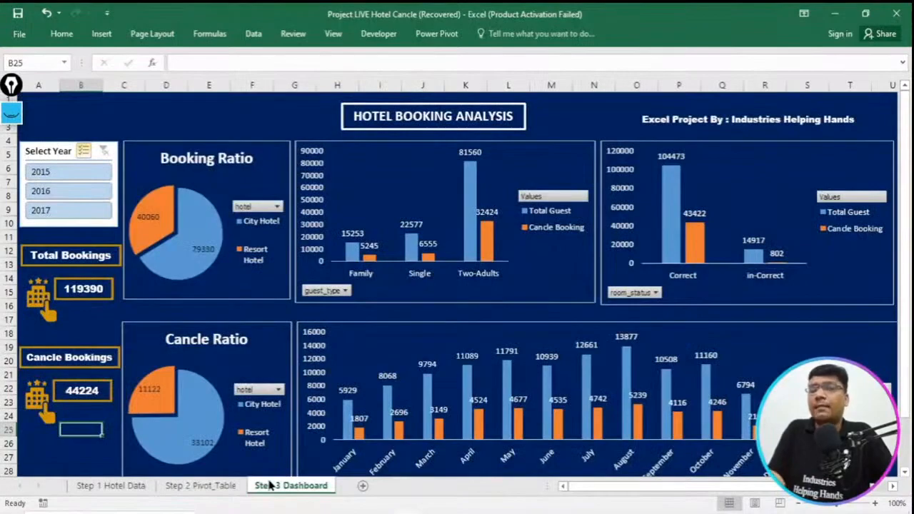
- Switch to the Hotel_Booking_Excel project PDF in Acrobat and review its dataset download steps, dashboard image, column formulas, pivot tables and app download page
left_click(360, 512)
scroll(578, 301, "up", 15)
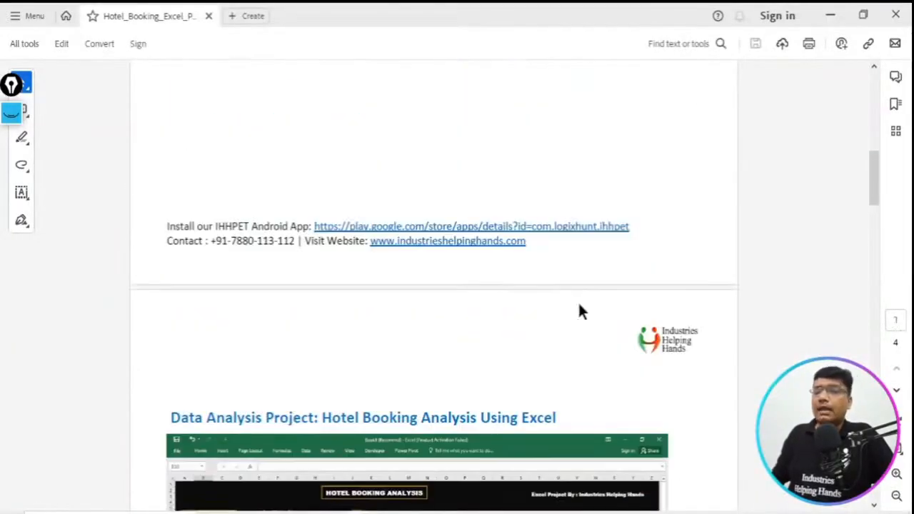
scroll(578, 302, "down", 12)
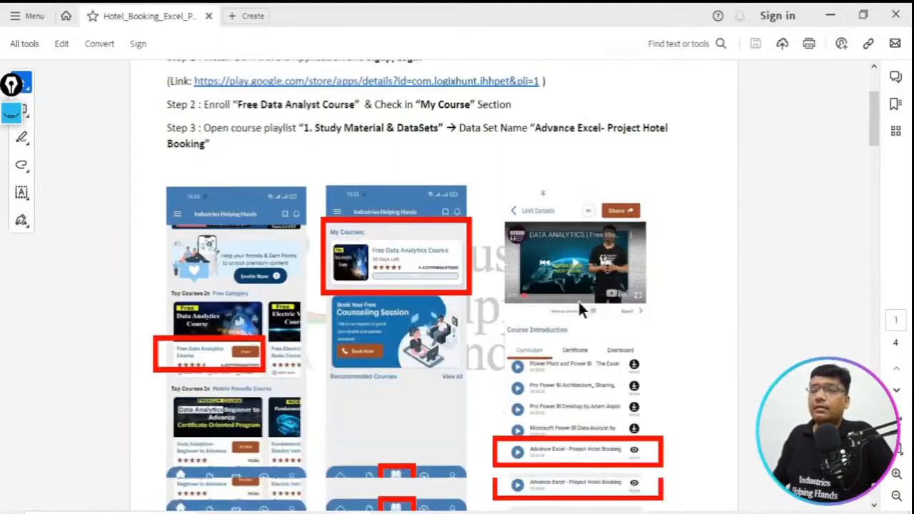
scroll(576, 314, "down", 15)
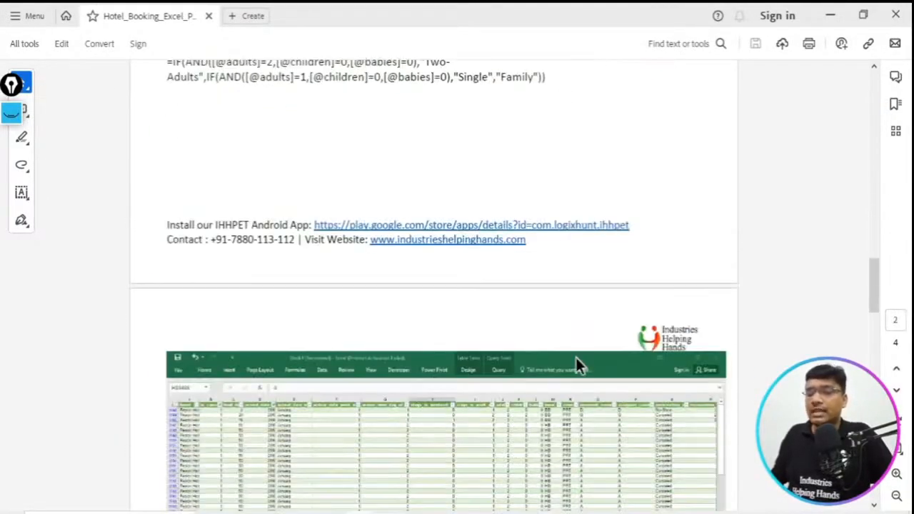
scroll(576, 360, "down", 5)
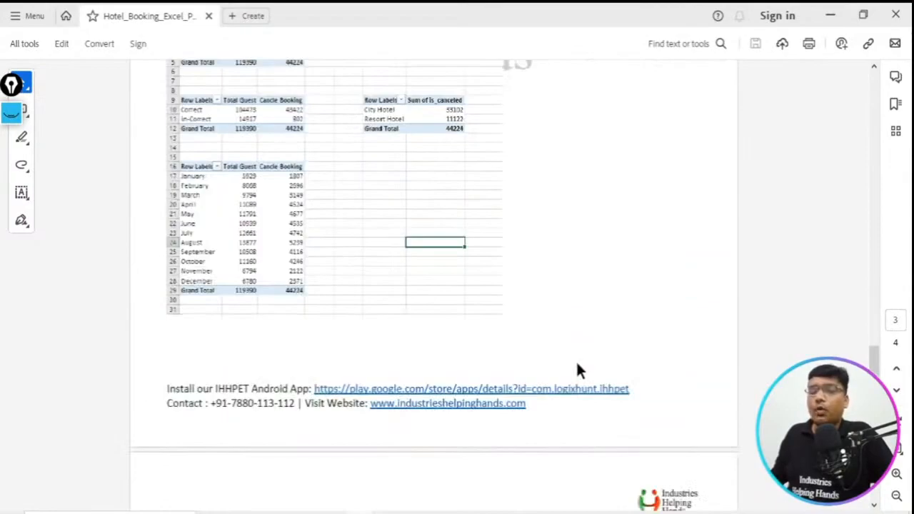
scroll(577, 369, "down", 5)
scroll(577, 369, "up", 12)
scroll(578, 370, "up", 10)
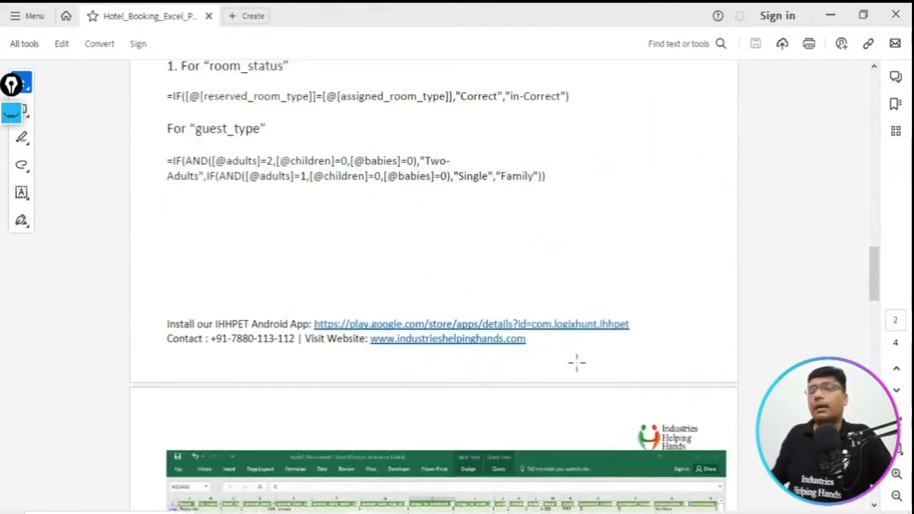
scroll(579, 370, "up", 15)
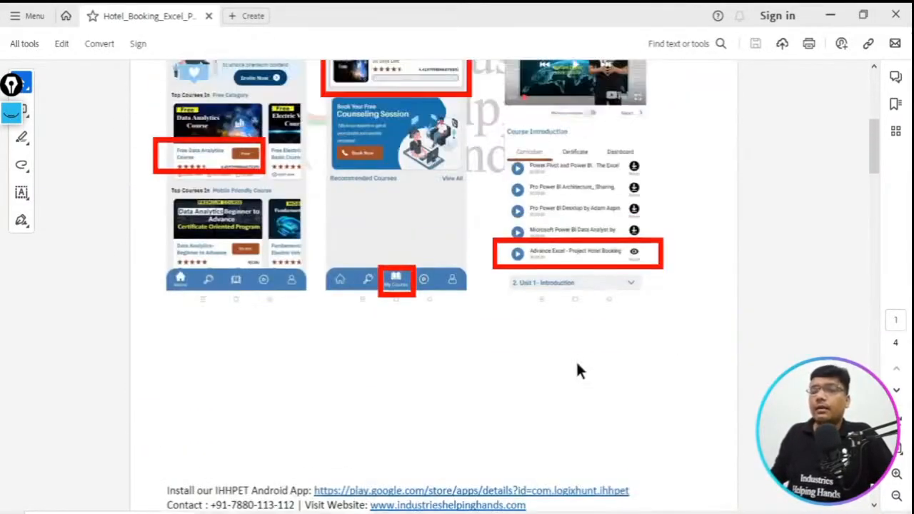
scroll(577, 364, "down", 10)
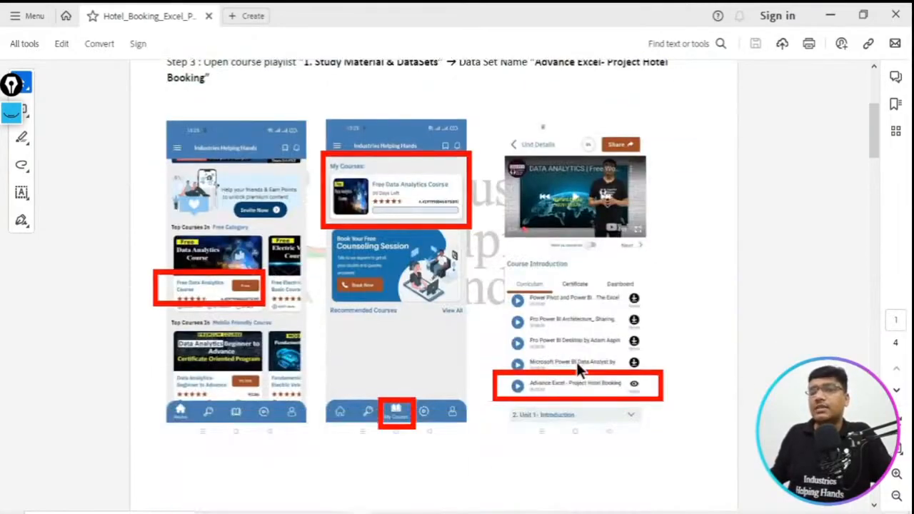
scroll(591, 405, "down", 12)
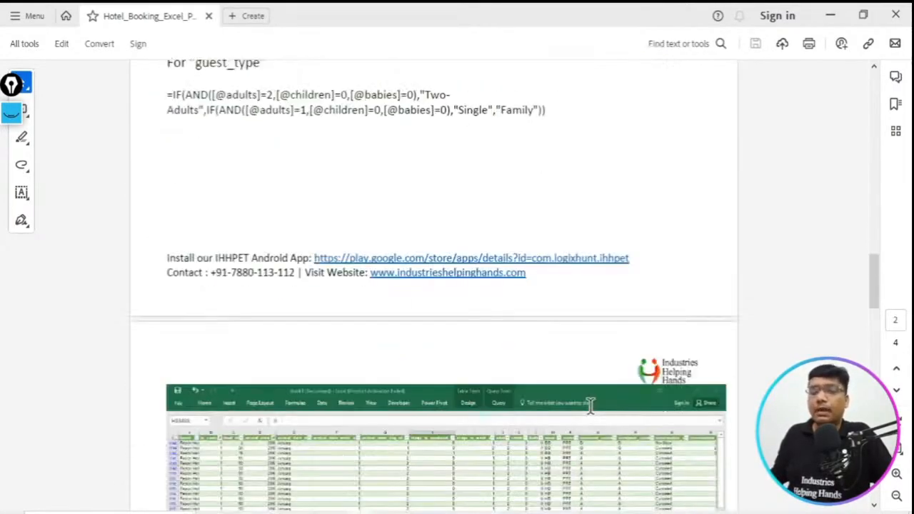
scroll(599, 414, "down", 10)
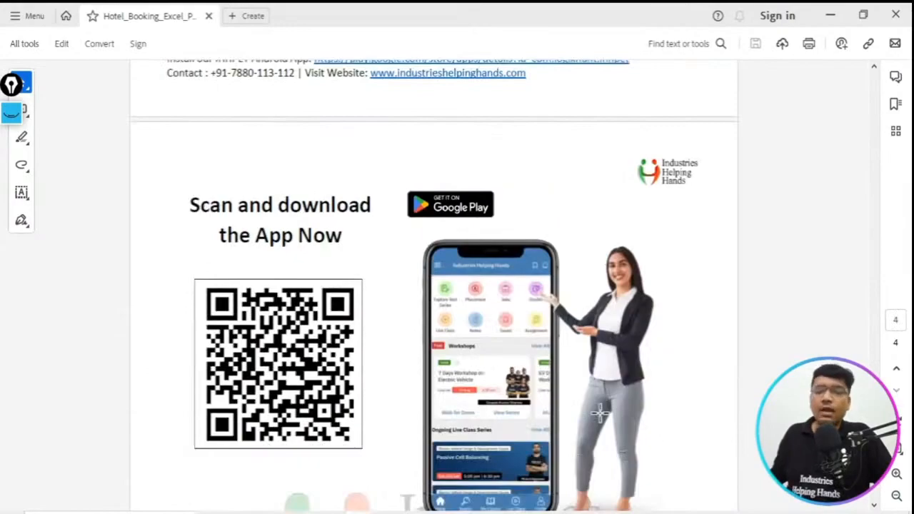
scroll(600, 414, "up", 10)
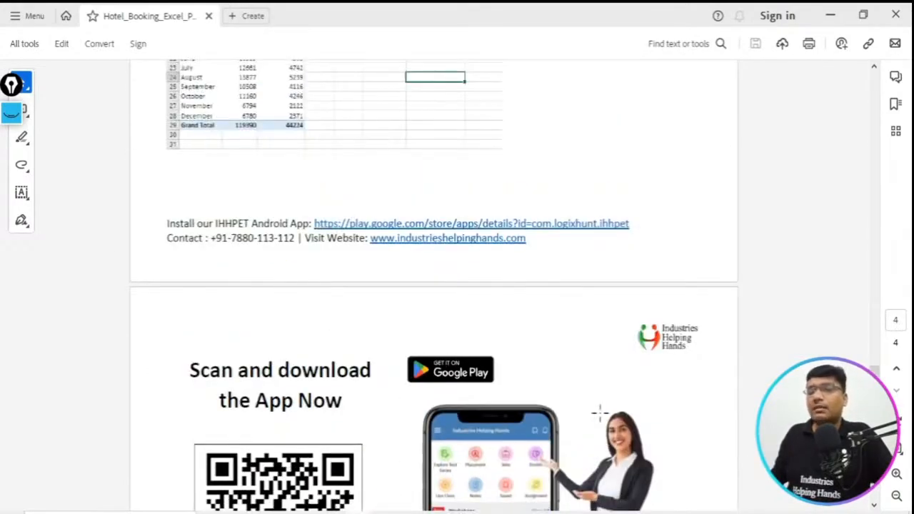
scroll(600, 411, "up", 6)
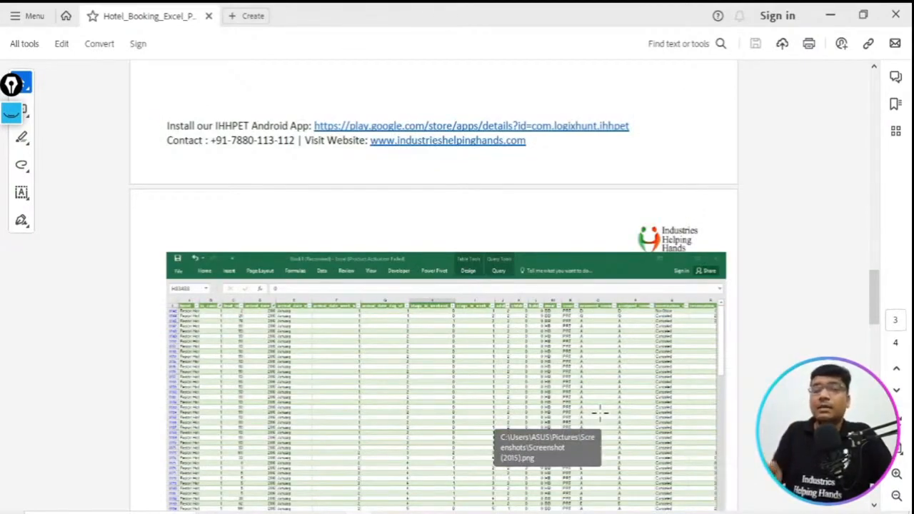
scroll(599, 411, "up", 12)
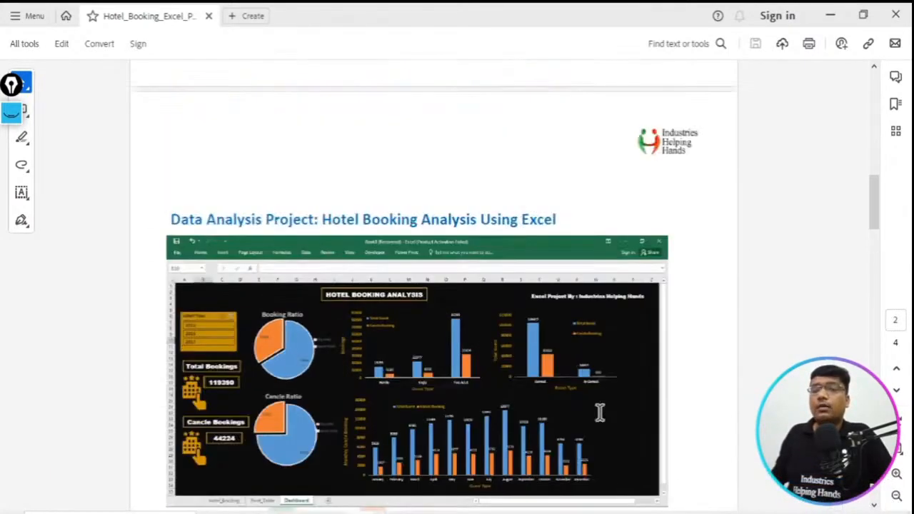
scroll(599, 422, "up", 5)
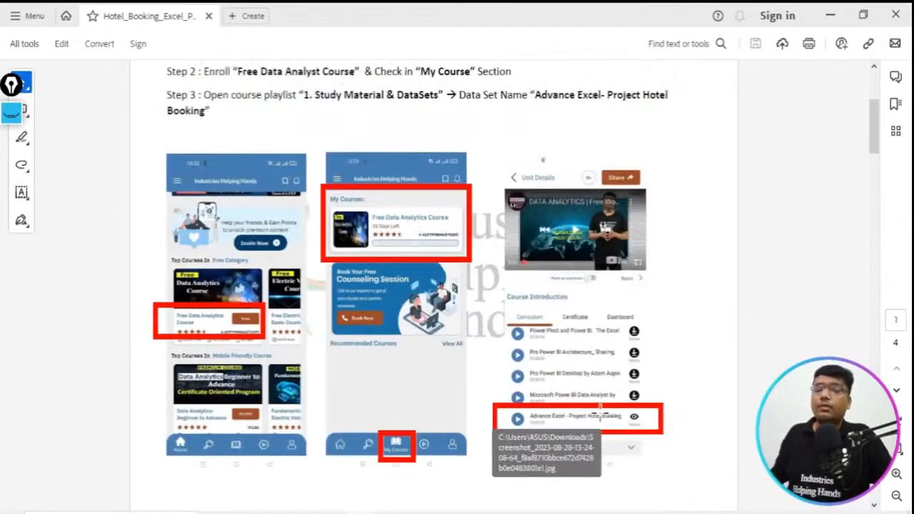
scroll(600, 413, "up", 3)
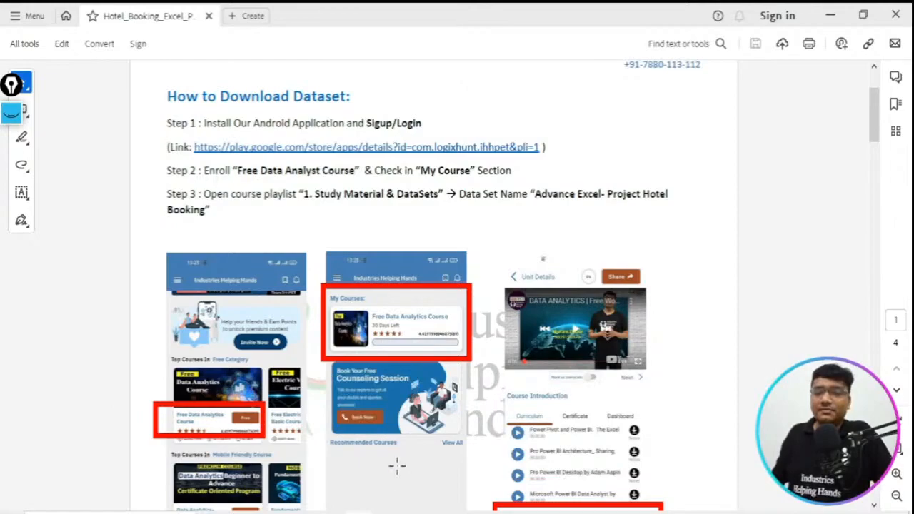
- Leave the PDF, close VLC media player and request the end of the live stream in YouTube Studio
left_click(383, 513)
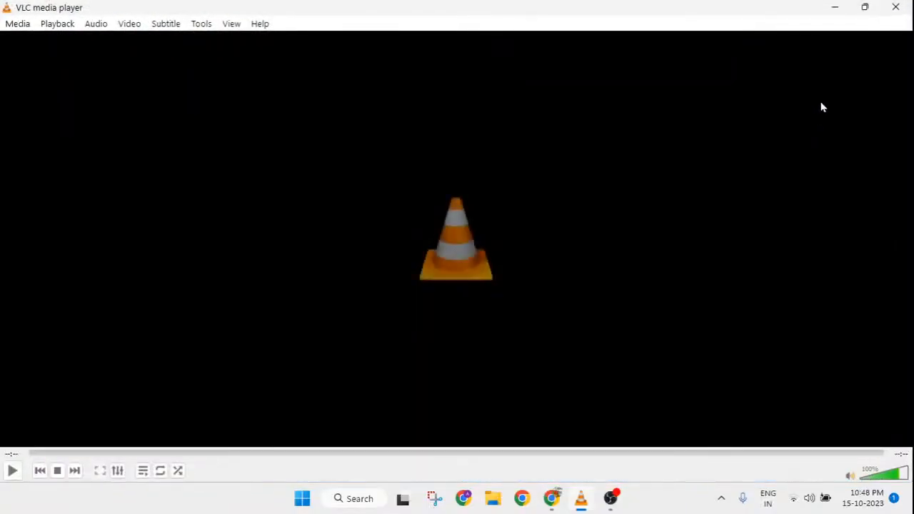
left_click(893, 10)
left_click(832, 76)
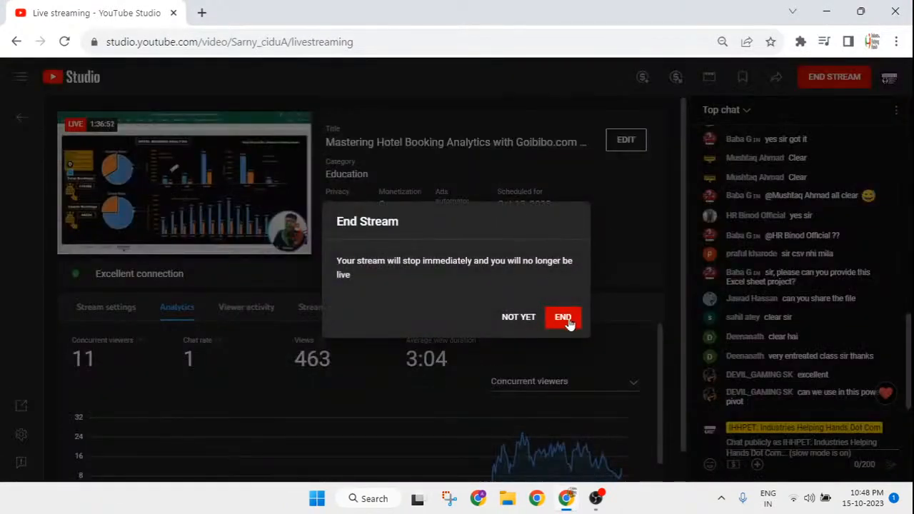